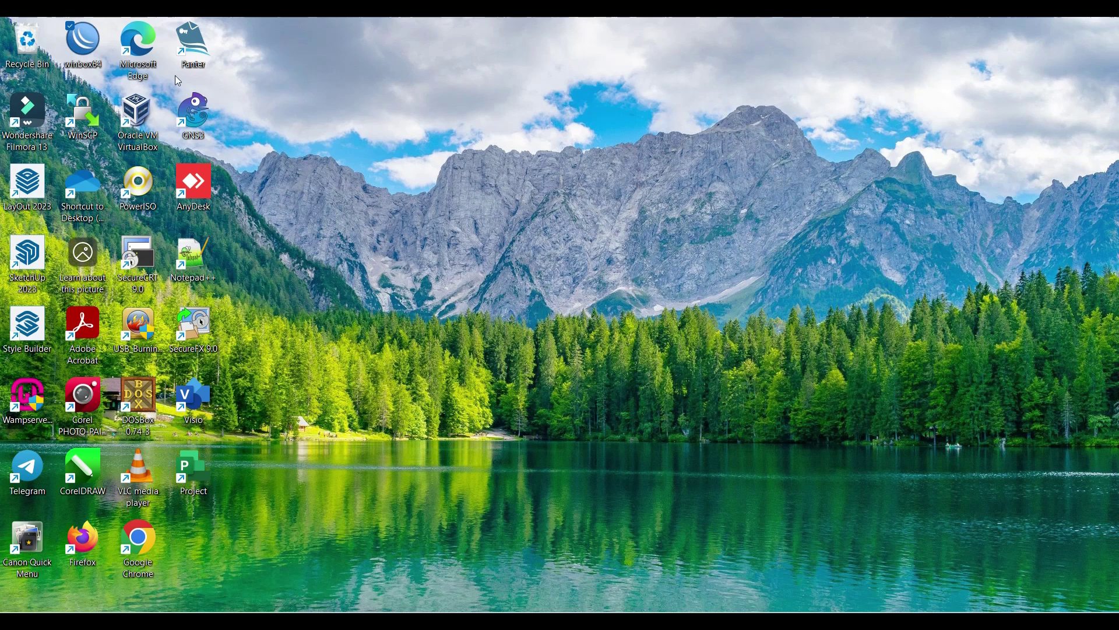
Step: Launch WinBox and find the MikroTik RB941-2nD router at 192.168.88.1 in Neighbors
double_click(85, 39)
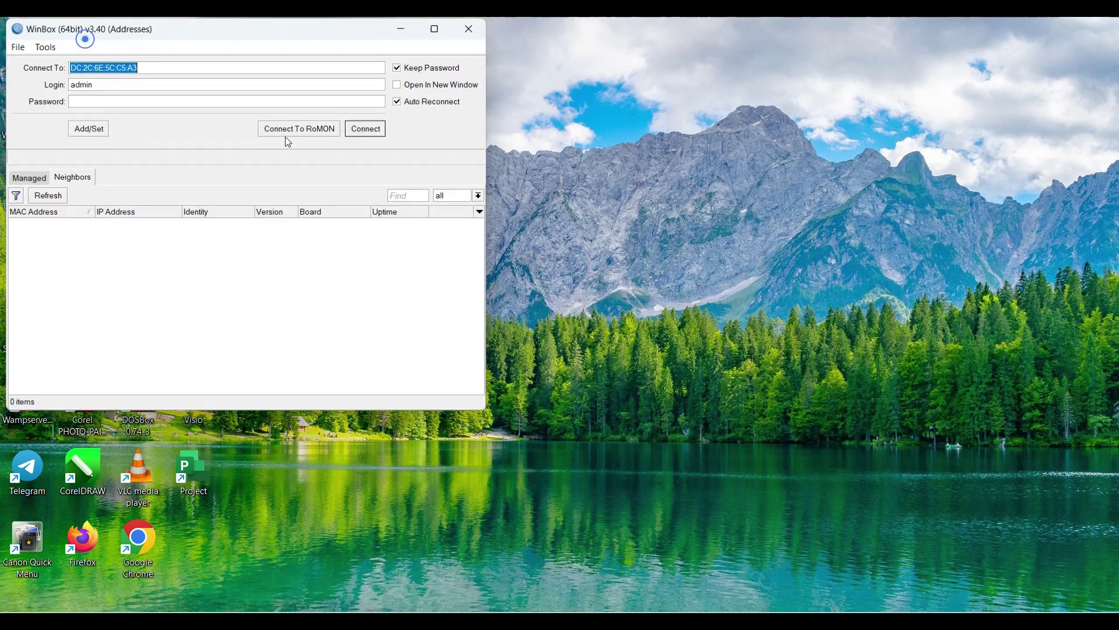
left_click_drag(235, 37, 272, 96)
left_click(183, 285)
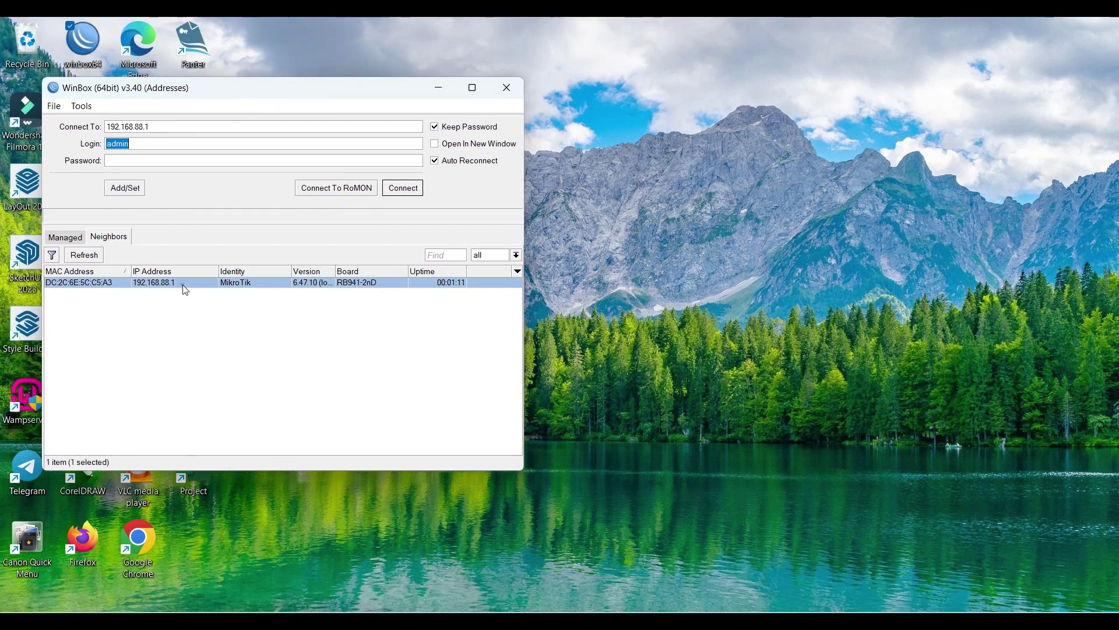
left_click(183, 284)
left_click(327, 314)
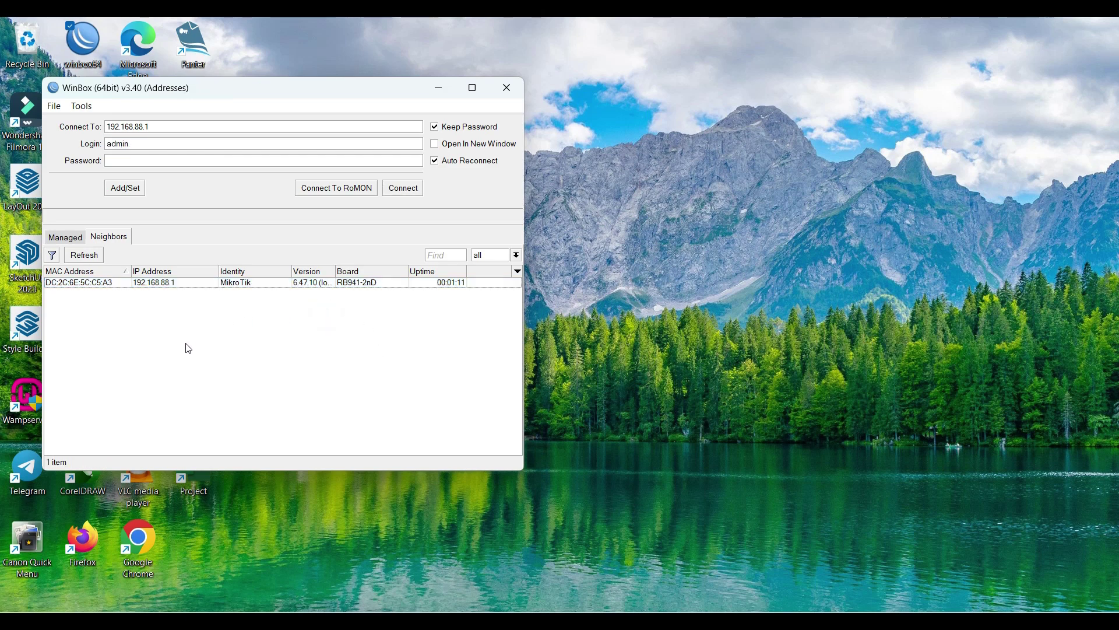
left_click_drag(210, 88, 255, 90)
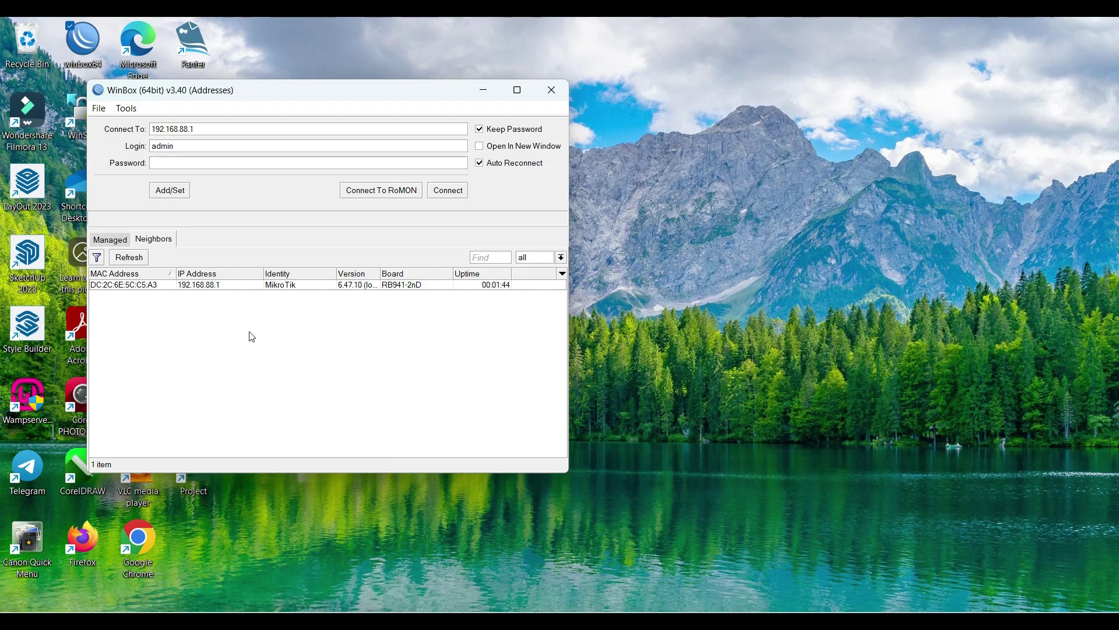
left_click(168, 309)
left_click_drag(315, 92, 317, 83)
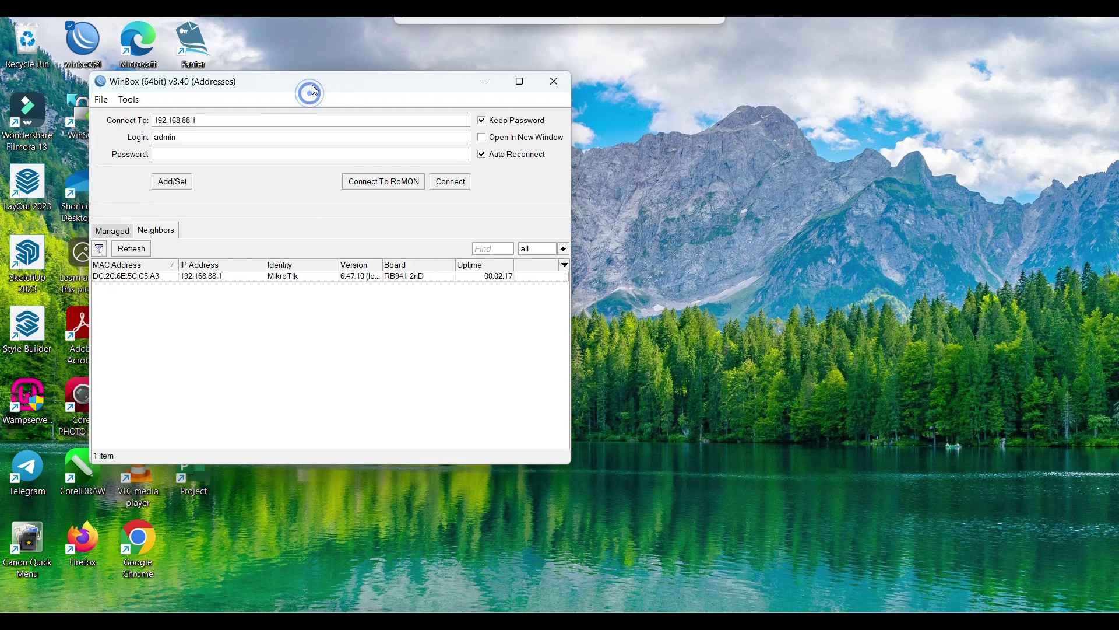
Step: Log in as admin to the hAP lite router by its MAC address DC:2C:6E:5C:C5:A3
left_click(196, 135)
left_click(199, 276)
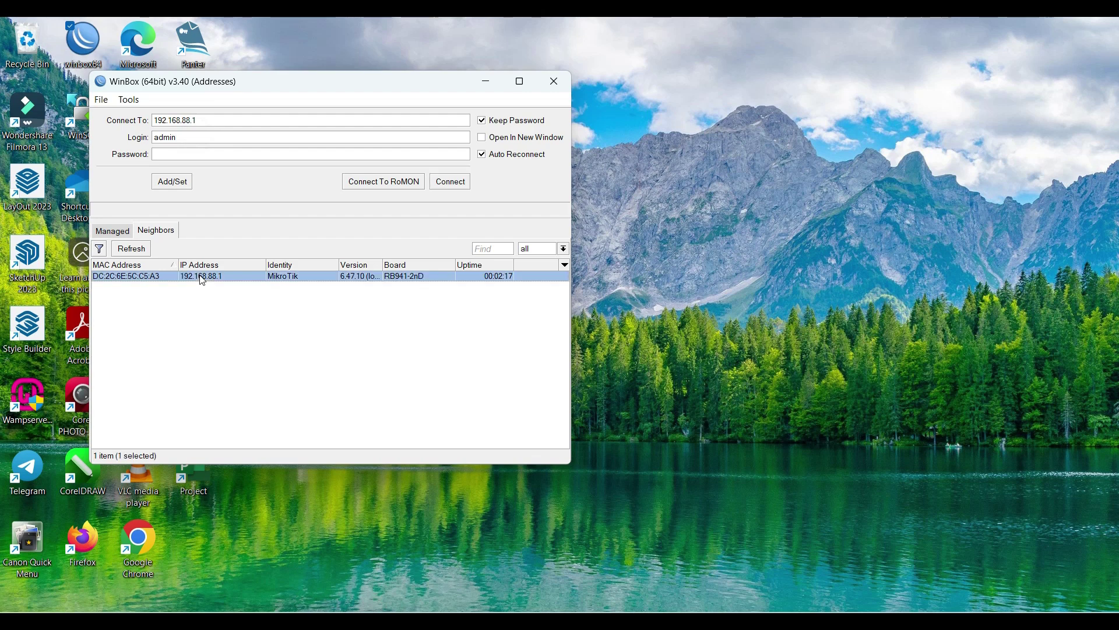
left_click(139, 278)
left_click(209, 319)
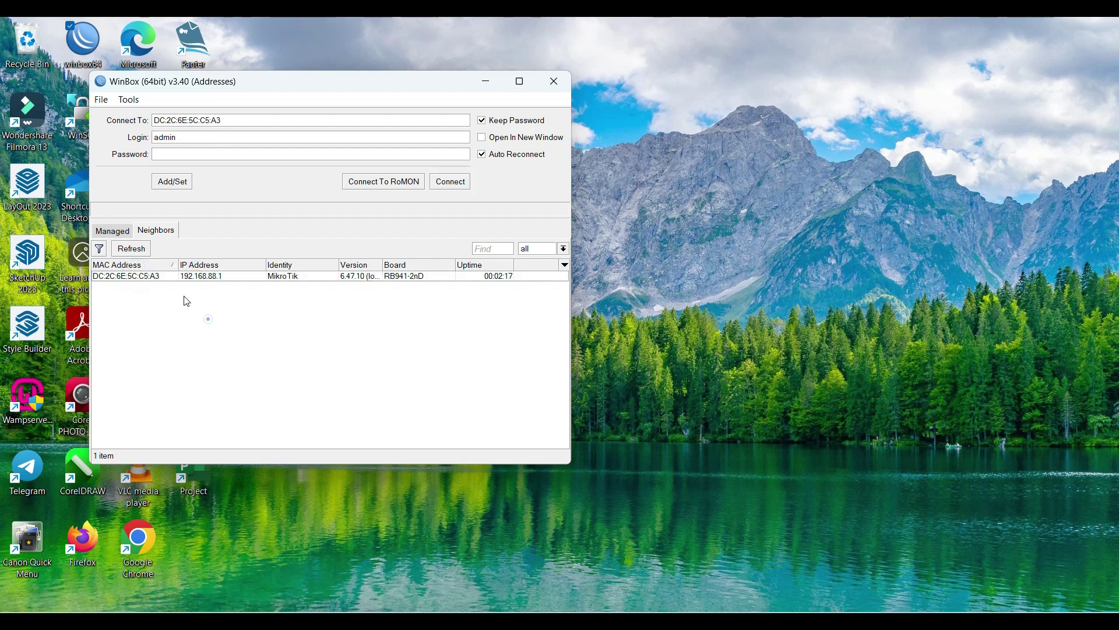
left_click(149, 278)
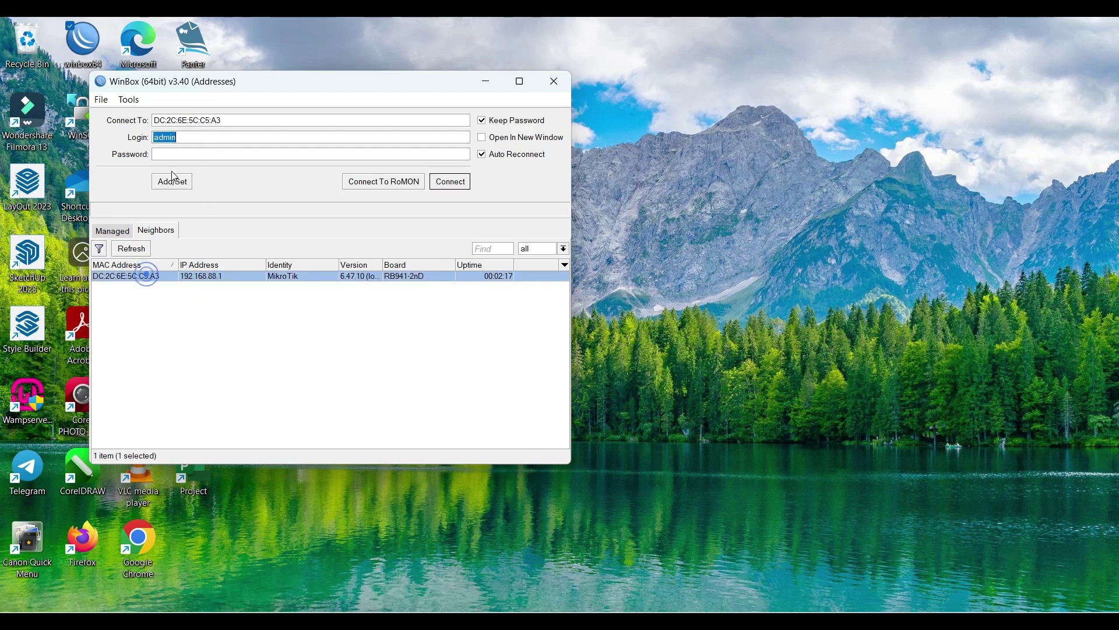
left_click(178, 136)
left_click(453, 183)
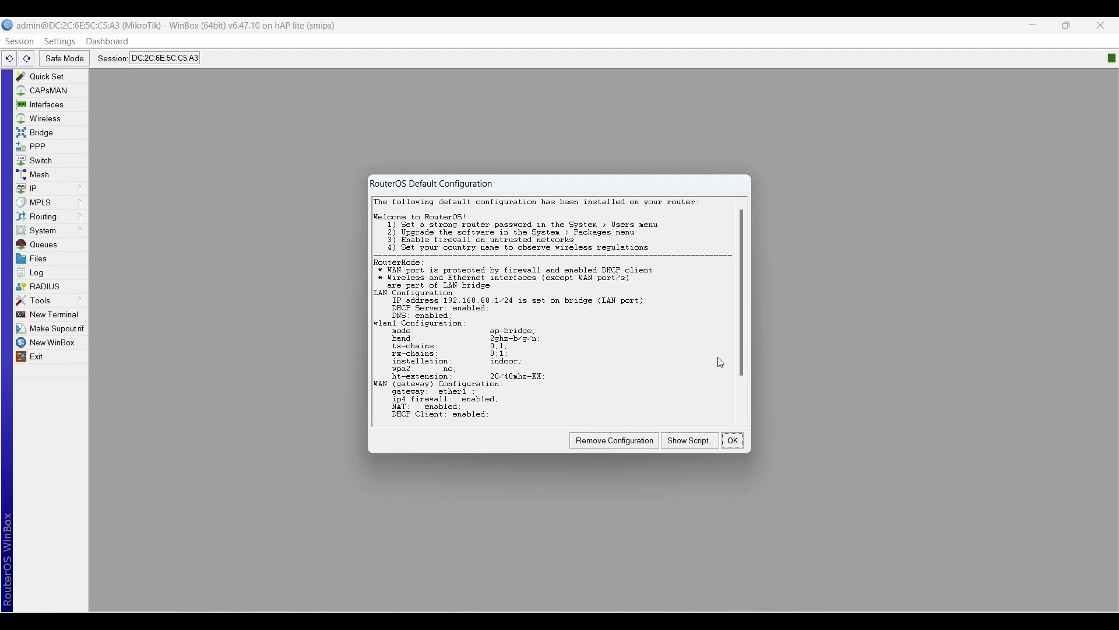
Step: Reset the router configuration with No Default Configuration ticked and confirm the reboot
left_click(733, 440)
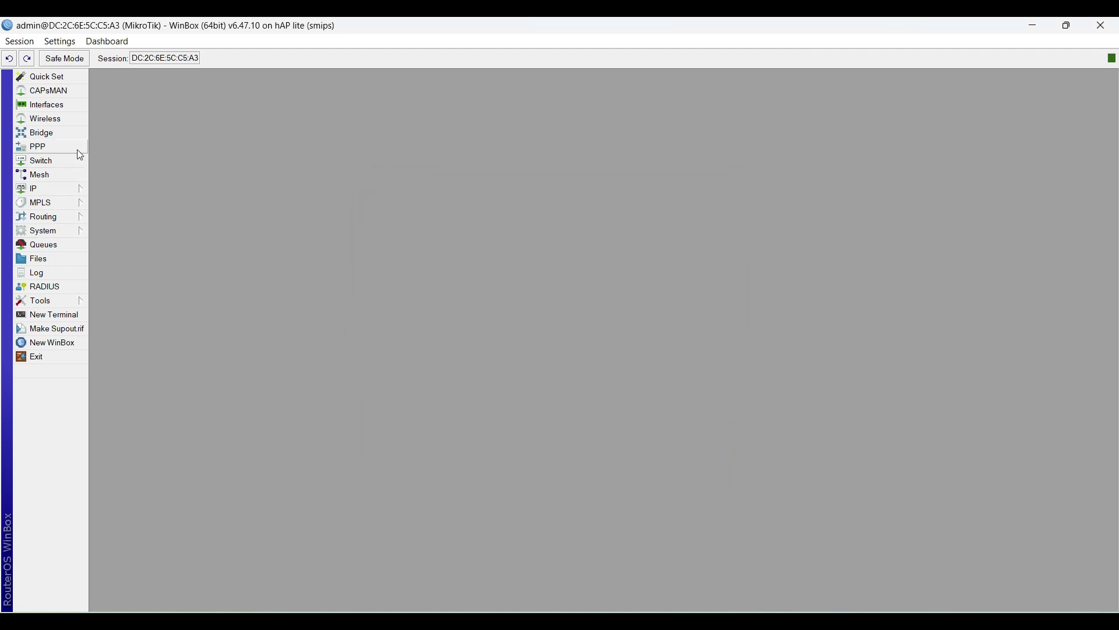
left_click(70, 230)
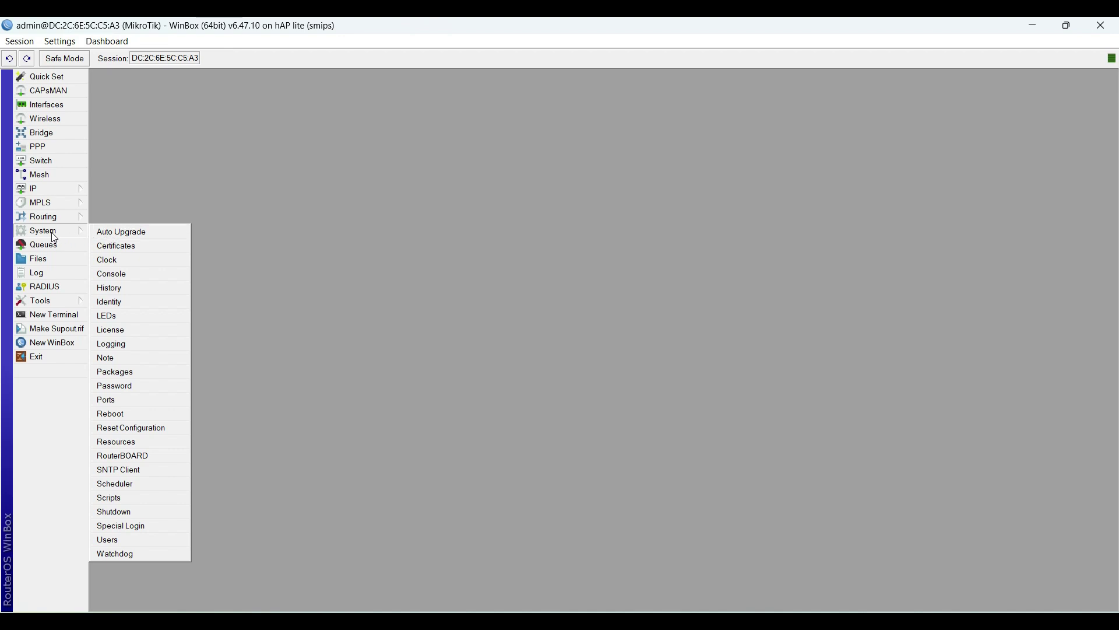
left_click(130, 426)
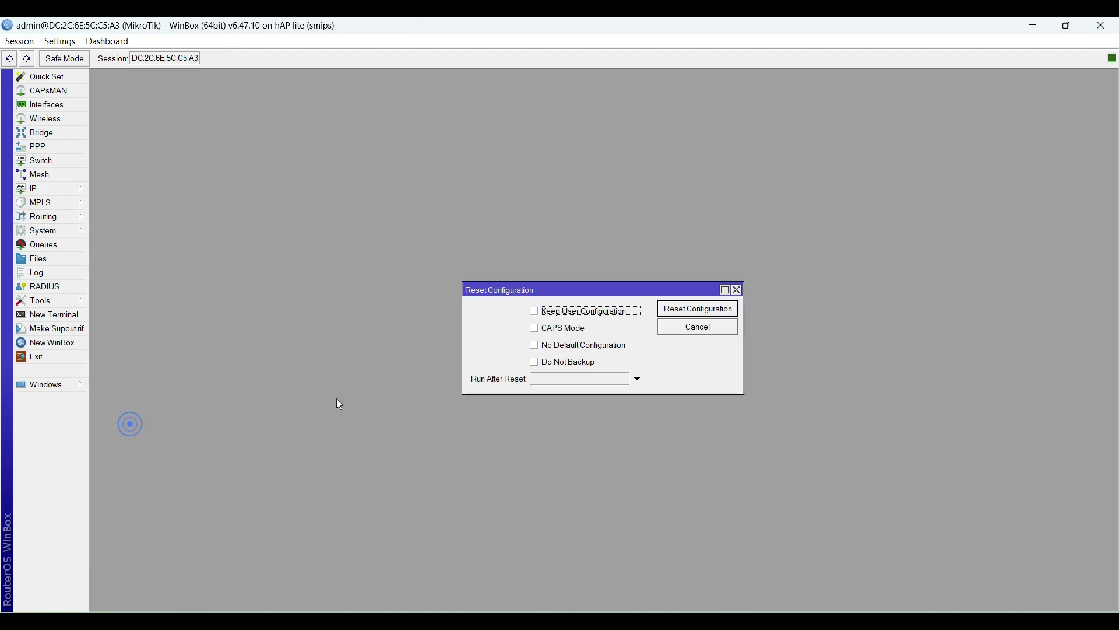
left_click(533, 346)
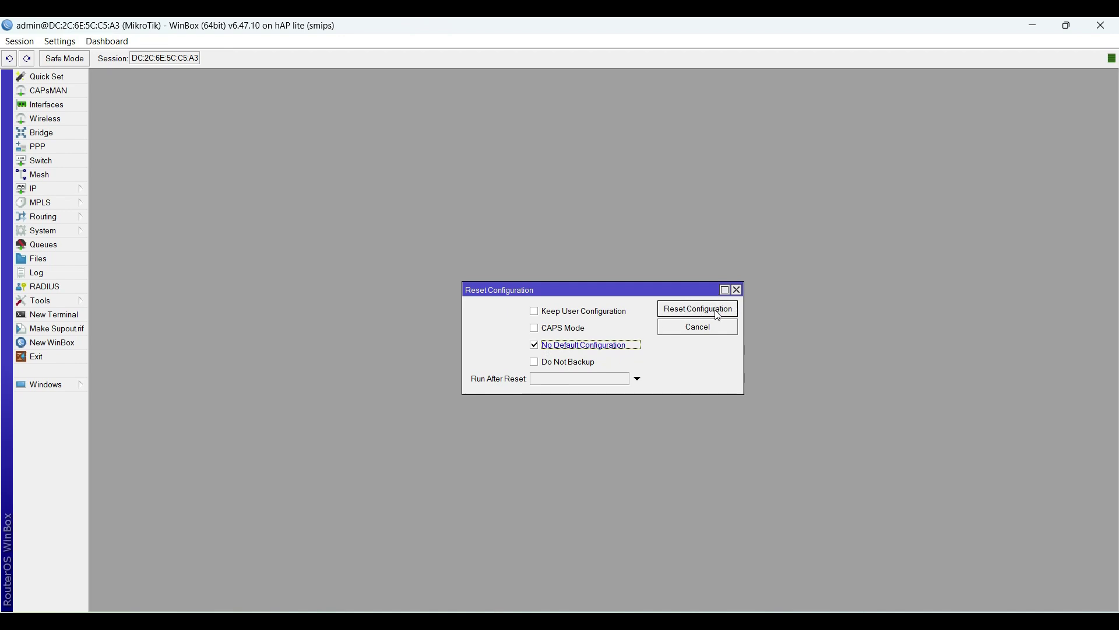
left_click(716, 309)
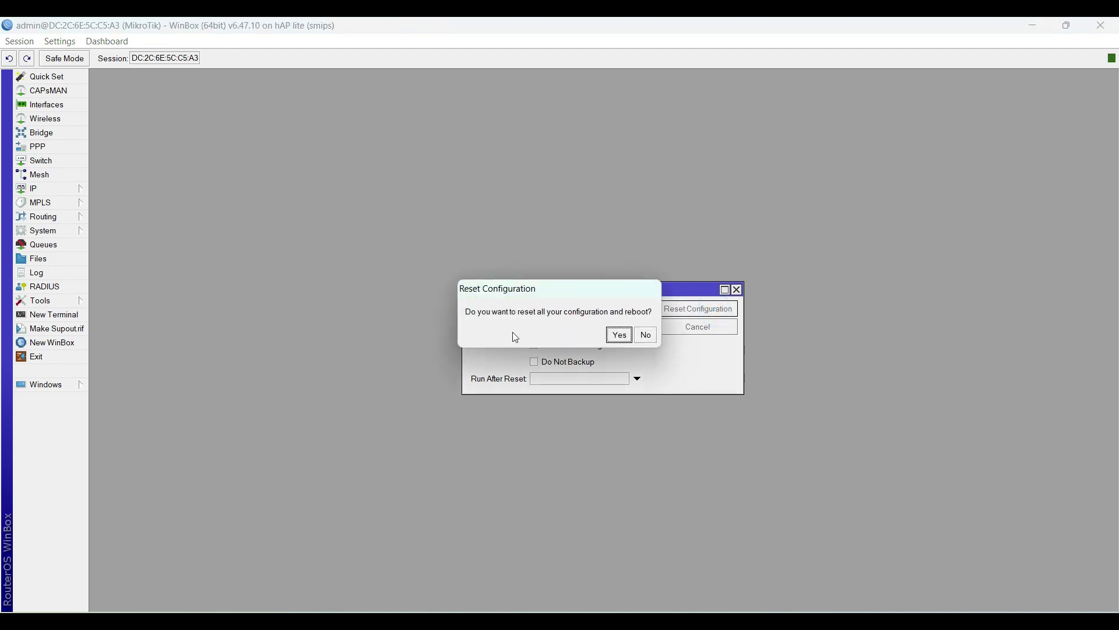
left_click(622, 338)
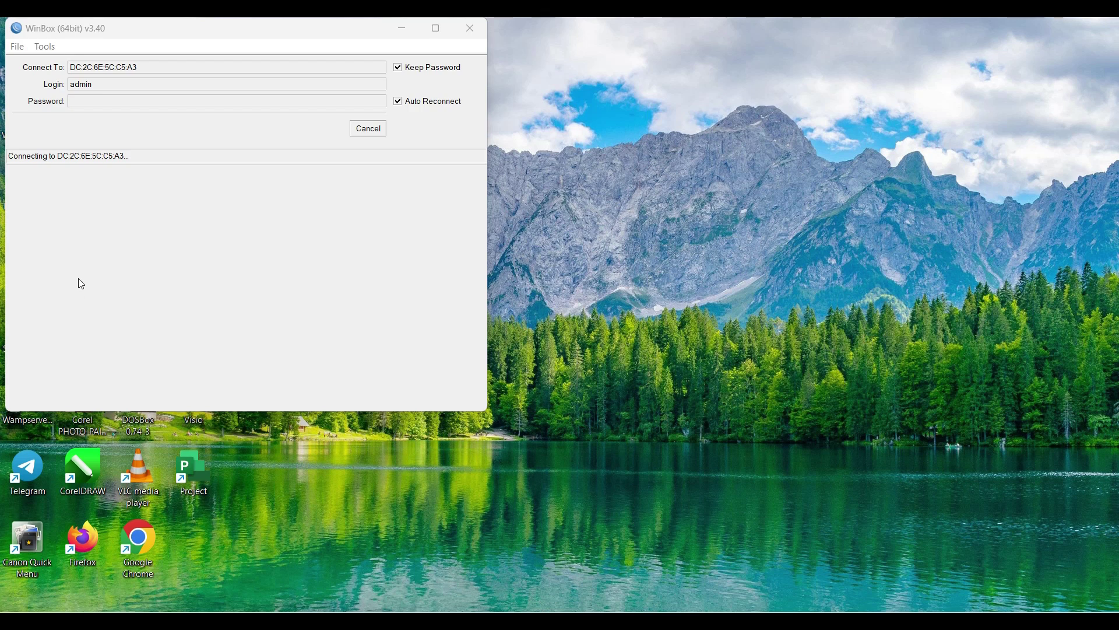
Step: Refresh Neighbors until the reset router appears at 0.0.0.0, then reconnect by its MAC address
left_click(368, 131)
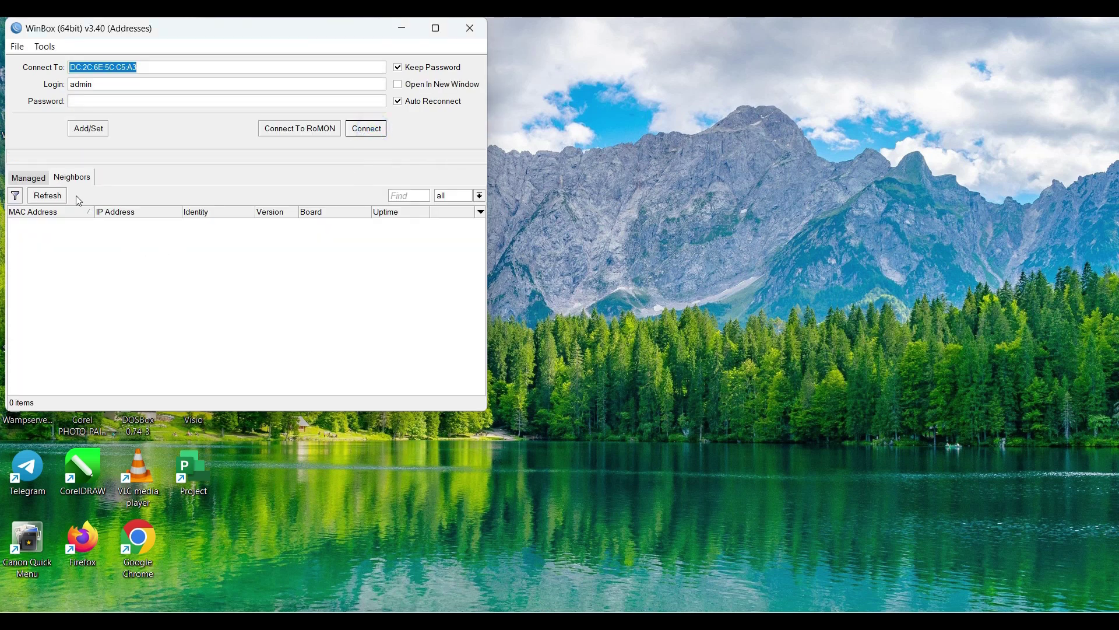
left_click(52, 197)
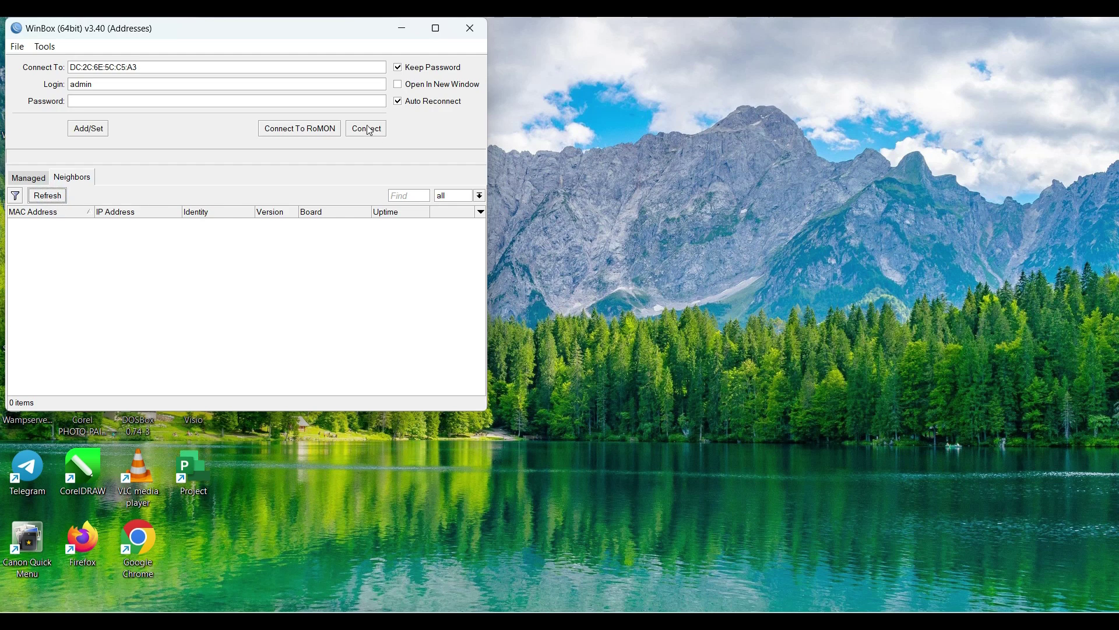
left_click(47, 195)
left_click(57, 195)
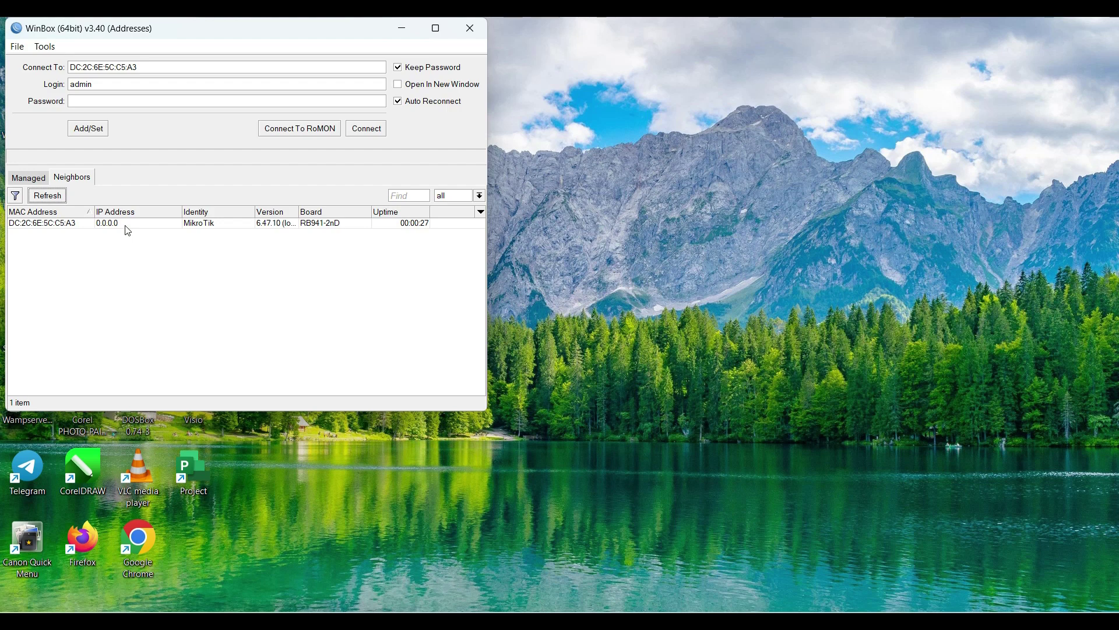
left_click(52, 224)
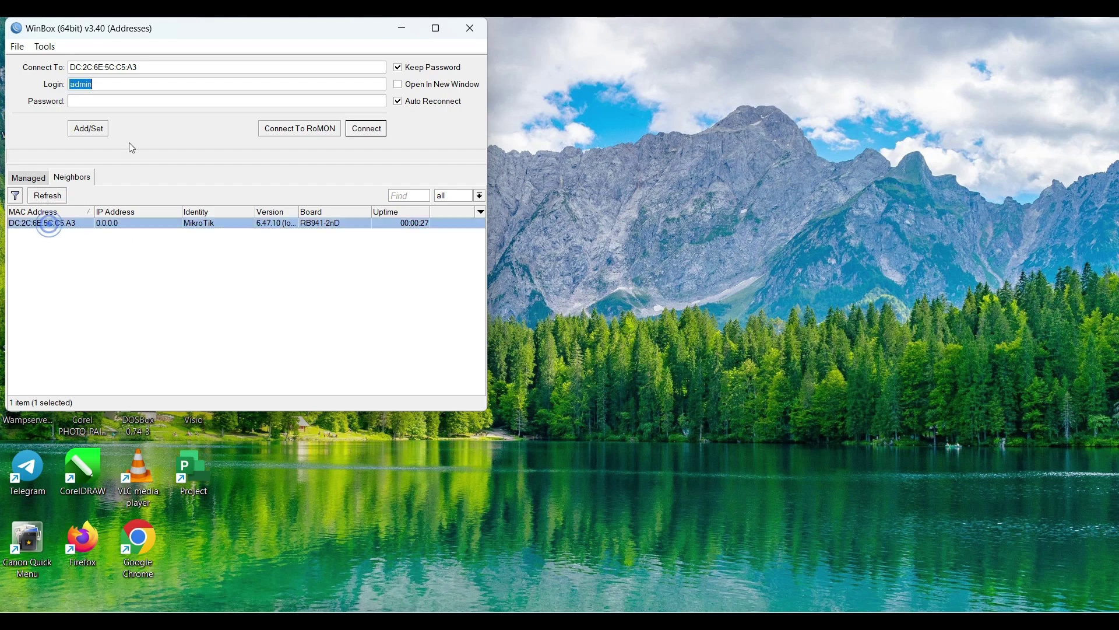
left_click(356, 128)
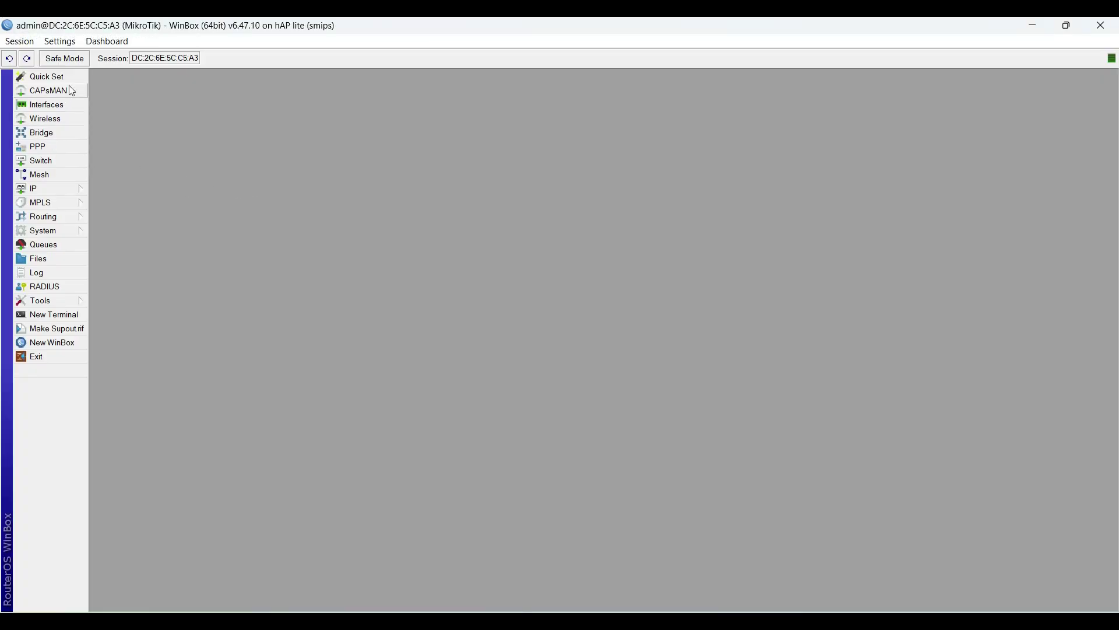
Step: Rename interface ether1 to ether1-WAN
left_click(52, 106)
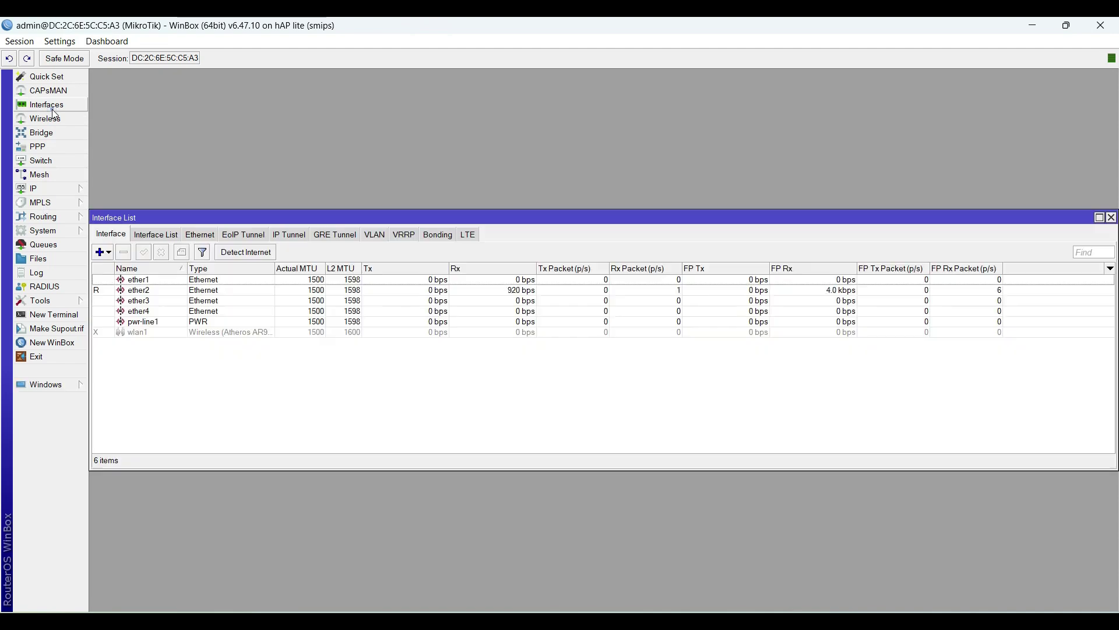
double_click(155, 279)
left_click(578, 235)
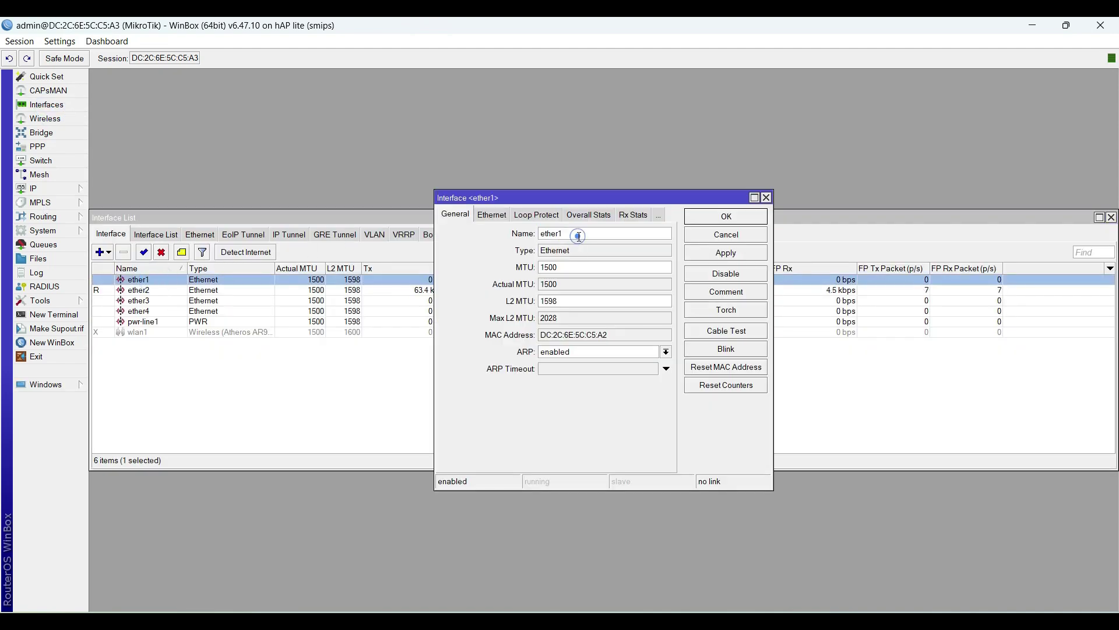
type("-WAN")
left_click(717, 220)
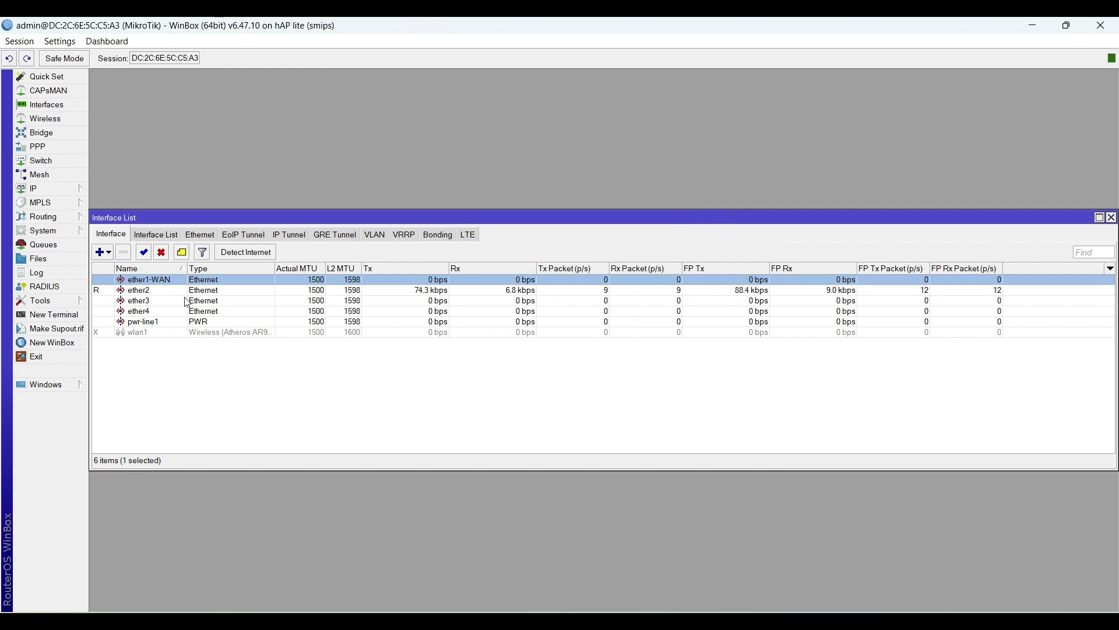
Step: Rename interface ether2 to ether2-SERVER
left_click(153, 294)
double_click(153, 291)
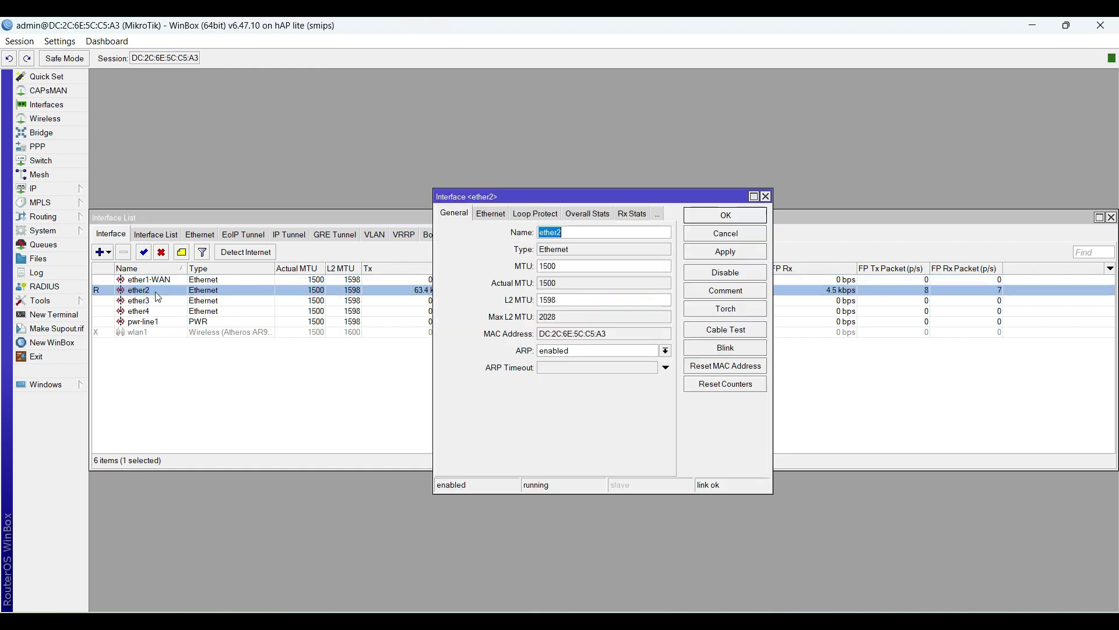
left_click(575, 235)
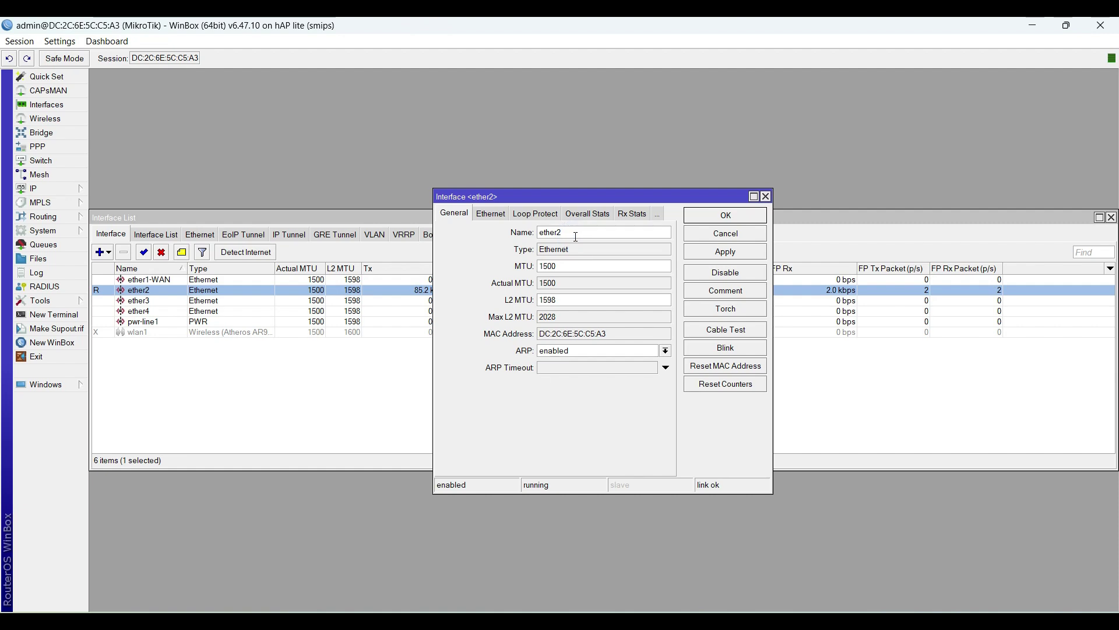
type("-Server")
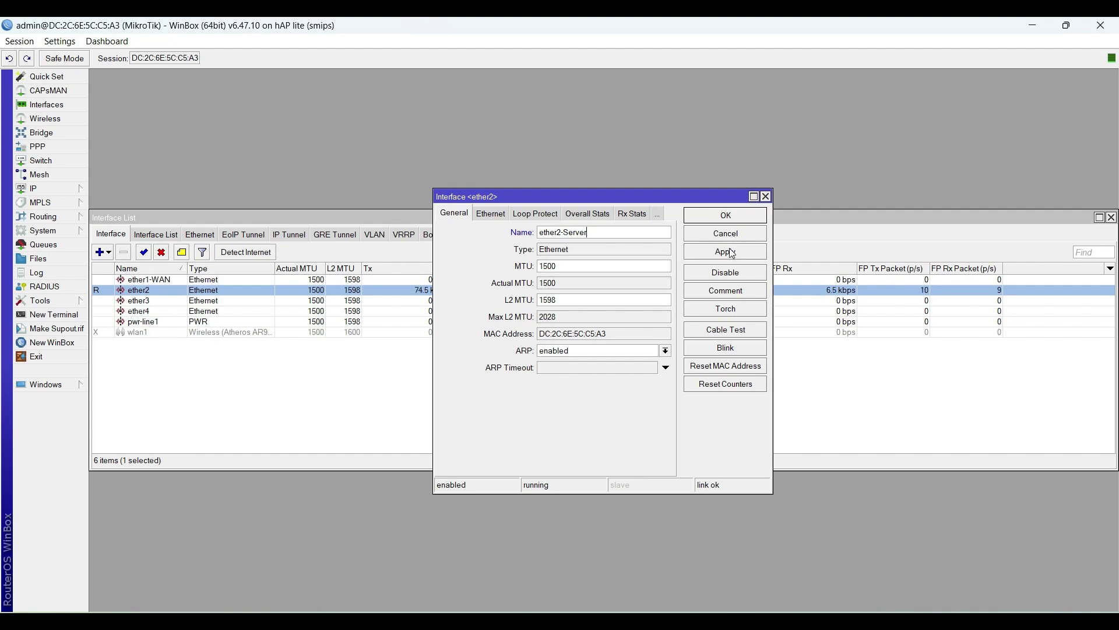
left_click_drag(615, 232, 570, 232)
type("ERVER")
left_click(707, 253)
left_click(709, 219)
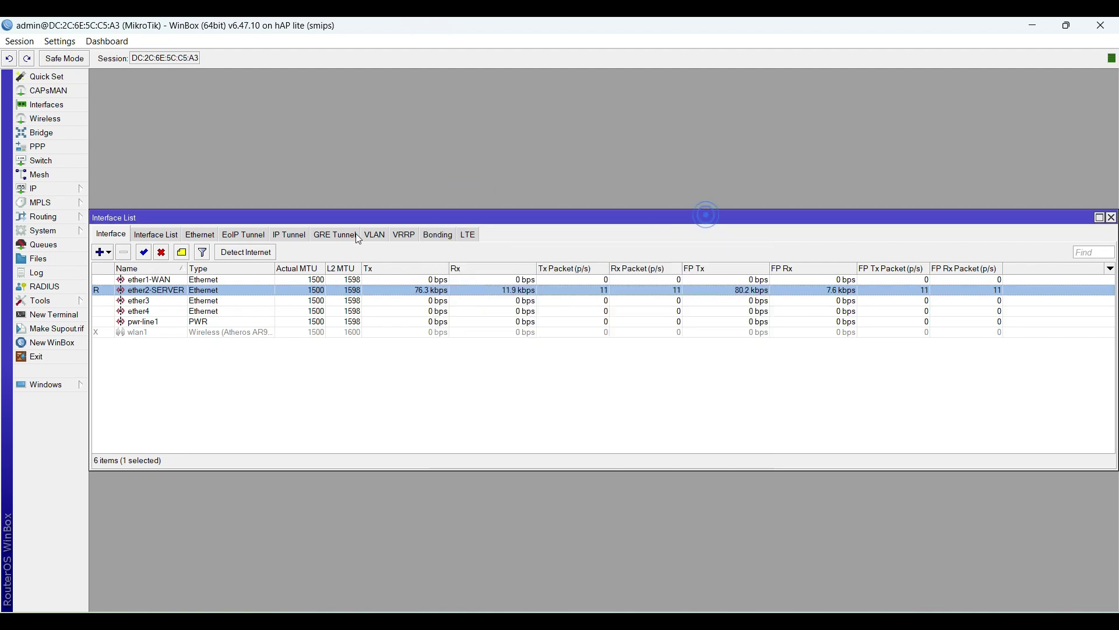
Step: Rename interface ether3 to ether3-LAN
double_click(149, 302)
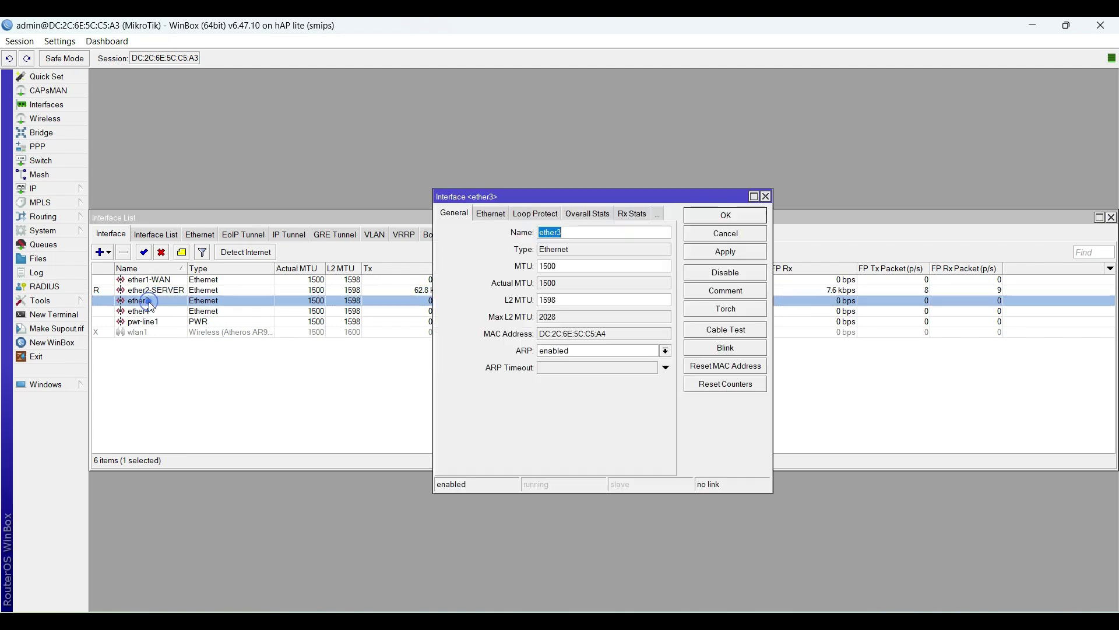
left_click(569, 231)
type("-LAN")
left_click(730, 256)
left_click(726, 215)
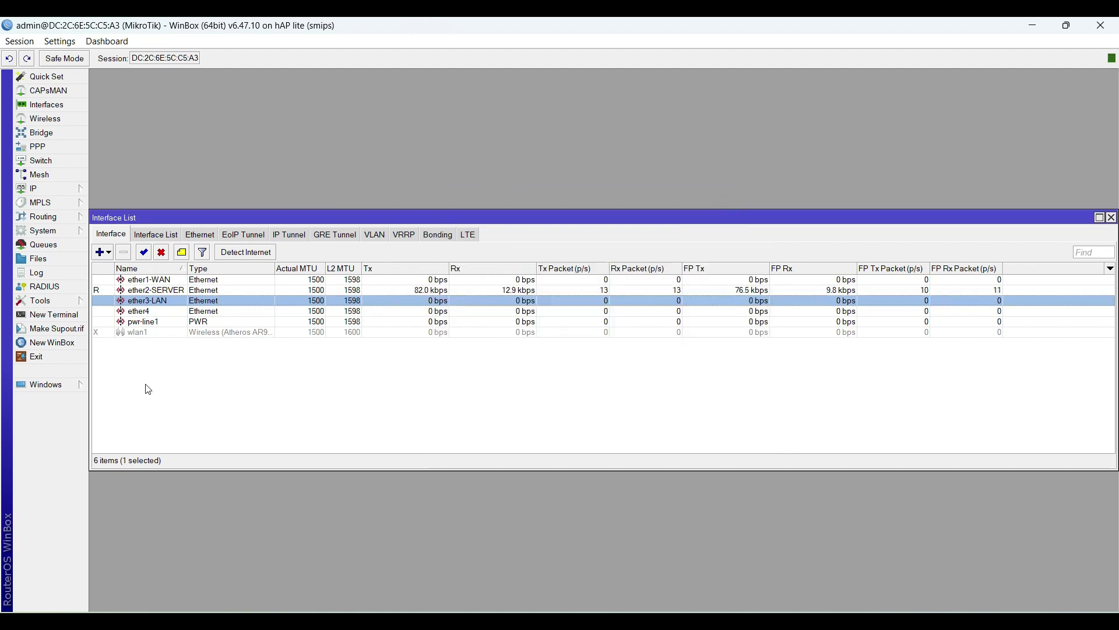
Step: Enable the disabled wlan1 wireless interface
left_click(183, 331)
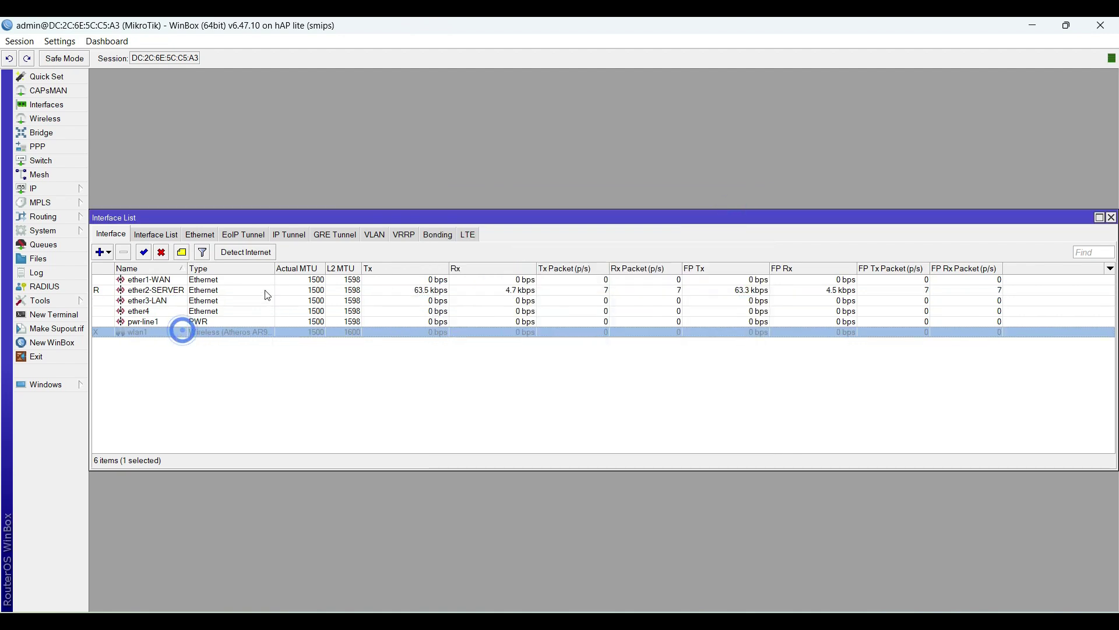
left_click(144, 252)
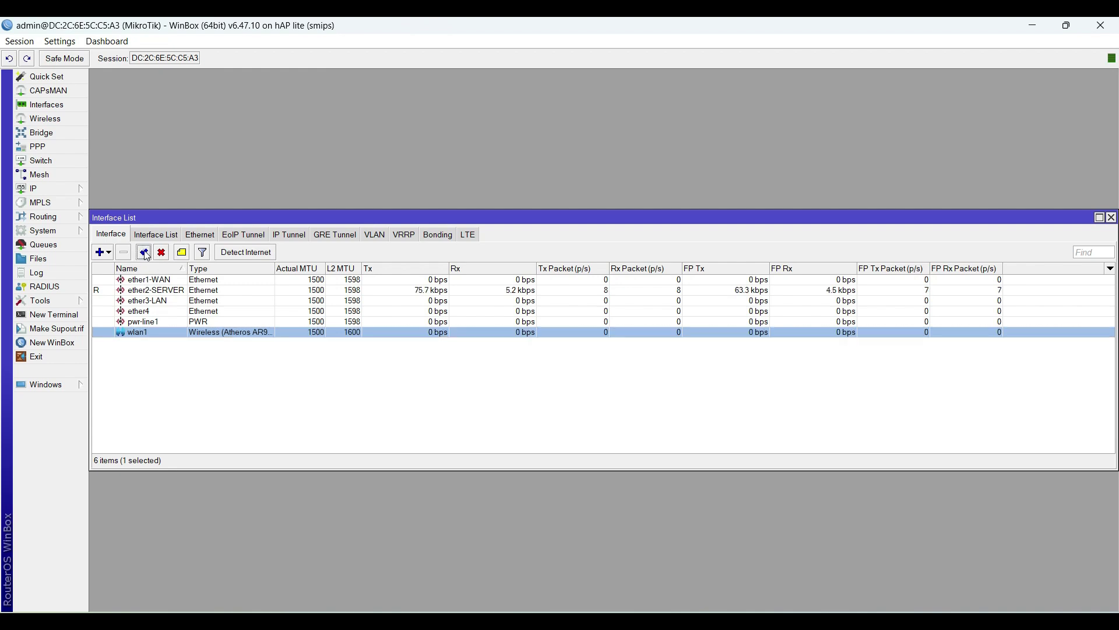
left_click(447, 365)
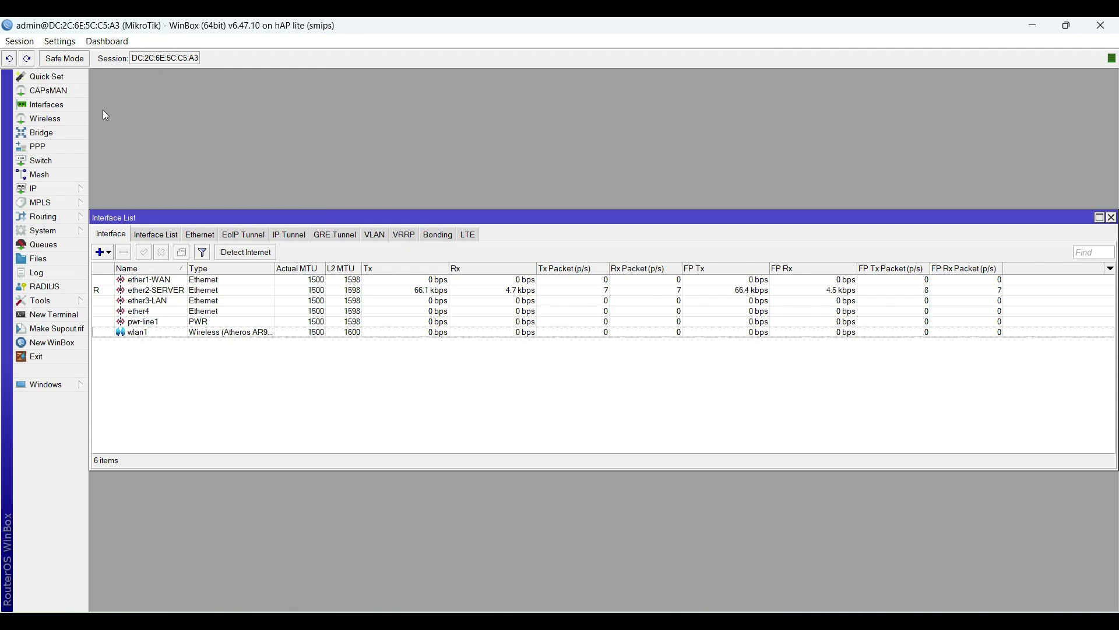
Step: Bring up the IP > Addresses list and begin a New Address entry
left_click(70, 189)
left_click(149, 223)
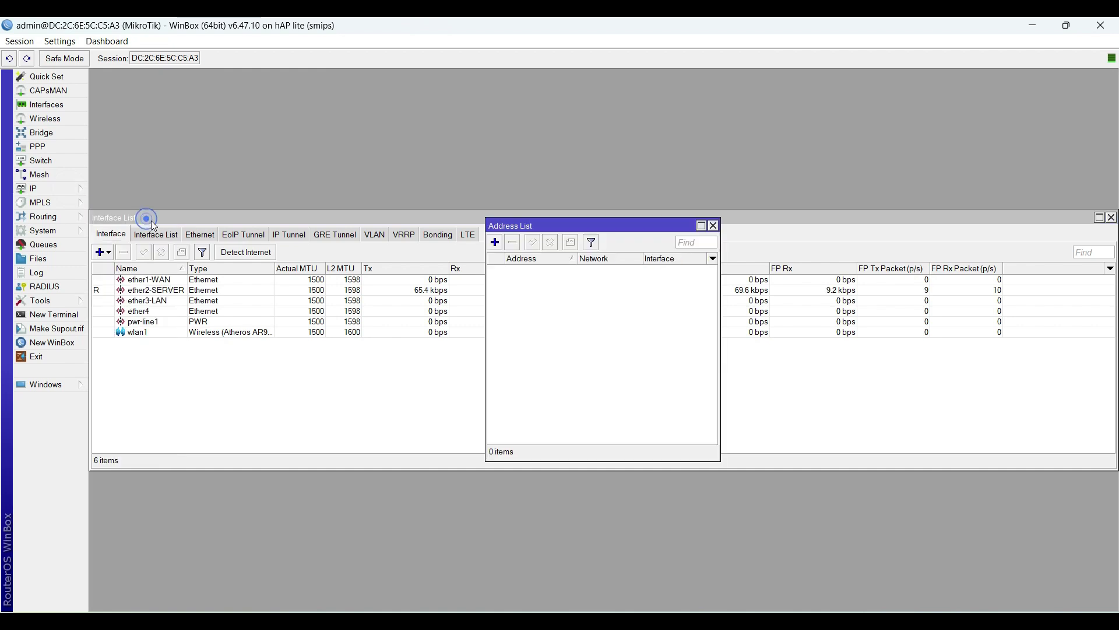
left_click_drag(520, 225, 501, 218)
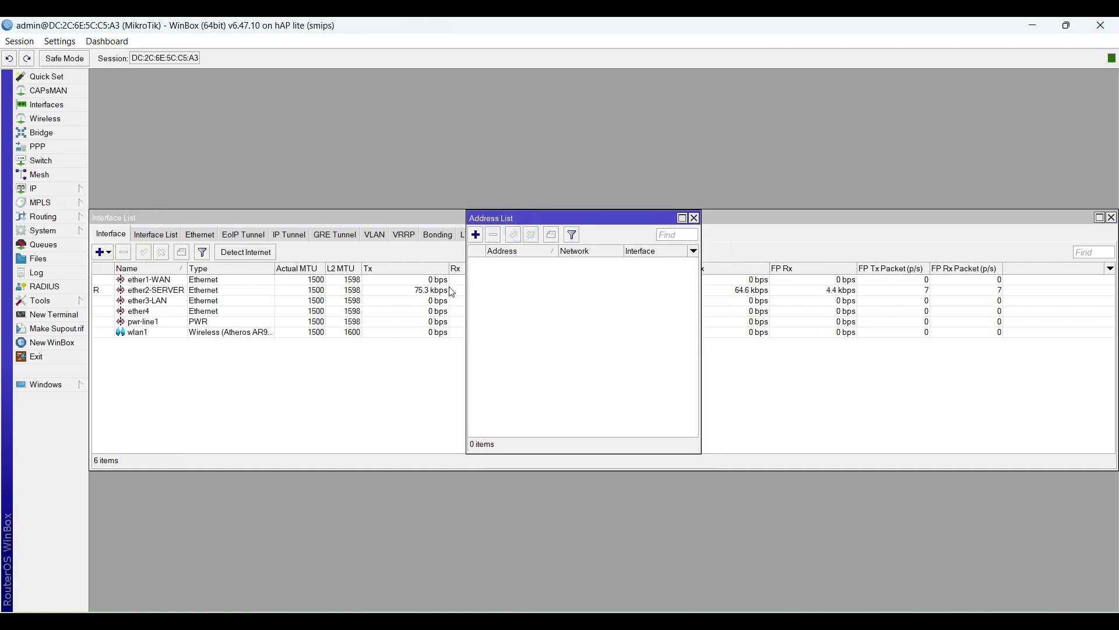
left_click(475, 235)
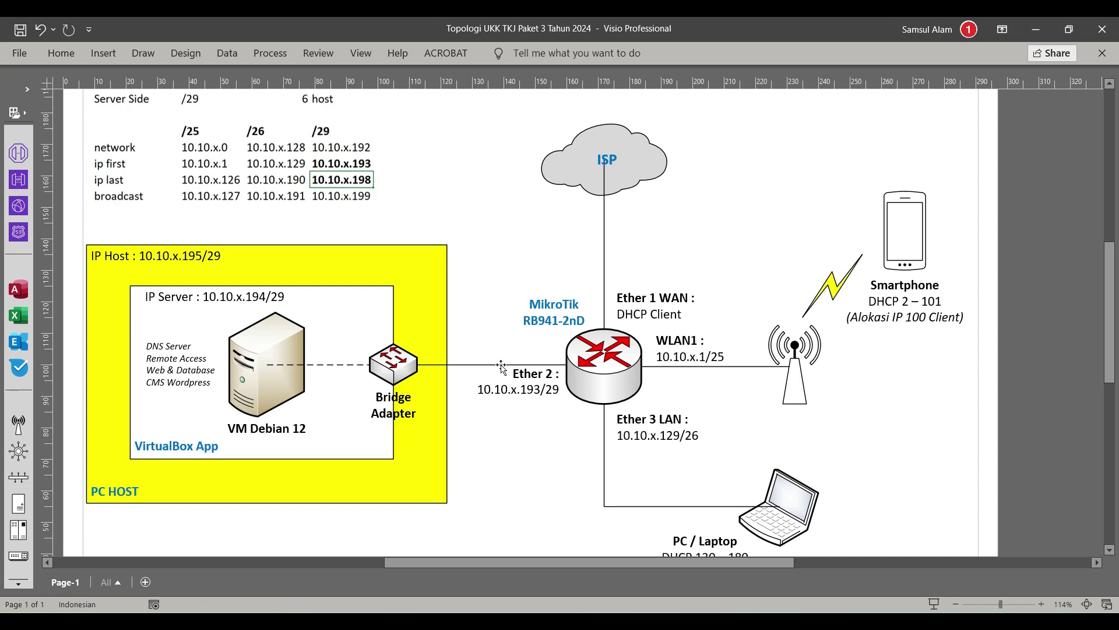
Step: Review the Ether 2, Ether 3 LAN and WLAN1 address labels in the Visio topology, then return to WinBox
left_click(543, 390)
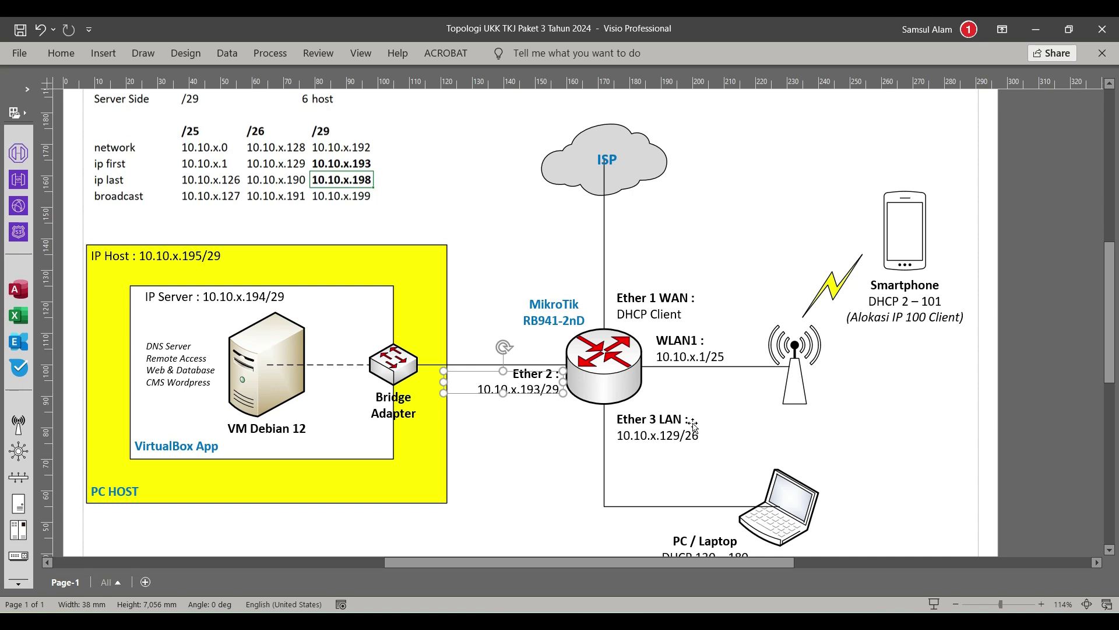
left_click(675, 444)
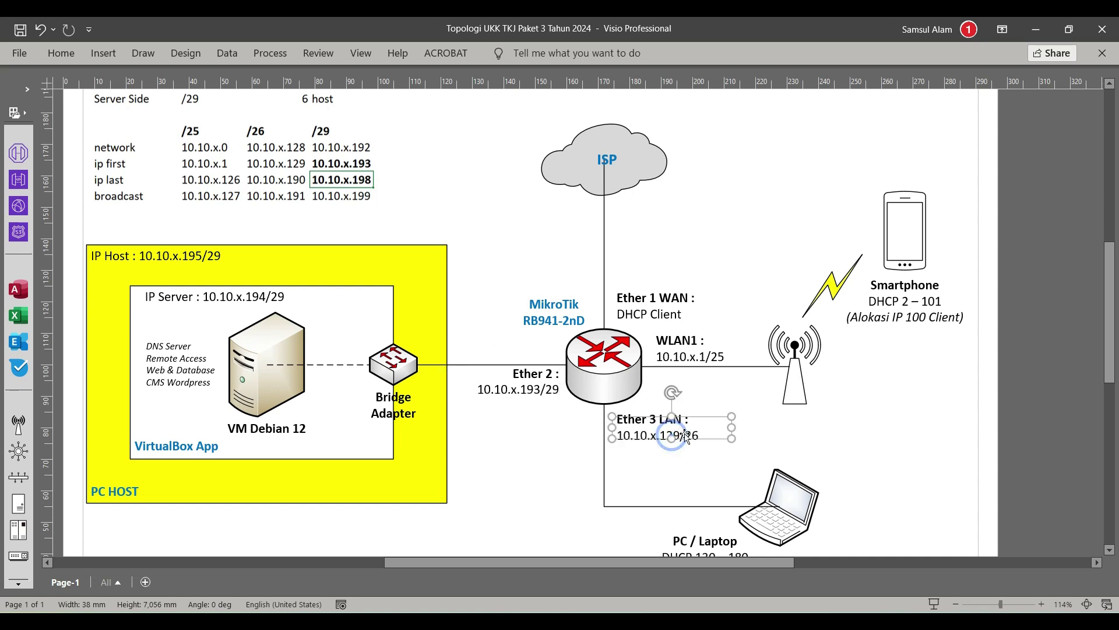
left_click(690, 455)
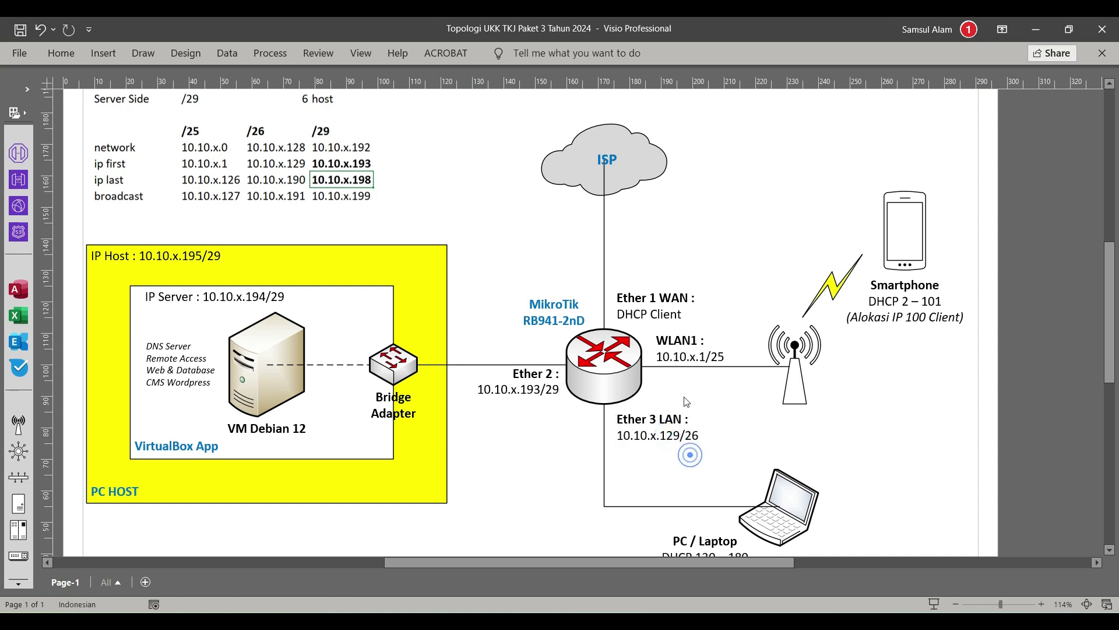
left_click(703, 360)
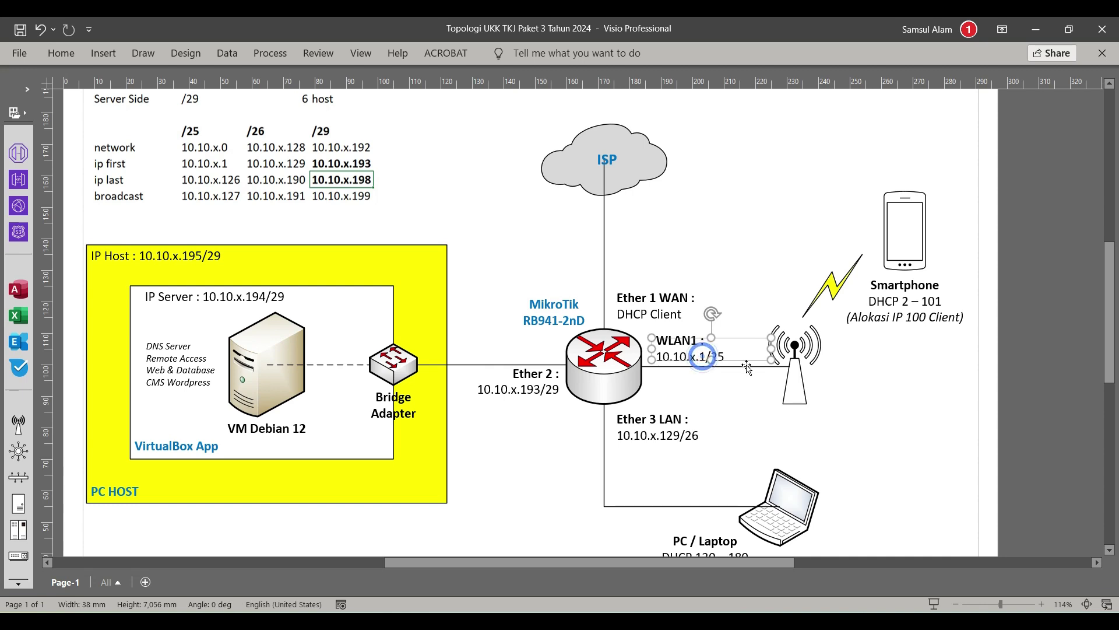
left_click(727, 408)
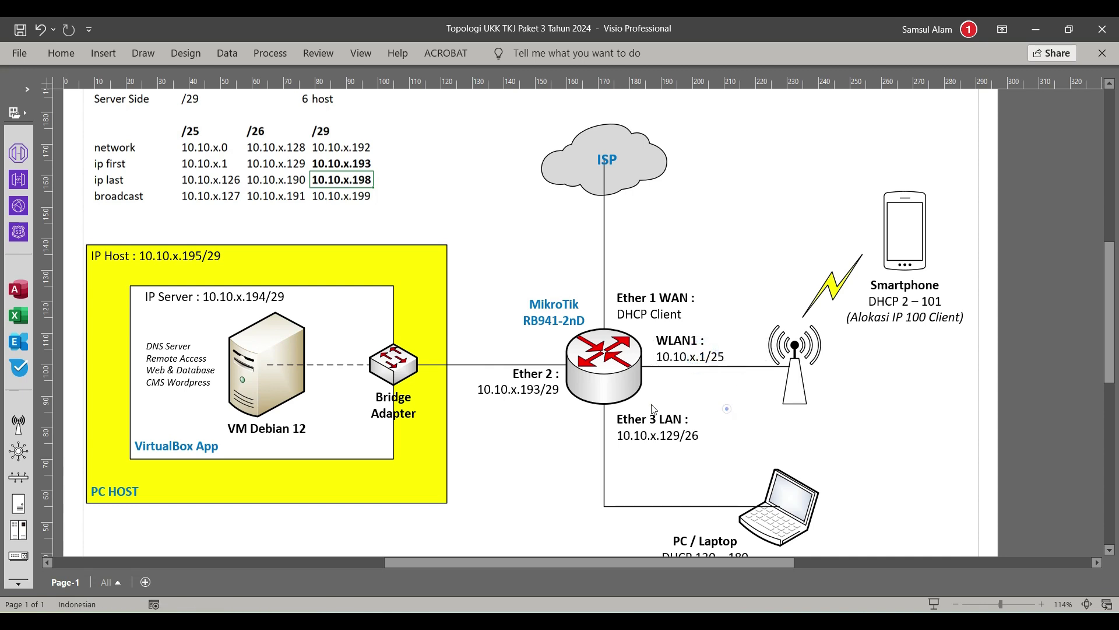
left_click(697, 435)
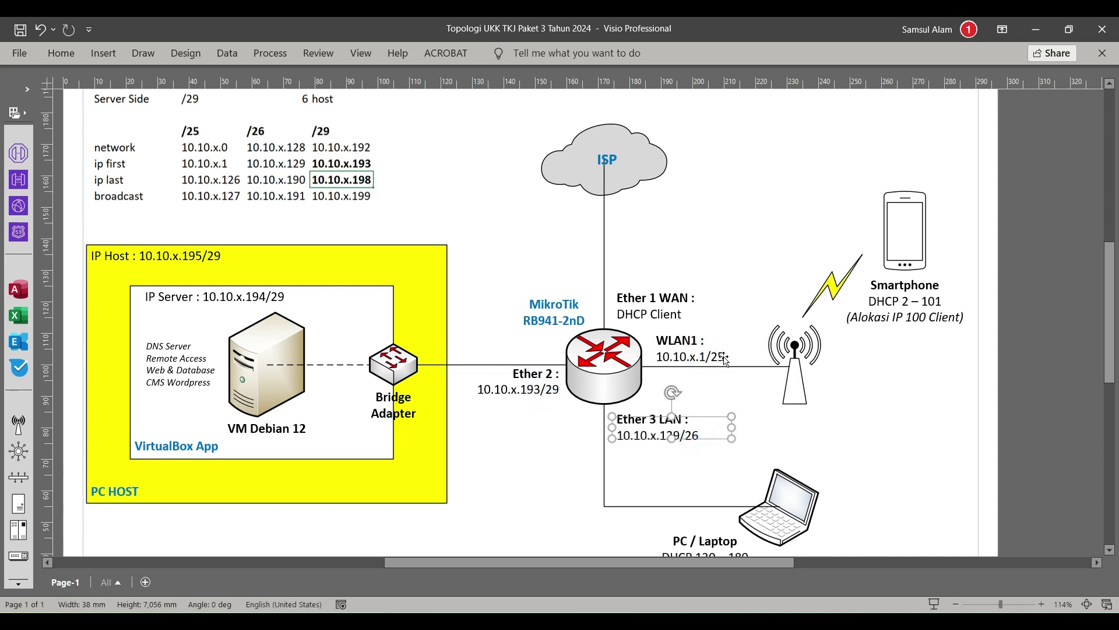
left_click(721, 358)
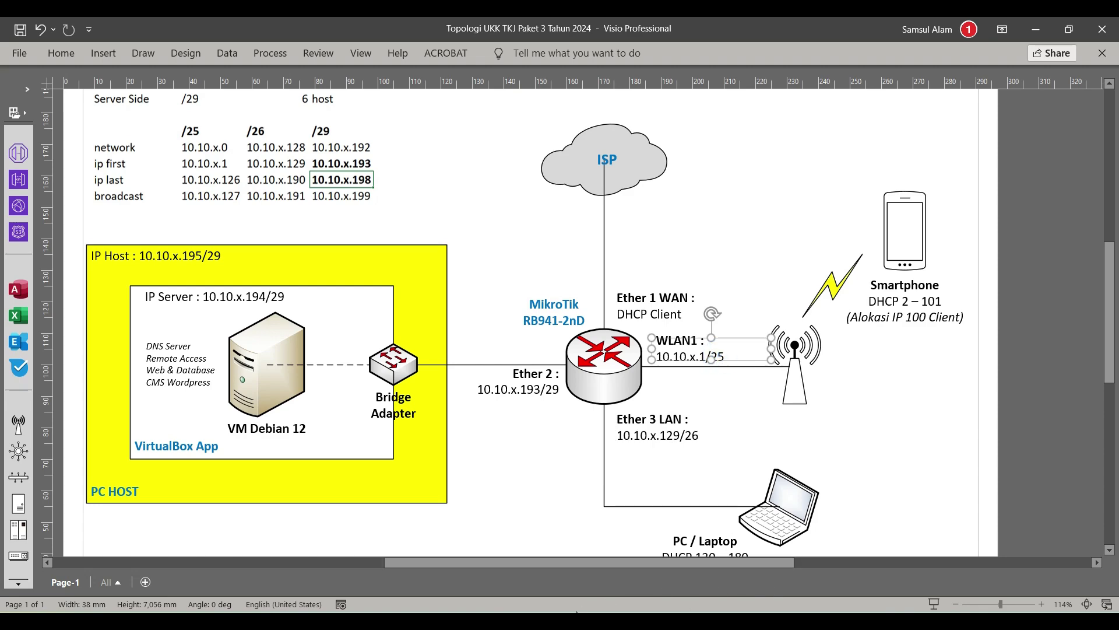
key("alt+Tab")
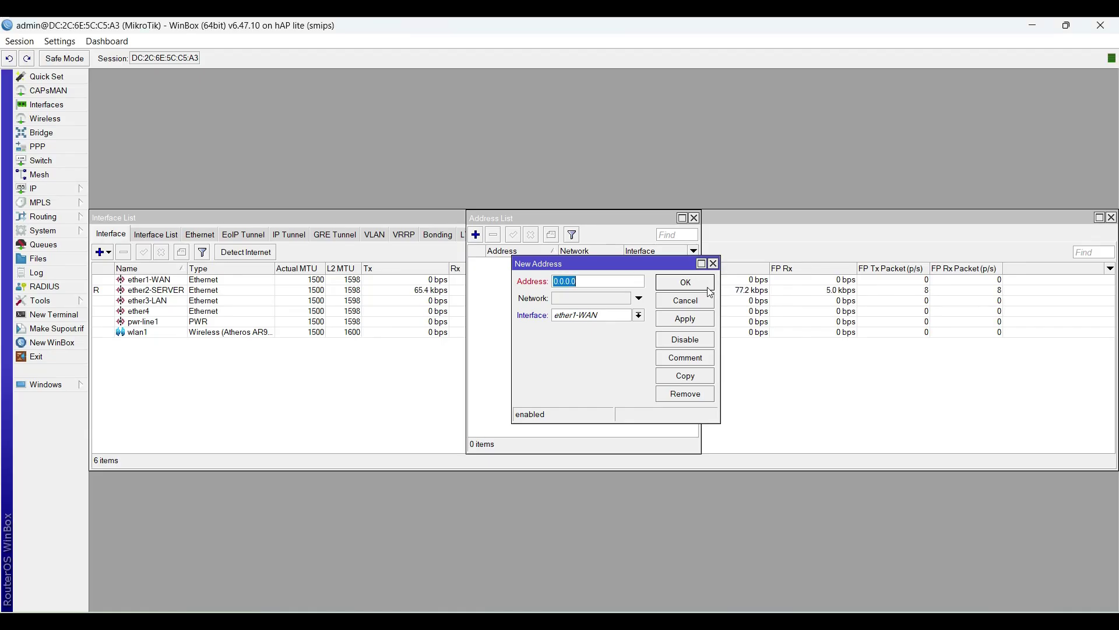
Step: Add 10.10.1.193/29 on ether2-SERVER, applying so network 10.10.1.192 fills in
type("10.10.")
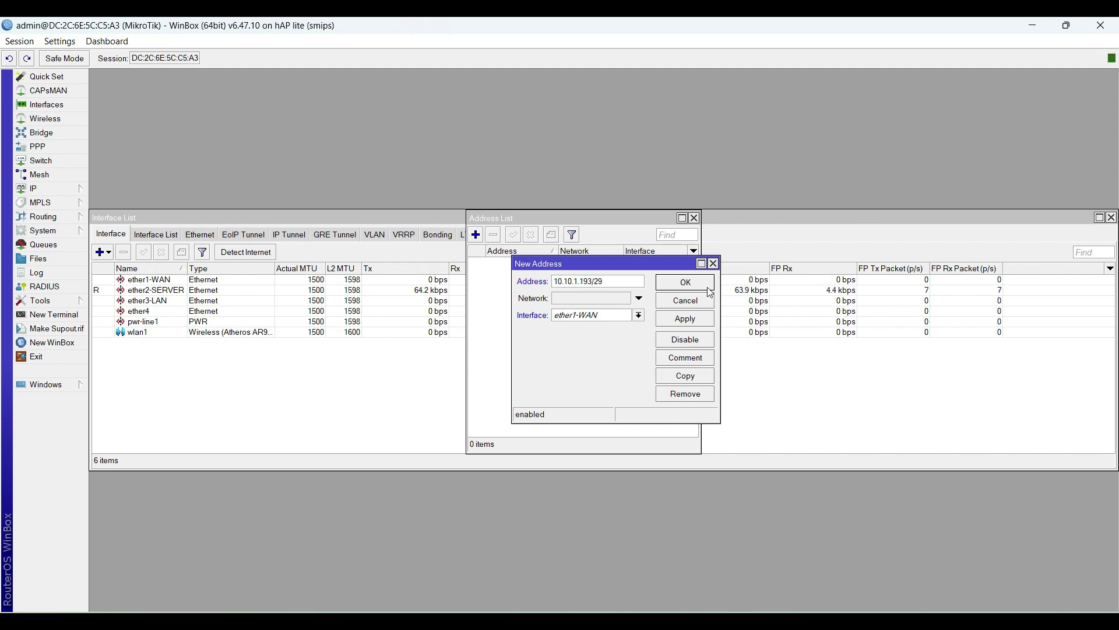
left_click(640, 315)
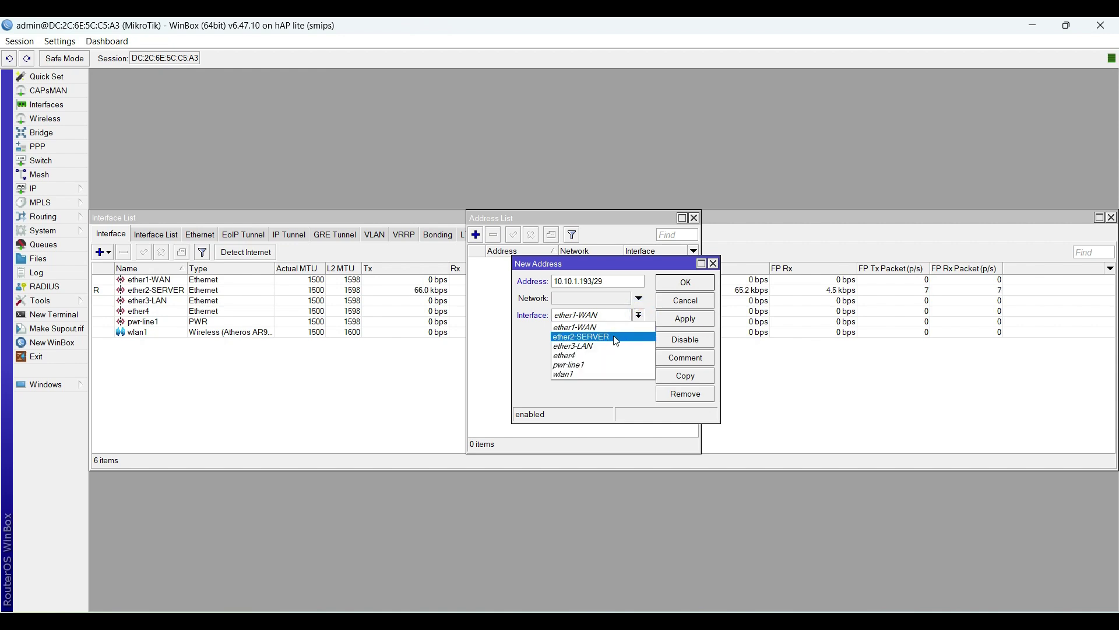
left_click(616, 341)
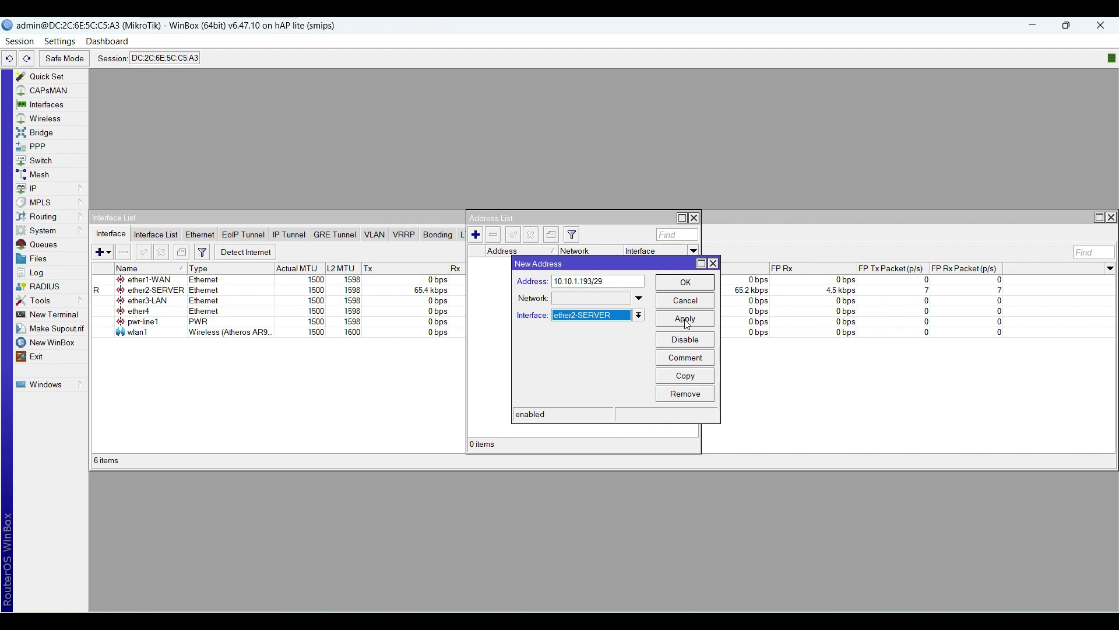
left_click(676, 319)
left_click(686, 286)
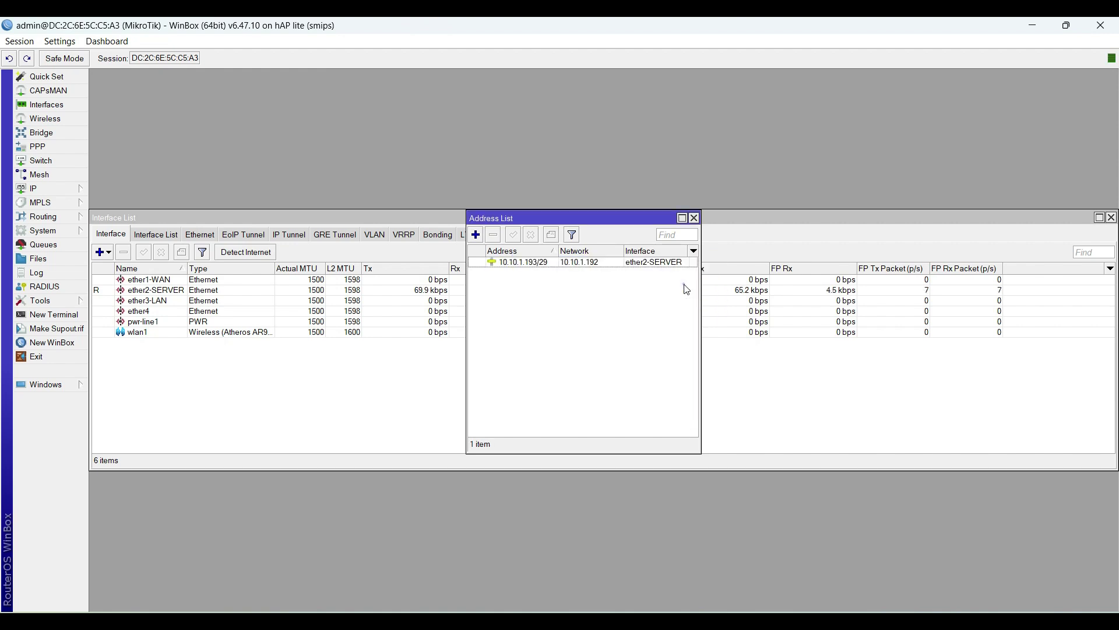
Step: Begin another address entry and enter 10.10.1.129/26 as the address
left_click_drag(699, 276, 745, 276)
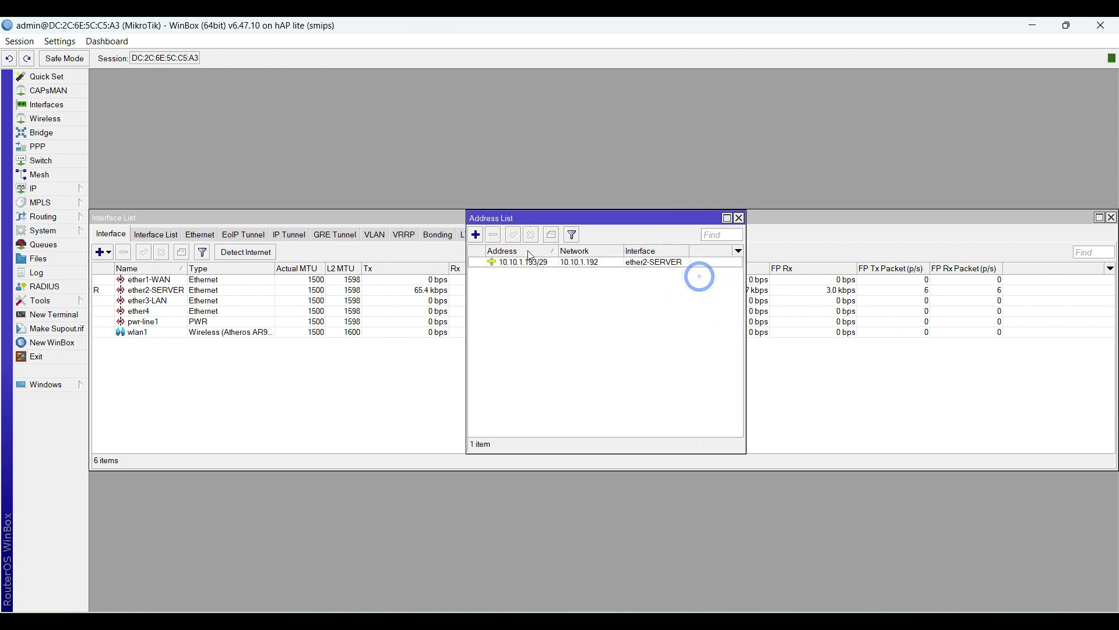
left_click(476, 235)
left_click_drag(623, 275, 676, 304)
type("10.10.1")
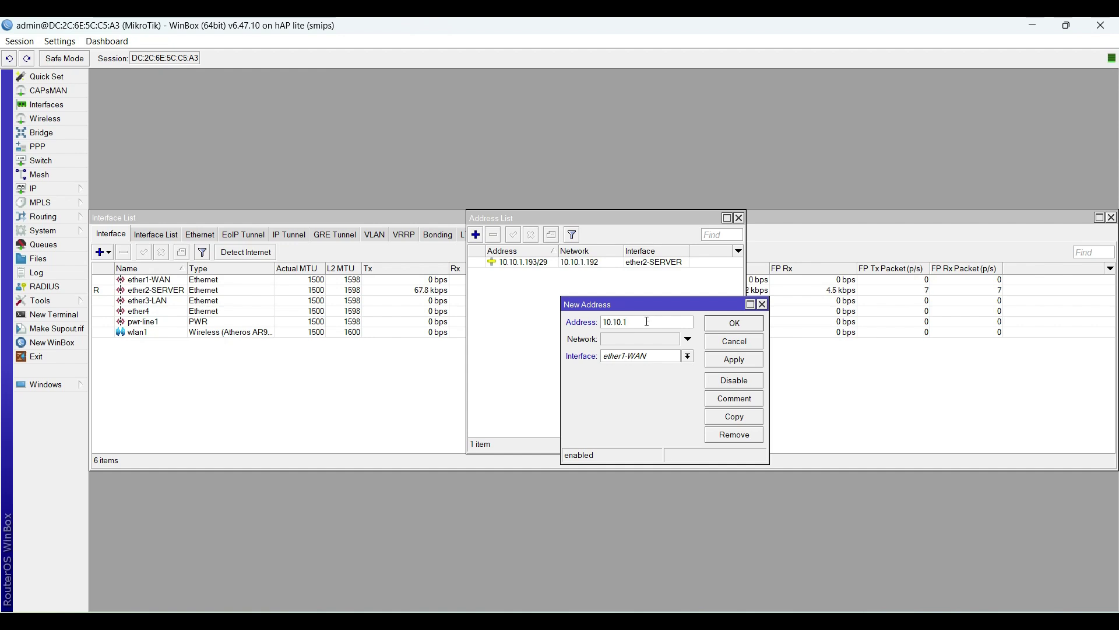
left_click_drag(645, 322, 622, 322)
type(".129/26")
Step: Cross-check the Ether 3 LAN address label in the Visio topology diagram
left_click(647, 574)
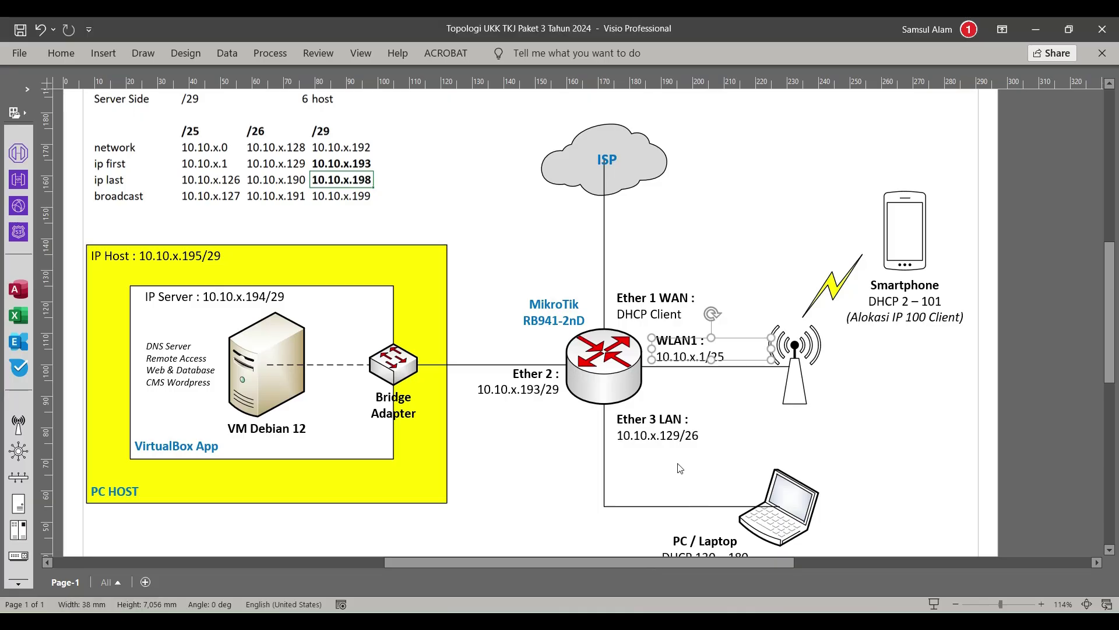
left_click(684, 438)
left_click(702, 458)
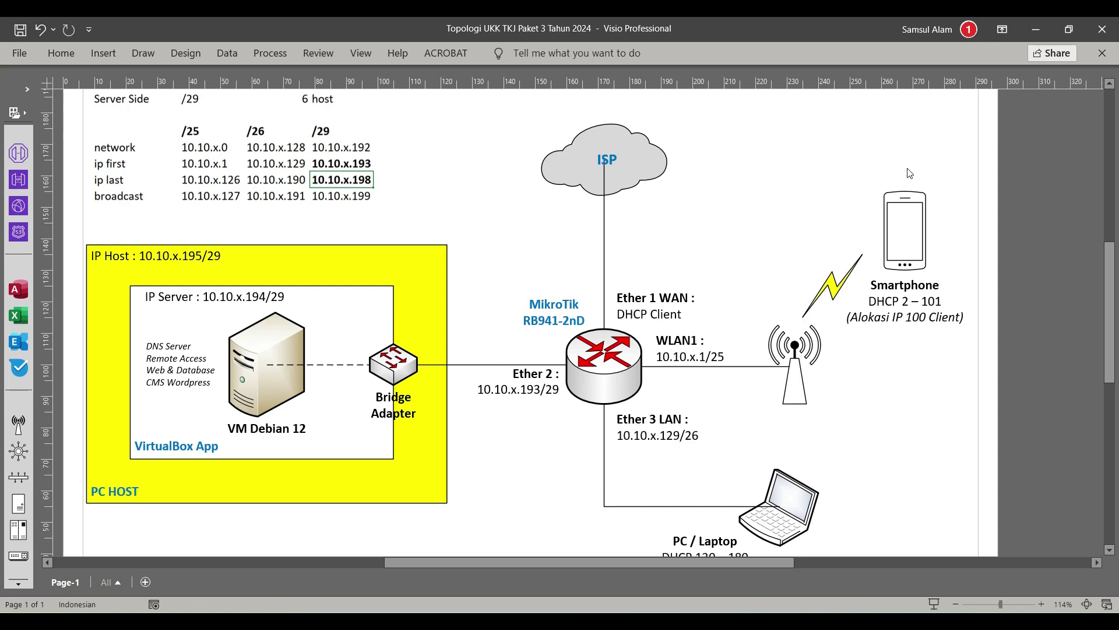
left_click(1034, 32)
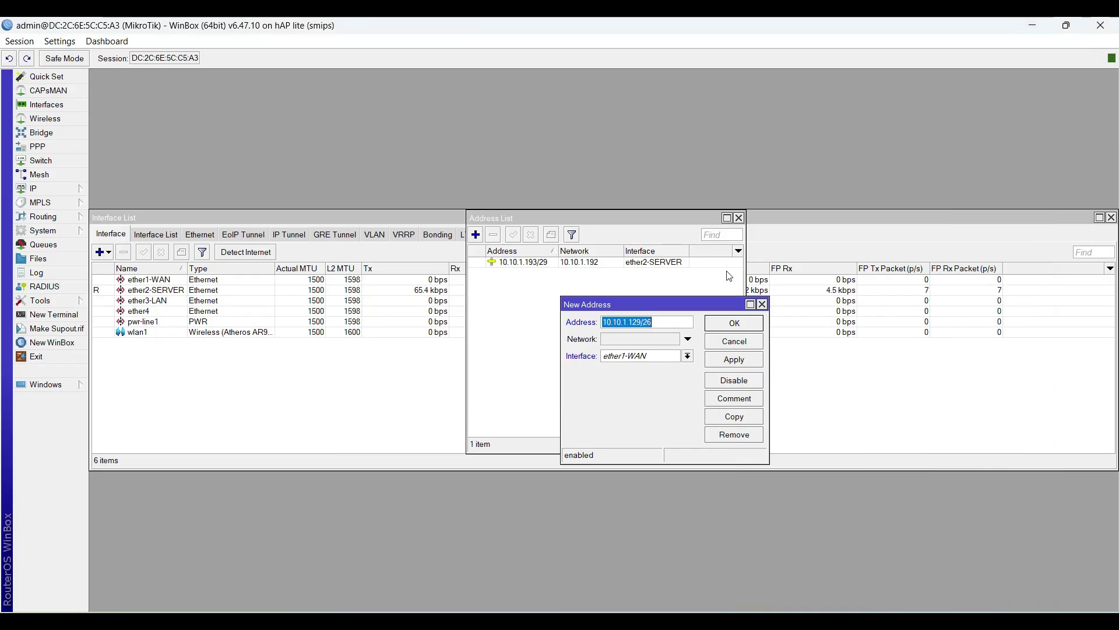
Step: Assign the address to ether3-LAN and save it, giving network 10.10.1.128
left_click(659, 323)
left_click(688, 355)
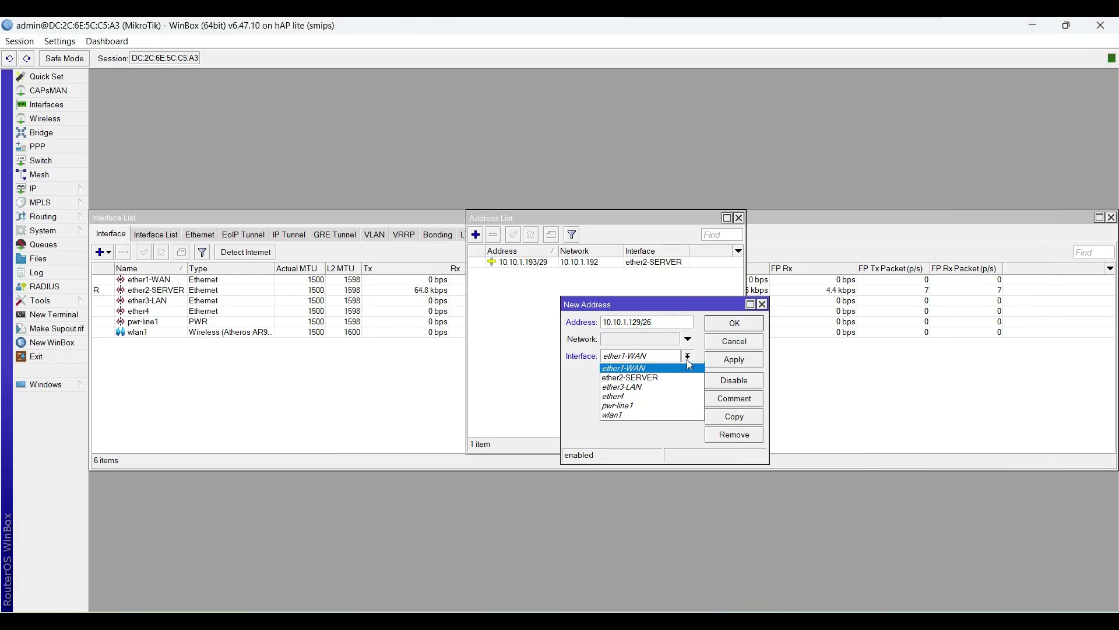
left_click(686, 387)
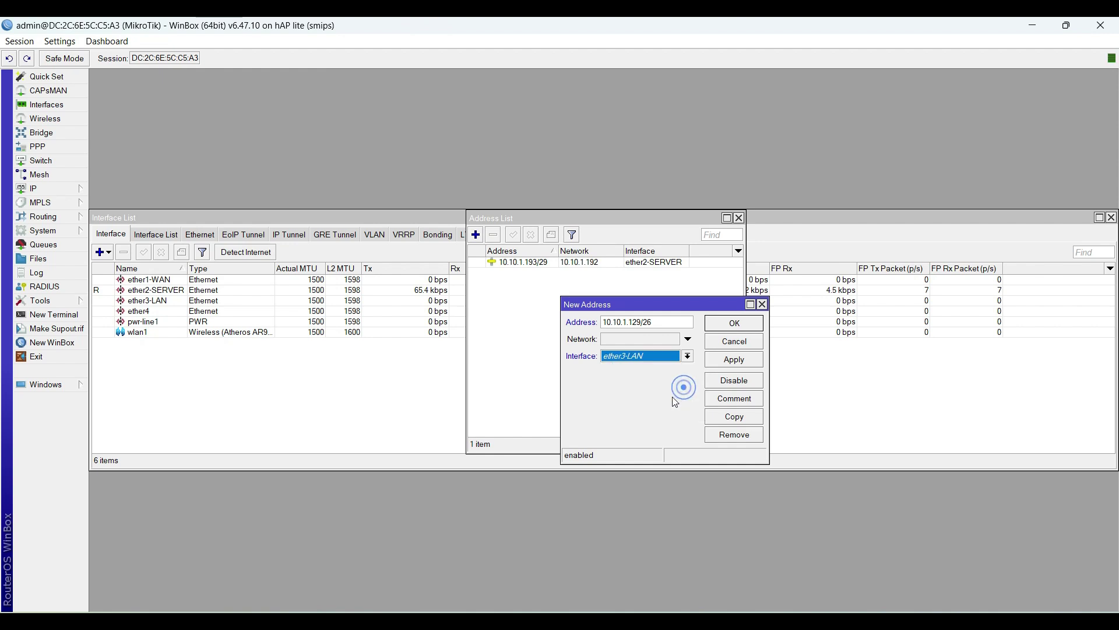
left_click(745, 361)
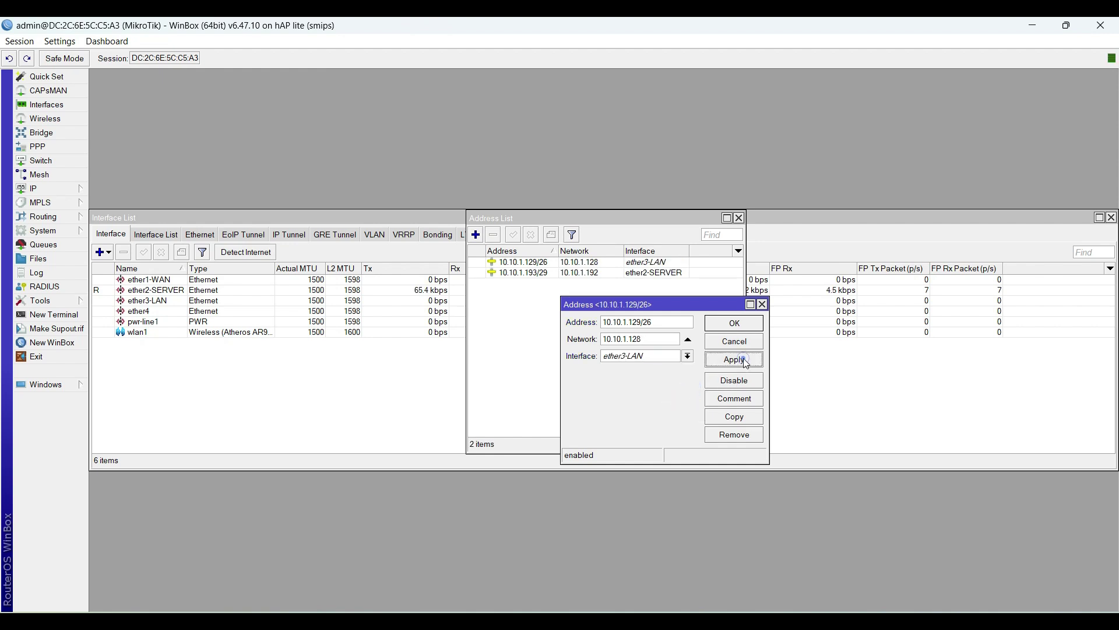
left_click(734, 323)
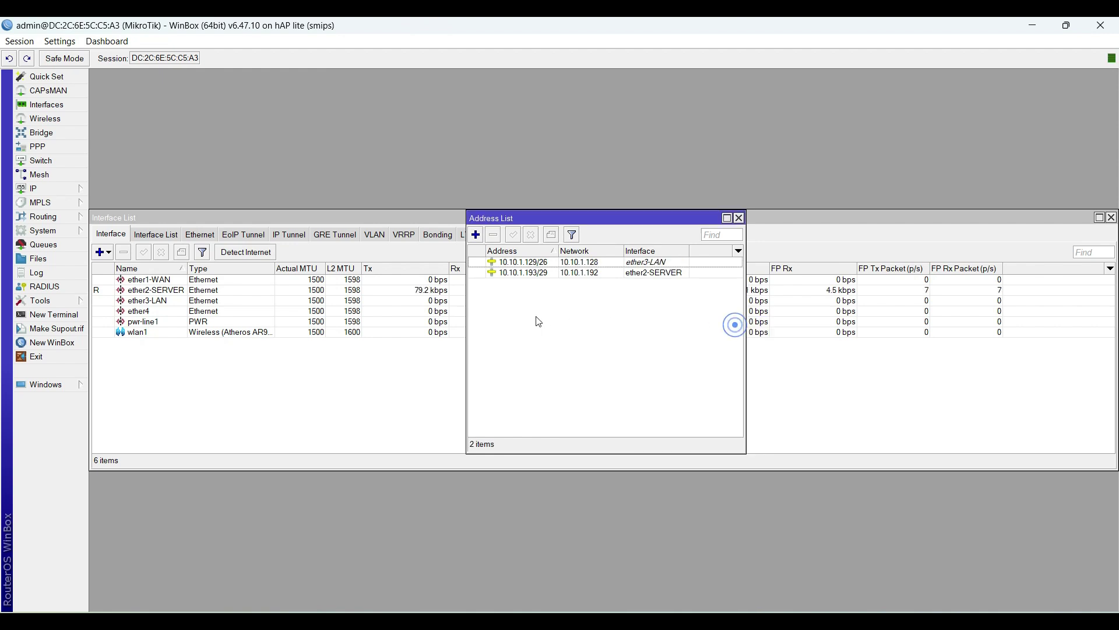
Step: Start a third address entry with 10.10.1.1 and cross-check the WLAN1 label in Visio
left_click(476, 234)
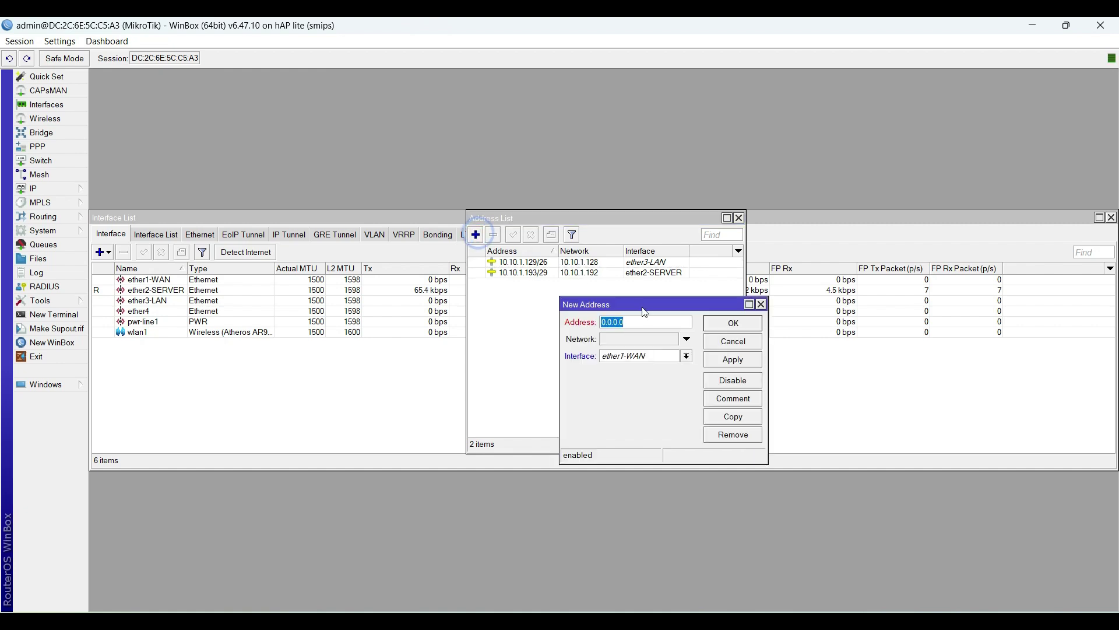
type("10.10.1.")
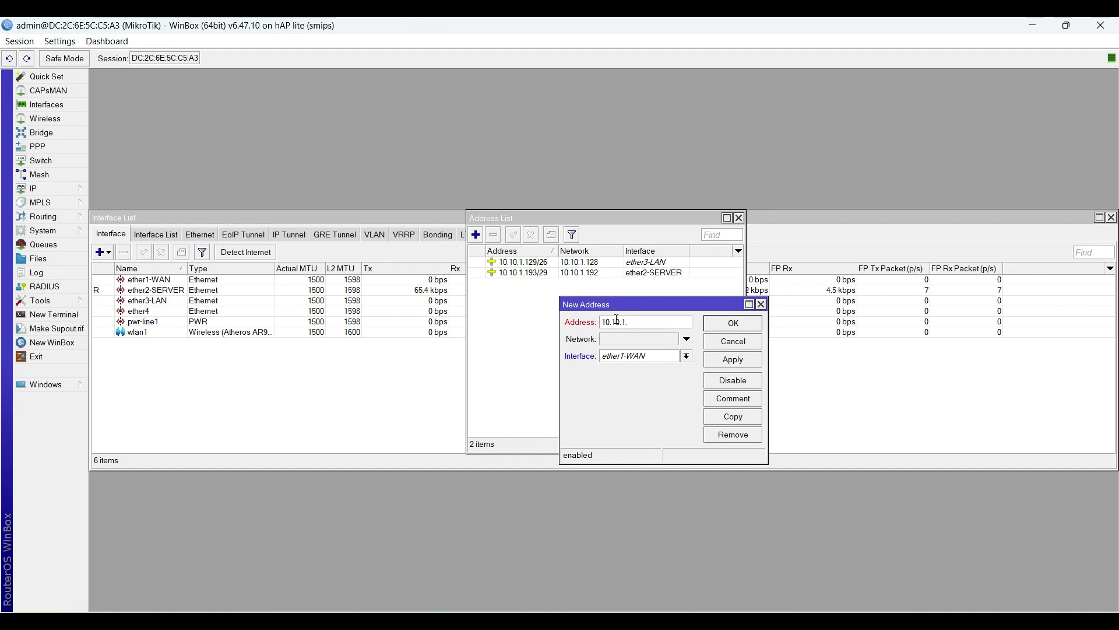
type("1/25")
mouse_move(761, 608)
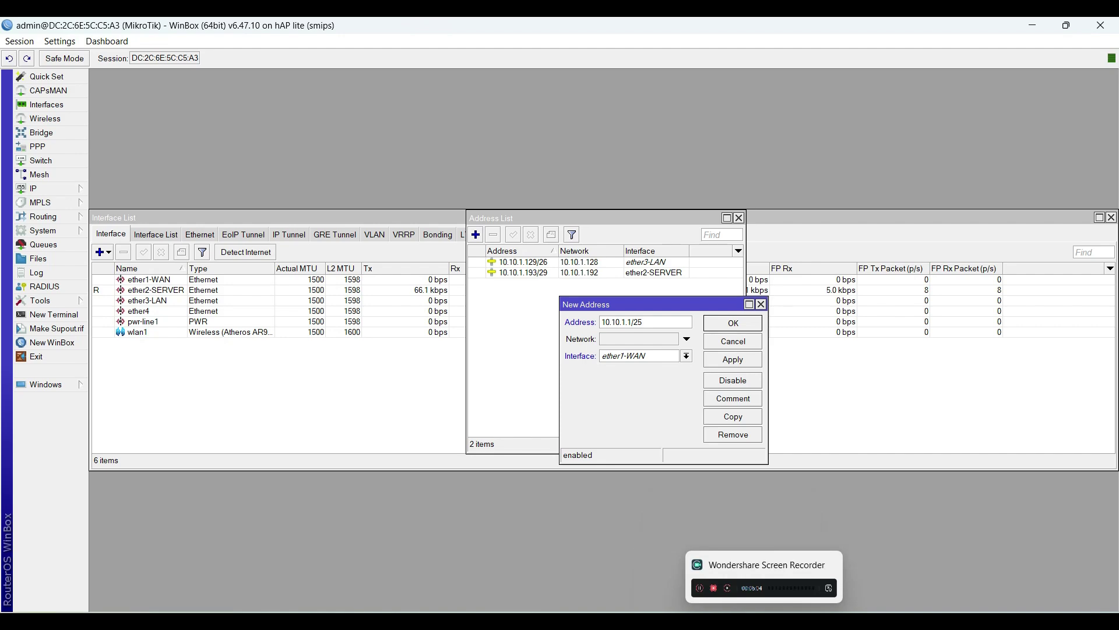
left_click(705, 619)
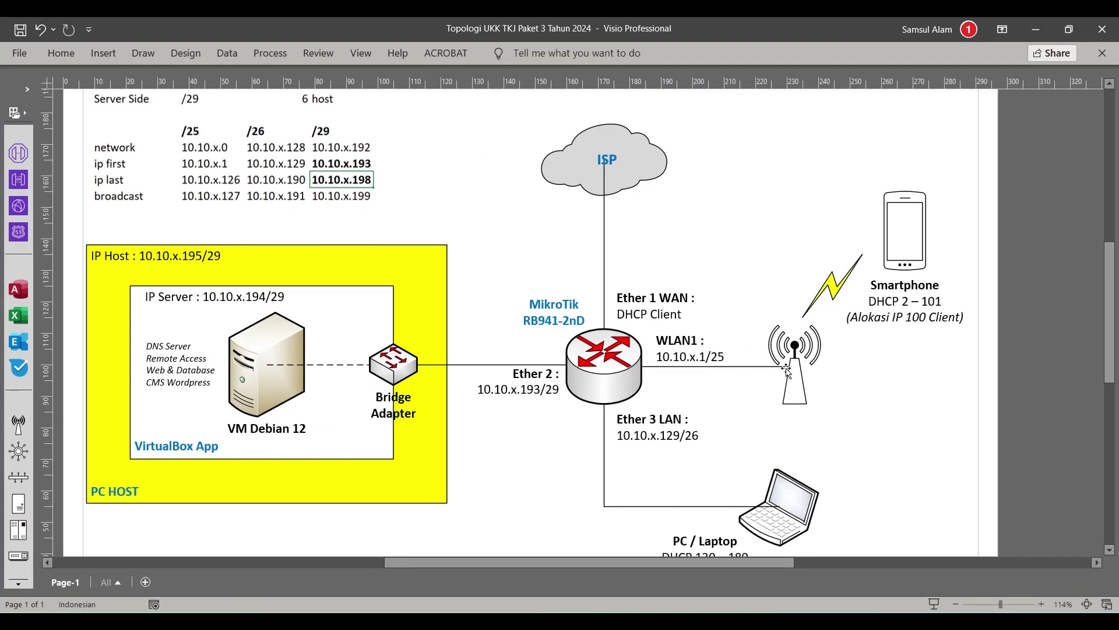
left_click(700, 357)
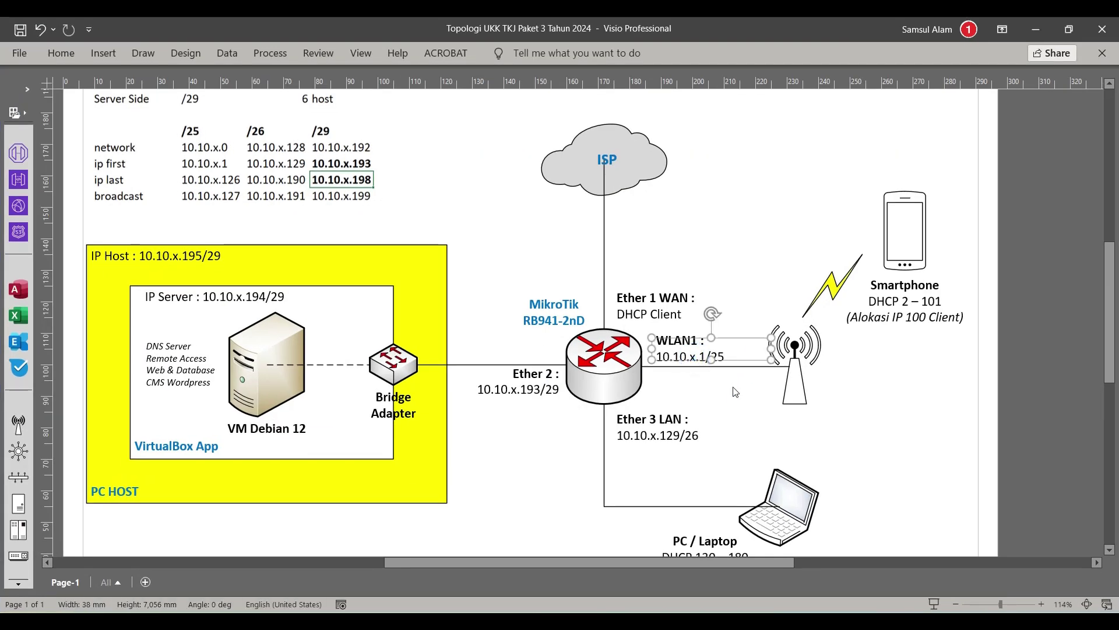
left_click(702, 367)
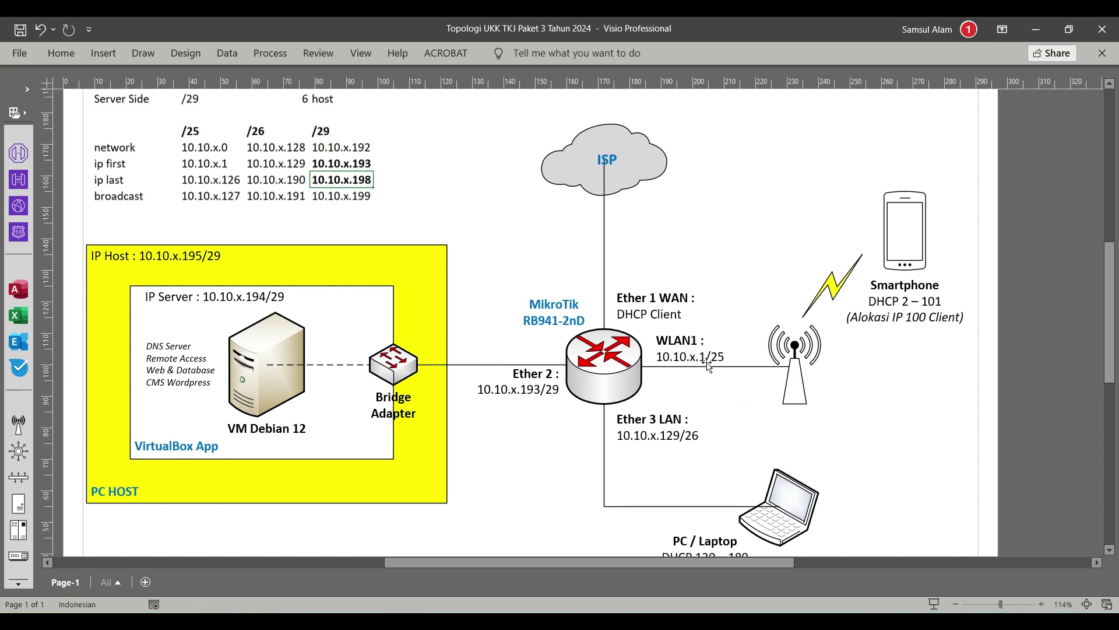
left_click(1037, 31)
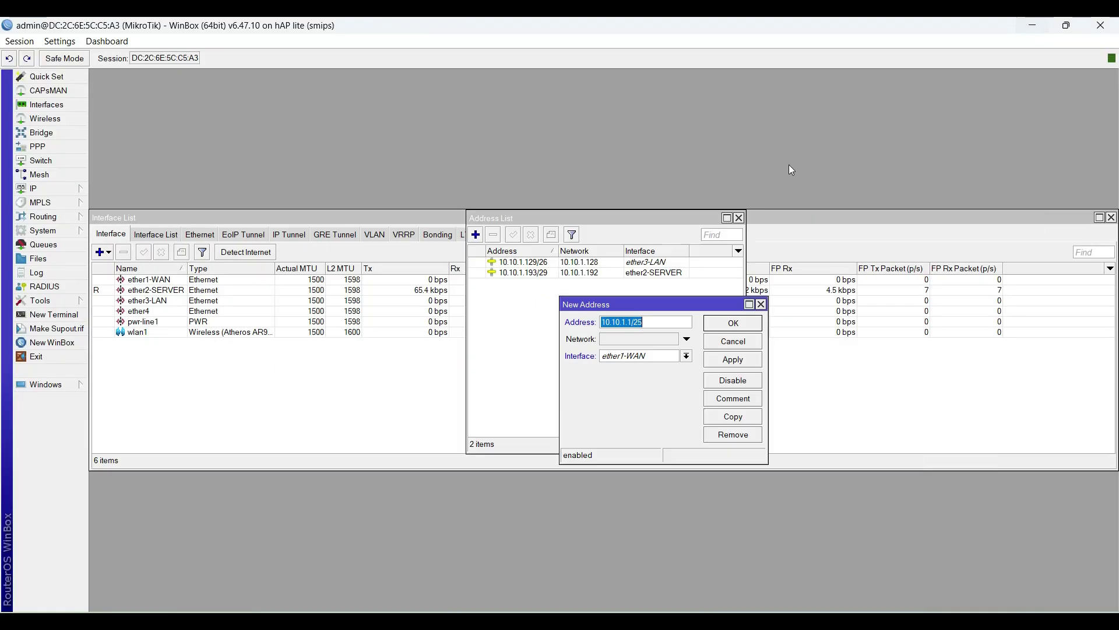
Step: Bind 10.10.1.1/25 to wlan1 and save it, giving network 10.10.1.0
left_click(686, 355)
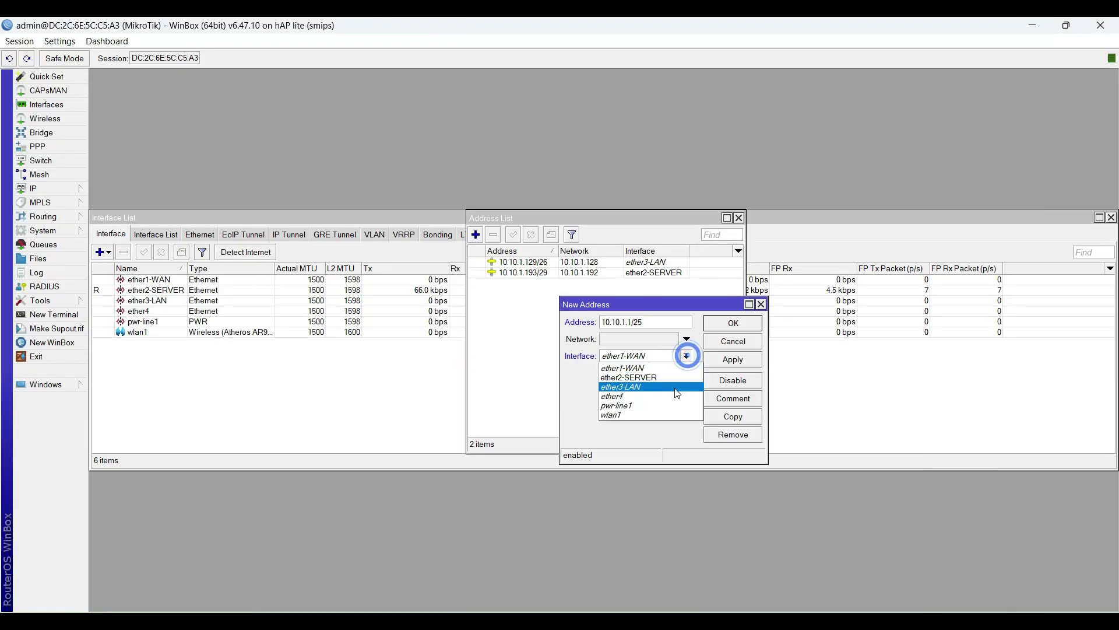
left_click(666, 414)
left_click(733, 360)
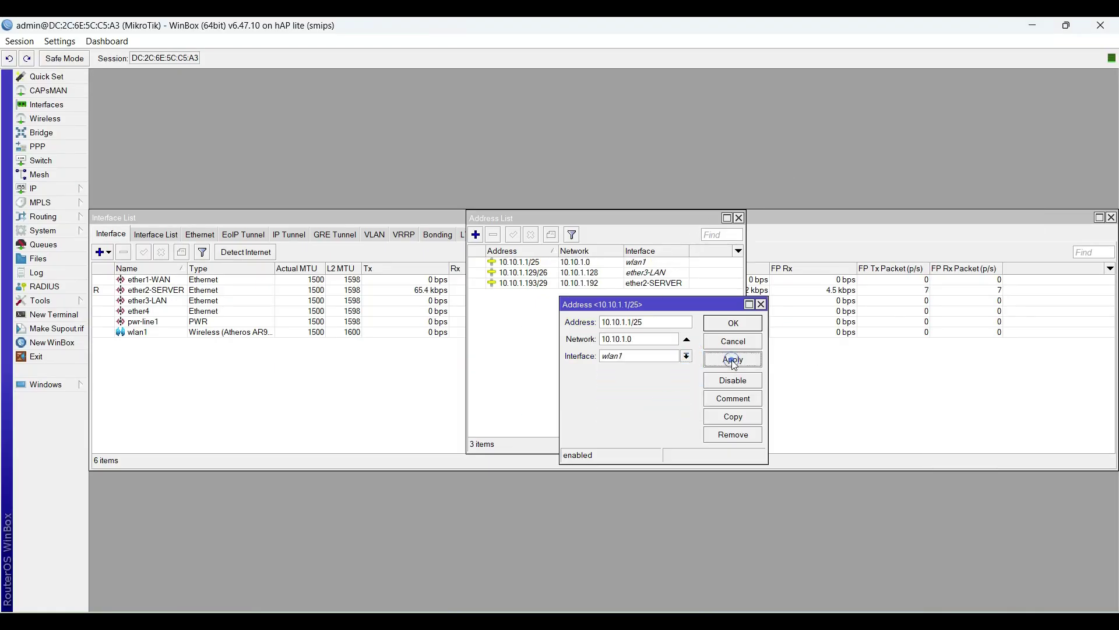
left_click(734, 324)
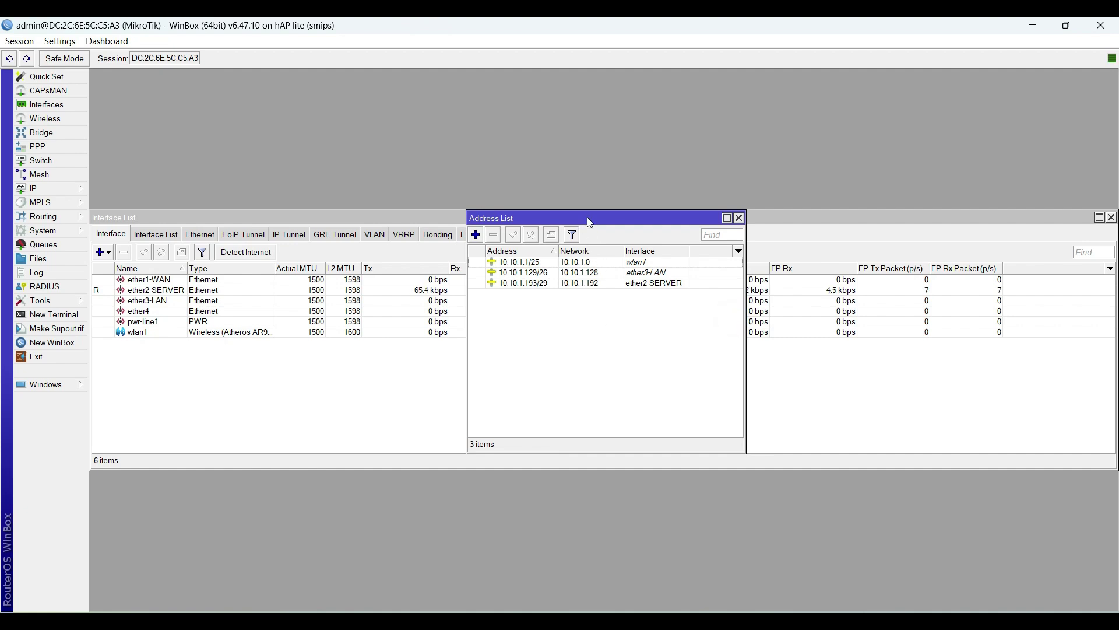
Step: Add a DHCP client on ether1-WAN via IP > DHCP Client and select the new entry
left_click(80, 194)
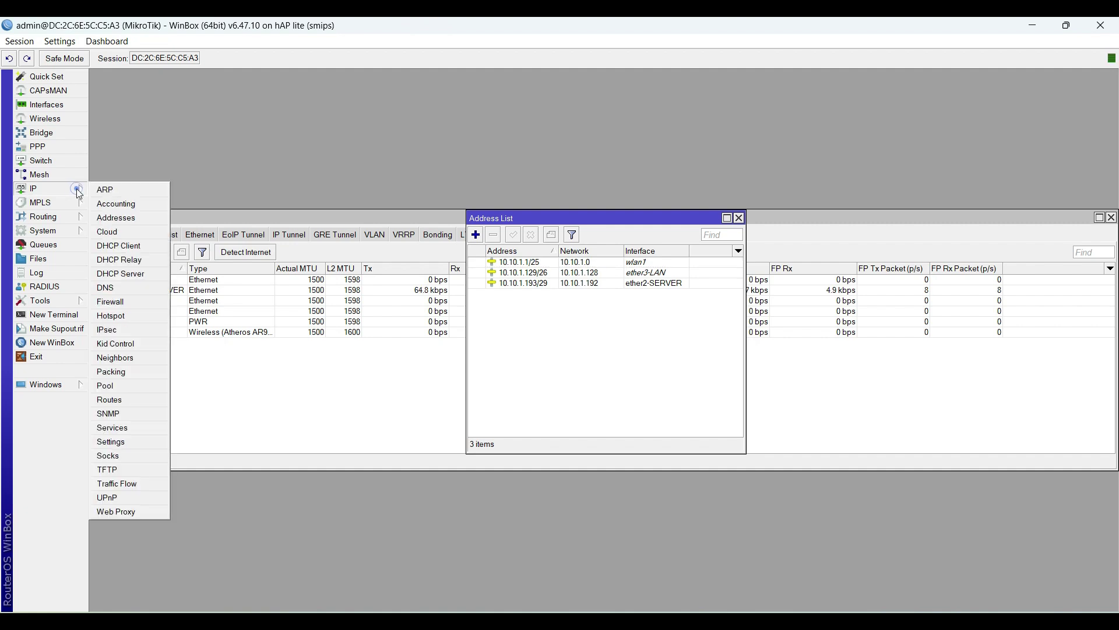
left_click(134, 251)
left_click_drag(481, 219, 583, 311)
left_click(565, 335)
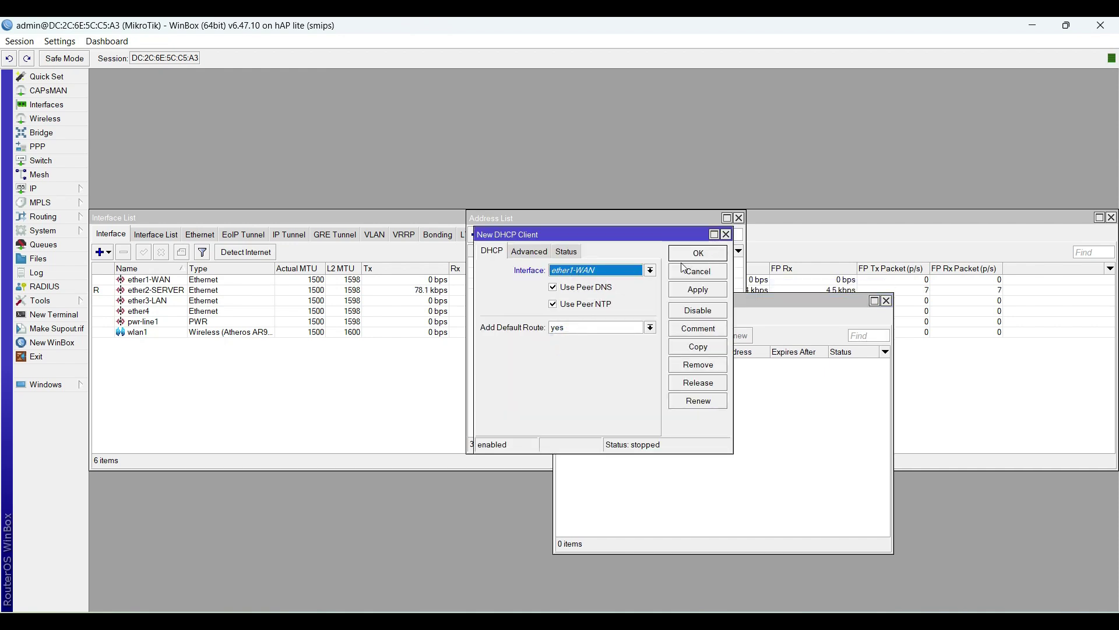
left_click(715, 251)
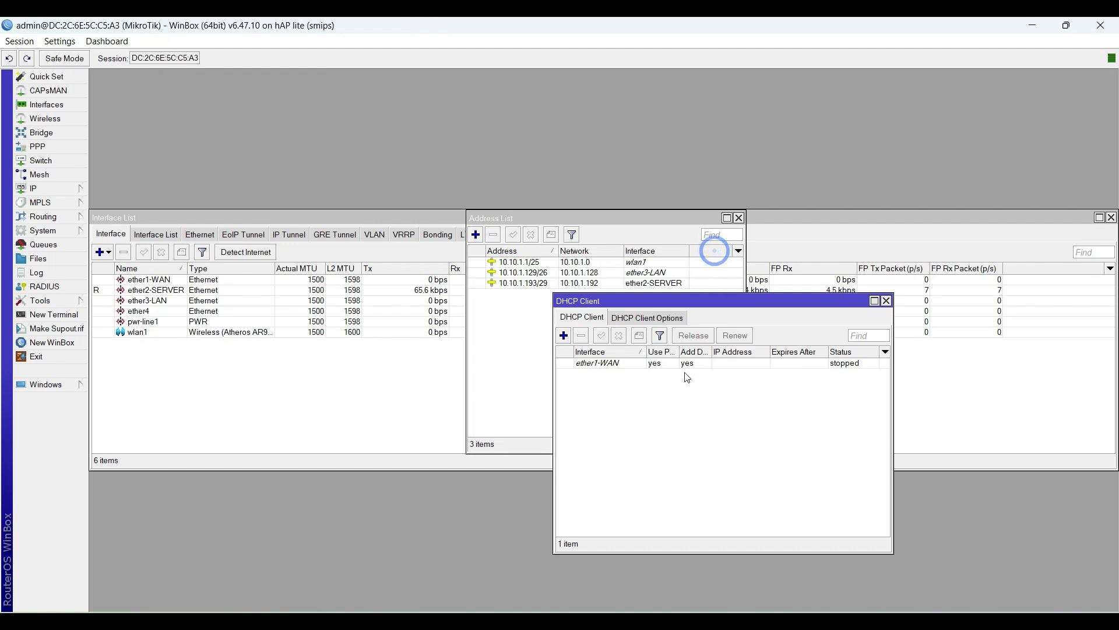
left_click(835, 367)
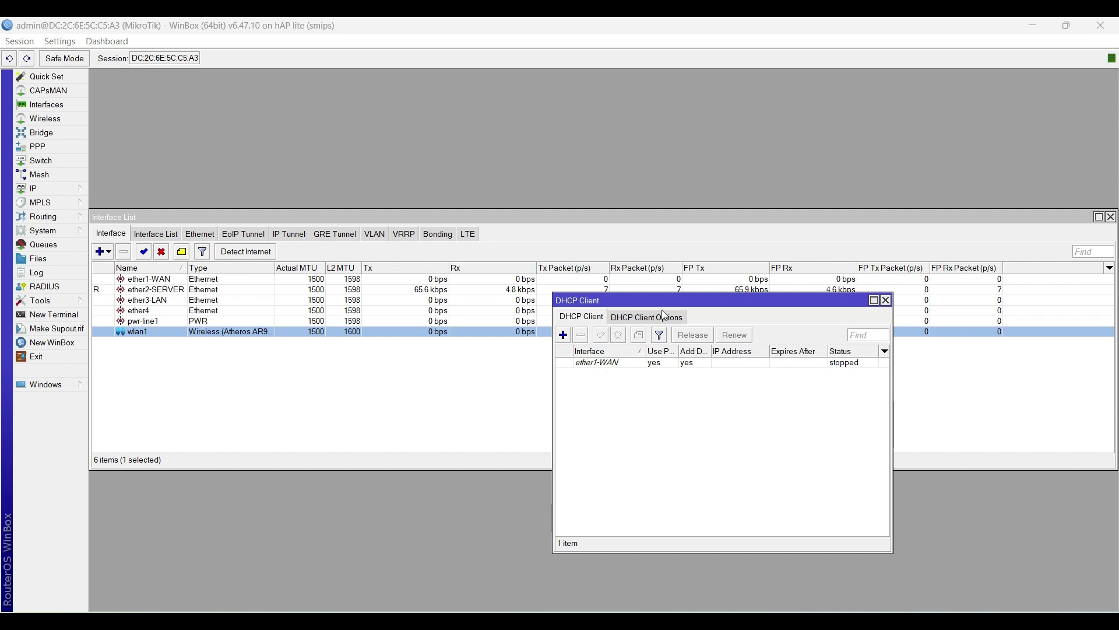
left_click_drag(663, 302, 693, 311)
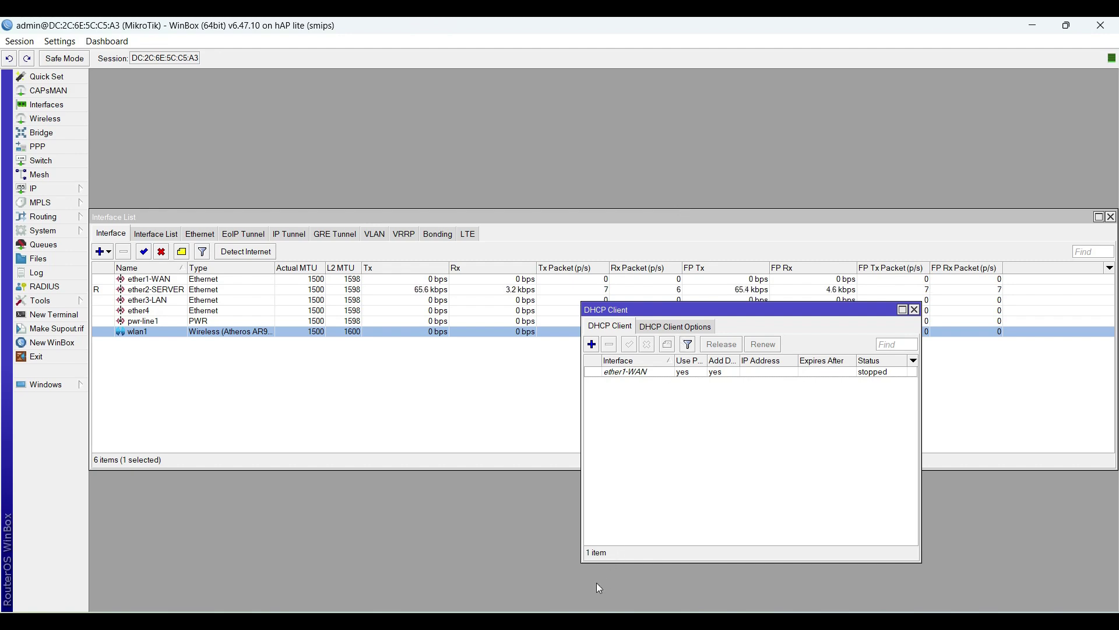
left_click(537, 548)
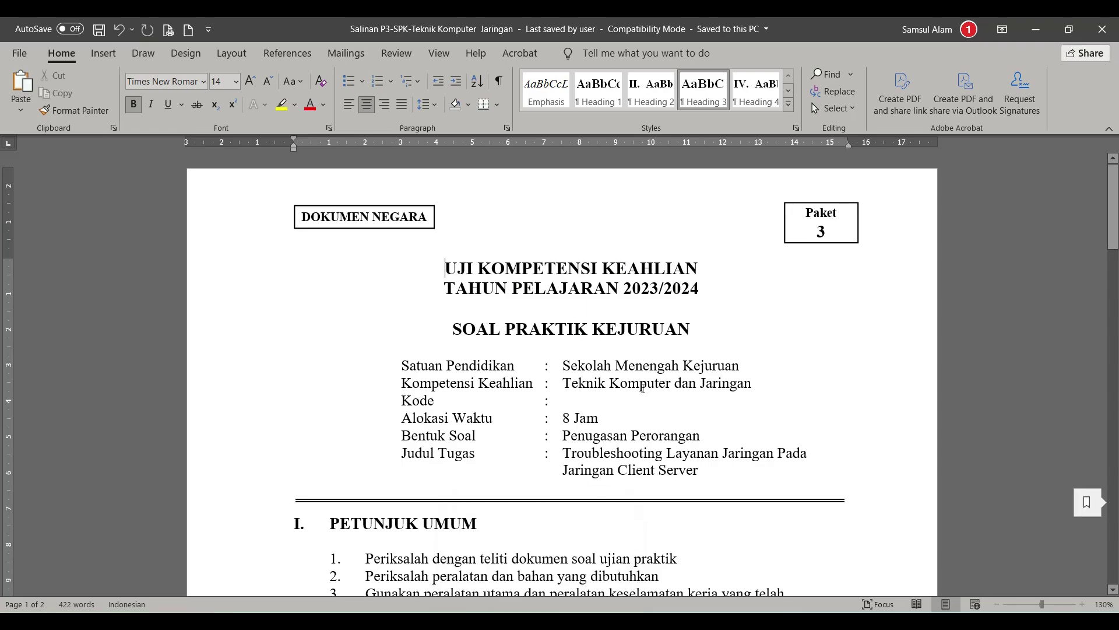
scroll(651, 389, "down", 20)
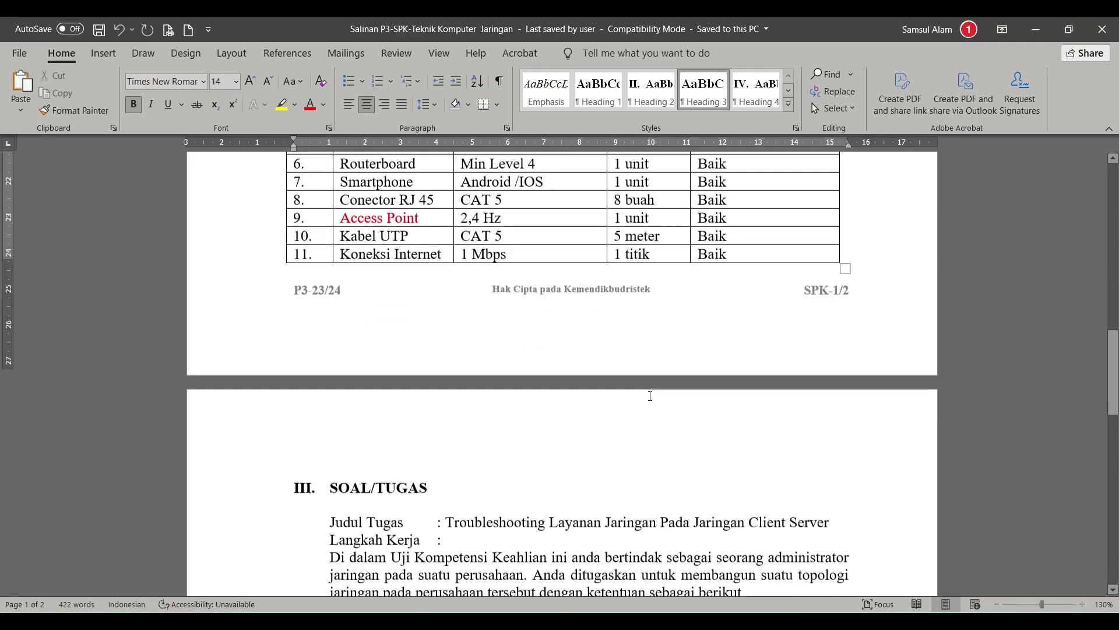
scroll(650, 395, "down", 4)
scroll(650, 397, "up", 2)
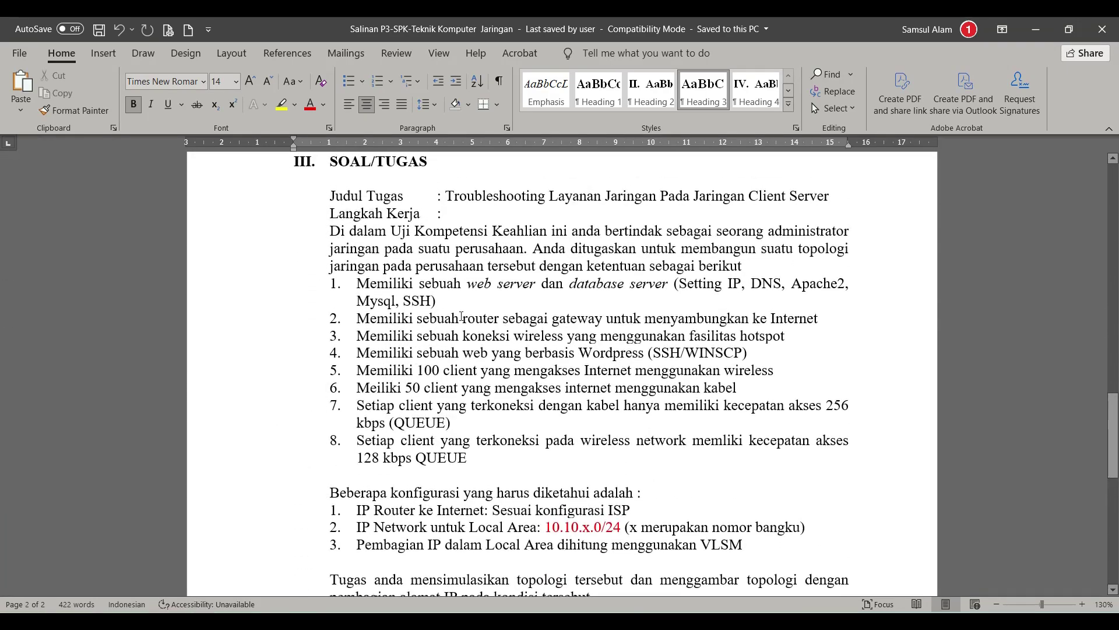
left_click_drag(353, 283, 437, 298)
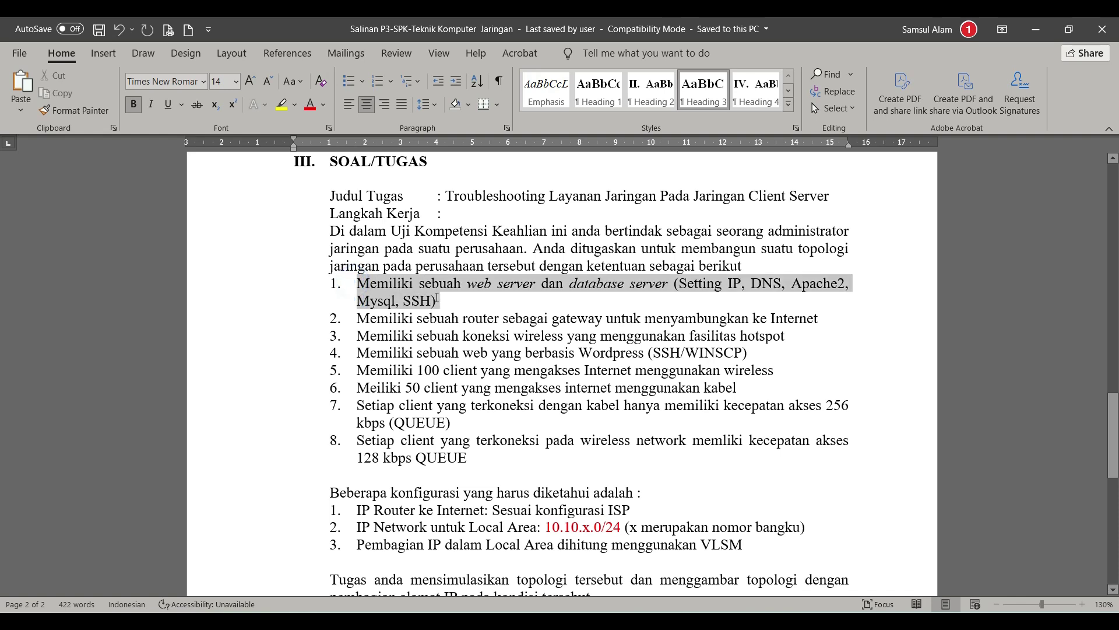
left_click(486, 302)
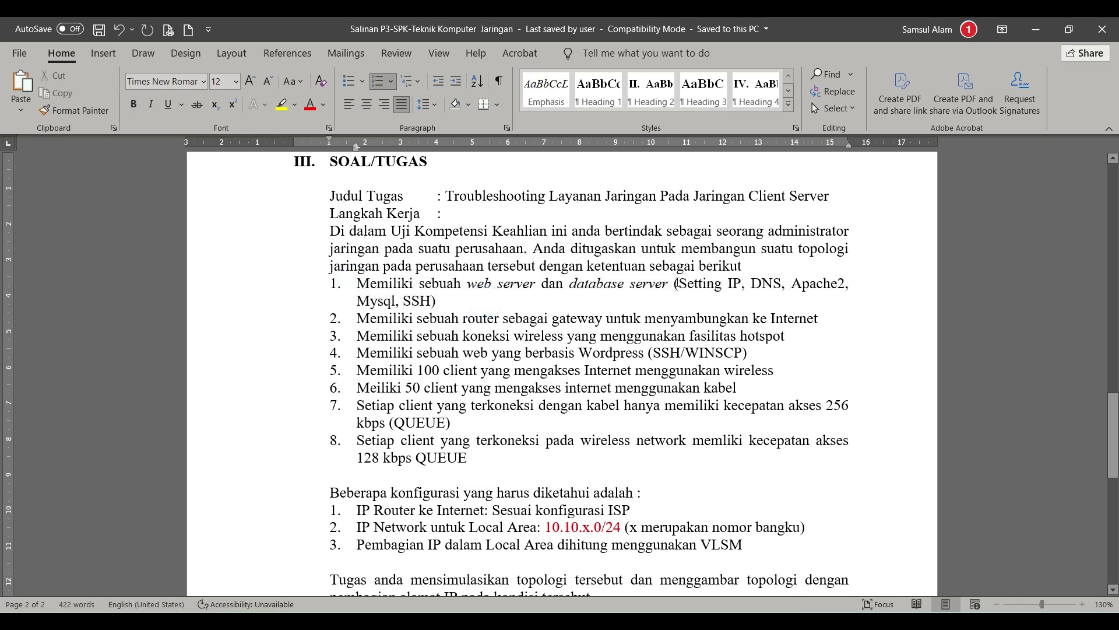
triple_click(454, 301)
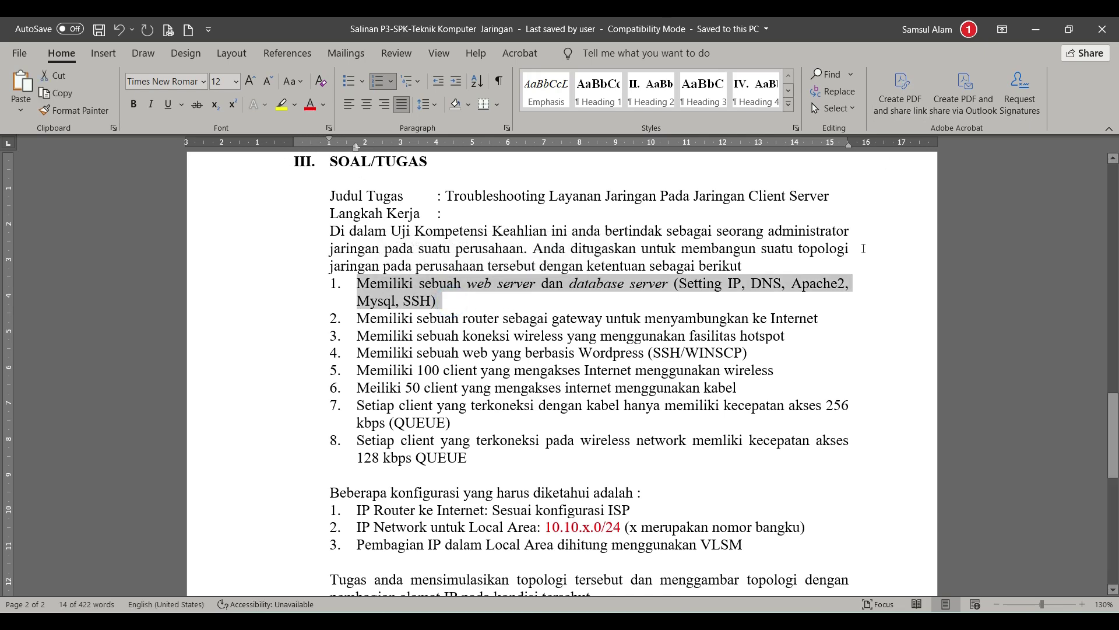
left_click(1035, 29)
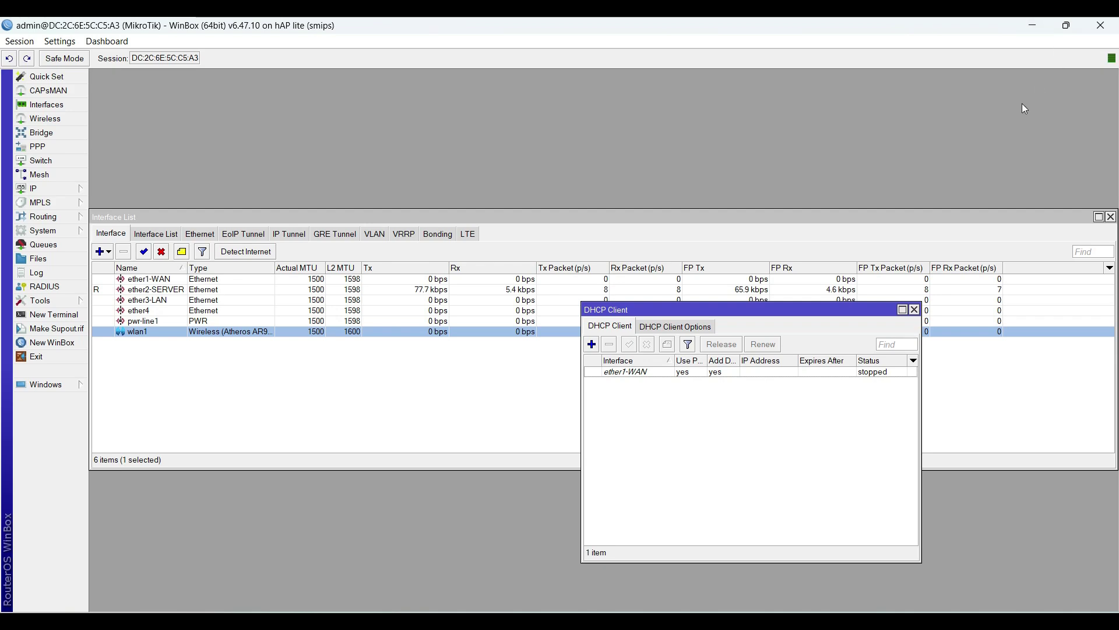
Step: Minimize WinBox, delete the Server VM with all its files, and start a new VM
left_click(1066, 25)
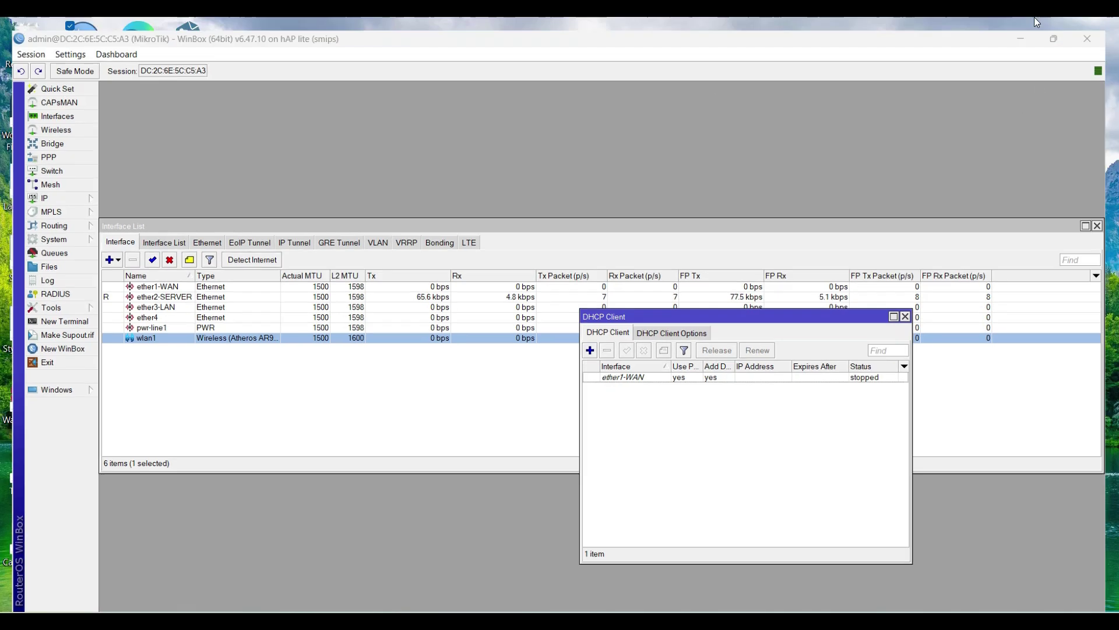
left_click(1020, 38)
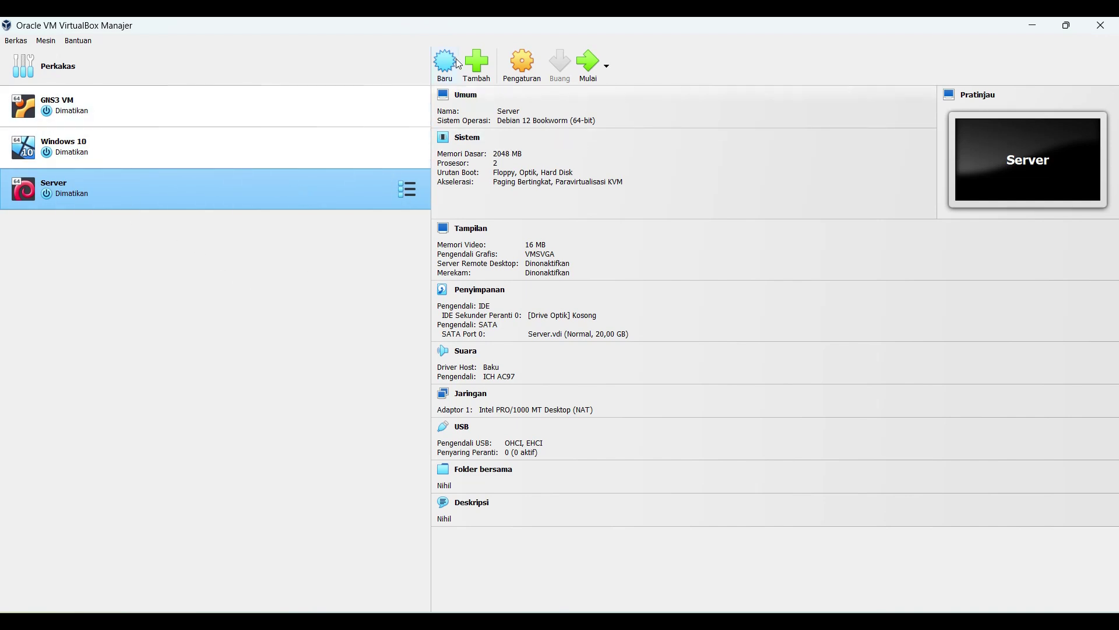
right_click(158, 181)
left_click(216, 247)
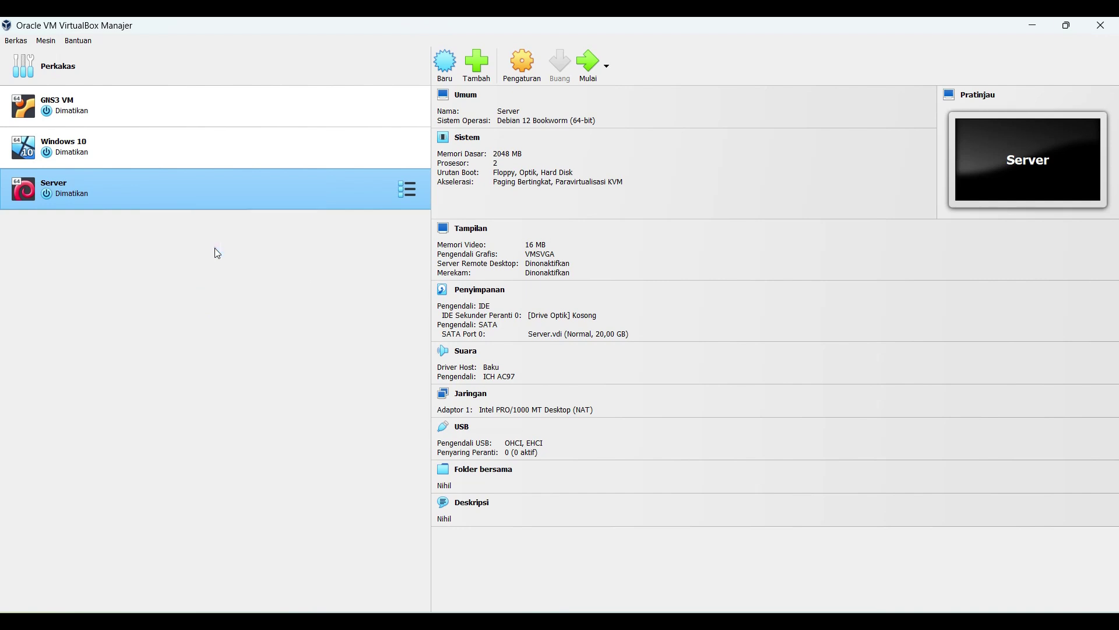
left_click(491, 384)
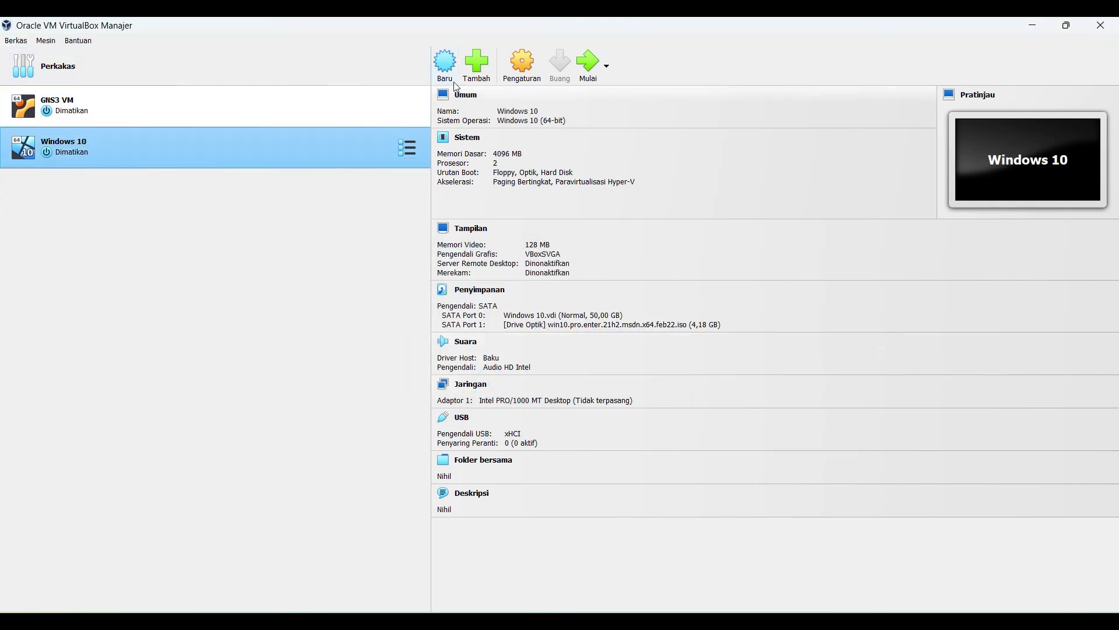
left_click(446, 64)
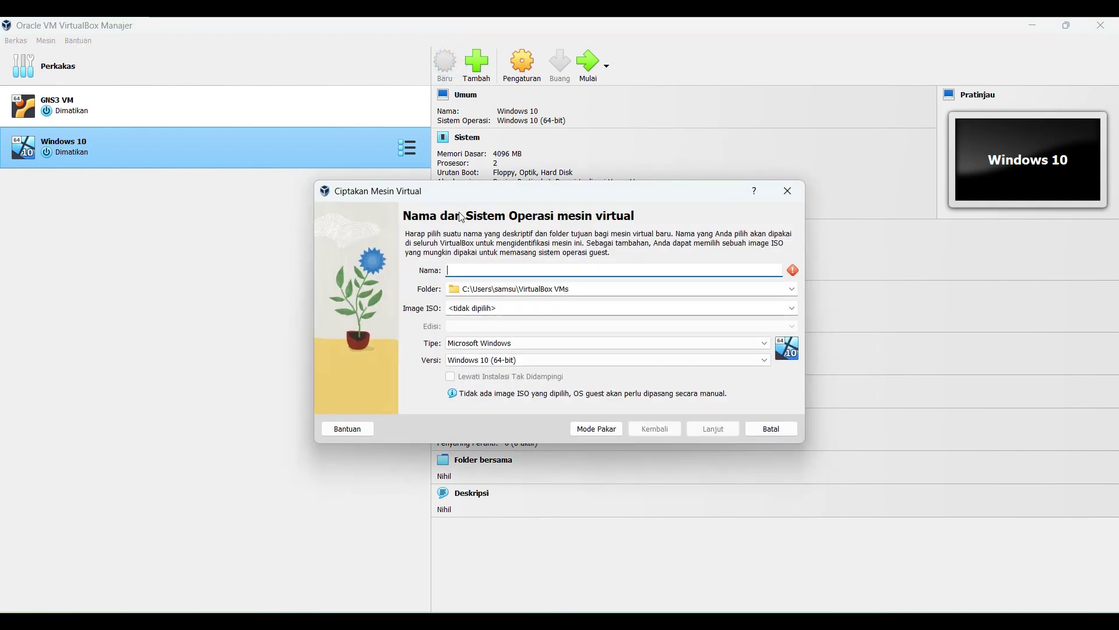
Step: Replace the machine name and keep Linux, Debian (64-bit) as the OS type
type("Server Debian")
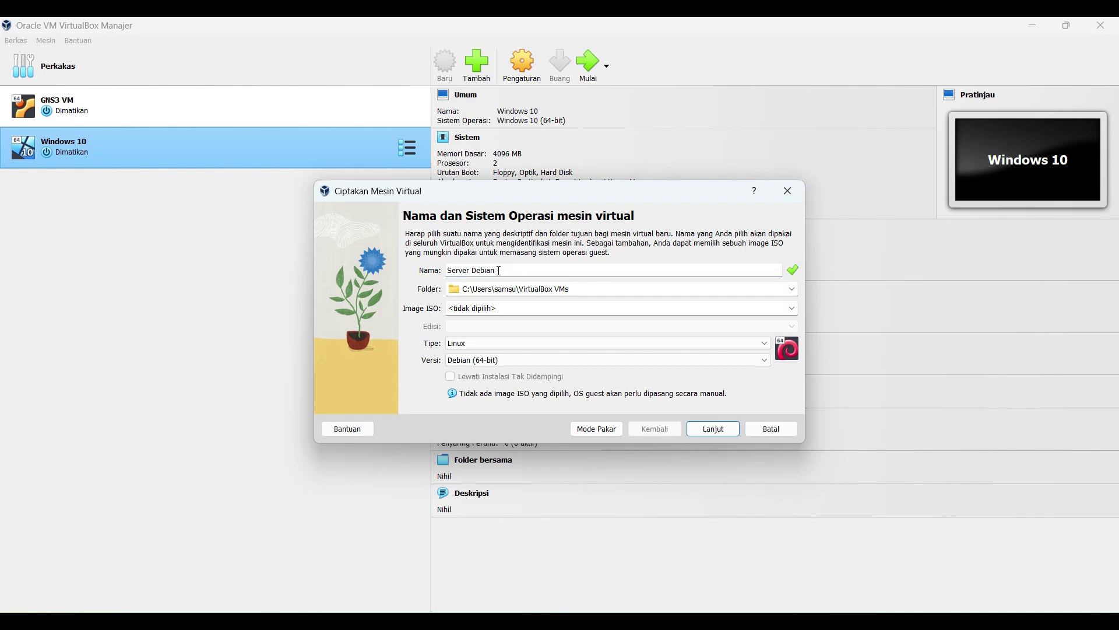
left_click_drag(496, 270, 448, 267)
key("BackSpace")
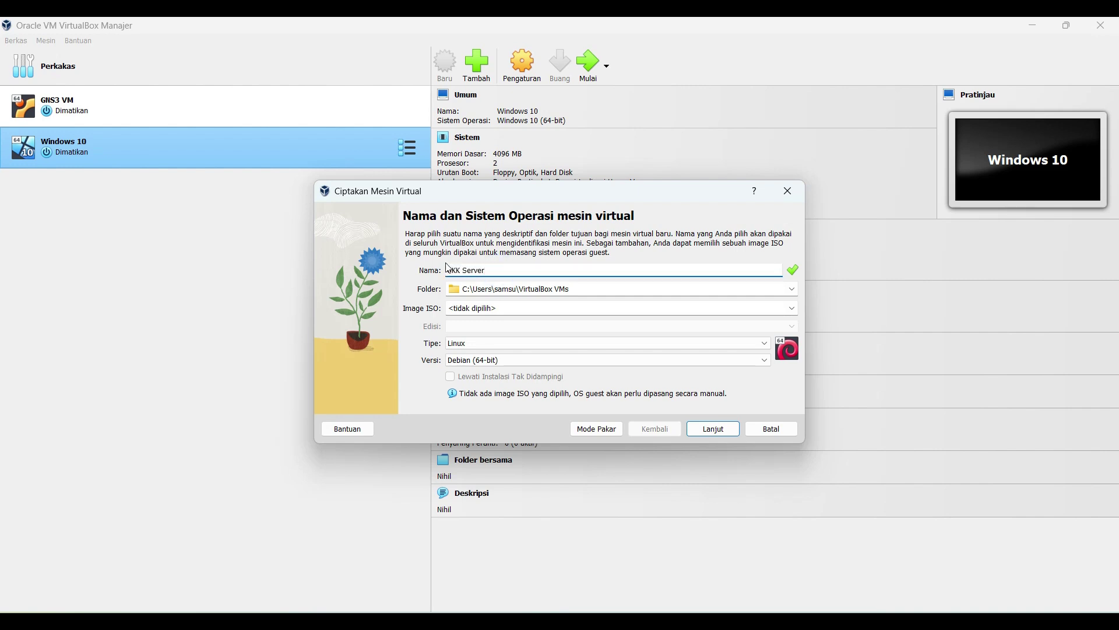
left_click(488, 344)
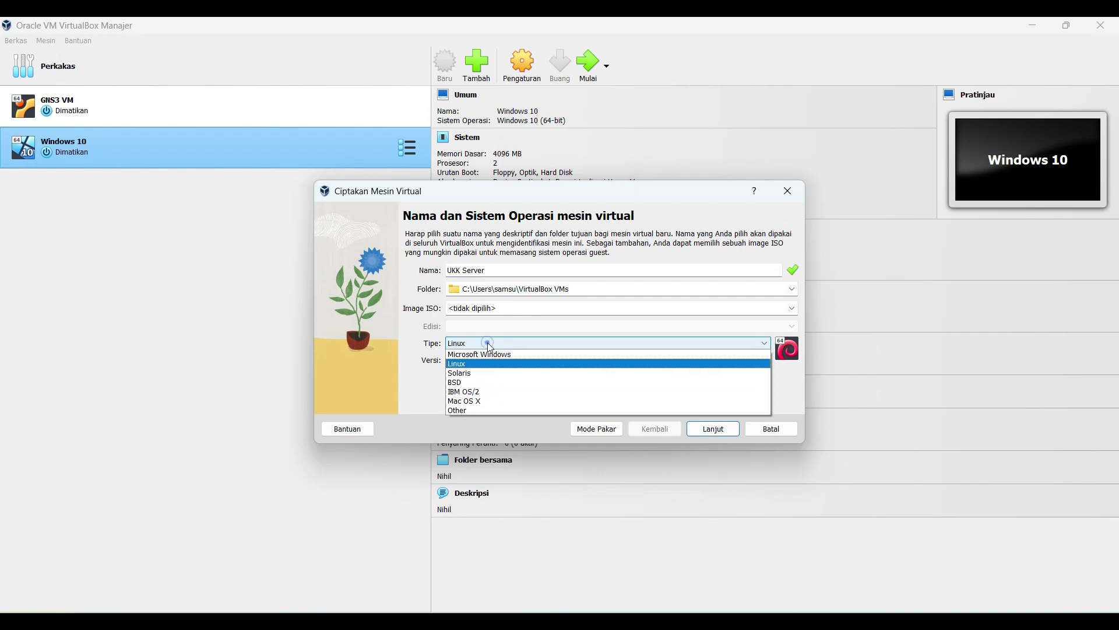
left_click(488, 344)
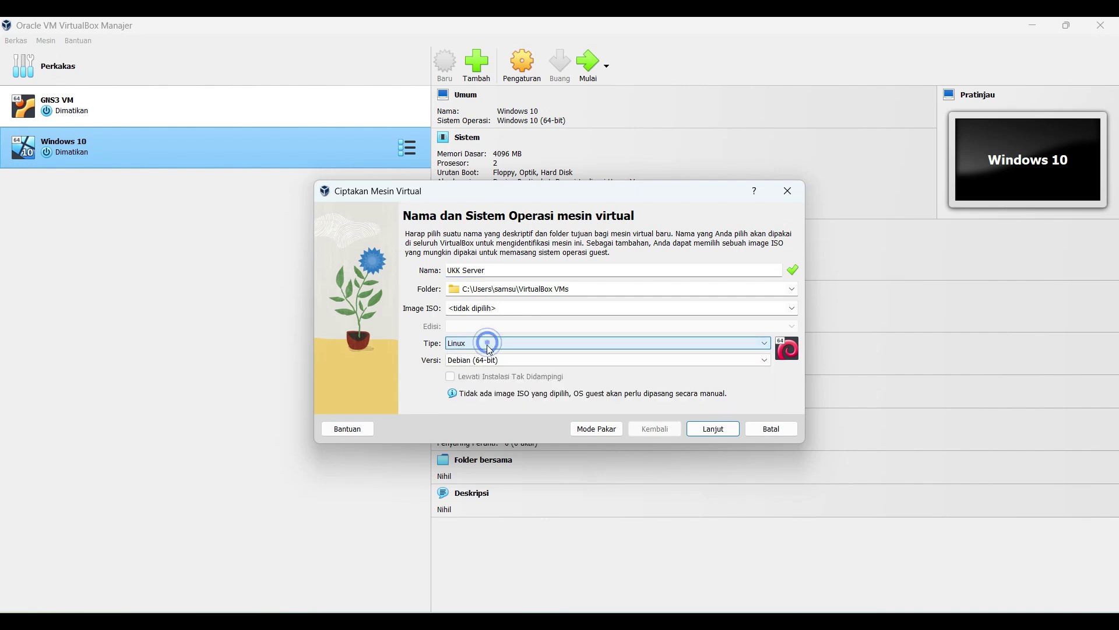
left_click(512, 365)
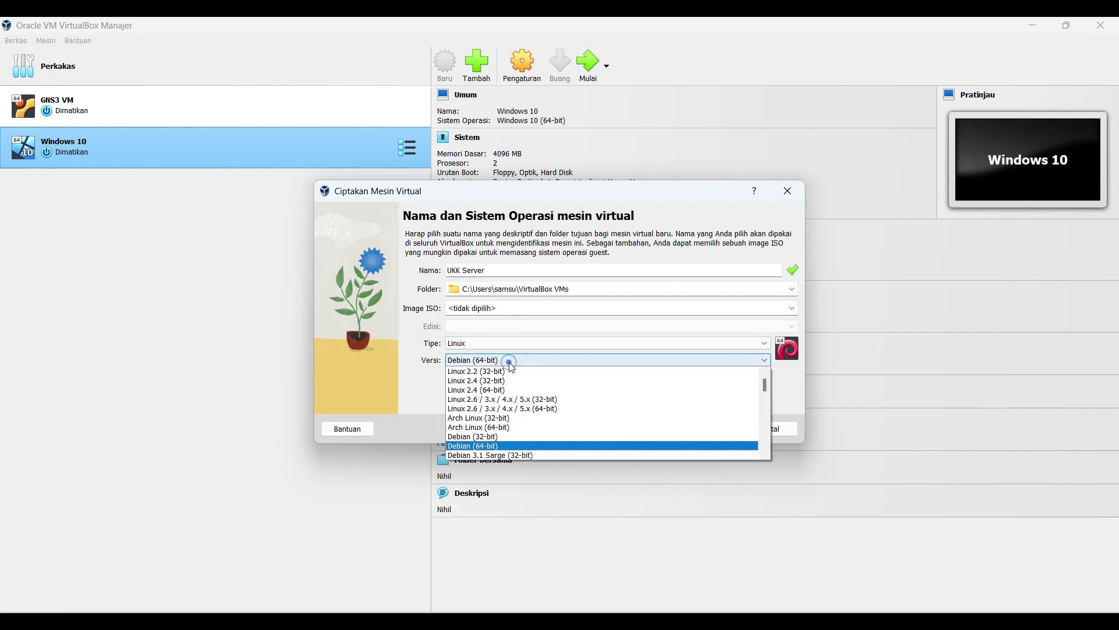
left_click(496, 446)
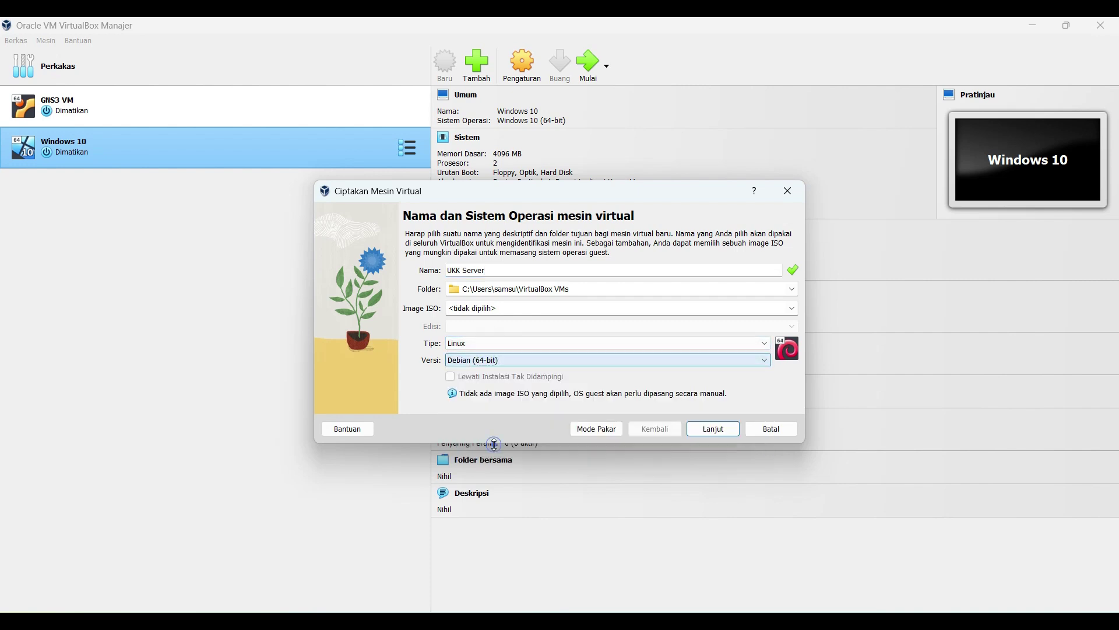
Step: Give the VM 2 processors, keep the 20 GB disk, and finish the wizard
left_click(721, 432)
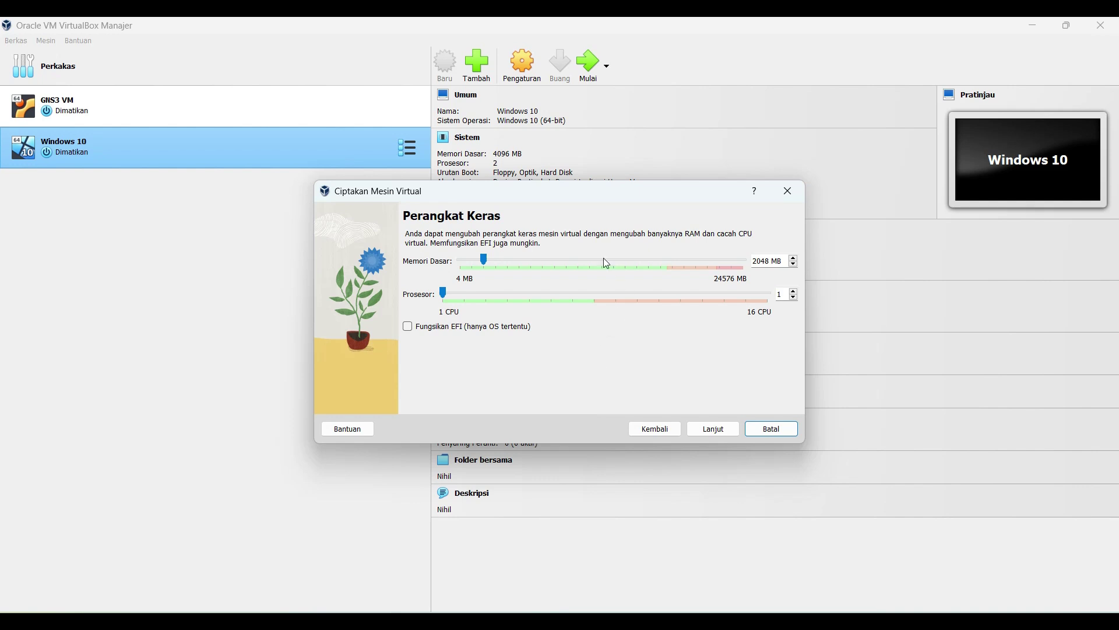
left_click(444, 291)
left_click_drag(444, 293, 465, 297)
left_click(713, 429)
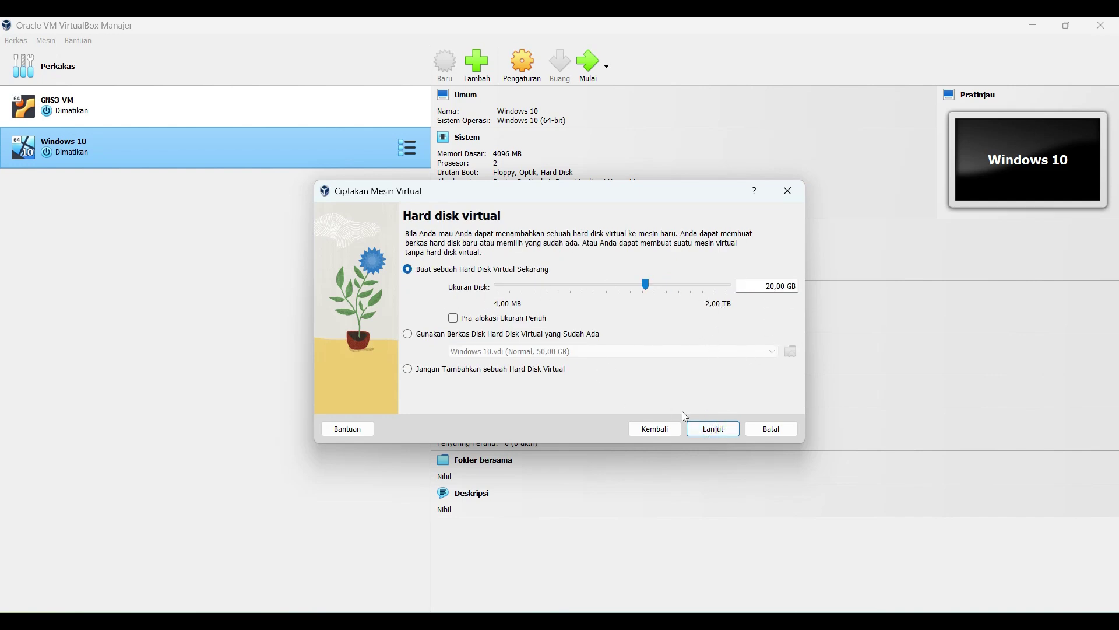
left_click(708, 430)
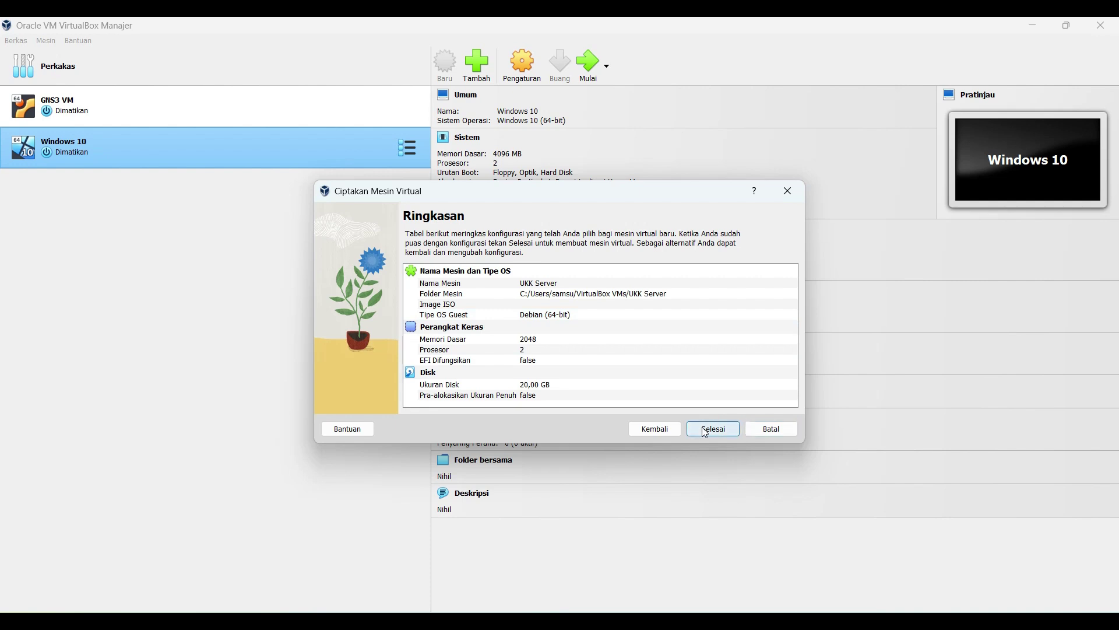
left_click(713, 429)
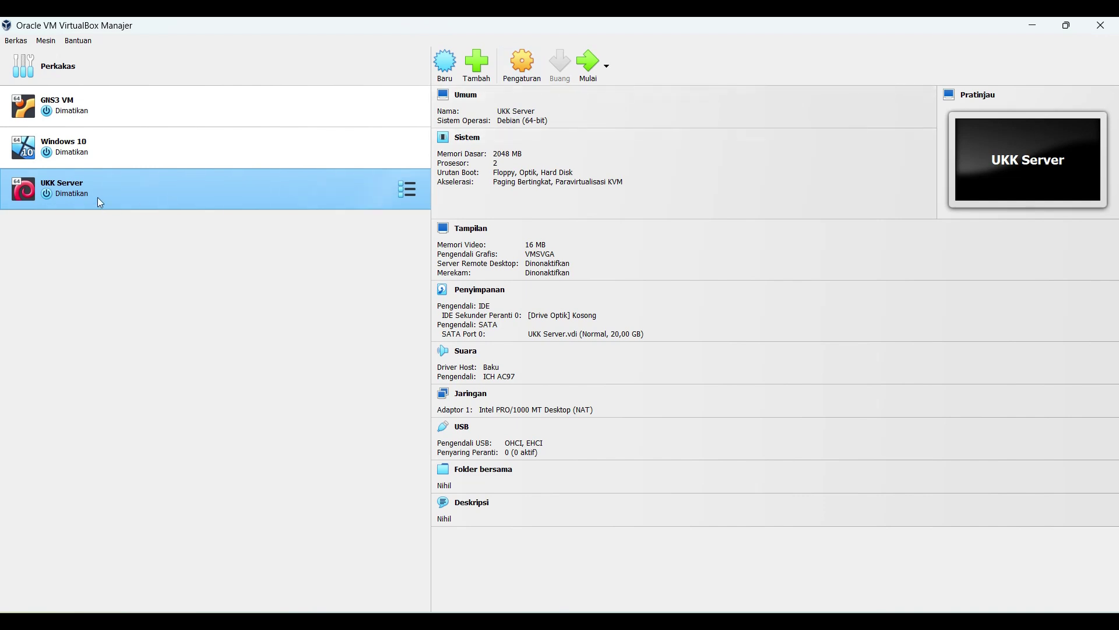
Step: Set UKK Server's adapter 1 to Bridged Adapter on Realtek PCIe GbE Family Controller and save
left_click(82, 195)
left_click(522, 64)
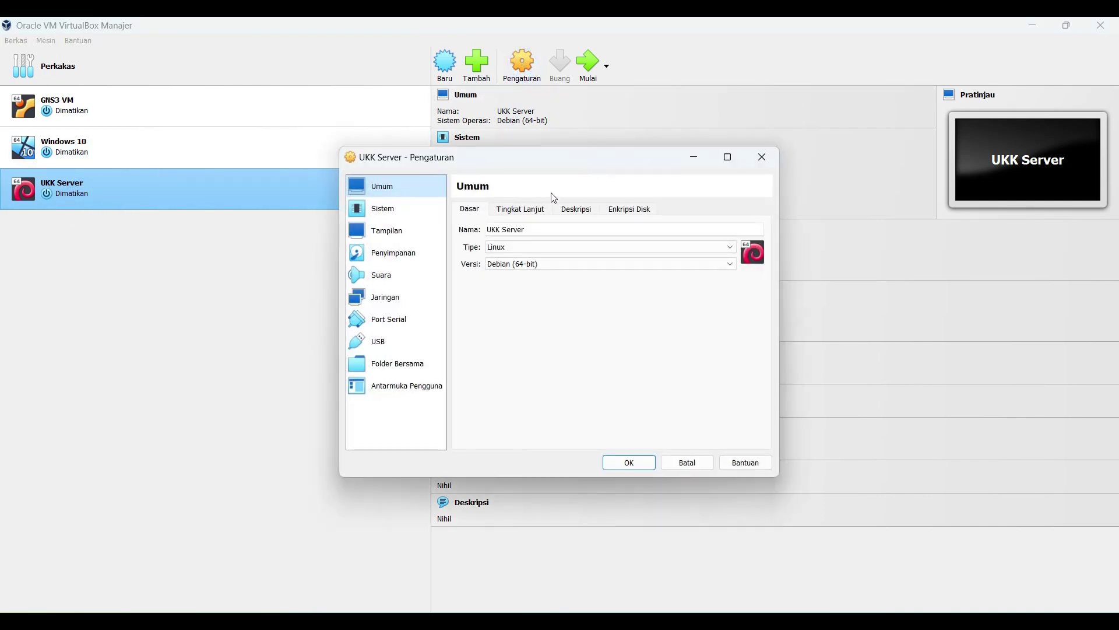
left_click_drag(492, 162, 616, 172)
left_click(517, 220)
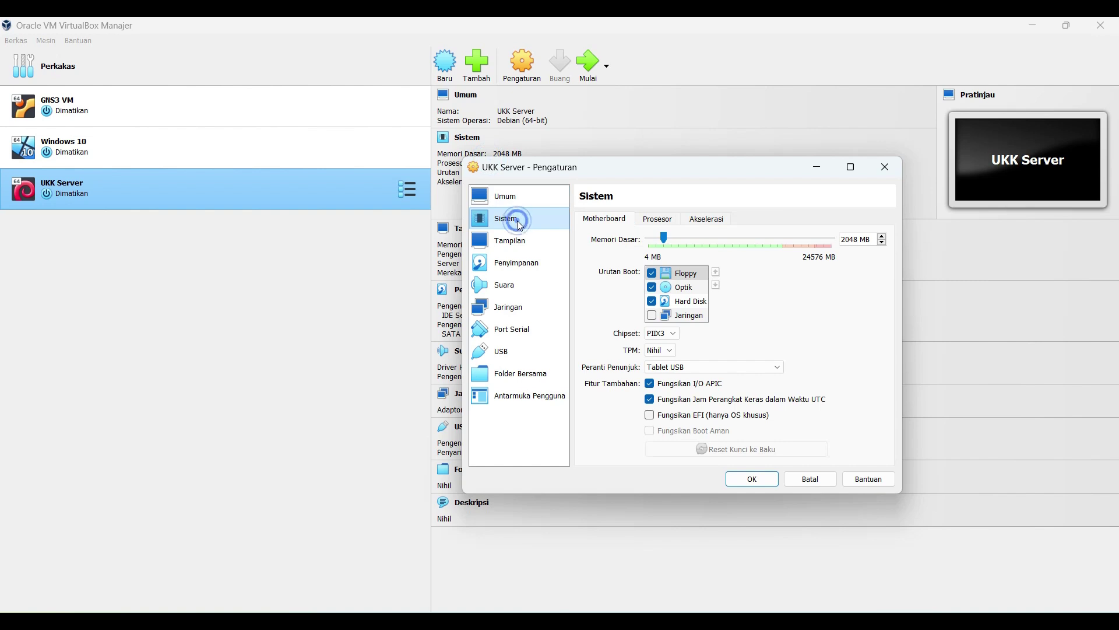
left_click(506, 308)
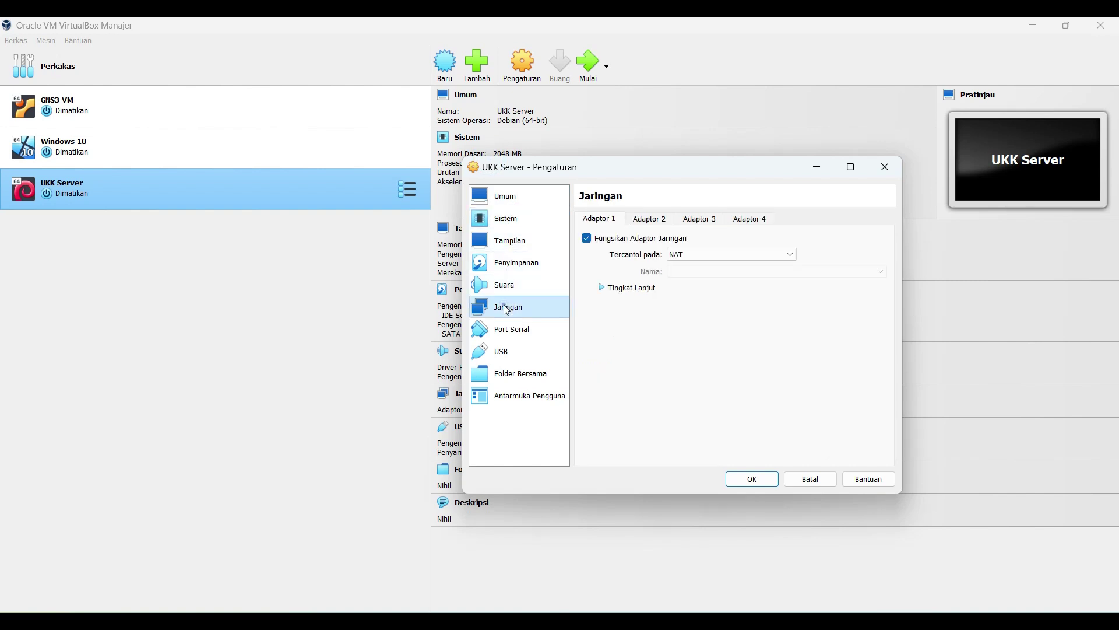
left_click(695, 254)
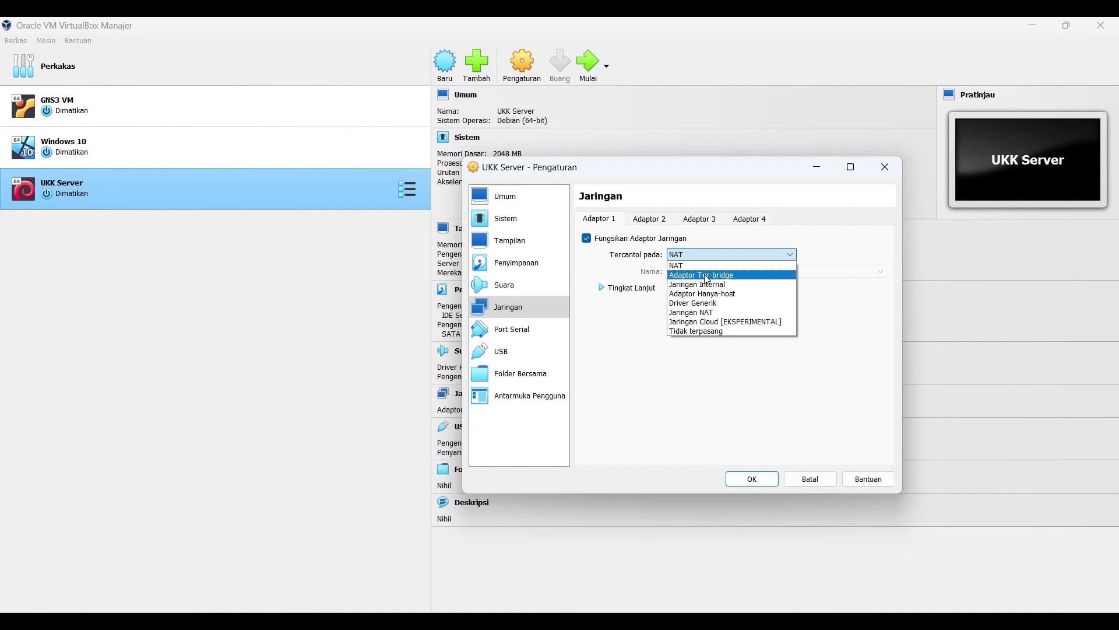
left_click(768, 275)
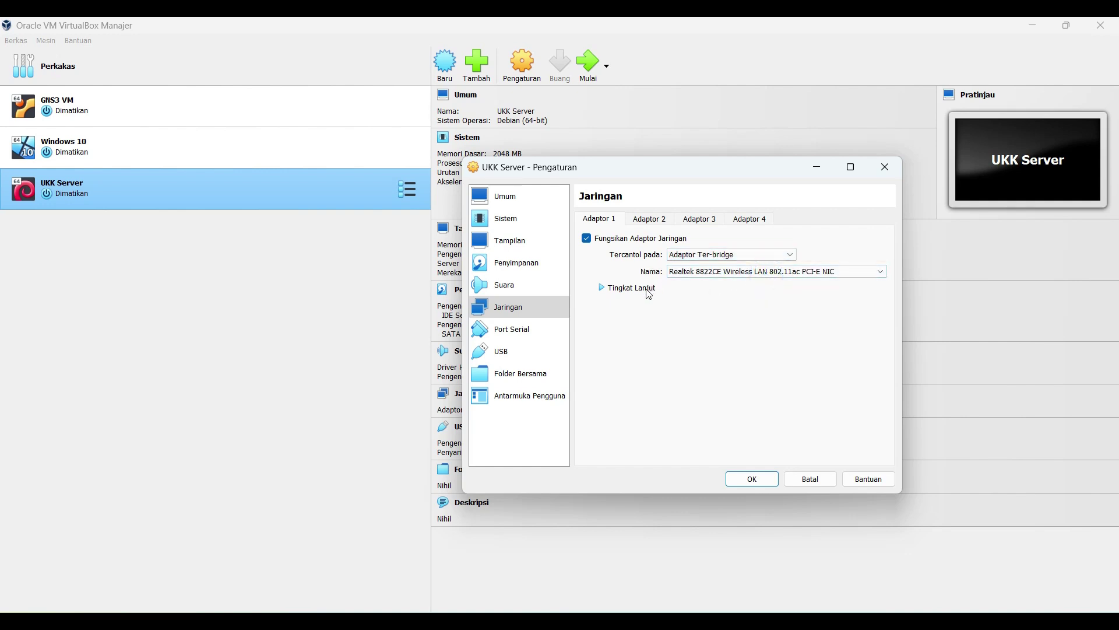
left_click(797, 272)
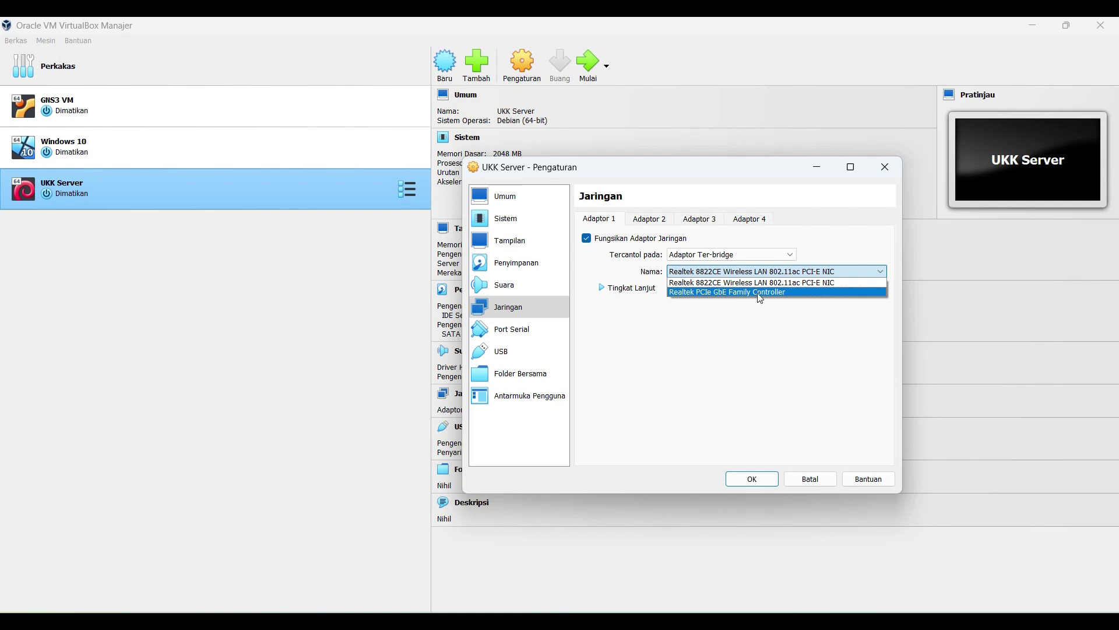
left_click(801, 293)
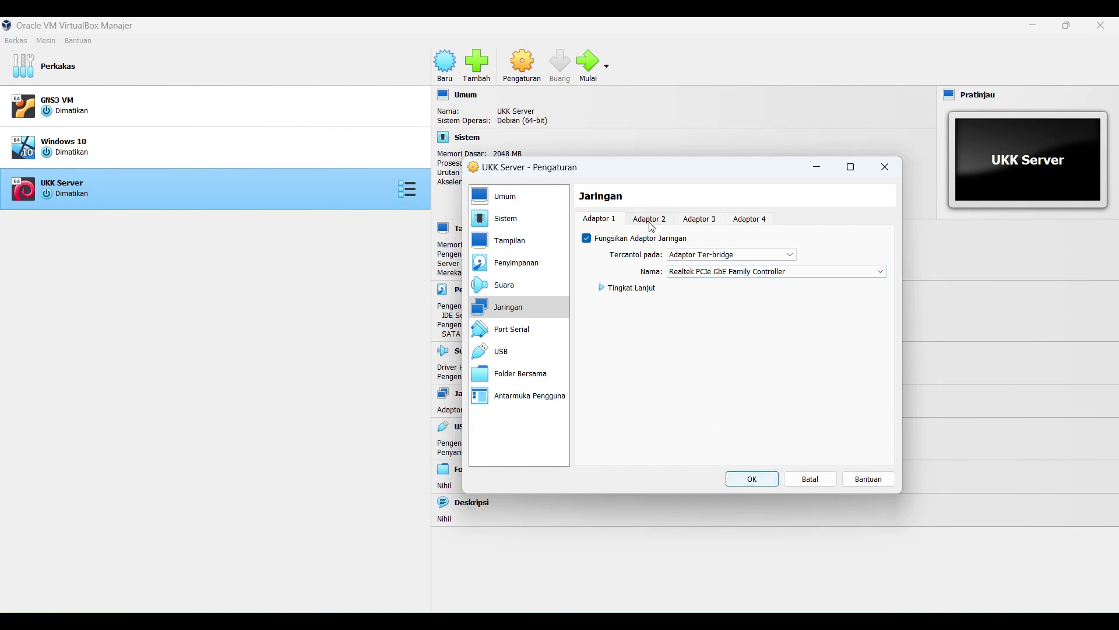
left_click(512, 219)
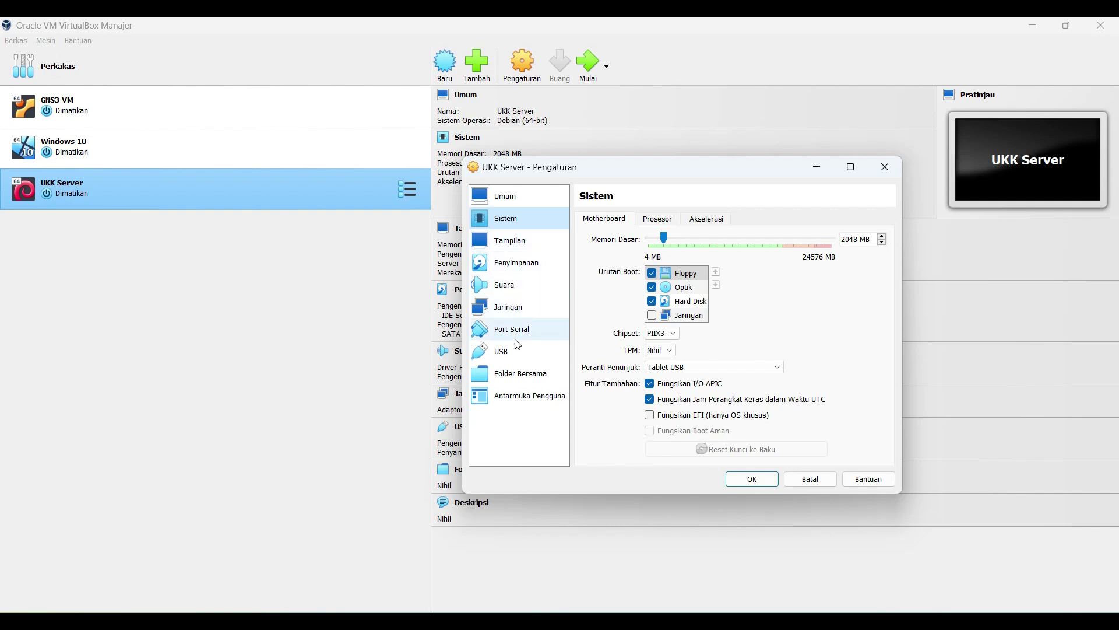
left_click(486, 307)
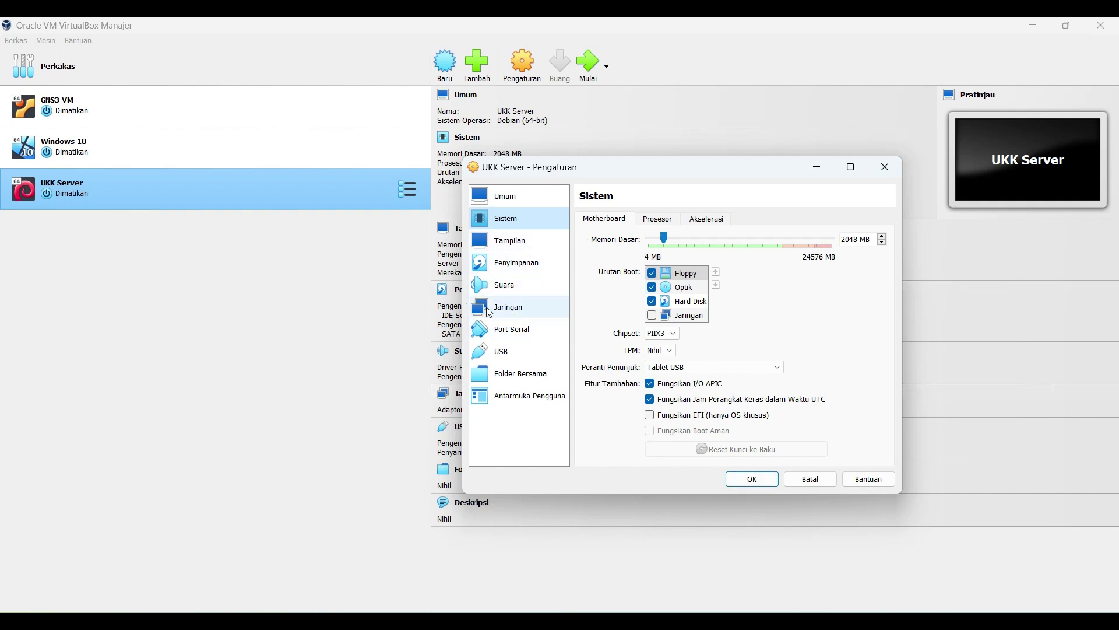
left_click(752, 480)
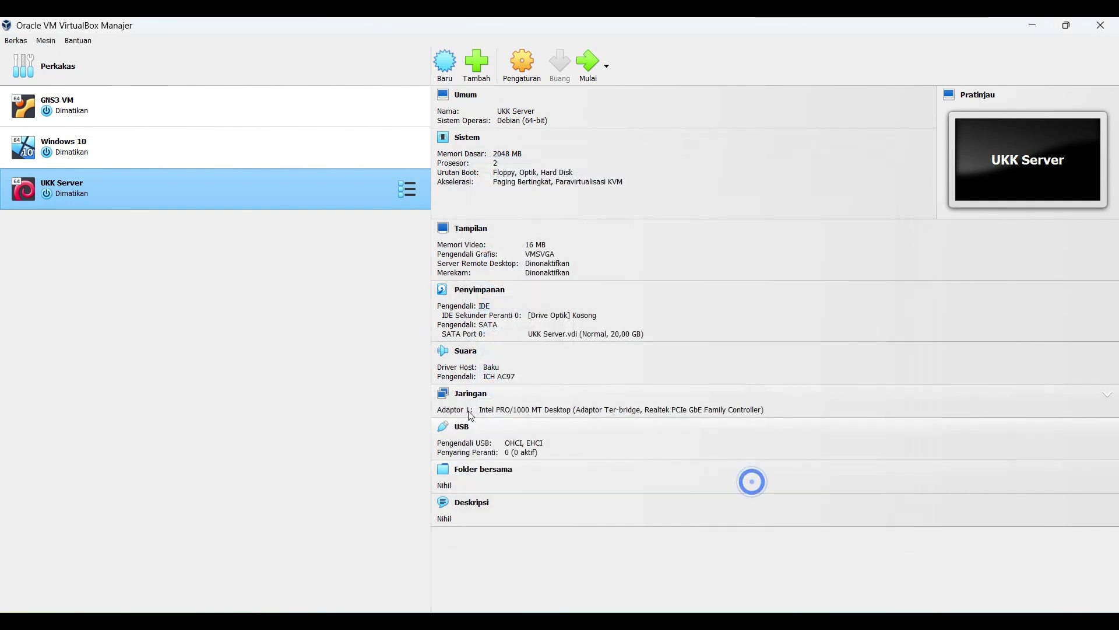
Step: Start UKK Server and browse for a different boot DVD image
left_click(585, 62)
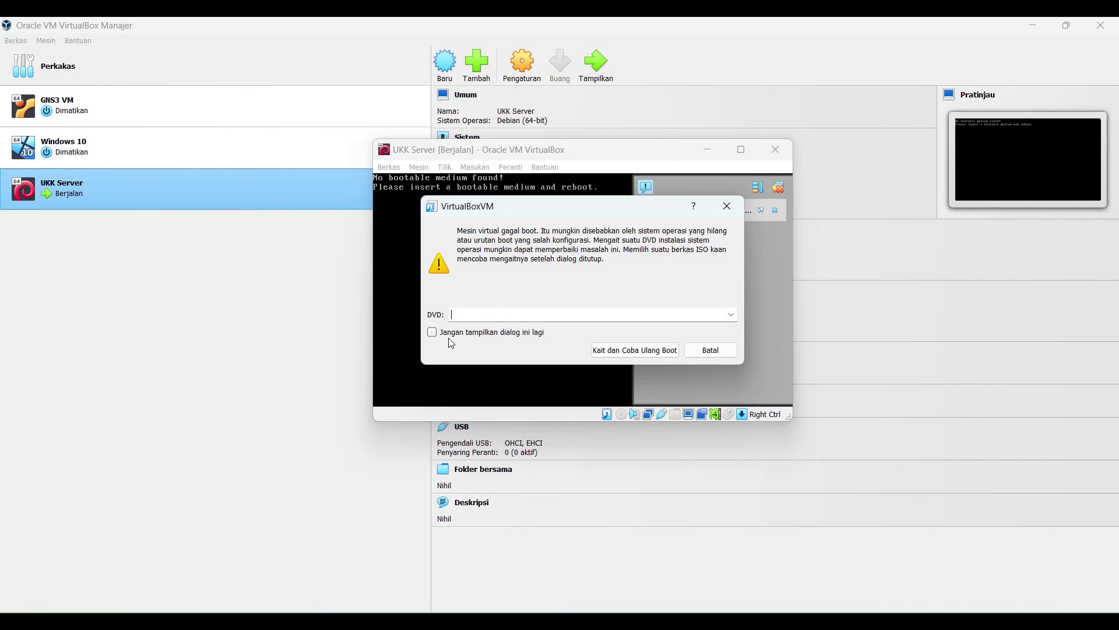
left_click(732, 315)
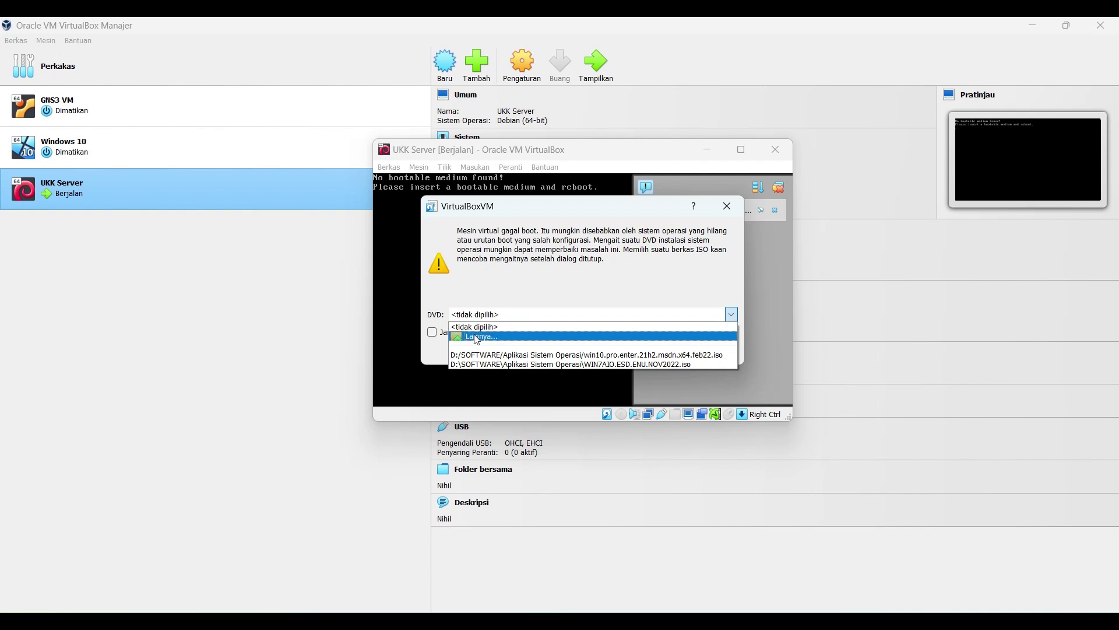
left_click(526, 338)
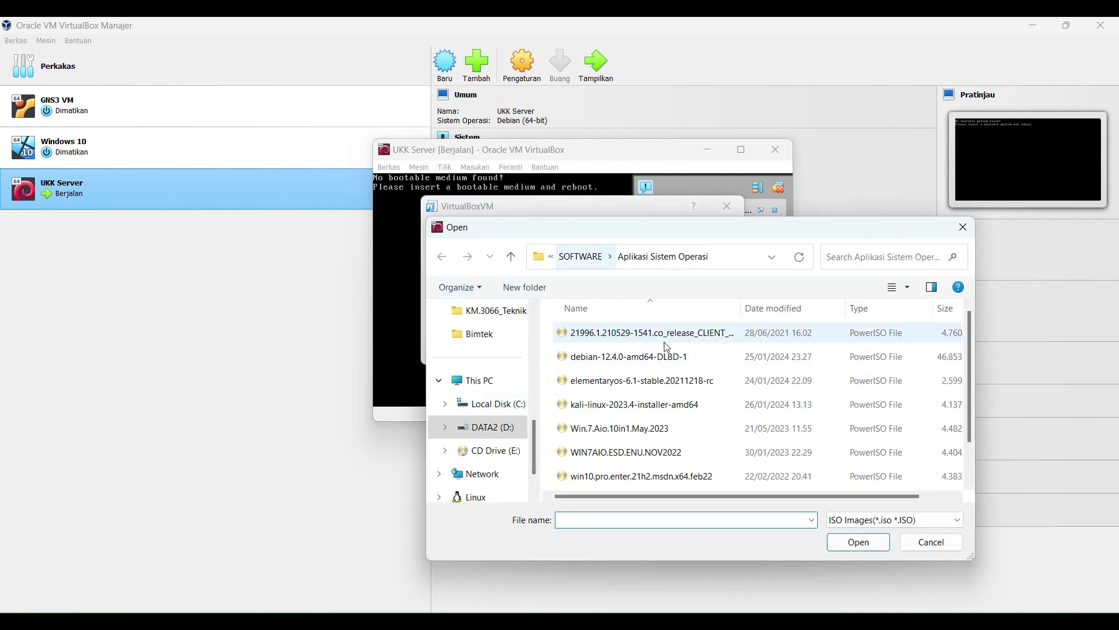
scroll(669, 378, "down", 1)
scroll(670, 379, "up", 1)
Step: Load debian-12.4.0-amd64-DLBD-1.iso from D:\SOFTWARE\Aplikasi Sistem Operasi as the boot DVD
left_click(581, 256)
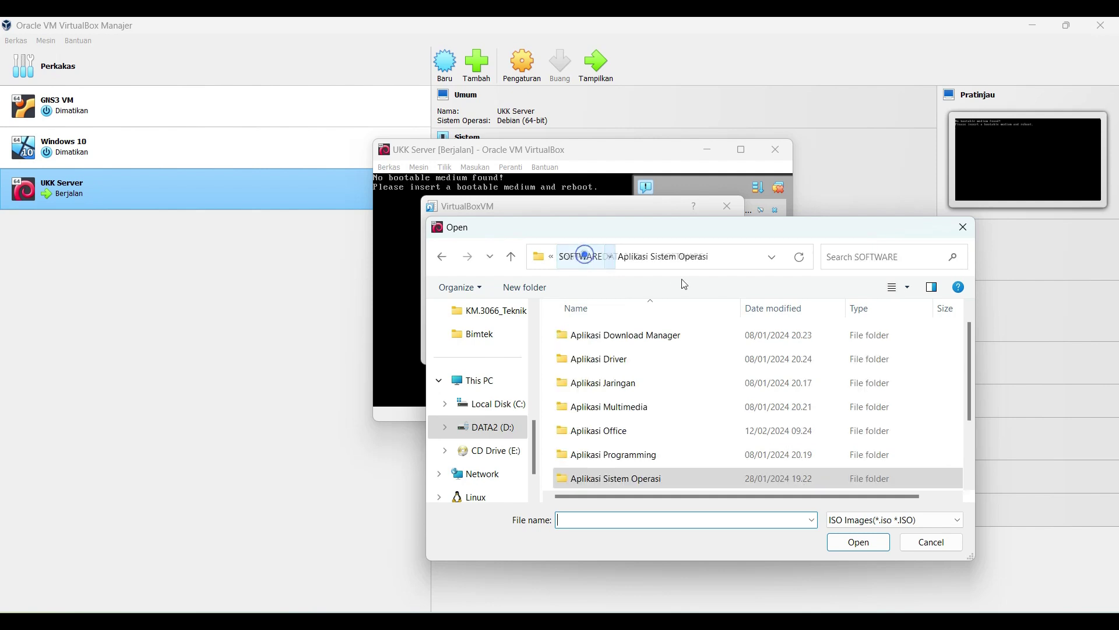
scroll(676, 400, "down", 2)
scroll(676, 400, "down", 1)
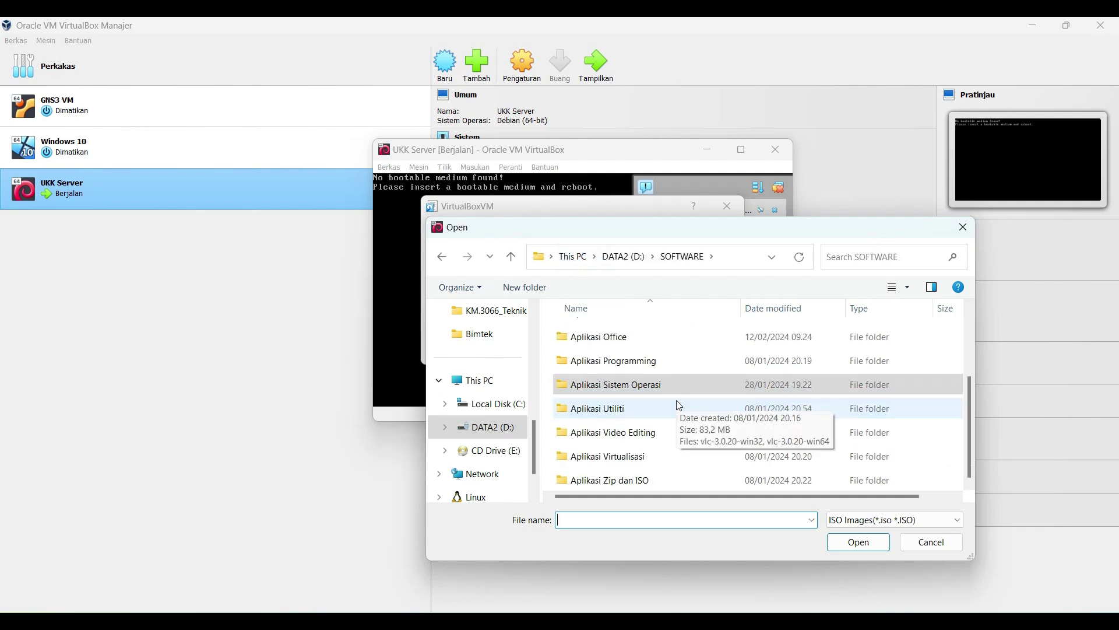
left_click(639, 385)
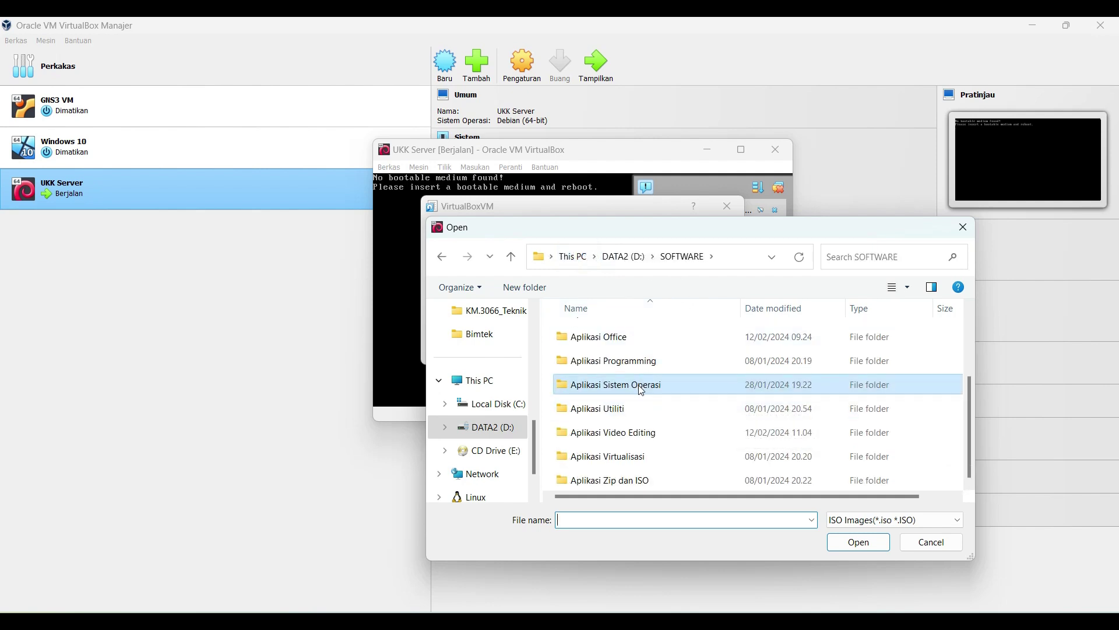
double_click(639, 385)
scroll(650, 382, "down", 1)
scroll(651, 381, "up", 1)
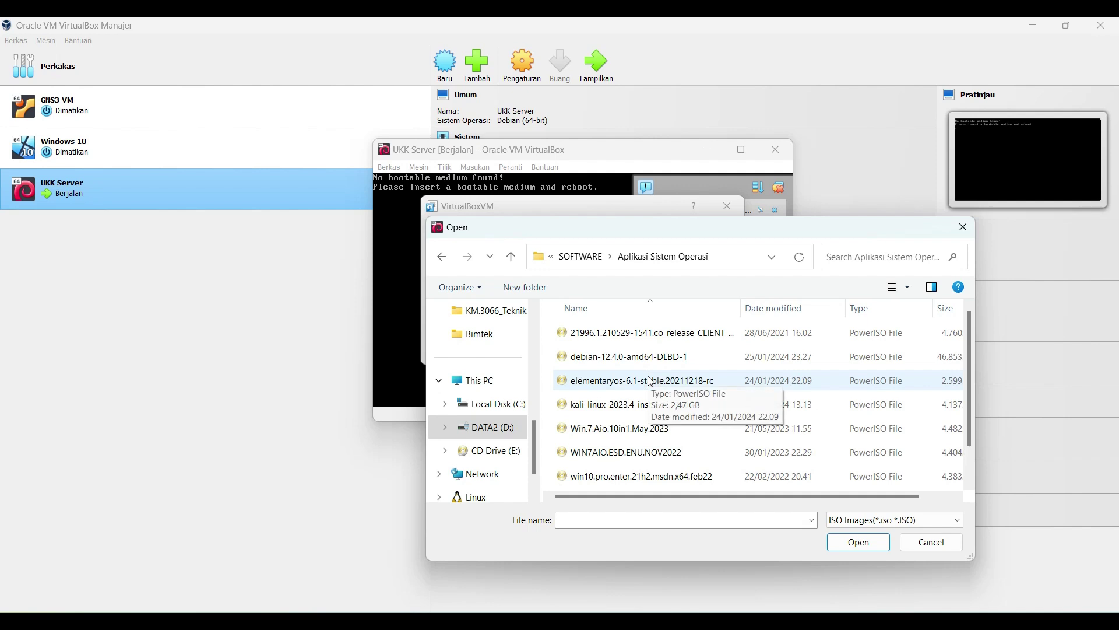
left_click(653, 361)
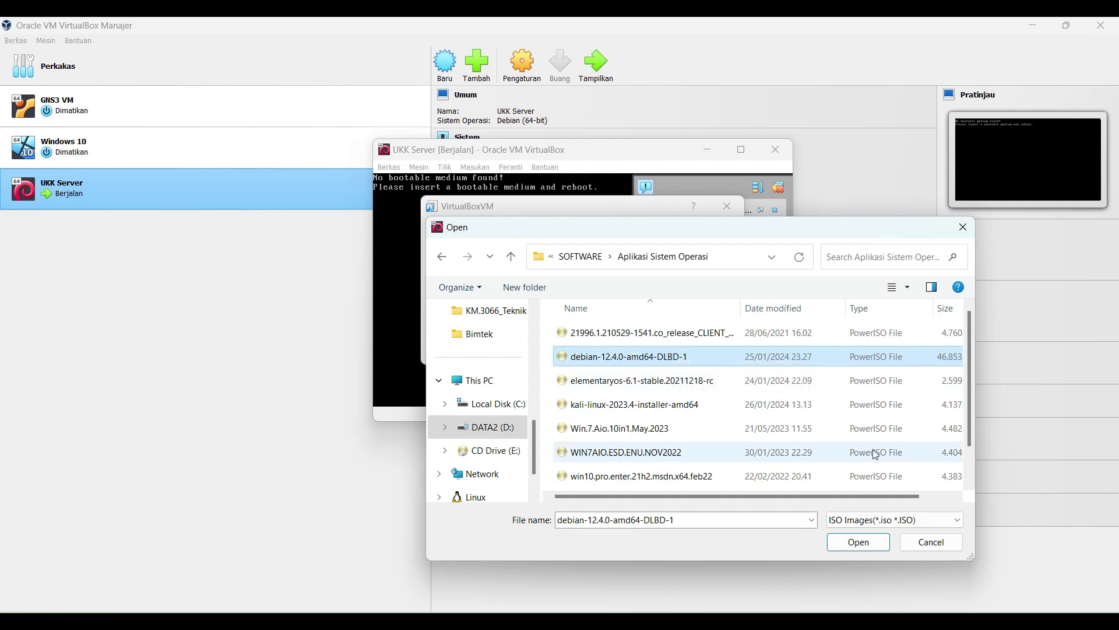
mouse_move(845, 495)
left_mouse_down()
mouse_move(879, 497)
mouse_move(825, 495)
left_mouse_up()
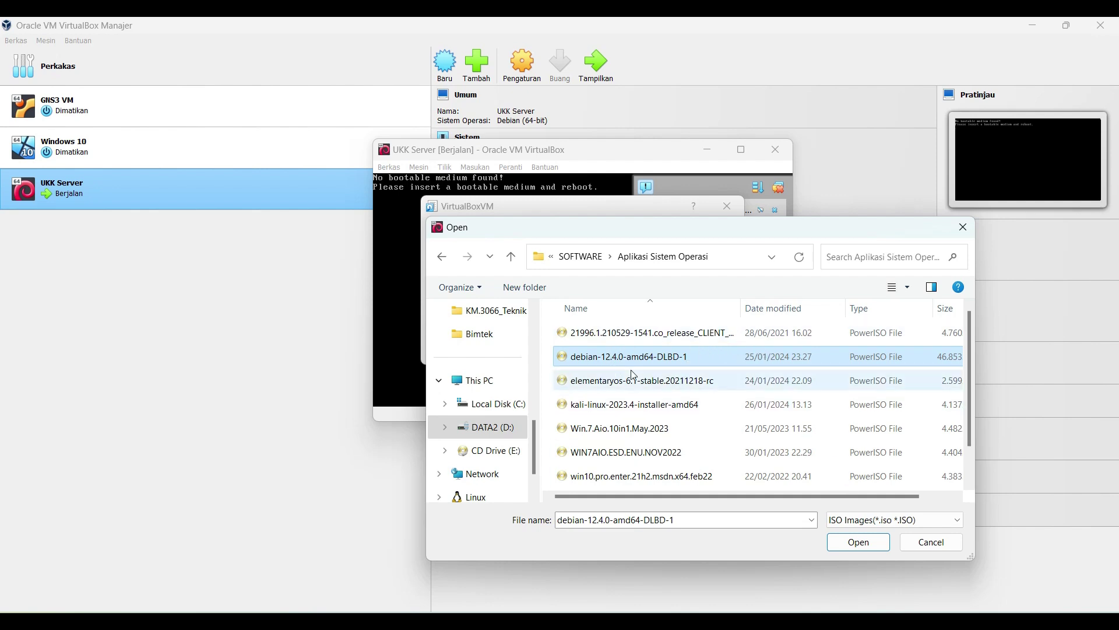
left_click(851, 542)
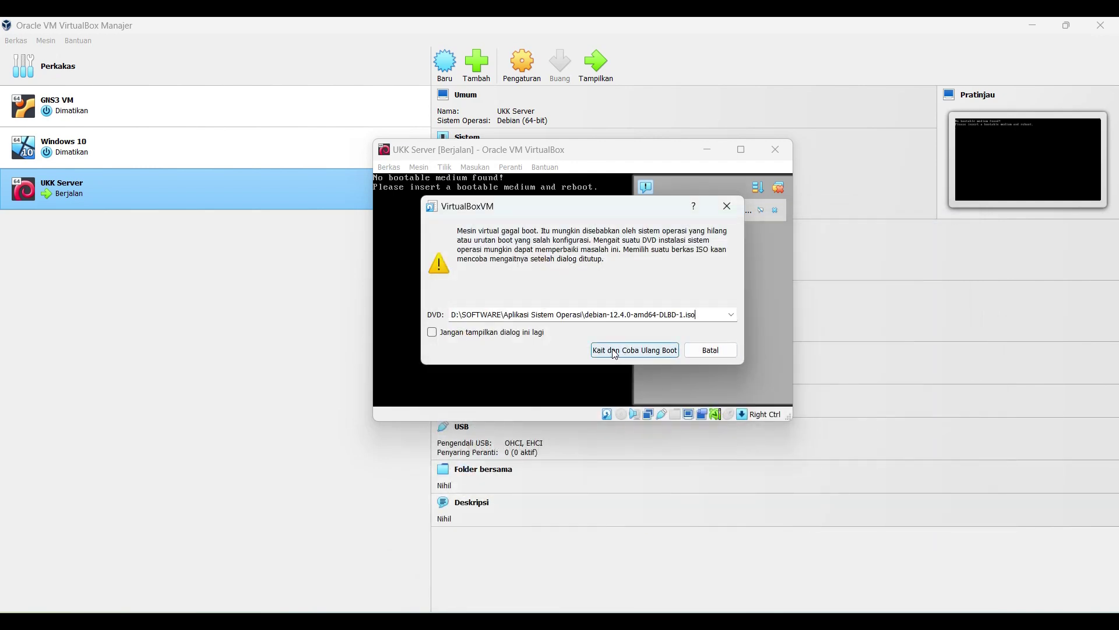
Step: Mount the ISO and retry booting, then maximize the VM window in scaled mode
left_click(612, 349)
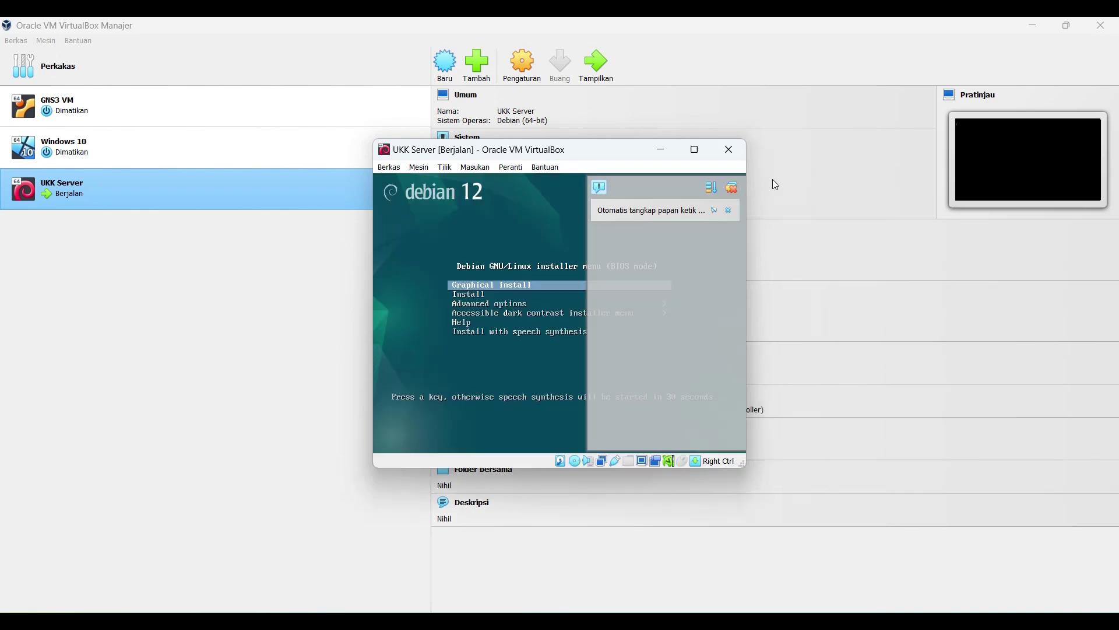
left_click(731, 188)
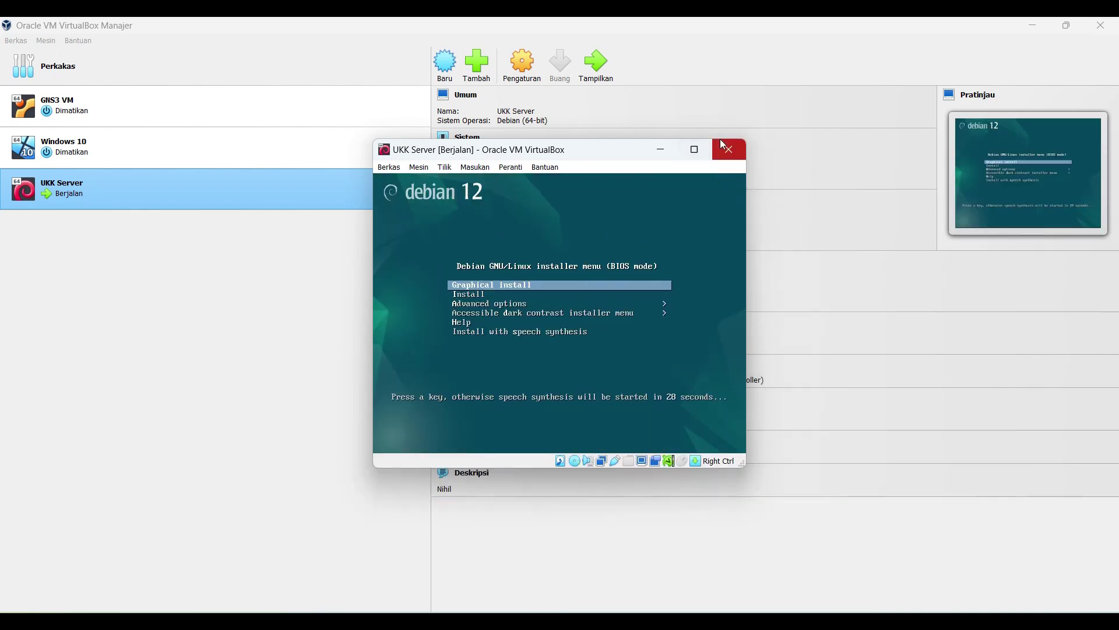
left_click(693, 149)
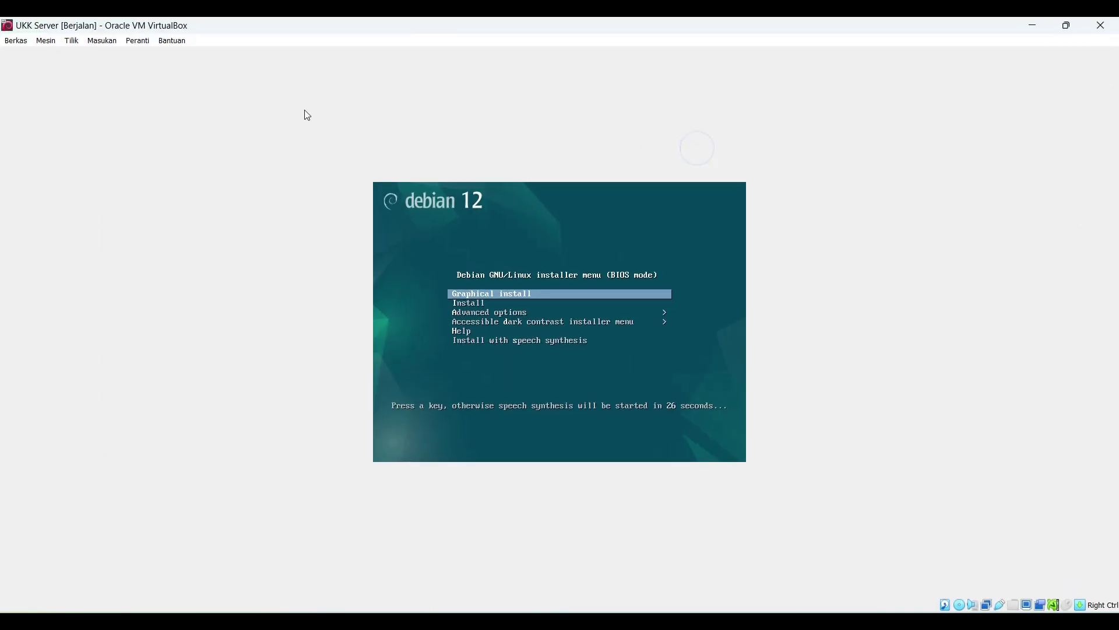
left_click(47, 42)
mouse_move(64, 42)
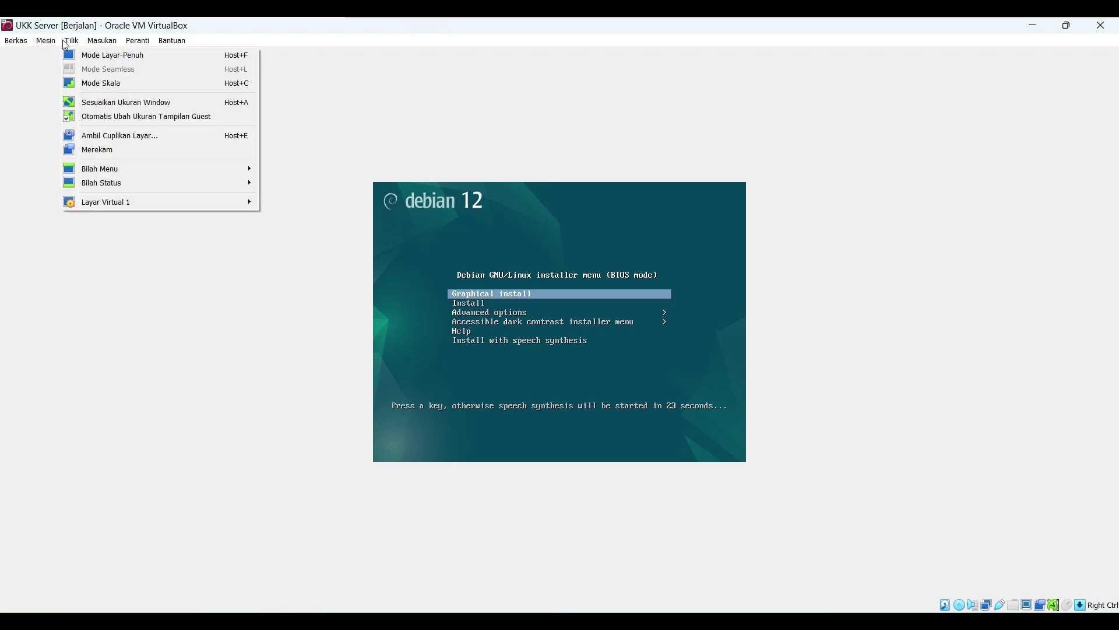
left_click(101, 83)
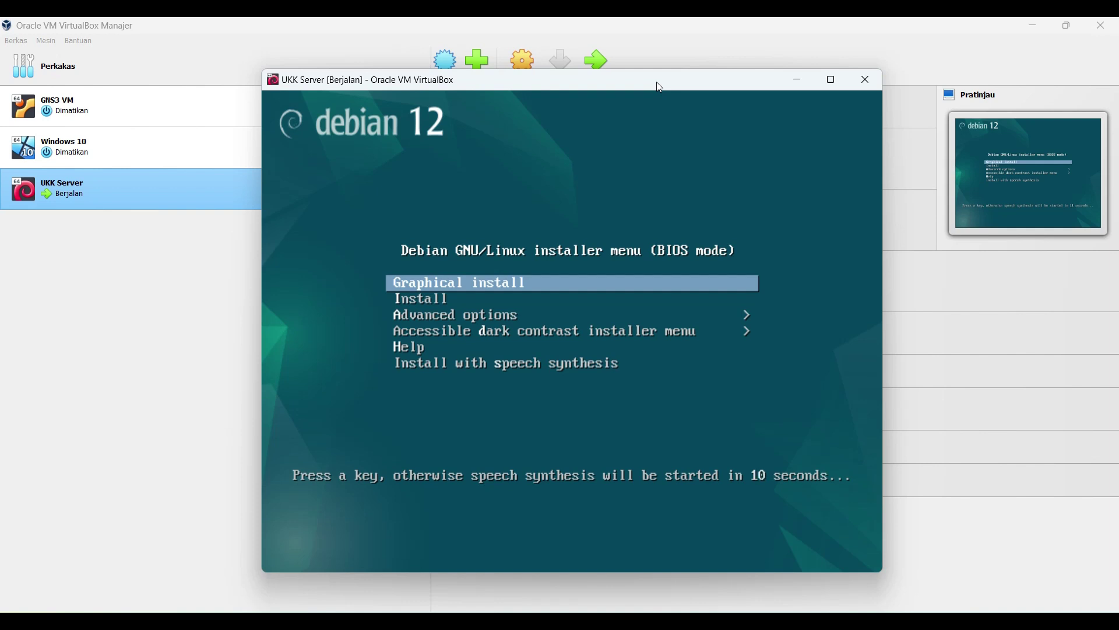
Step: Start the text-mode Debian Install with English as the installation language
key("Down")
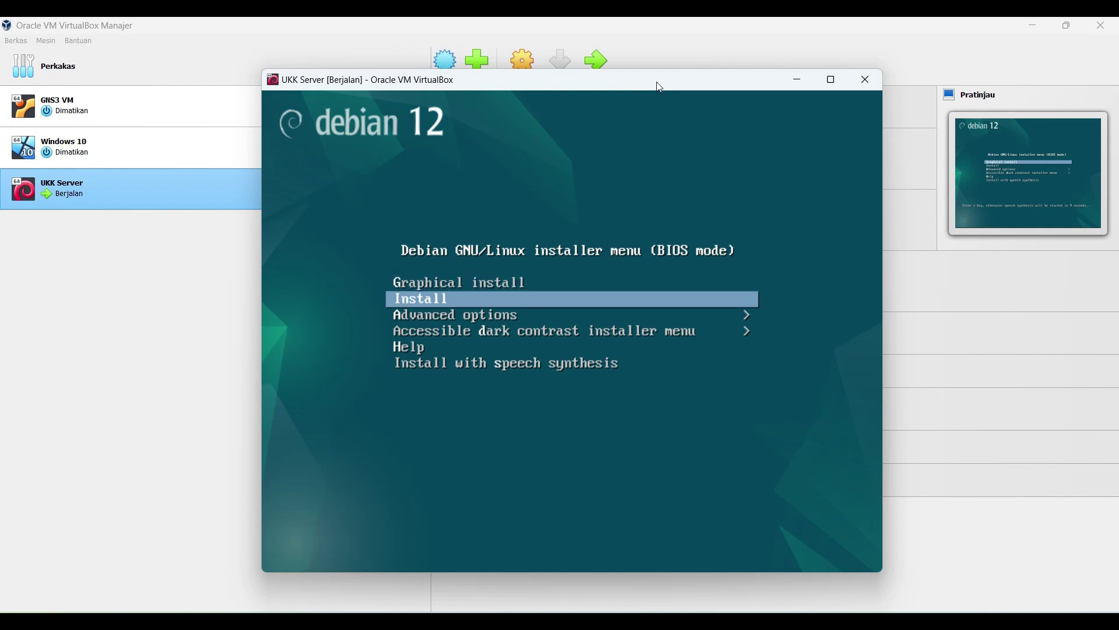
key("Up")
key("Down")
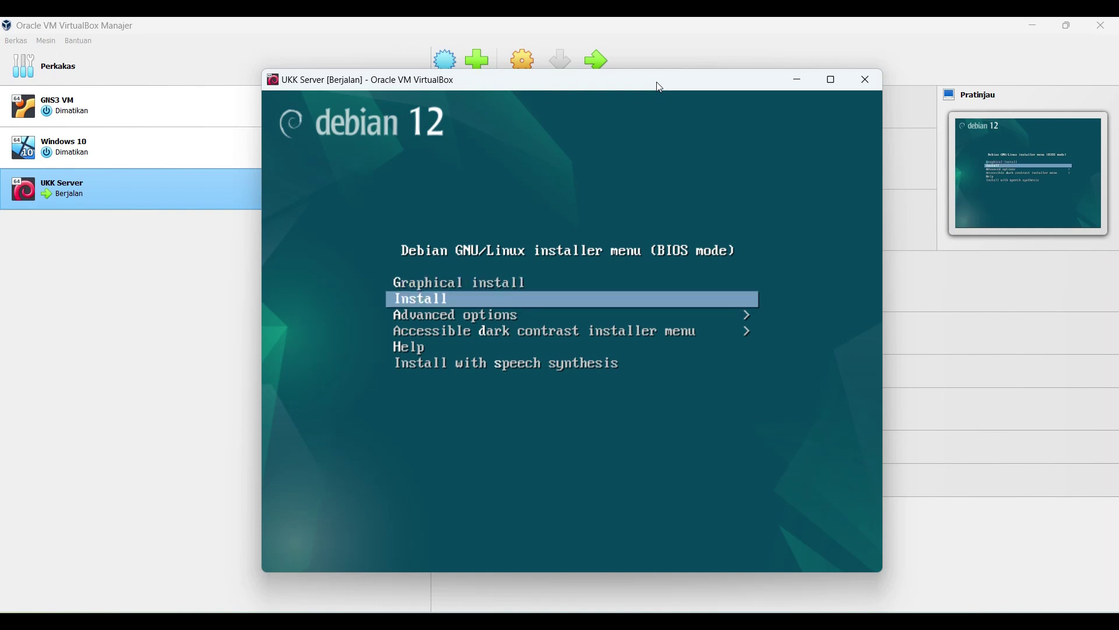
key("Return")
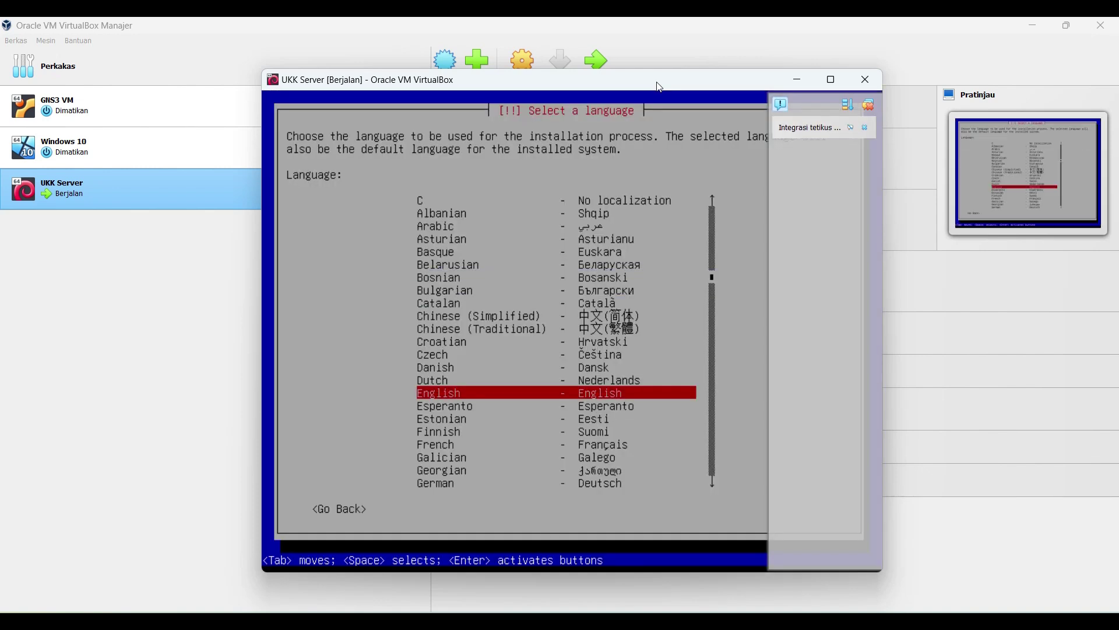
key("Return")
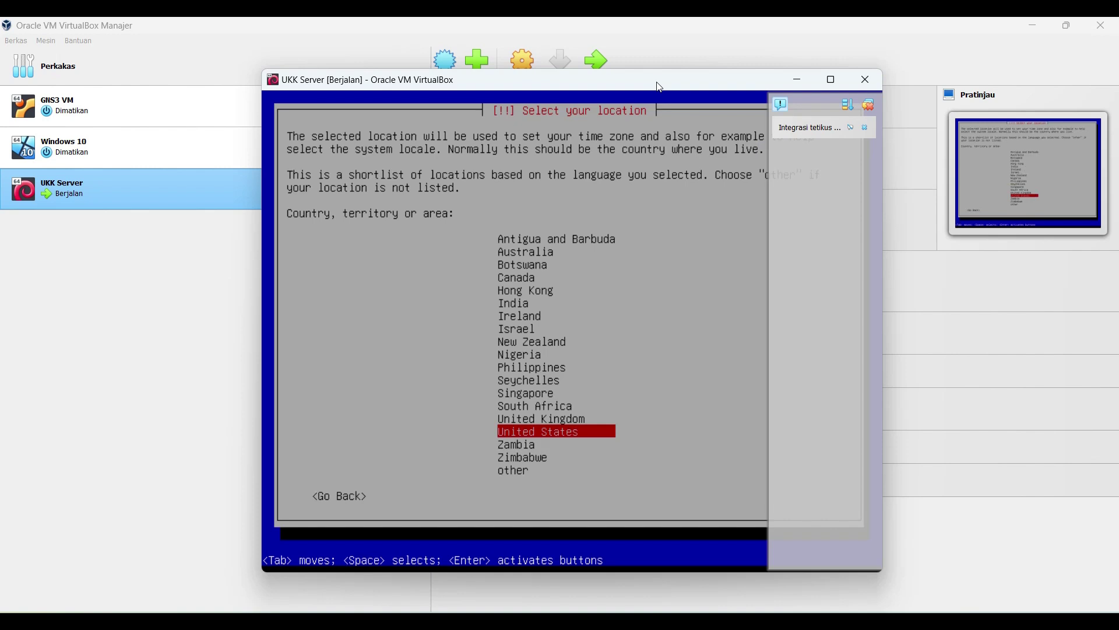
Step: Set location to Asia > Indonesia, with United States locale and American English keymap
key("Up")
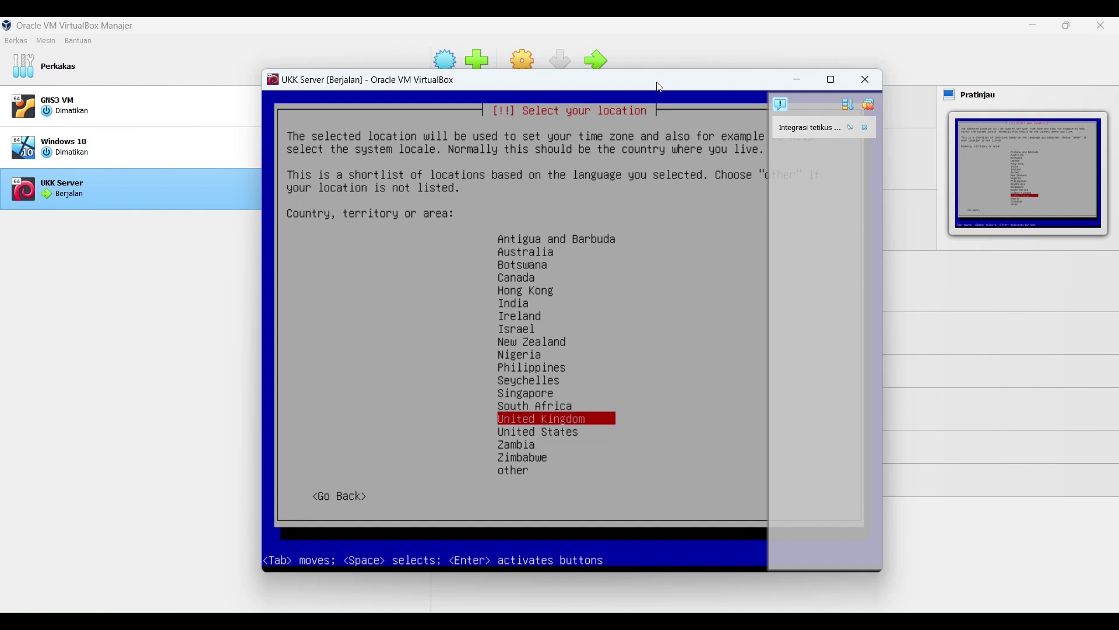
key("Down")
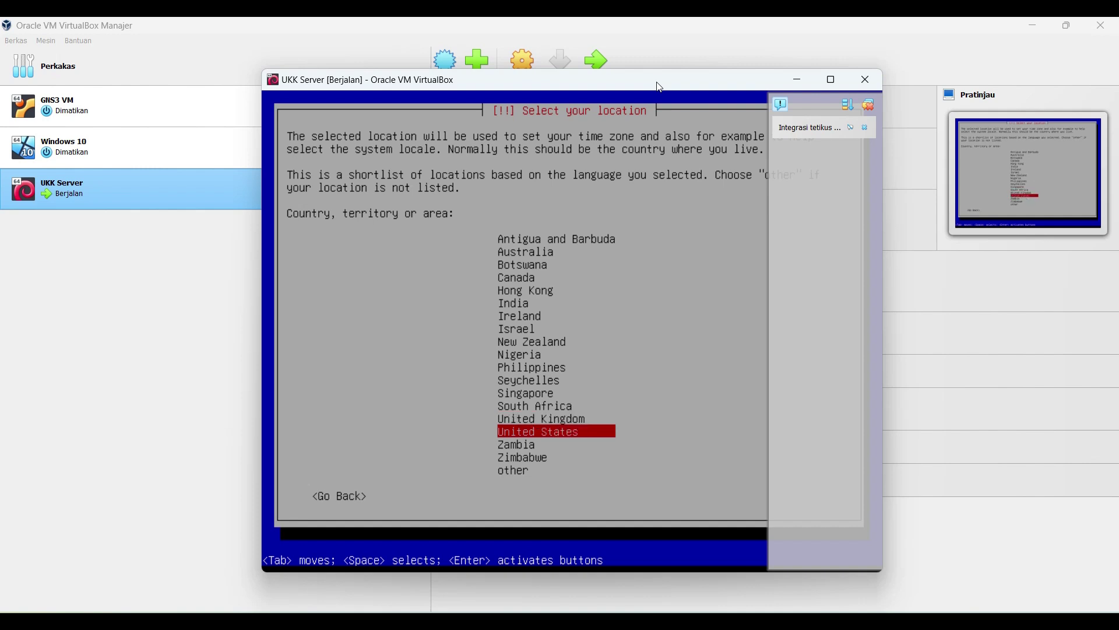
key("Down")
key("Down")
key("Down")
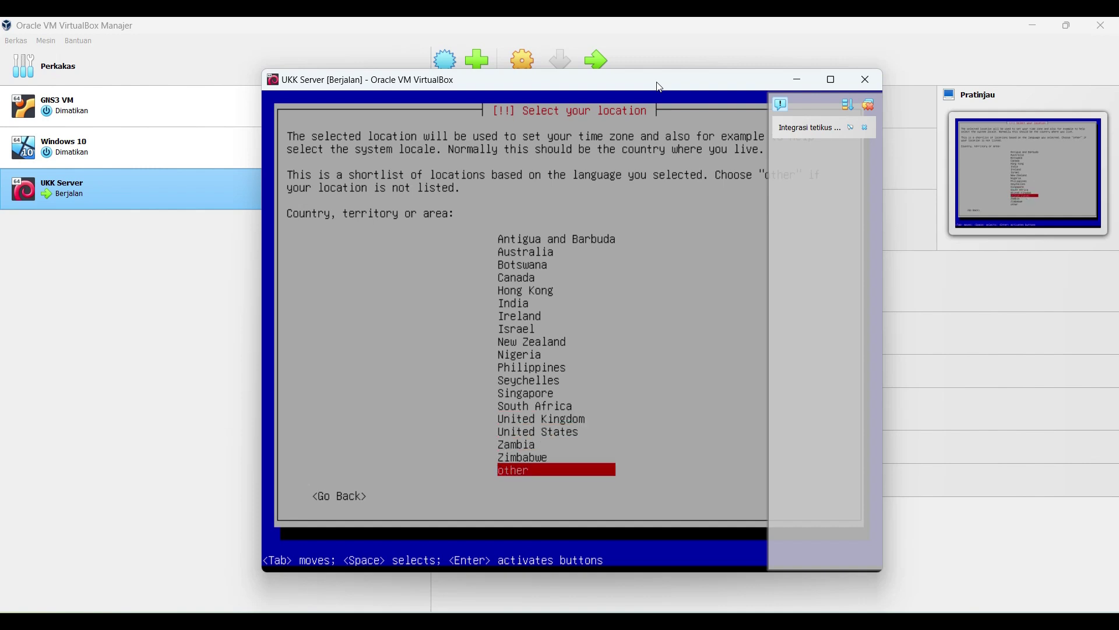
key("Return")
key("Up")
key("Up")
key("Up")
key("Up")
key("Up")
key("Up")
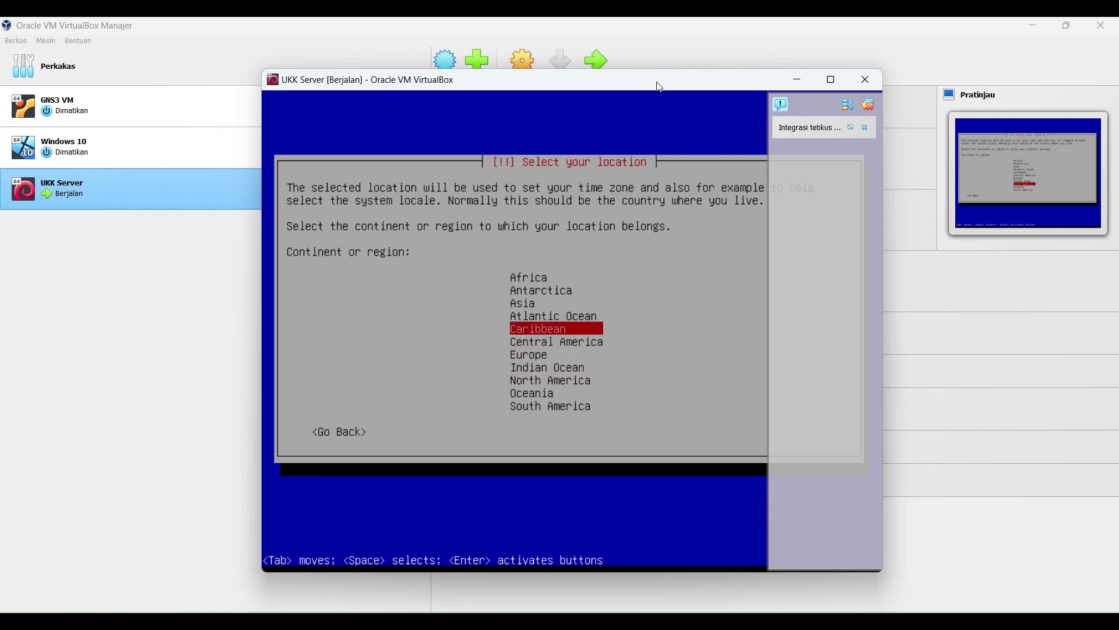
key("Return")
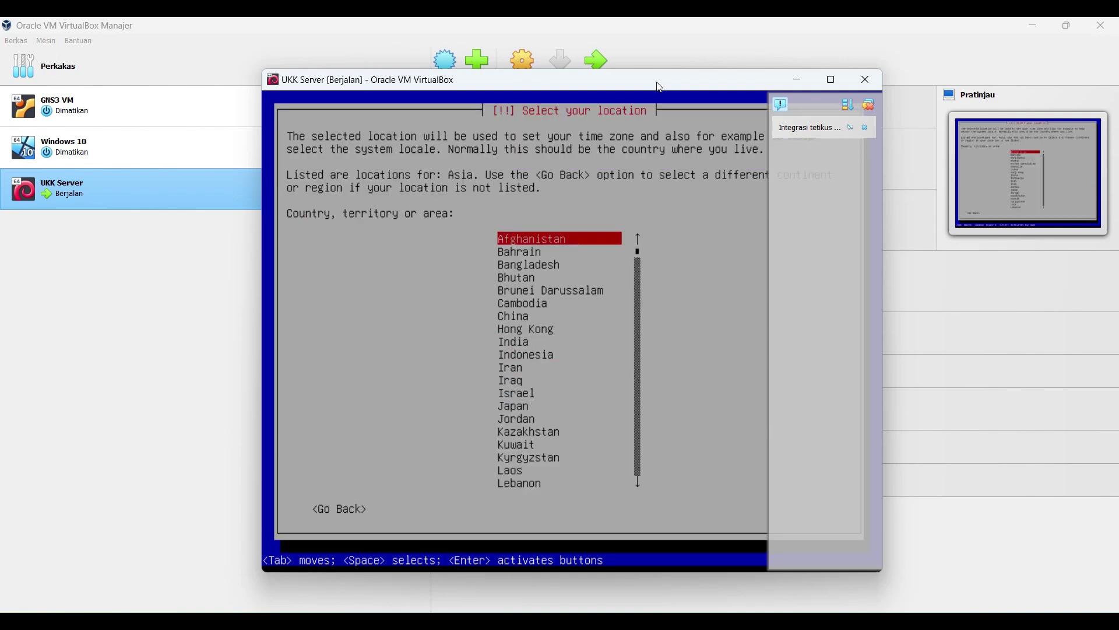
key("Down")
key("Down")
key("Down")
key("Down")
key("Down")
key("Down")
key("Down")
key("Down")
key("Down")
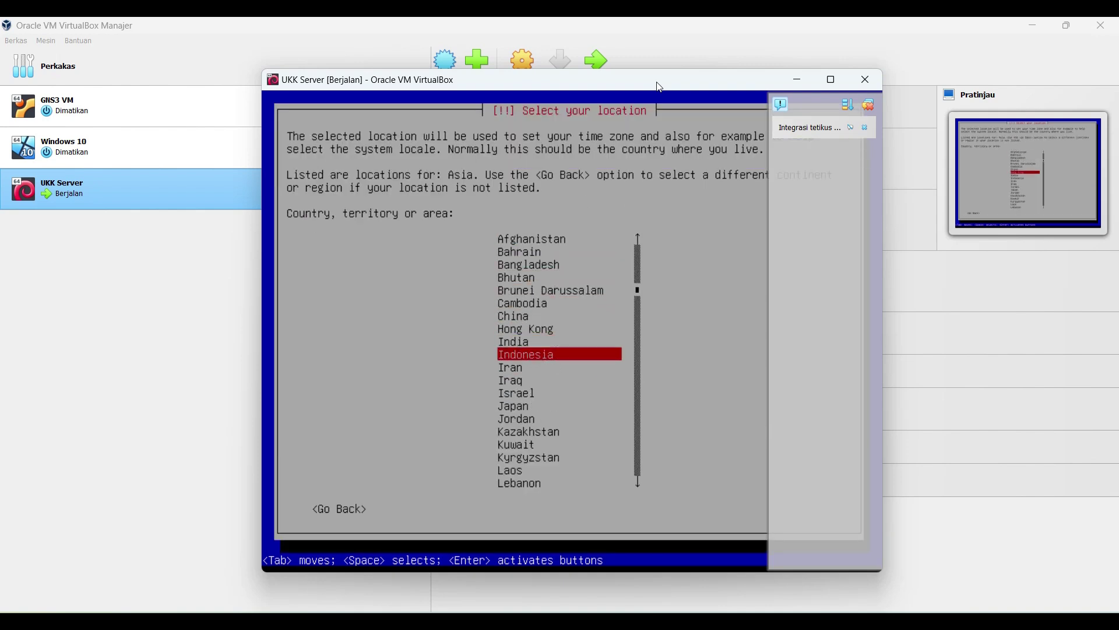
key("Return")
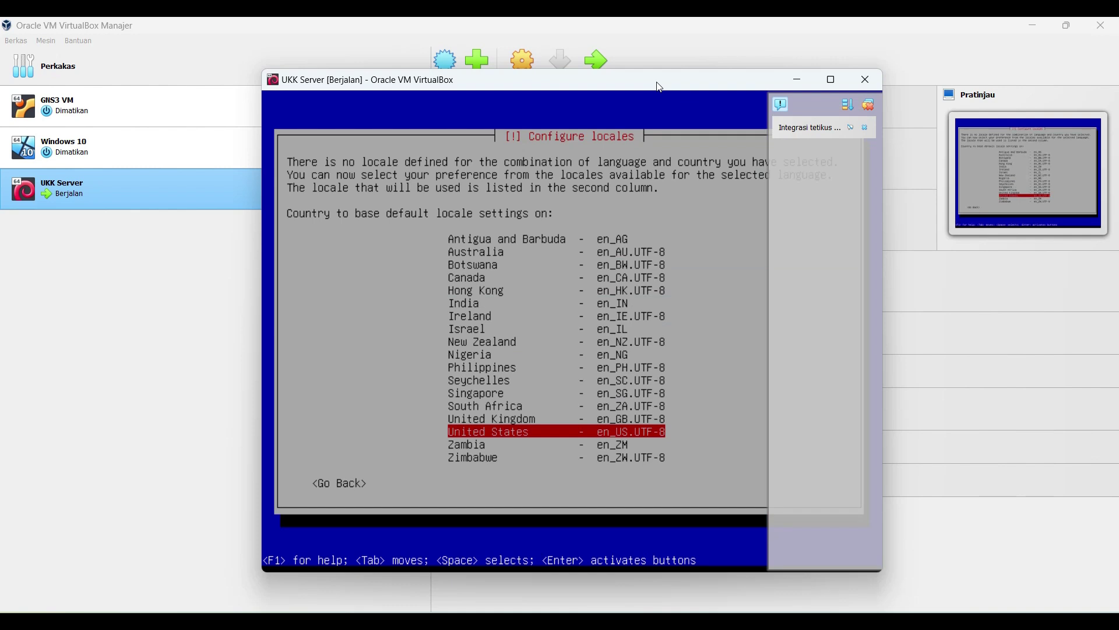
key("Return")
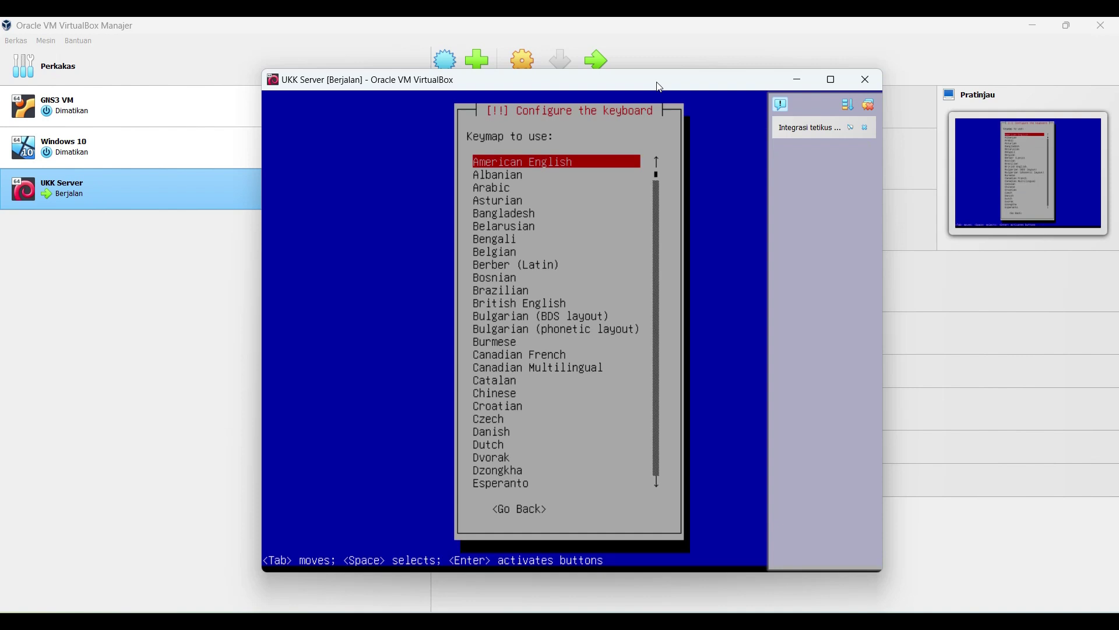
key("Return")
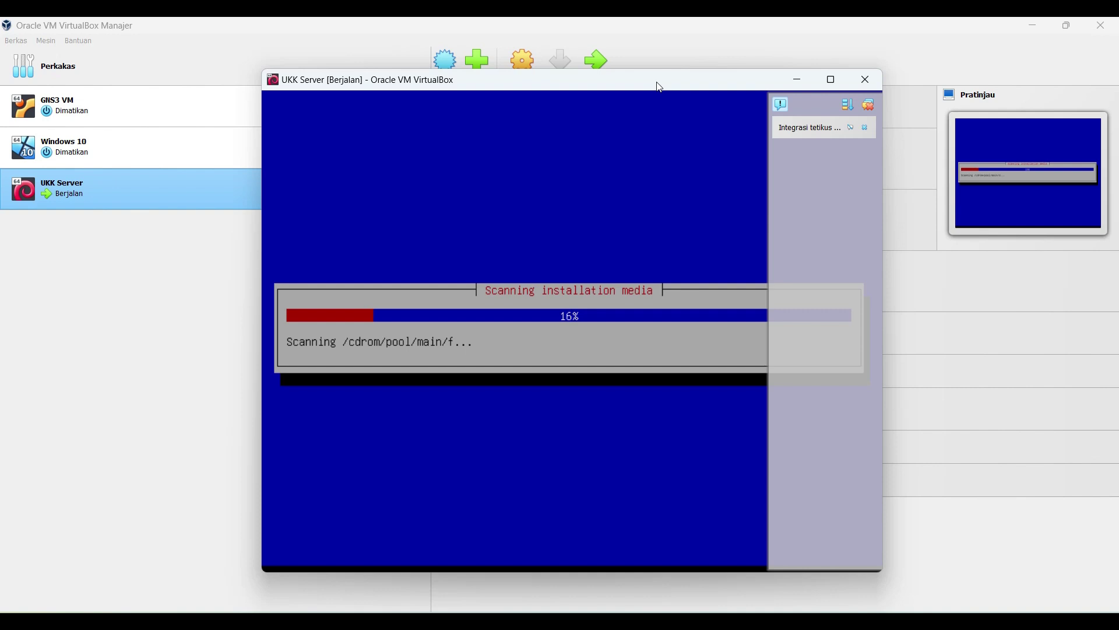
Step: Acknowledge the failed network autoconfiguration and choose not to configure the network now
left_click(870, 106)
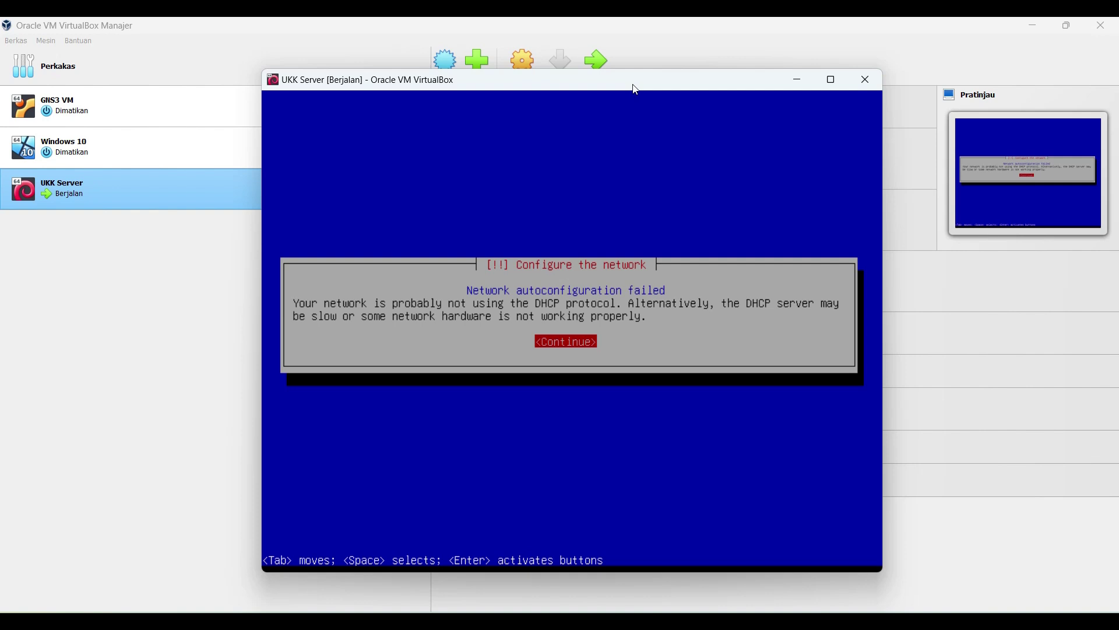
key("Return")
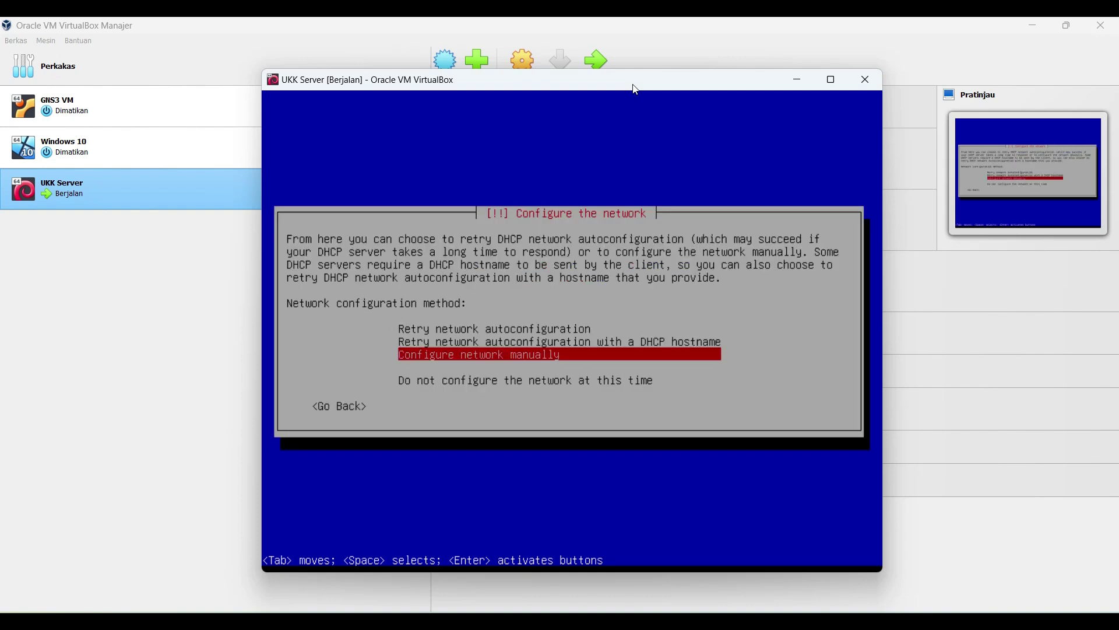
key("Up")
key("Down")
key("Down")
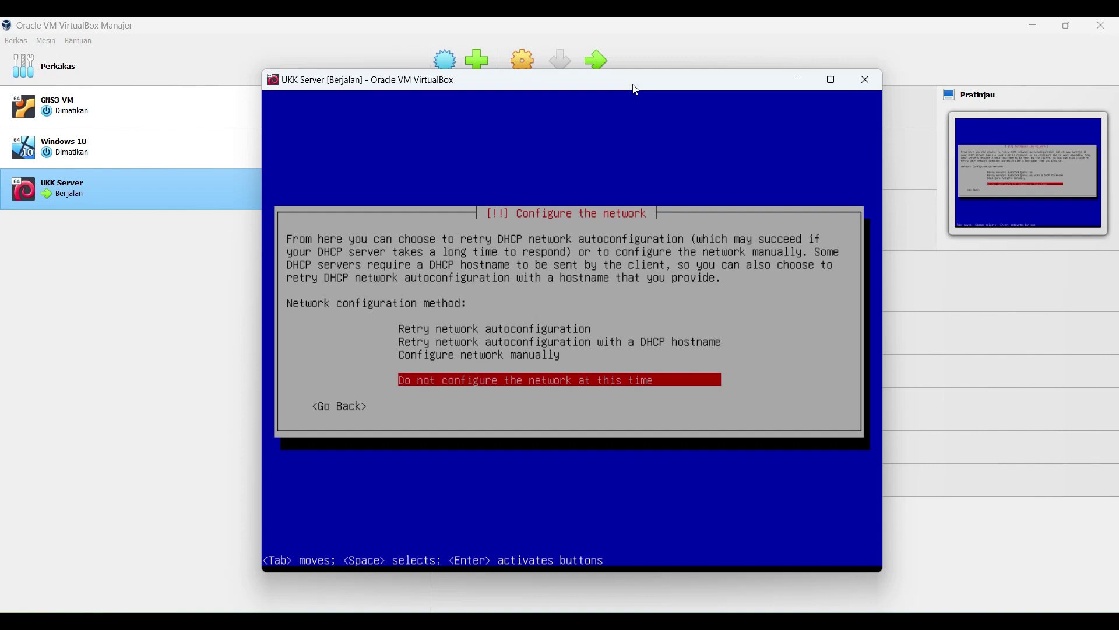
key("Up")
key("Down")
key("Return")
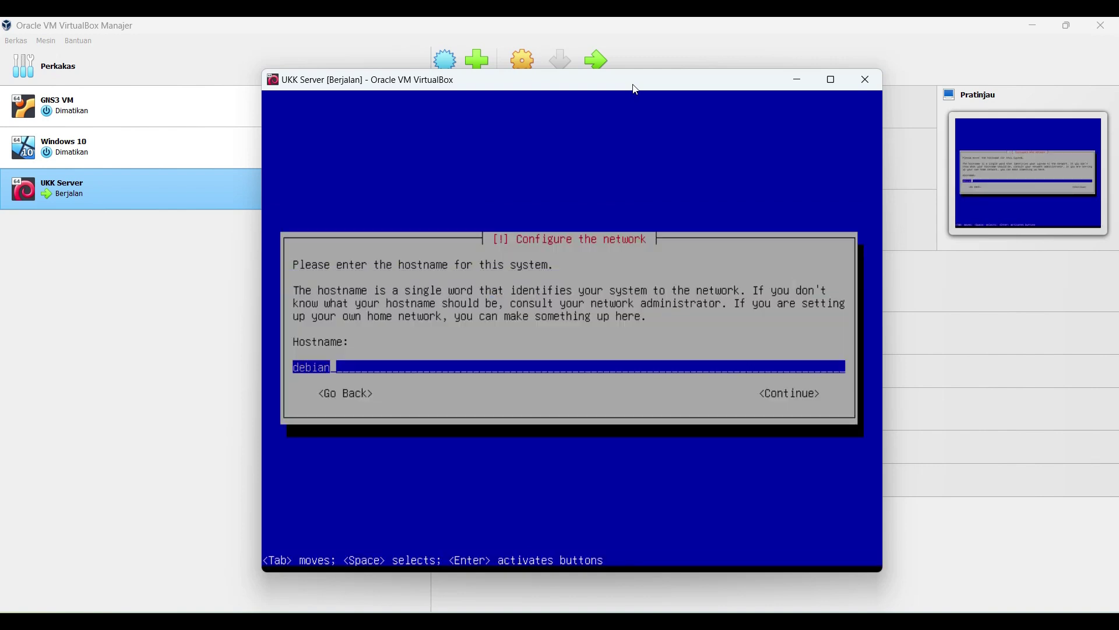
Step: Set the hostname to tkjsteksa
key("BackSpace")
key("BackSpace")
key("BackSpace")
key("BackSpace")
key("BackSpace")
key("BackSpace")
type("tkjsteksa")
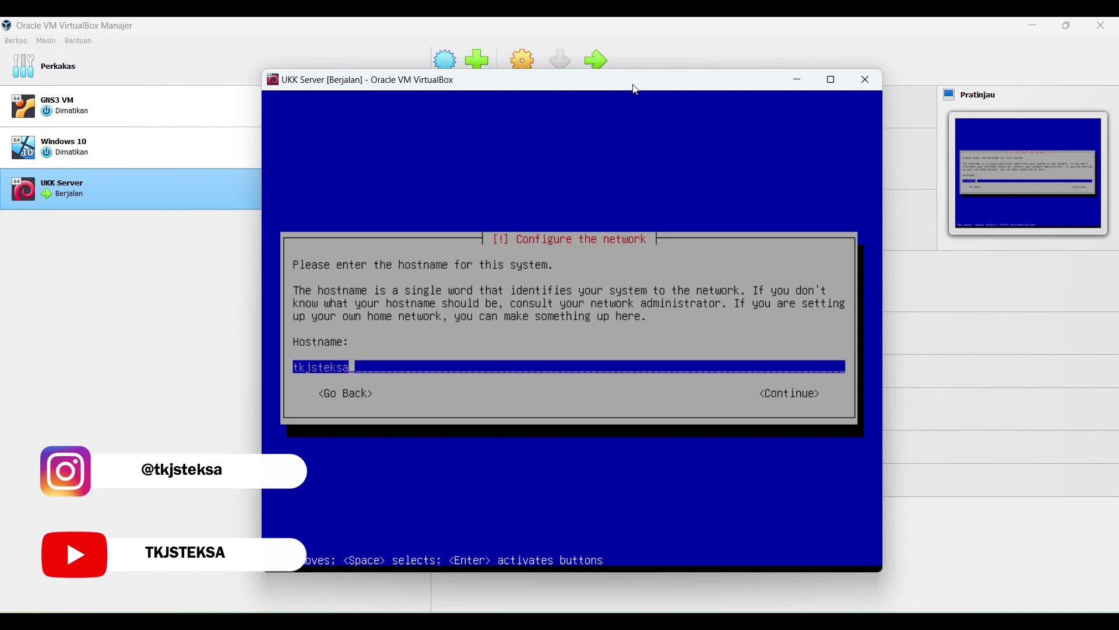
key("Return")
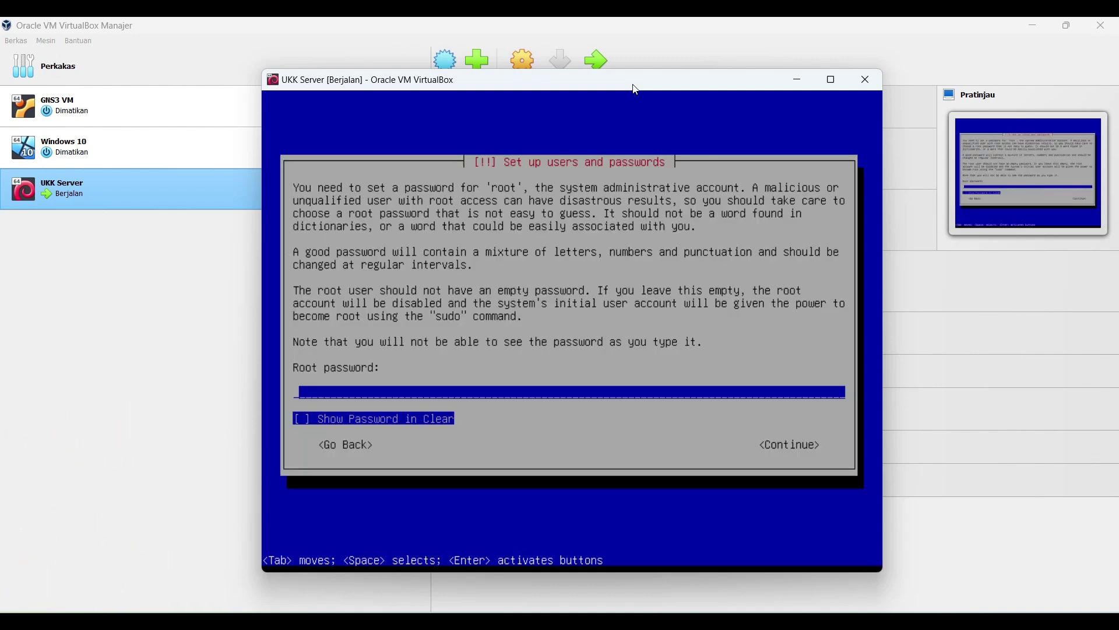
Step: Enter and confirm the root password
type("*")
key("Return")
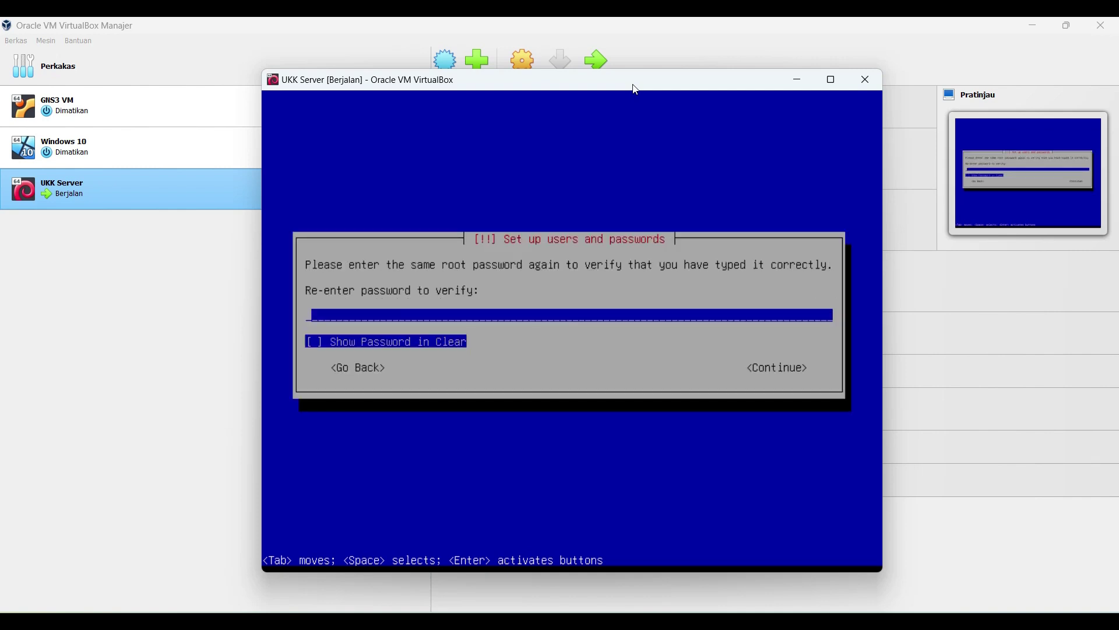
type("*")
key("Return")
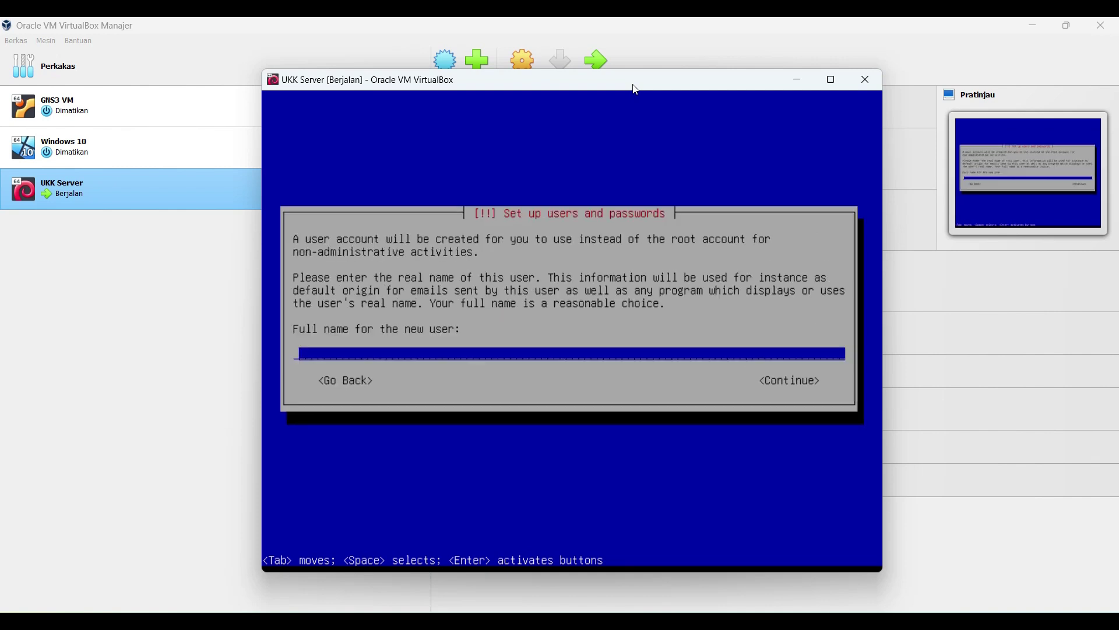
Step: Create the regular user with its full name, the suggested username, and a confirmed password
type("TKJ Steksa")
key("Return")
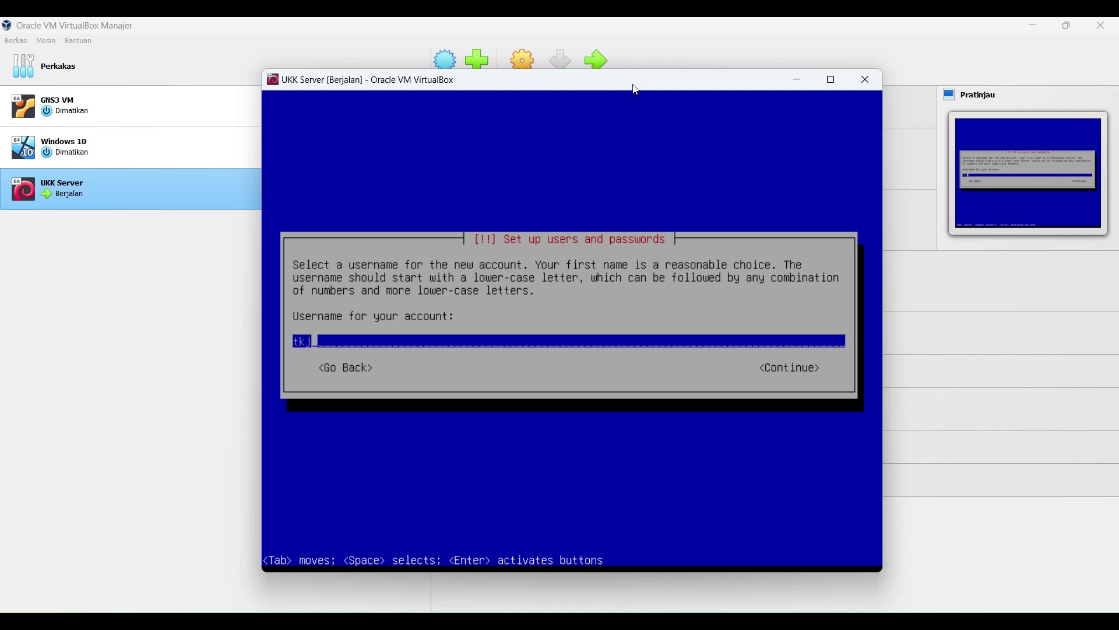
key("Return")
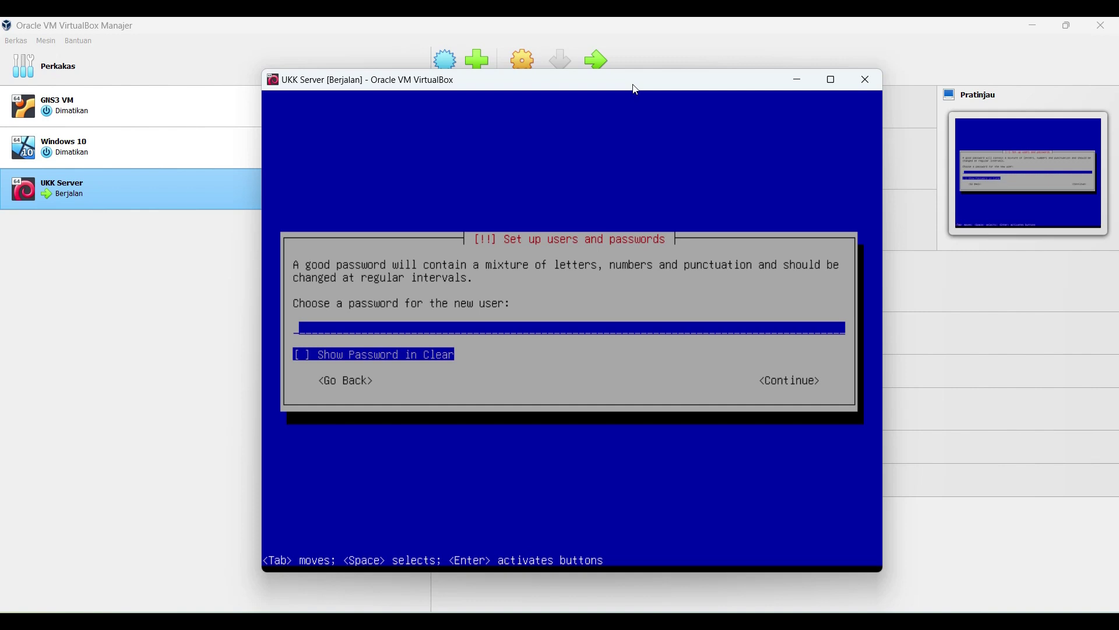
type("*")
key("Return")
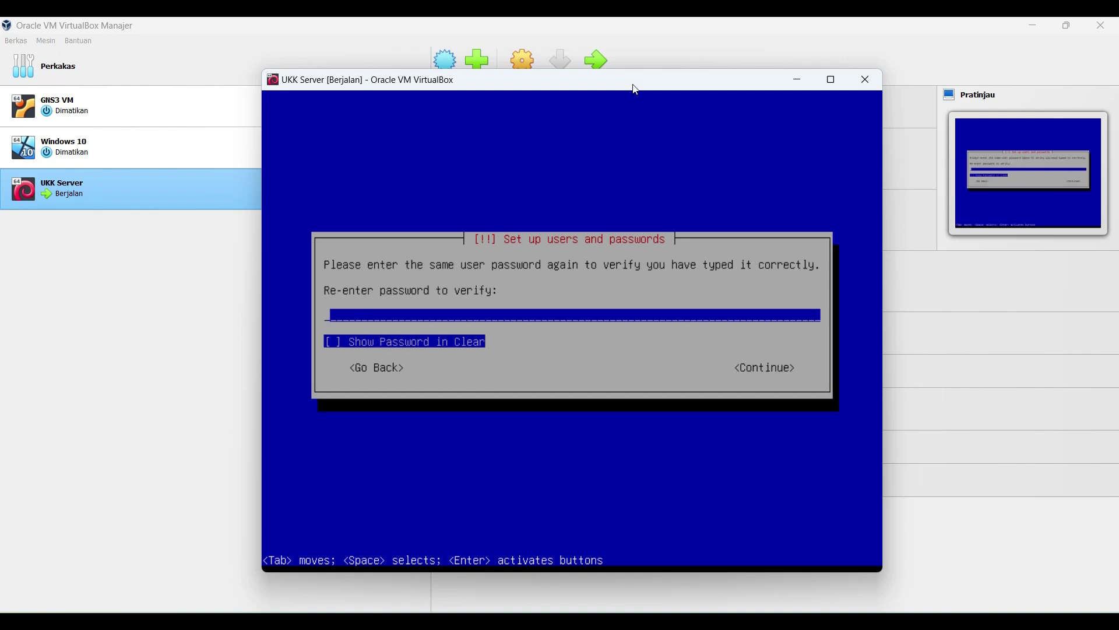
type("*")
key("Return")
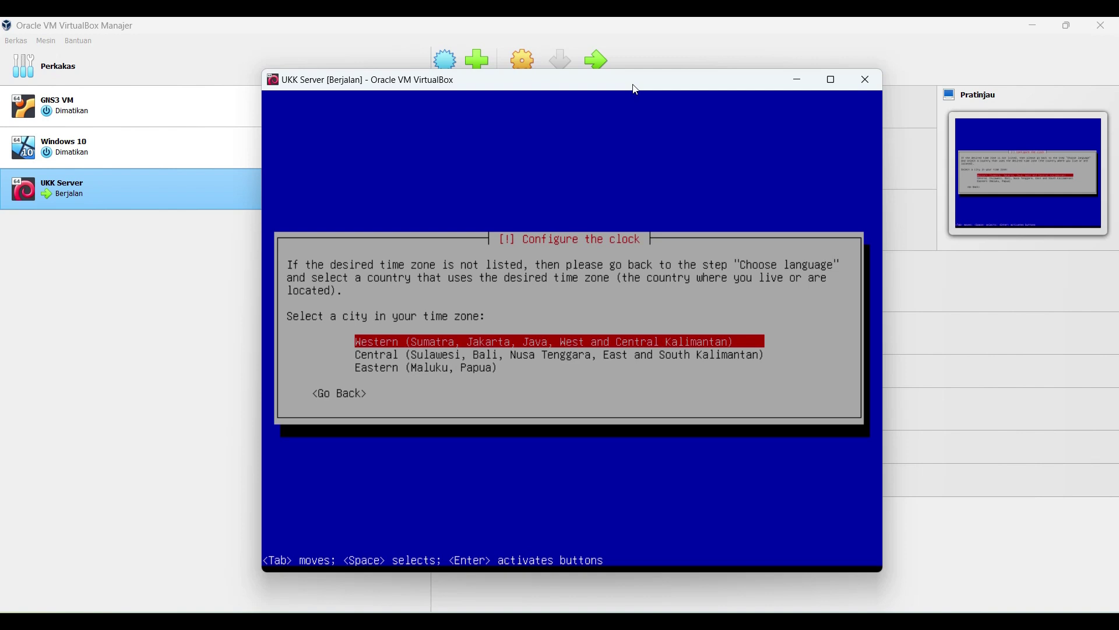
Step: Choose the Western (Sumatra, Jakarta) time zone
key("Down")
key("Up")
key("Return")
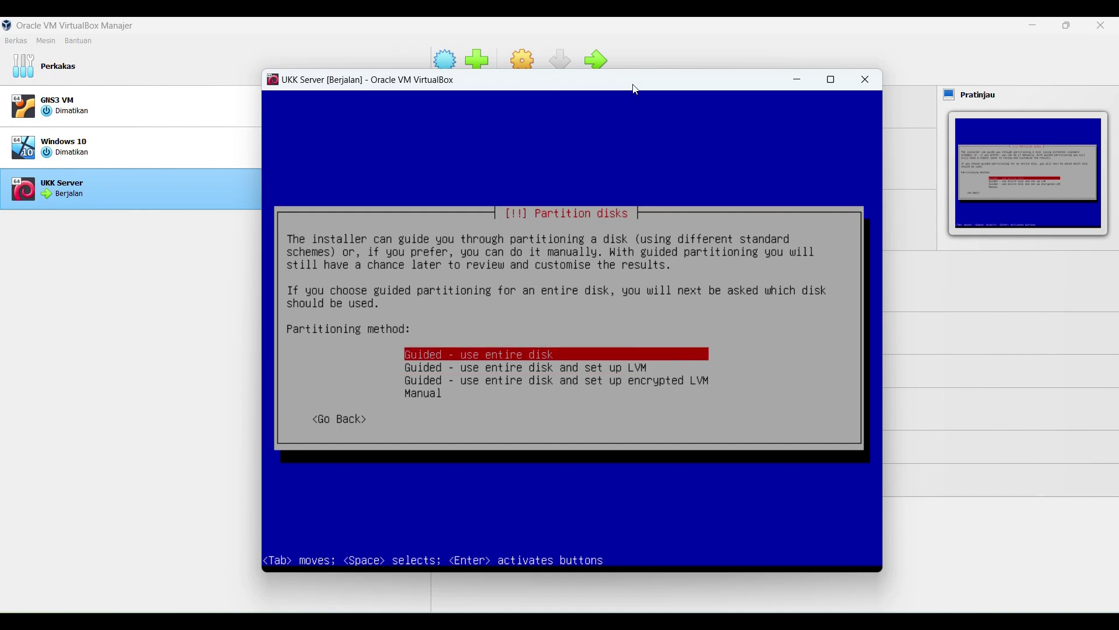
Step: Guided-partition the whole 21.5 GB disk with all files in one partition and write changes
key("Return")
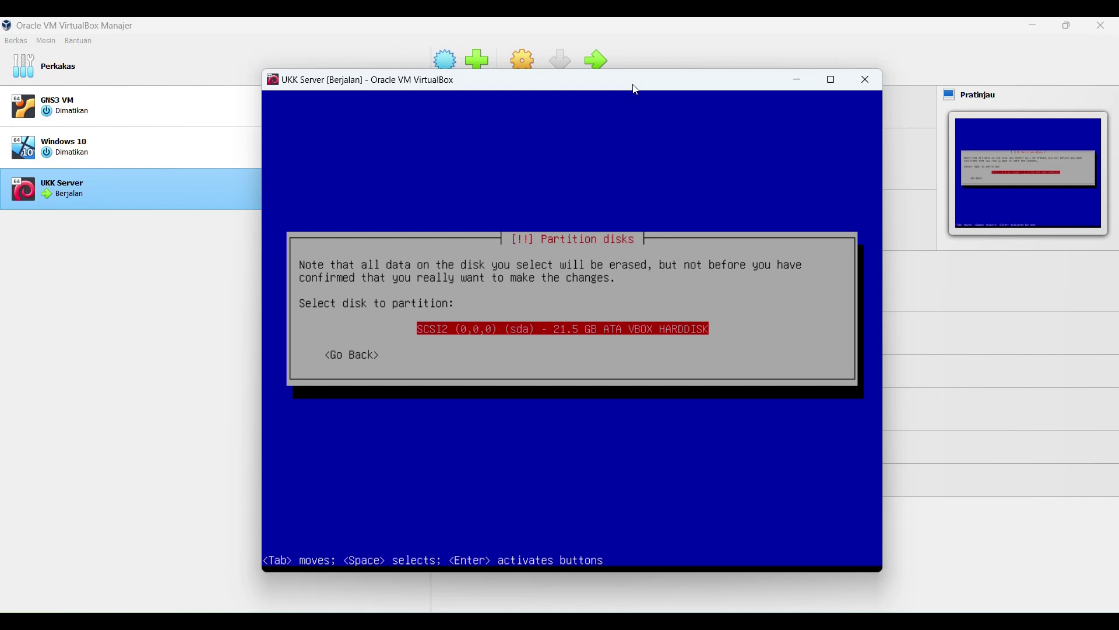
key("Return")
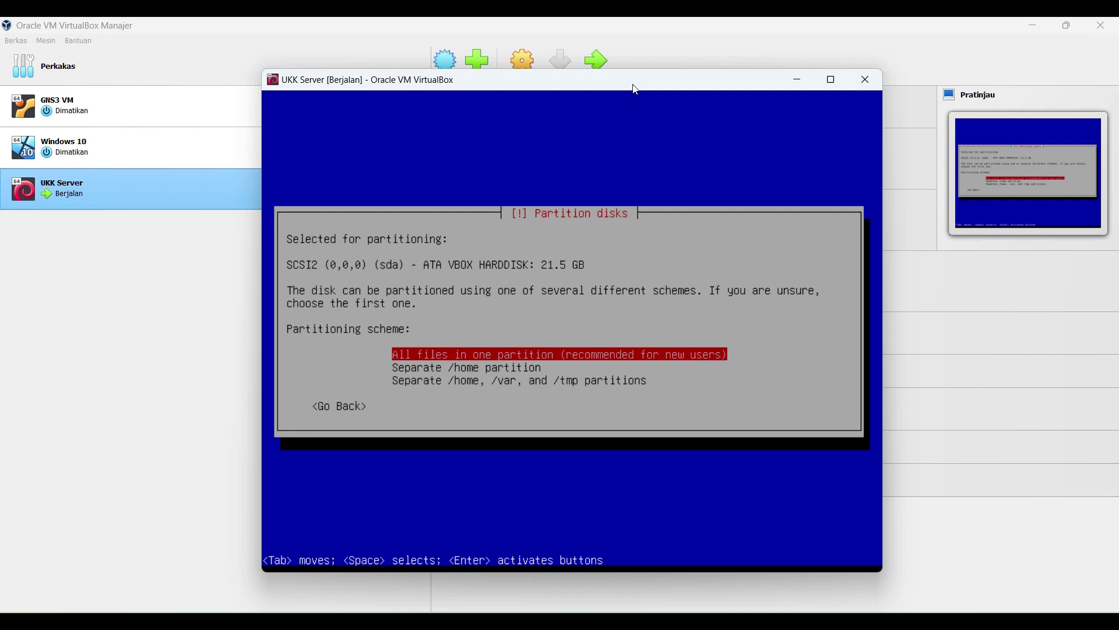
key("Return")
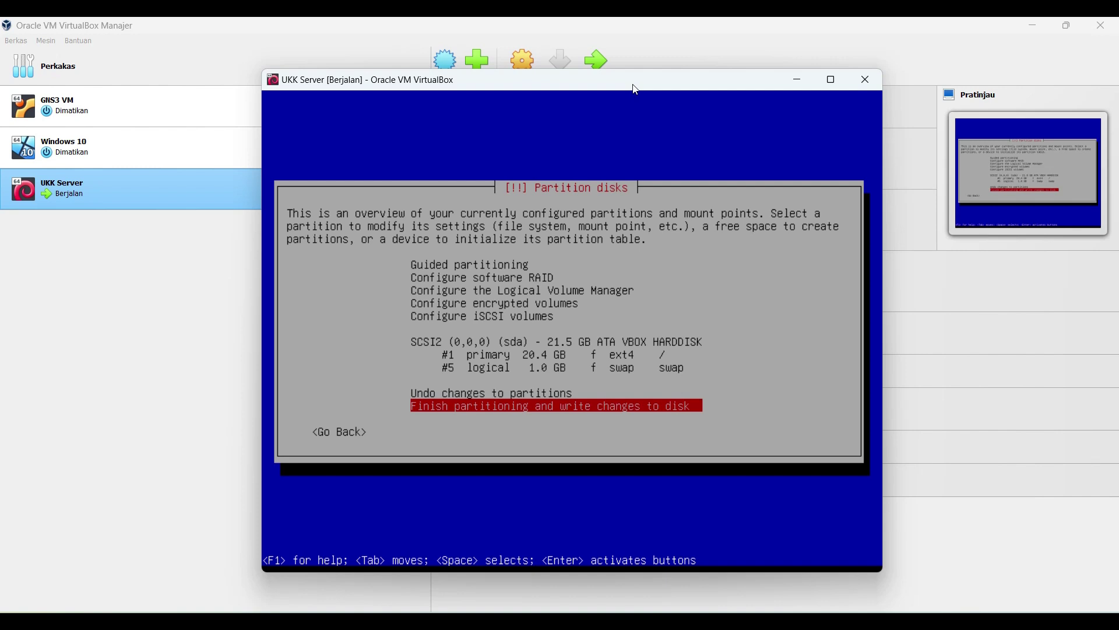
key("Up")
key("Down")
key("Return")
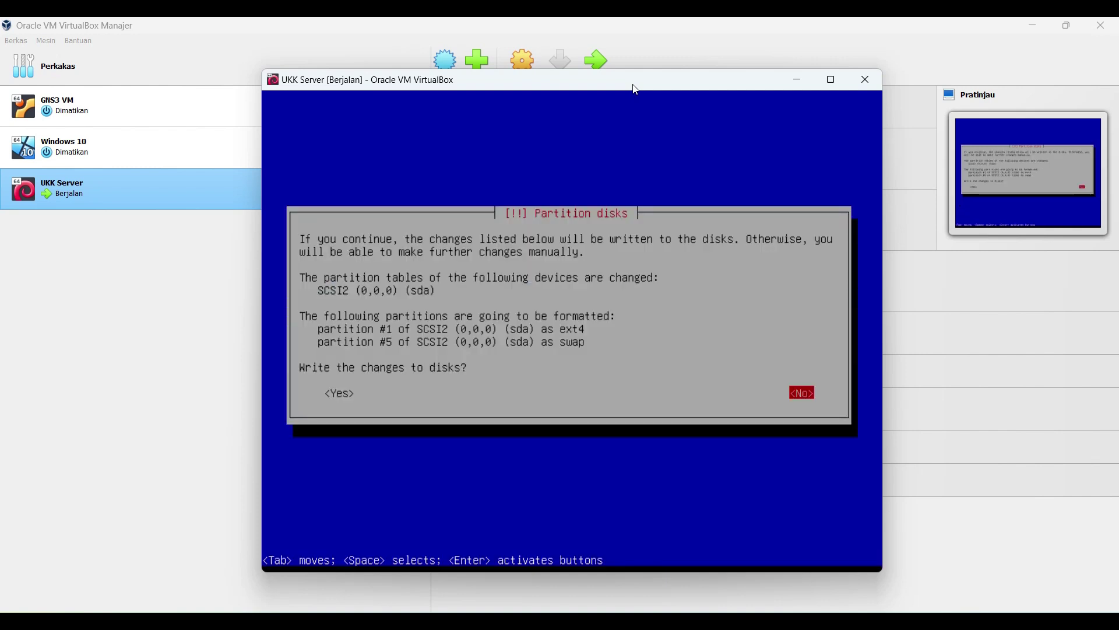
key("Tab")
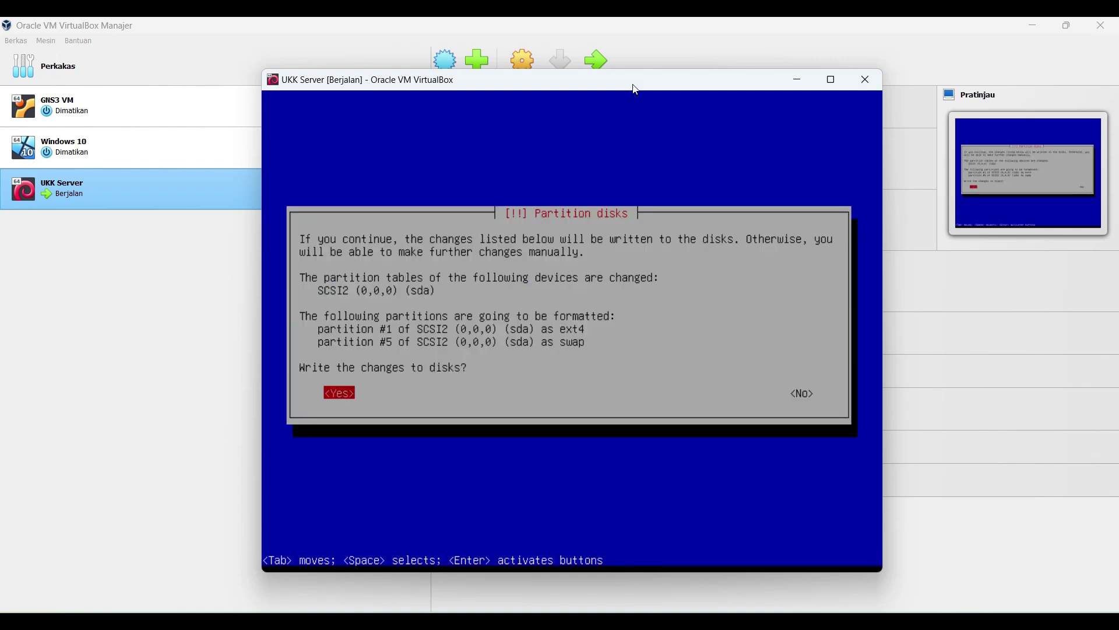
key("Return")
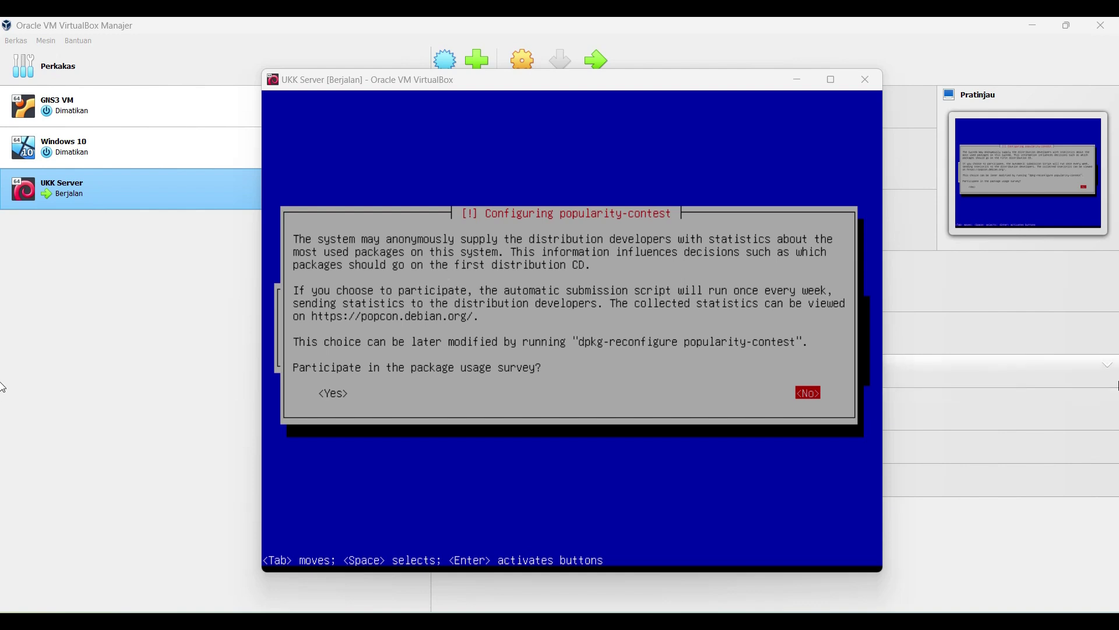
Step: Decline the popularity-contest survey and accept the software selection (GNOME, web server, standard utilities) to start installing
left_click(894, 379)
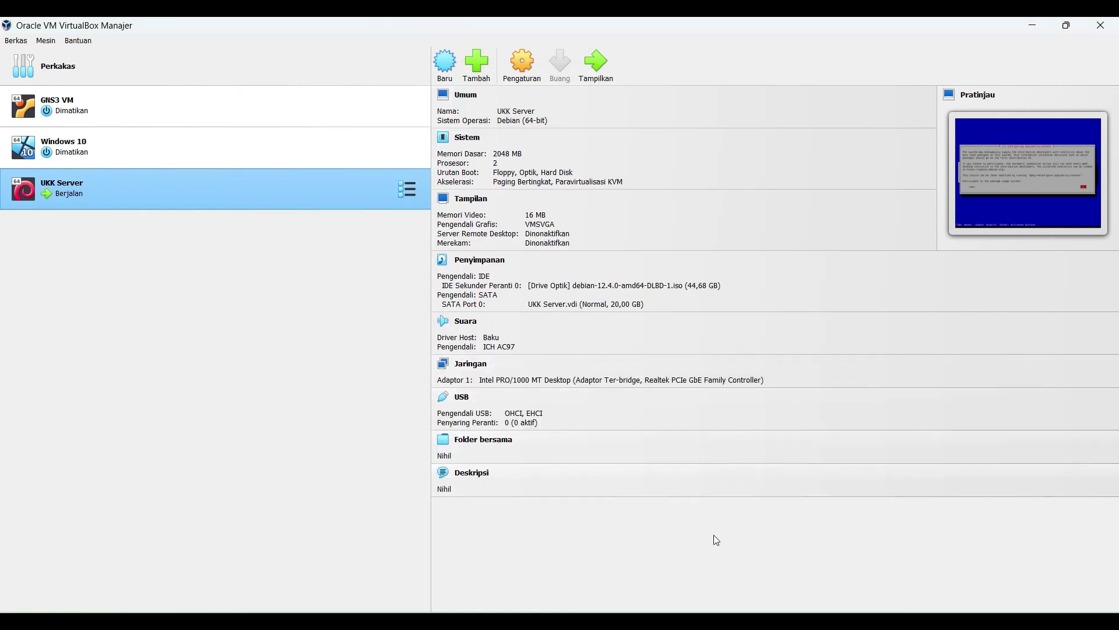
key("alt+Tab")
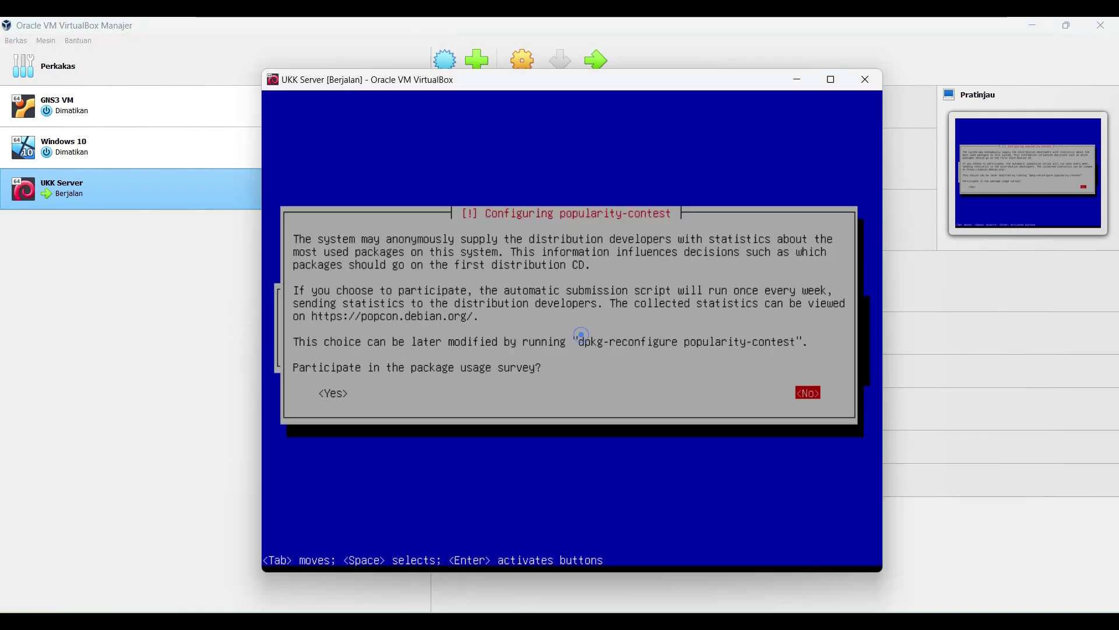
key("Return")
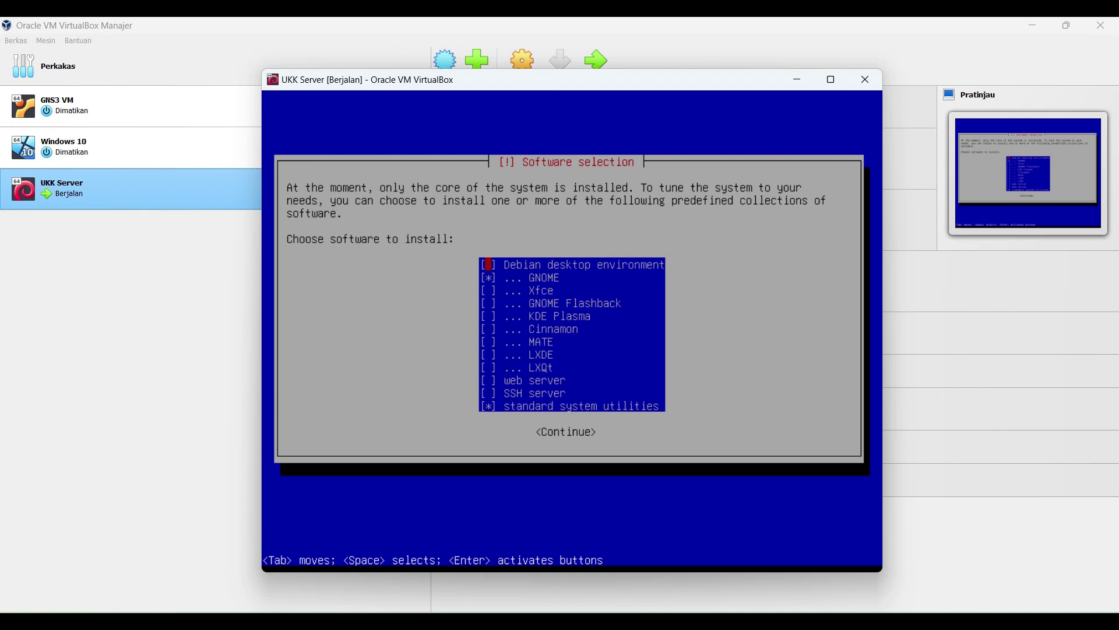
key("Down")
key("Down")
key("Down")
key("Down")
key("Down")
key("Down")
key("Down")
key("Down")
key("Down")
key("Down")
key("Down")
key("Up")
key("Up")
key("Down")
key("Down")
key("Return")
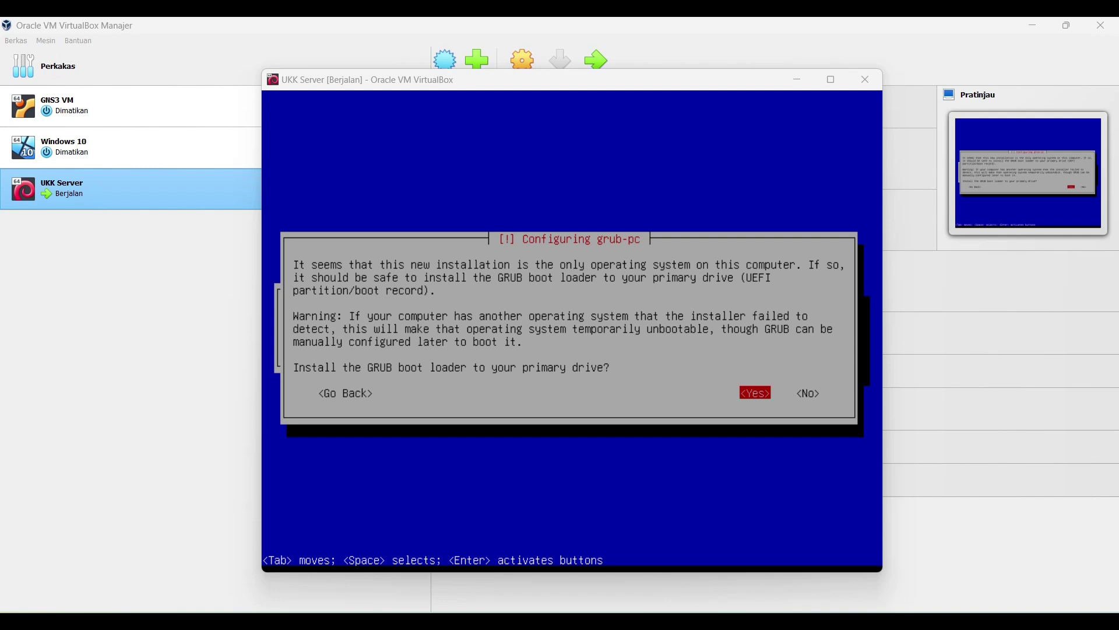
Step: Agree to install GRUB on the primary drive and choose /dev/sda as the boot device
left_click(400, 82)
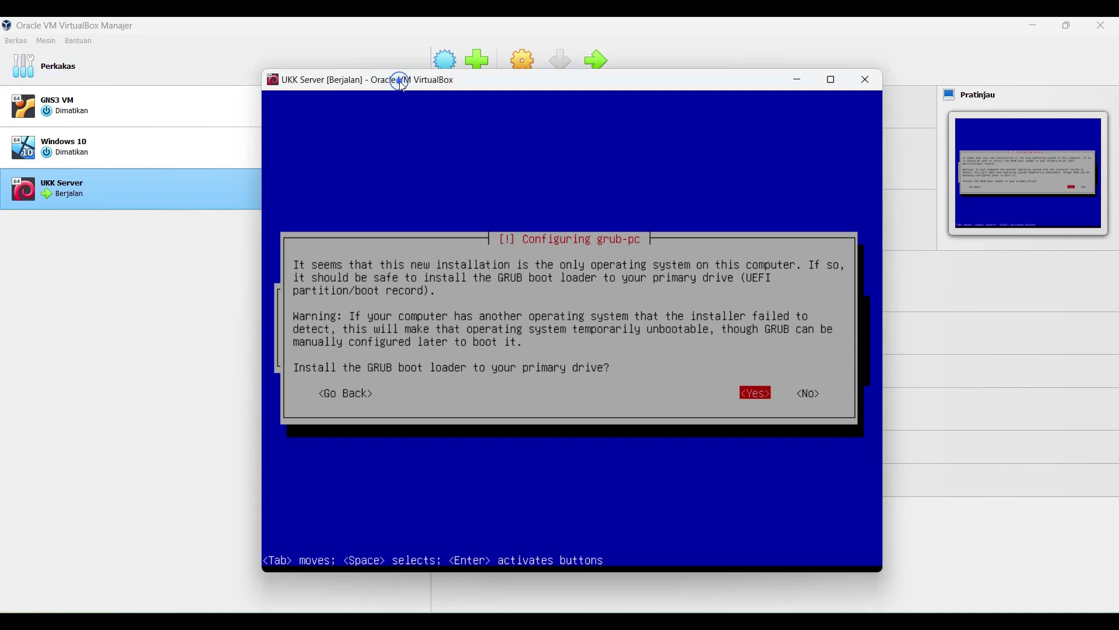
key("Return")
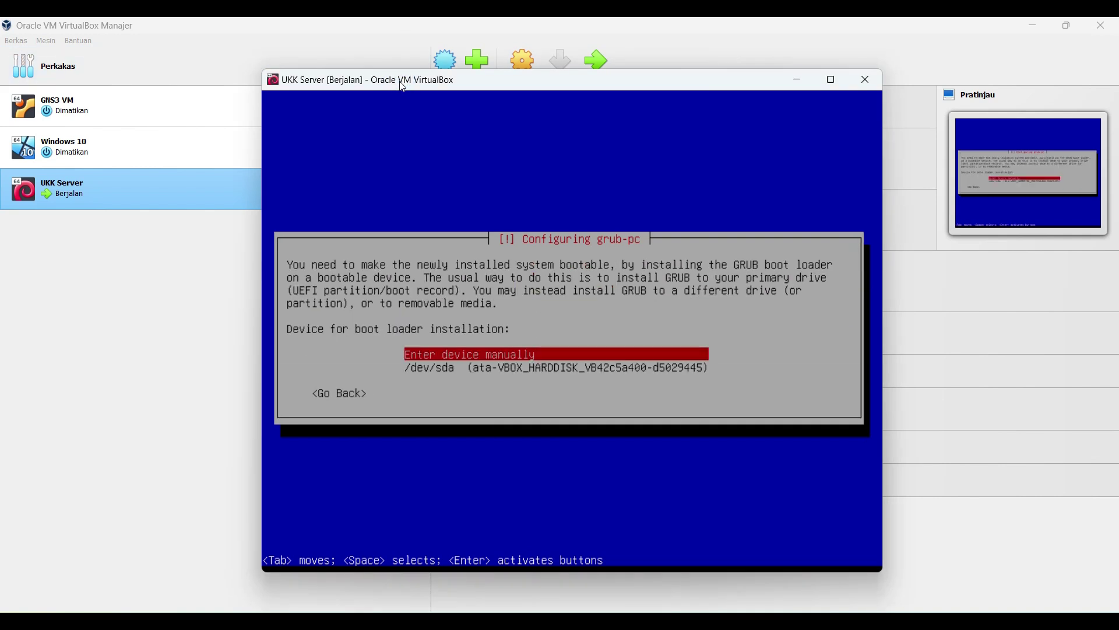
key("Down")
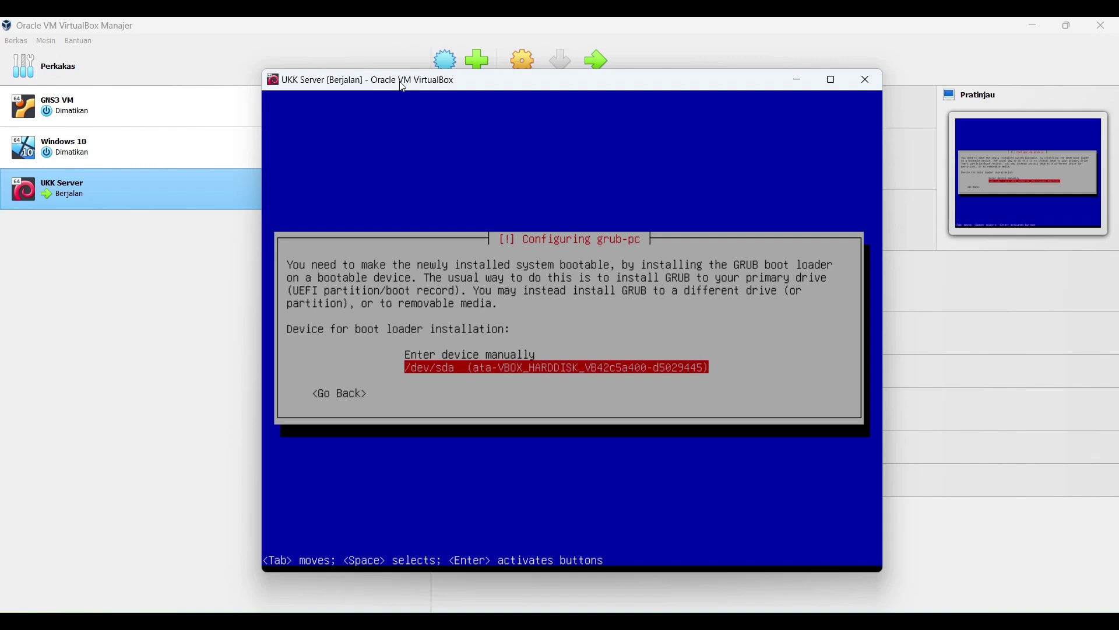
key("Return")
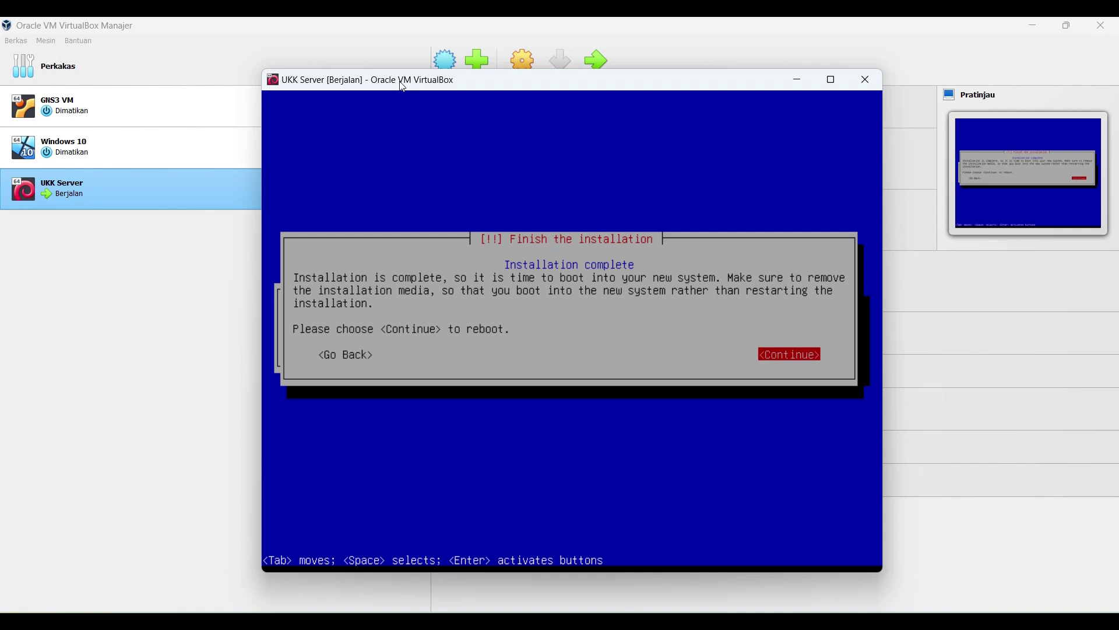
Step: Reboot into the installed Debian system and log in as root at the console
key("Return")
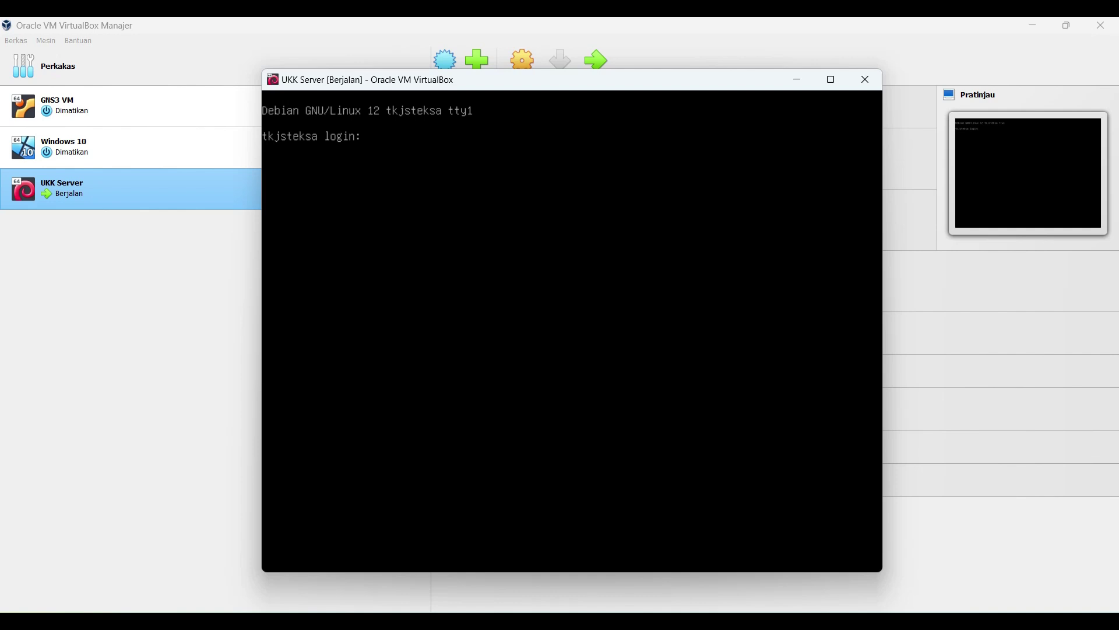
type("root")
key("Return")
key("Return")
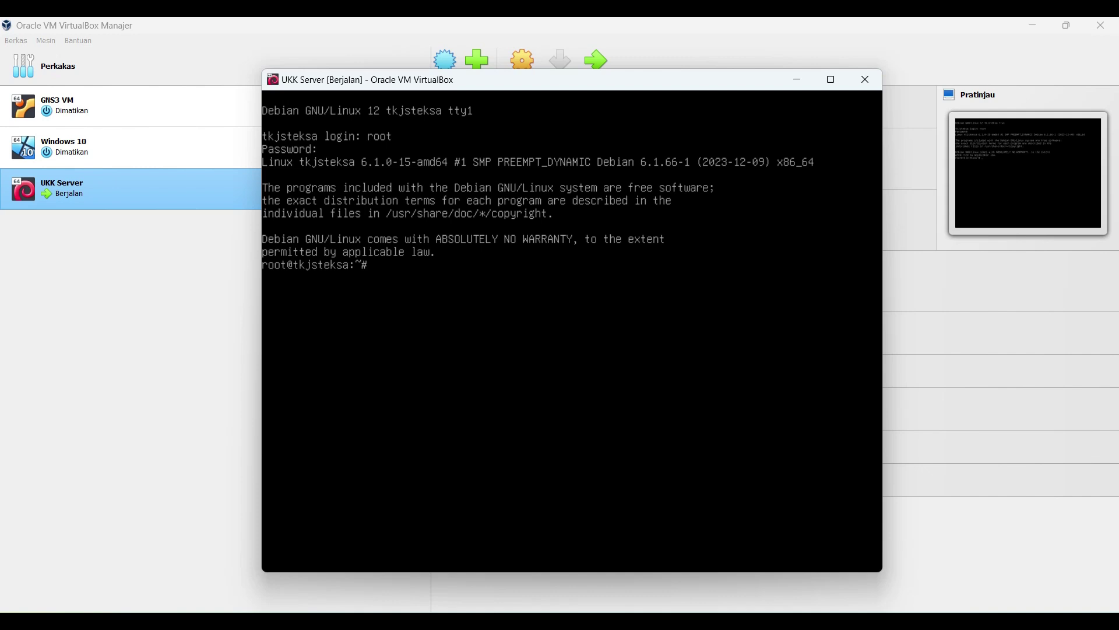
Step: Run 'ip a' to list the interfaces, then begin typing 'nano /etc/network'
type("ip")
type(" a")
key("Return")
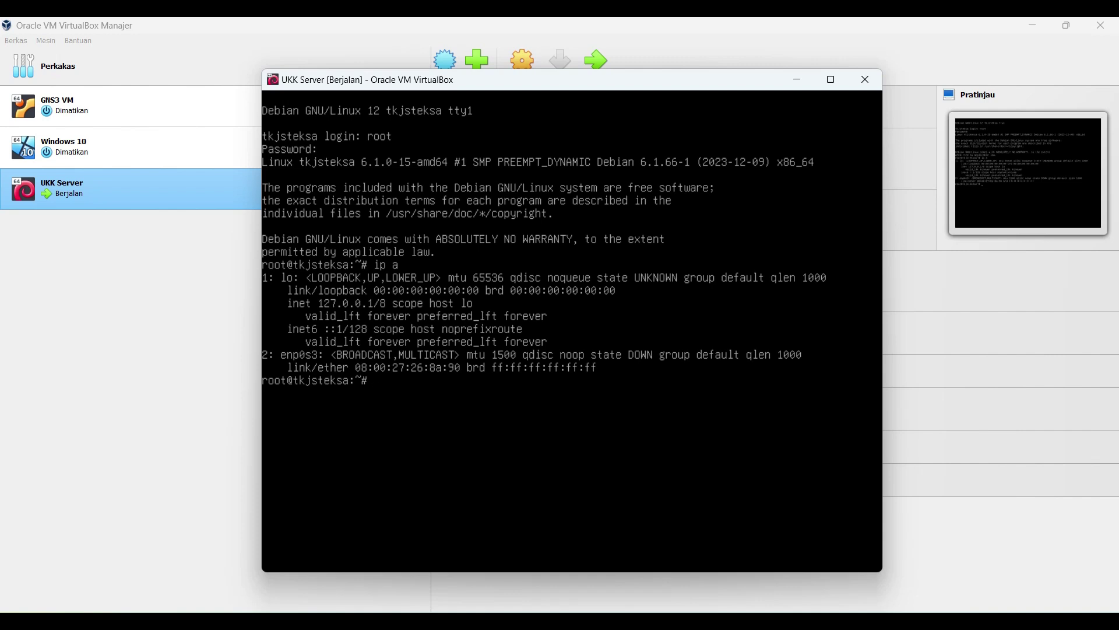
type("nano /etc/net")
key("BackSpace")
key("BackSpace")
key("BackSpace")
Step: Open /etc/network/interfaces in nano
type("net")
key("Tab")
type("in")
key("Tab")
key("Return")
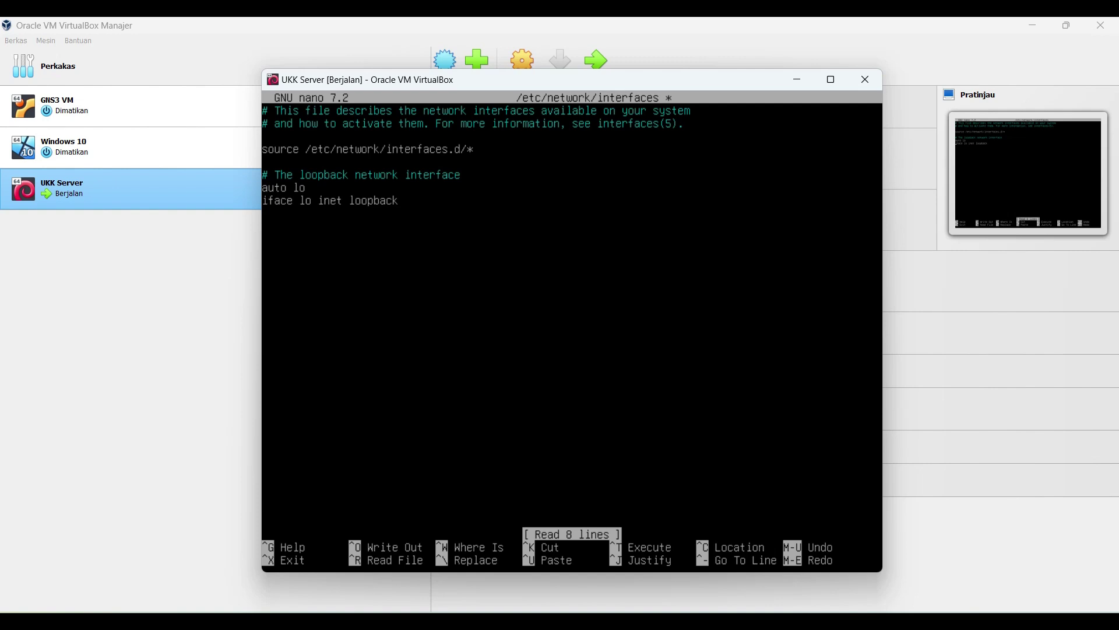
Step: Add 'auto enp0s3', 'iface enp0s3 inet static' and an indented 'address 10.10.1.194/29' line
type("auto enp0s")
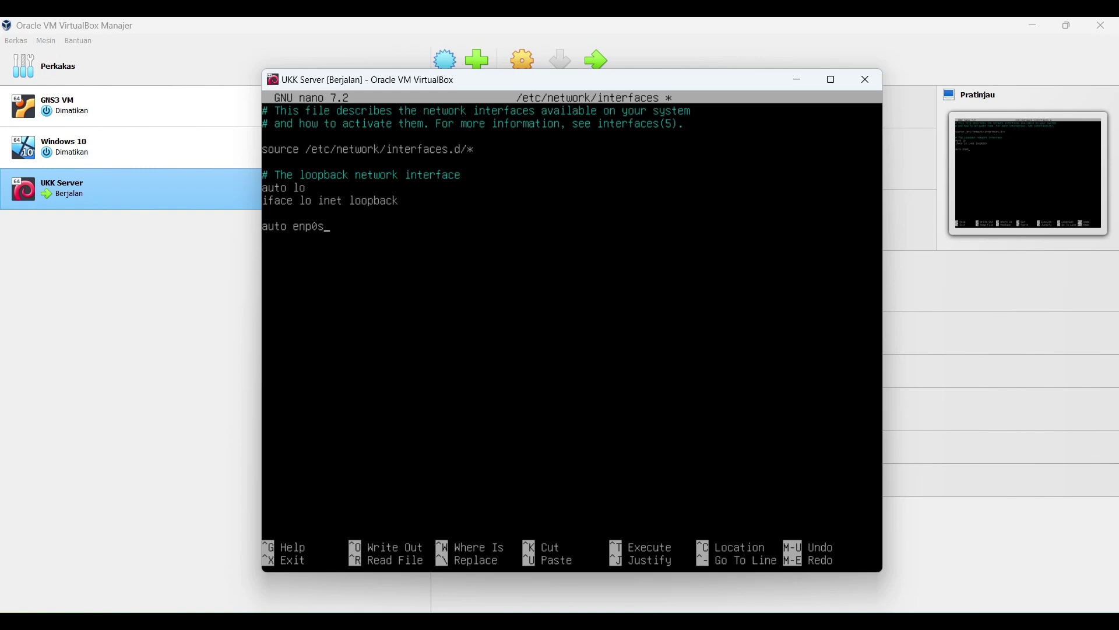
type("3")
key("Return")
type("iface enp0s3 inet static")
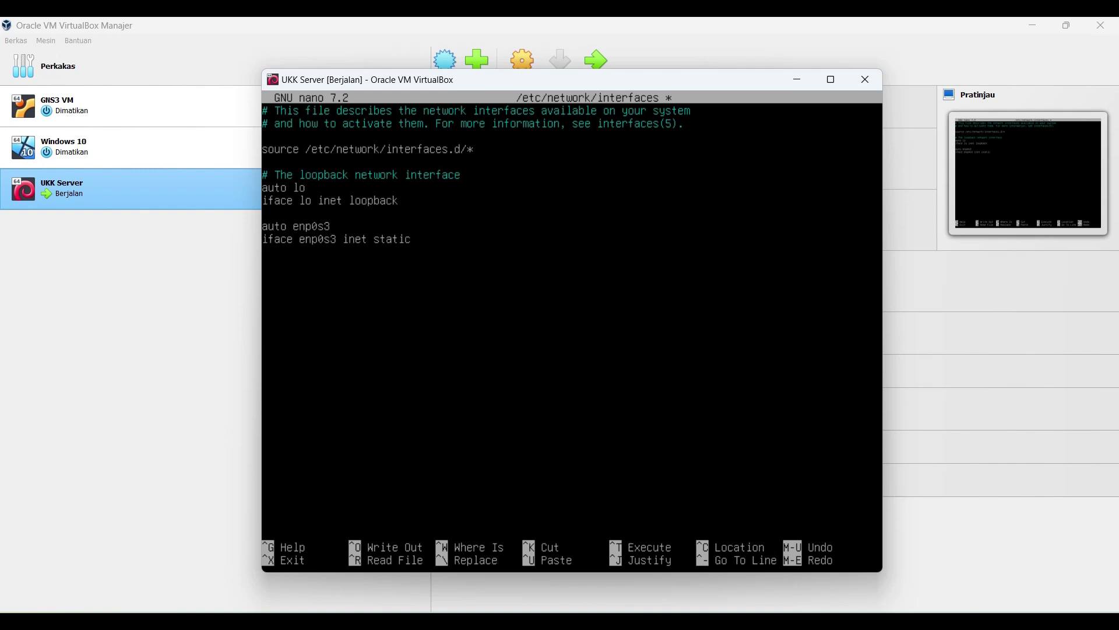
key("Return")
key("Tab")
type("address 10.10.1.194/29")
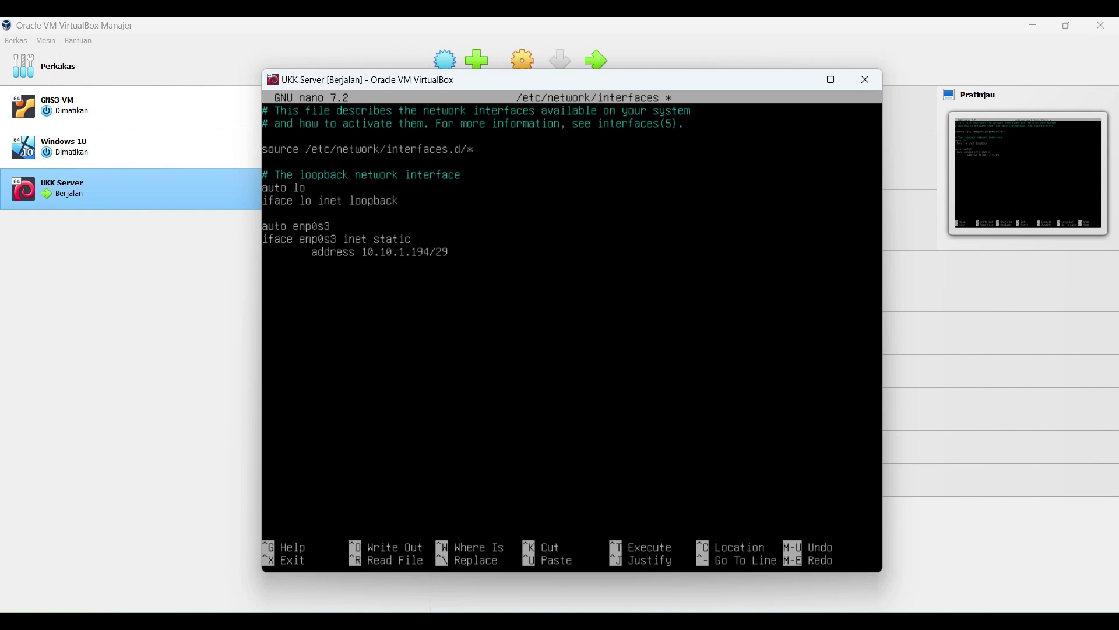
Step: Start a new line after the address and bring up the Visio topology diagram for reference
key("Return")
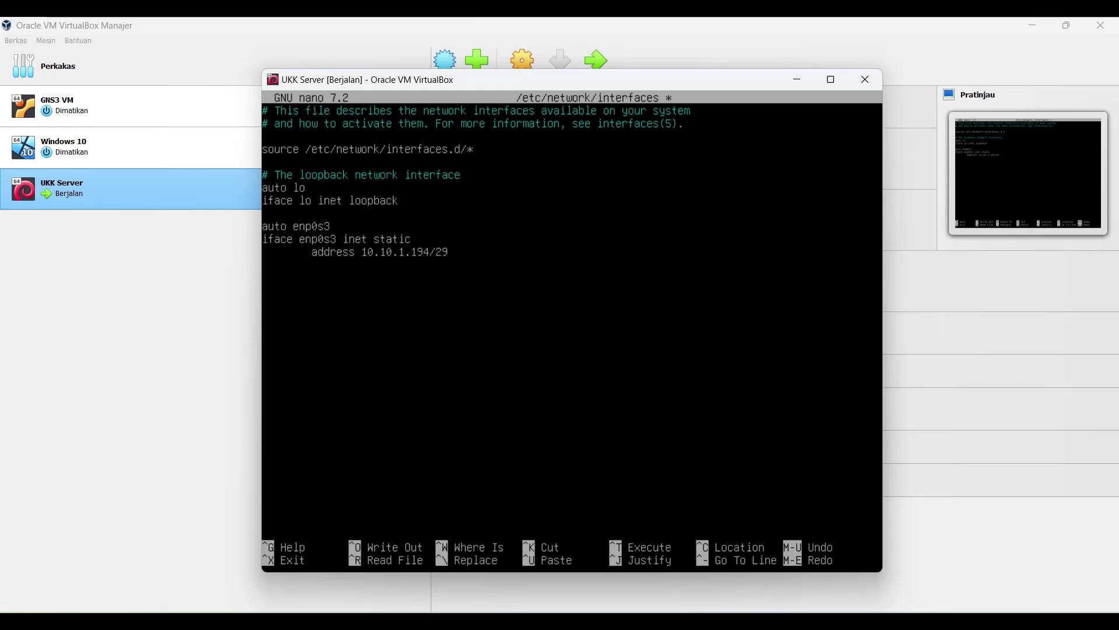
left_click(637, 621)
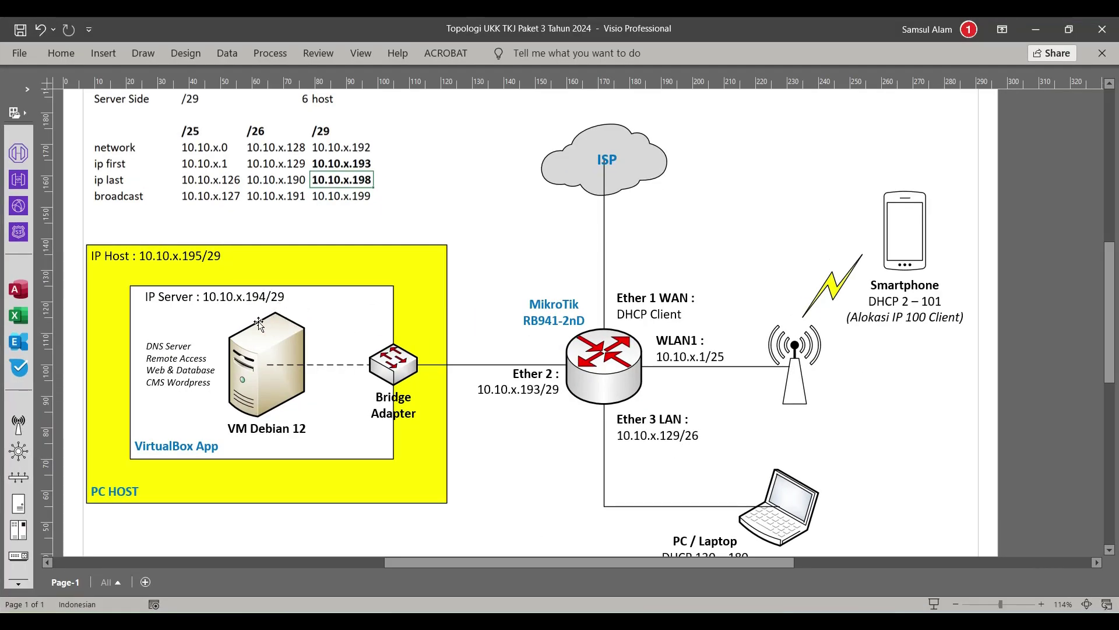
Step: Add 'gateway 10.10.1.193' under enp0s3, cross-checking it against the Visio topology diagram
left_click(1036, 29)
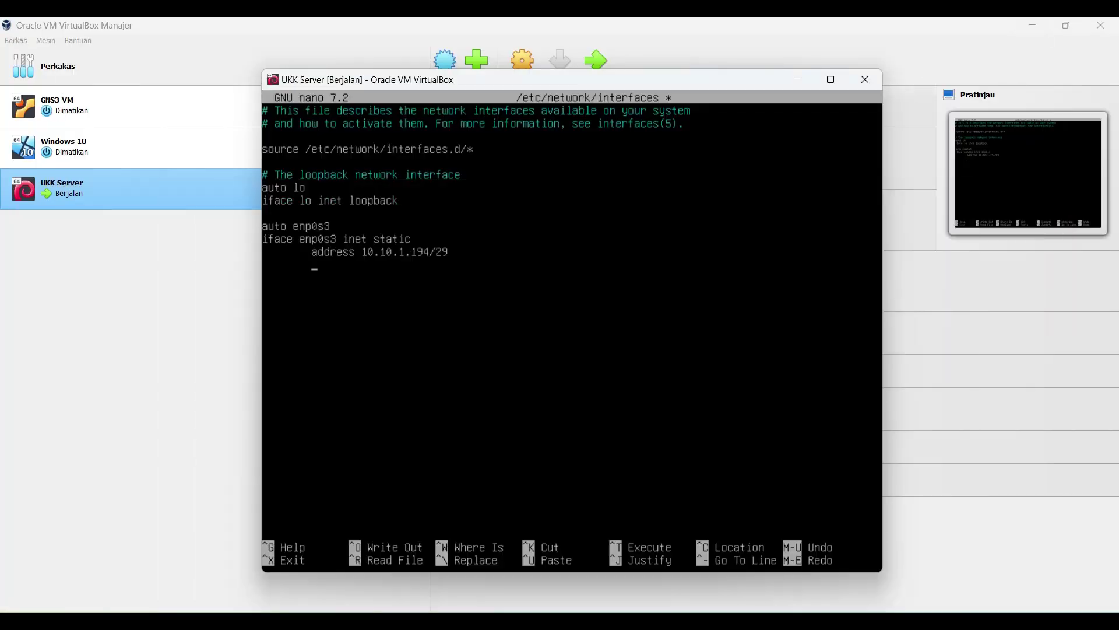
left_click(398, 274)
type("gateway 10.10.1.193")
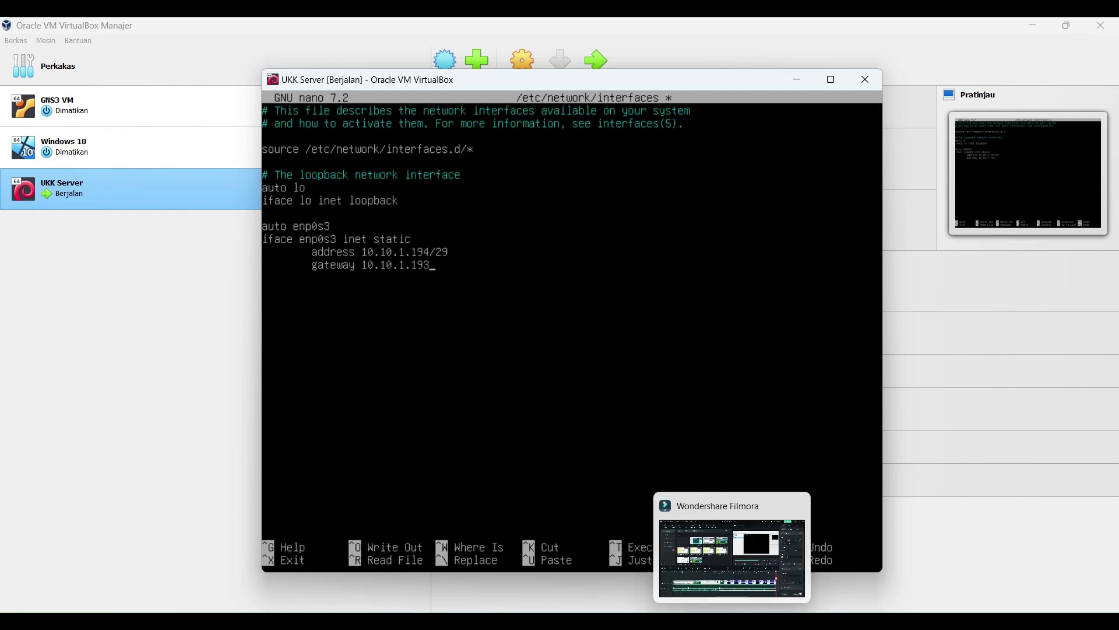
mouse_move(763, 620)
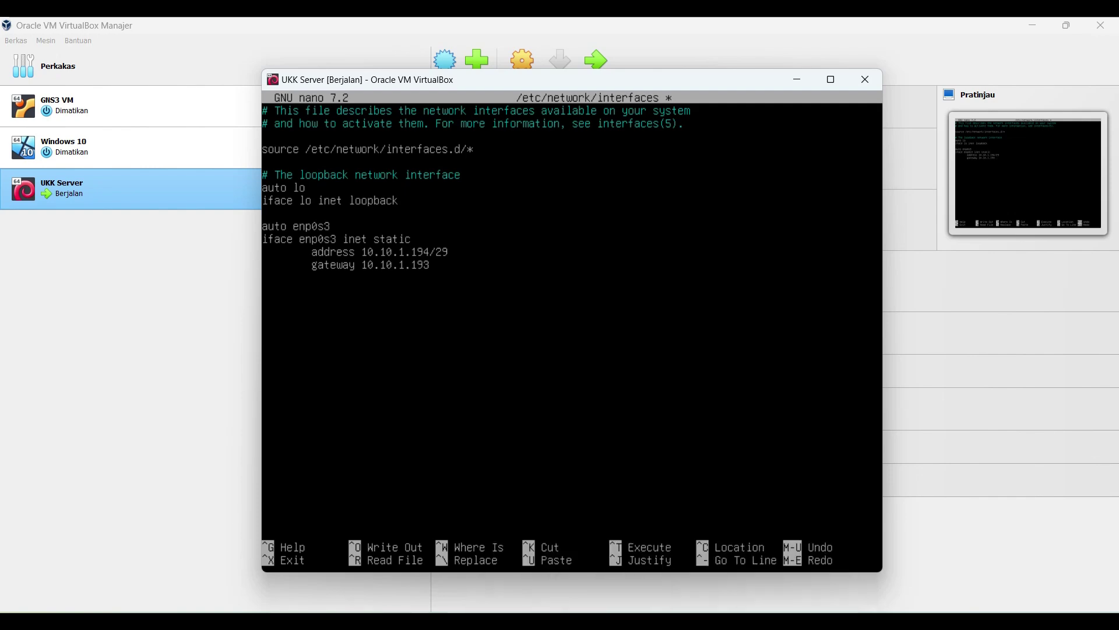
left_click(723, 621)
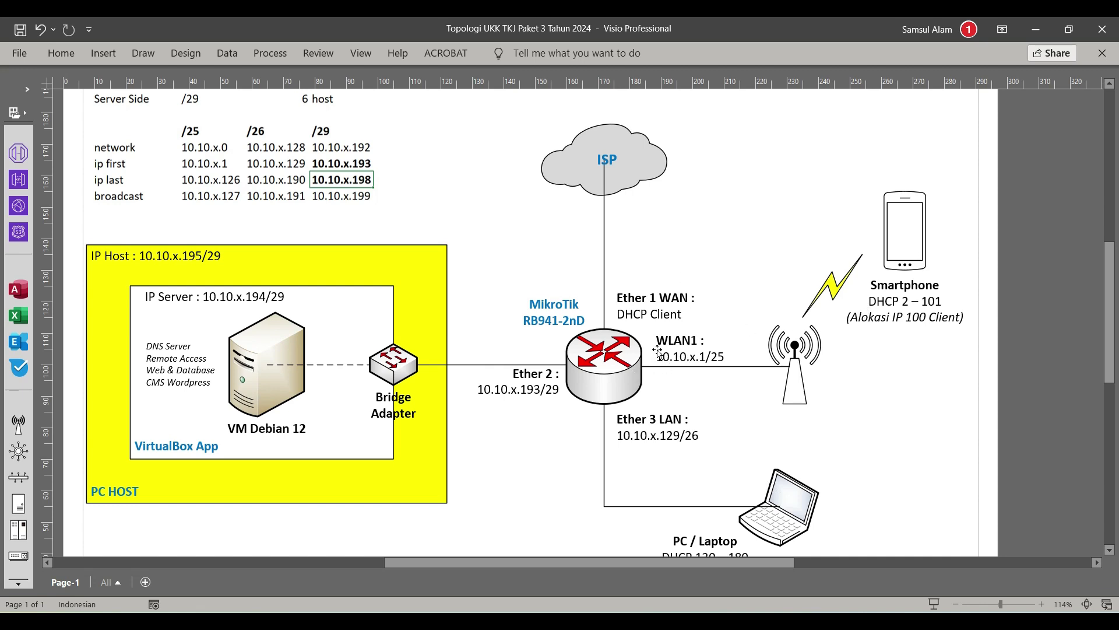
left_click(1044, 32)
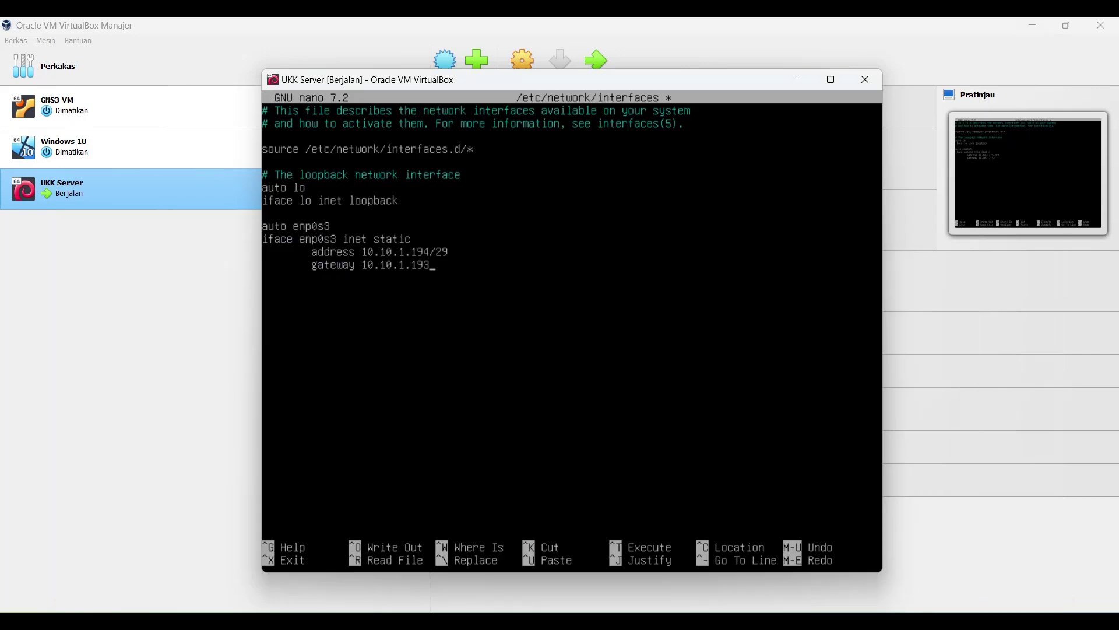
left_click(416, 231)
Step: Save the interfaces file and run '/etc/init.d/networking restart' to apply the static address
key("ctrl+x")
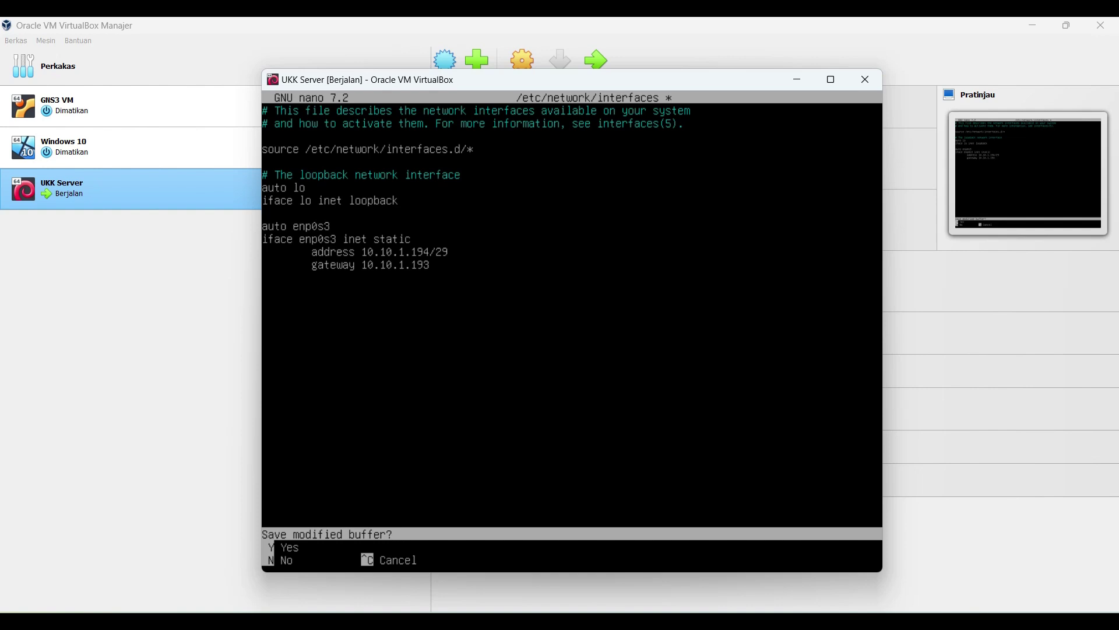
key("y")
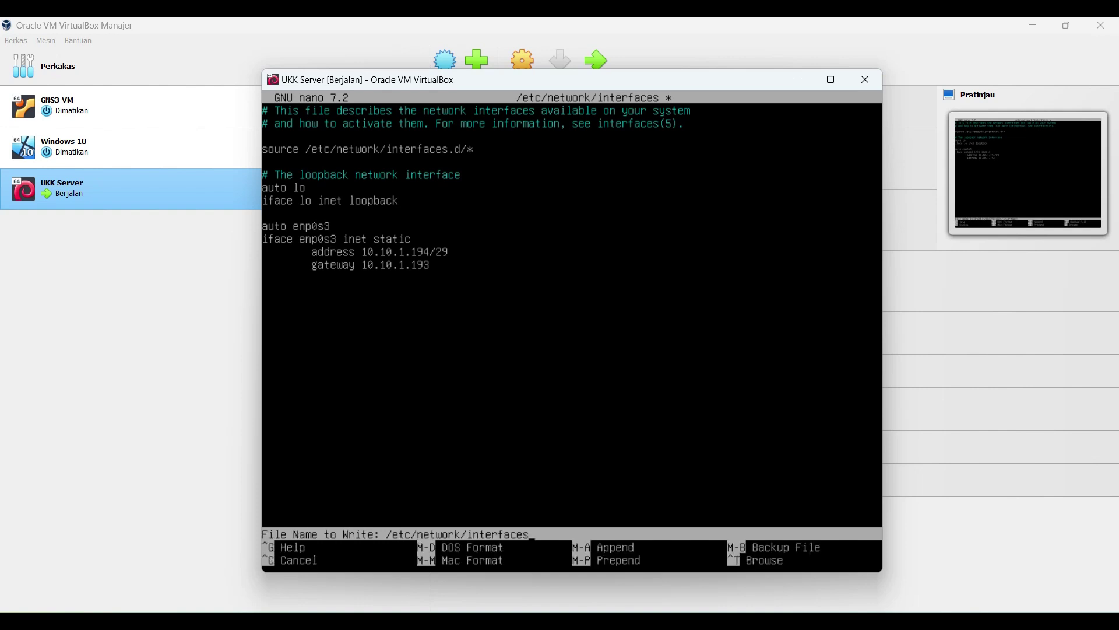
key("Return")
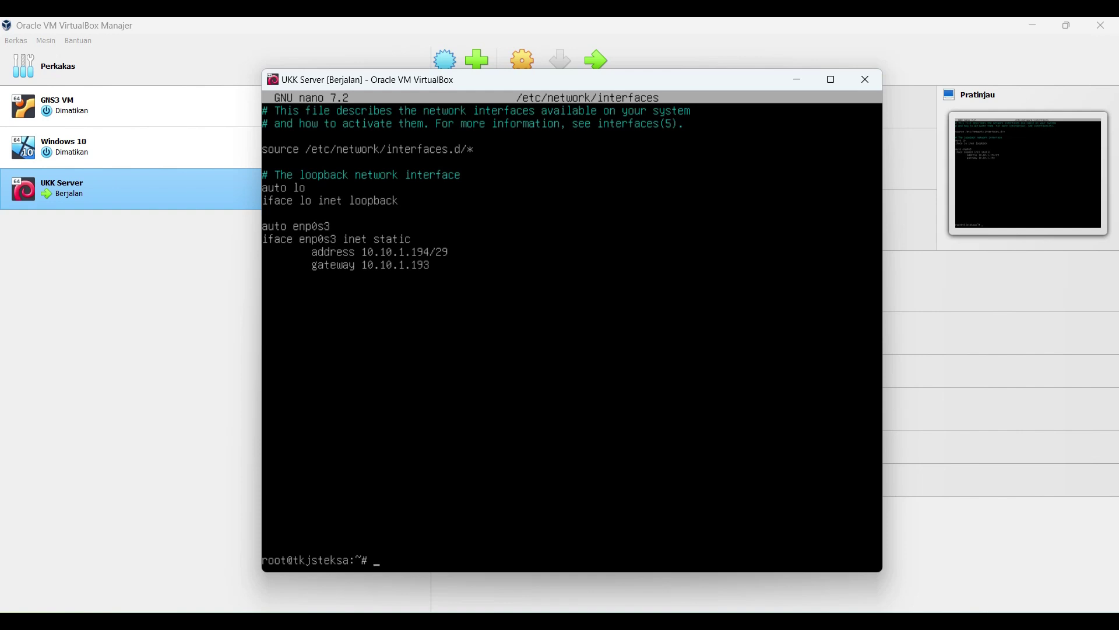
type("/etc/init.d/netw")
key("Tab")
type("restart")
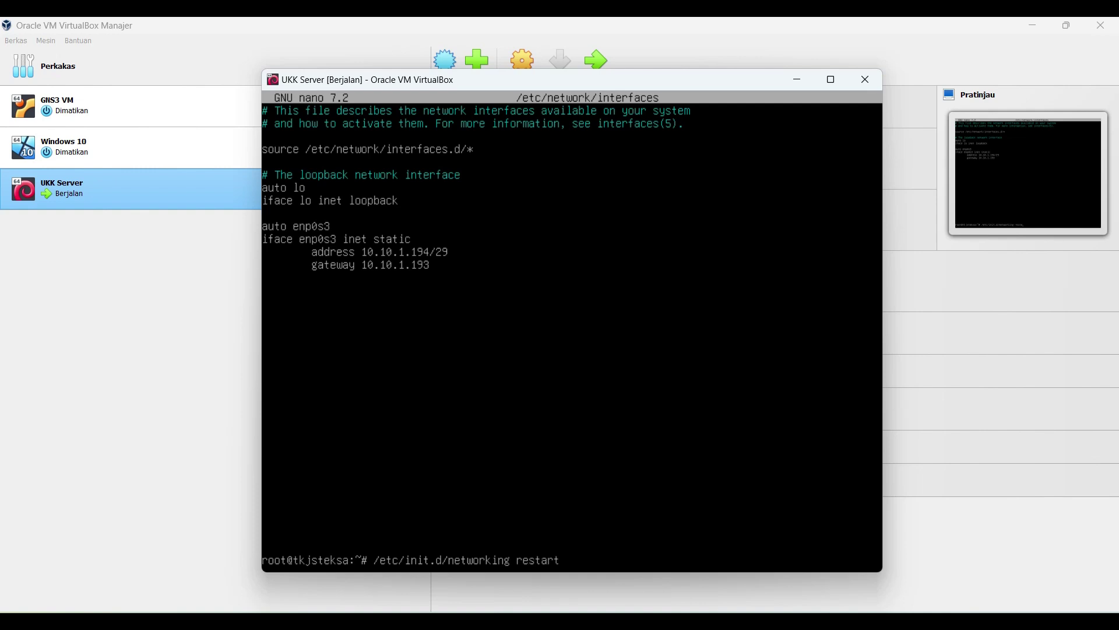
key("Return")
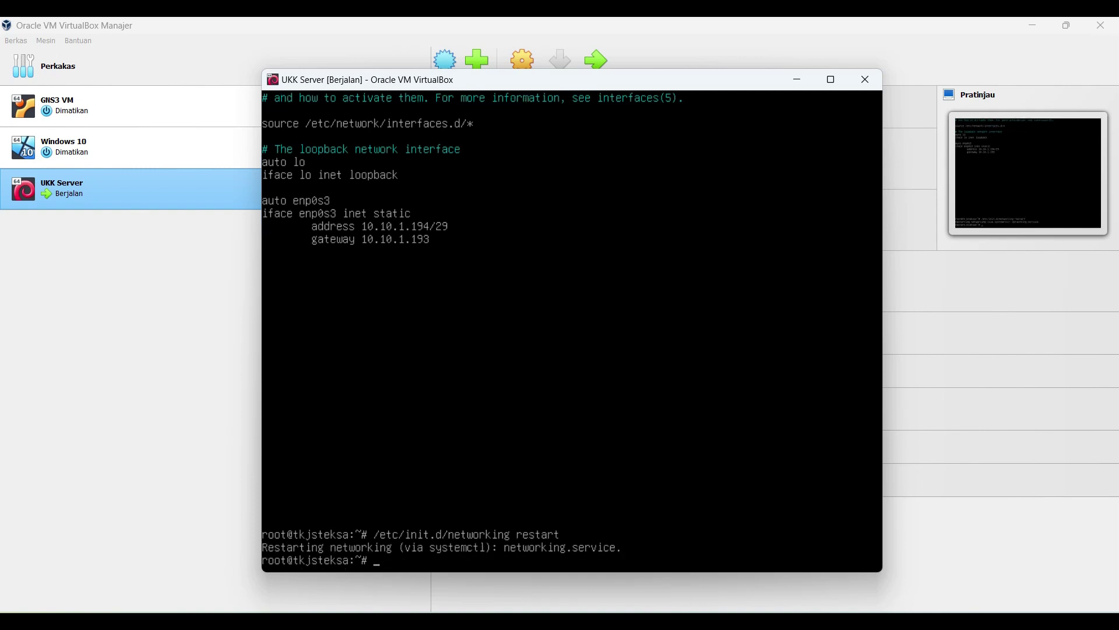
Step: Ping the gateway 10.10.1.193 and stop it to see the 0% loss statistics
type("ping")
type("10.10.1.193")
key("Return")
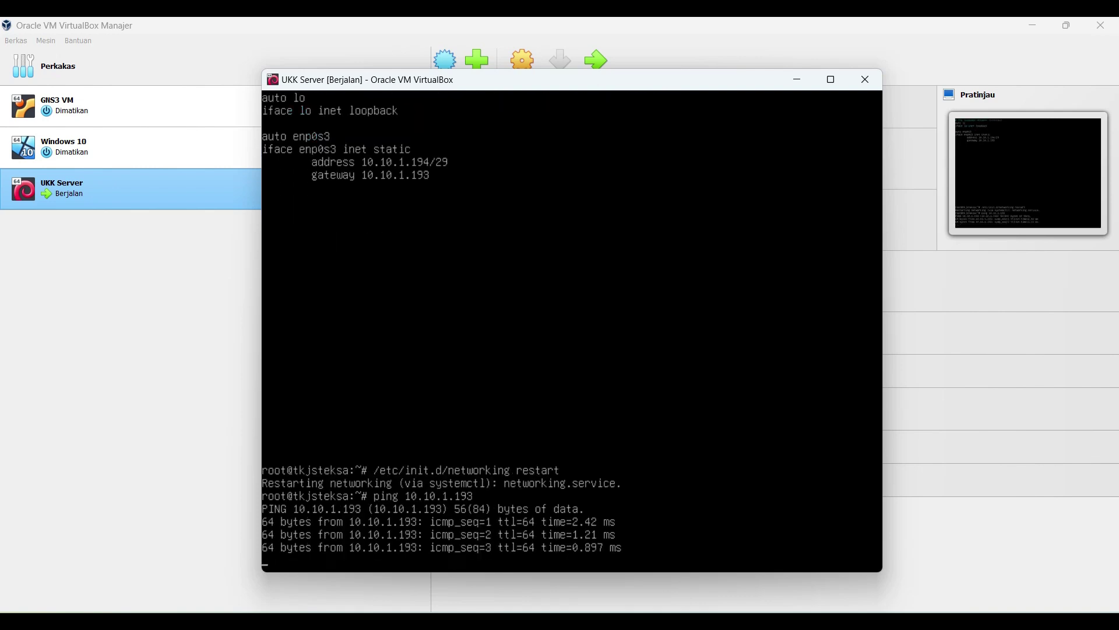
key("ctrl+c")
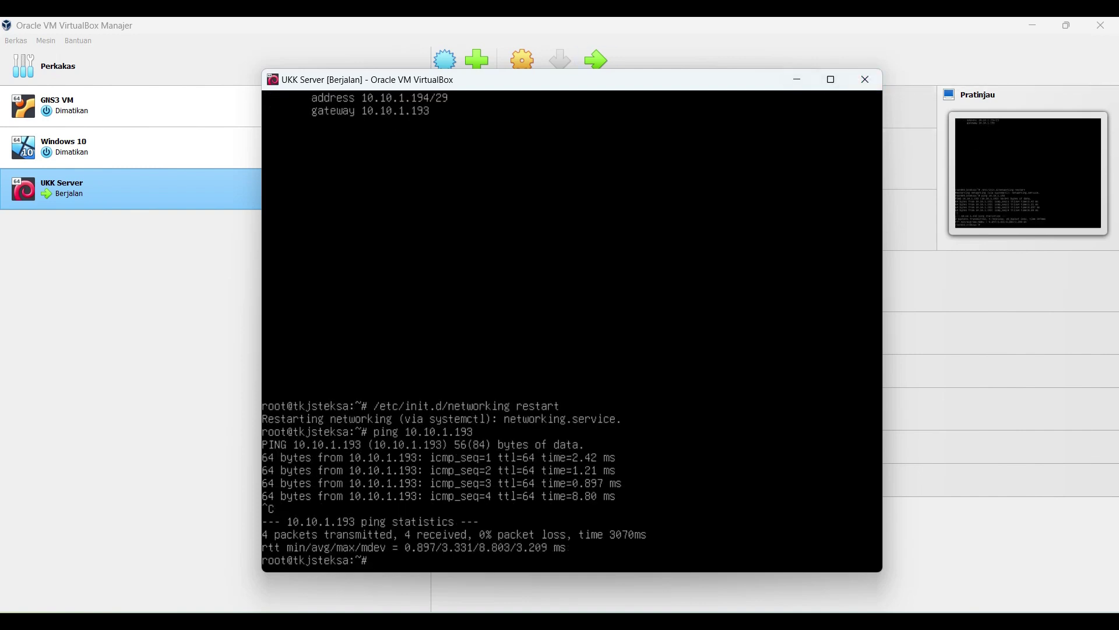
Step: Close the leftover Network Connections window and open File Explorer on the host
mouse_move(694, 569)
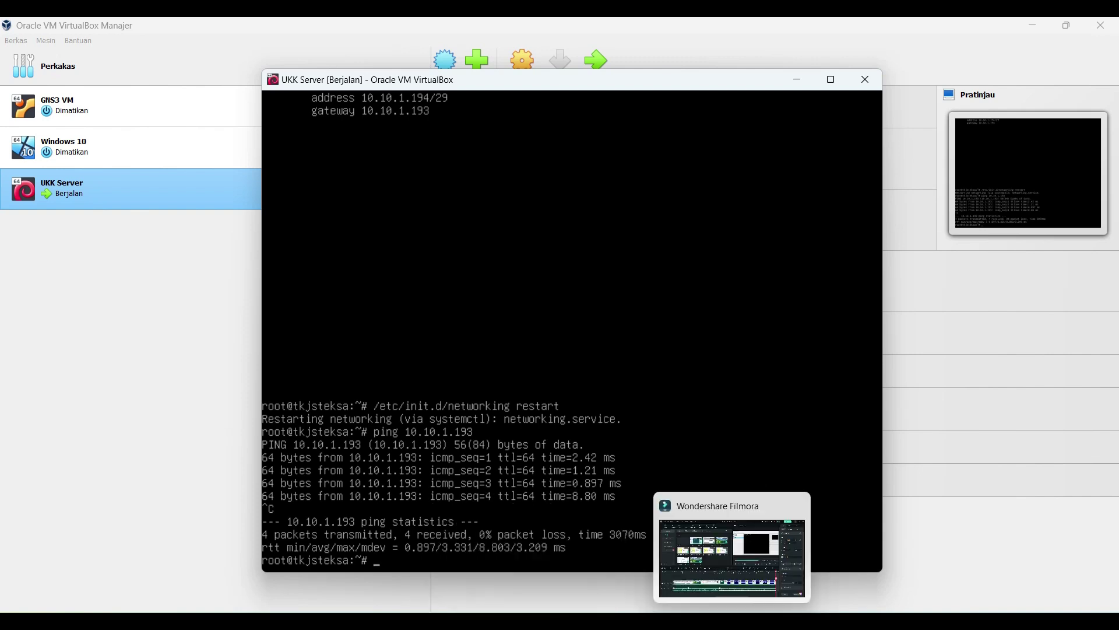
left_click(765, 517)
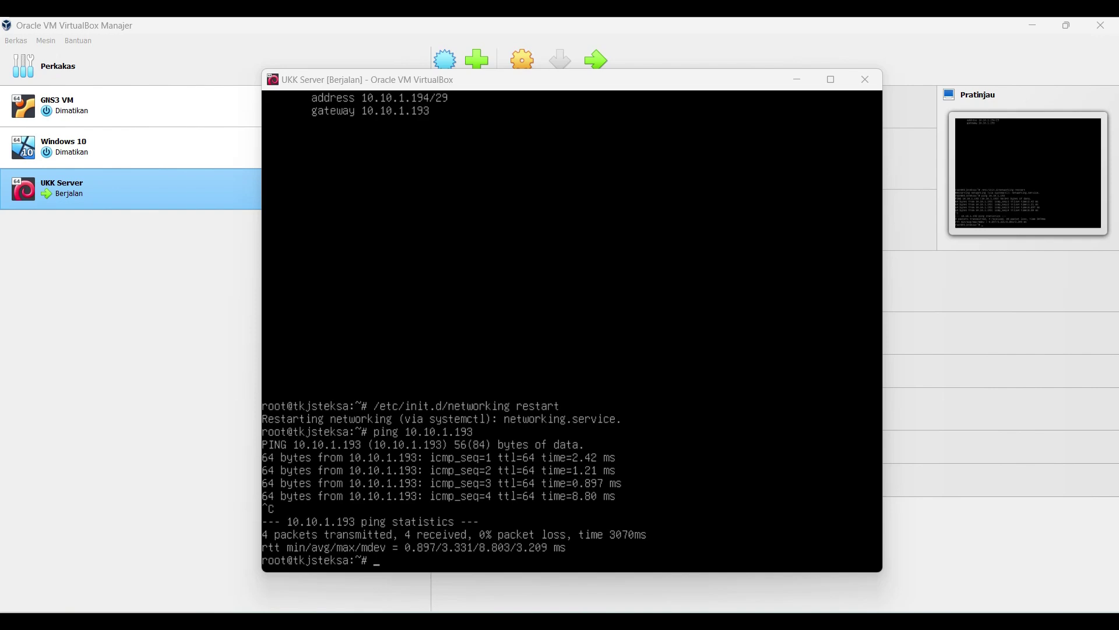
key("super+e")
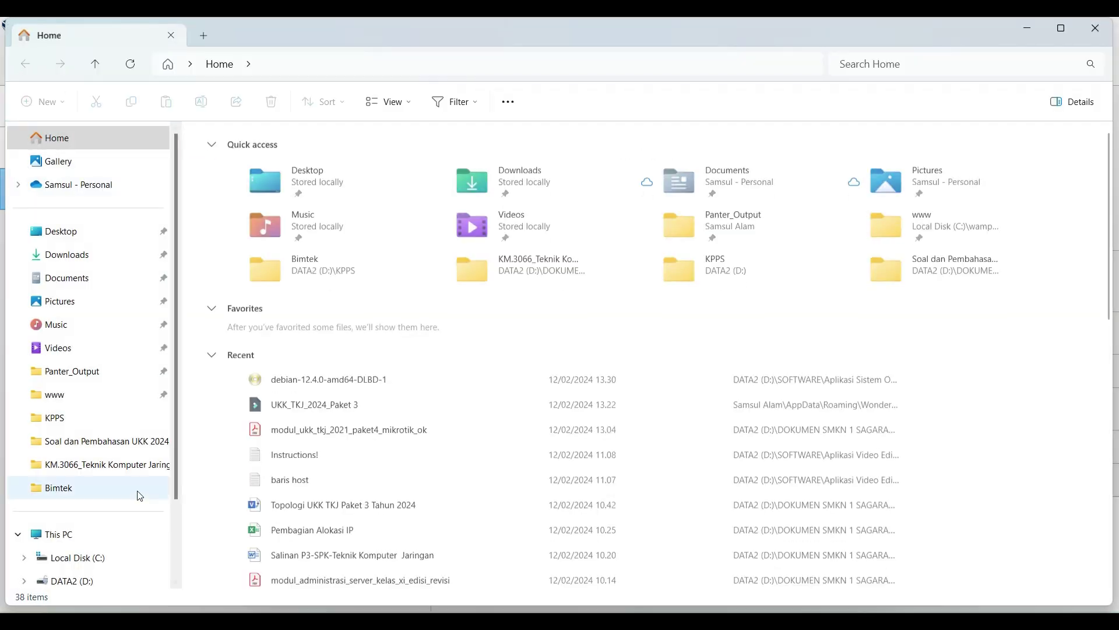
Step: Open the Network and Sharing Center from the Network location and go to the adapter list
scroll(75, 554, "down", 2)
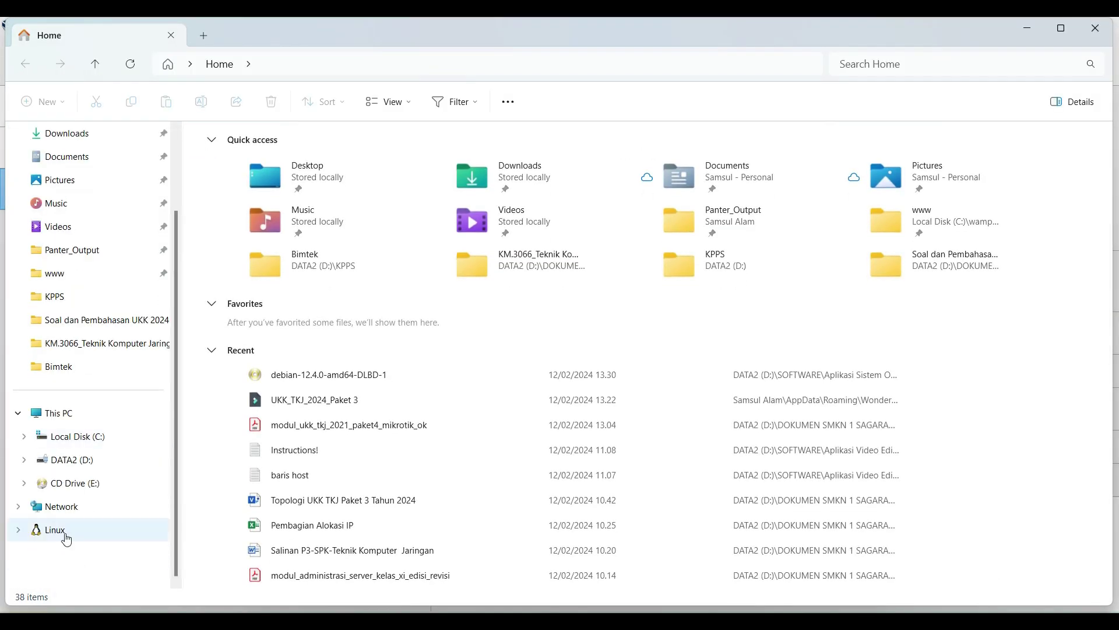
right_click(67, 517)
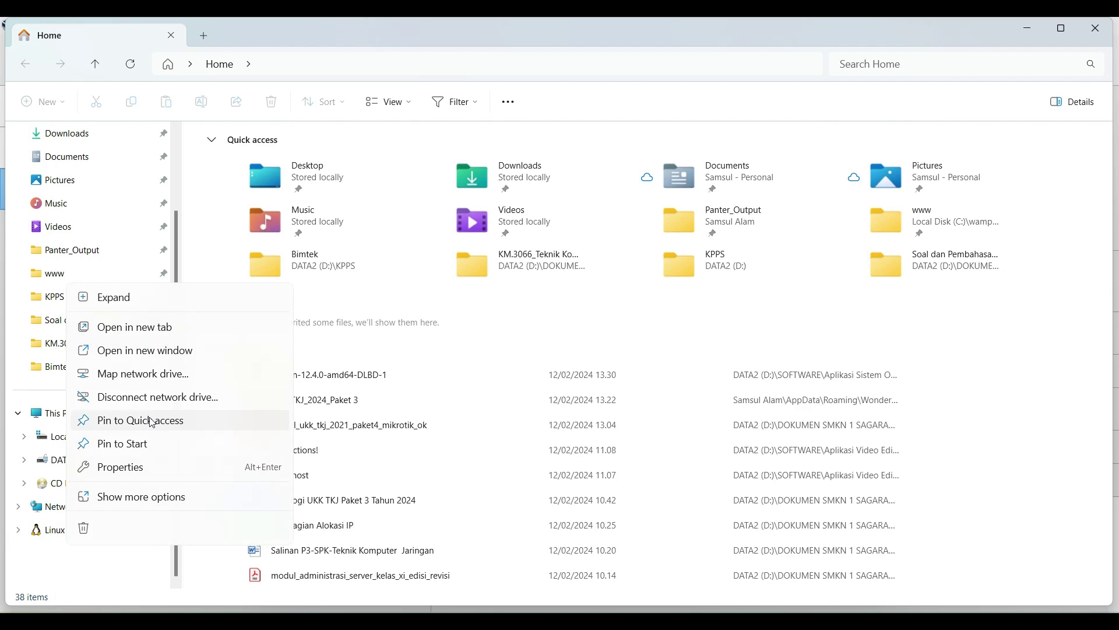
left_click(137, 466)
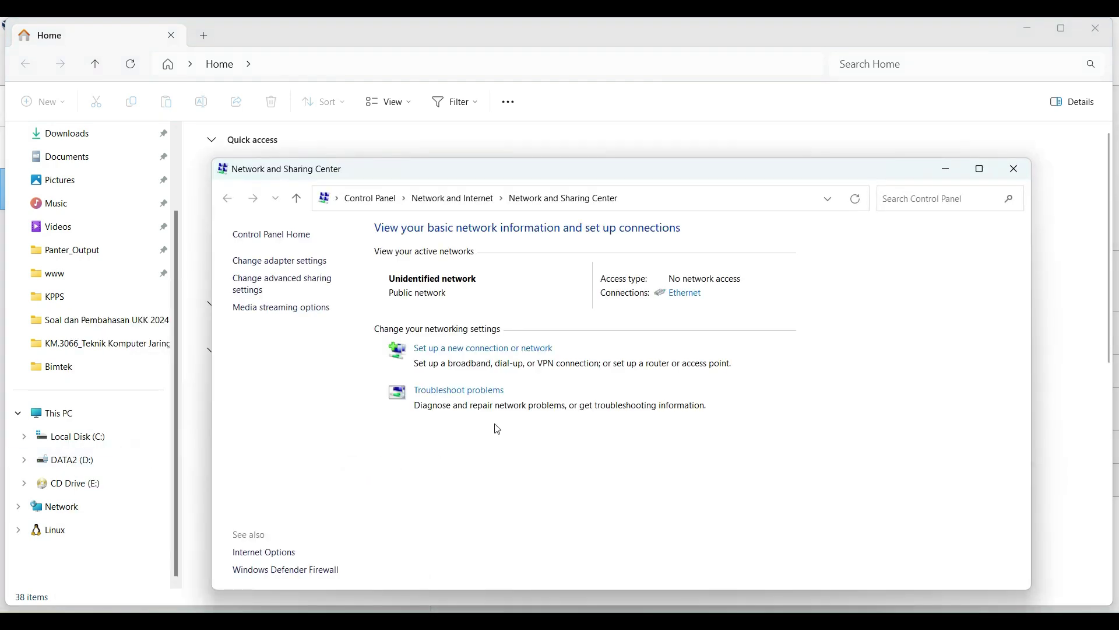
left_click(979, 169)
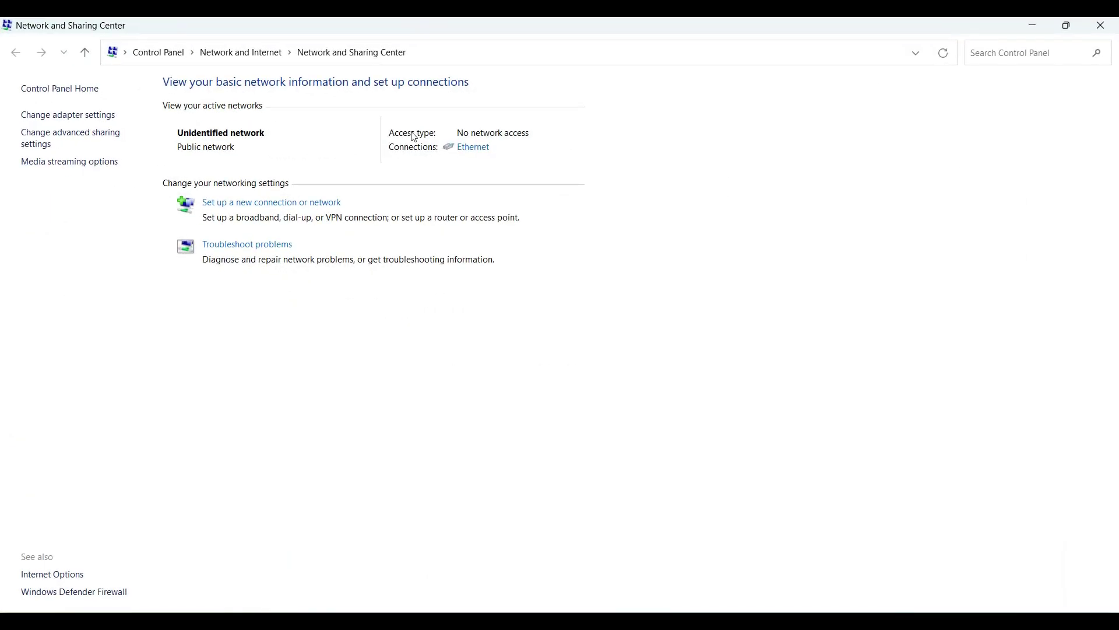
left_click(100, 117)
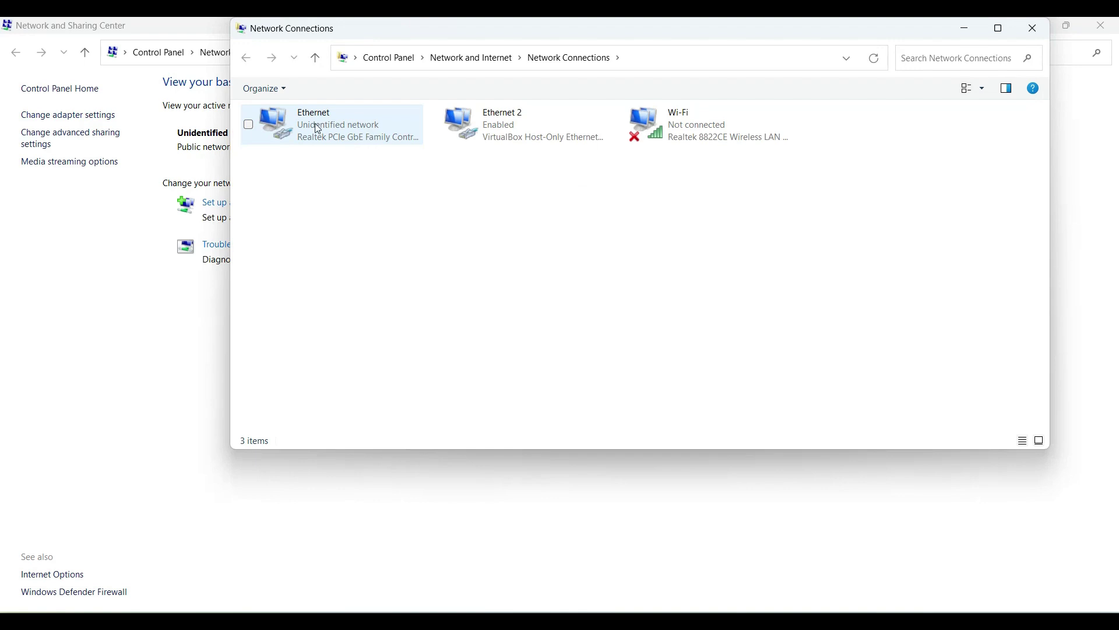
Step: Open the Ethernet adapter's IPv4 properties and select 'Use the following IP address'
left_click(338, 119)
right_click(338, 119)
left_click(380, 260)
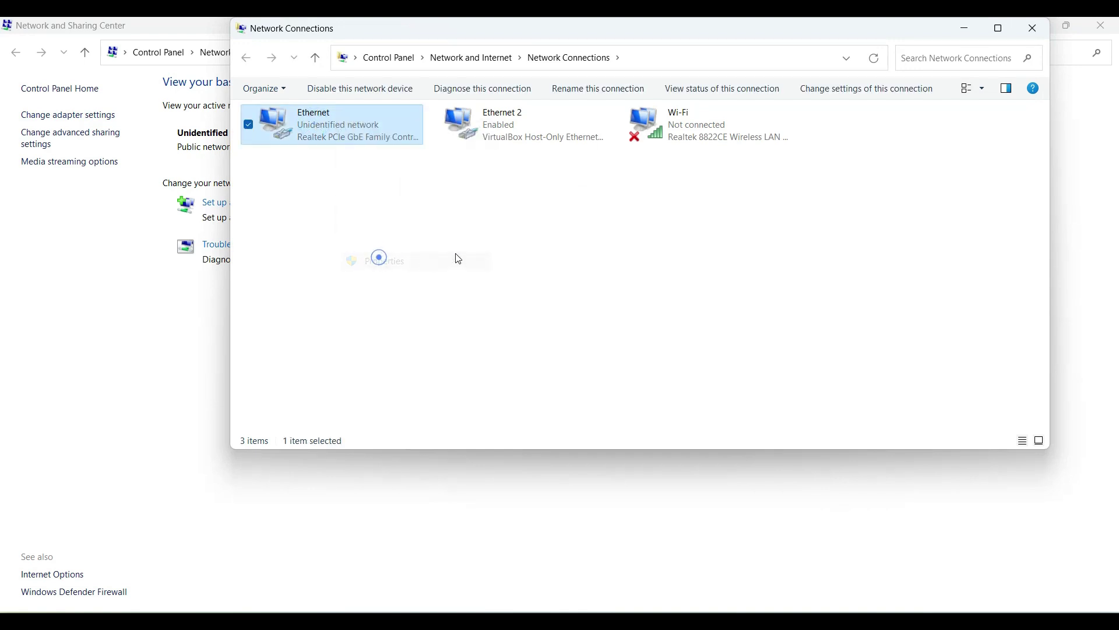
scroll(429, 273, "down", 1)
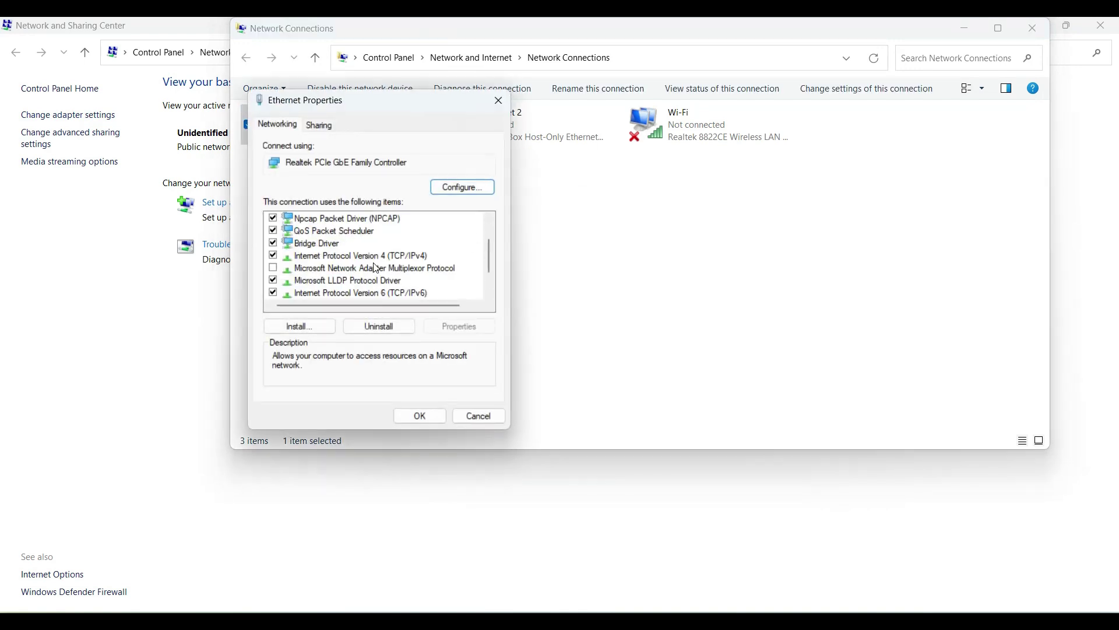
double_click(373, 256)
left_click_drag(378, 164, 460, 186)
left_click(408, 280)
left_click(489, 297)
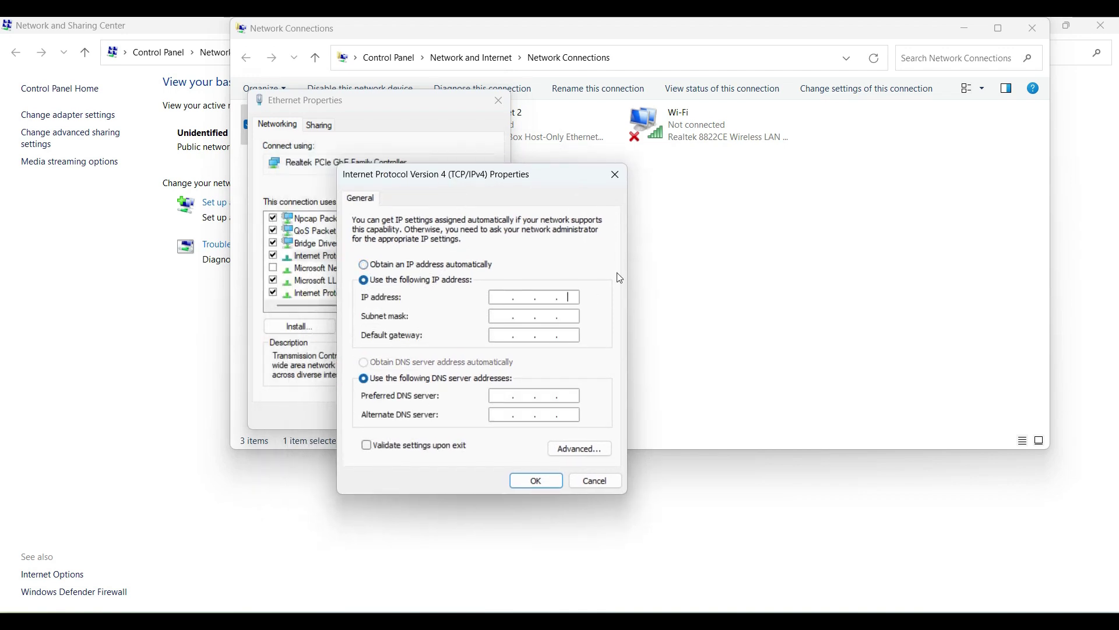
Step: Enter IP 10.10.1.195, mask 255.255.255.240, gateway 10.10.1.193 and preferred DNS 10.10.1.194
key("BackSpace")
key("BackSpace")
key("BackSpace")
type("10.10.1.195")
left_click(499, 317)
type(". 255 . 255 . 240")
left_click(521, 337)
type("10.10.")
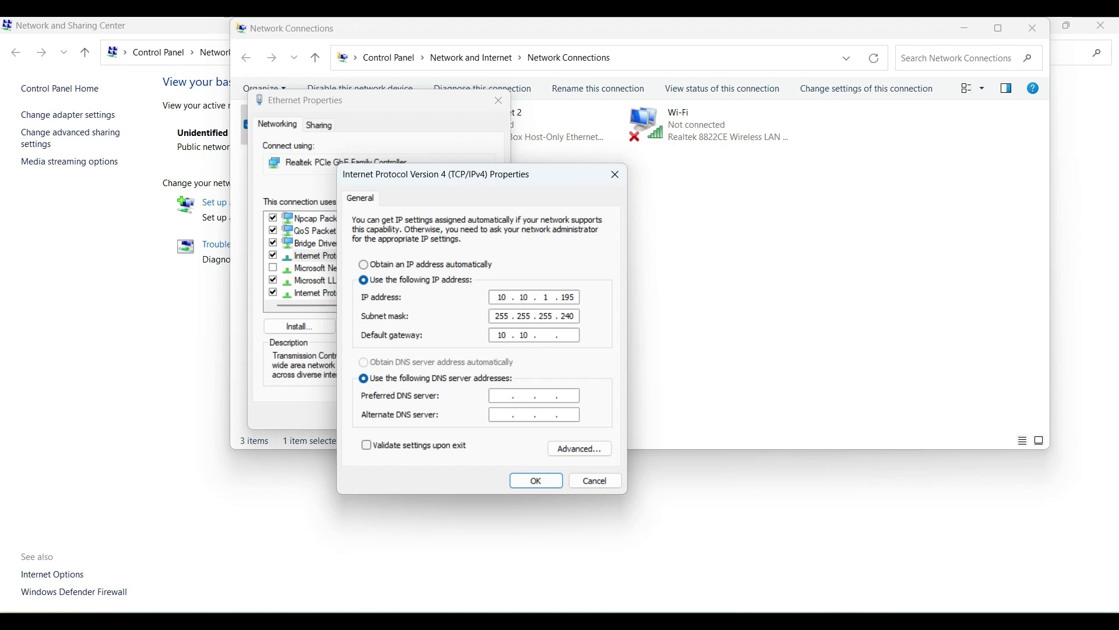
type("1.193")
left_click(513, 399)
type("10.10.1.194")
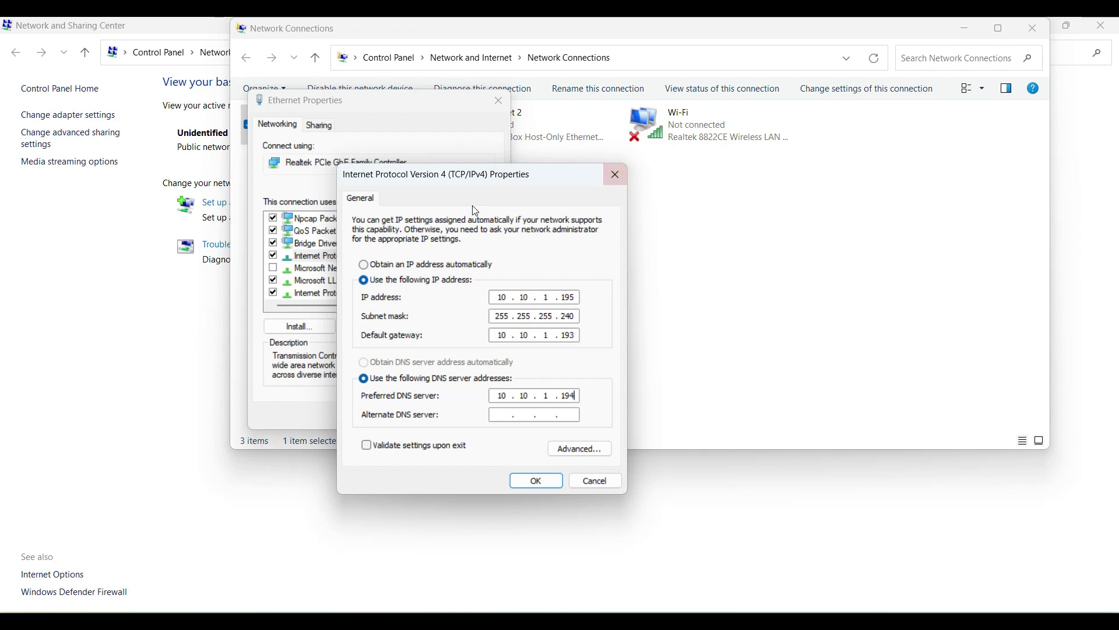
Step: Cross-check the host IP, gateway and DNS entries against the Visio topology diagram
double_click(563, 300)
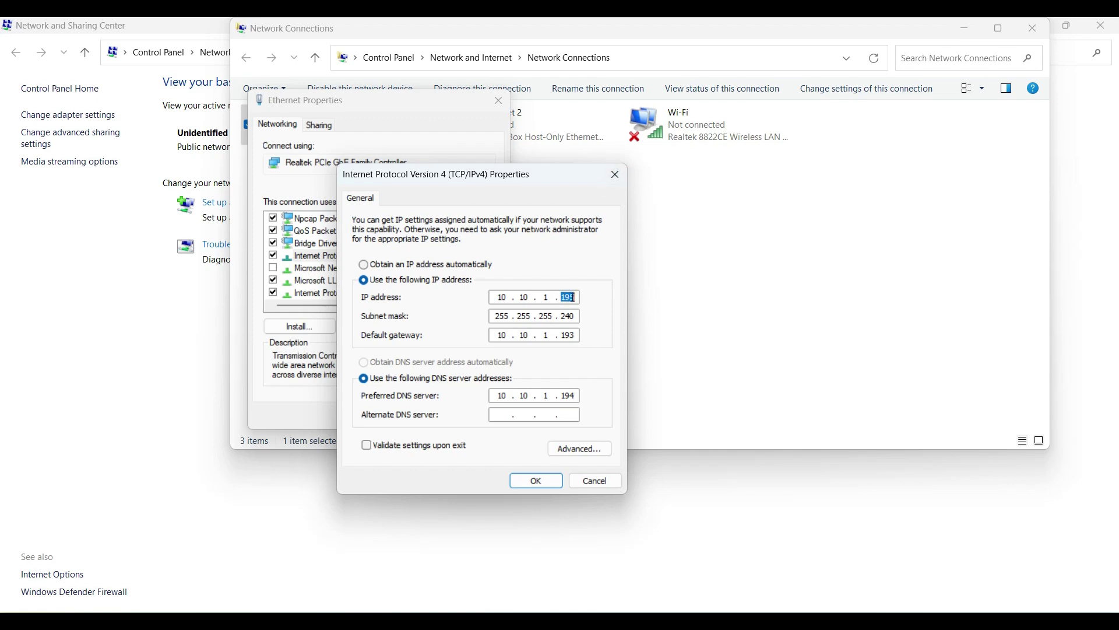
left_click(638, 600)
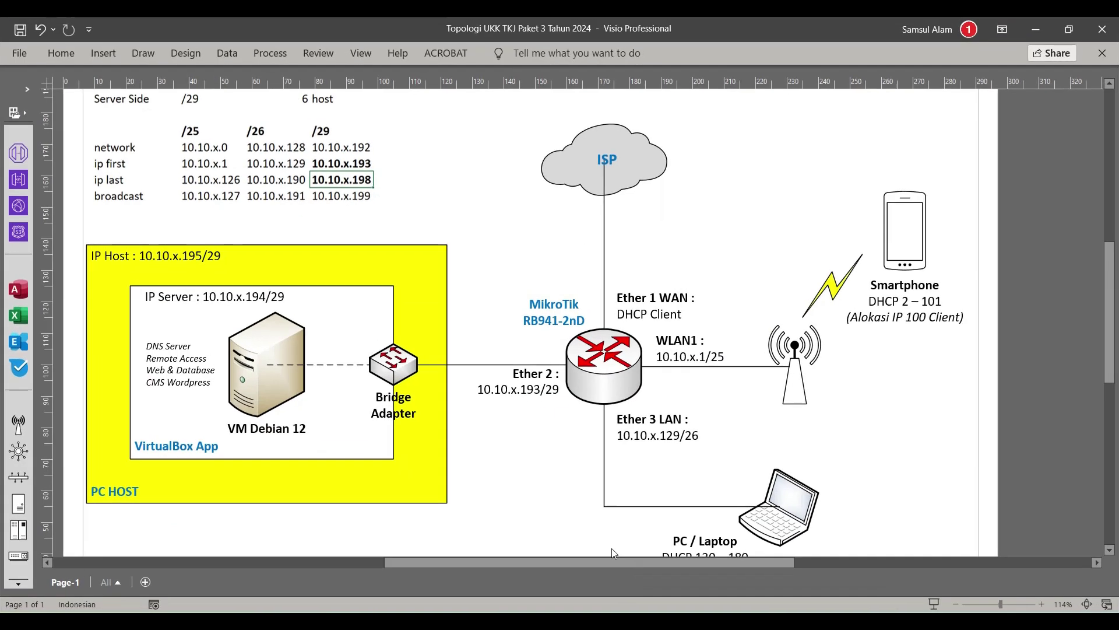
left_click(195, 253)
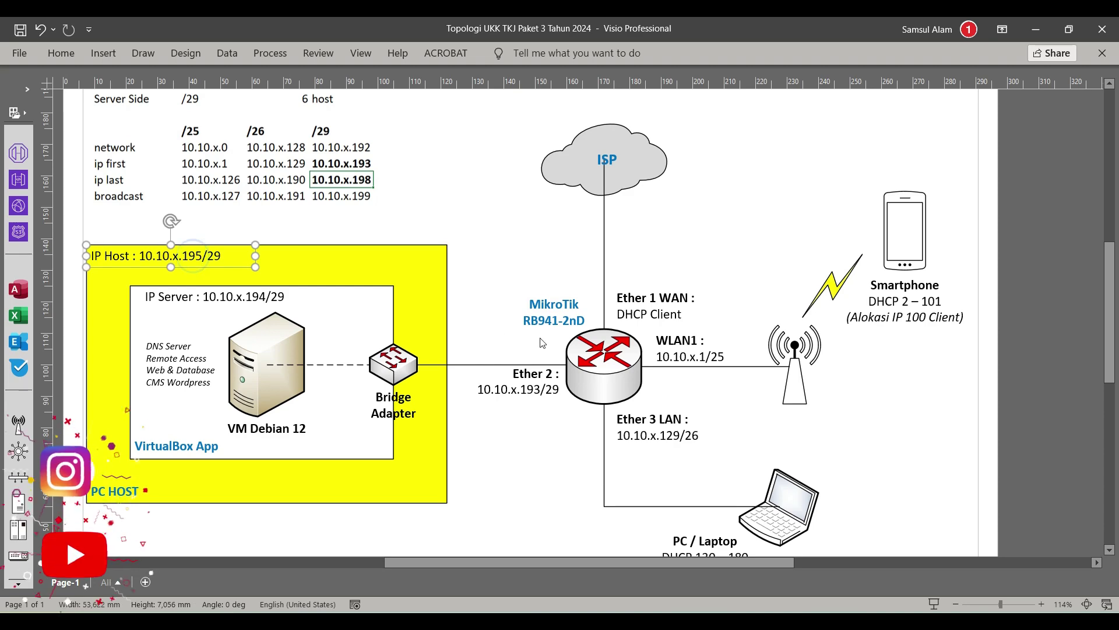
left_click(1035, 29)
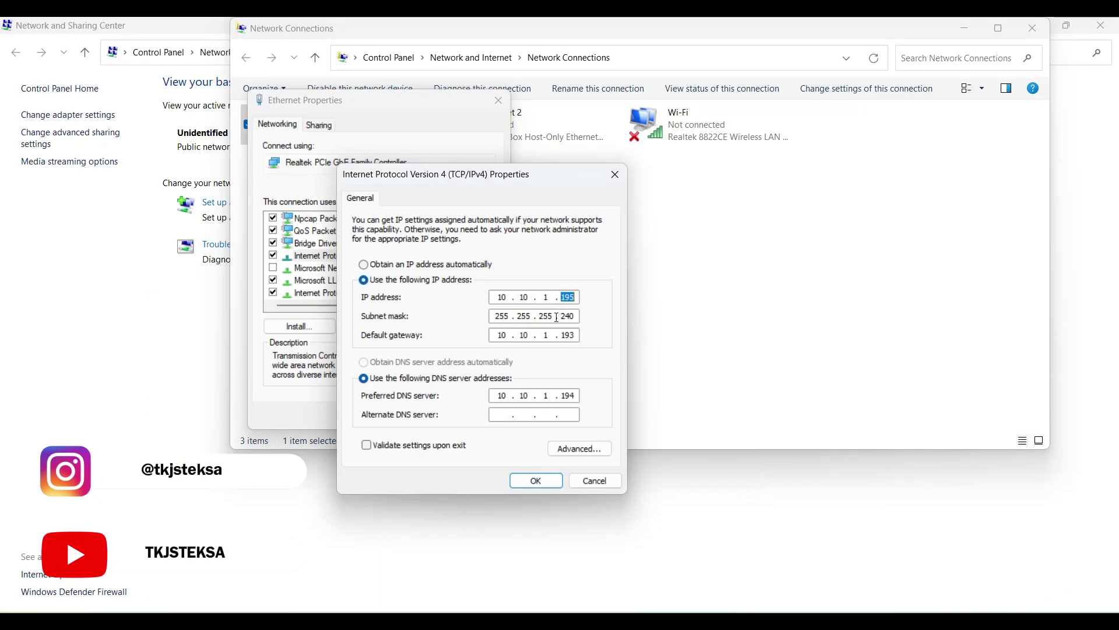
key("Tab")
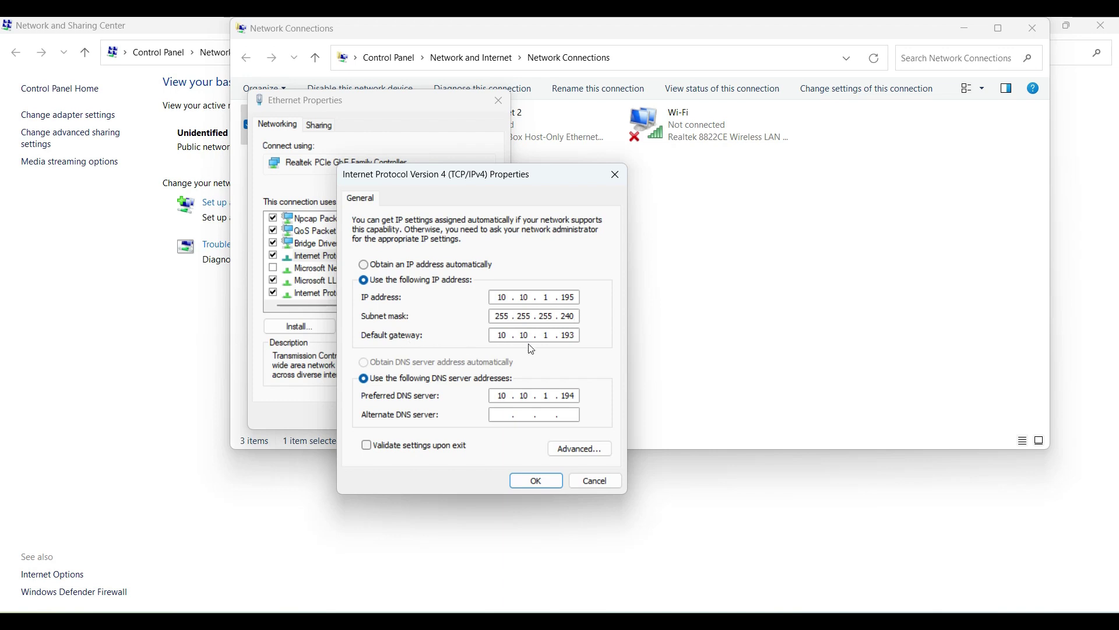
left_click(508, 336)
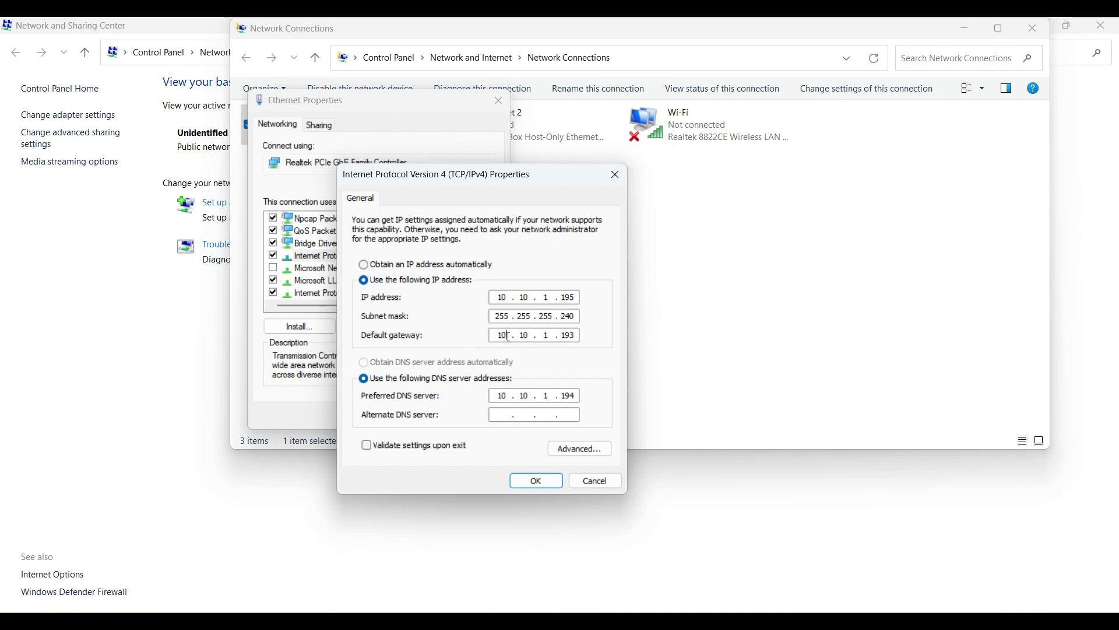
double_click(547, 336)
left_click(572, 337)
left_click(513, 396)
left_click(532, 396)
left_click_drag(561, 396, 583, 395)
left_click(571, 397)
Step: Save the IPv4 and Ethernet properties, then reselect Ethernet to check its status
left_click(536, 479)
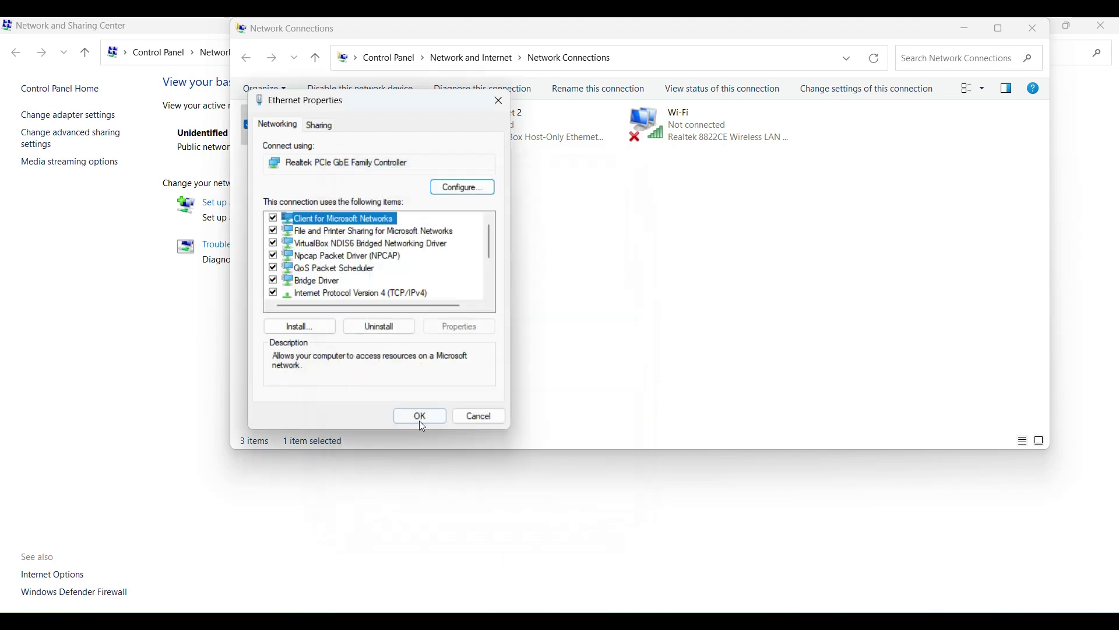
left_click(421, 417)
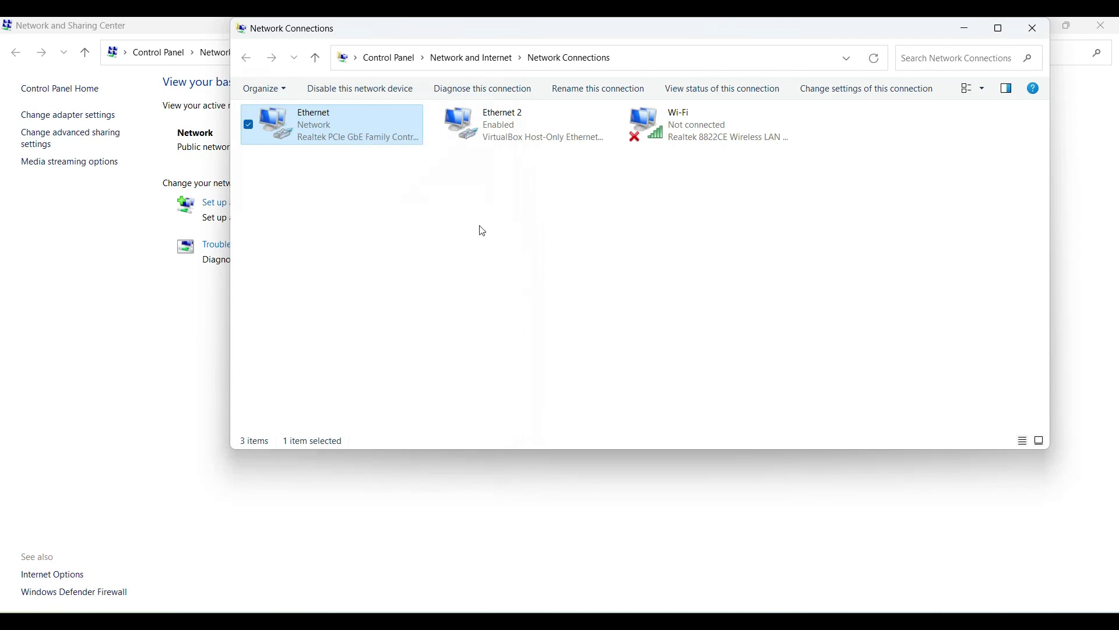
left_click(449, 220)
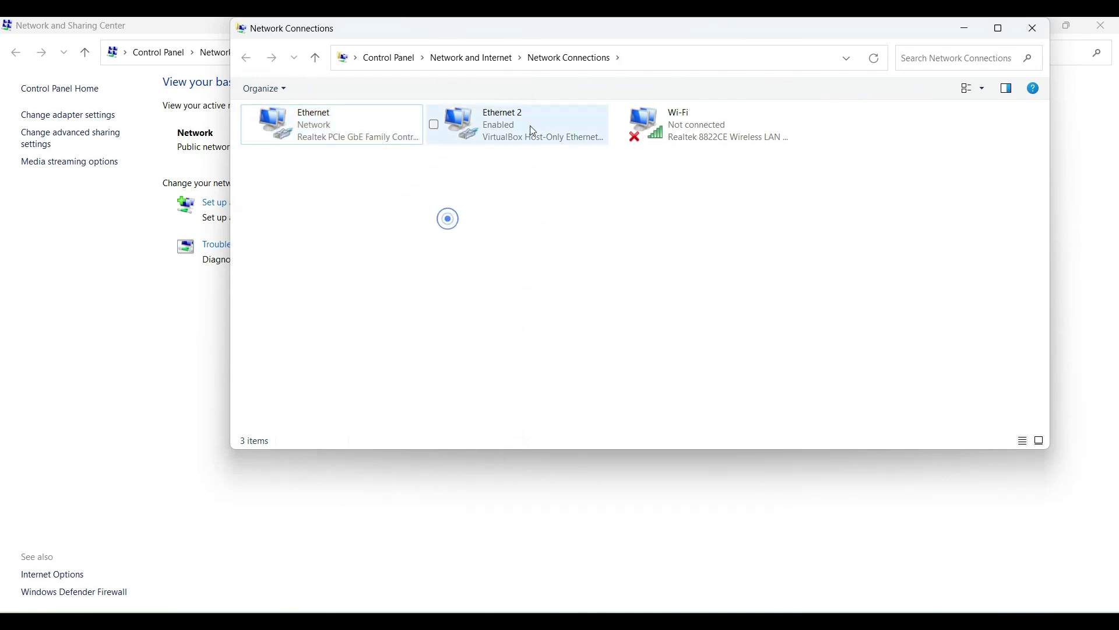
left_click(380, 141)
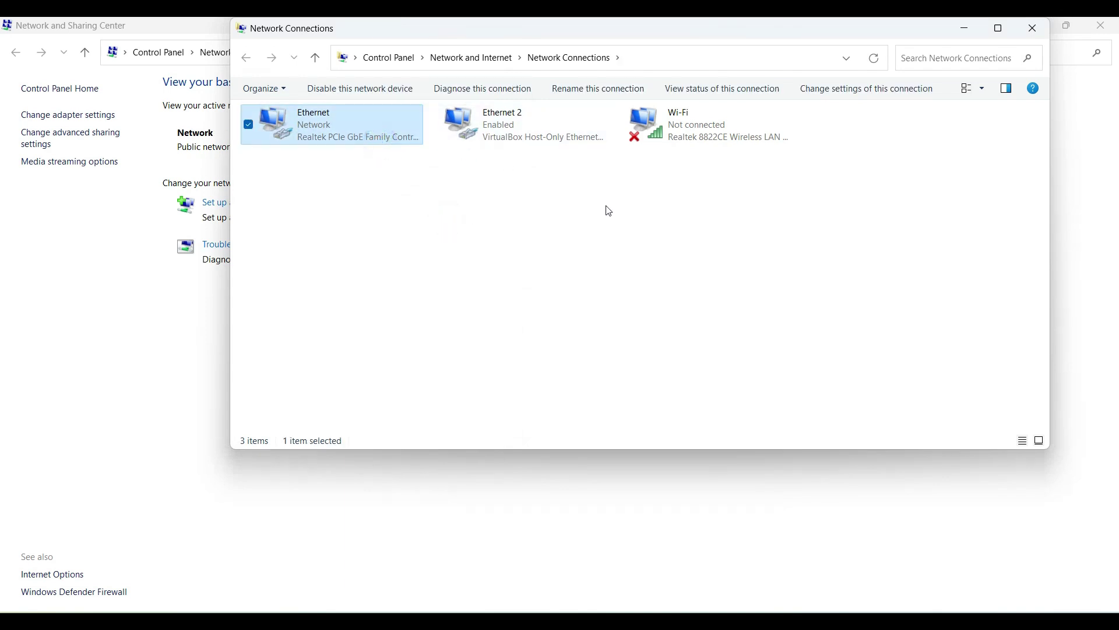
Step: From a Command Prompt, ping the server 10.10.1.194 and get 4 replies with 0% loss
key("super+r")
key("Return")
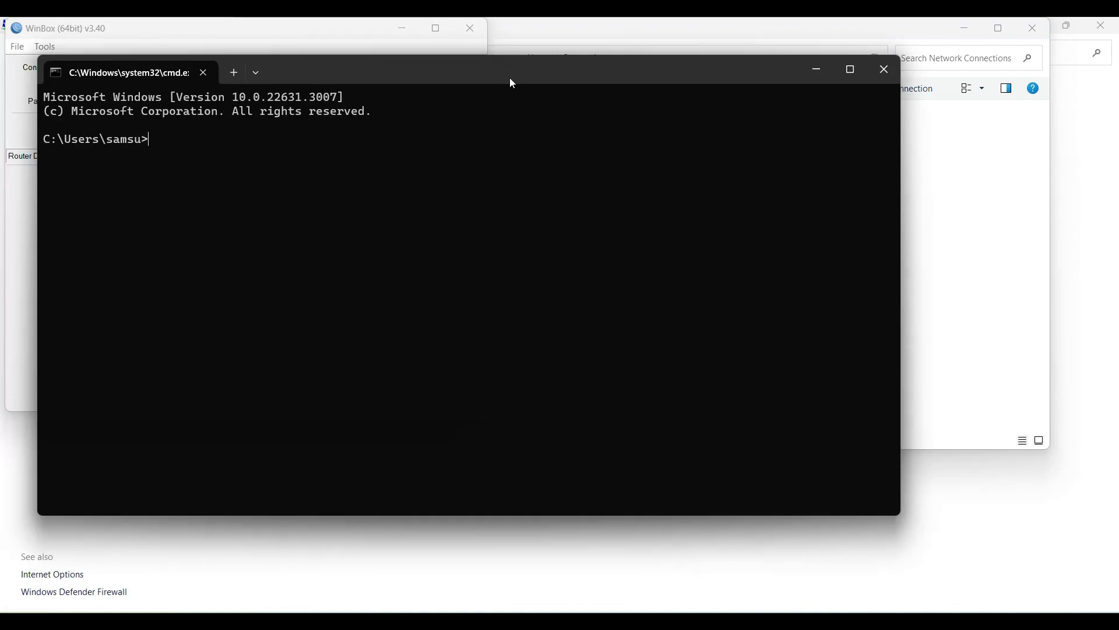
left_click_drag(512, 84, 608, 138)
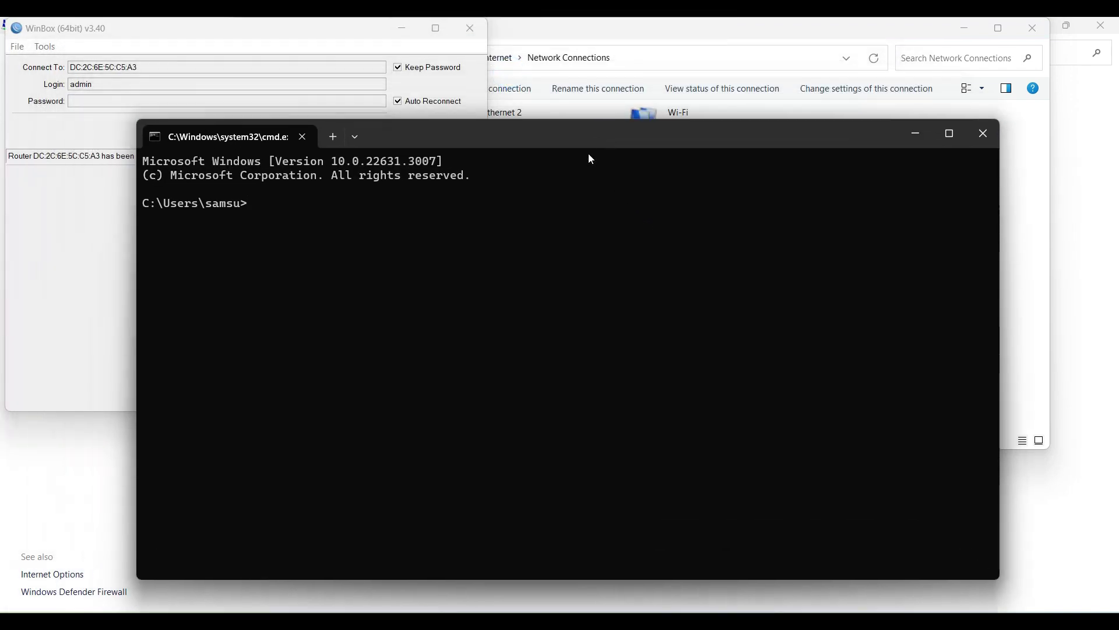
type("ping ")
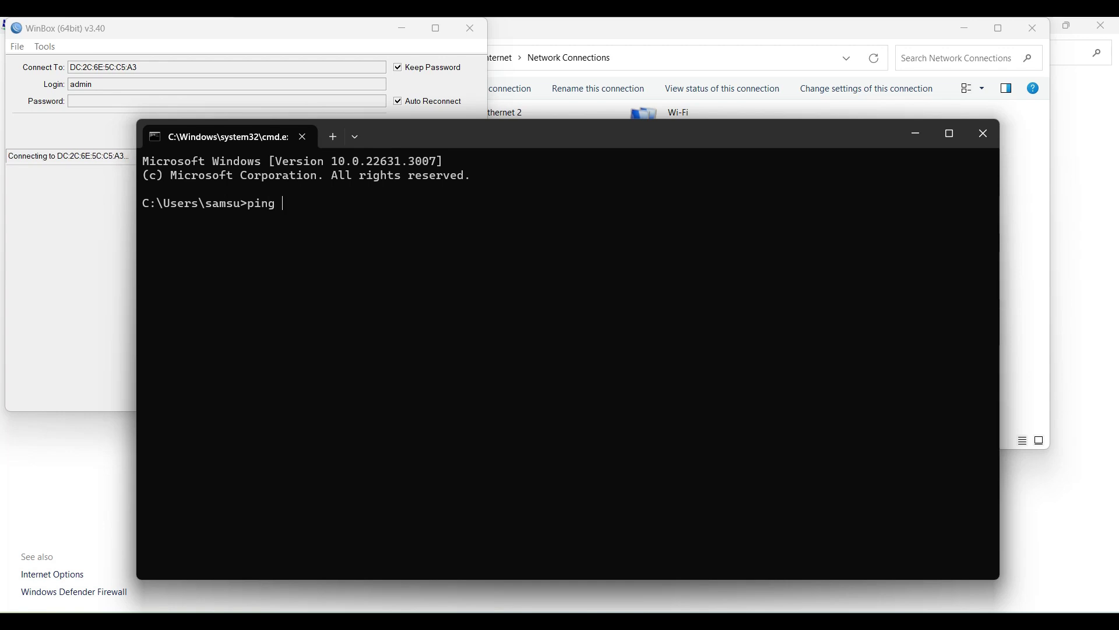
type("10.10.1")
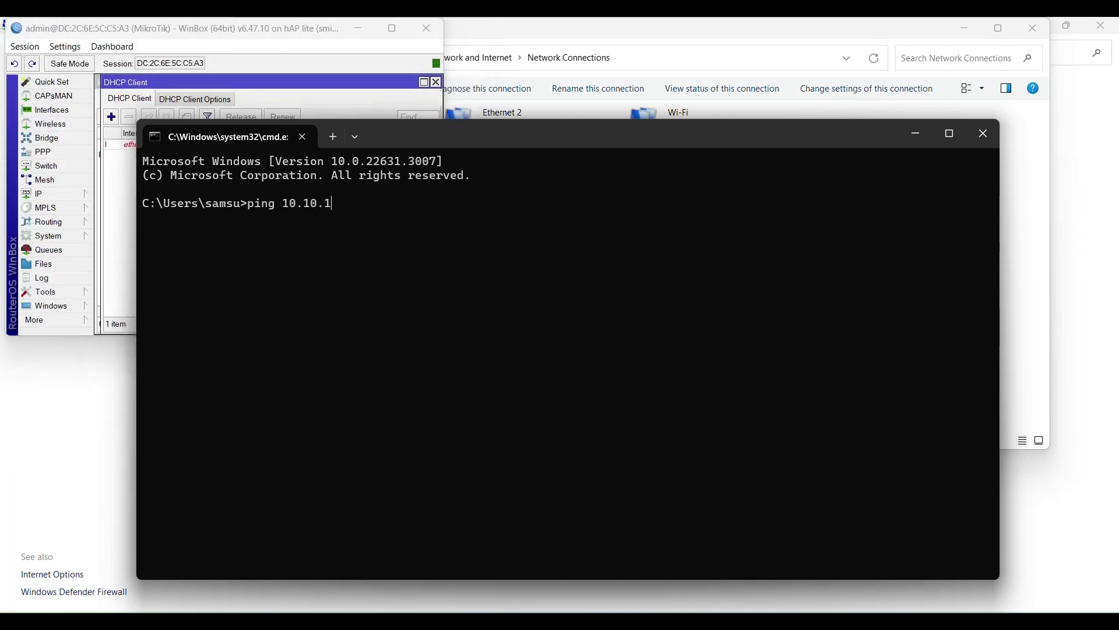
type(".194")
key("Return")
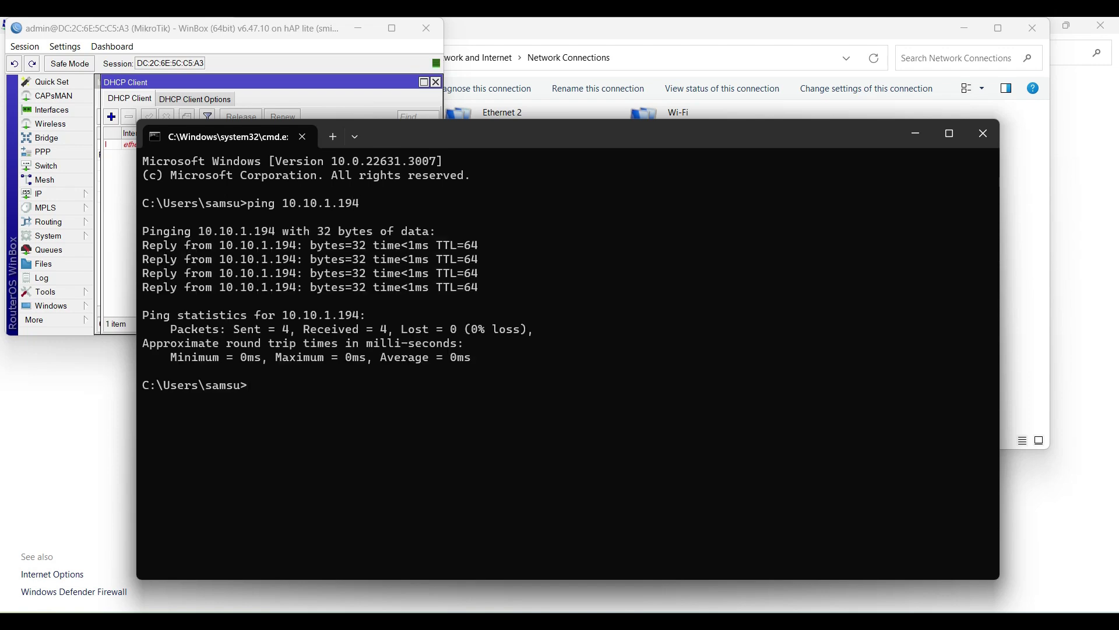
Step: Ping the gateway 10.10.1.193 by editing the previous command
key("Up")
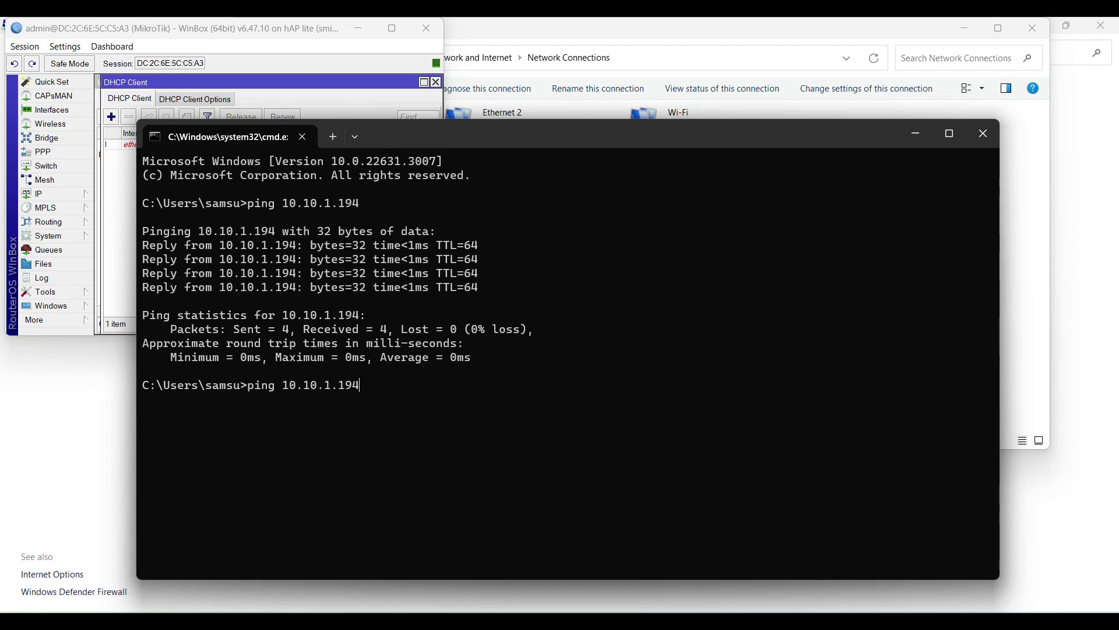
key("BackSpace")
type("3")
key("Return")
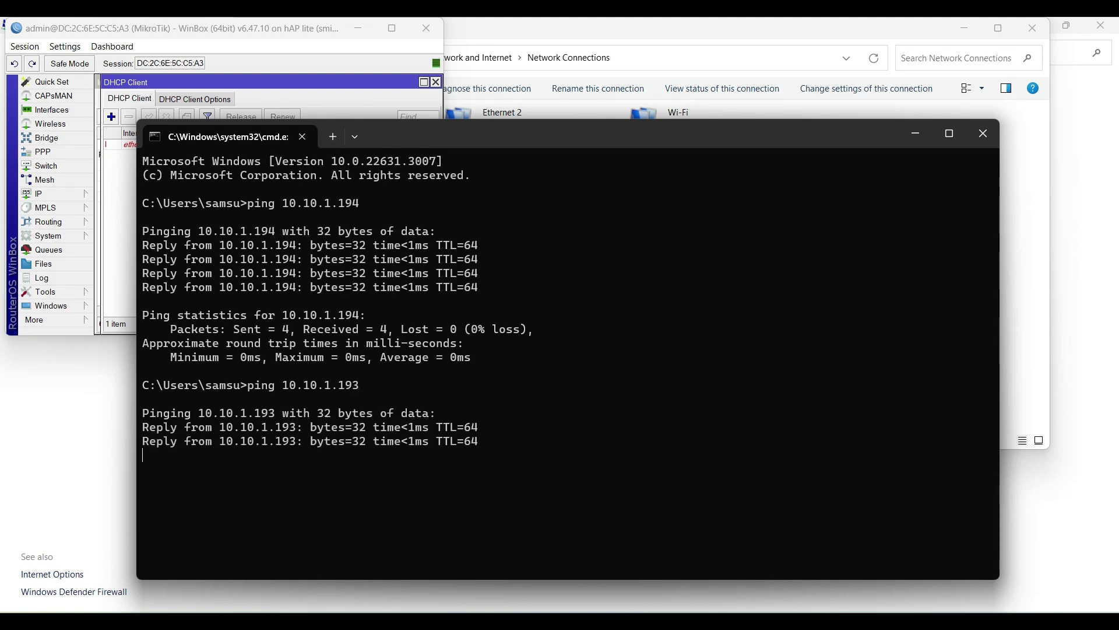
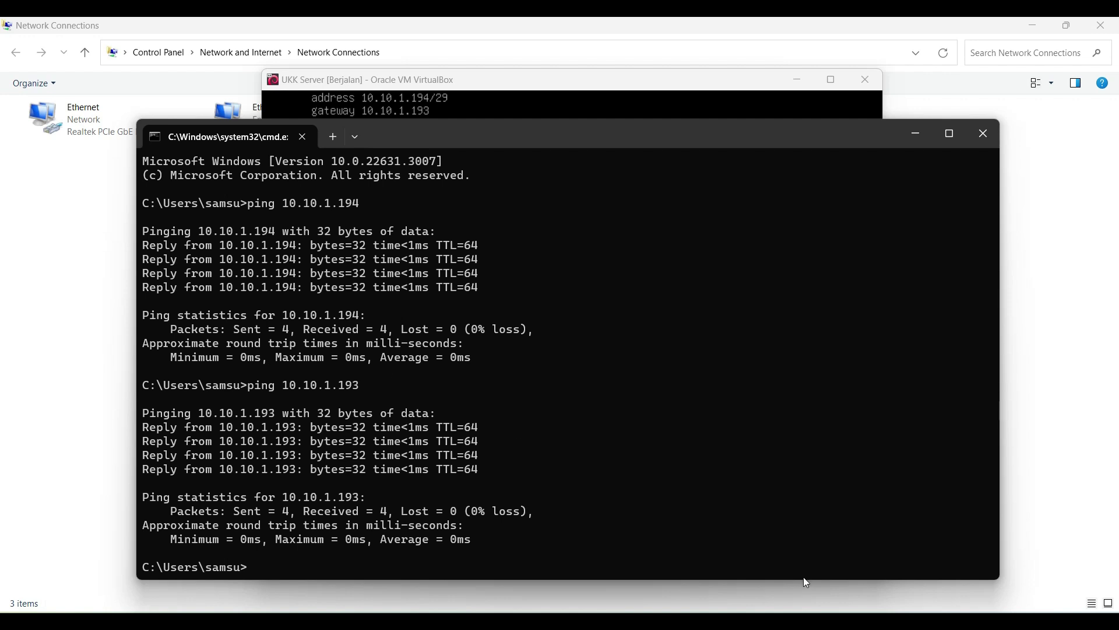
Step: Bring the Network Connections window back in front of the Command Prompt
left_click(88, 262)
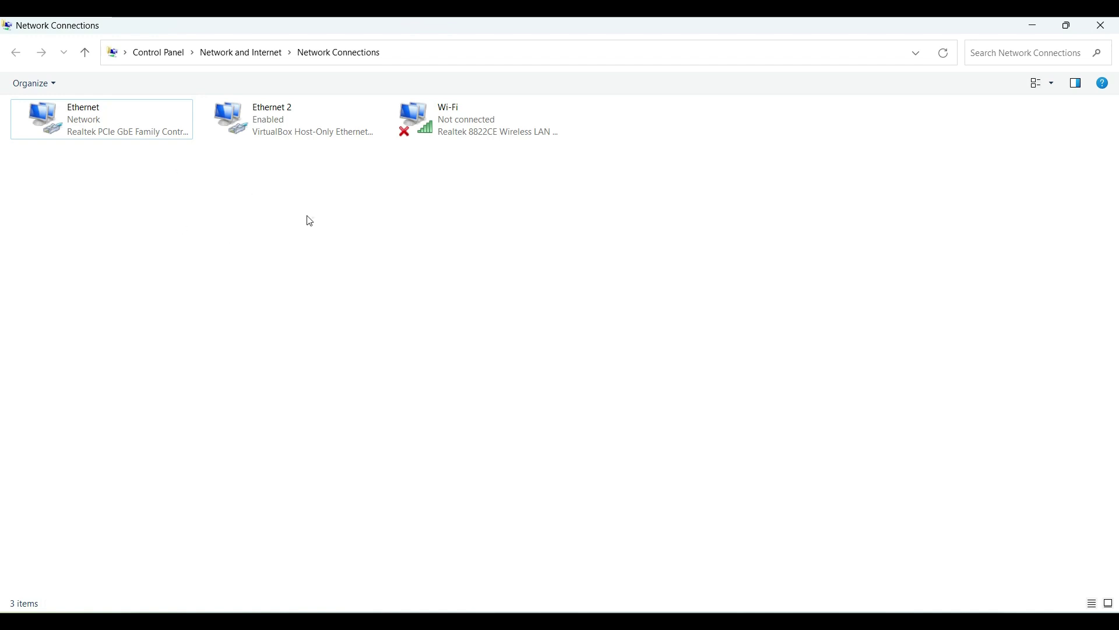
Step: Disable the Ethernet 2 VirtualBox Host-Only adapter so only Ethernet stays enabled
left_click_drag(314, 217, 185, 172)
left_click(60, 117)
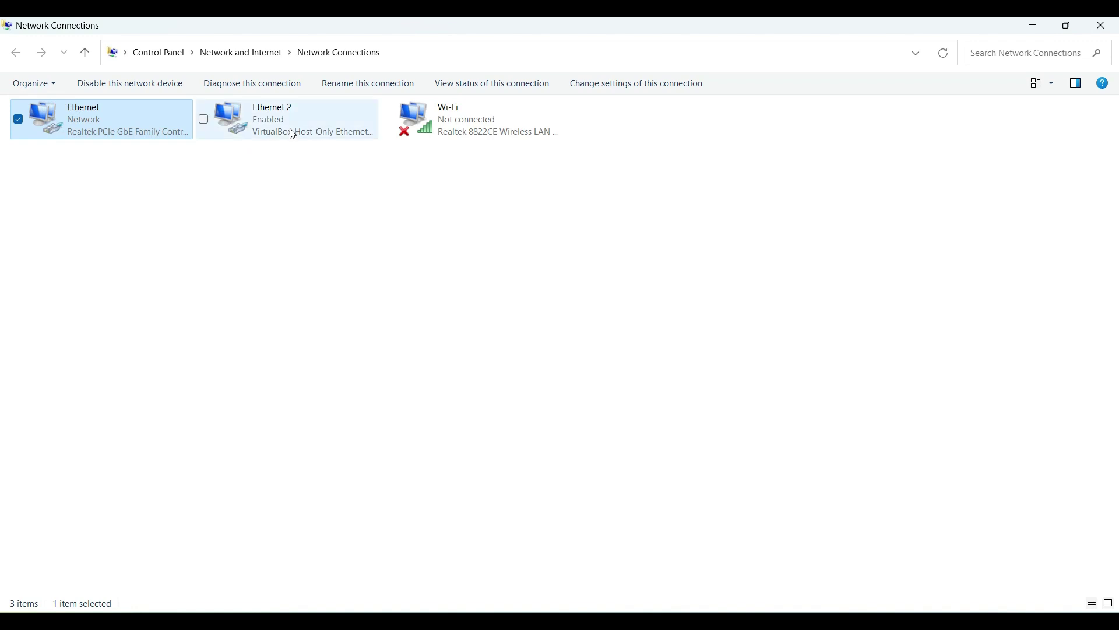
left_click(315, 122)
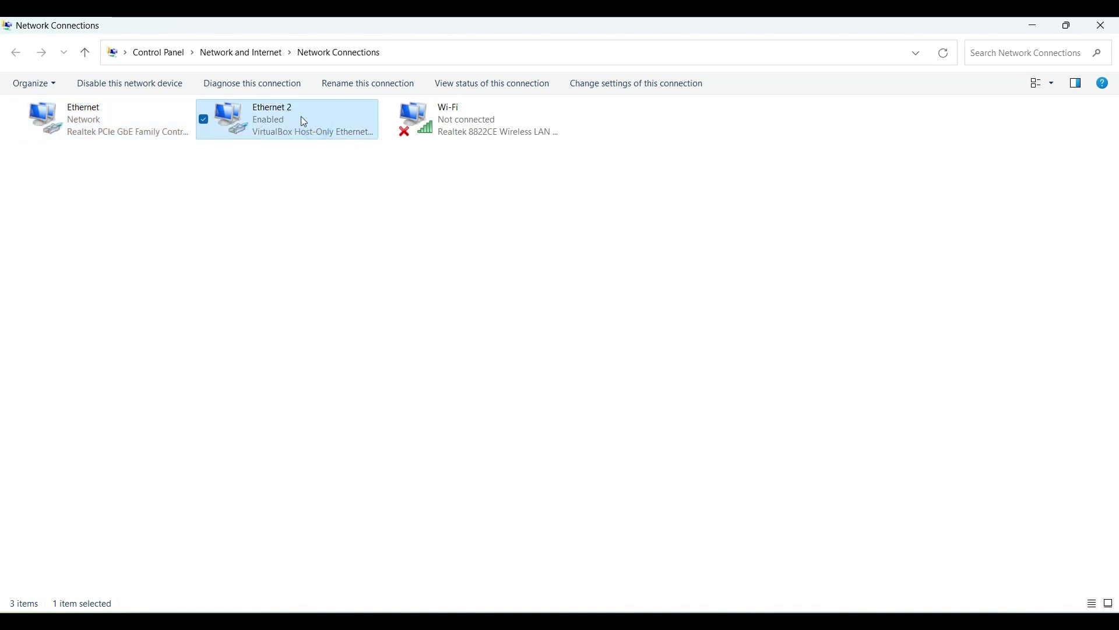
right_click(257, 116)
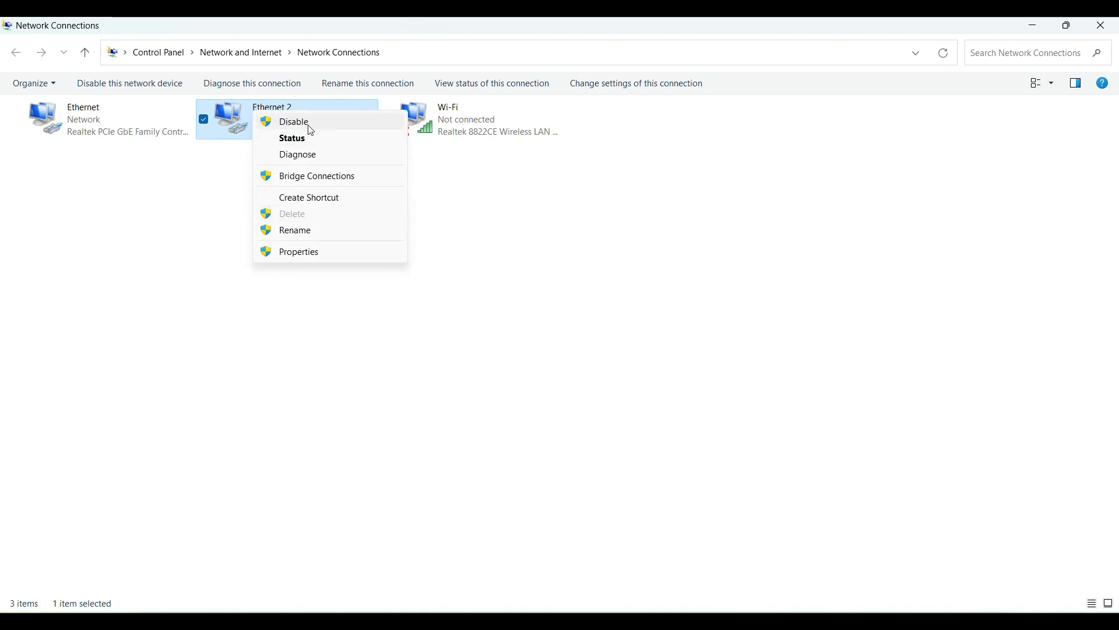
left_click(227, 193)
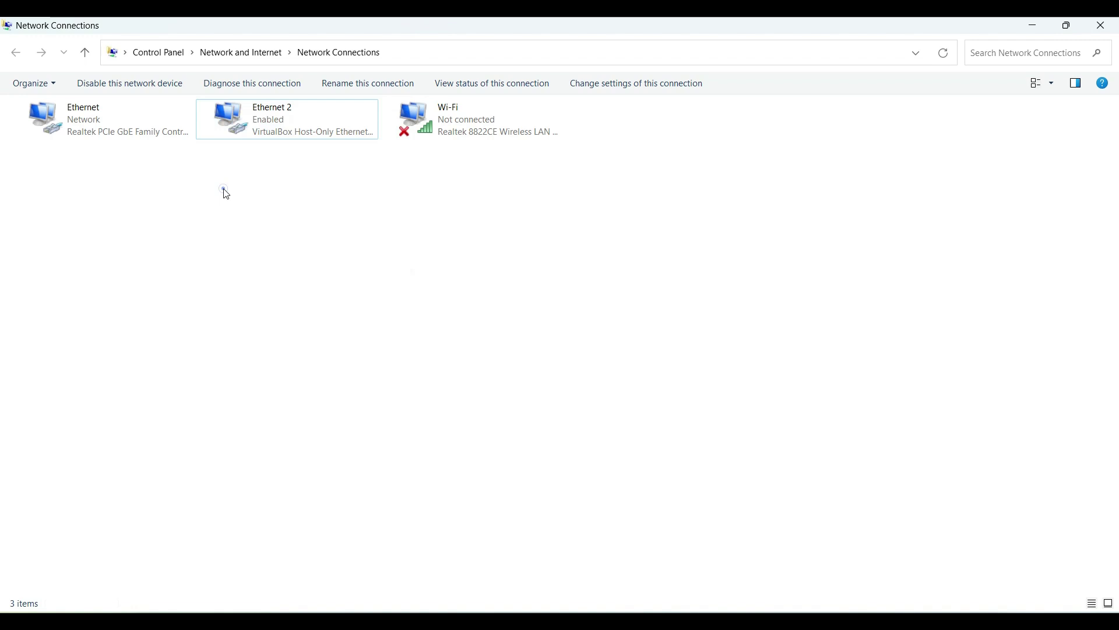
left_click(250, 112)
right_click(269, 121)
left_click(285, 129)
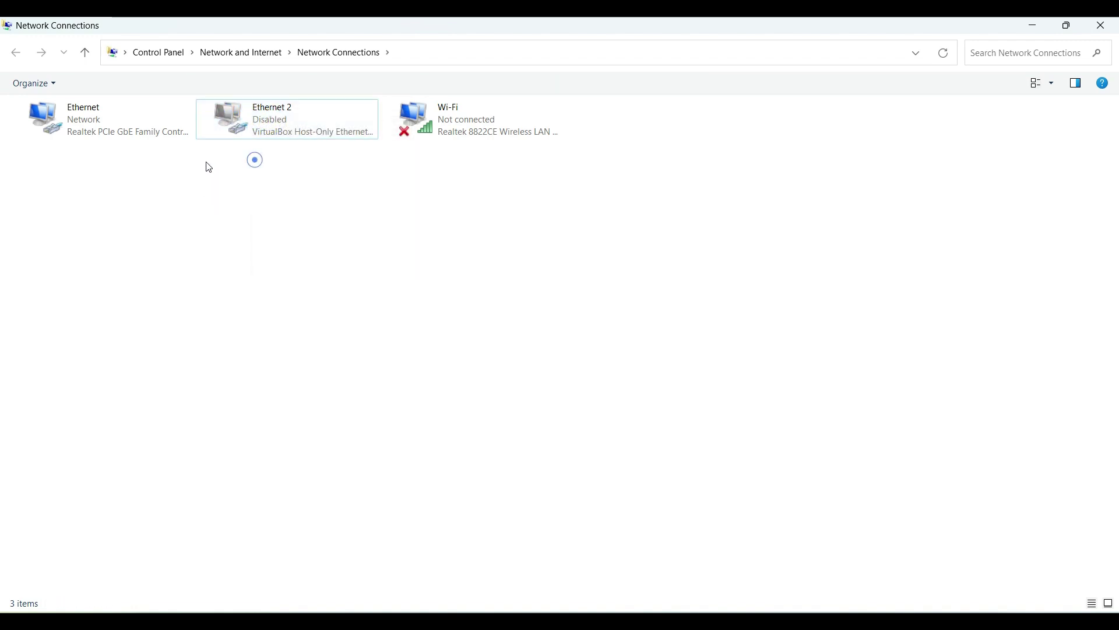
left_click(82, 120)
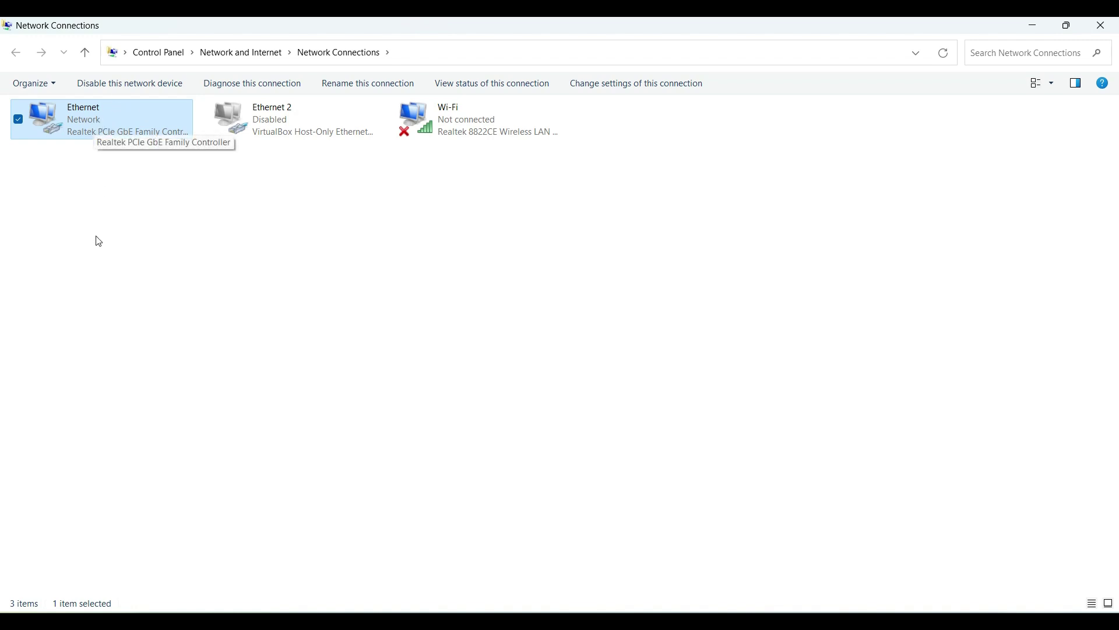
right_click(94, 127)
left_click(125, 154)
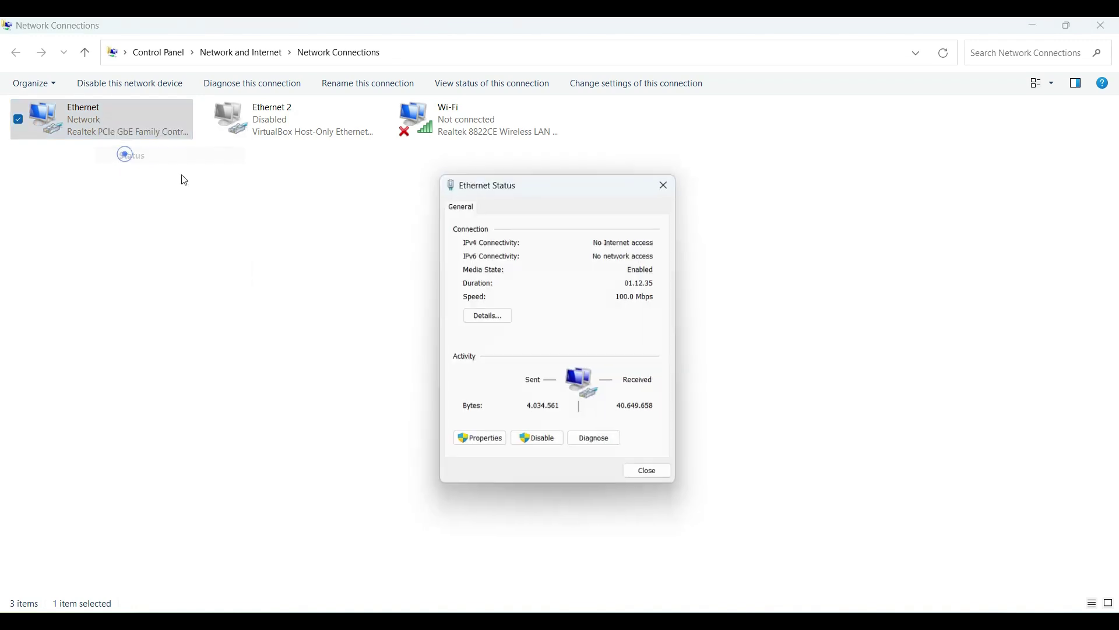
left_click(487, 316)
left_click(575, 302)
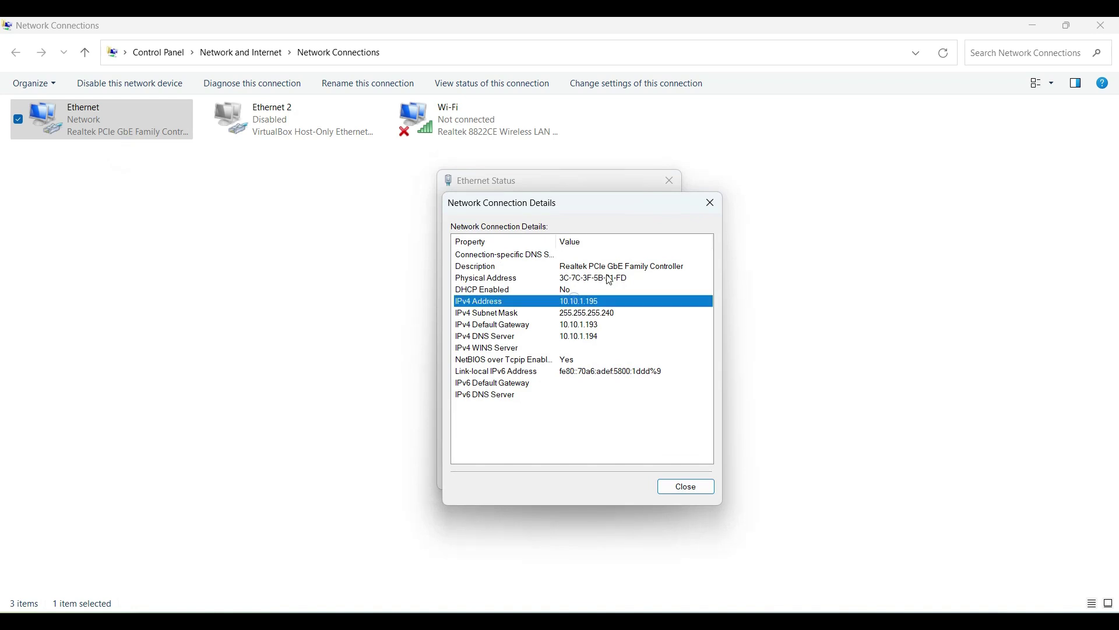
left_click(710, 202)
left_click(670, 180)
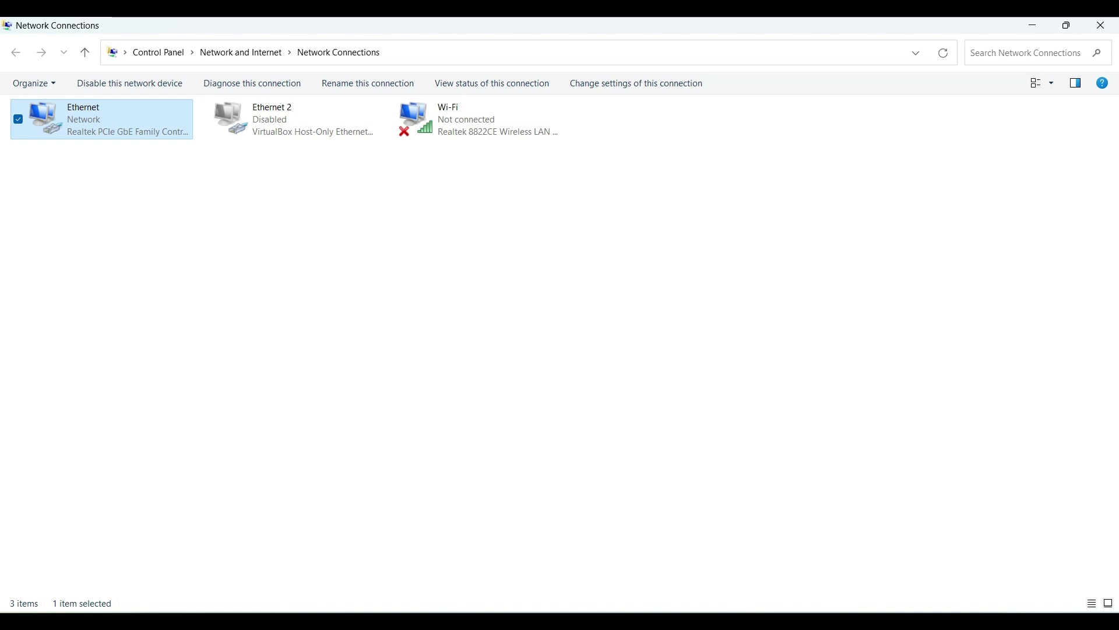
Step: Bring the server VM to the front, minimize the other windows, and focus its terminal
key("alt+Tab")
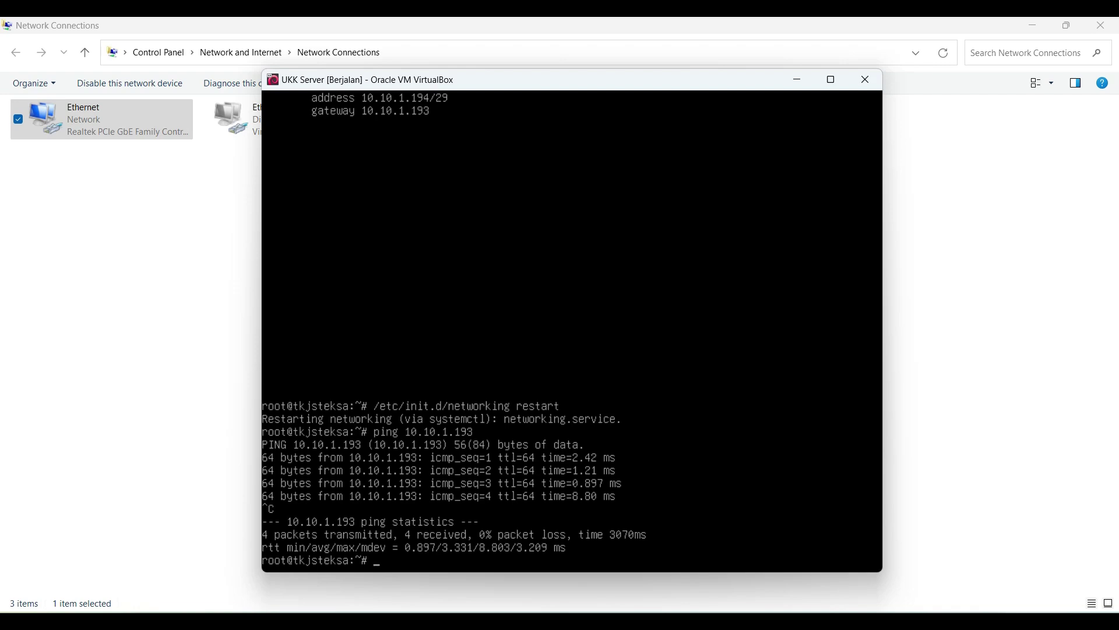
left_click(1037, 26)
key("alt+Tab")
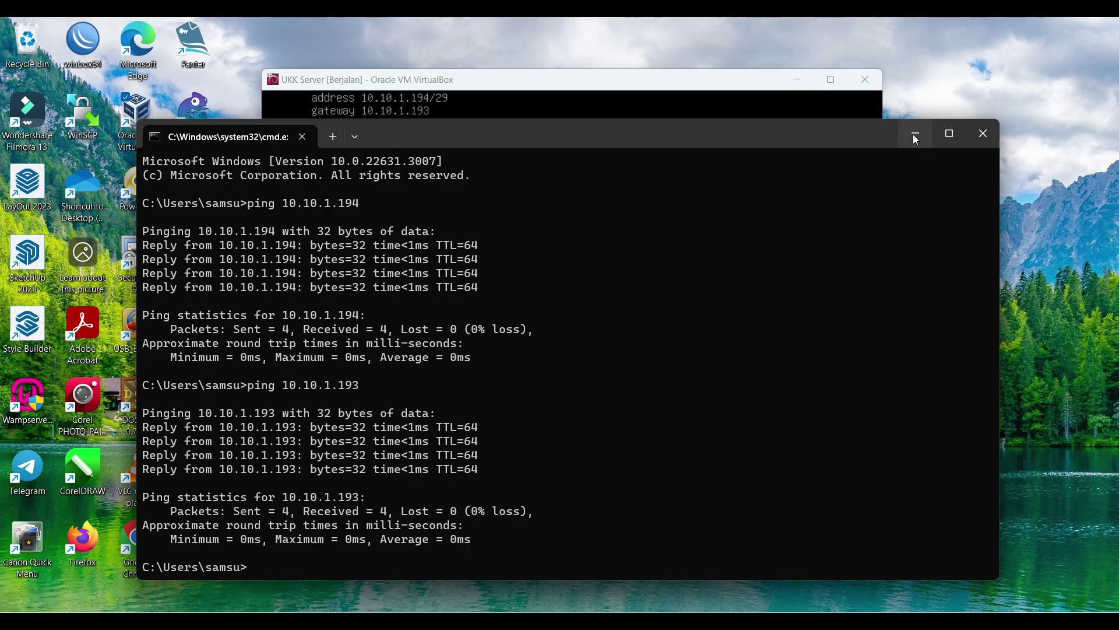
left_click(655, 288)
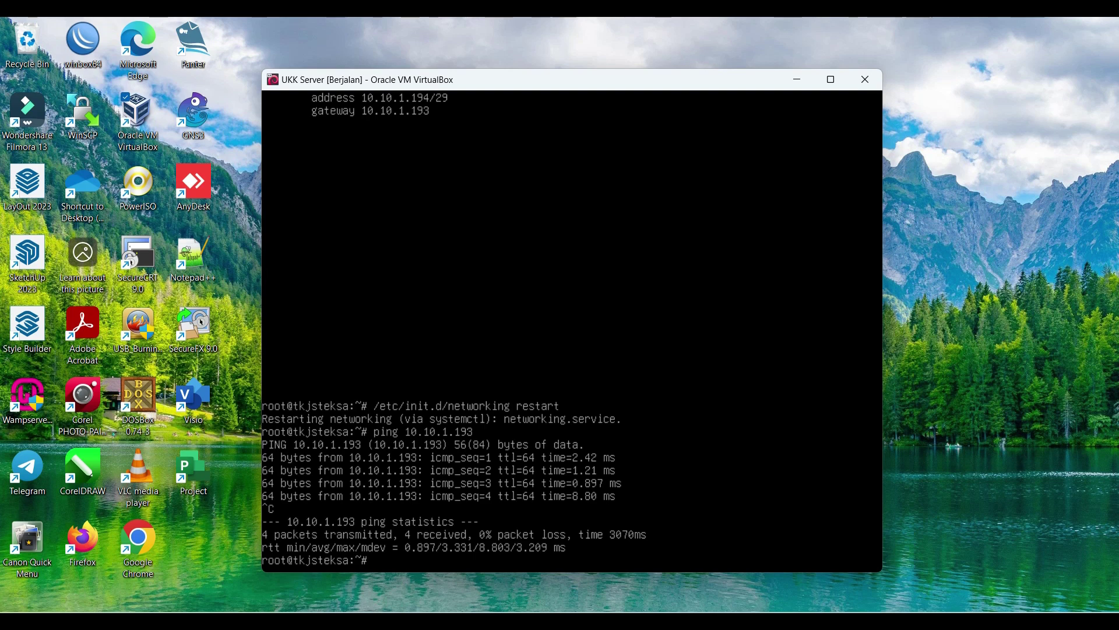
Step: Run apt-get install bind9 dnsutils, confirm with y, then cancel and rerun it
type("apt-get install bind")
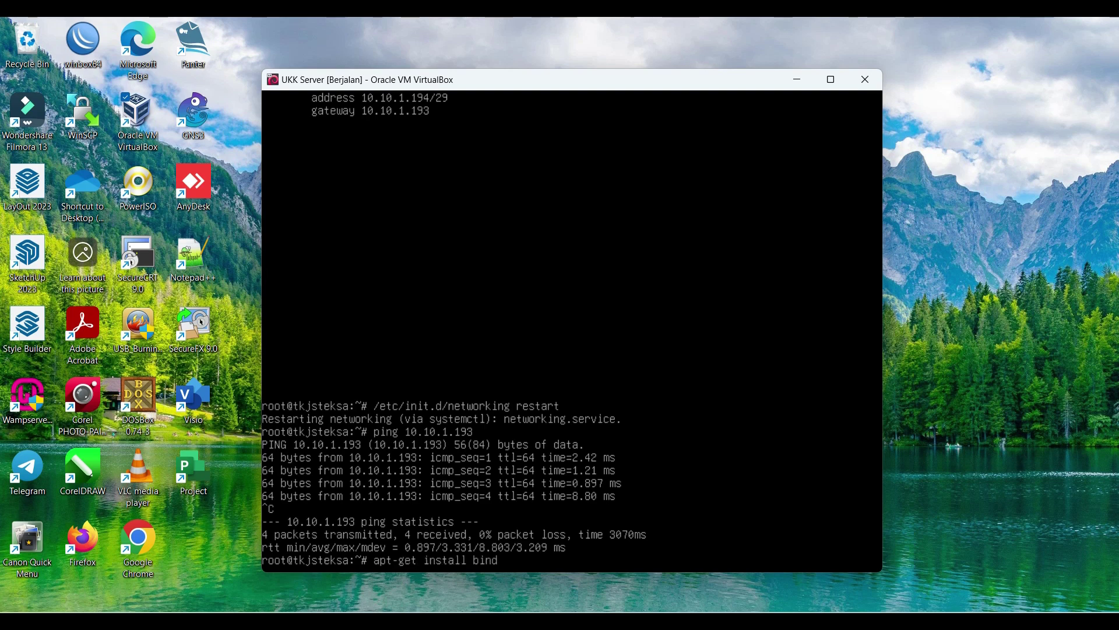
type("9 dnsutils")
key("Return")
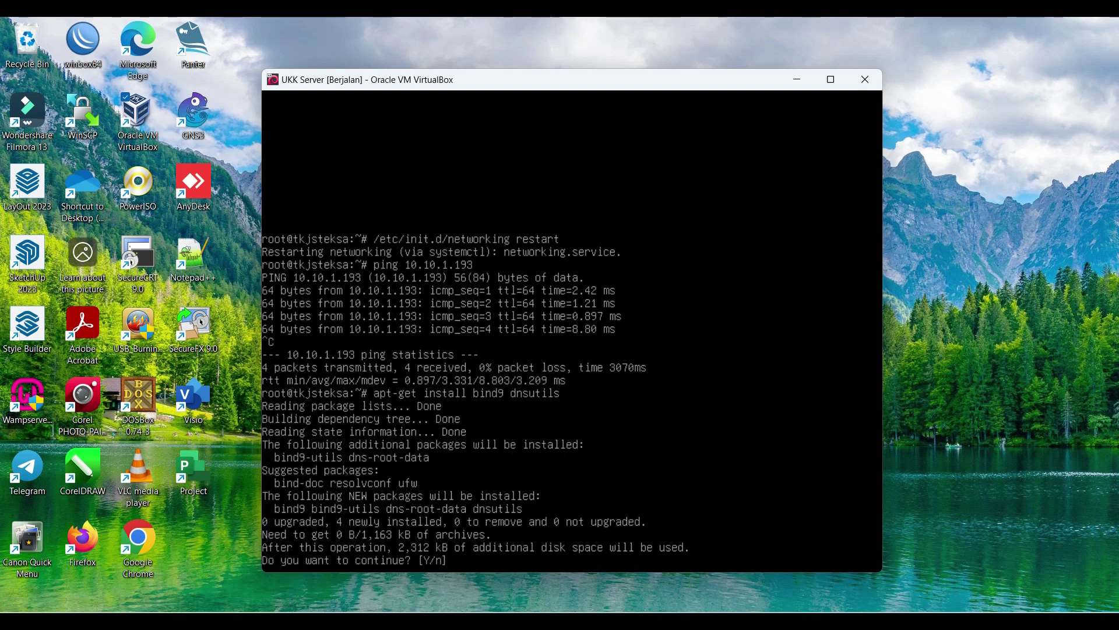
type("y")
key("Return")
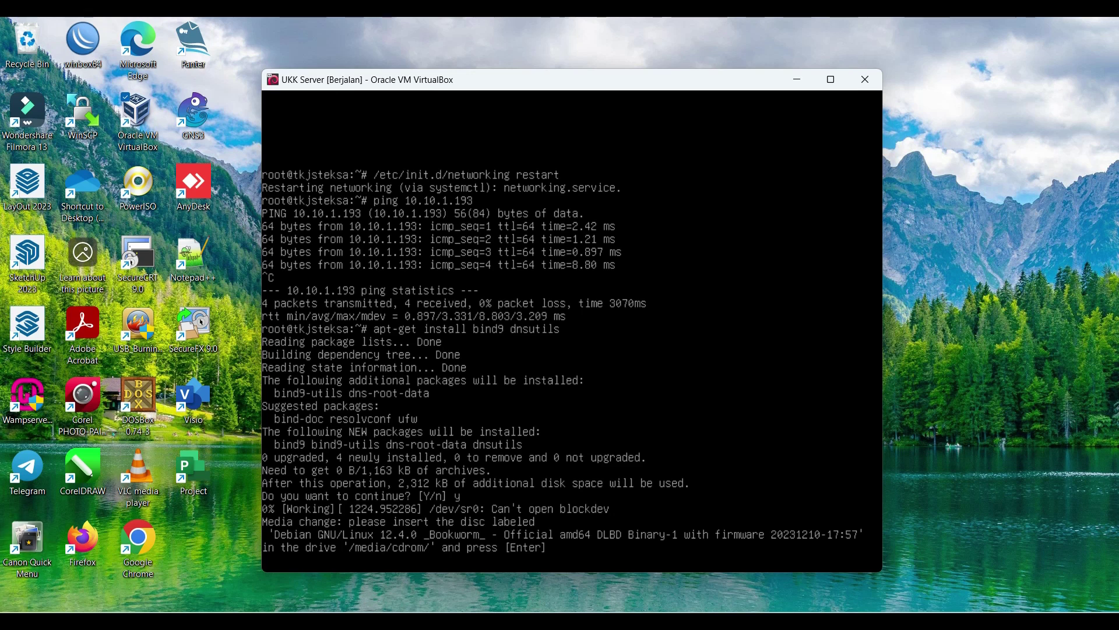
key("ctrl+c")
key("Up")
key("Return")
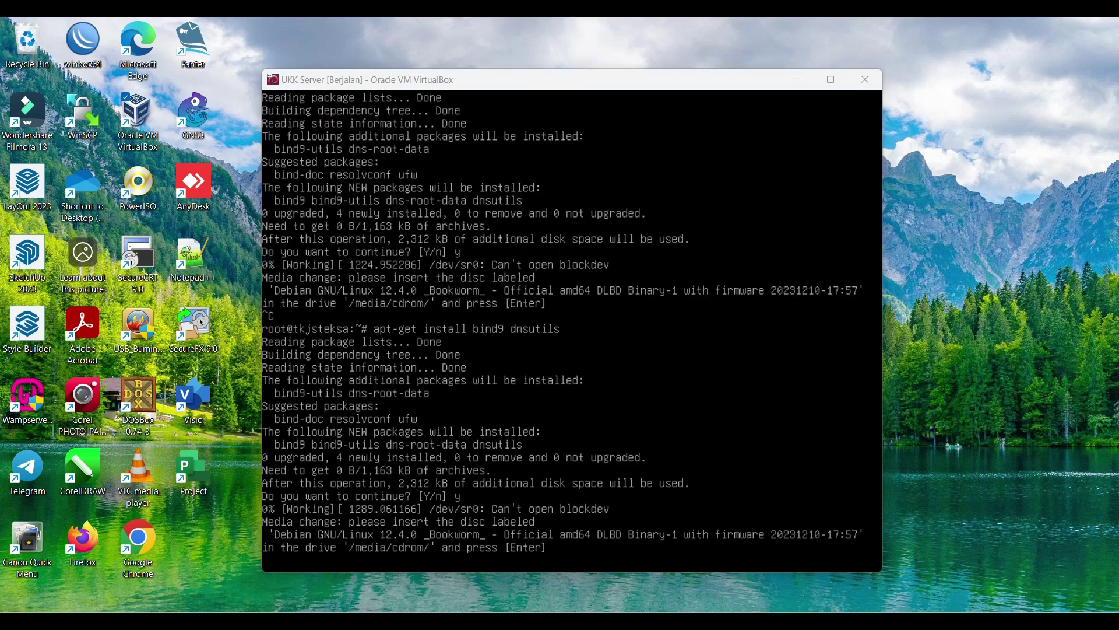
Step: Insert debian-12.4.0-amd64-DLBD-1.iso into the VM's optical drive so the install continues
double_click(735, 85)
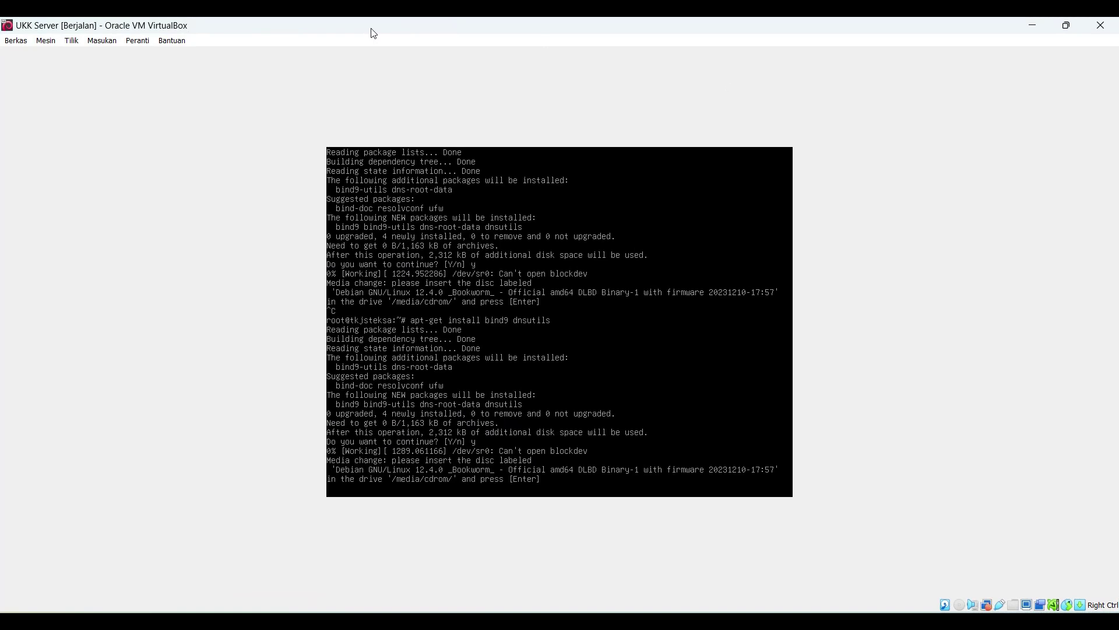
left_click(137, 42)
mouse_move(274, 55)
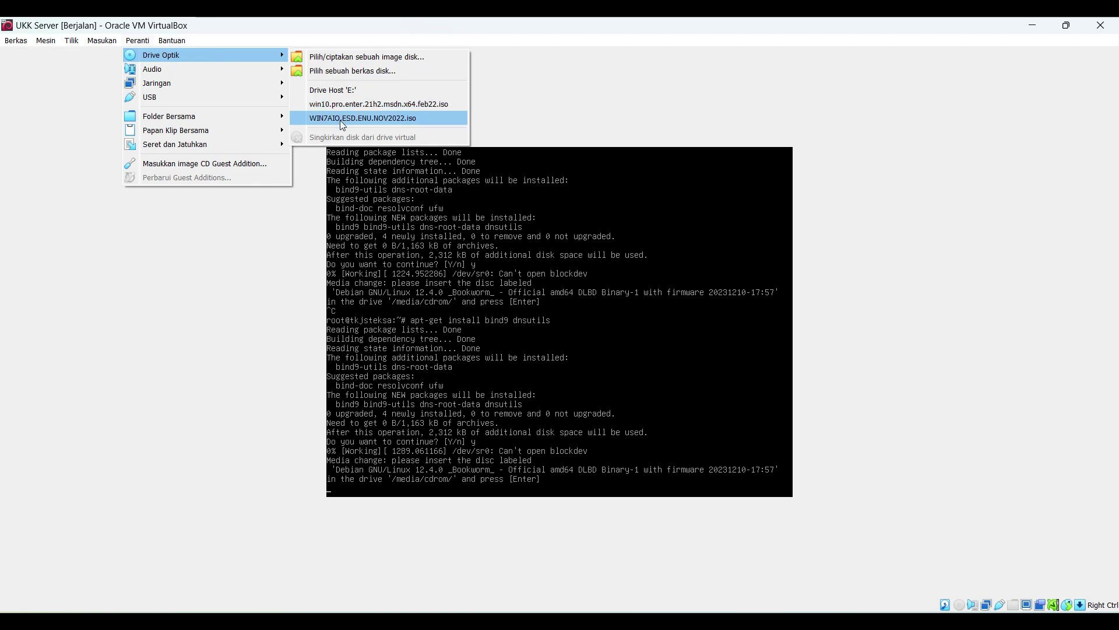
left_click(367, 59)
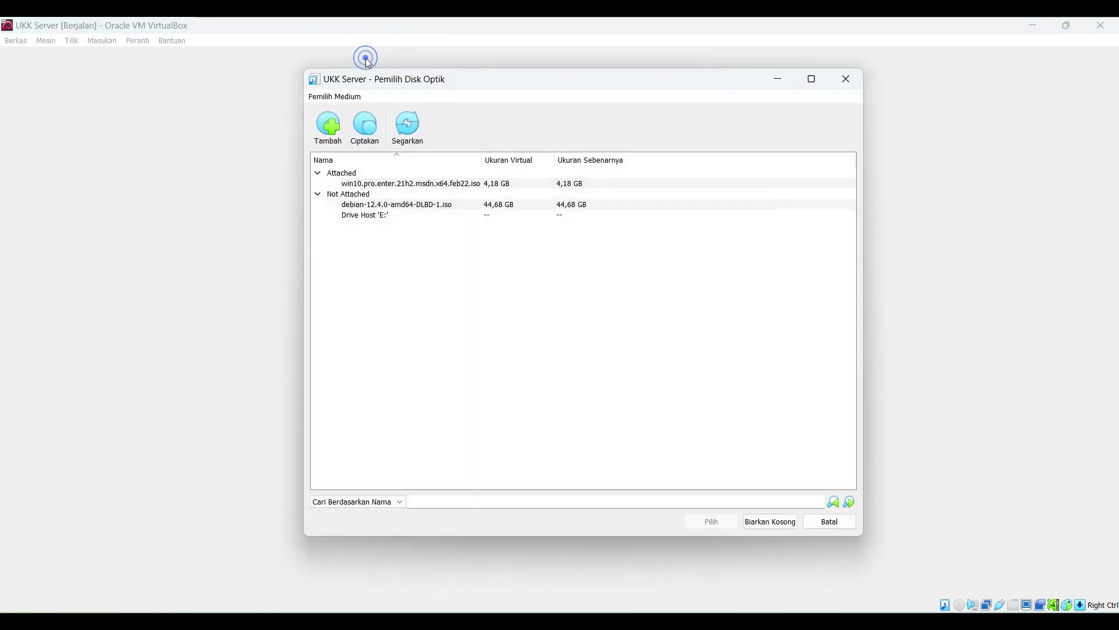
left_click(389, 204)
left_click(709, 525)
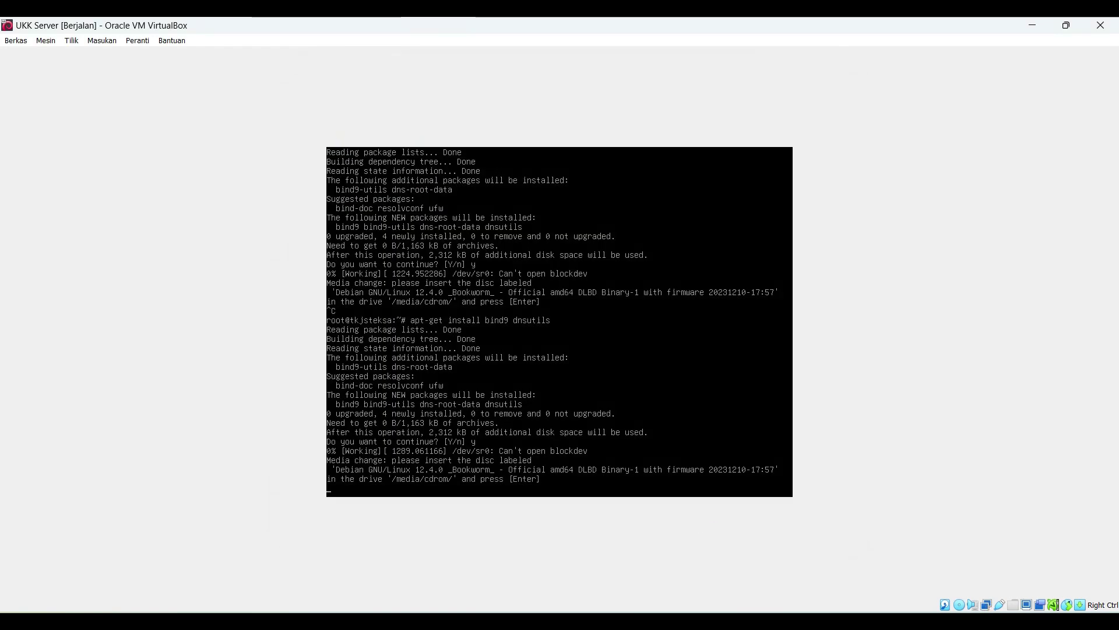
key("Return")
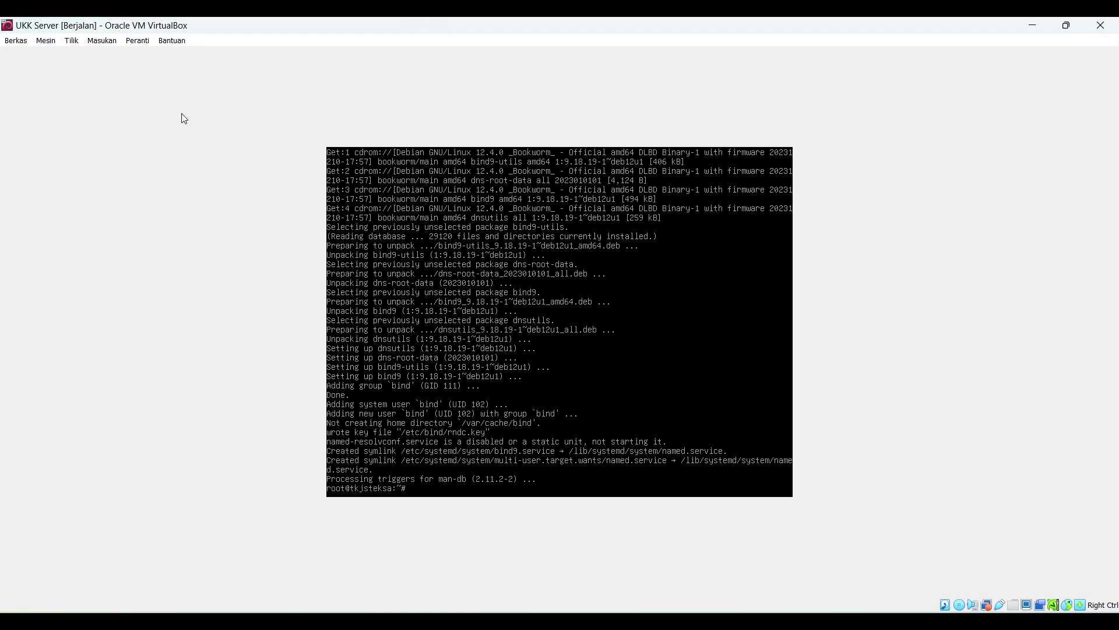
Step: Switch the VM window to scaled view mode
left_click(59, 43)
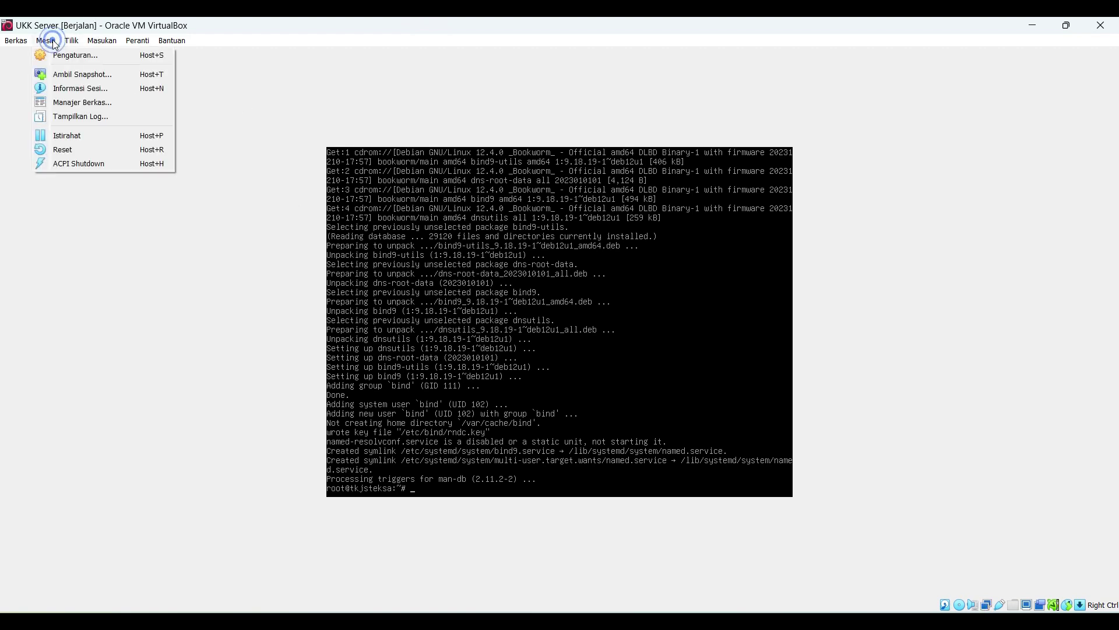
mouse_move(71, 41)
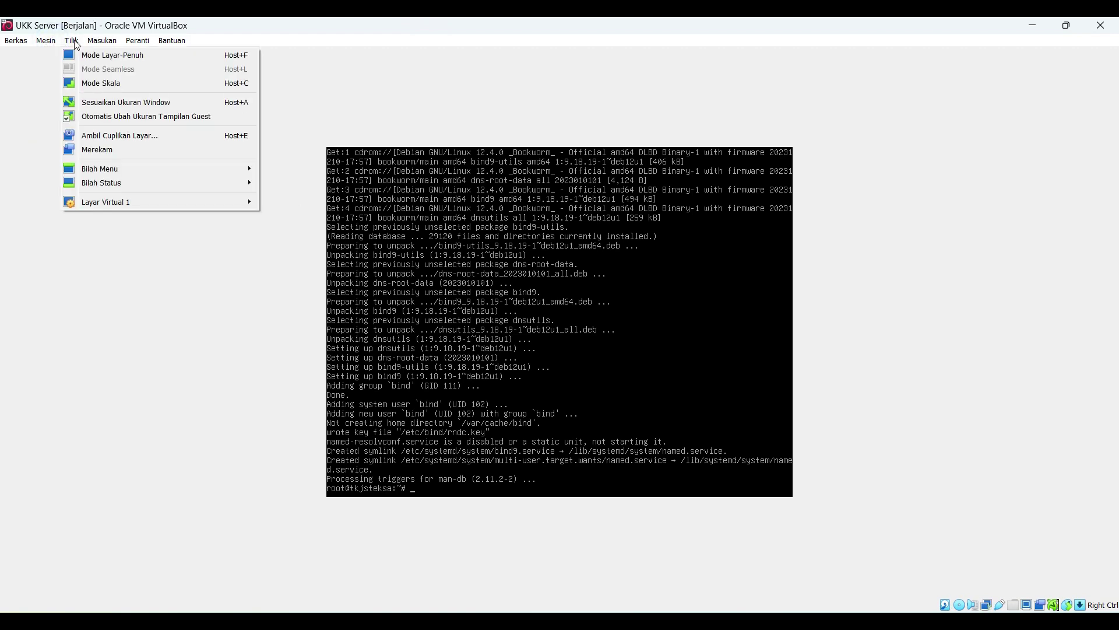
left_click(84, 83)
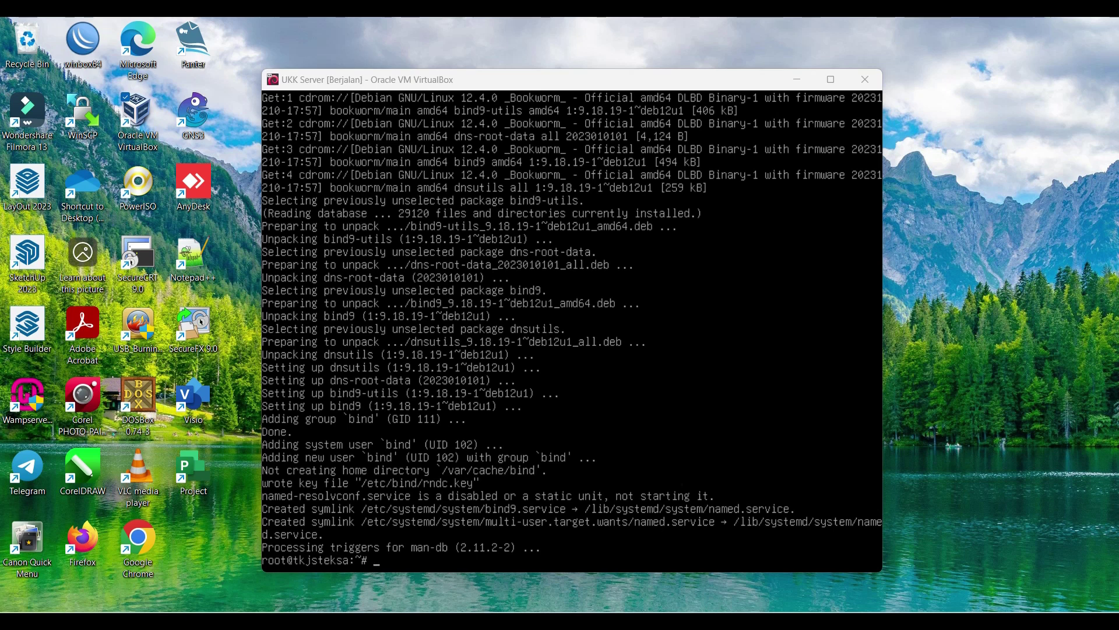
Step: In named.conf.local, add a master zone tkjsteksa.net with file /etc/bind/db.tkjsteksa
left_click(774, 382)
type("nan")
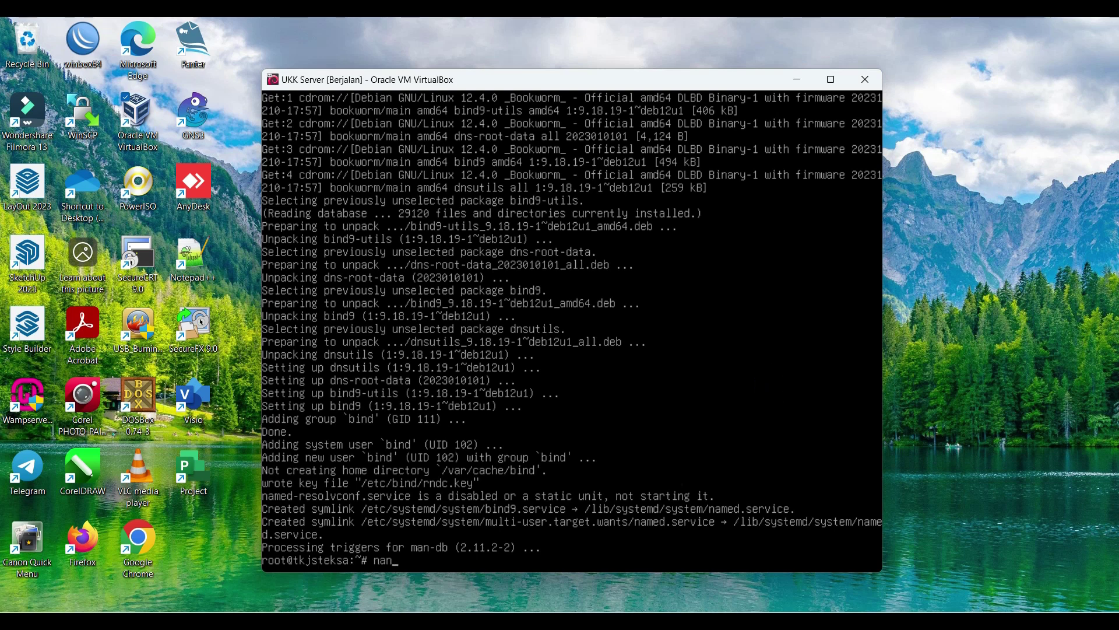
type("o /etc/bind/named.conf")
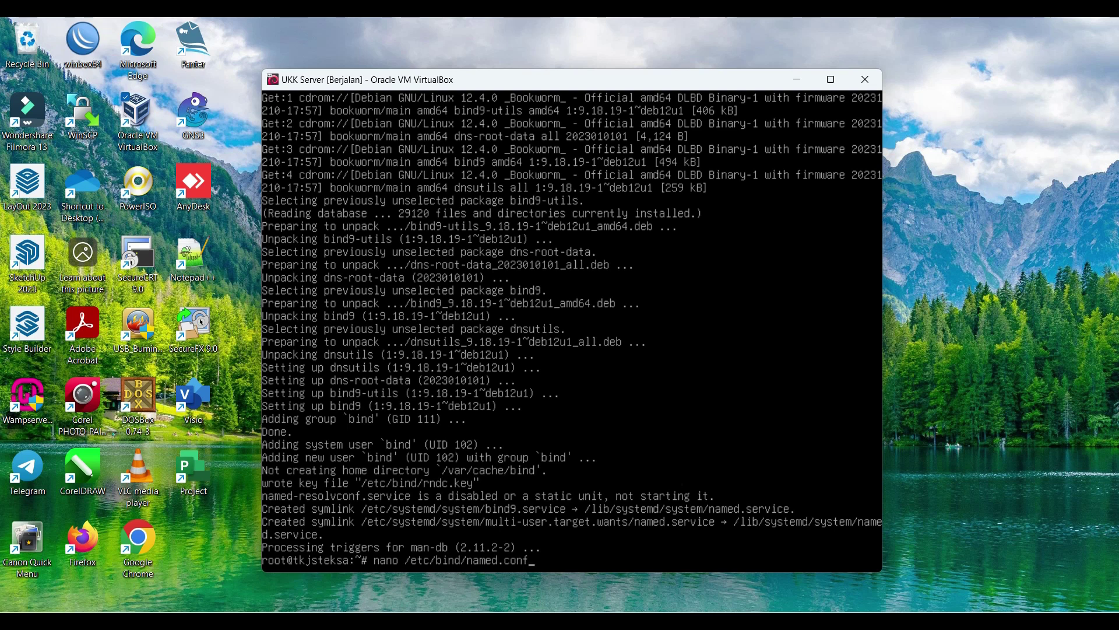
type(".local")
key("Return")
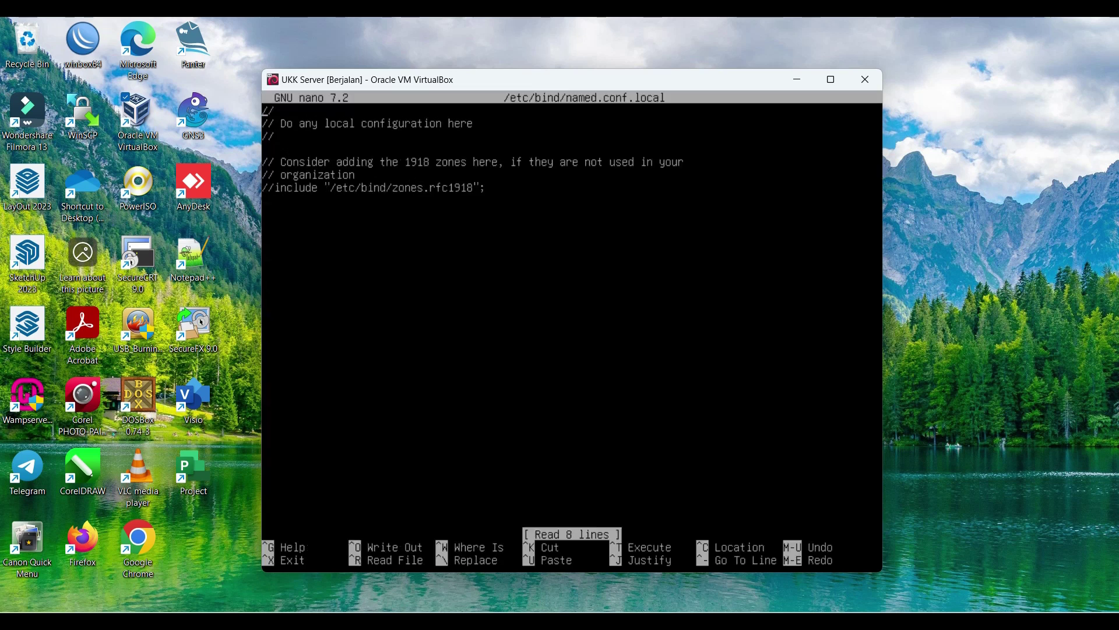
key("Return")
type("zone \"\"{")
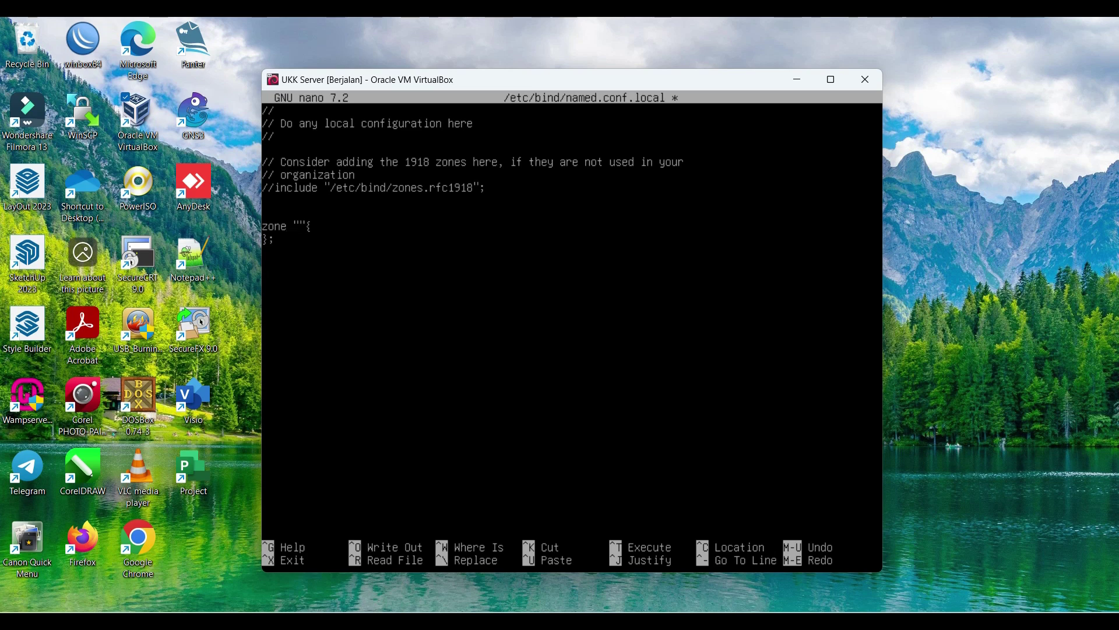
type("tkjsteksa.net")
type("type ma")
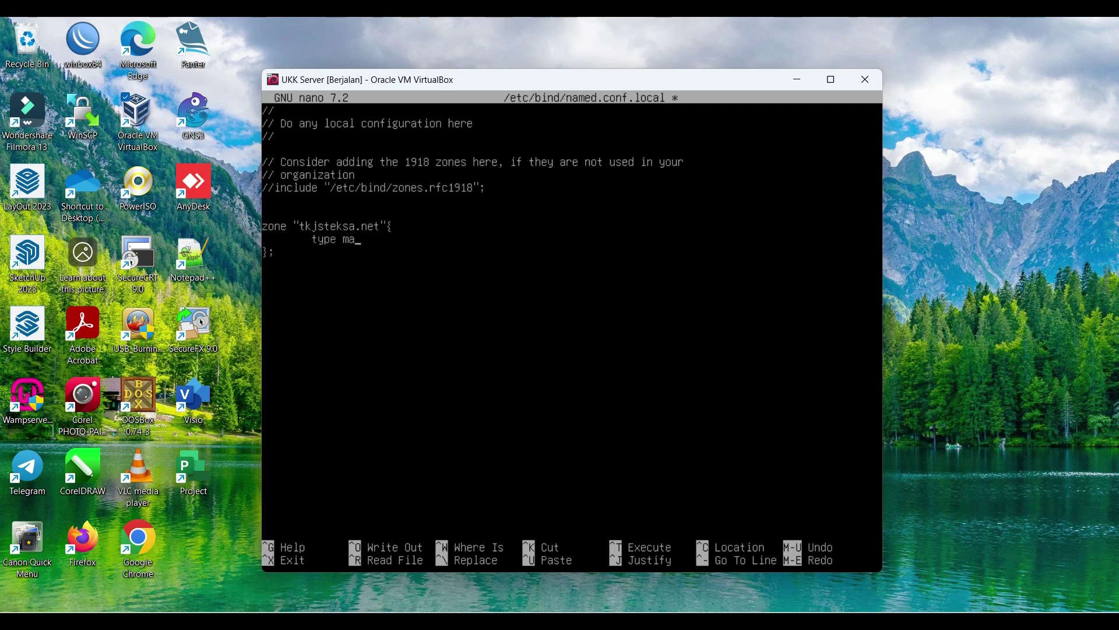
type("ster;")
key("Return")
type("file \"\";/etc/bind/")
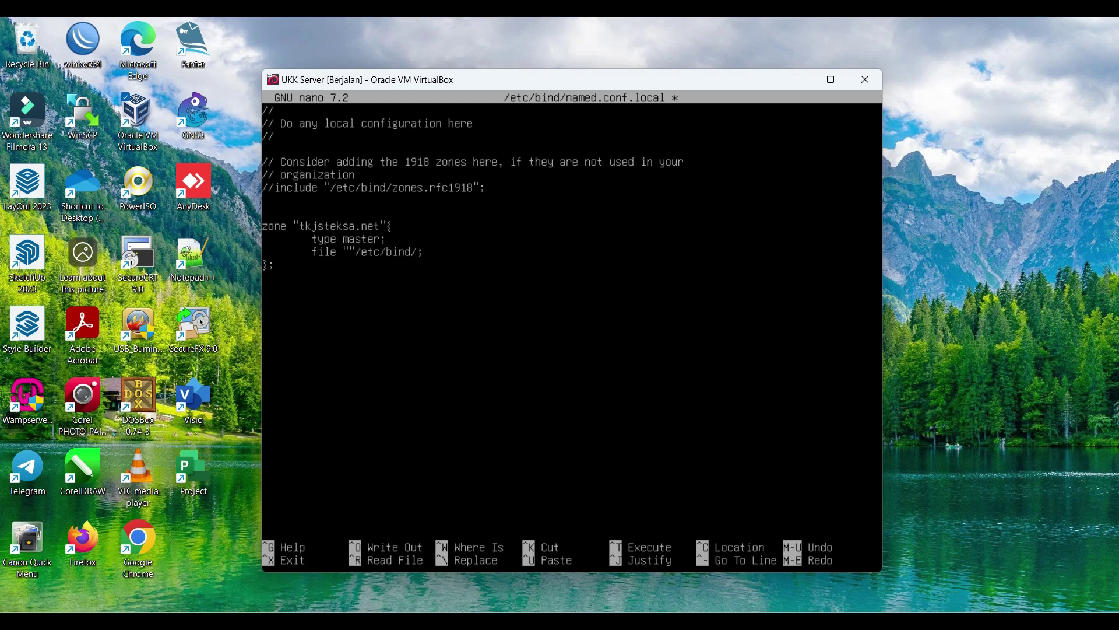
type("db.tkj")
type("steksa")
Step: Begin a zone line for 1.10.10.in-addr.arpa
type("zone")
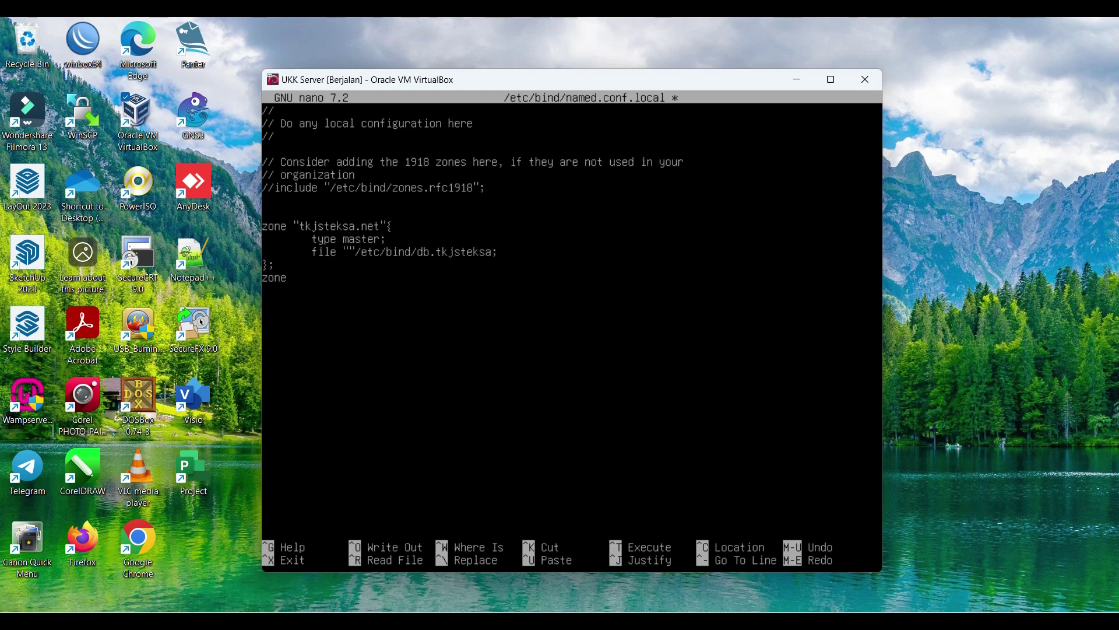
type("1.10.10.in-addr.arpa\"")
key("Right")
key("Right")
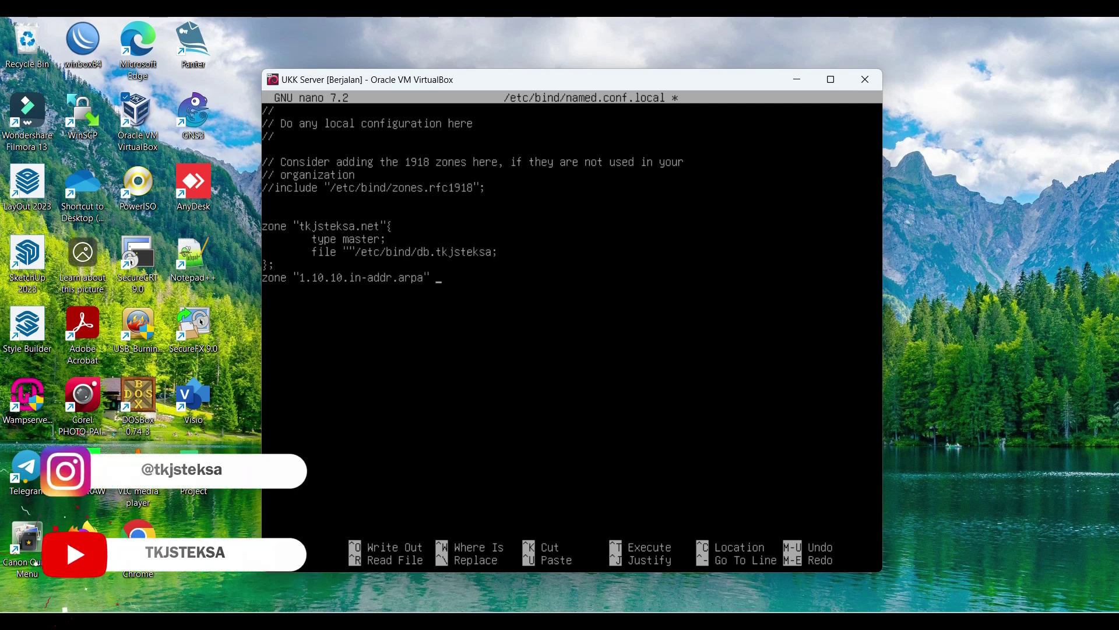
Step: Give the reverse zone type master and file /etc/bind/db.10, and remove the tkjsteksa path's extra quote
type("{")
key("Return")
type("};")
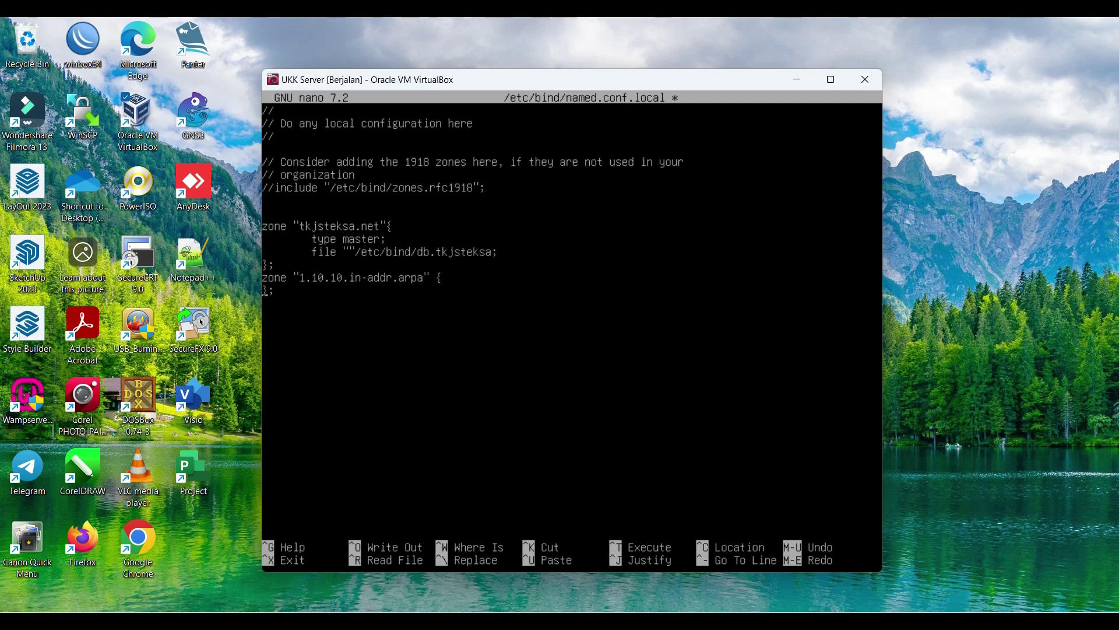
key("Return")
type("type master;")
key("Return")
type("file \"/etc/bind/")
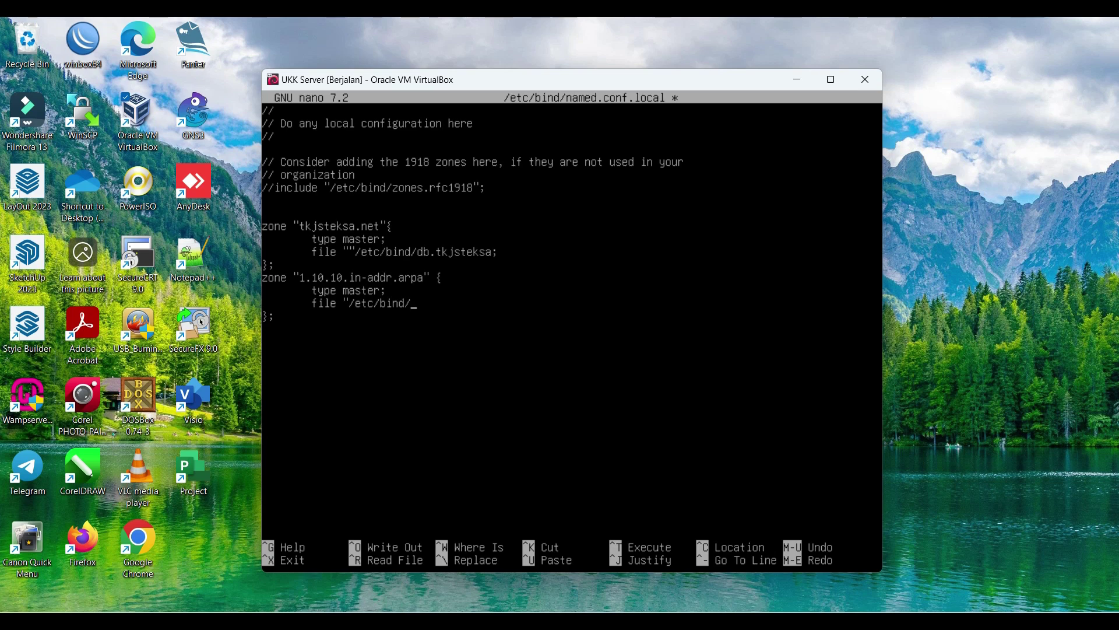
type("db.10;")
left_click(444, 279)
key("BackSpace")
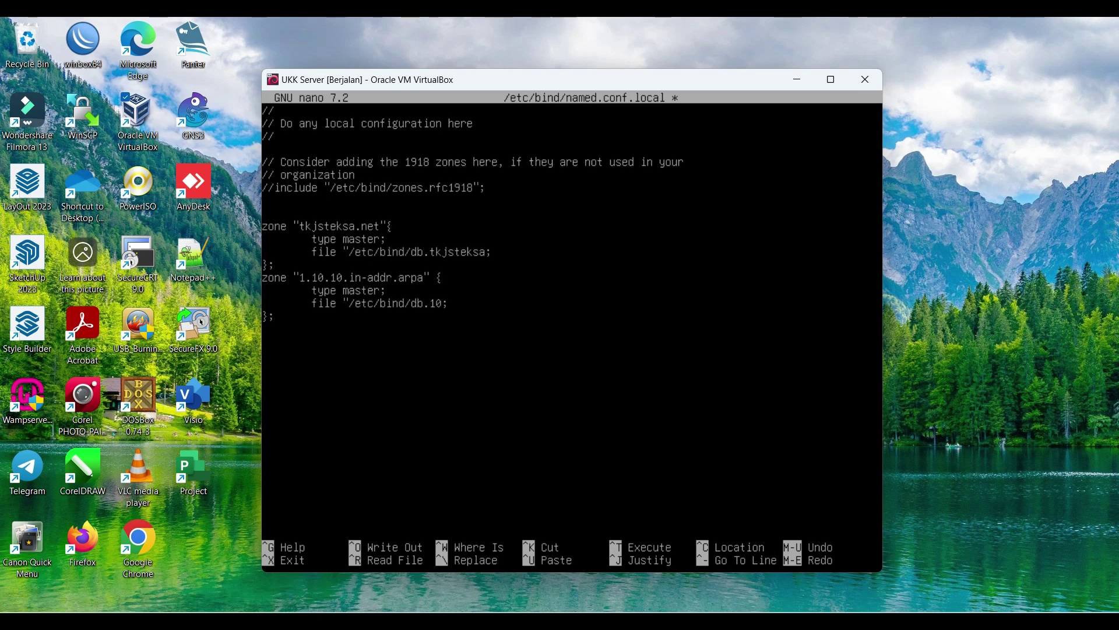
Step: Add closing quotes after the db.tkjsteksa and db.10 file paths
left_click(482, 253)
type("\"")
type("\"")
key("Left")
key("Left")
left_click(489, 253)
left_click(439, 280)
left_click(364, 304)
left_click(425, 304)
Step: Save named.conf.local and exit nano
key("ctrl+x")
key("y")
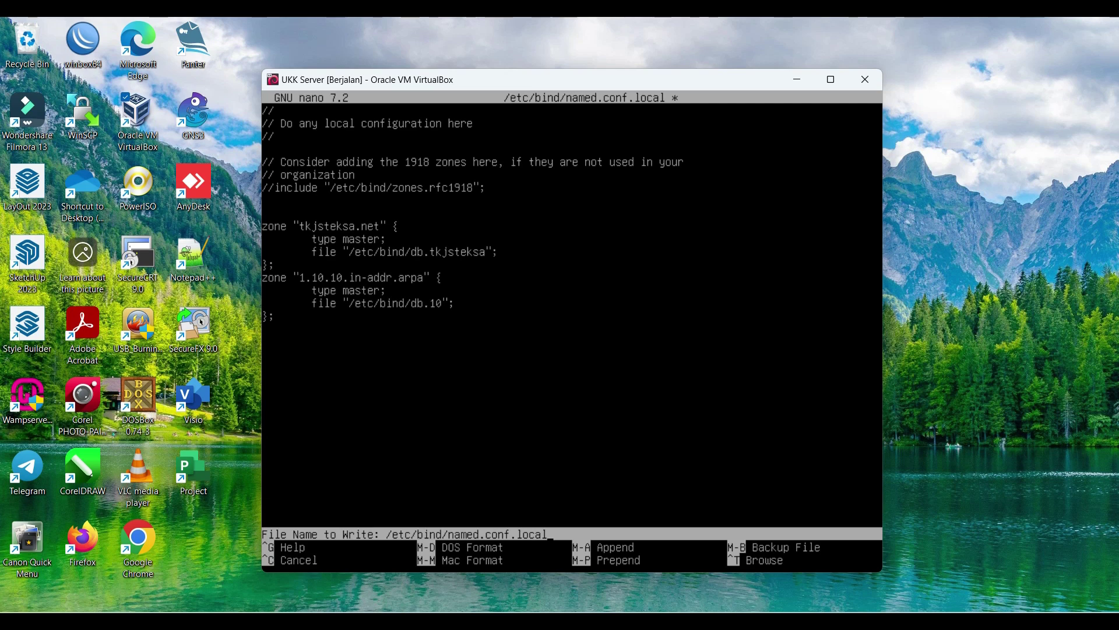
key("Return")
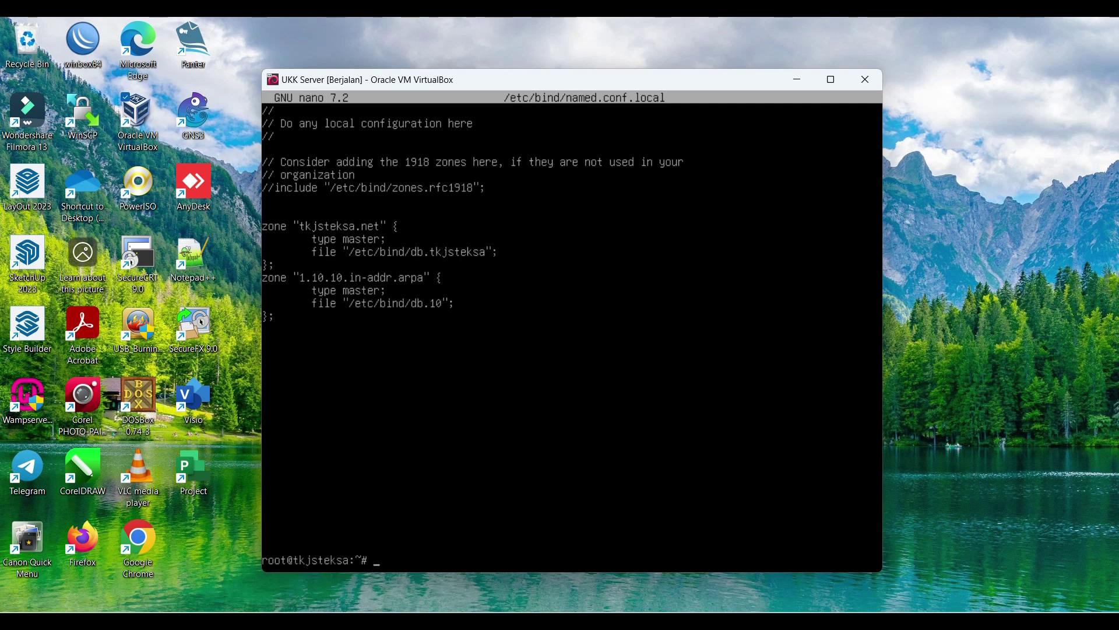
Step: Change into /etc/bind and list its files
type("cd /bin")
key("BackSpace")
key("BackSpace")
key("BackSpace")
key("BackSpace")
type("/etc/bind")
key("Return")
type("ls")
key("Return")
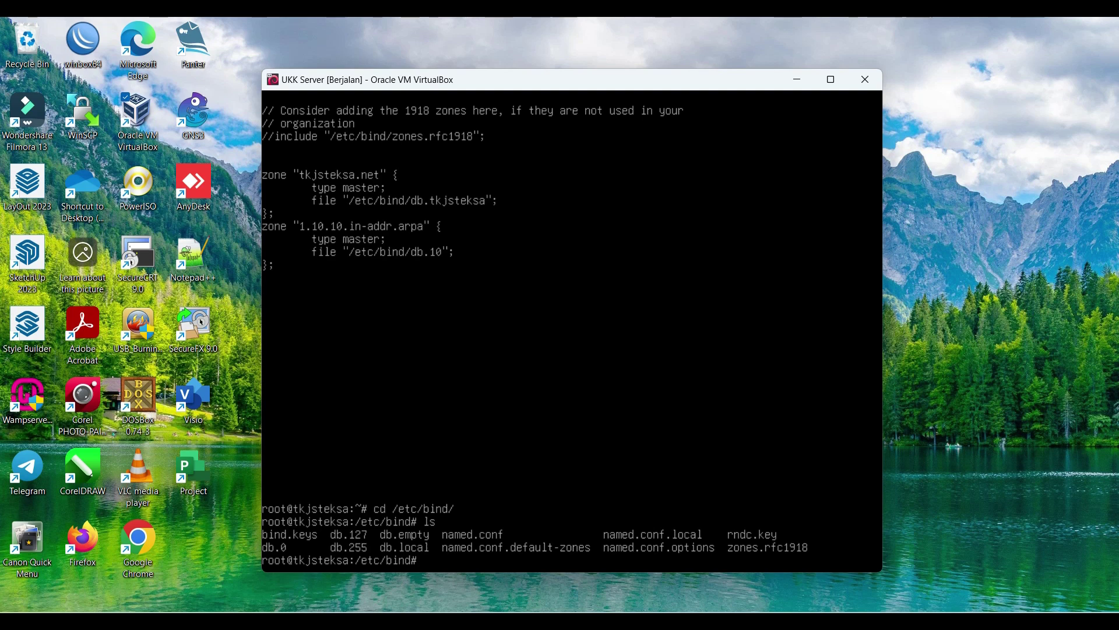
Step: Copy db.local to db.tkjsteksa and begin the nano command to edit it
type("cp db.local db.tkjsteksa")
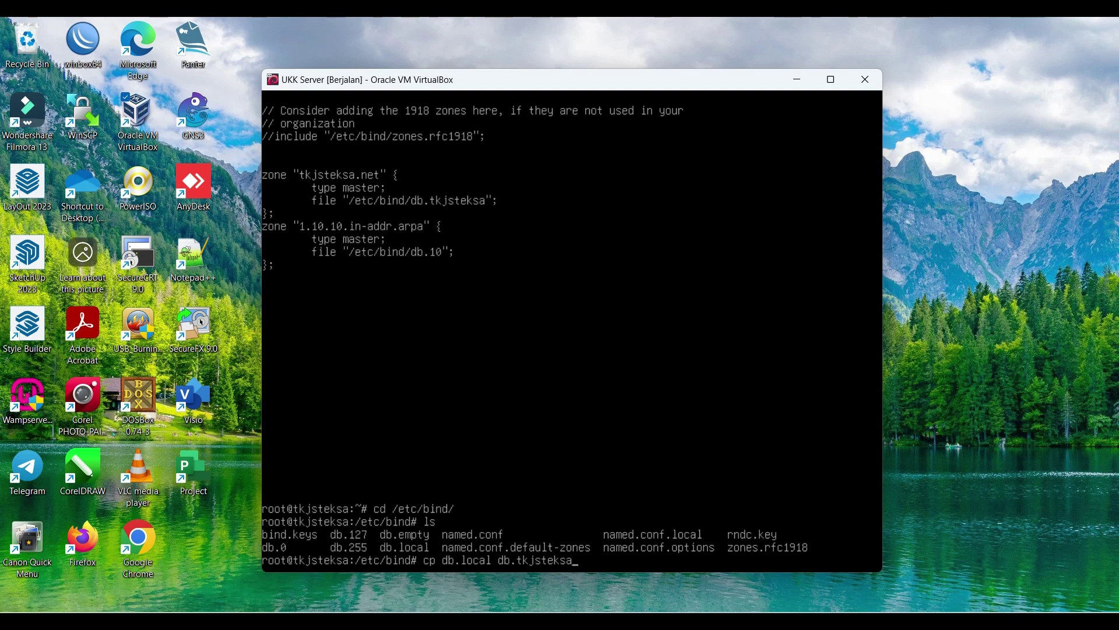
key("Return")
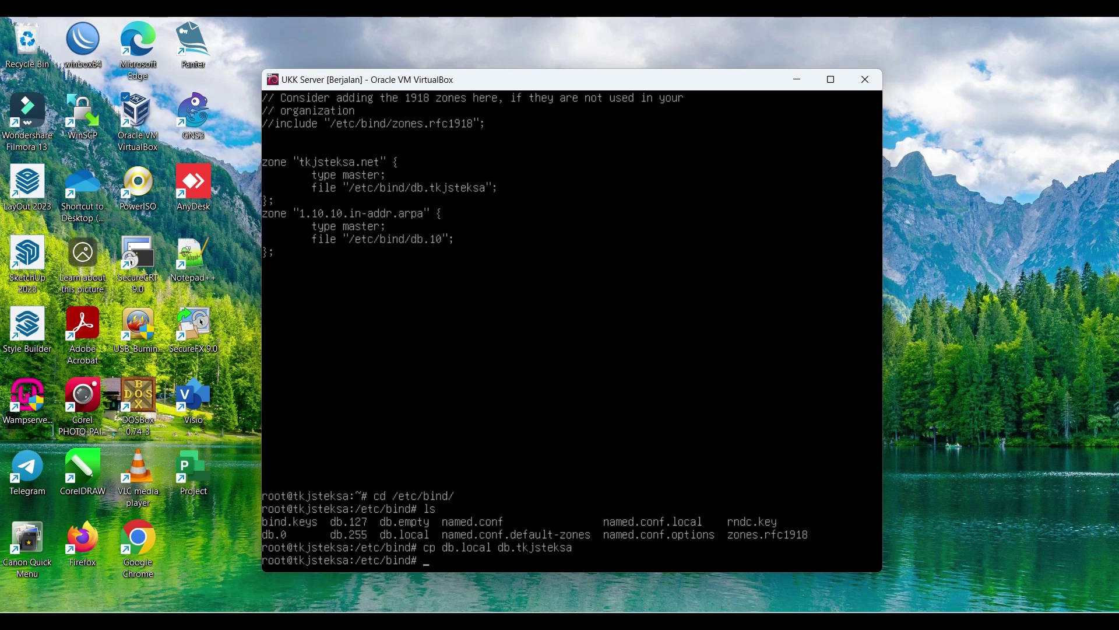
type("nano db.tk")
Step: Open db.tkjsteksa in nano and replace every localhost with tkjsteksa.net
key("Tab")
key("Return")
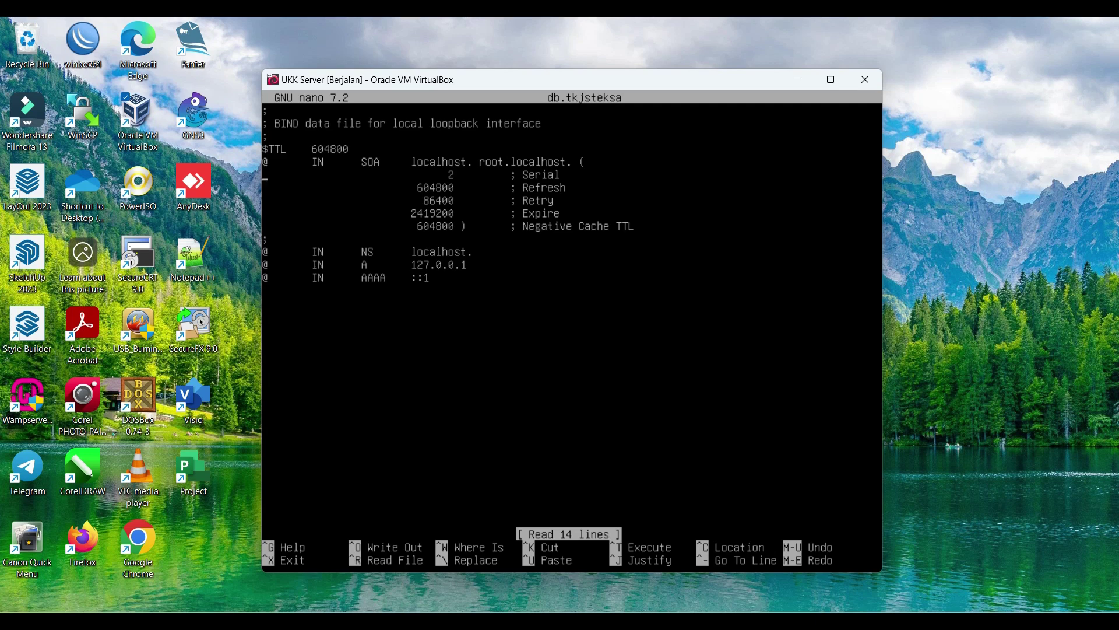
key("ctrl+backslash")
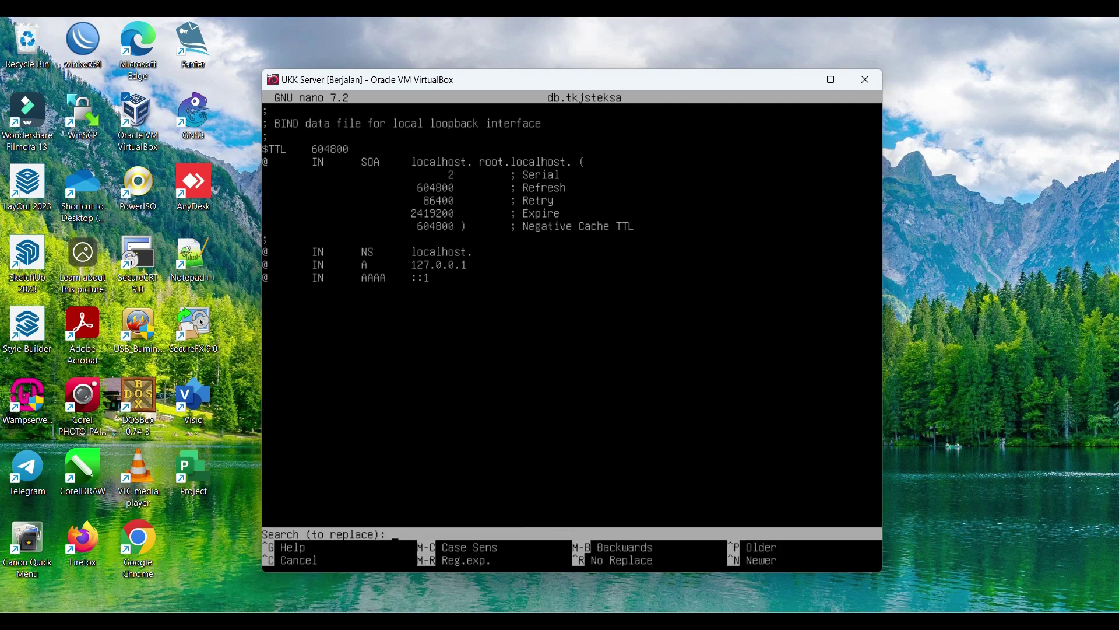
type("localhost")
key("Return")
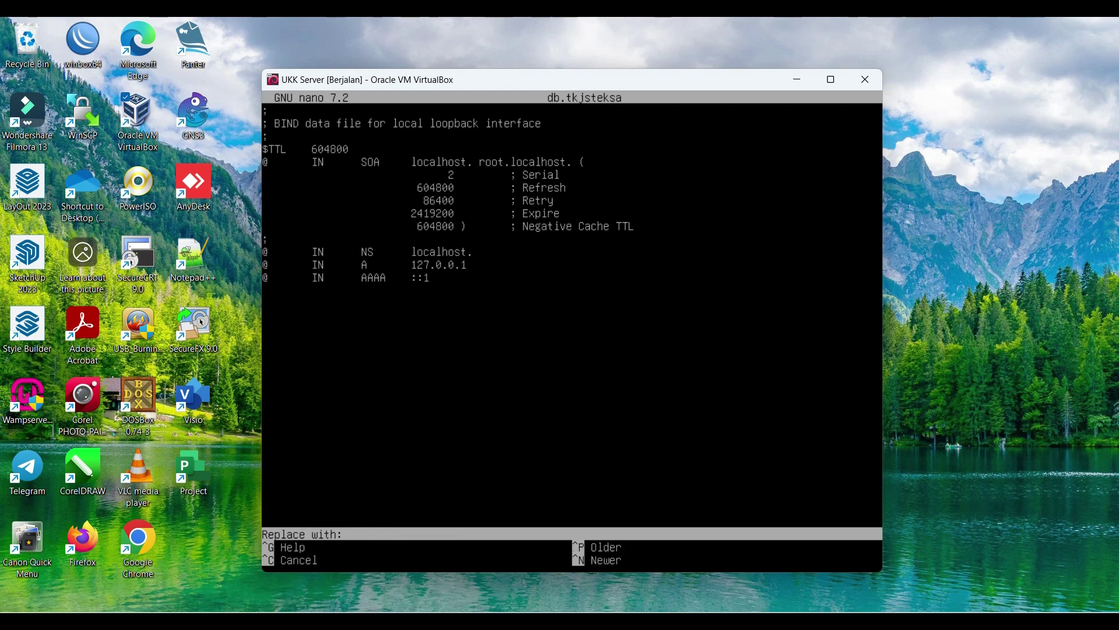
type("tkjsteksa.net")
key("Return")
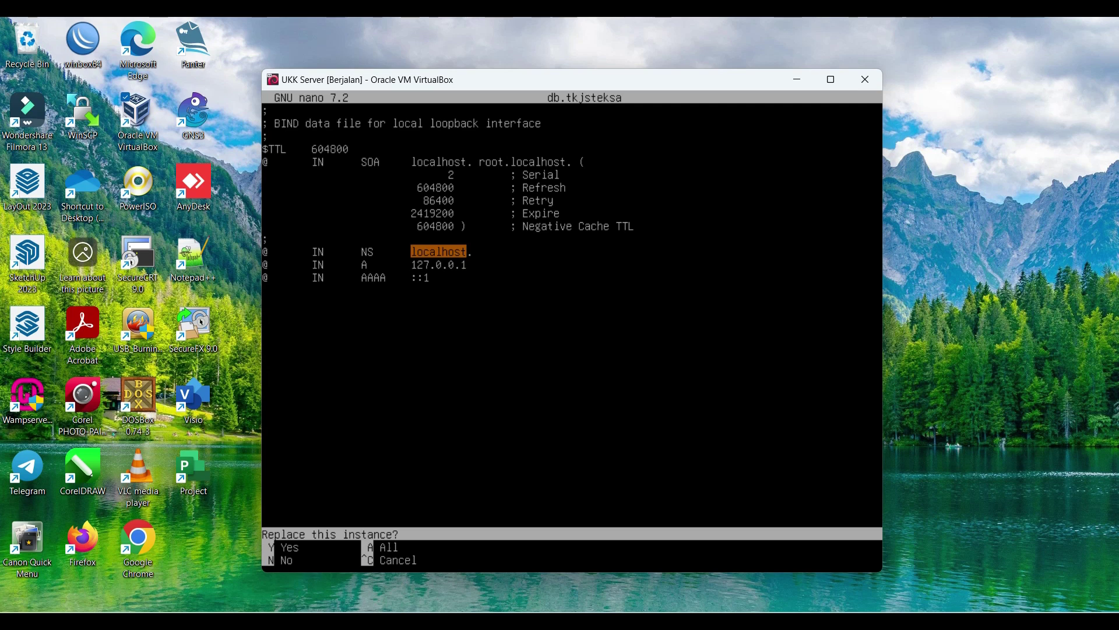
key("a")
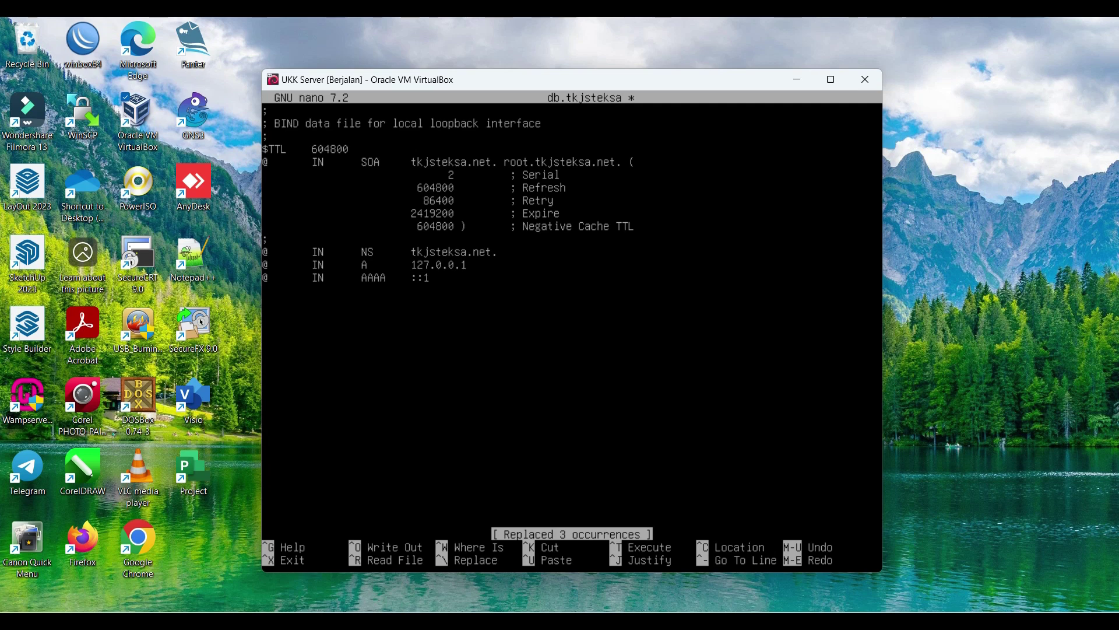
Step: Change the A record to 10.10.1.194 and replace the AAAA line with www IN A 10.10.1.194
key("BackSpace")
key("BackSpace")
key("BackSpace")
key("BackSpace")
key("BackSpace")
key("BackSpace")
key("BackSpace")
key("BackSpace")
key("BackSpace")
type("10.10.")
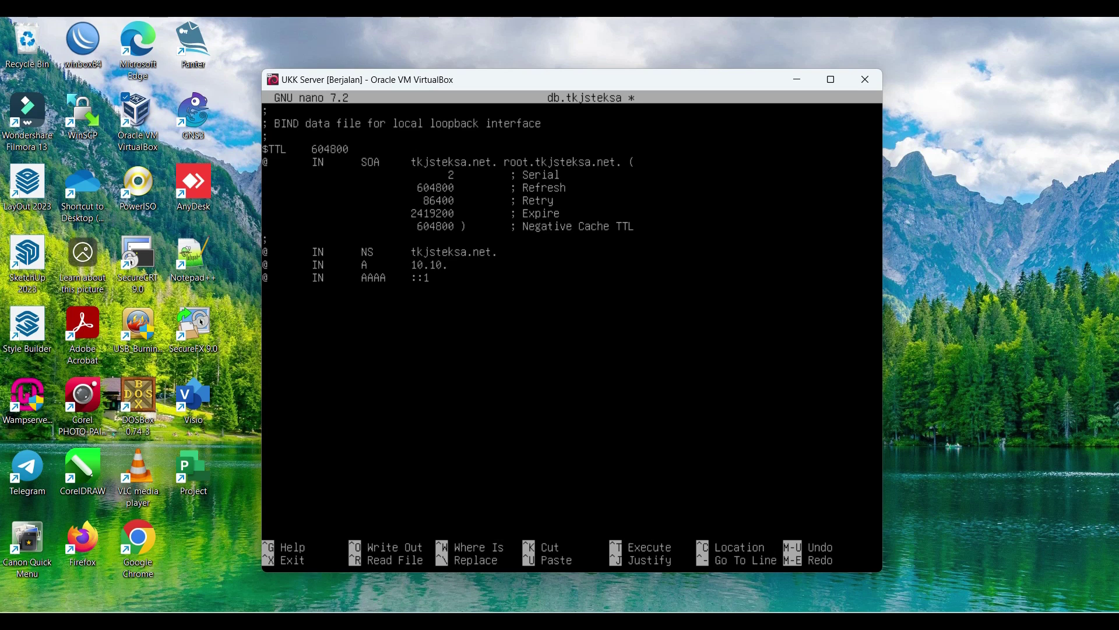
type("1.194")
key("BackSpace")
key("BackSpace")
key("BackSpace")
key("BackSpace")
key("BackSpace")
key("BackSpace")
key("BackSpace")
key("BackSpace")
key("BackSpace")
key("BackSpace")
key("BackSpace")
key("BackSpace")
key("BackSpace")
type("www\tIN")
key("Tab")
type("A       10.10.1.194")
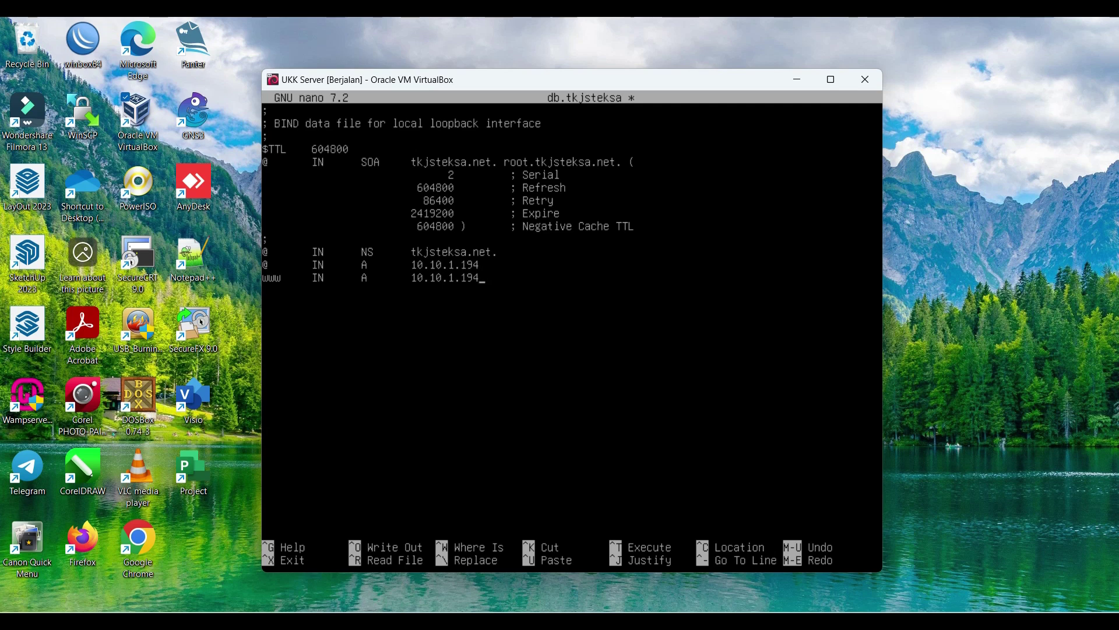
Step: Save db.tkjsteksa, exit nano, and start another copy of db.local
key("ctrl+x")
key("y")
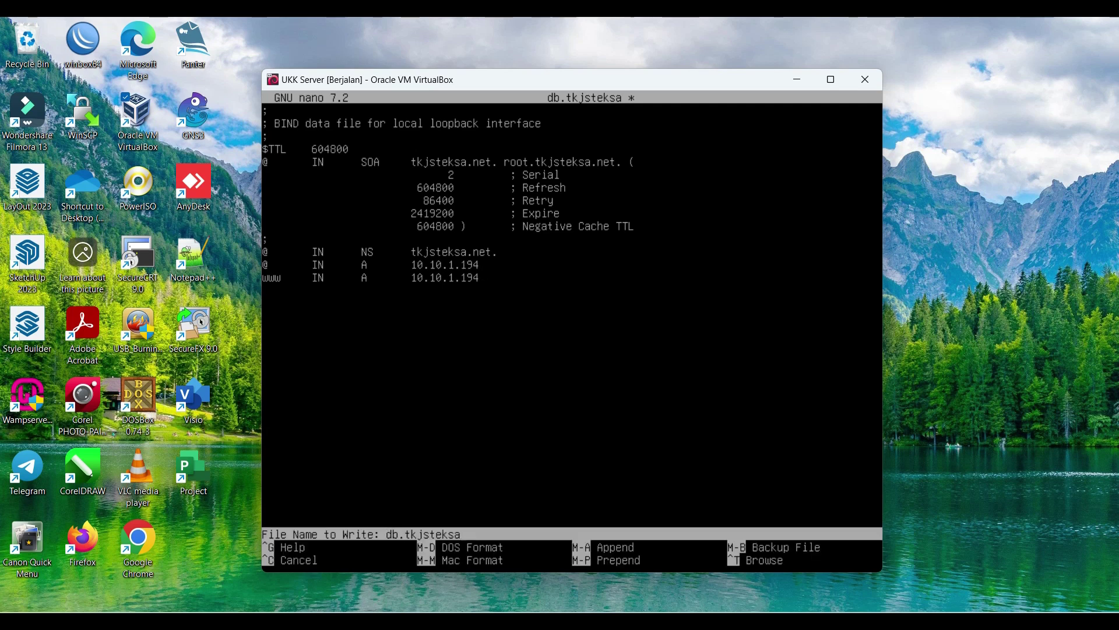
key("Return")
type("cp ")
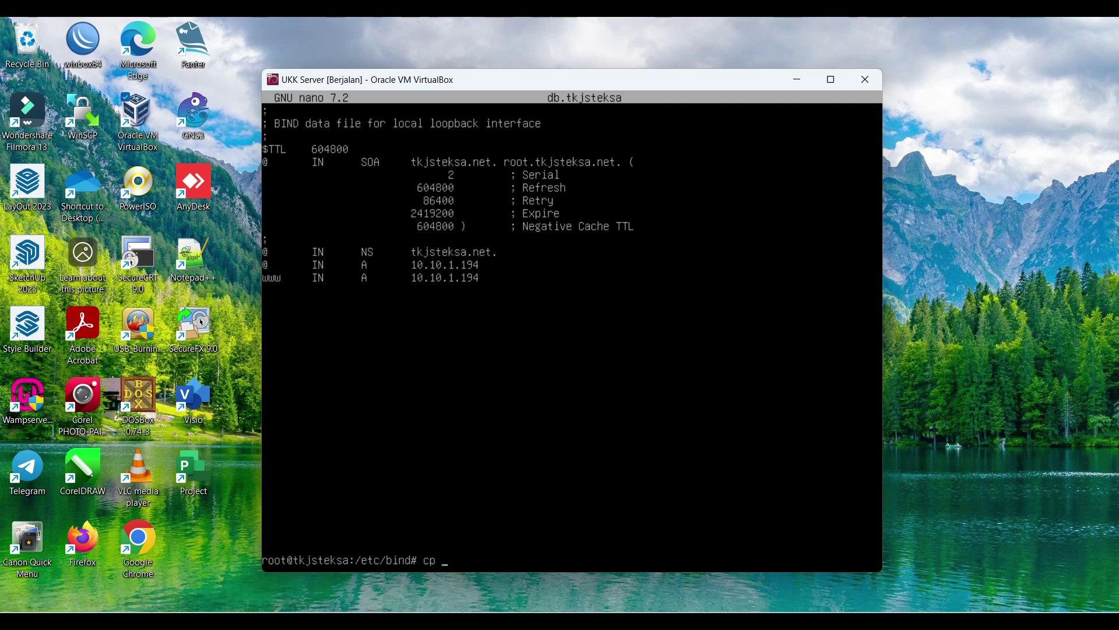
type("db.local")
type(" db")
Step: Copy db.tkjsteksa to a new db.10 reverse zone file and open it in nano
key("BackSpace")
key("BackSpace")
key("BackSpace")
key("BackSpace")
key("BackSpace")
key("BackSpace")
key("BackSpace")
key("BackSpace")
type("t")
type("steksa db.10")
key("Return")
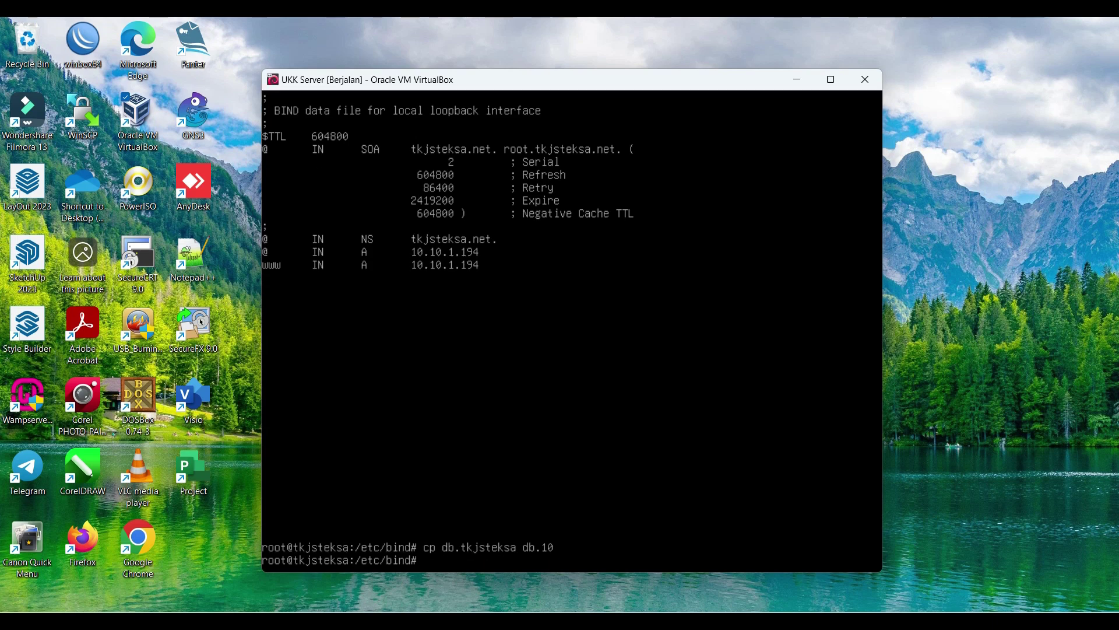
type("nano db.10")
key("Return")
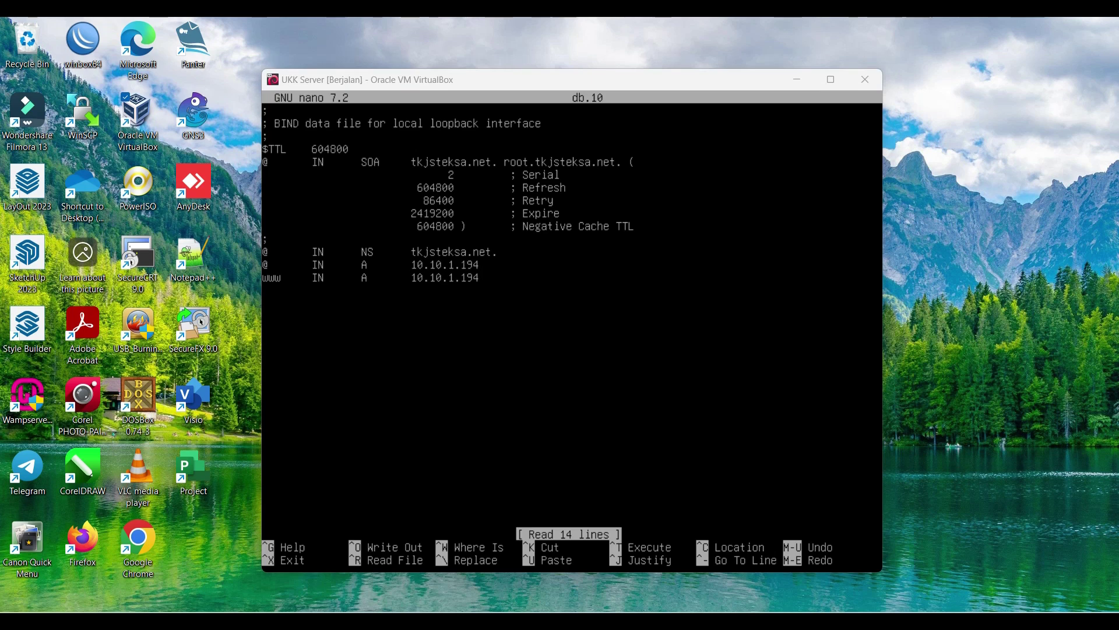
Step: Set the record names in db.10 to @ for NS and 194 for both hosts
left_click(617, 325)
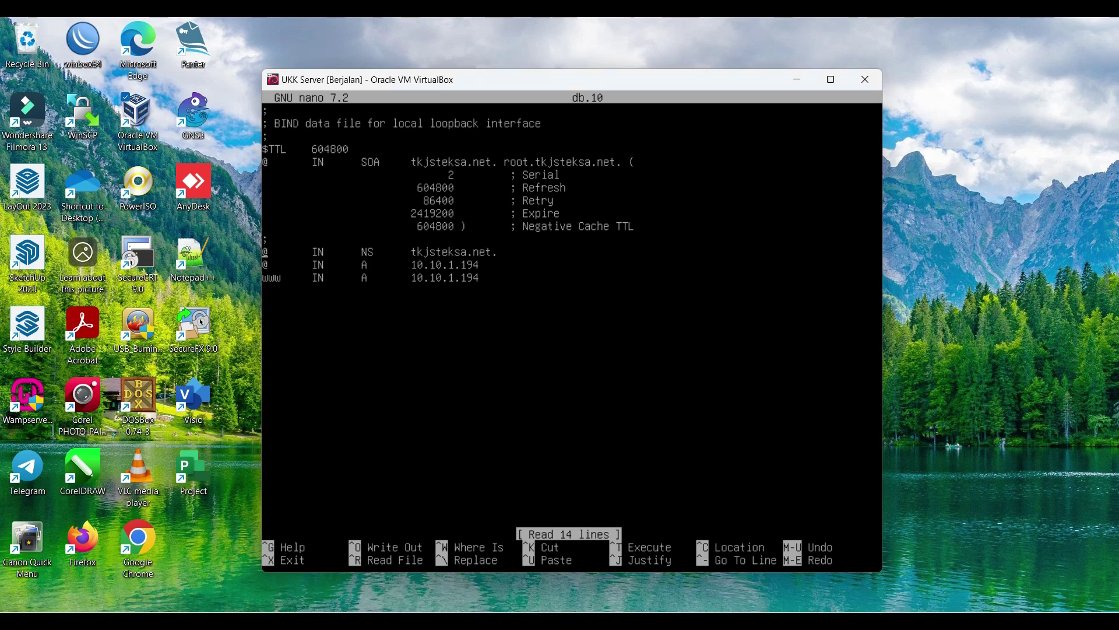
key("Delete")
type("@")
key("Down")
key("BackSpace")
type("194")
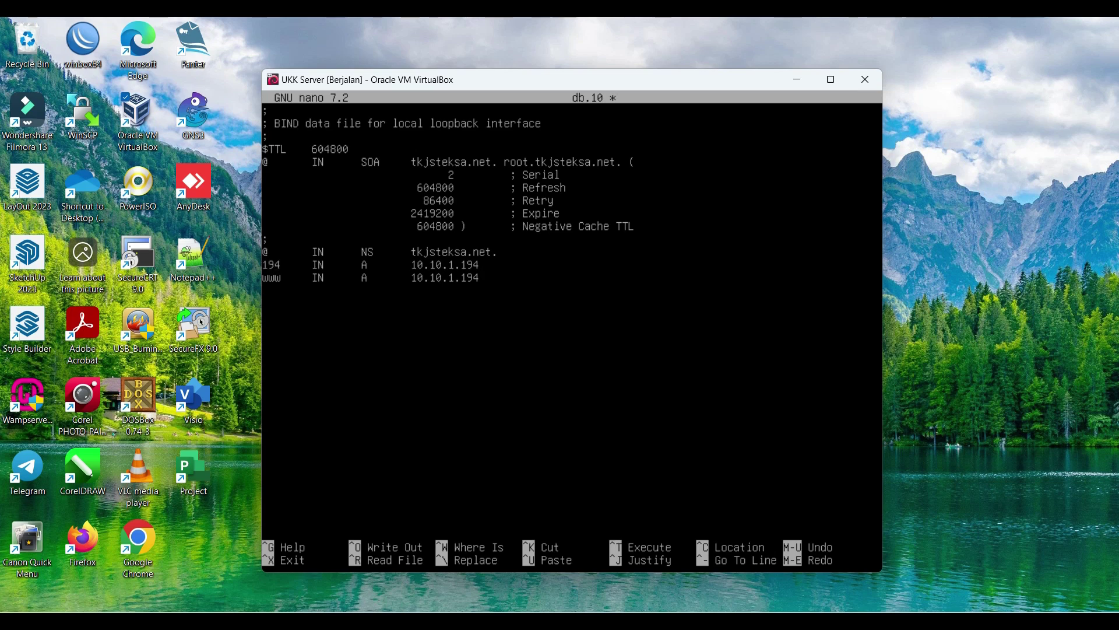
key("BackSpace")
key("BackSpace")
key("BackSpace")
type("194")
key("Down")
key("BackSpace")
key("BackSpace")
key("BackSpace")
key("BackSpace")
key("BackSpace")
key("BackSpace")
key("BackSpace")
key("BackSpace")
key("BackSpace")
key("BackSpace")
type("tkjsteksa.net.")
key("BackSpace")
key("BackSpace")
key("BackSpace")
key("BackSpace")
key("BackSpace")
key("BackSpace")
key("BackSpace")
key("BackSpace")
key("BackSpace")
key("BackSpace")
key("BackSpace")
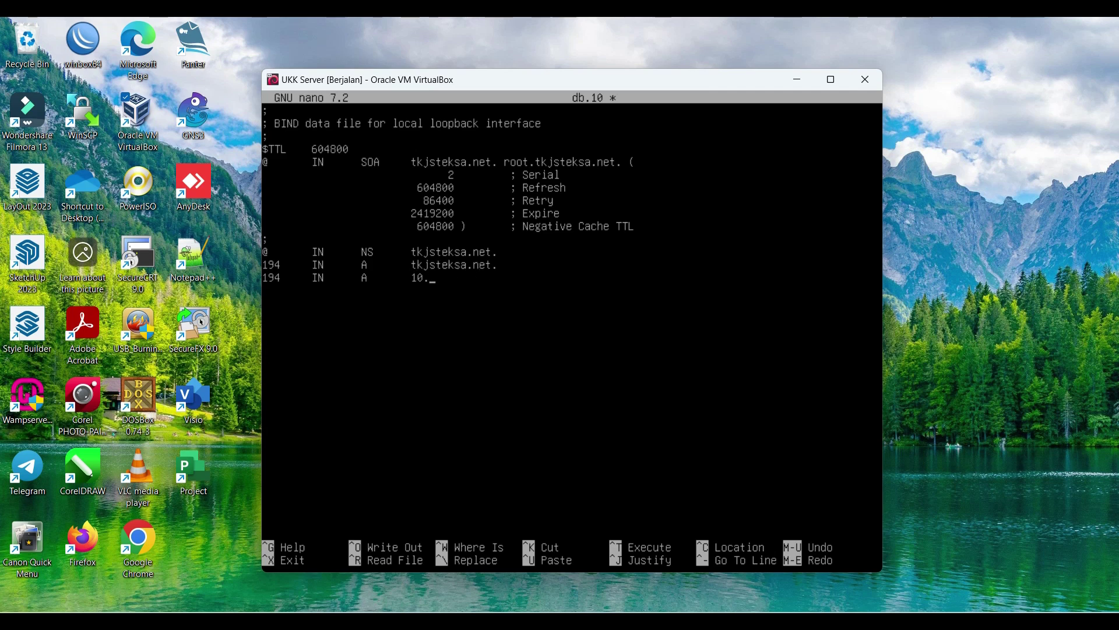
type("www.tkjstesksa.net.")
key("Up")
key("Delete")
type("PTR")
key("BackSpace")
type("PTR")
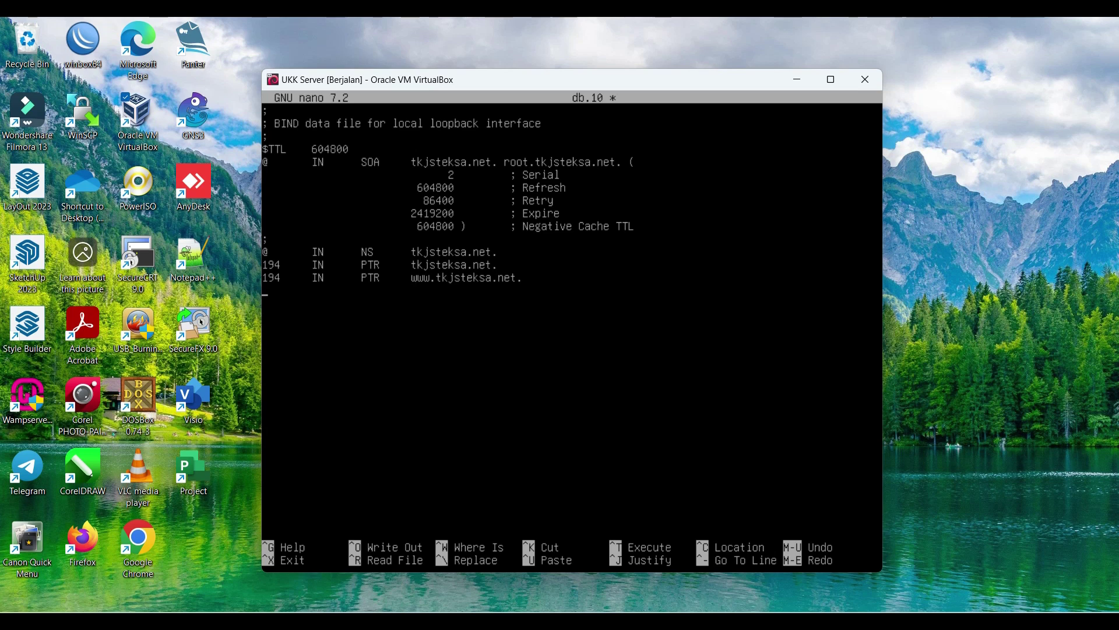
Step: Save db.10 and exit nano back to the shell
key("ctrl+o")
key("Return")
key("ctrl+x")
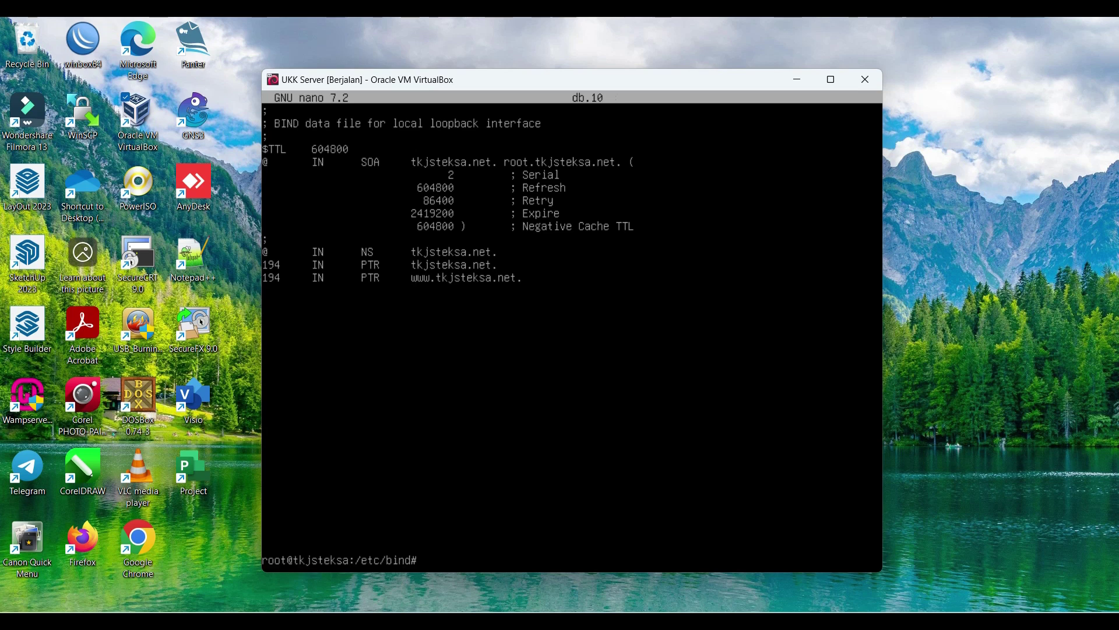
type("nano /etc/resolv.conf")
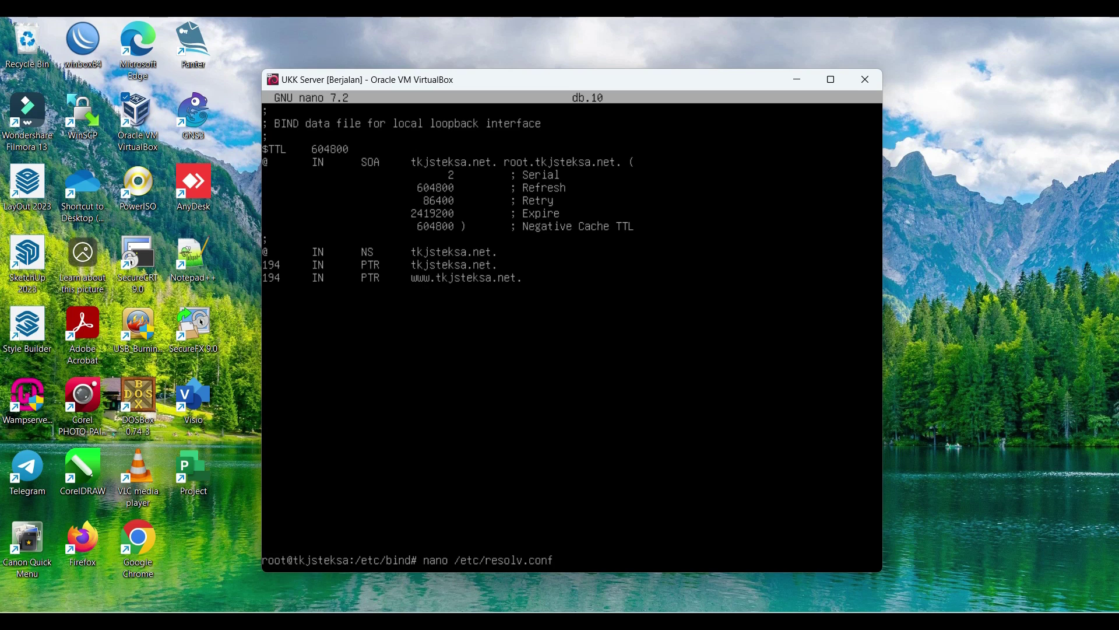
Step: Write 'nameserver 10.10.1.194' into /etc/resolv.conf and save it
key("Return")
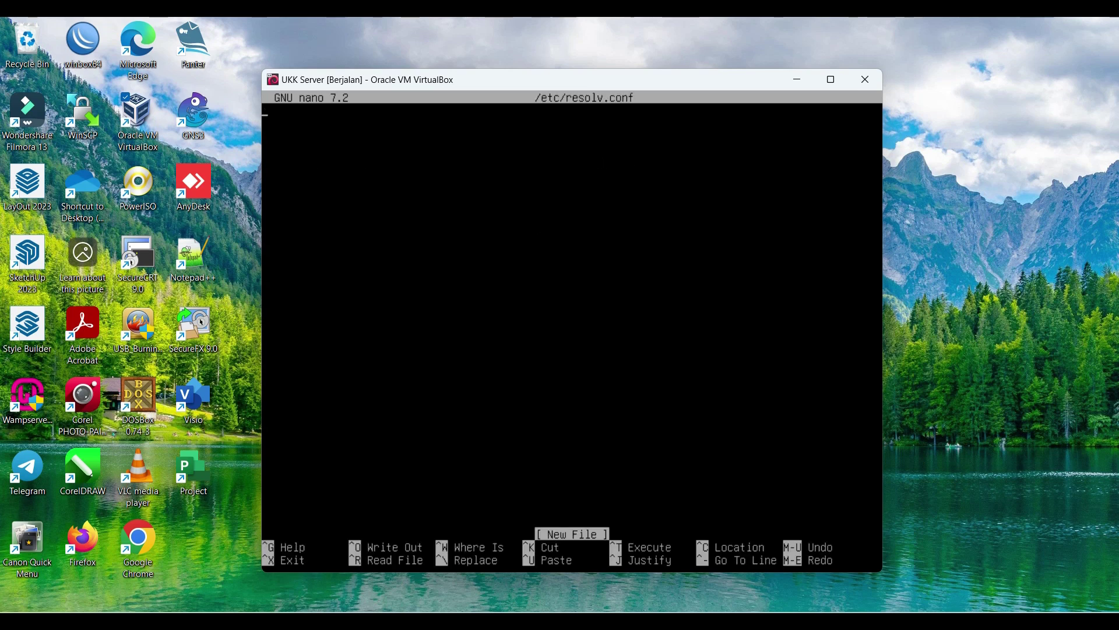
type("nameserver 10.10.1.1")
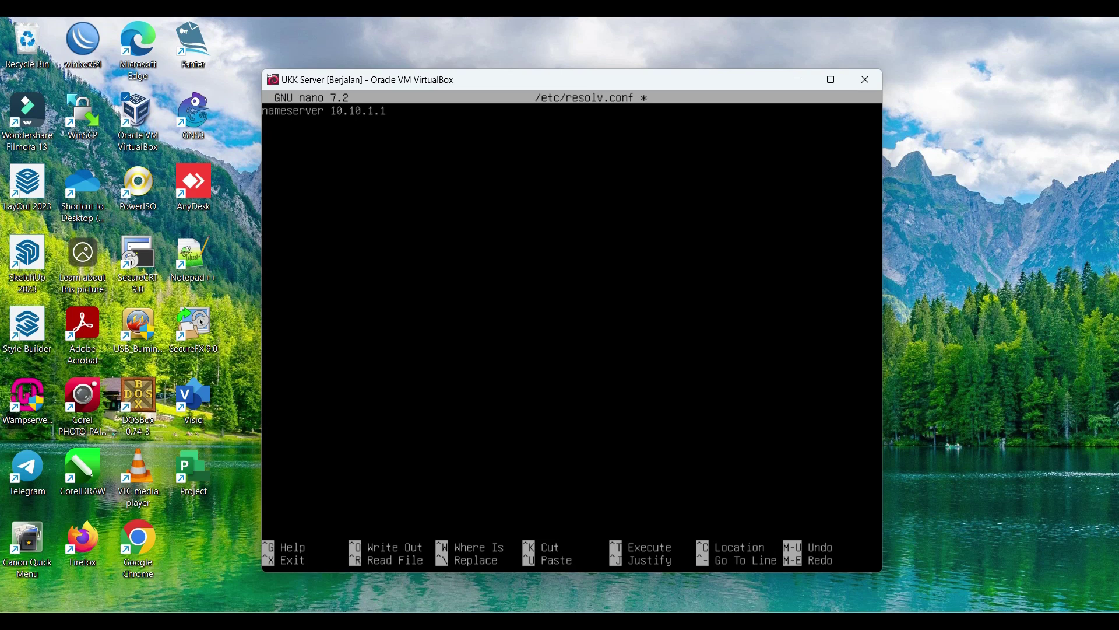
type("94")
key("ctrl+x")
key("y")
key("Return")
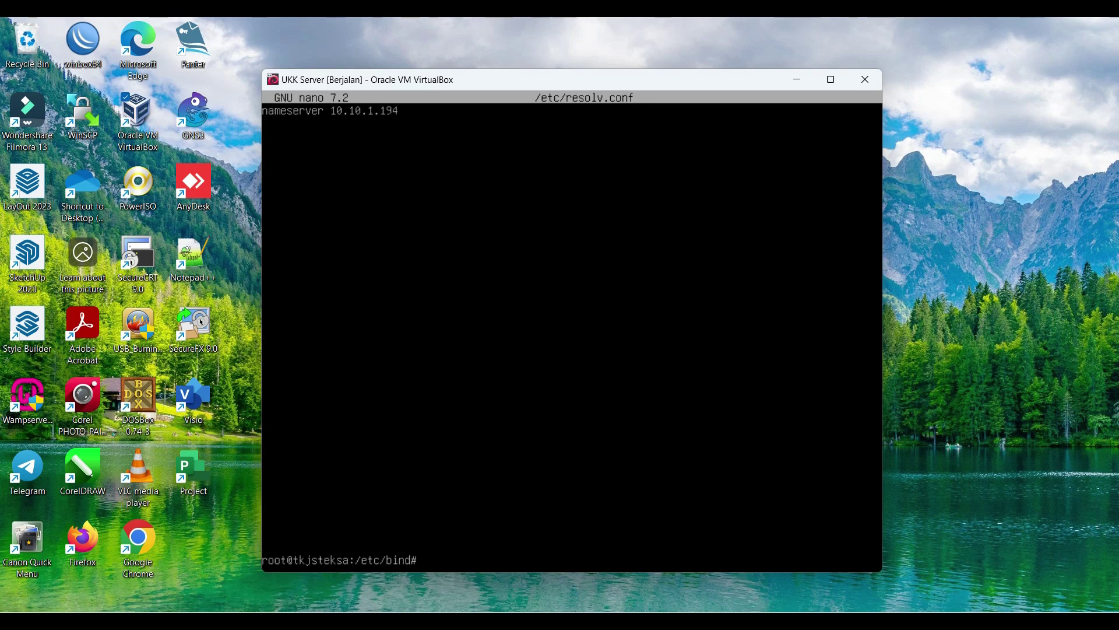
type("/etc/init.d/bind9 restart")
Step: After the init-script restart fails, run systemctl restart bind9 and confirm its status is active (running)
key("Return")
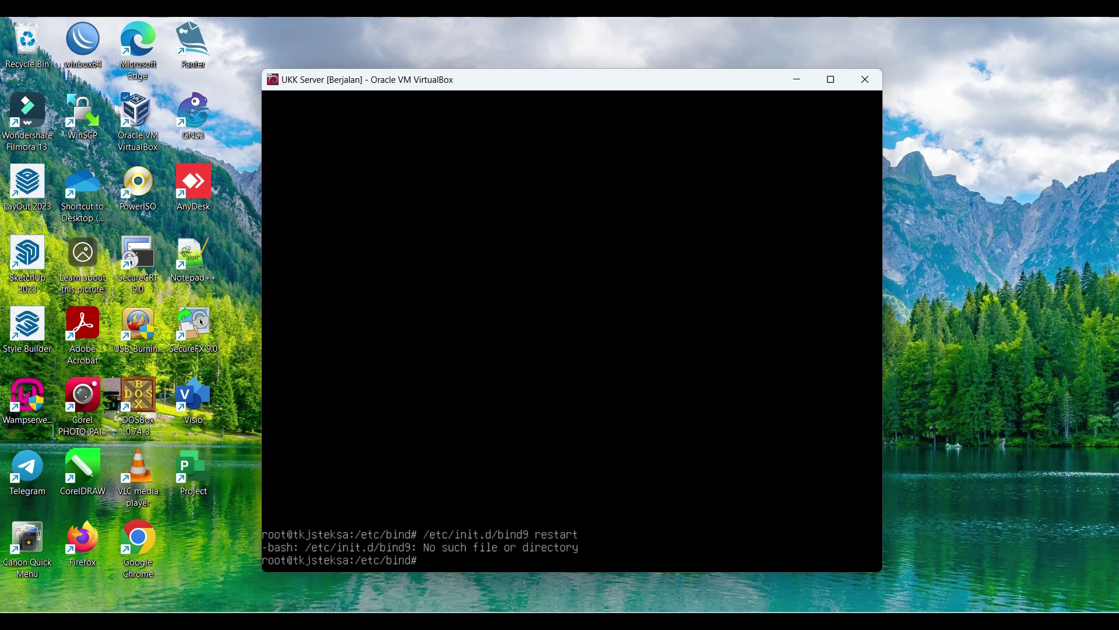
type("systemctl restart bind9")
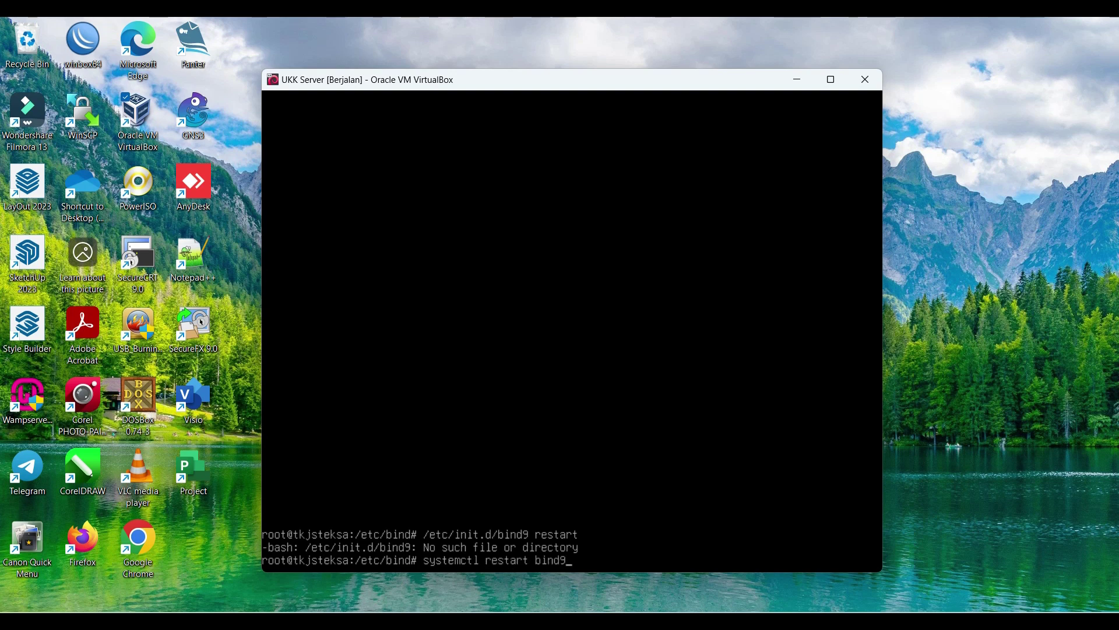
key("Return")
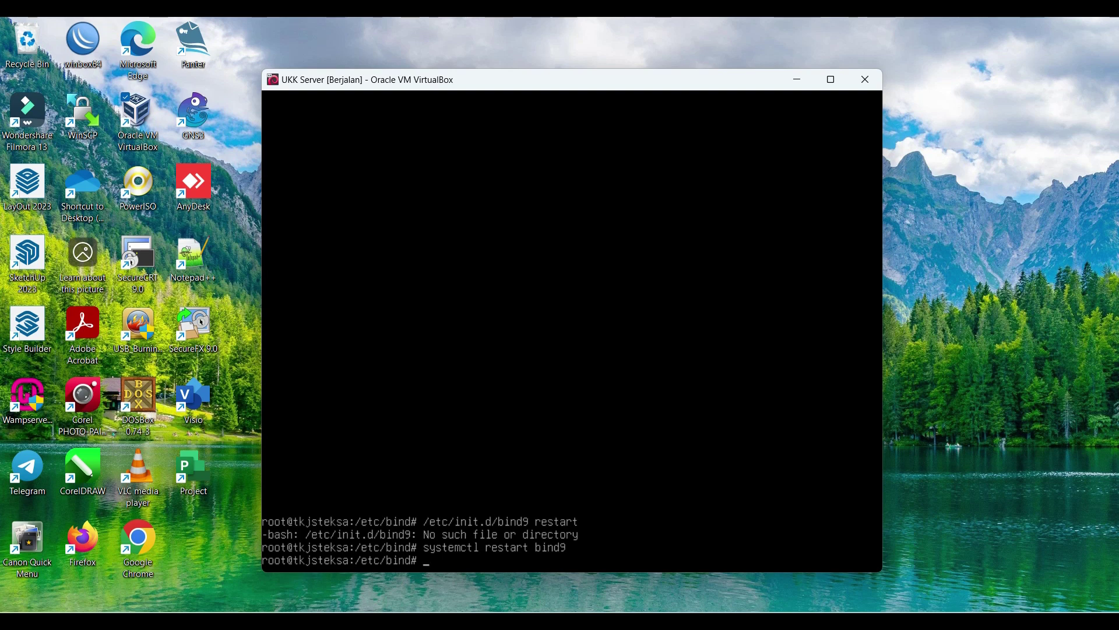
type("systemctl status bind9")
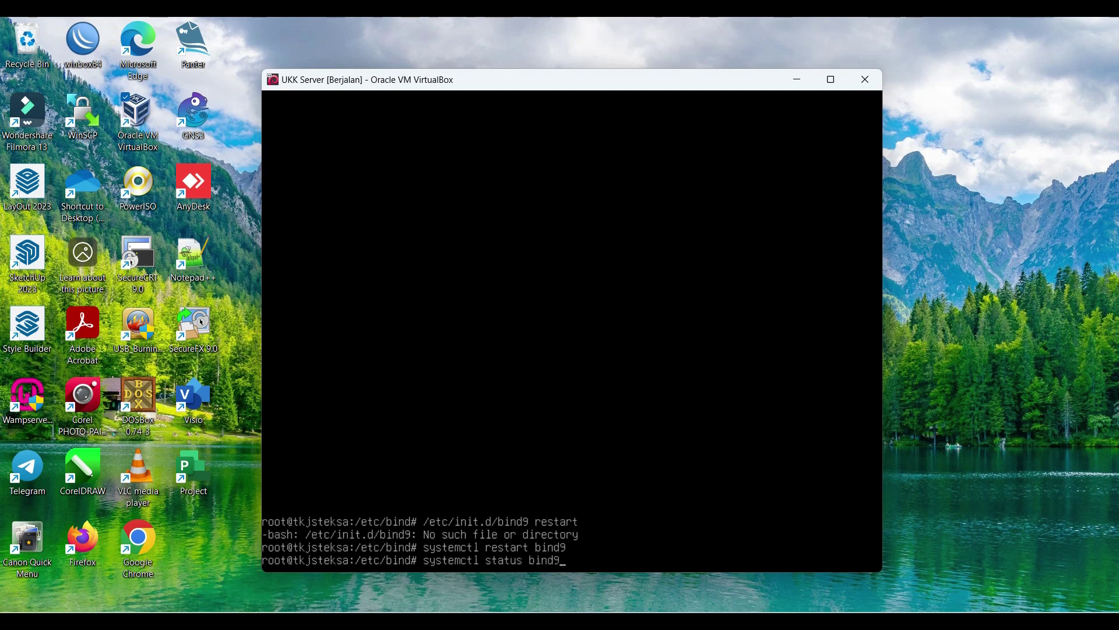
key("Return")
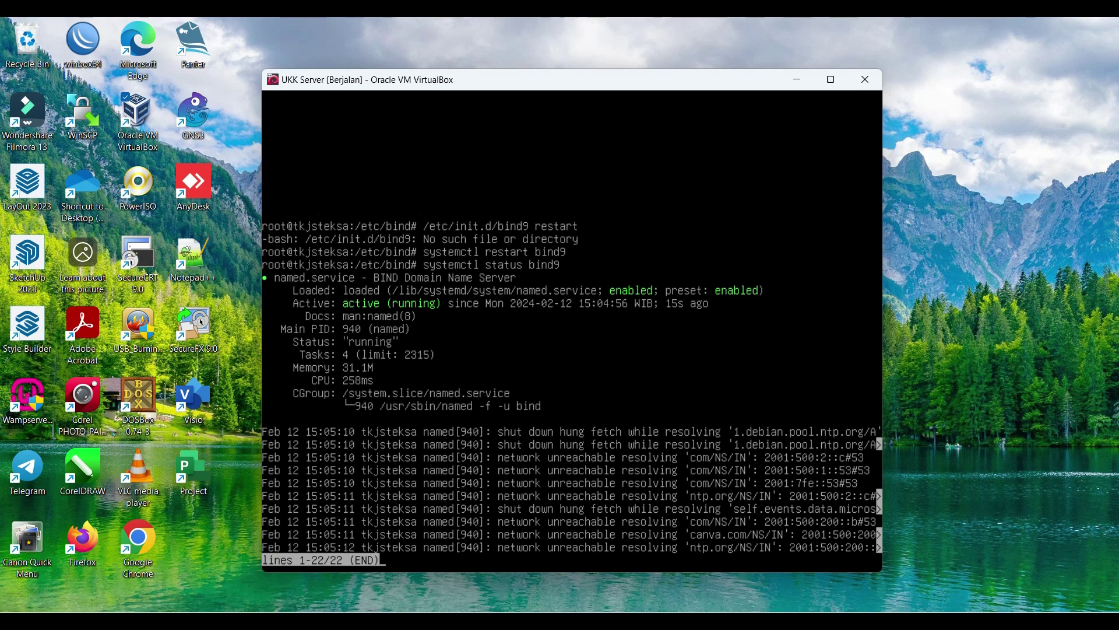
type("q")
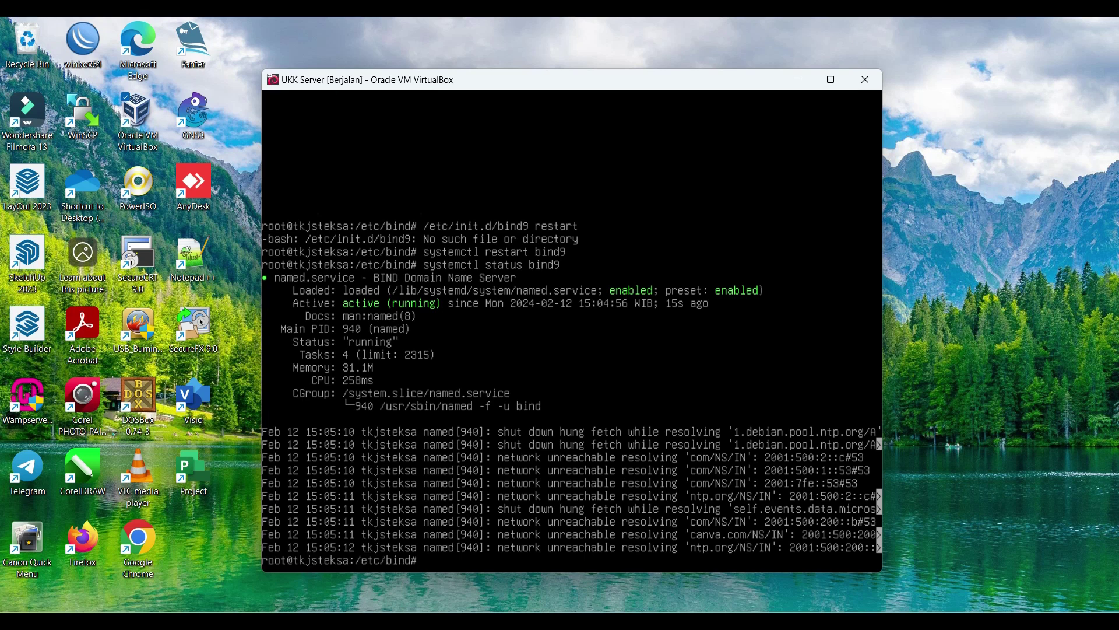
type("dig tkjsteksa.net")
Step: Query tkjsteksa.net with dig and nslookup, confirming it resolves to 10.10.1.194
key("Return")
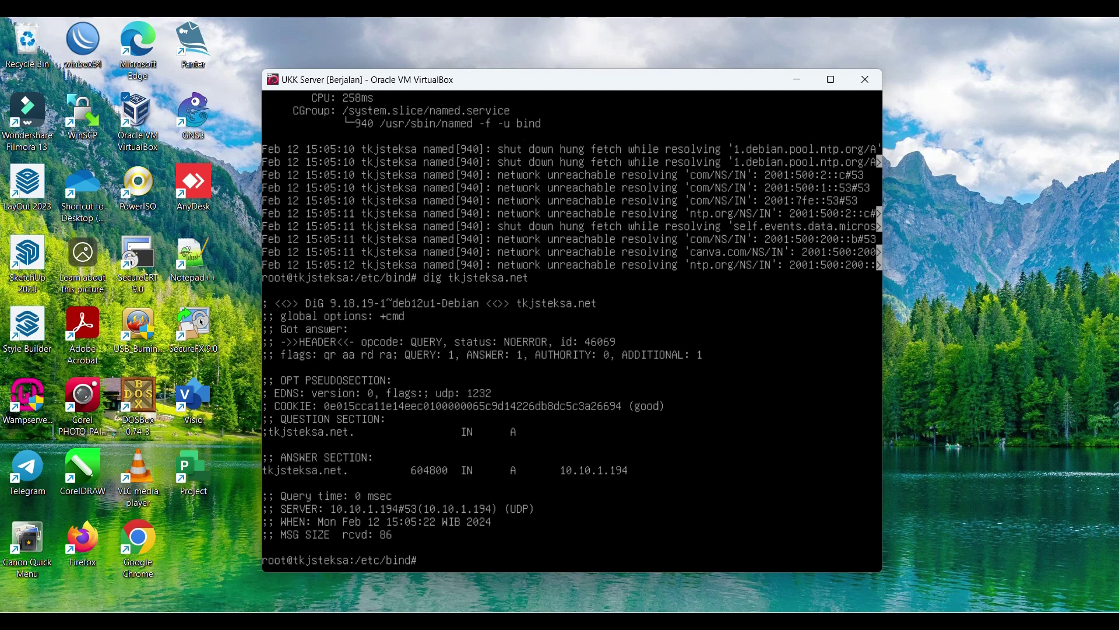
type("nsl")
key("Tab")
type("tkjsteksa.net")
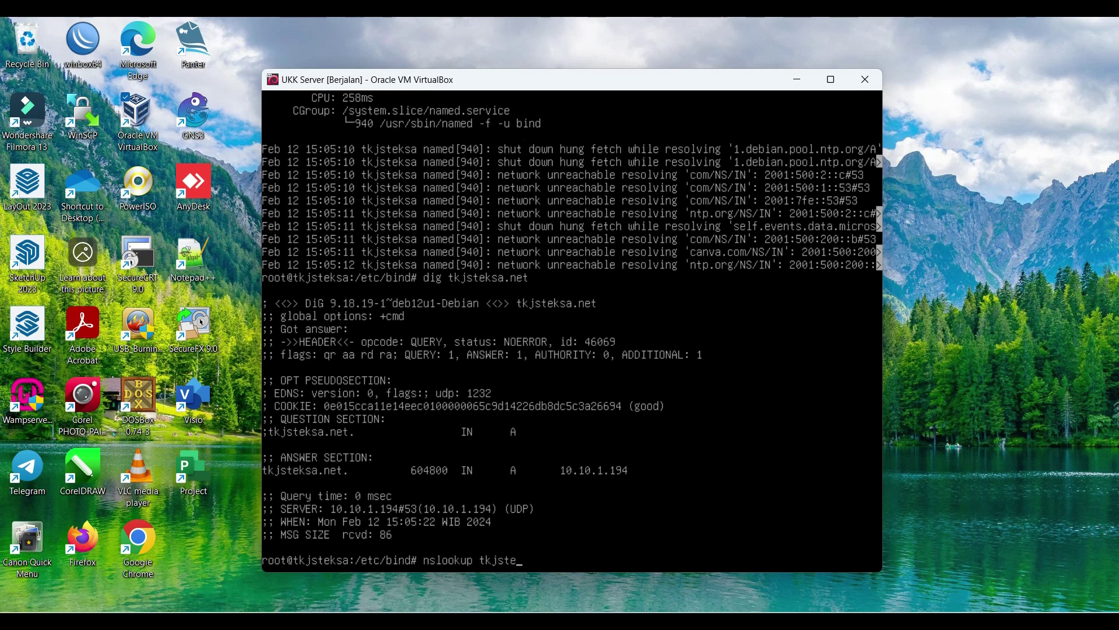
key("Return")
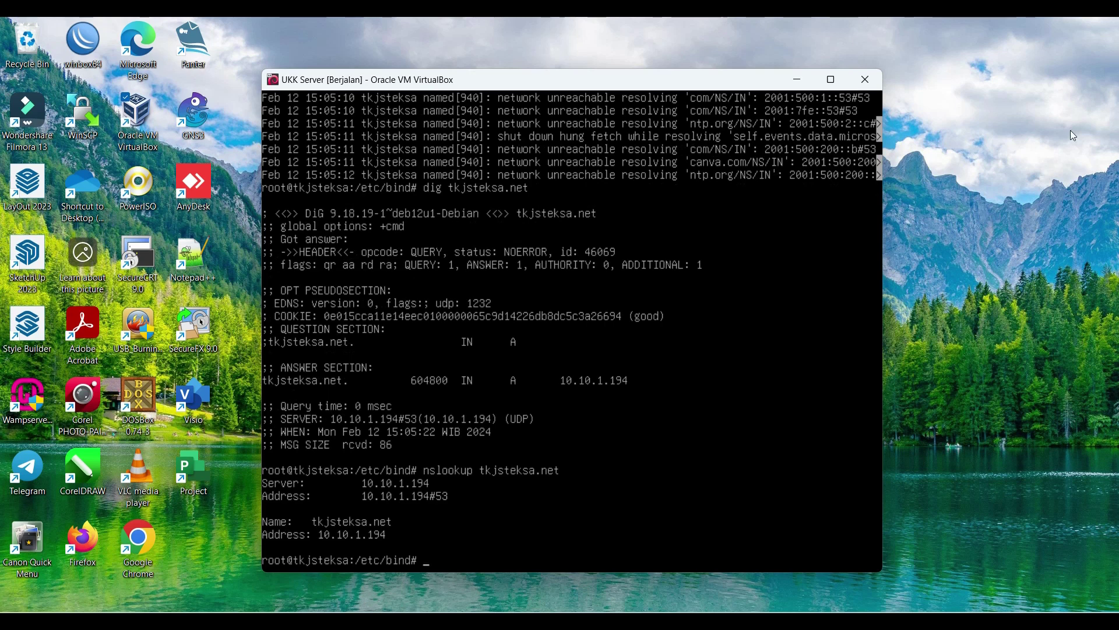
left_click(986, 372)
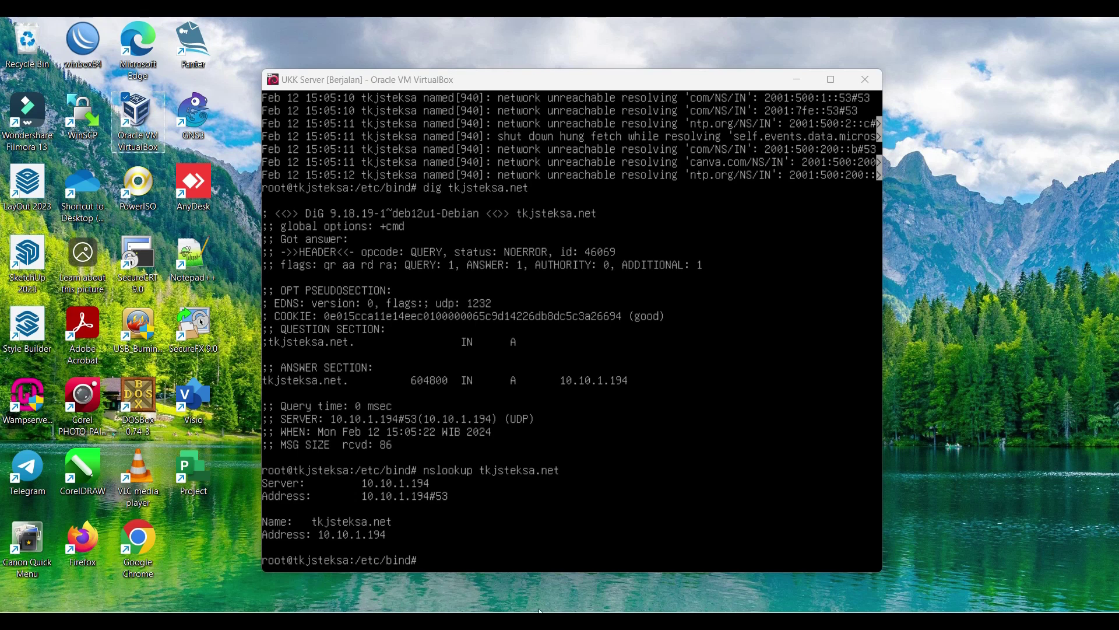
key("alt+Tab")
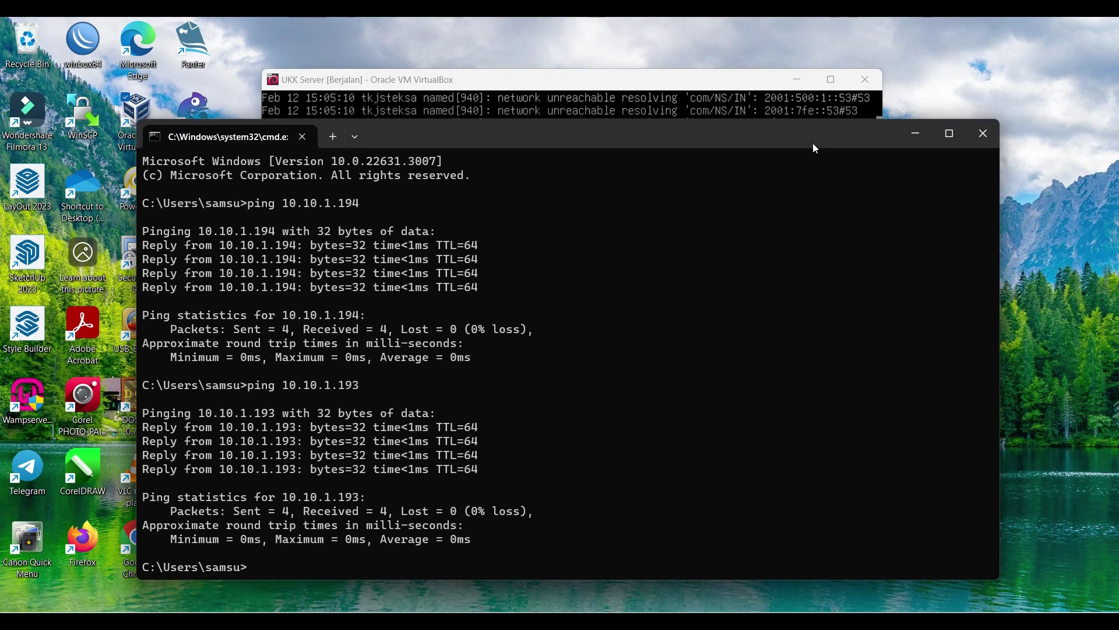
left_click_drag(815, 148, 856, 159)
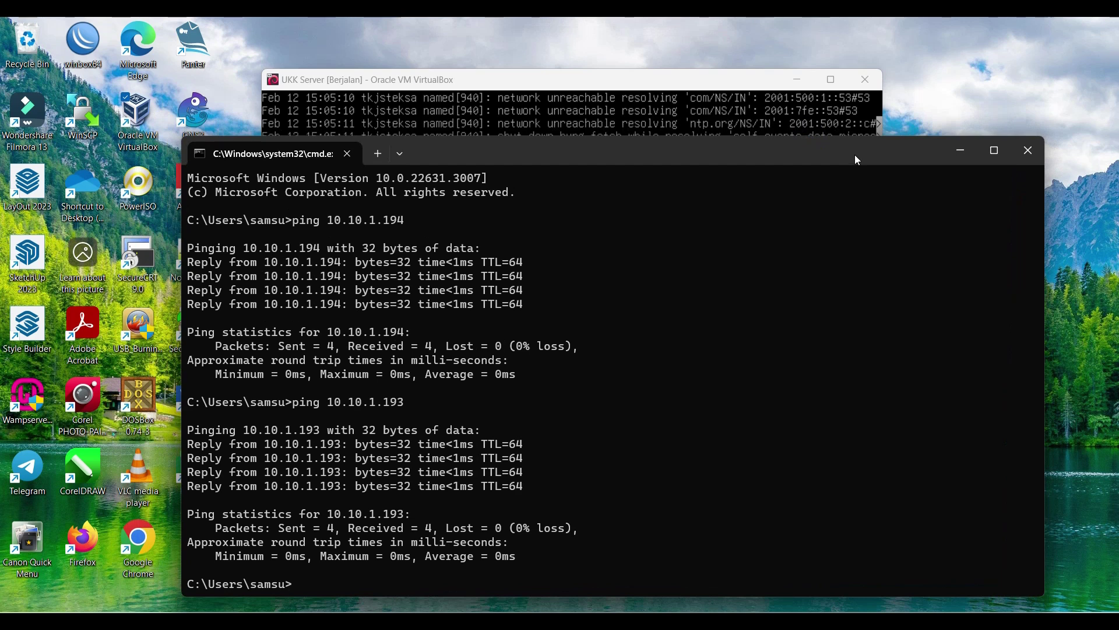
type("cls")
key("Return")
type("ping")
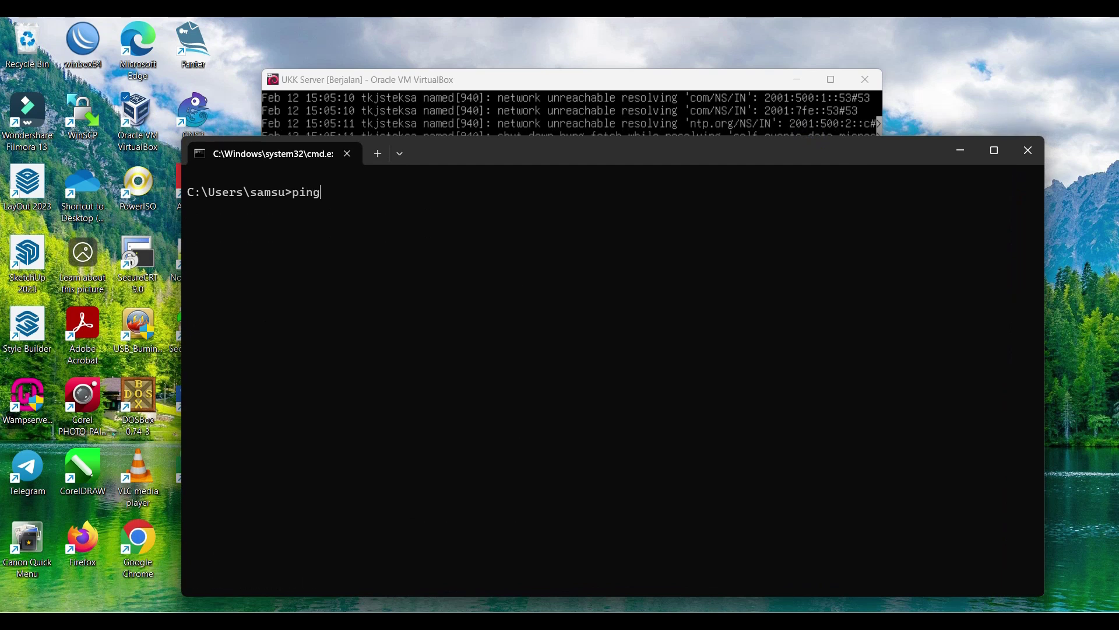
type("www.tkjsteksa.net")
key("Return")
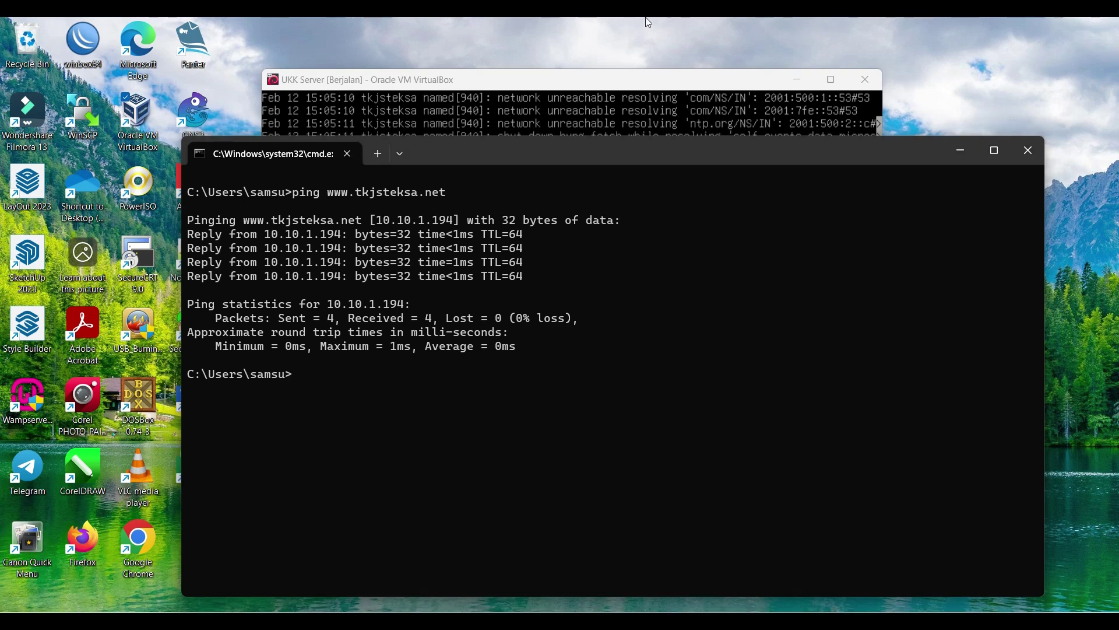
left_click(960, 151)
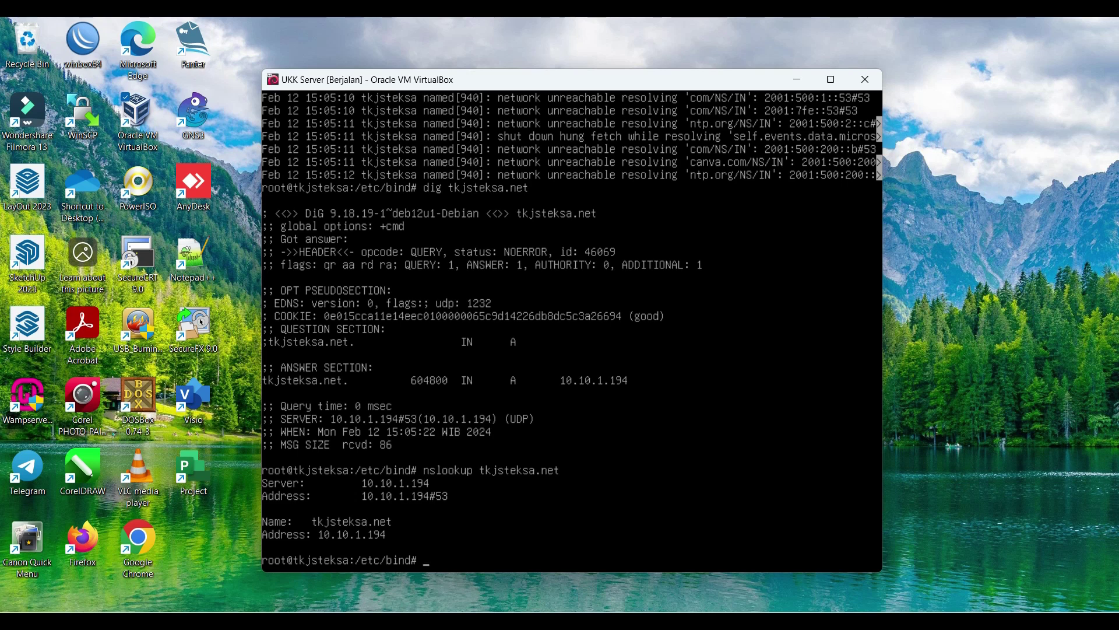
Step: Clear the terminal and run apt-get install apache2 mariadb-server php libapache2-mod-php php-mysql
type("clear")
key("Return")
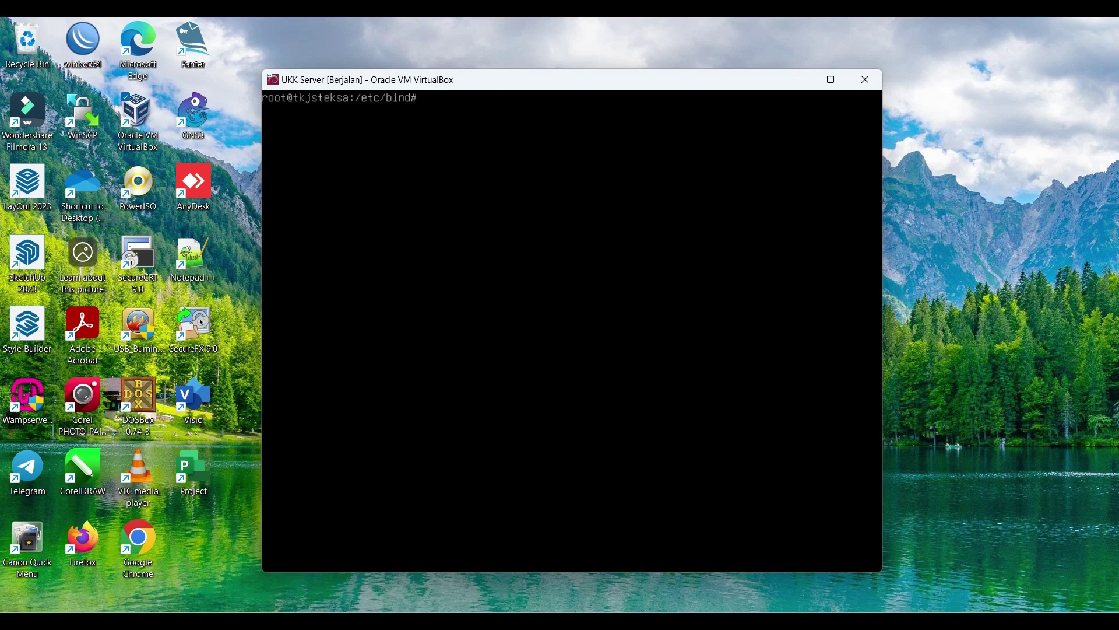
type("apt-get install apache")
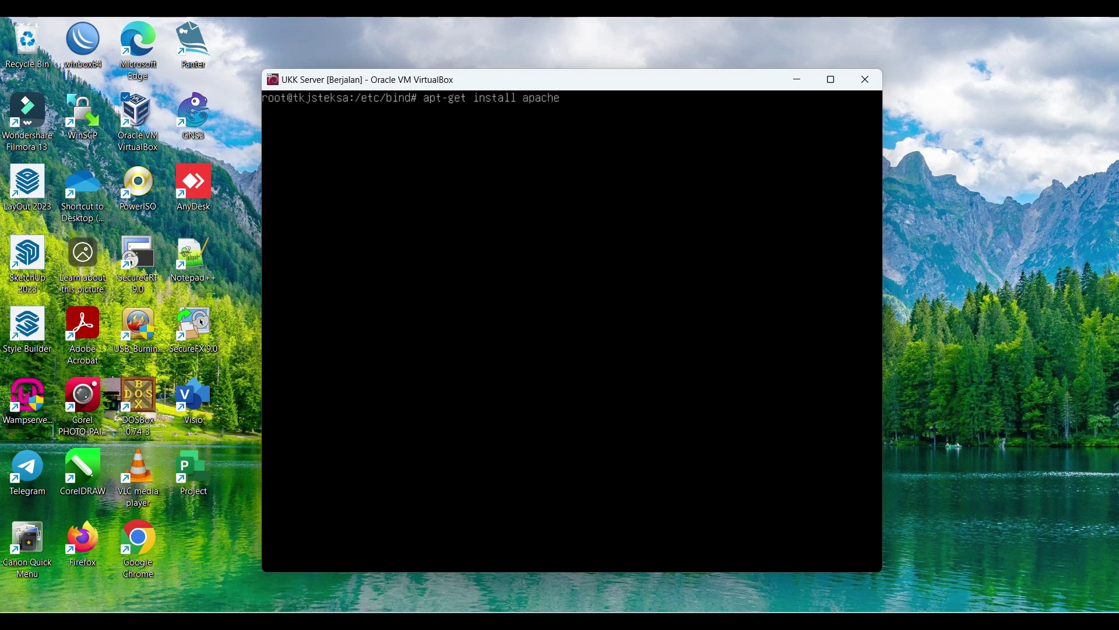
type("2 mariadb-server php")
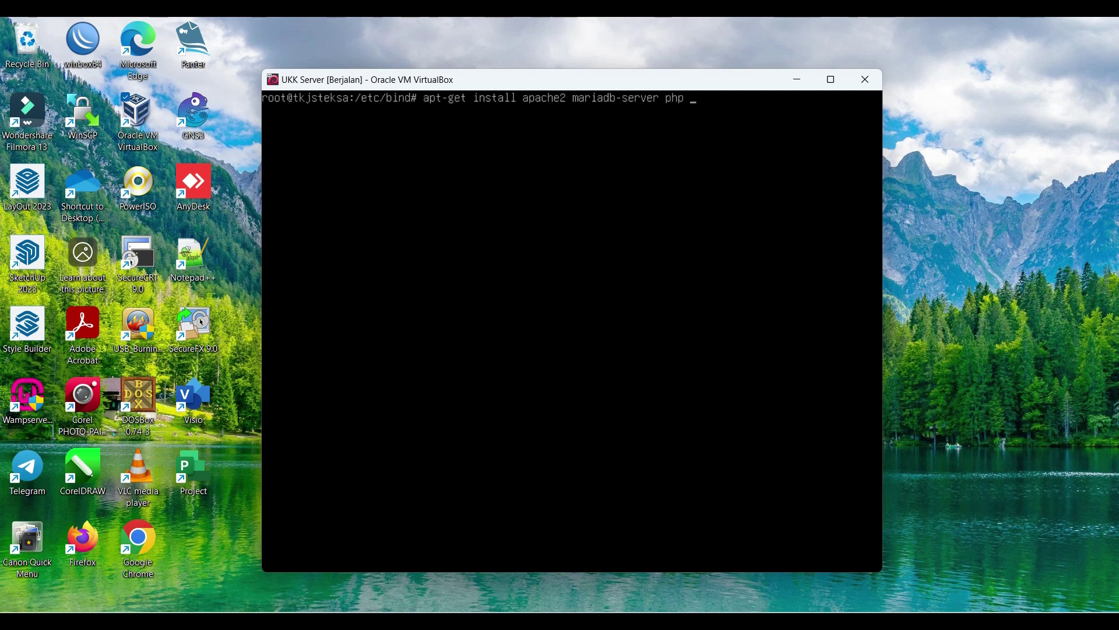
type(" libapache2-mod")
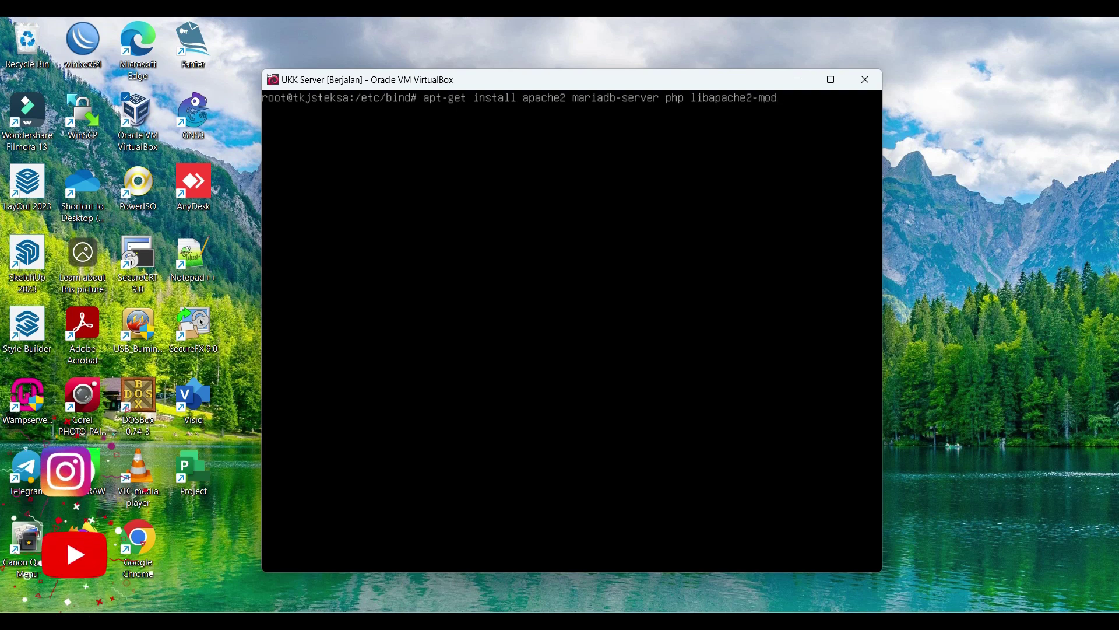
type("-php php")
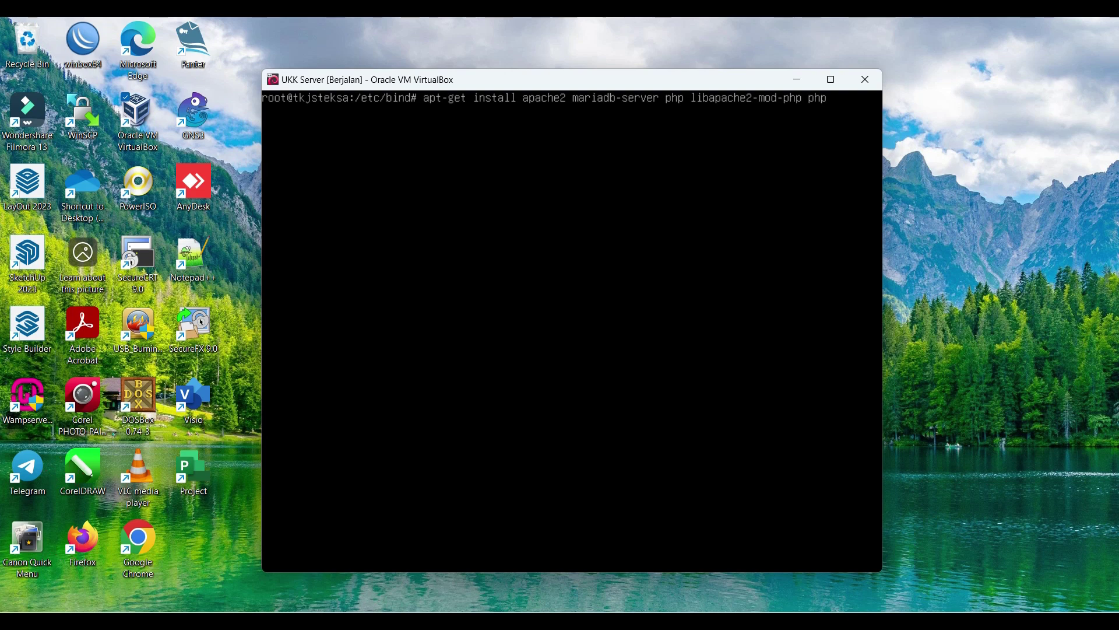
type("-mysql")
key("Return")
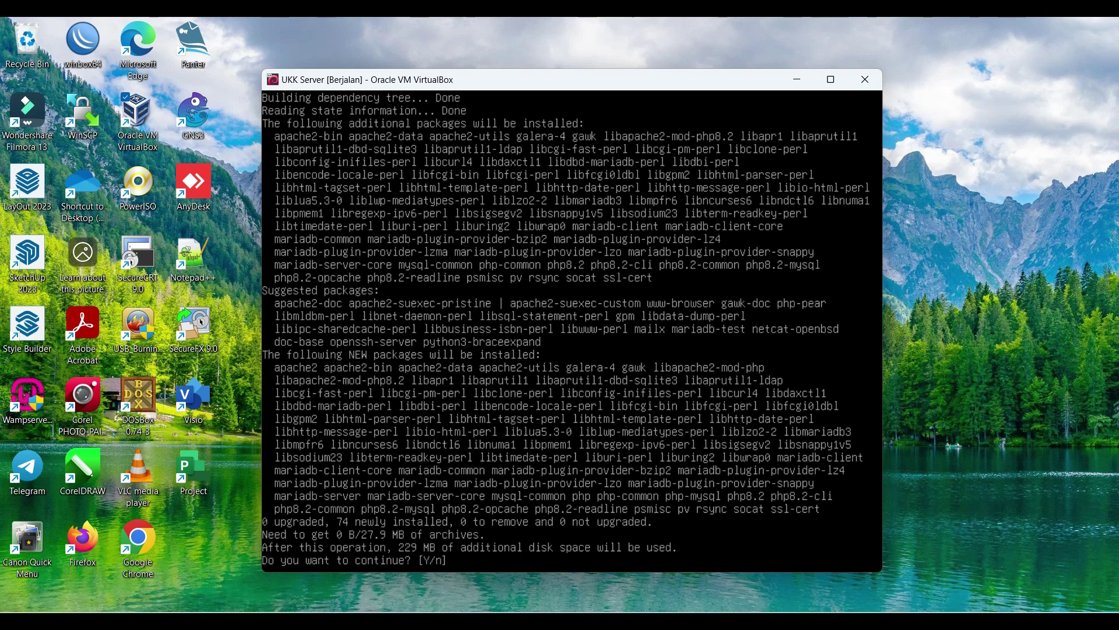
Step: Confirm the 74-package install with y and let Apache, MariaDB and PHP 8.2 finish installing
type("y")
key("Return")
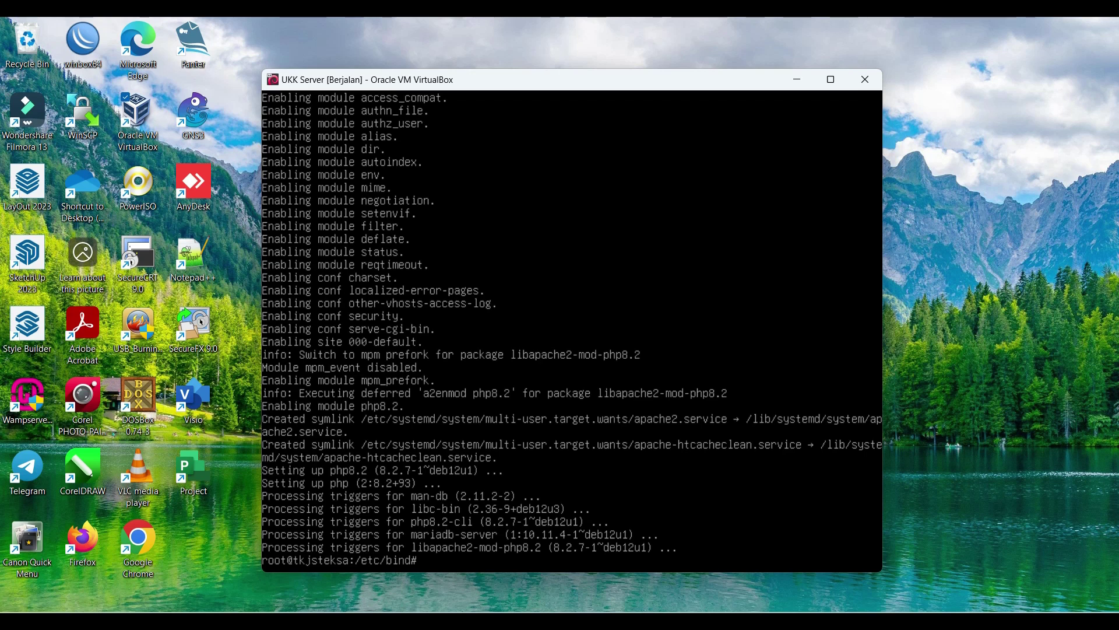
type("cd ~")
Step: Log into MariaDB as root and create the wordpress database
key("Return")
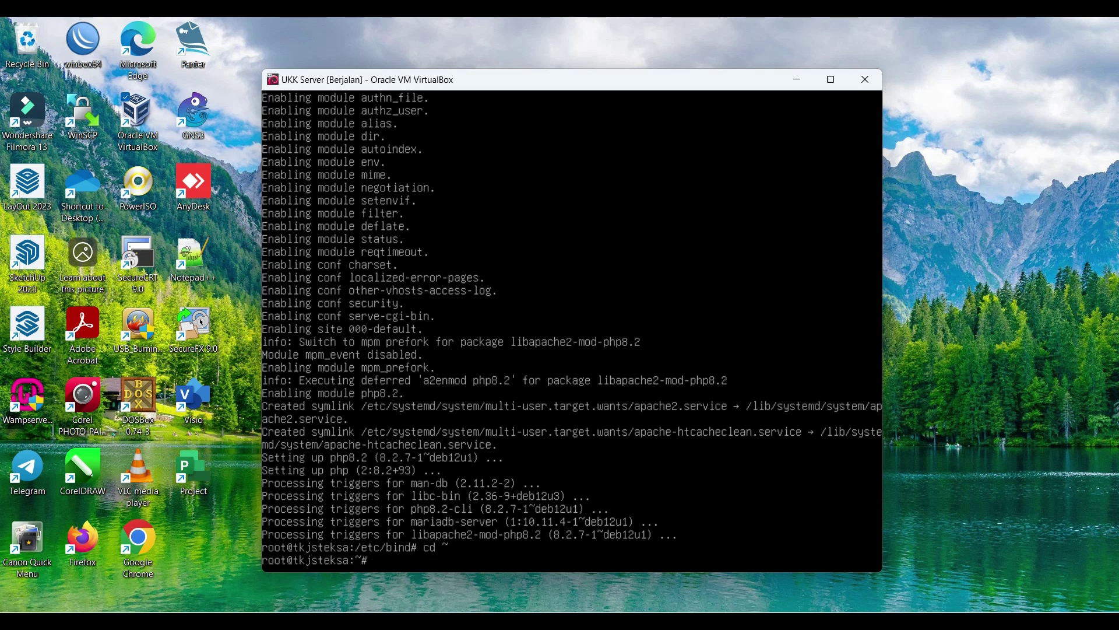
key("Return")
key("Return")
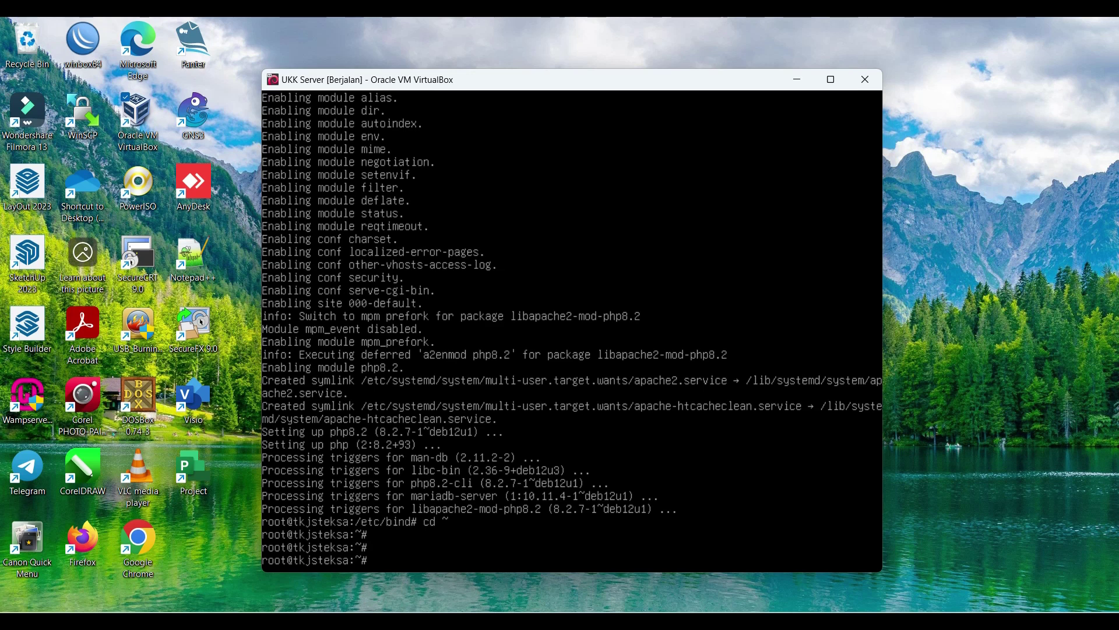
type("mysql -u root -p")
key("Return")
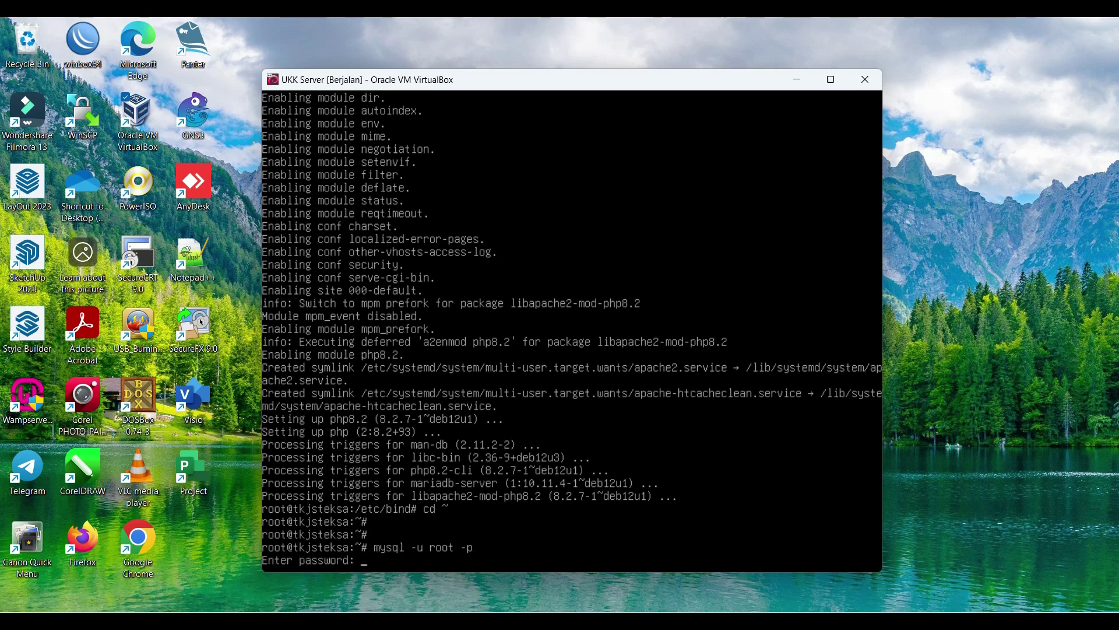
key("Return")
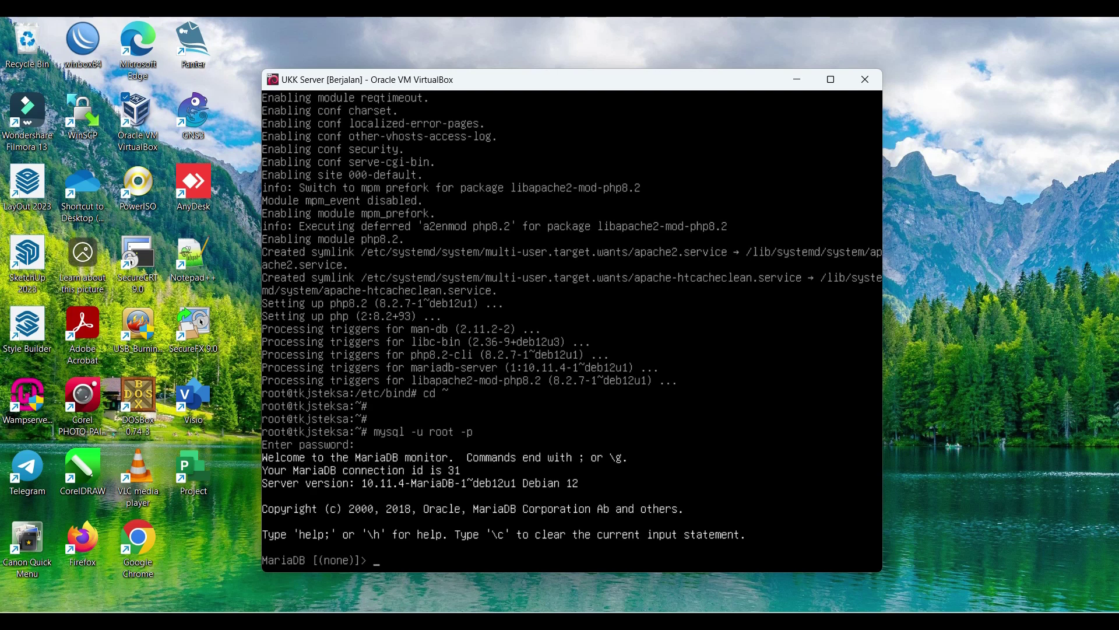
type("create database wordpress")
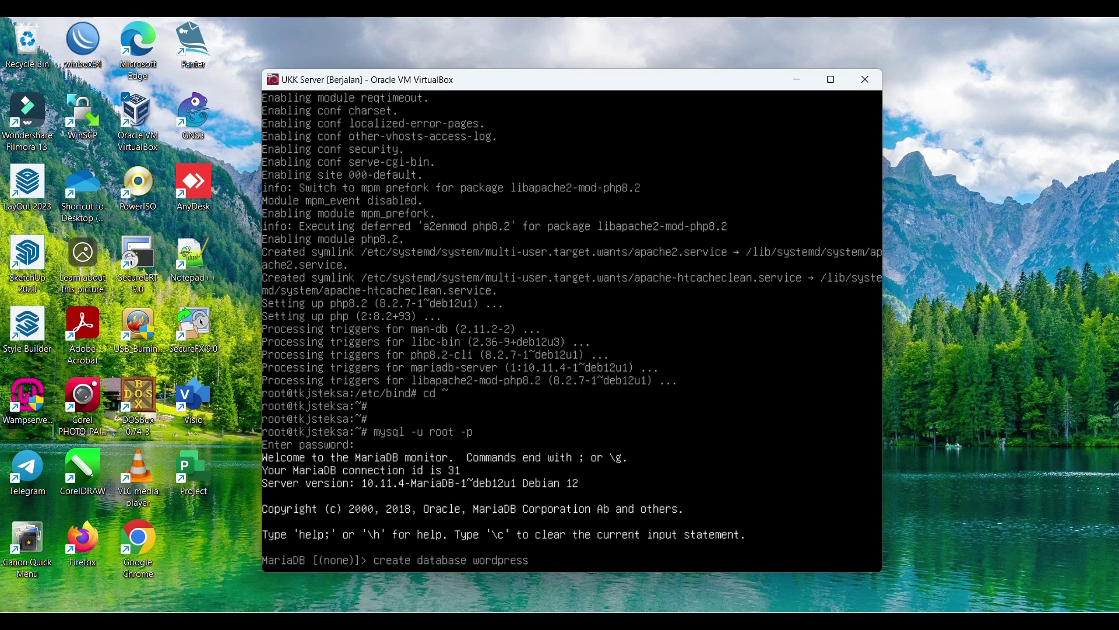
type(";")
key("Return")
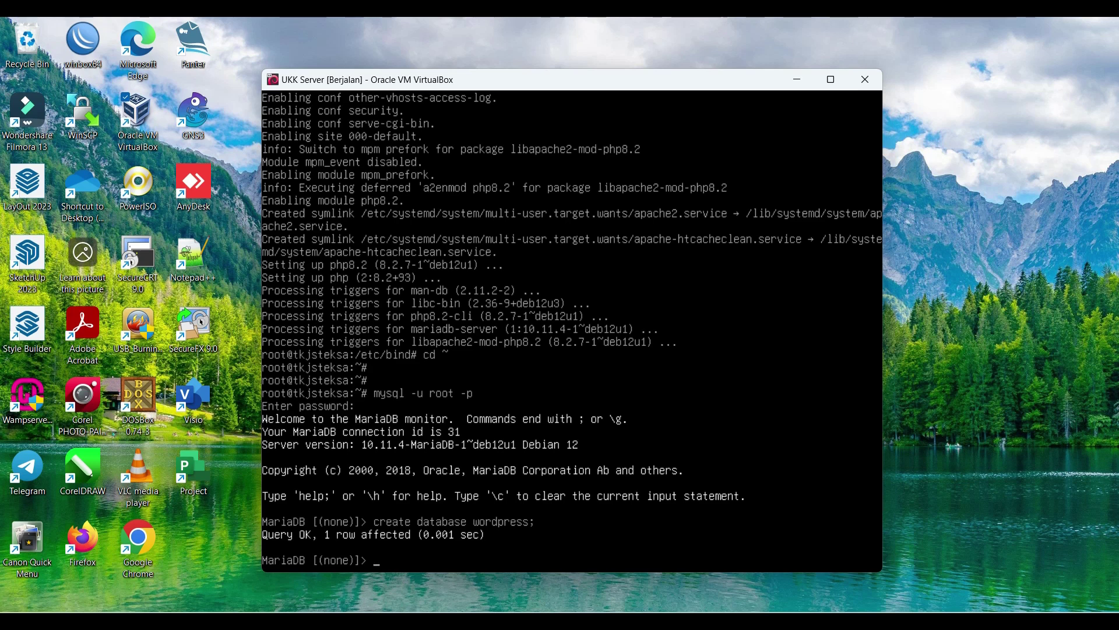
Step: Grant all on wordpress.* to 'adminuser'@'localhost' with a password, then flush privileges
type("grant all on")
type("wordpress.")
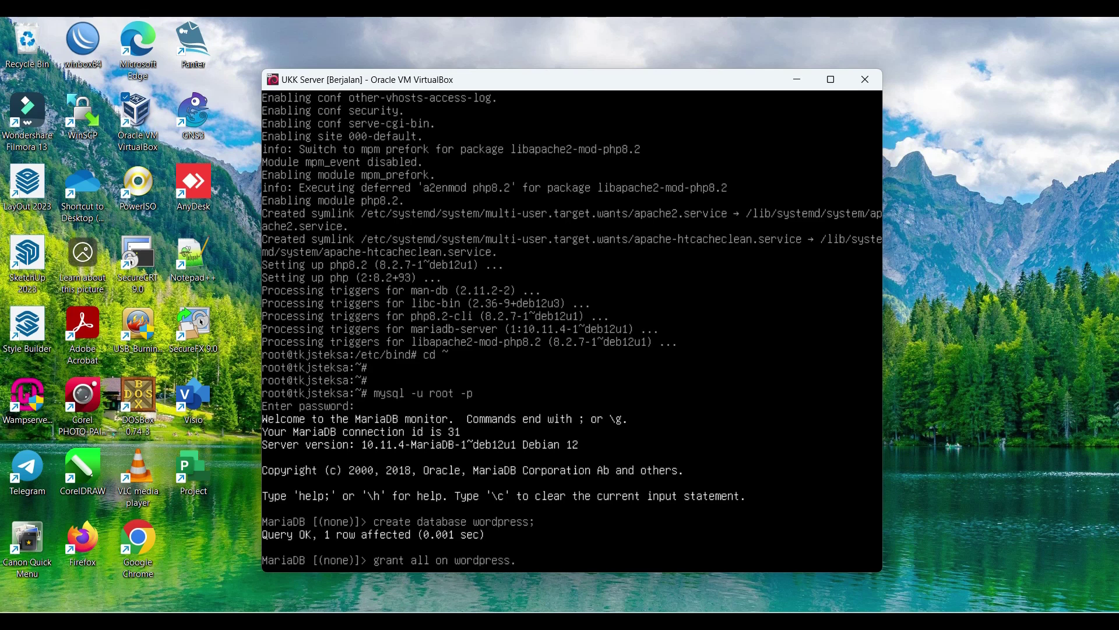
type("* to 'adminuser'@")
type("'localhost")
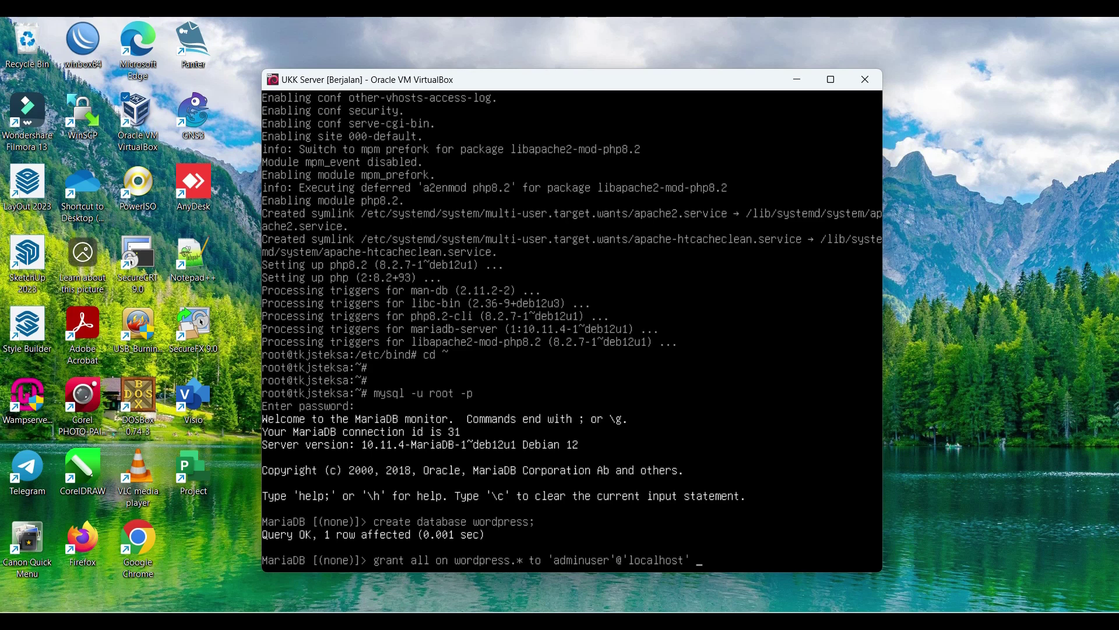
type("identified by")
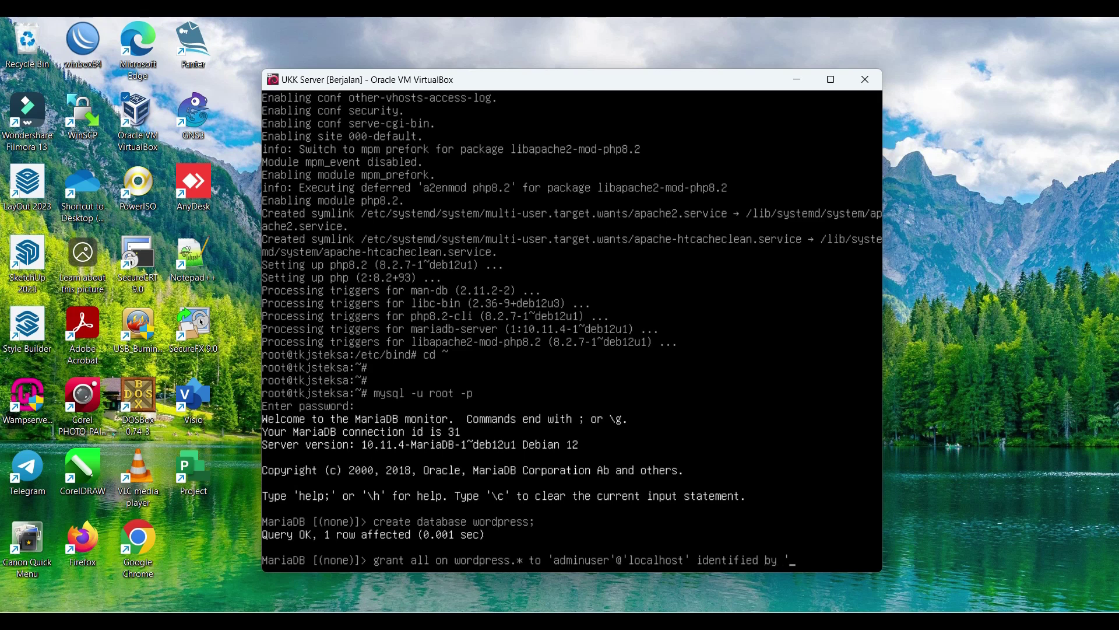
type("'12345';")
key("Return")
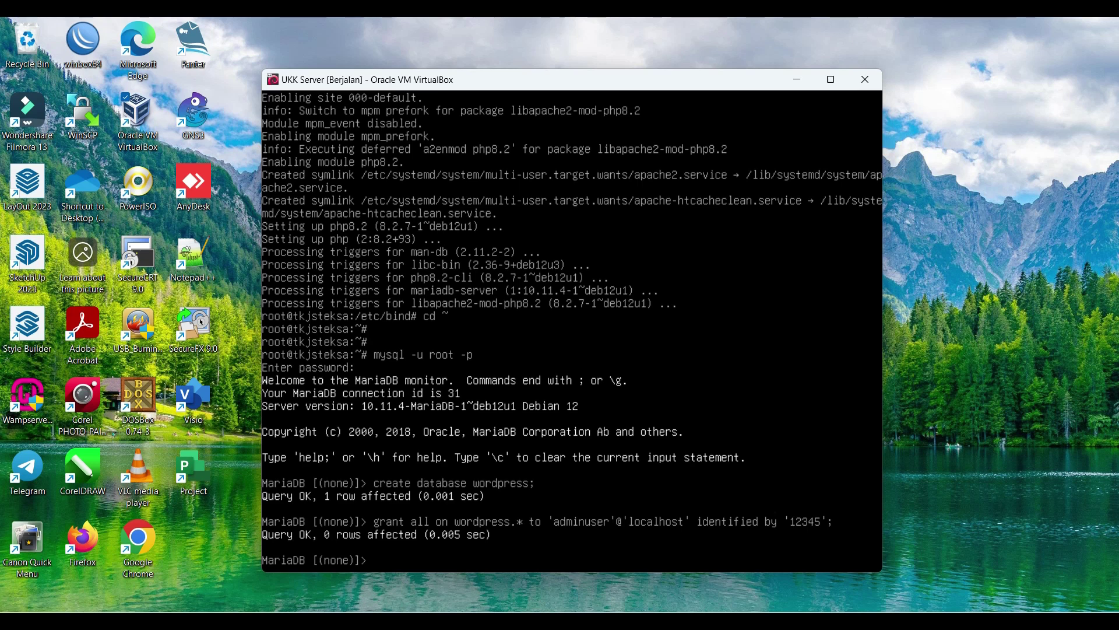
type("flush privileges;")
key("Return")
type("e")
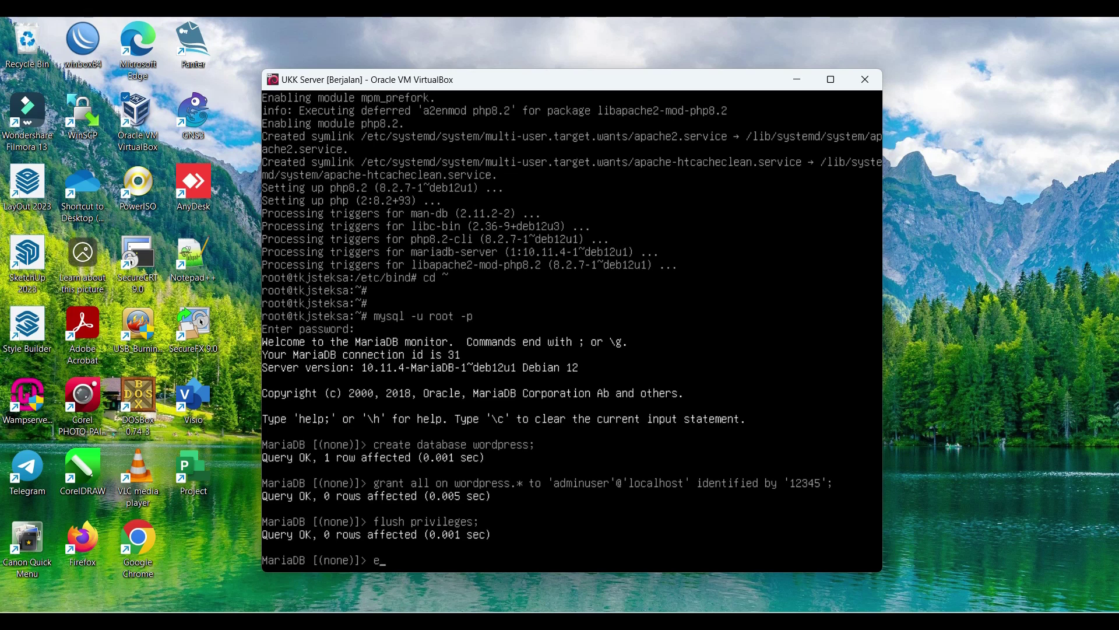
type("xit;")
Step: Exit MariaDB and list the site configs in /etc/apache2/sites-available/
key("Return")
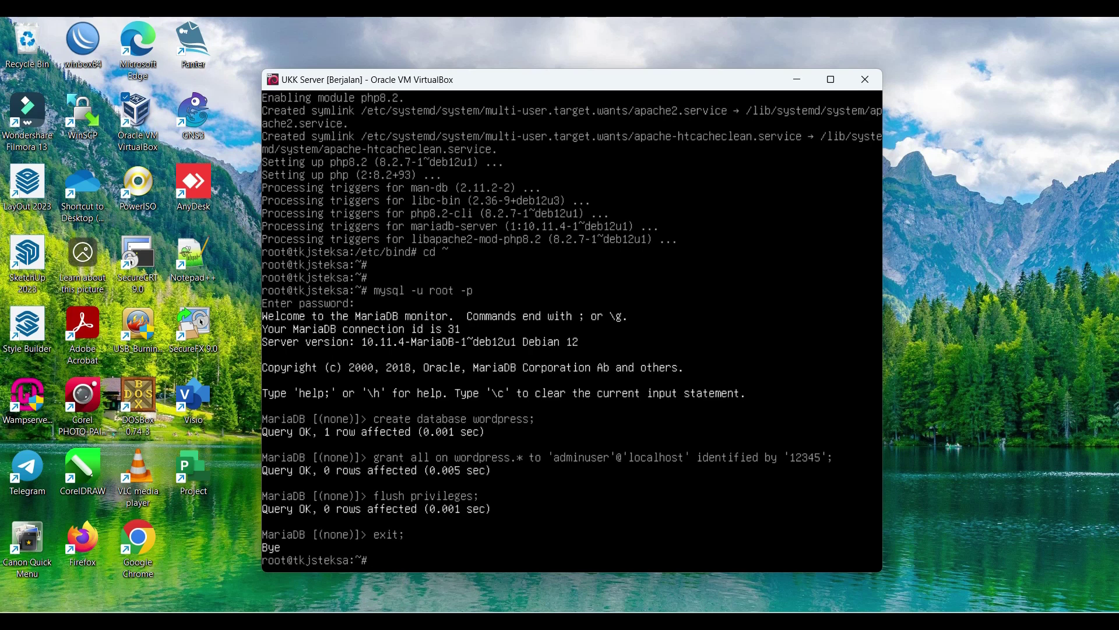
type("cd /etc/apache2/sites-available/")
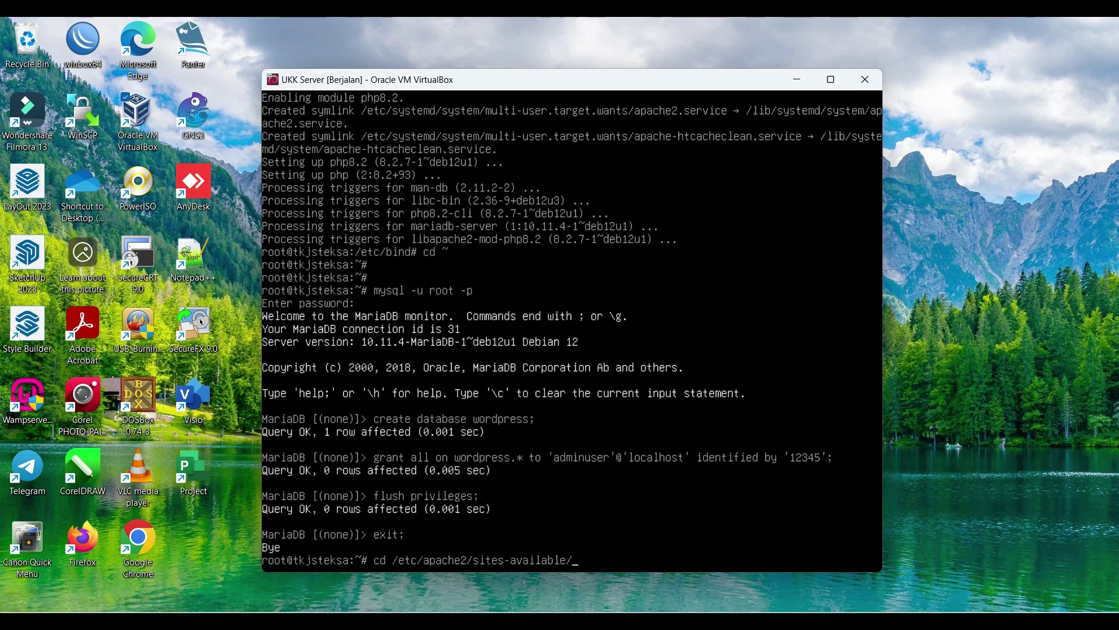
key("Return")
type("ls")
key("Return")
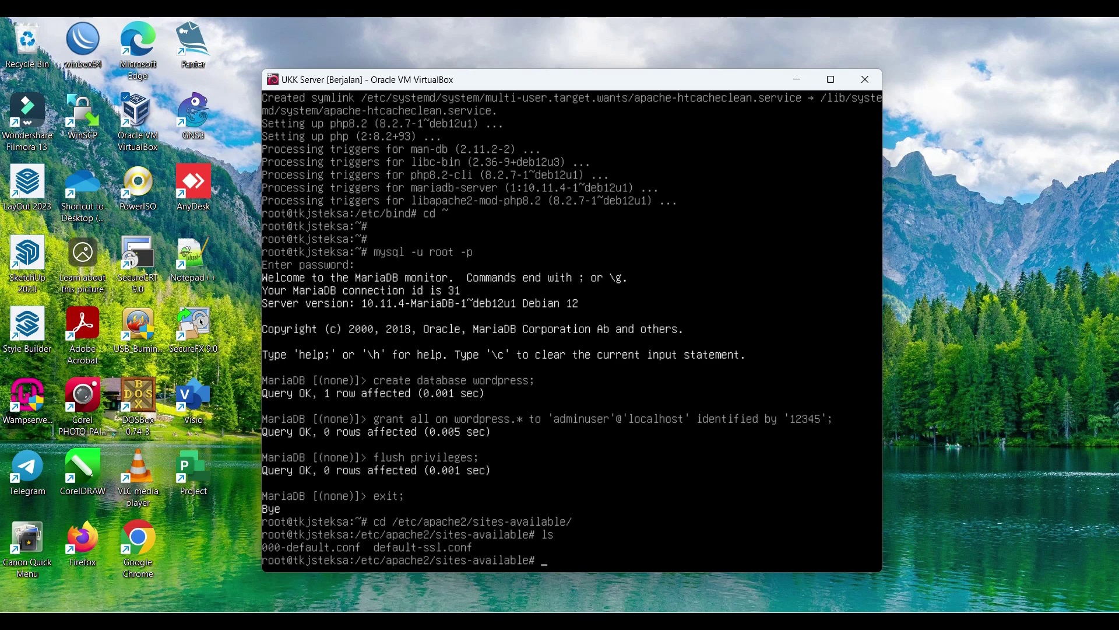
Step: Copy 000-default.conf to tkjsteksa.net.conf
type("000")
key("BackSpace")
key("BackSpace")
key("BackSpace")
type("cp 000-default.conf ")
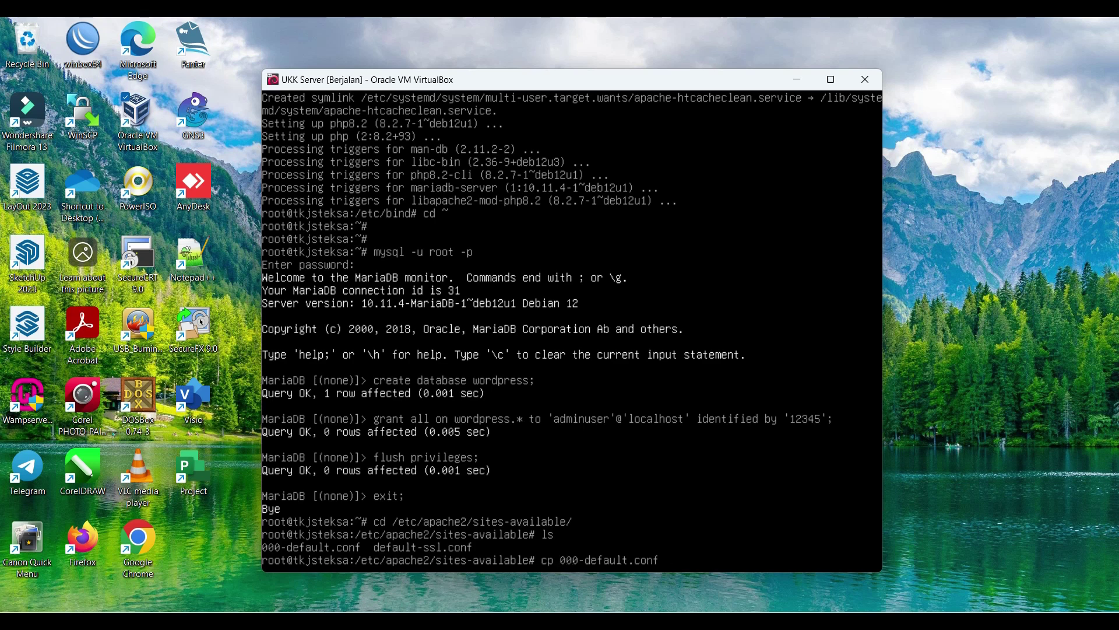
type("tkjsteksa.net.conf")
key("Return")
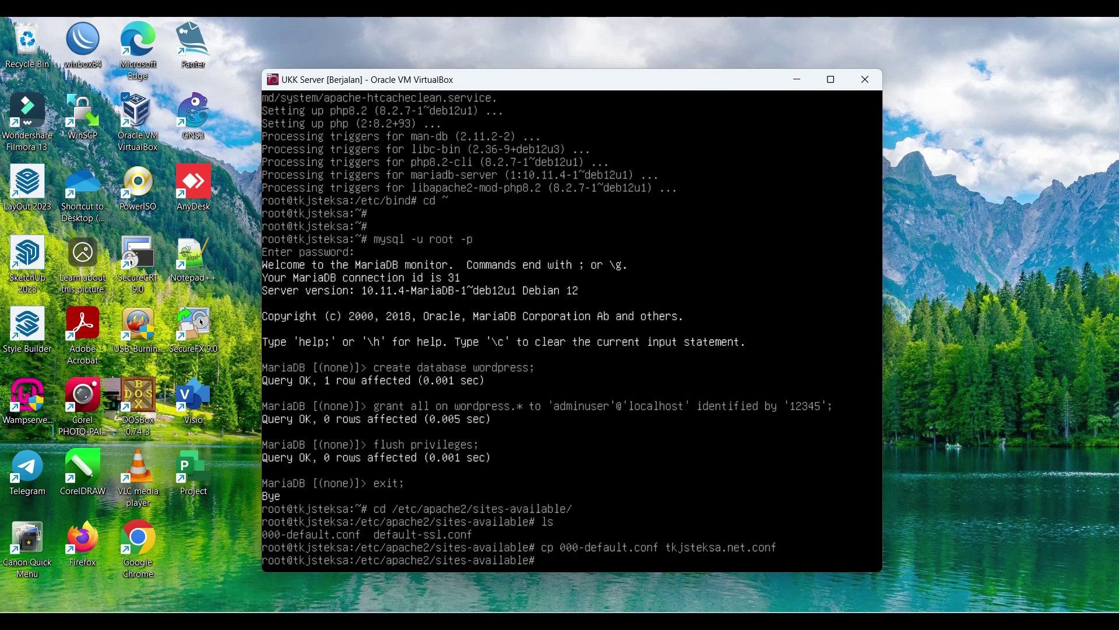
type("nano tkjsteksa.net.conf")
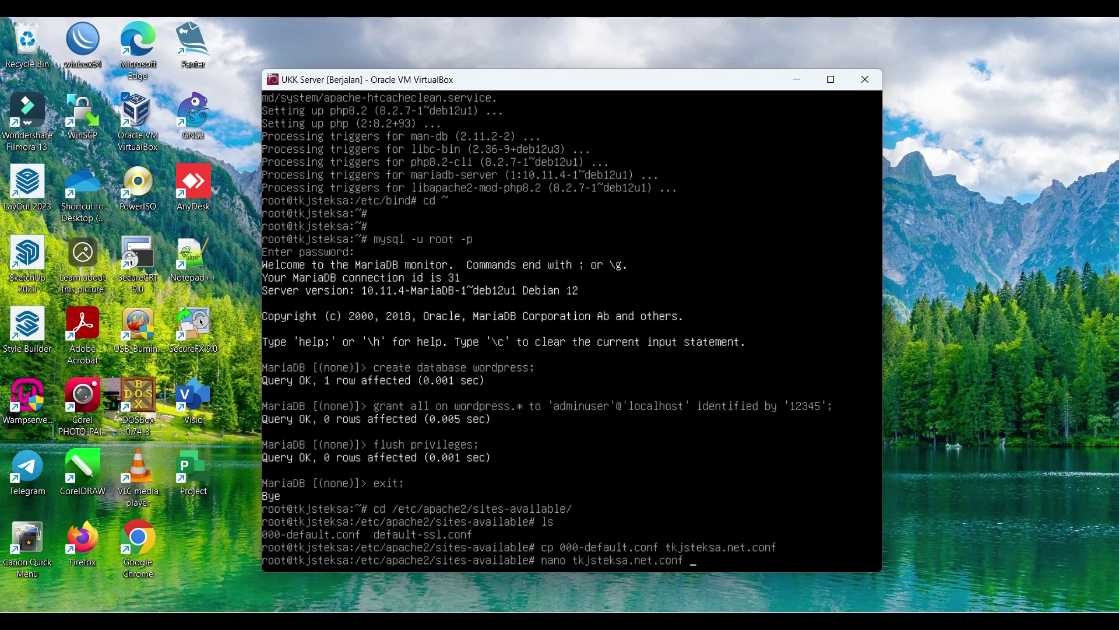
key("Return")
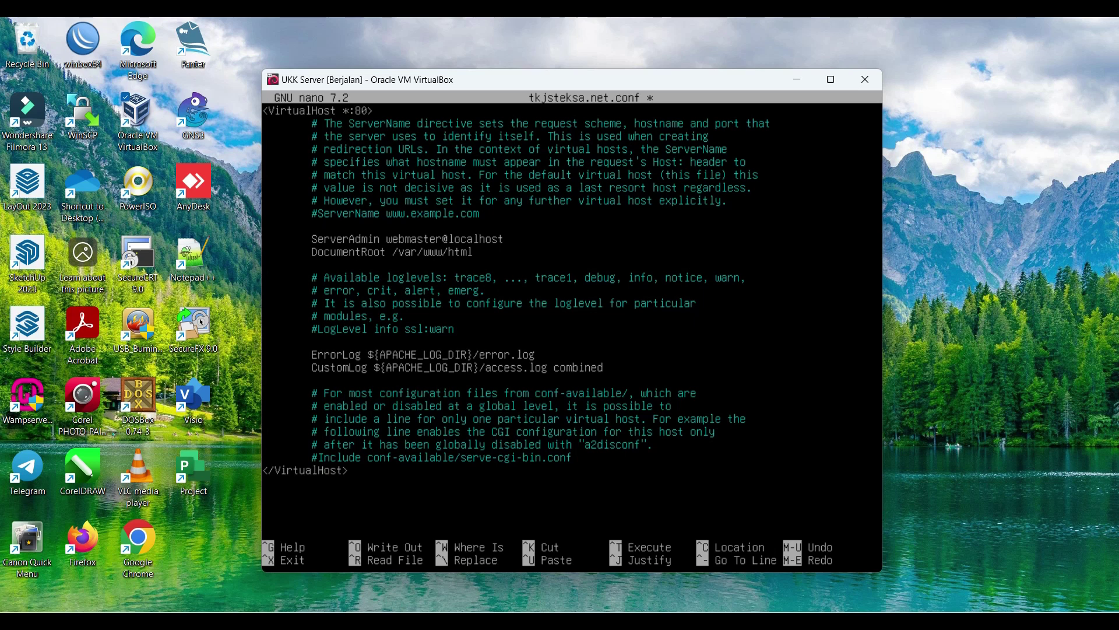
key("Return")
type("ServerName")
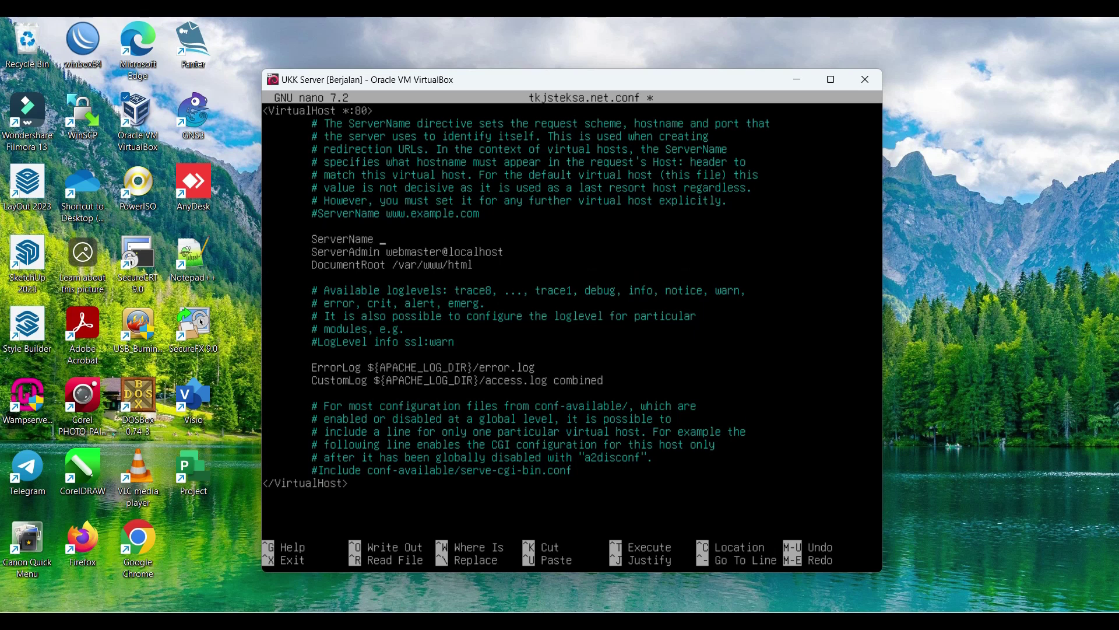
type(" tkjsteksa.net")
key("Return")
type("Server")
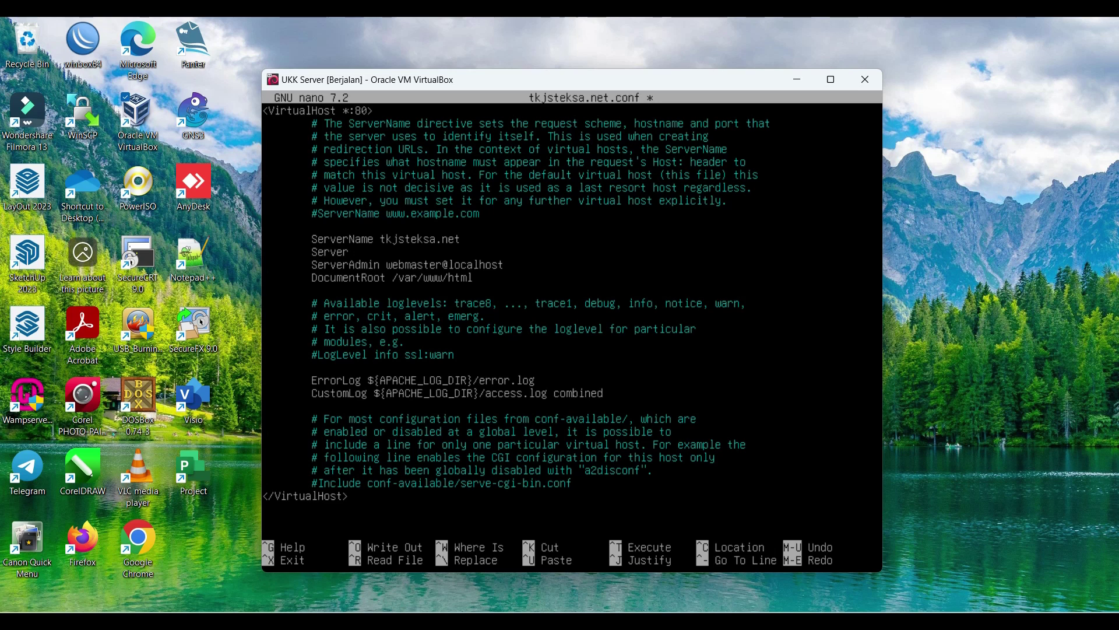
type("Alias www")
type(".tkjsteksa.net")
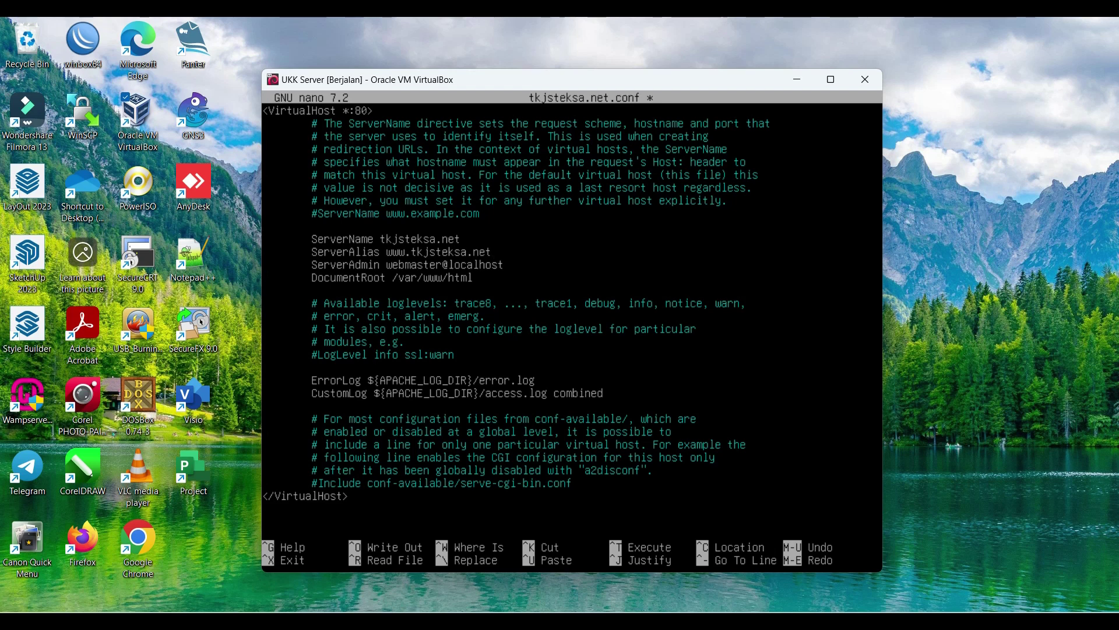
Step: Set the ServerAdmin address and DocumentRoot /var/www/html/wordpress, then save the file
key("BackSpace")
key("BackSpace")
key("BackSpace")
key("BackSpace")
key("BackSpace")
key("BackSpace")
key("BackSpace")
key("BackSpace")
key("BackSpace")
key("BackSpace")
key("BackSpace")
key("BackSpace")
key("BackSpace")
key("BackSpace")
key("BackSpace")
key("BackSpace")
key("BackSpace")
key("BackSpace")
key("BackSpace")
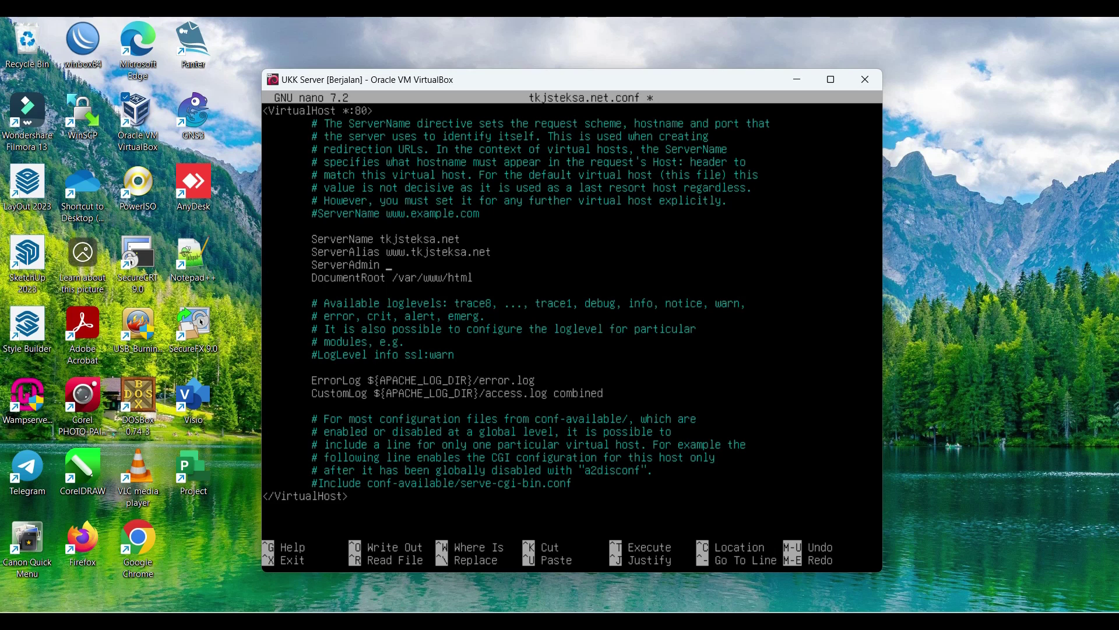
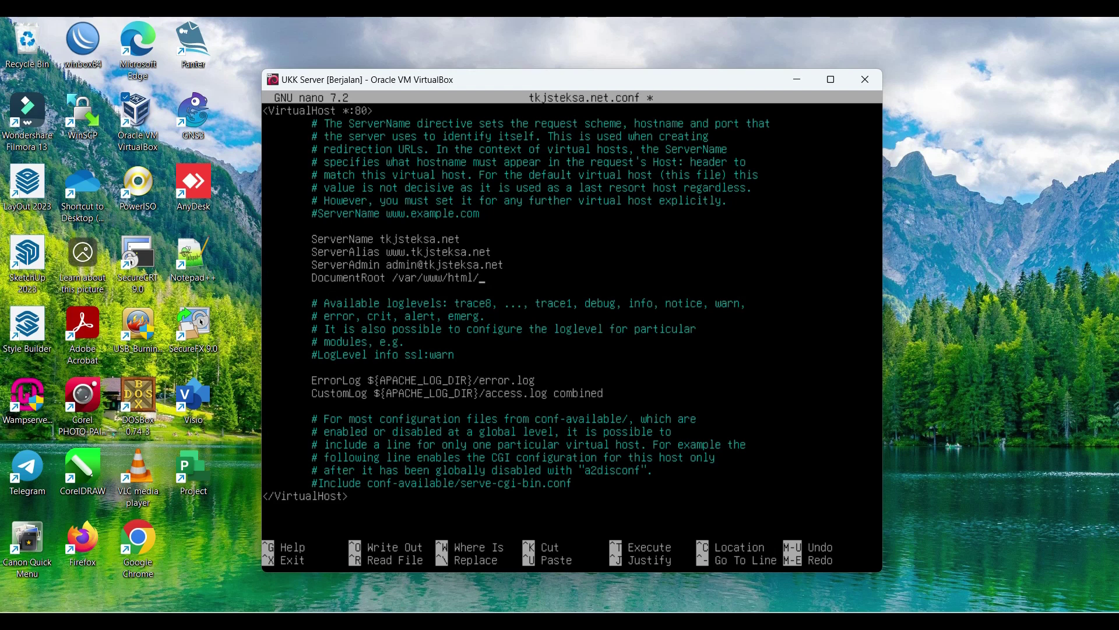
type("/wordpress")
key("ctrl+o")
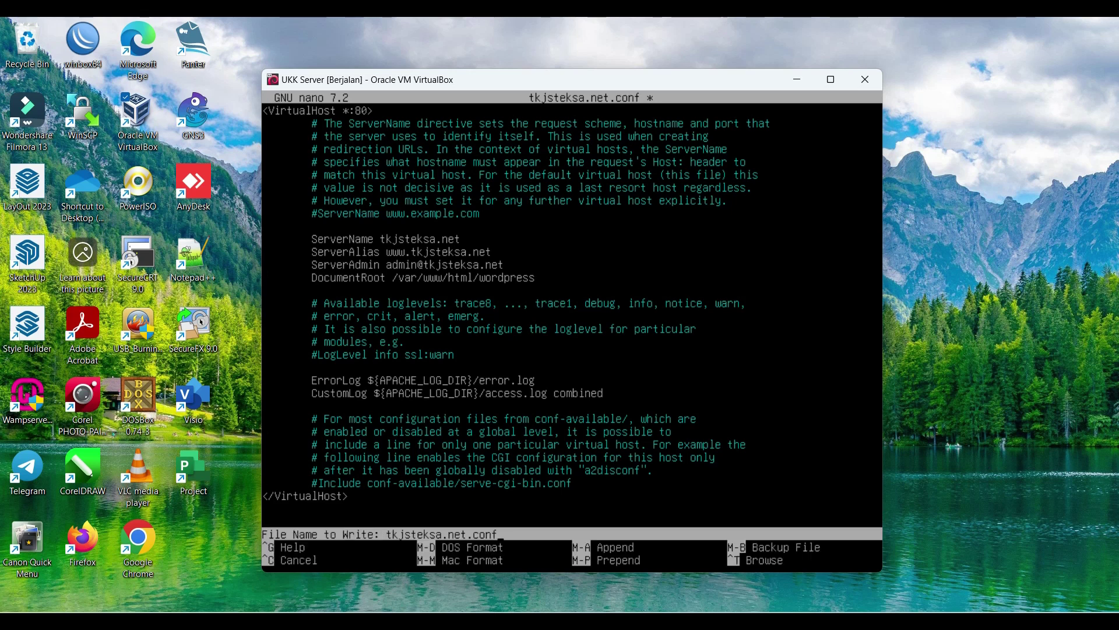
key("Return")
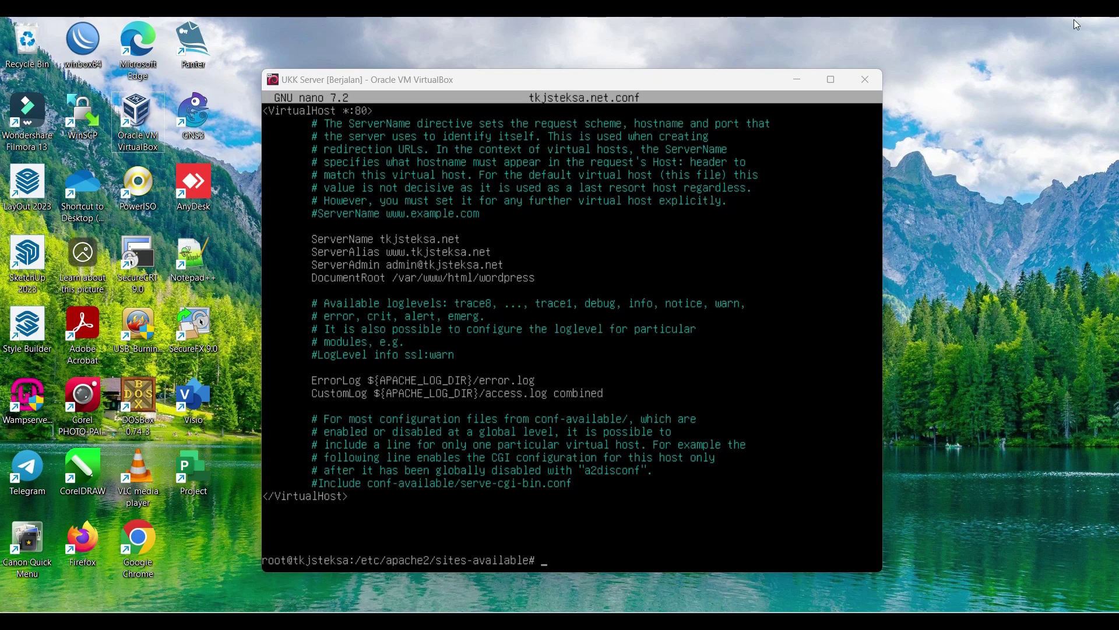
Step: Disable Apache's default site with a2dissite 000-default.conf in the VM terminal
key("Right")
key("Down")
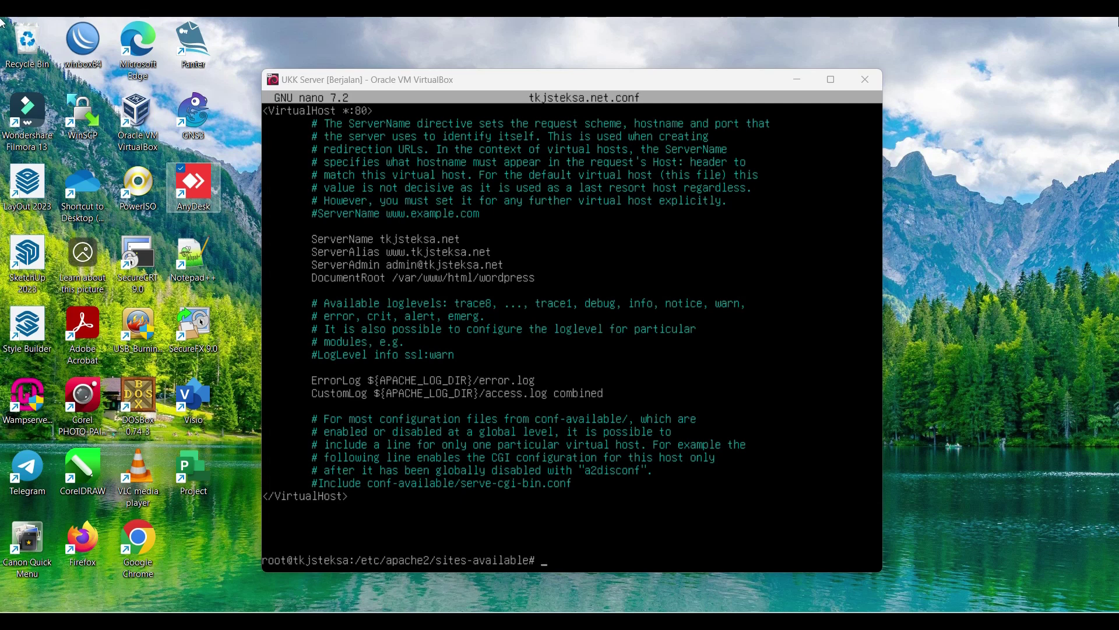
left_click(773, 317)
type("a2")
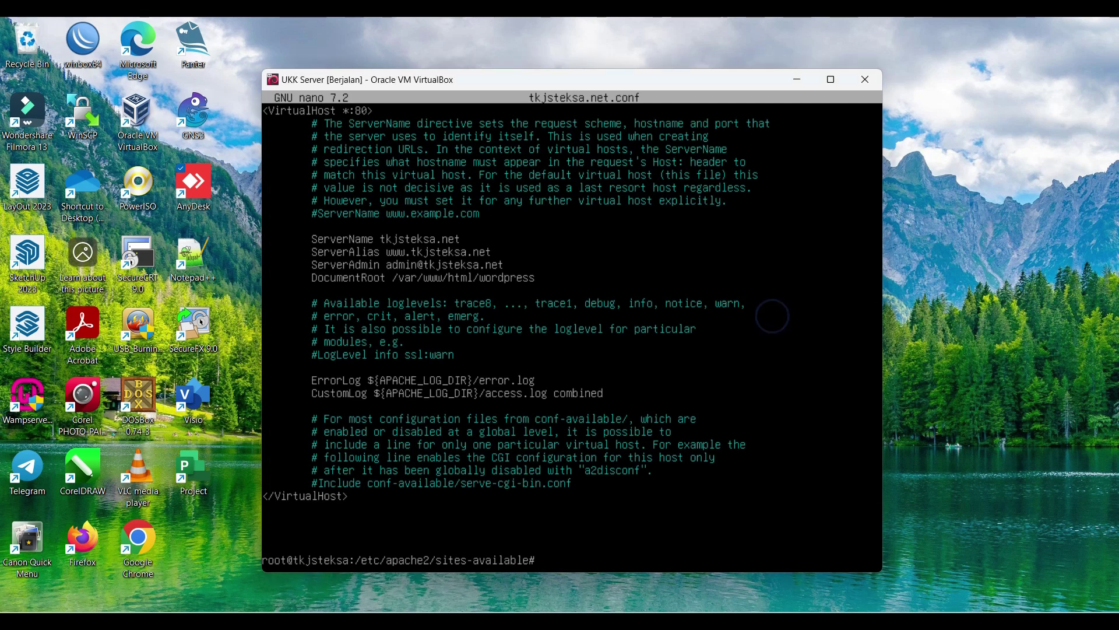
type("dissite 0")
key("Tab")
key("Return")
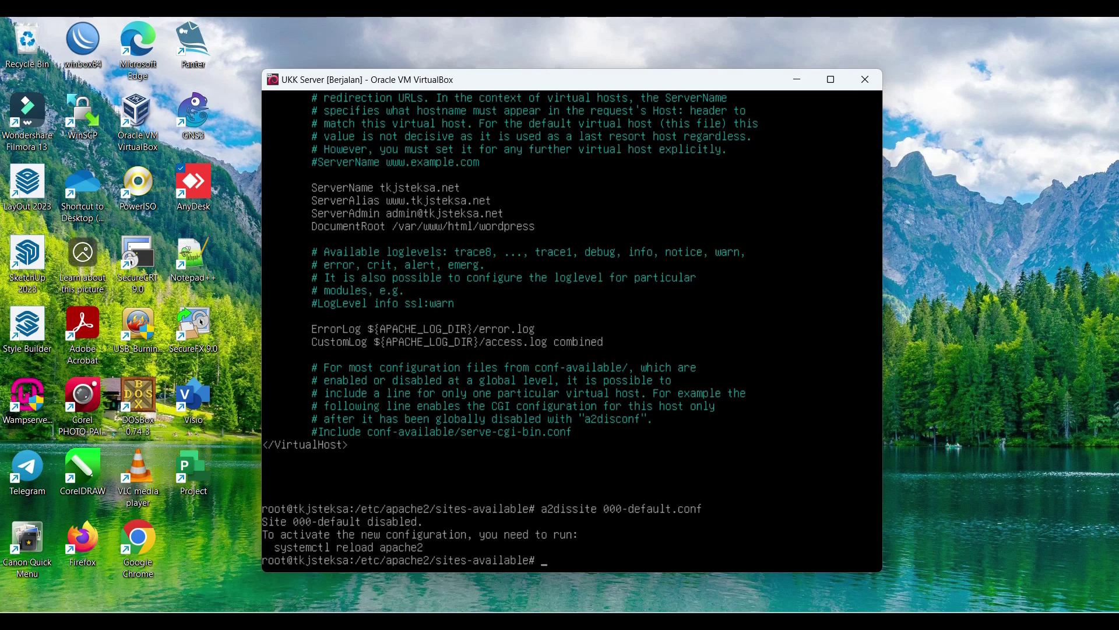
Step: Enable the tkjsteksa.net site with a2ensite tkjsteksa.net.conf
type("nsite tkj")
key("Tab")
key("Return")
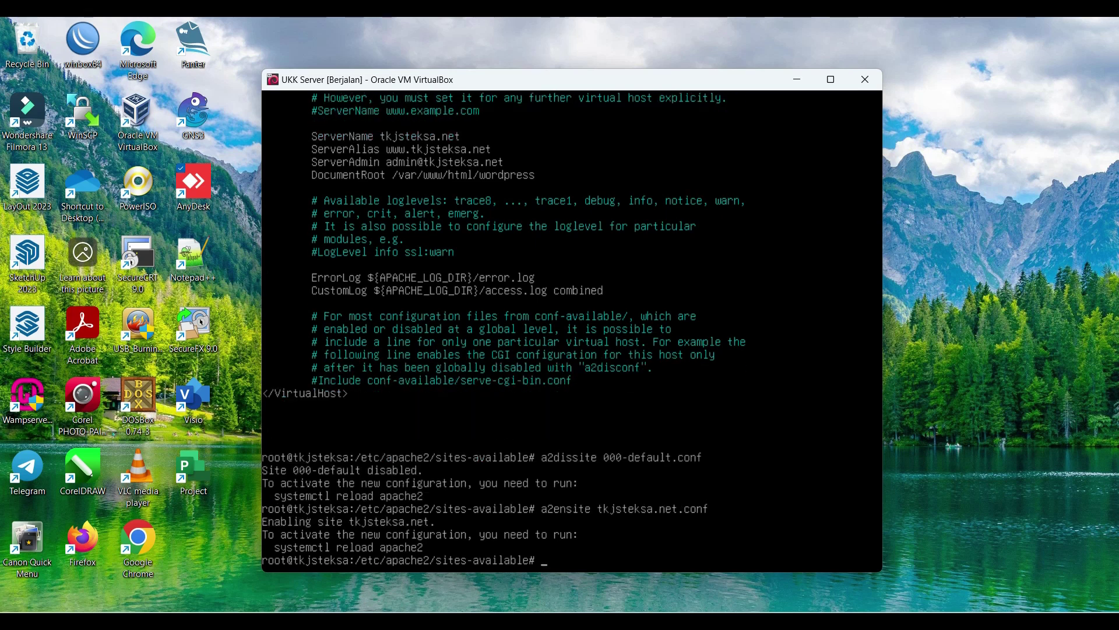
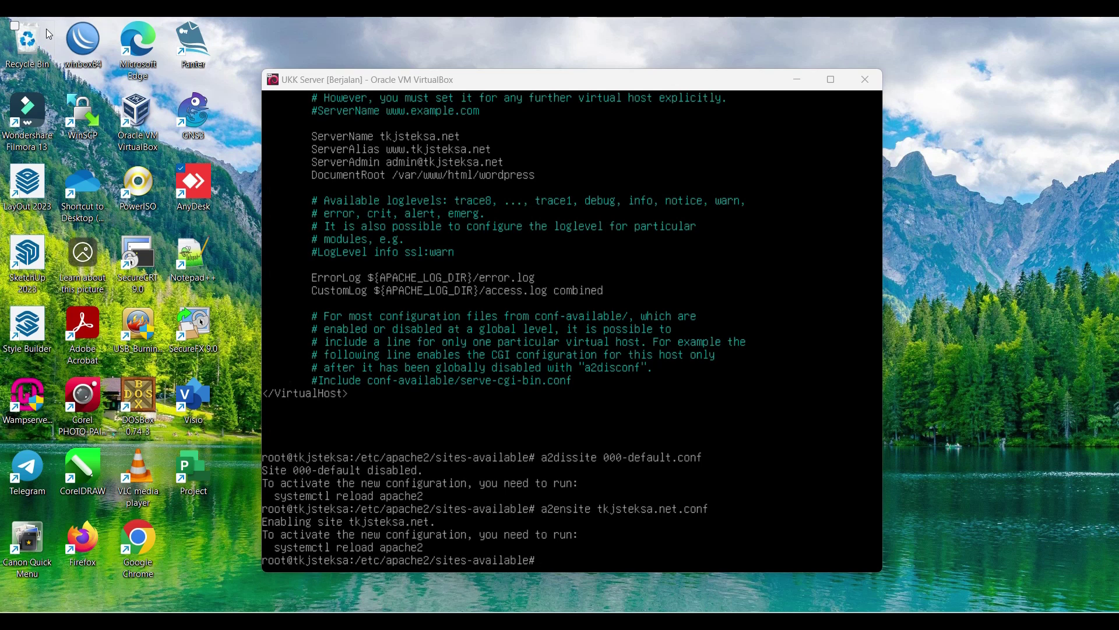
Step: Install the SSH server with apt-get install ssh, answering y to continue
left_click(401, 168)
type("ap")
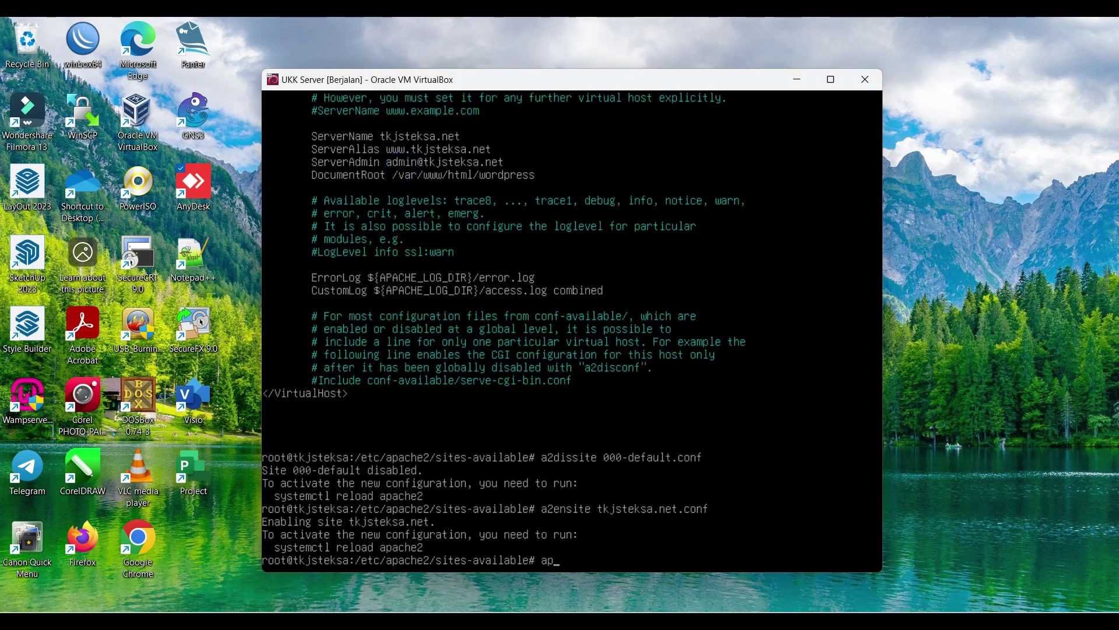
type("t-get install ssh")
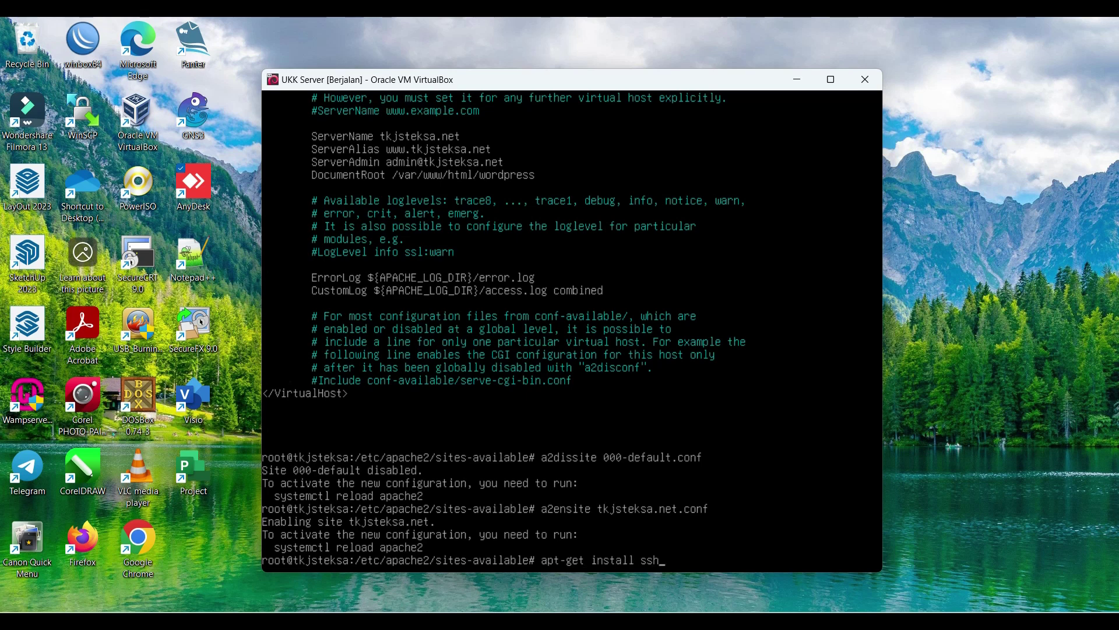
key("Return")
type("y")
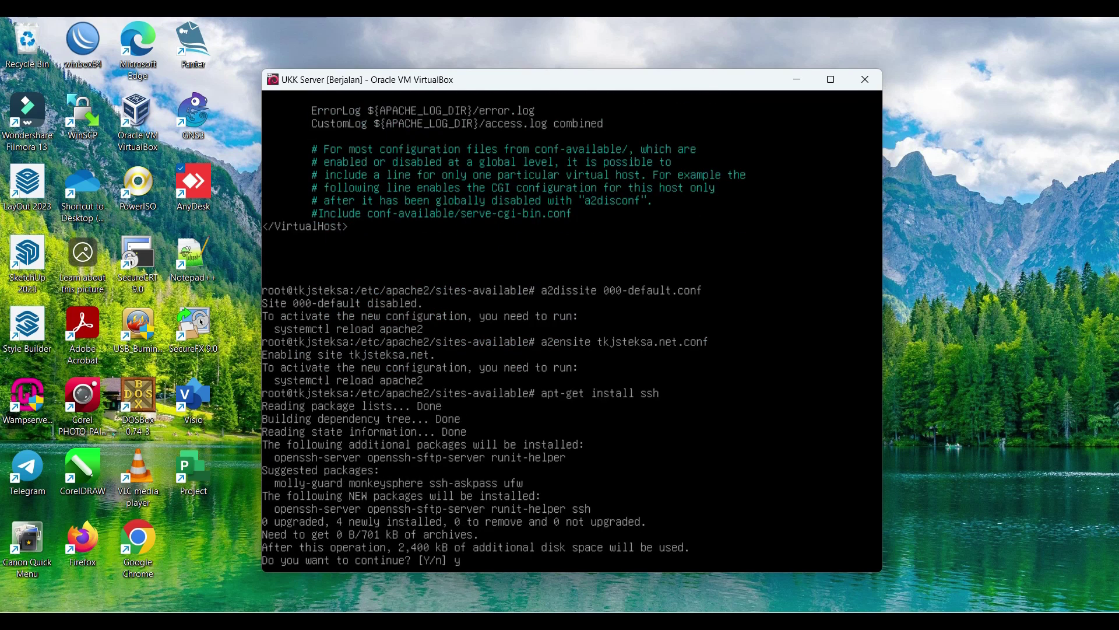
key("Return")
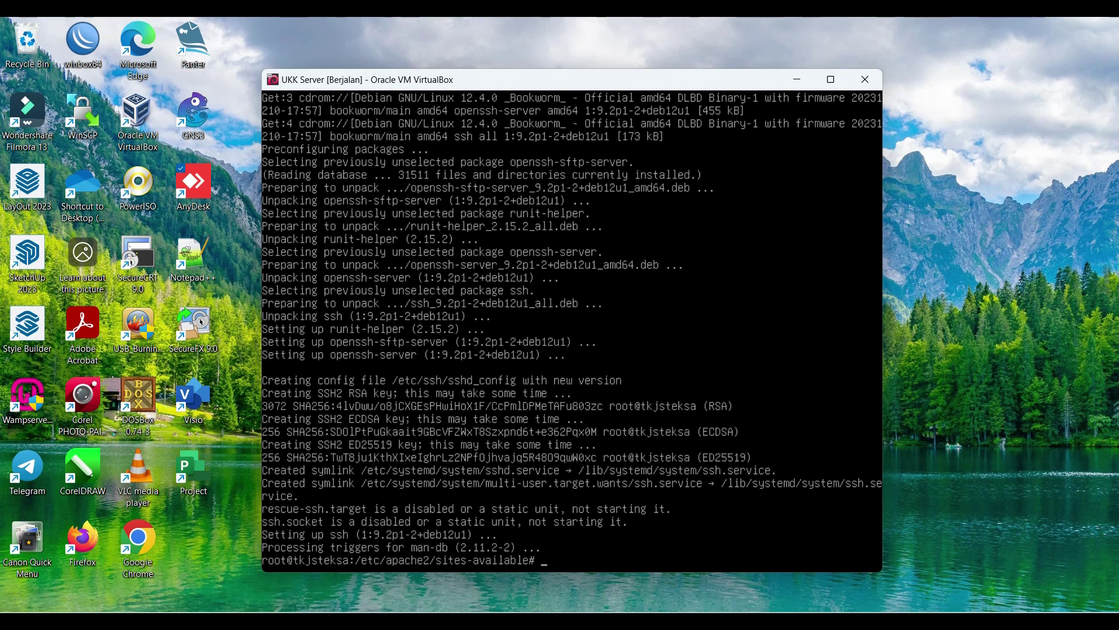
type("nano /etc/ssh/sshd")
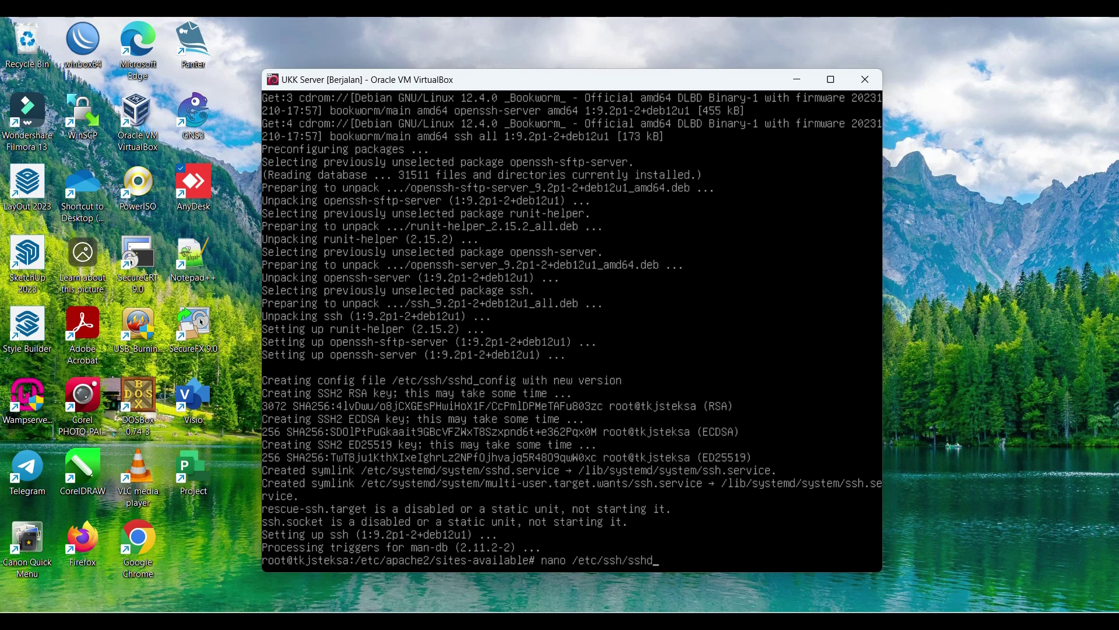
type("_config")
Step: Uncomment Port 22 and set PermitRootLogin yes in /etc/ssh/sshd_config, then save it
key("Return")
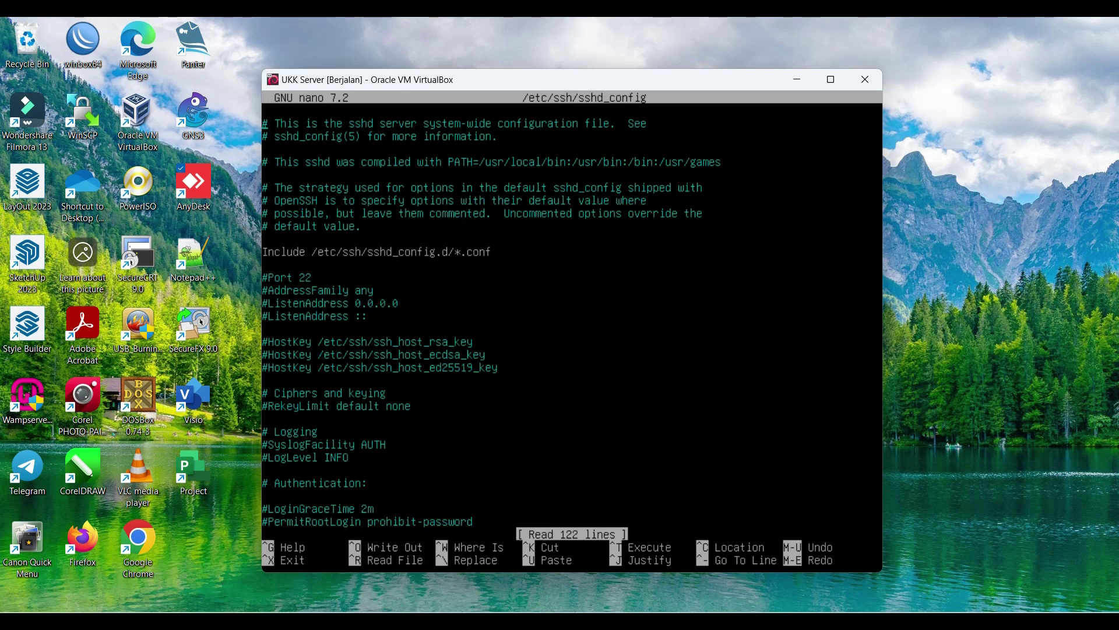
key("Delete")
key("Down")
key("Down")
key("Down")
key("Down")
key("Down")
key("Down")
key("Down")
key("Down")
key("Down")
key("Down")
key("Down")
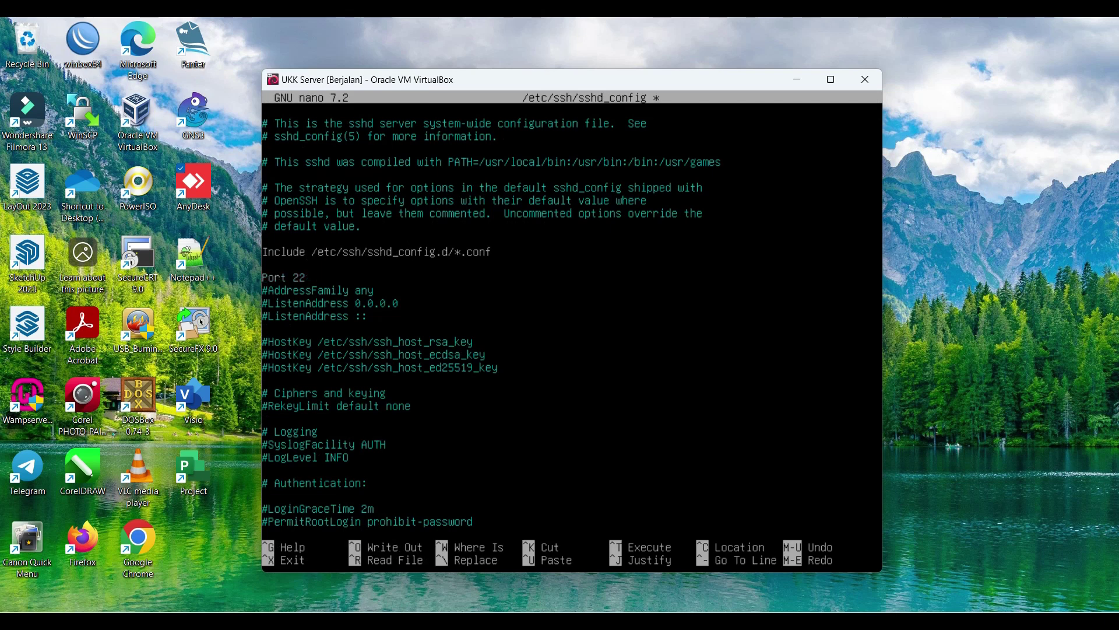
key("Down")
key("Down")
key("Down")
key("Down")
key("Down")
key("Down")
key("Down")
key("Down")
key("Down")
key("Delete")
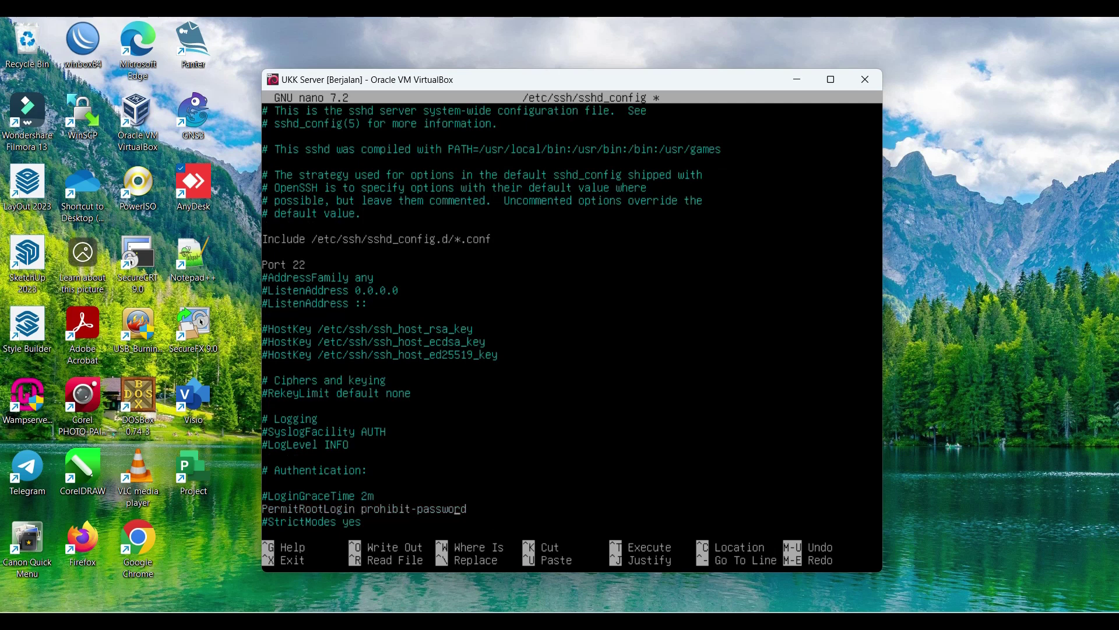
key("End")
key("BackSpace")
key("BackSpace")
key("BackSpace")
key("BackSpace")
key("BackSpace")
key("BackSpace")
key("BackSpace")
key("BackSpace")
key("BackSpace")
key("BackSpace")
key("BackSpace")
key("BackSpace")
key("BackSpace")
key("BackSpace")
key("BackSpace")
key("BackSpace")
key("BackSpace")
key("BackSpace")
type("yes")
key("ctrl+x")
key("y")
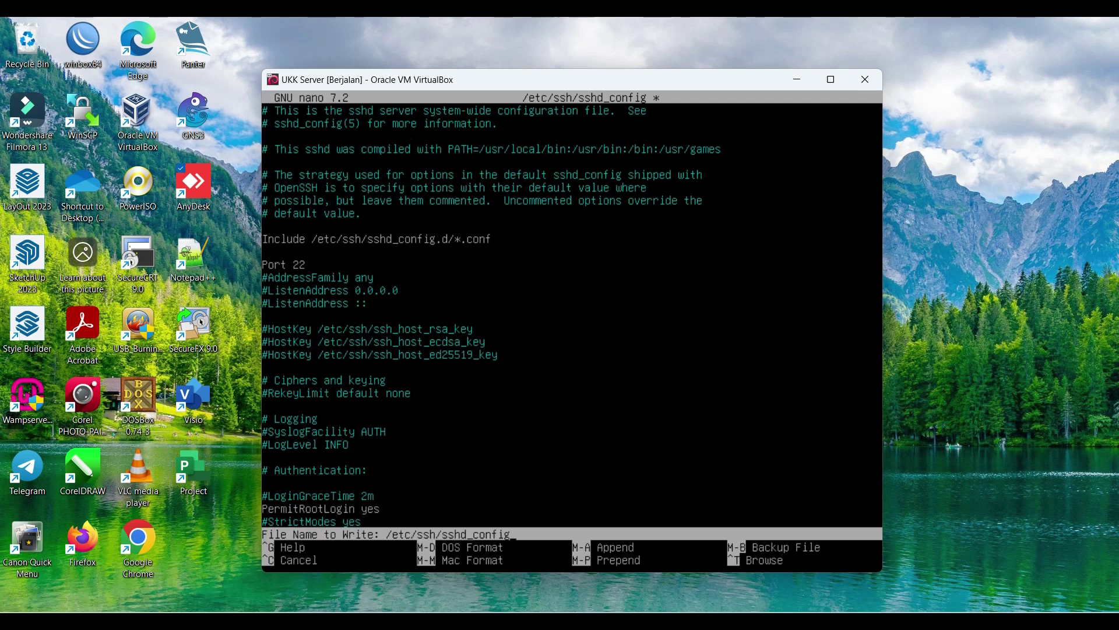
key("Return")
Step: Restart the SSH service with systemctl restart ssh
type("s")
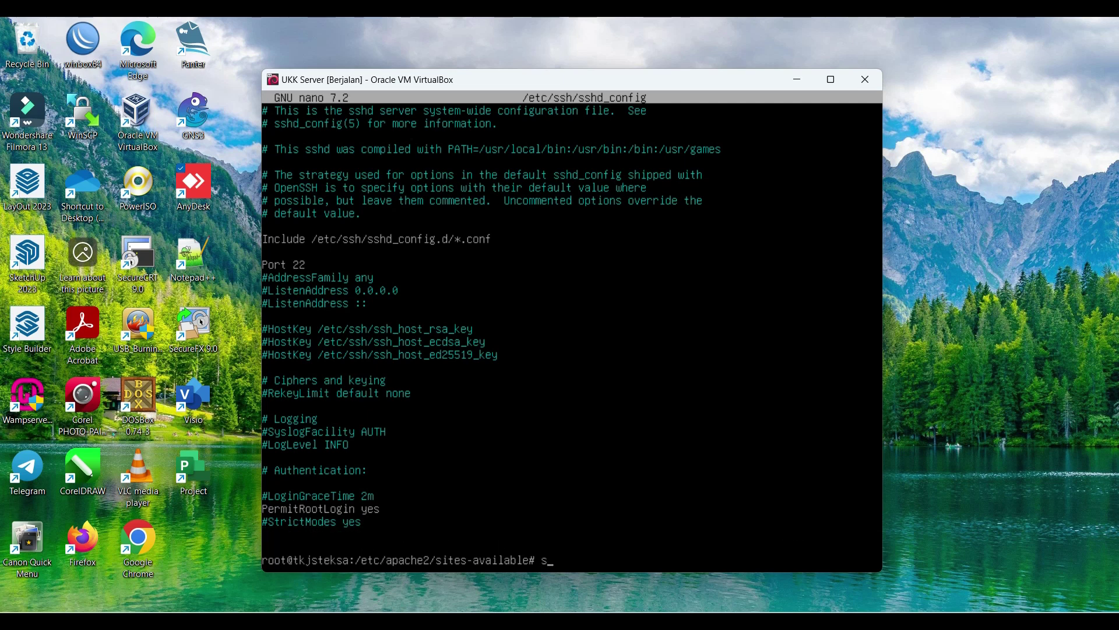
type("ystemctl res")
key("BackSpace")
key("BackSpace")
key("BackSpace")
key("BackSpace")
type("restart ssh")
key("Return")
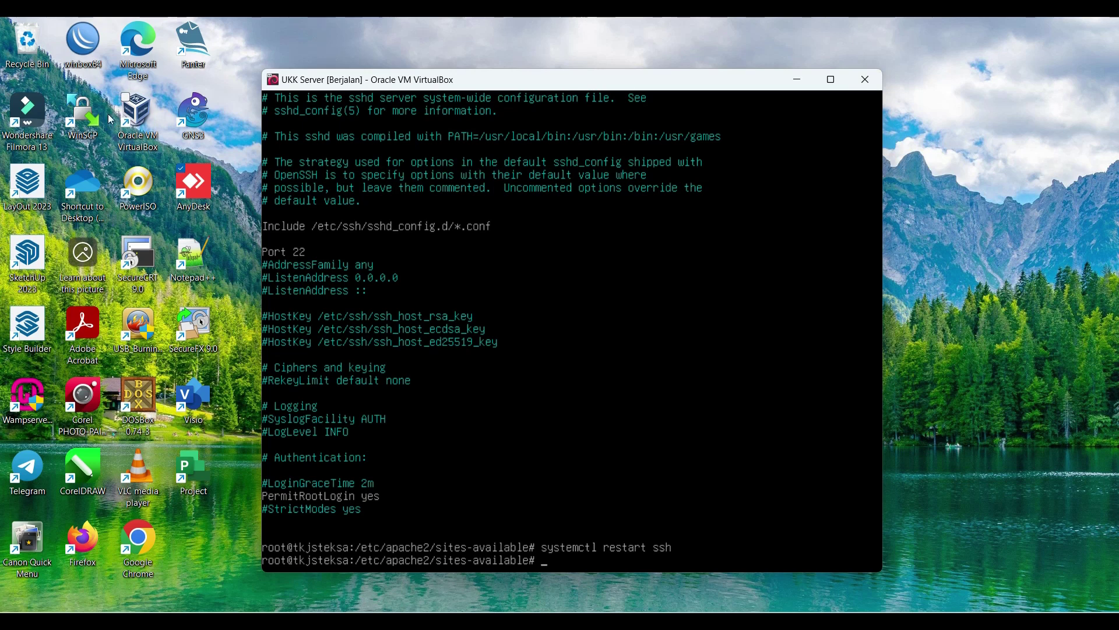
left_click(83, 114)
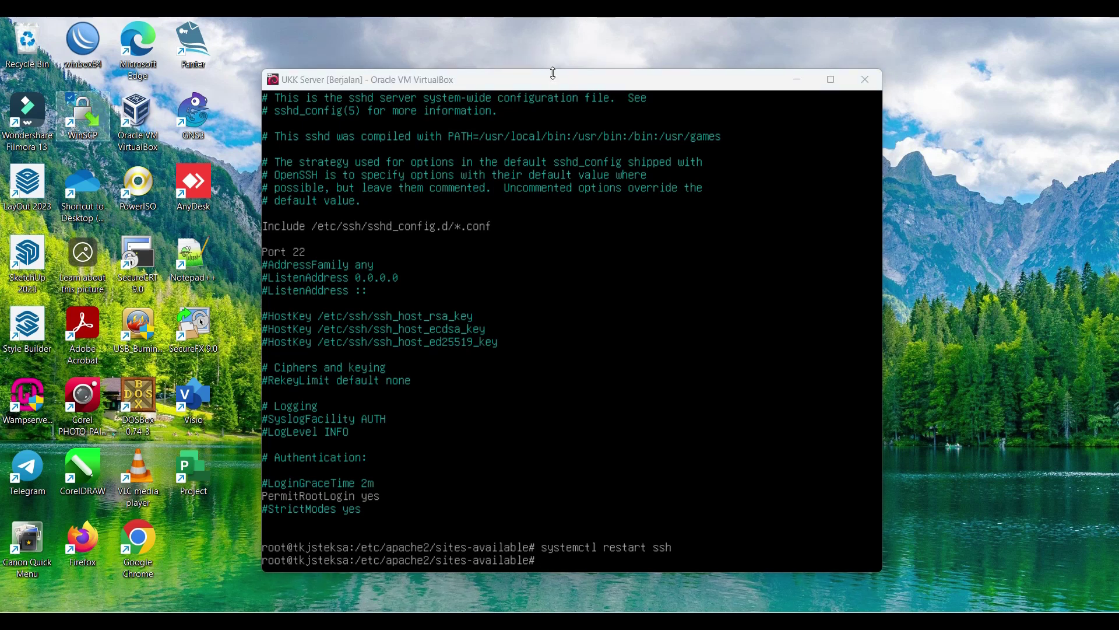
Step: Log in over SFTP to 10.10.1.194 as root, accept the host key, and show the root directory
double_click(77, 125)
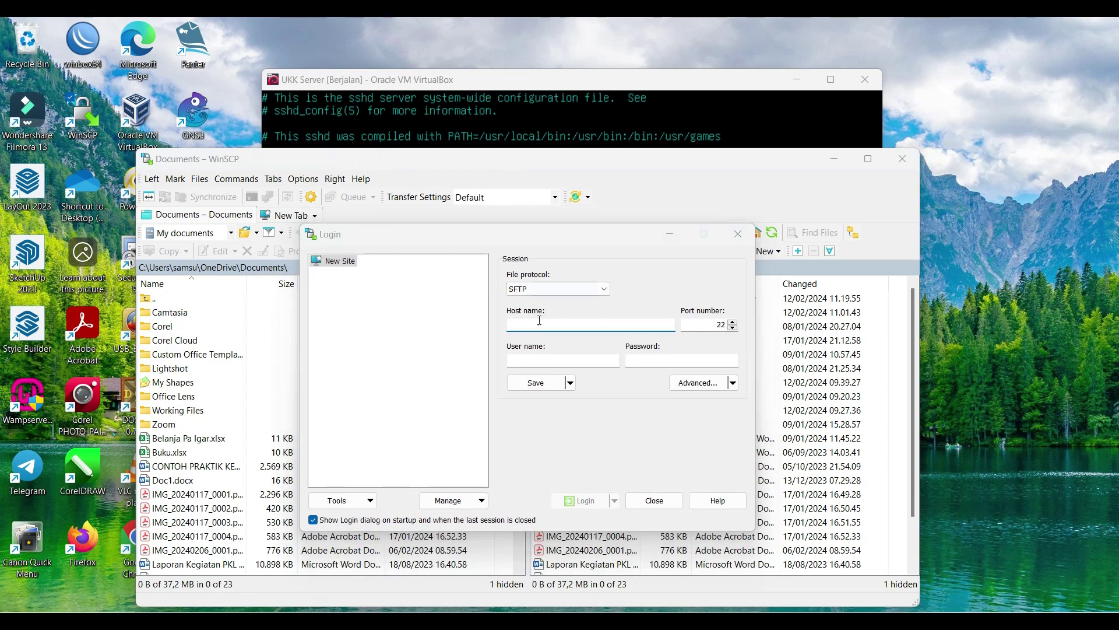
left_click(532, 327)
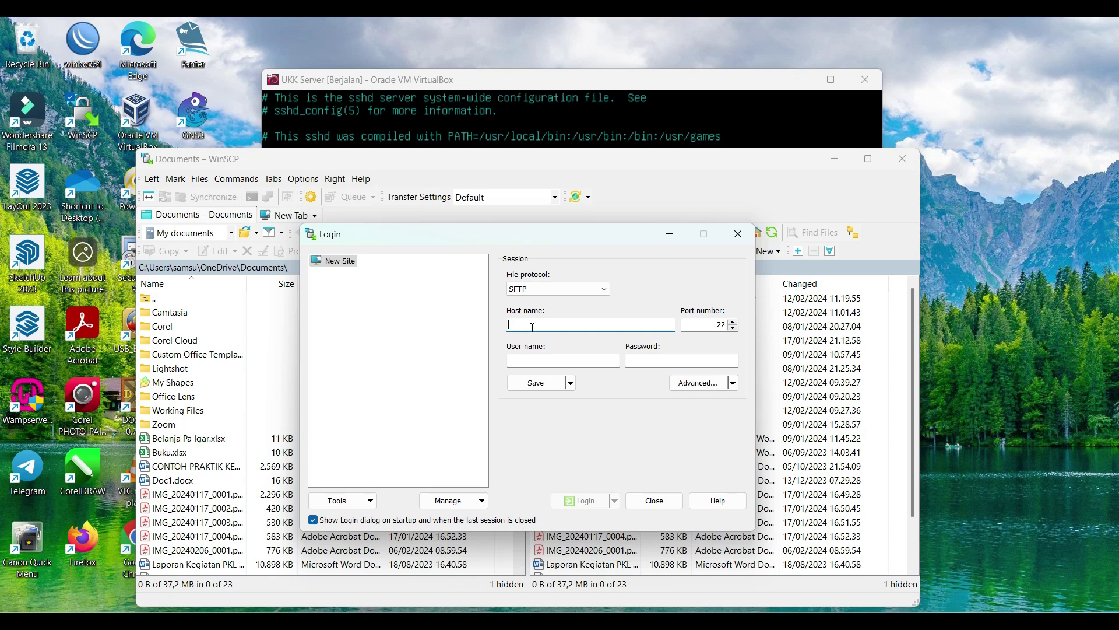
type("10.10.")
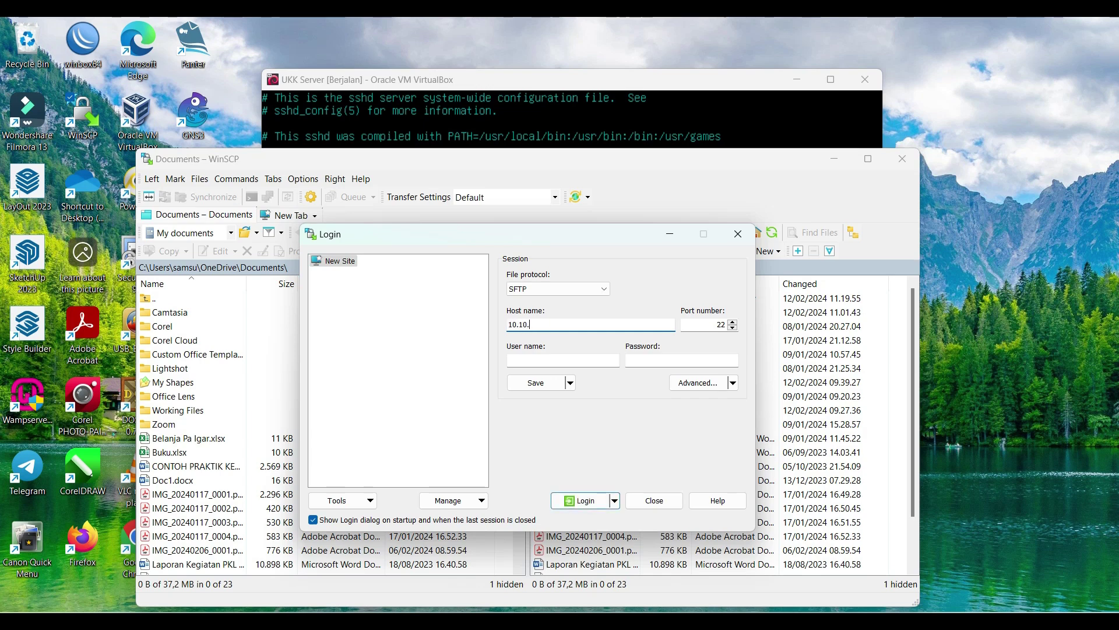
type("1.194")
left_click(550, 361)
type("root")
left_click(681, 360)
type("r")
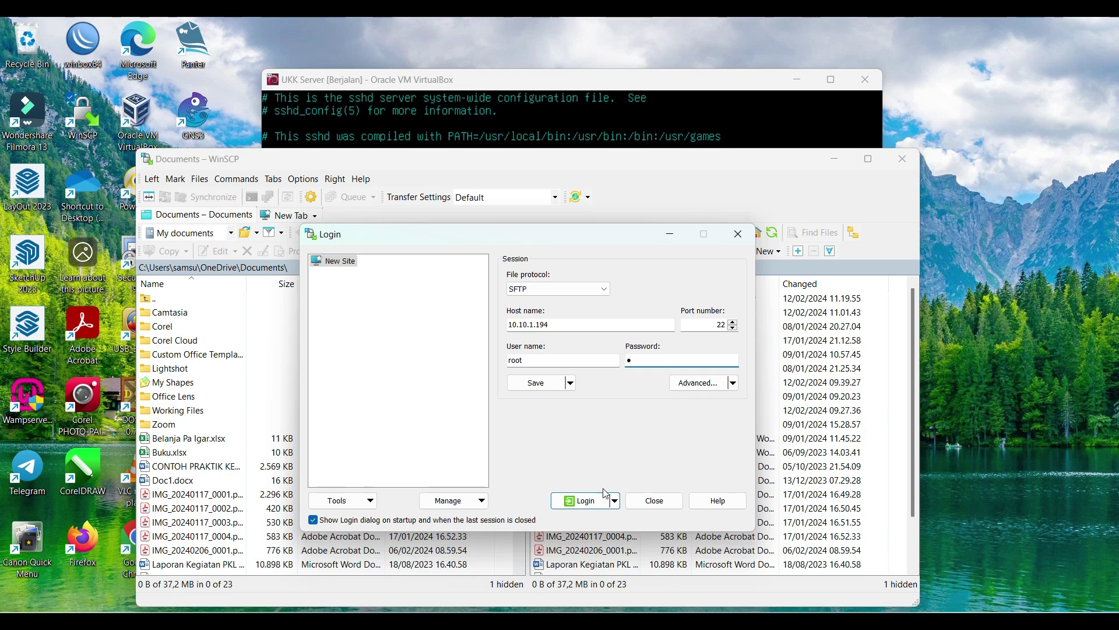
left_click(583, 502)
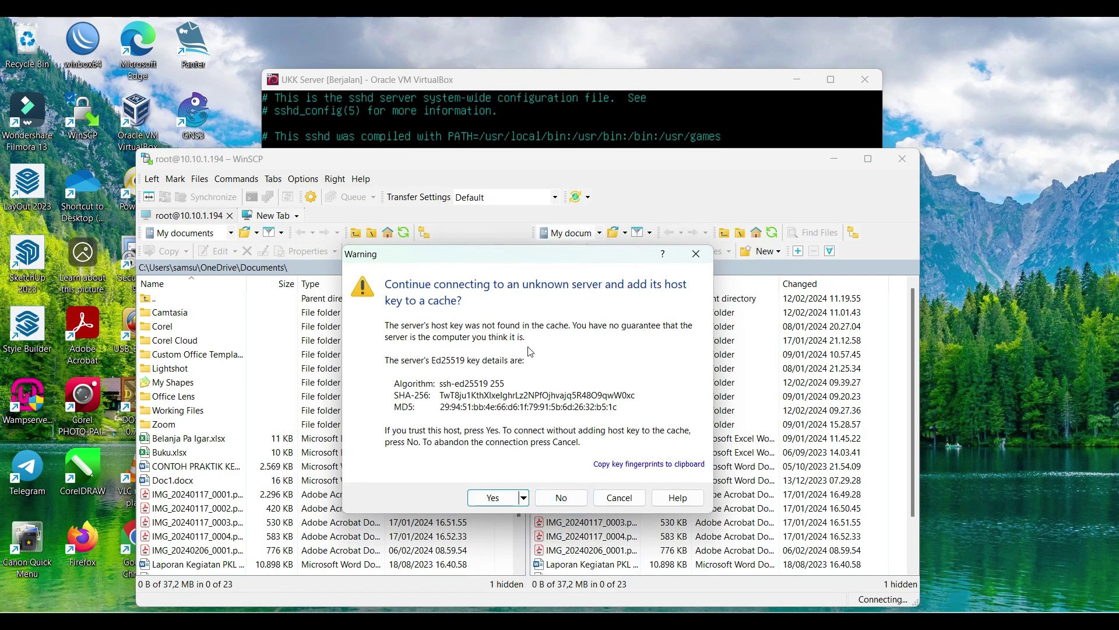
left_click(500, 498)
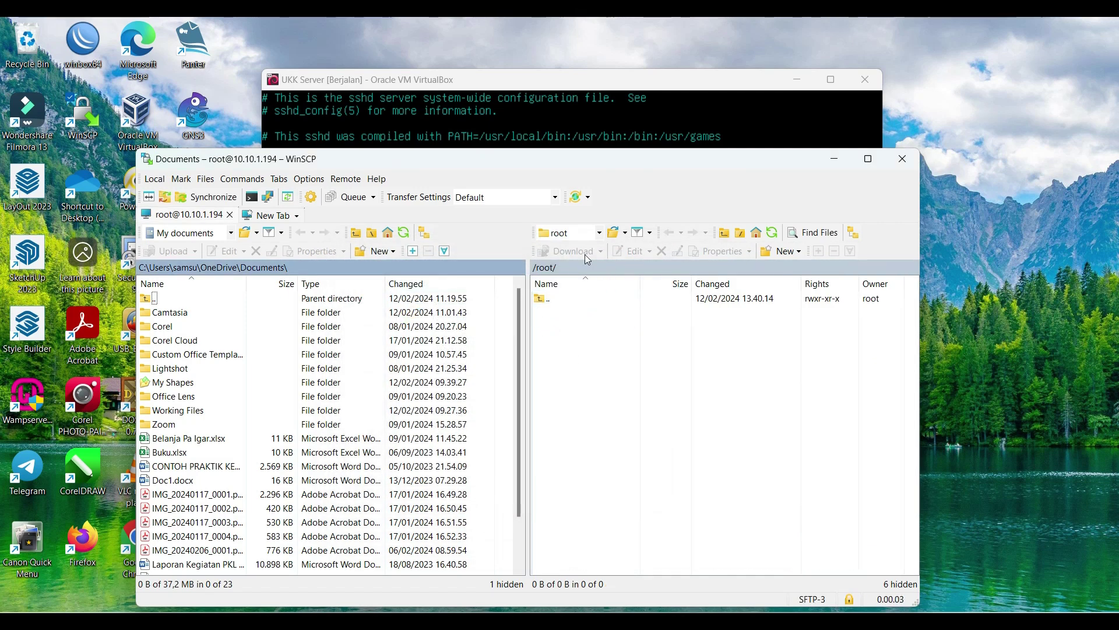
left_click(554, 300)
double_click(553, 301)
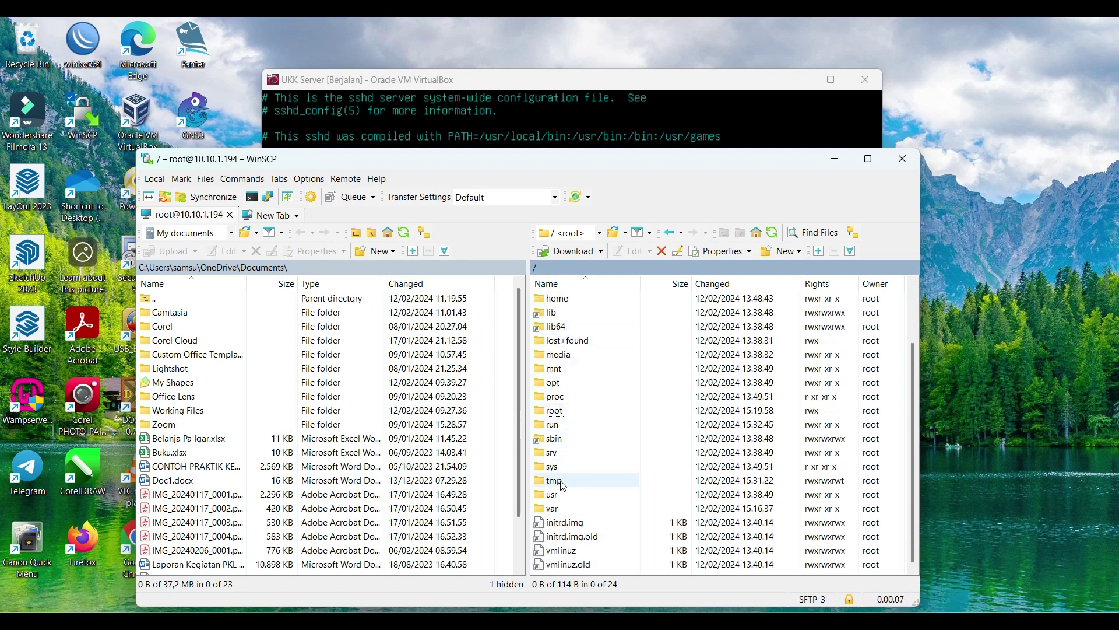
Step: Browse the server side to /var/www/html
double_click(552, 507)
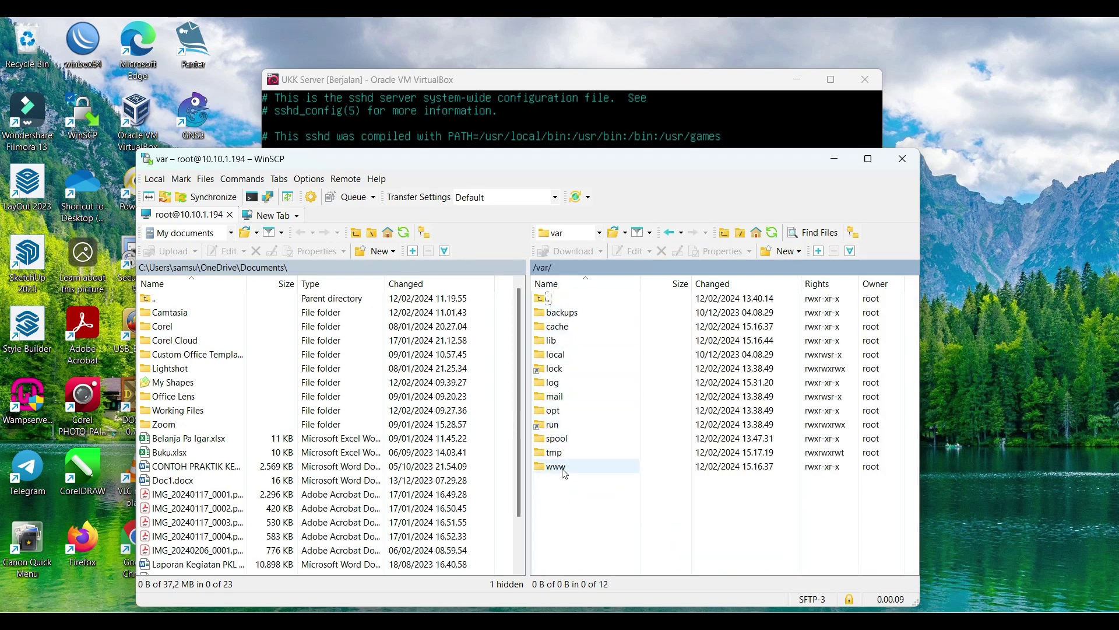
left_click(561, 467)
double_click(560, 465)
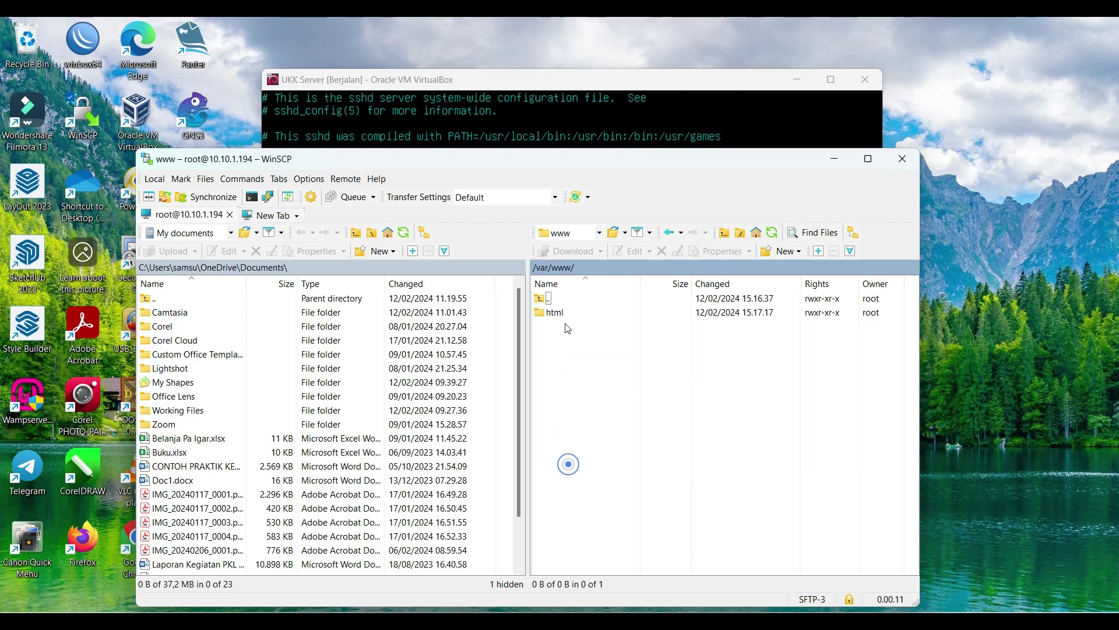
left_click(563, 313)
double_click(563, 313)
left_click(605, 309)
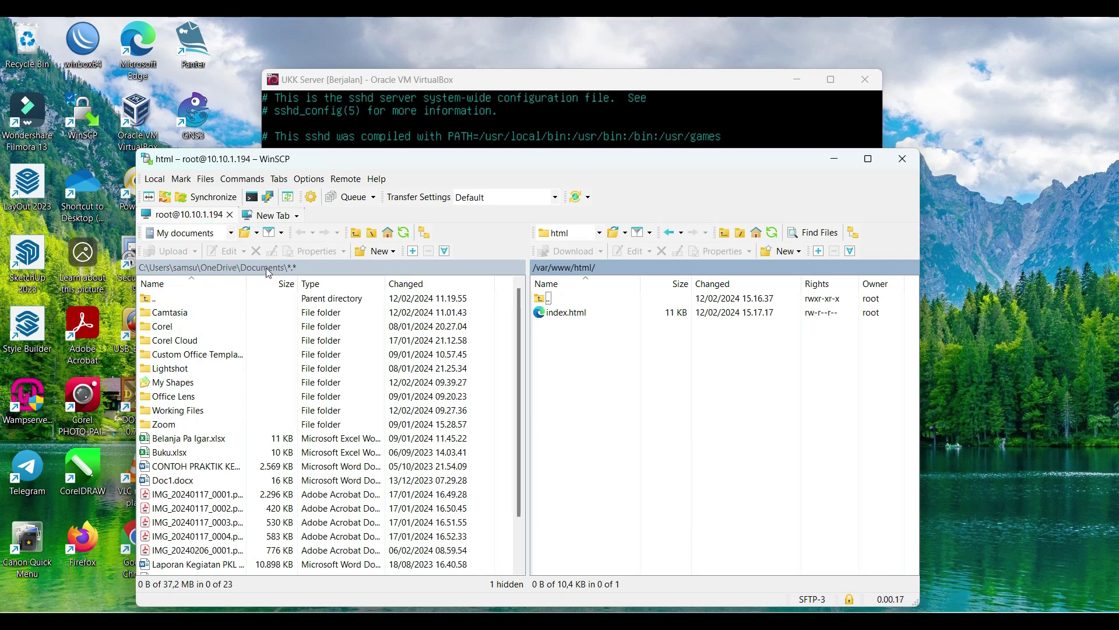
Step: Browse the local side to the Downloads\Compressed folder
left_click(230, 233)
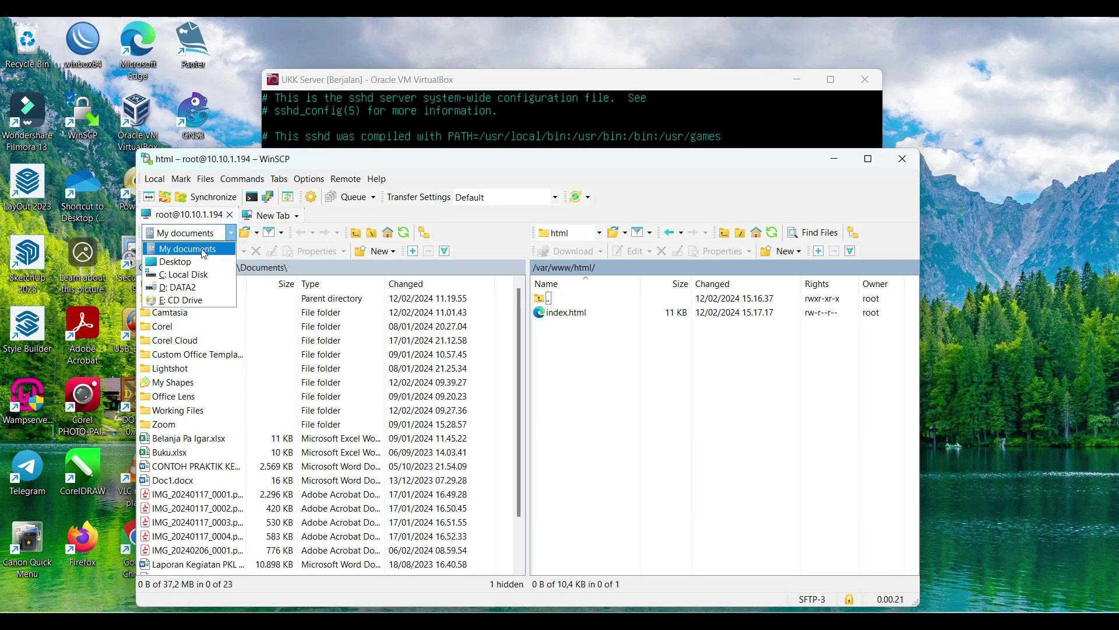
left_click(213, 249)
double_click(166, 297)
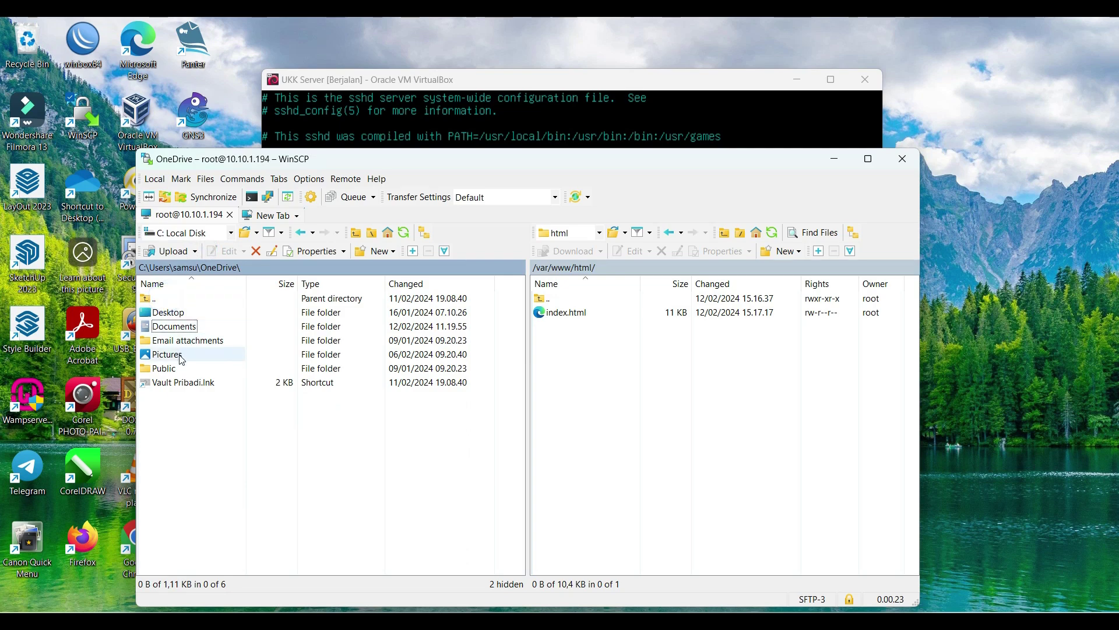
double_click(152, 298)
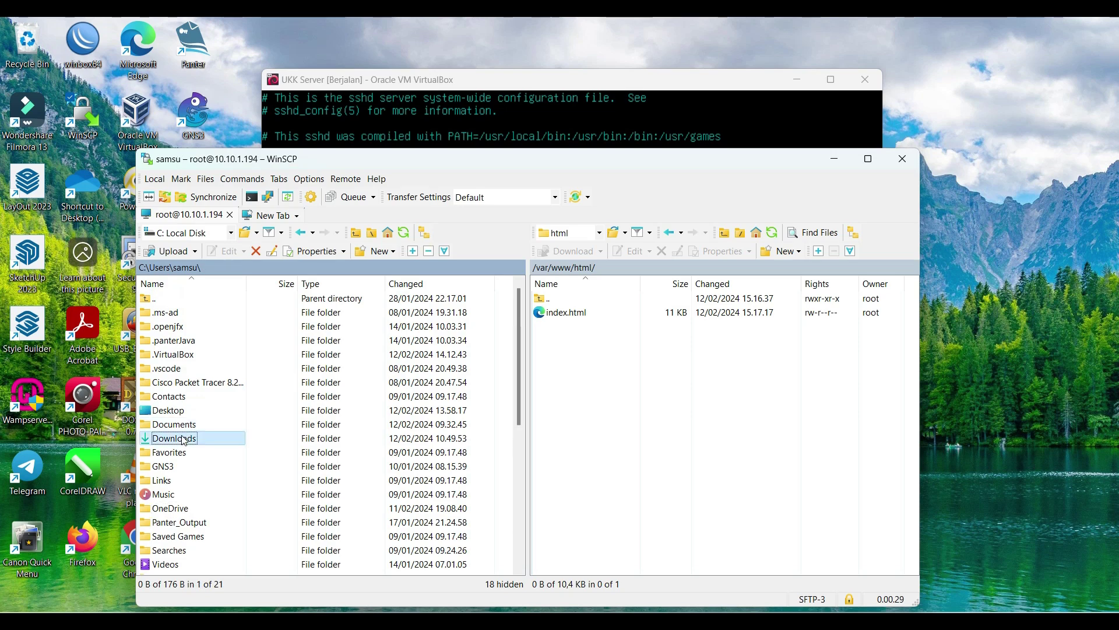
double_click(174, 439)
left_click(187, 327)
double_click(188, 327)
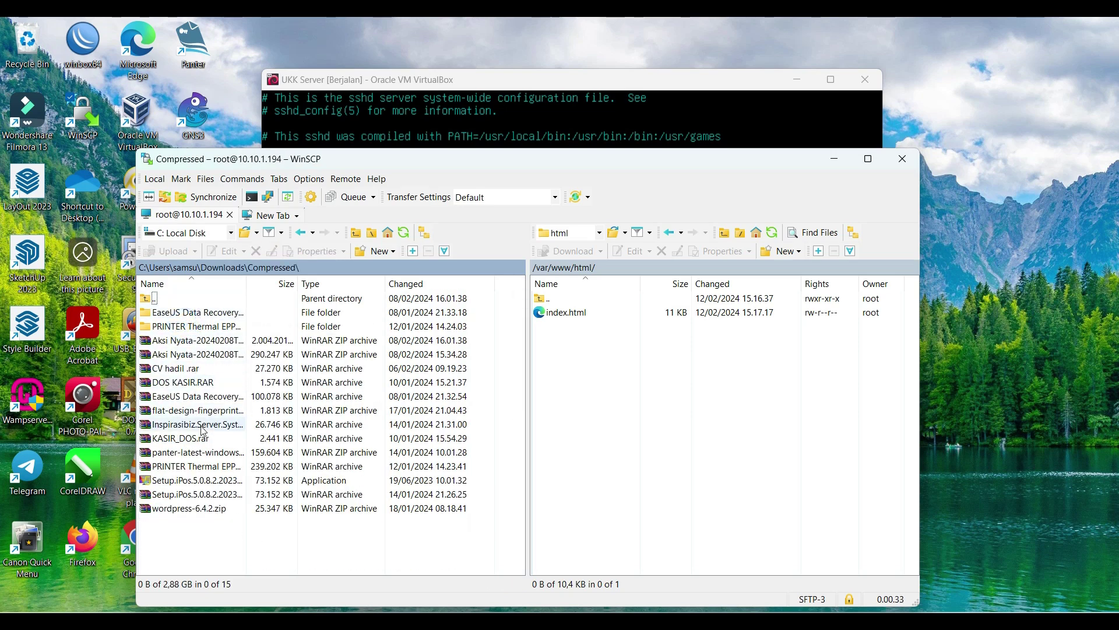
Step: Upload wordpress-6.4.2.zip into /var/www/html and check it landed beside index.html
left_click(194, 509)
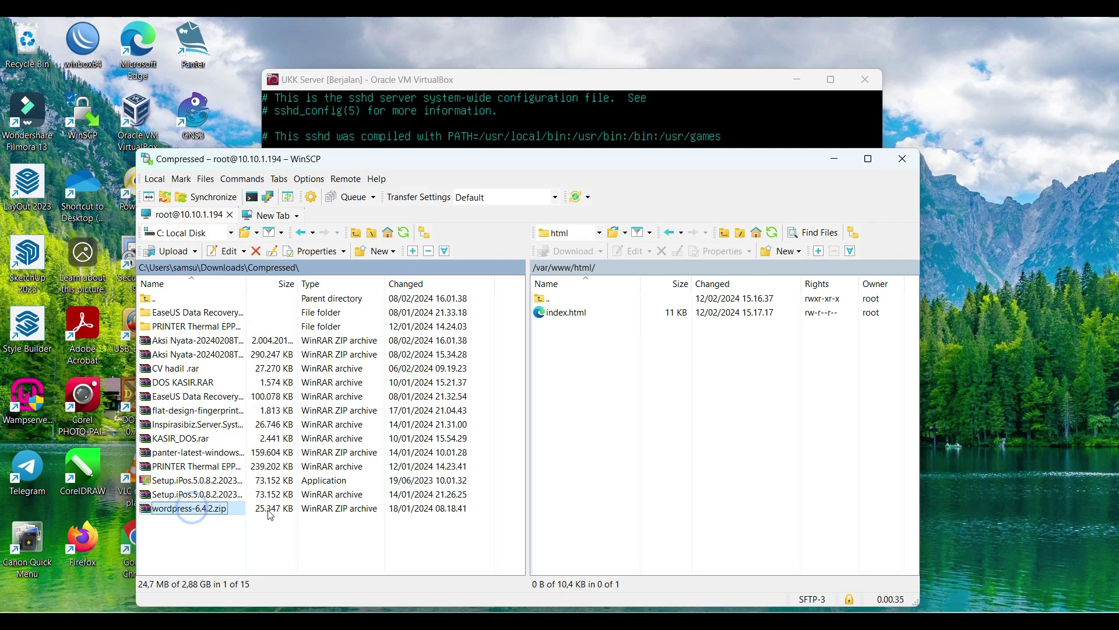
left_click_drag(172, 509, 598, 376)
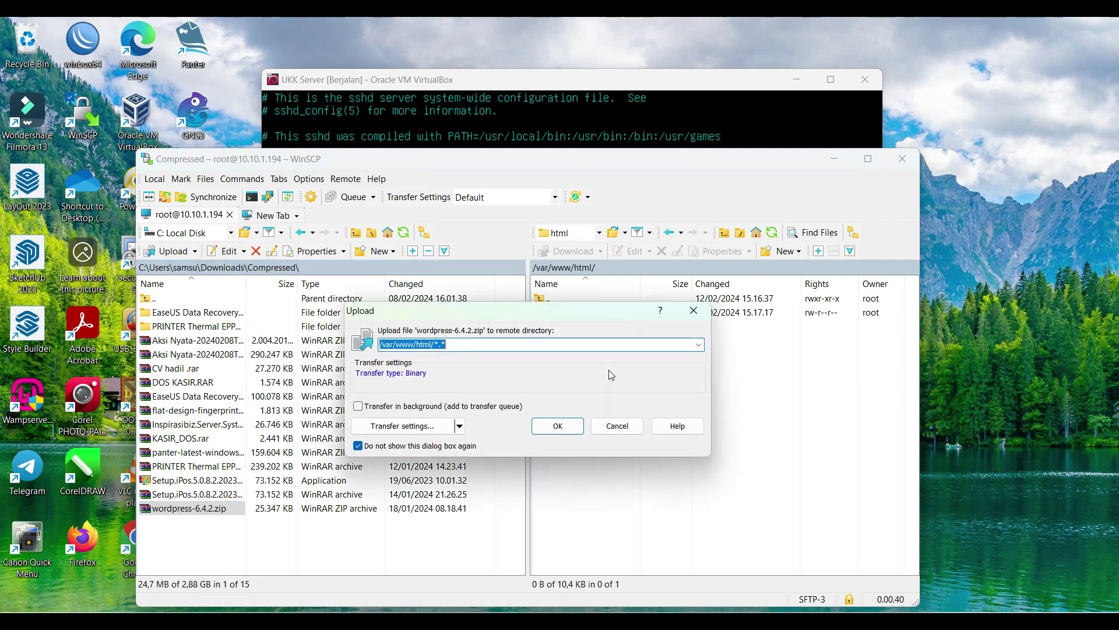
left_click(558, 426)
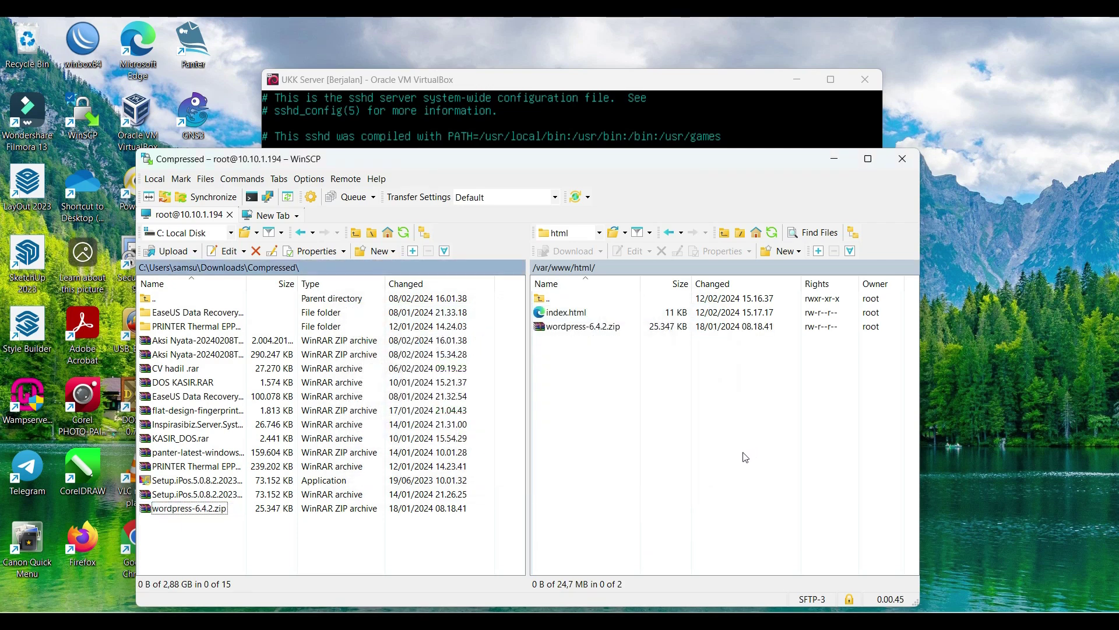
left_click(574, 327)
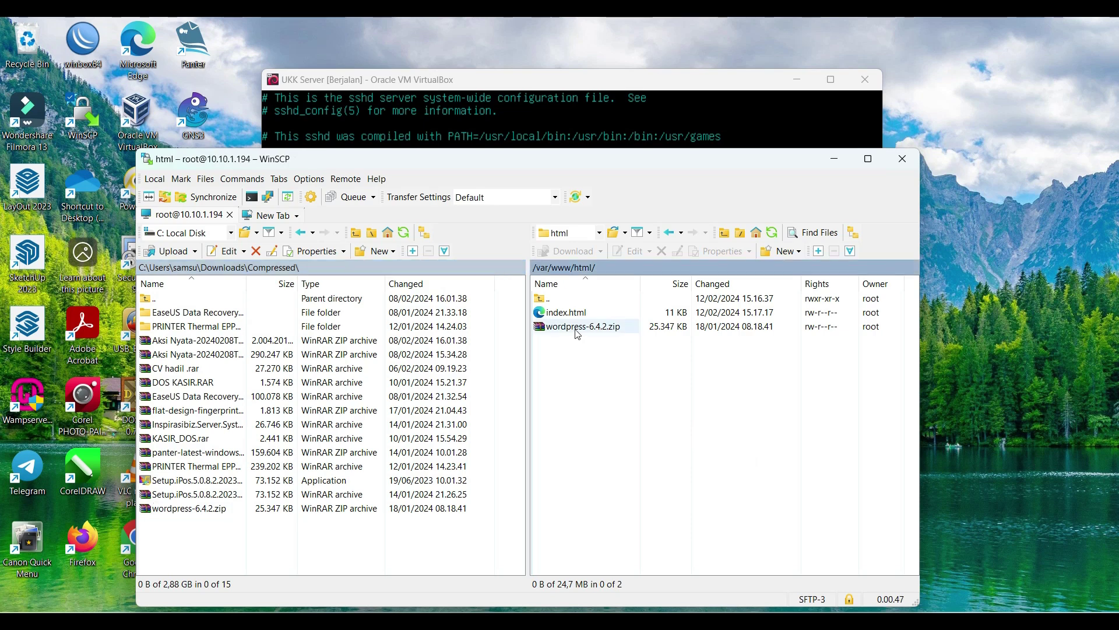
left_click(599, 373)
left_click(591, 327)
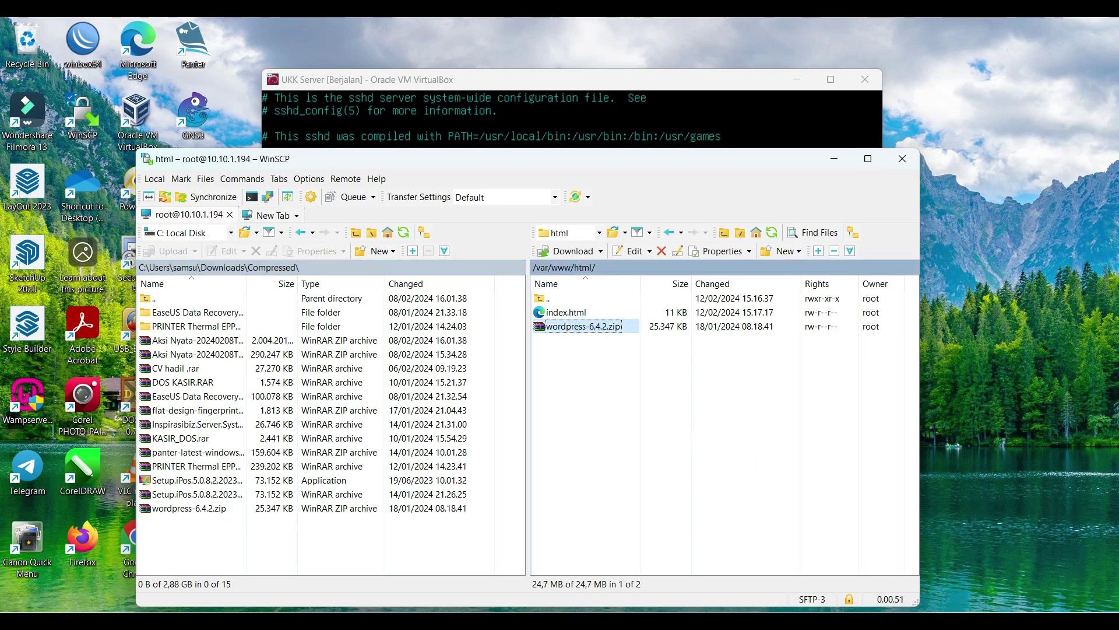
left_click(540, 80)
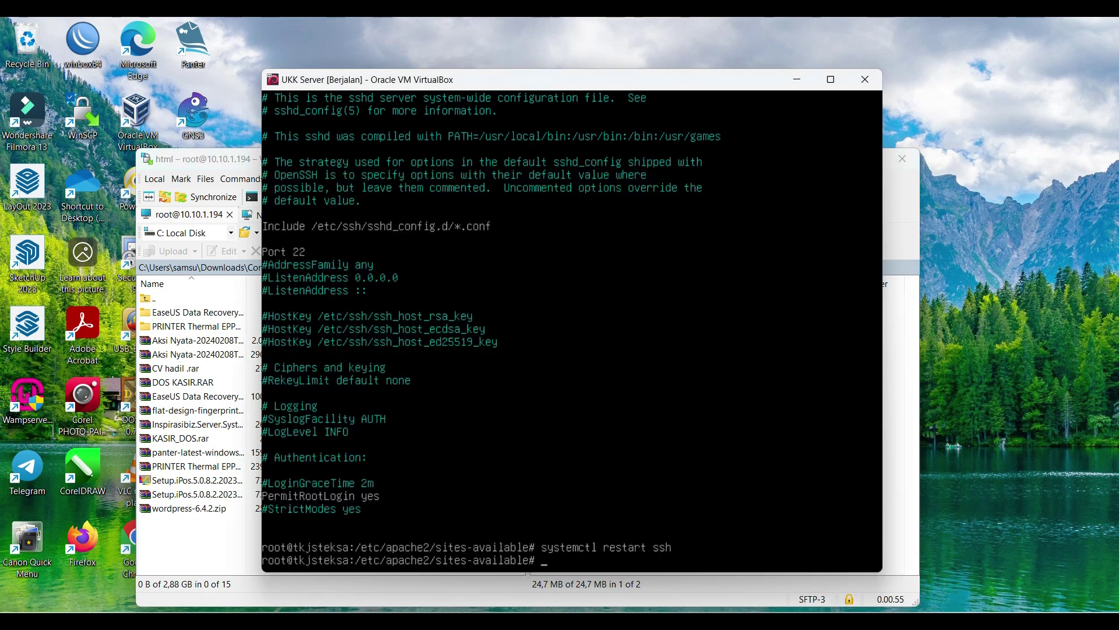
Step: Change into /var/www/html and list its files
type("cd /va")
key("Tab")
type("w")
key("Tab")
type("h")
key("Tab")
key("Return")
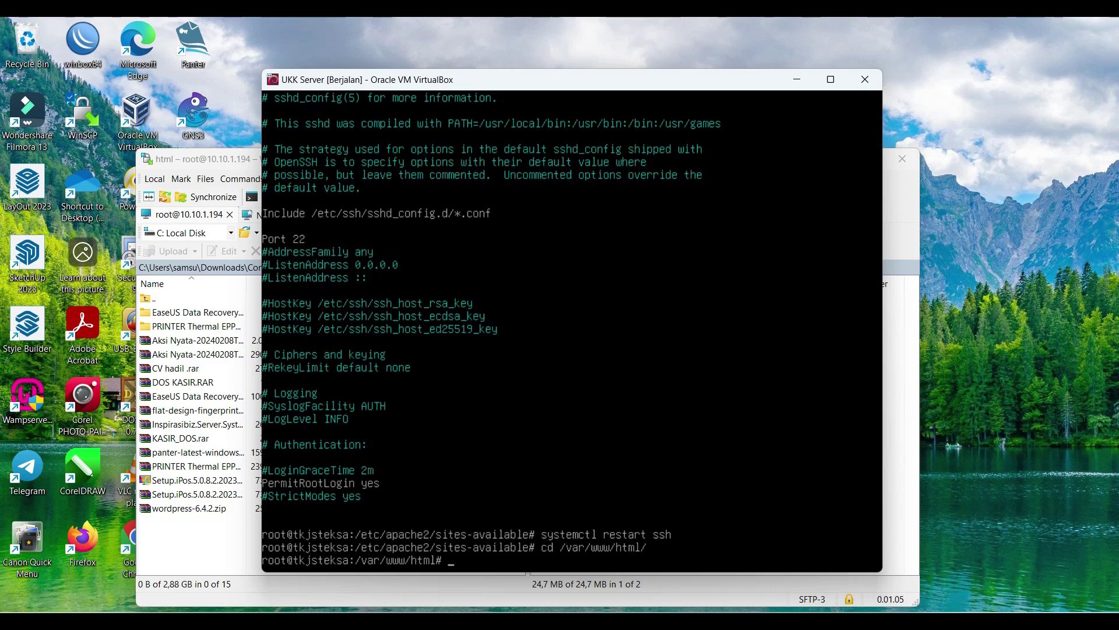
type("ls")
key("Return")
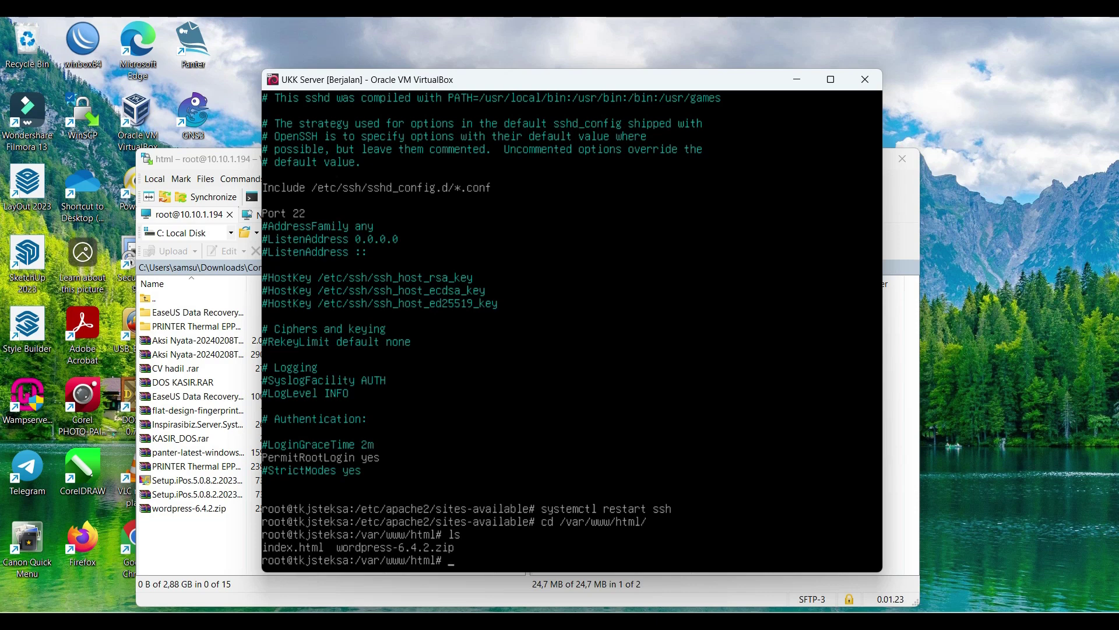
Step: Install unzip, extract wordpress-6.4.2.zip, and list the folder to confirm the wordpress directory
type("apt-get install unzip")
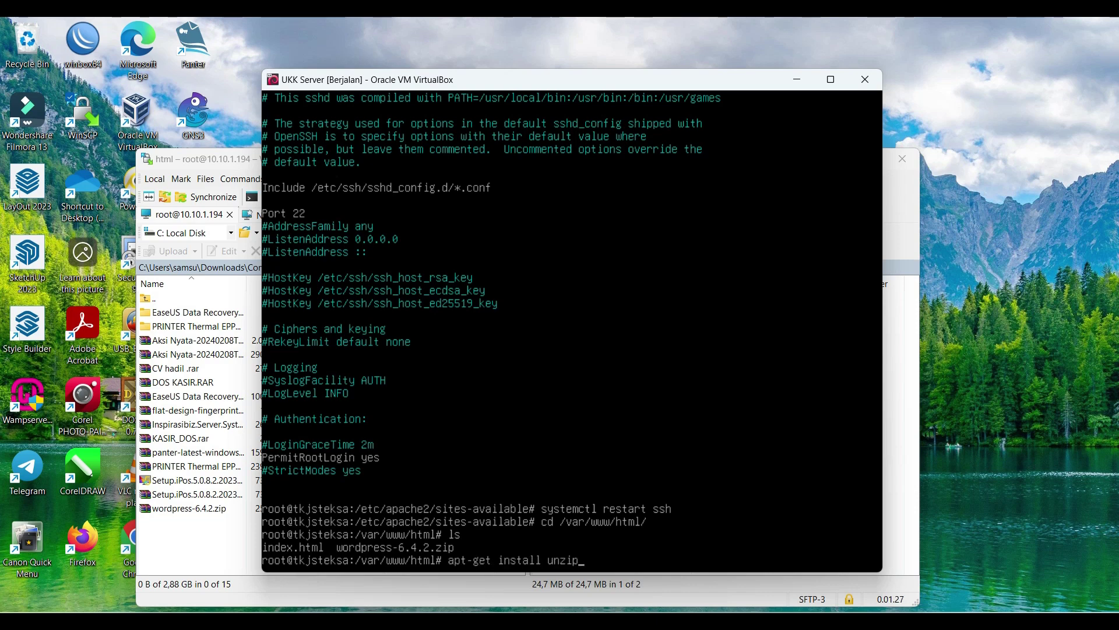
key("Return")
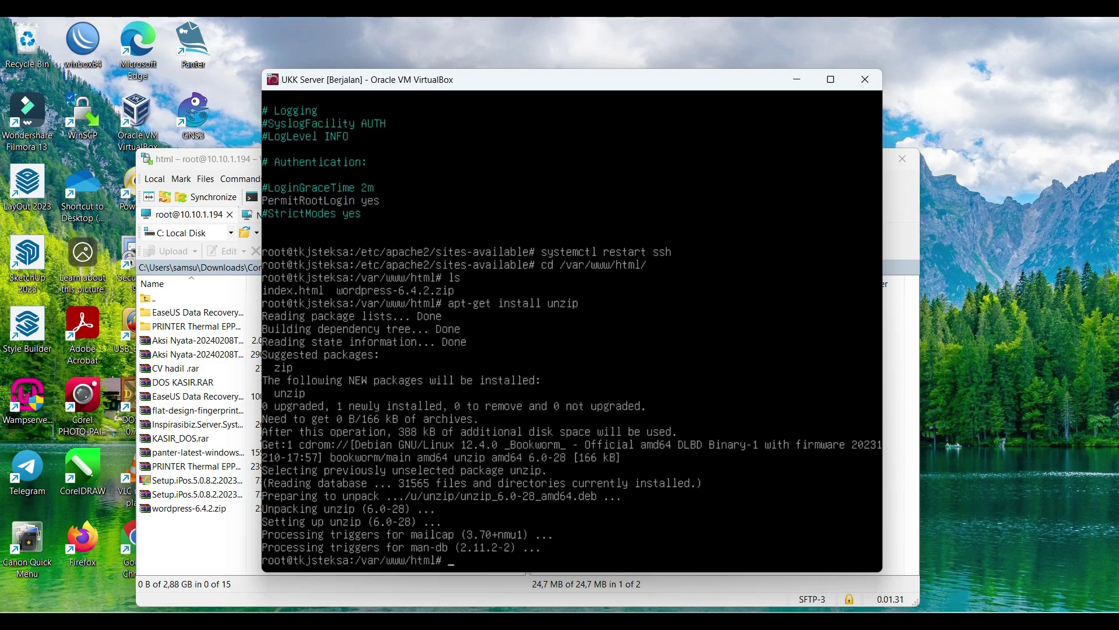
type("unzip wor")
key("Tab")
key("Return")
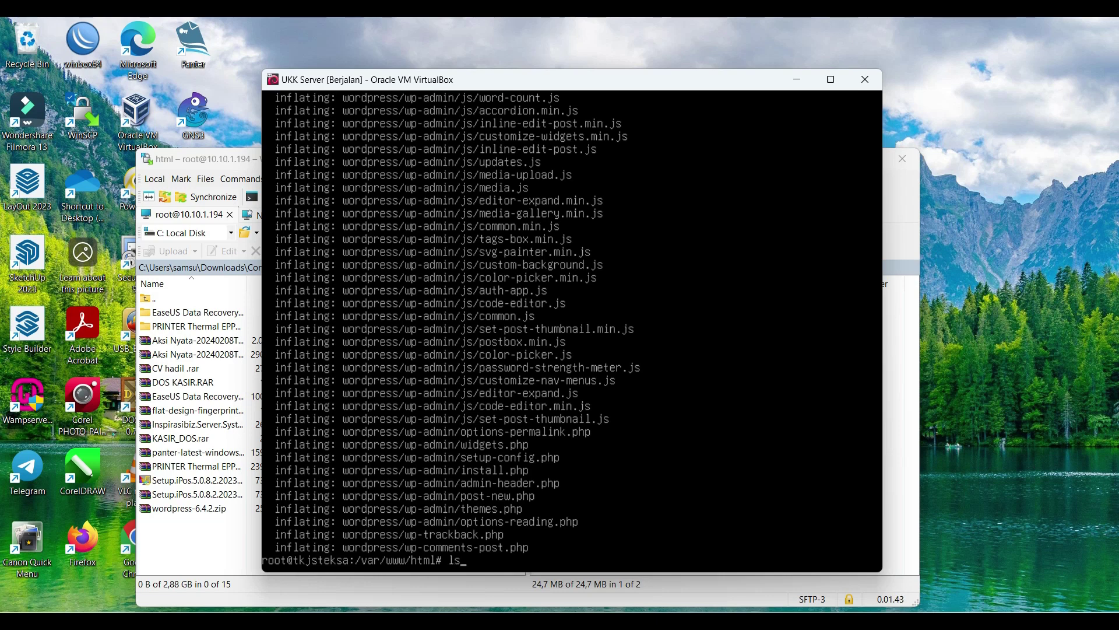
type("ls")
key("Return")
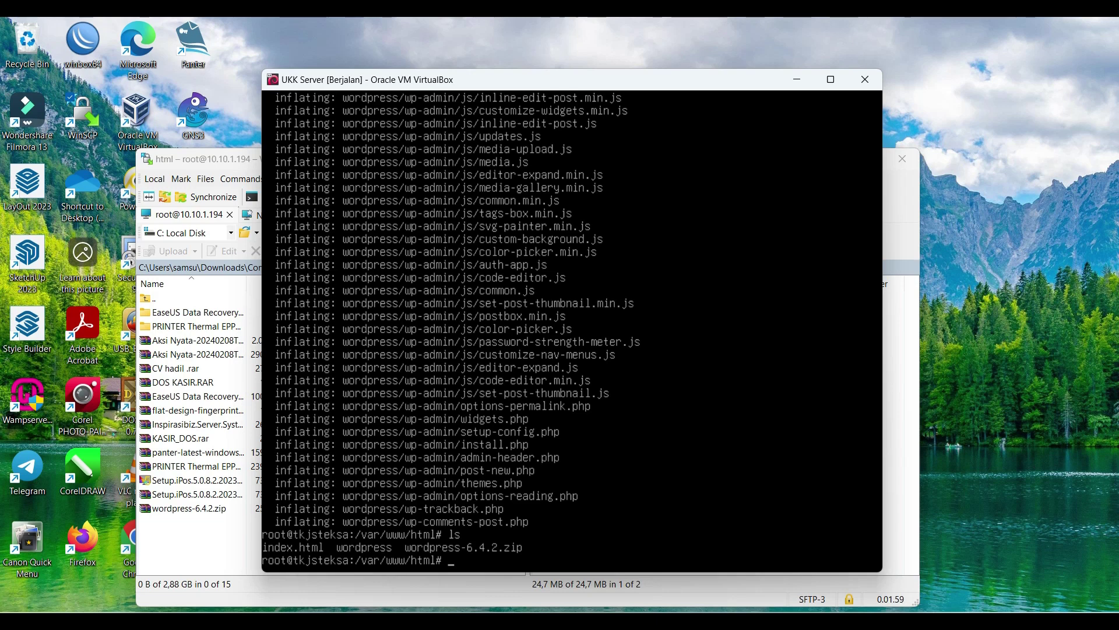
type("chmod 777 /var/www/html/")
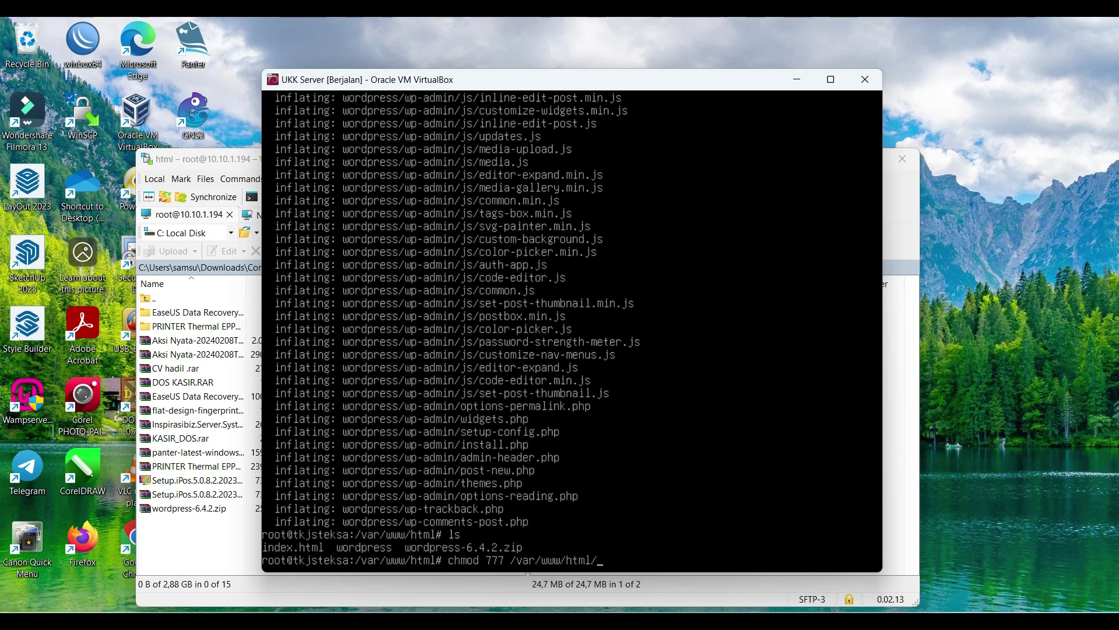
type(" -R")
Step: Apply chmod 777 recursively to /var/www/html, then restart apache2 and mysql
key("Return")
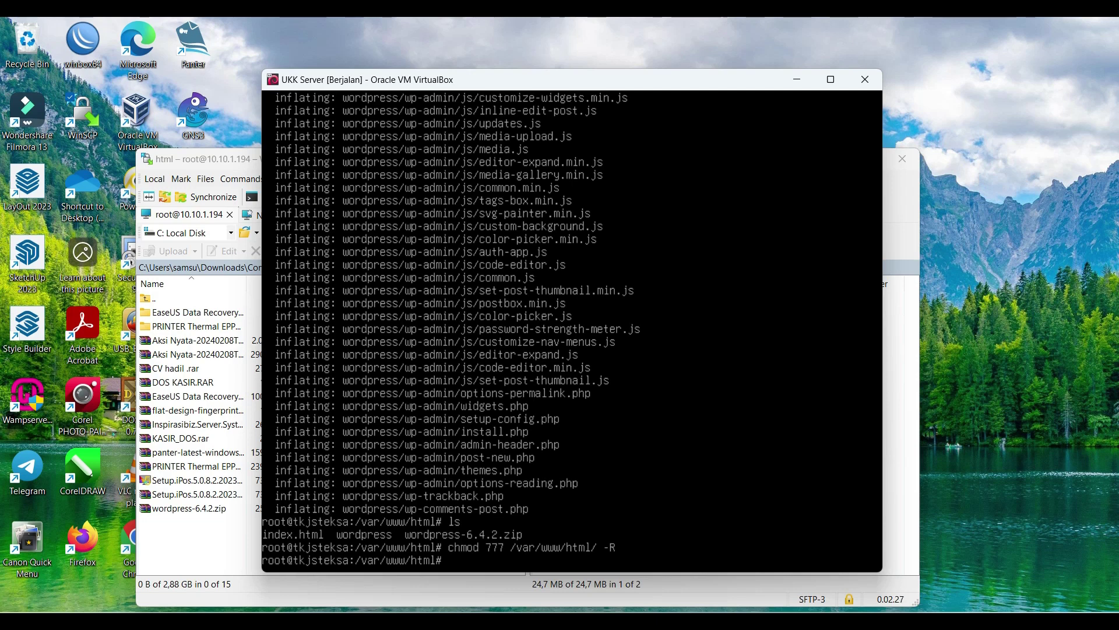
type("service apache2 re")
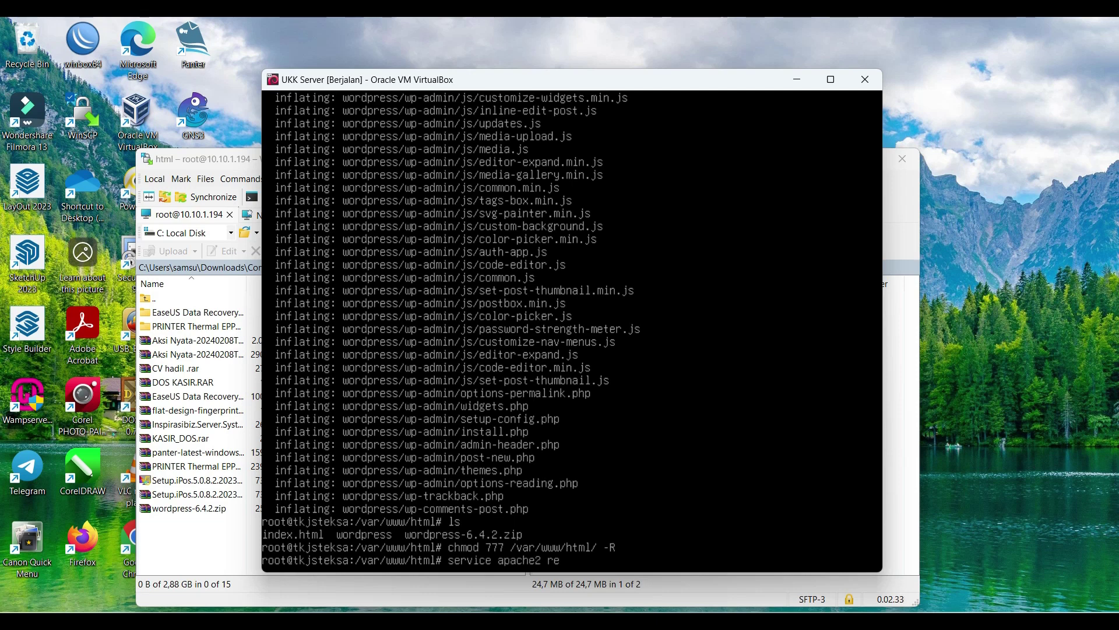
type("start && service mys")
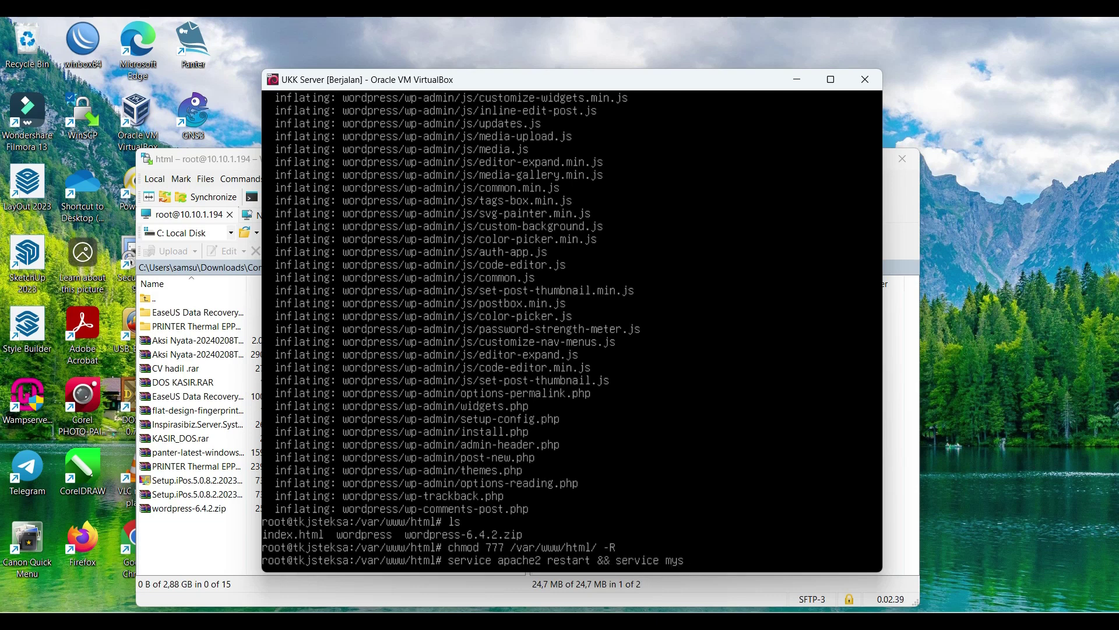
type("ql restart")
key("Return")
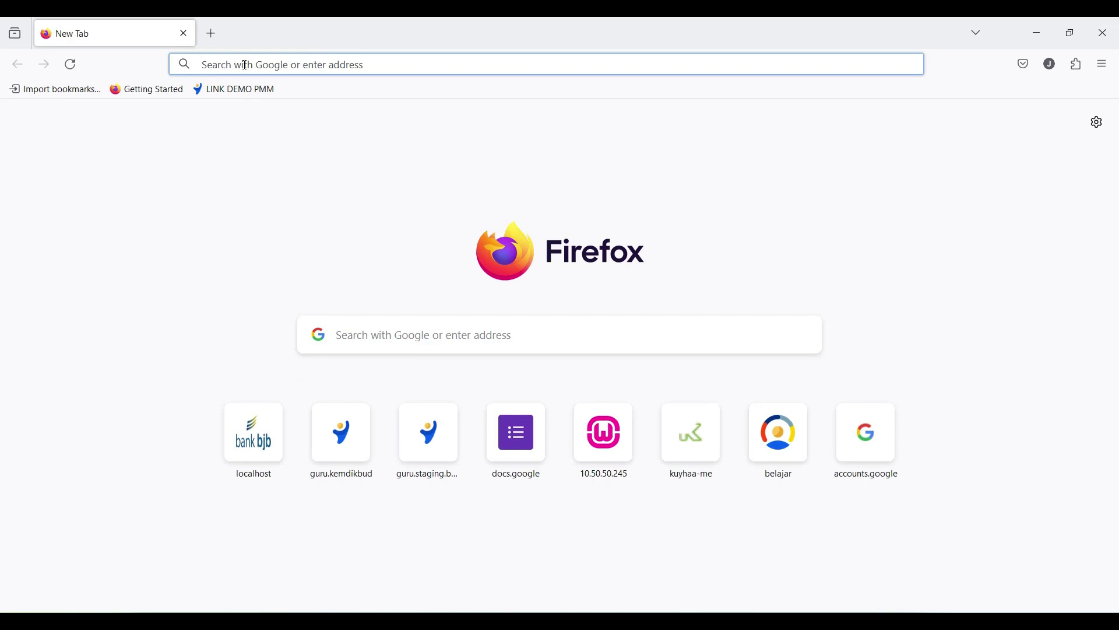
Step: Load tkjsteksa.net in Firefox to reach the WordPress setup-config page
type("tkjs")
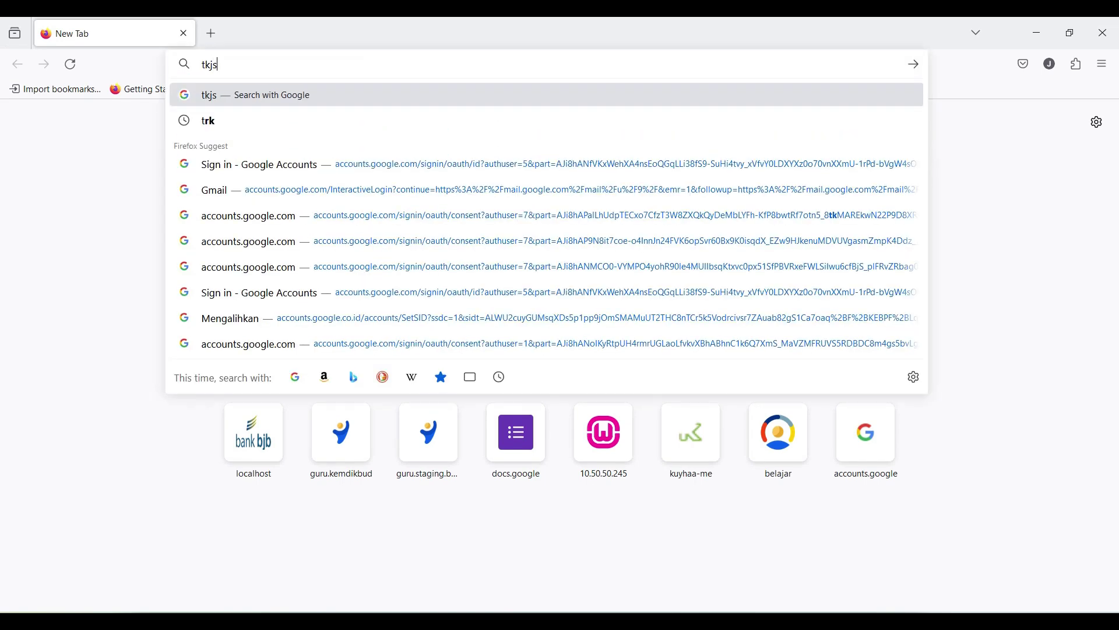
type("teksa.net")
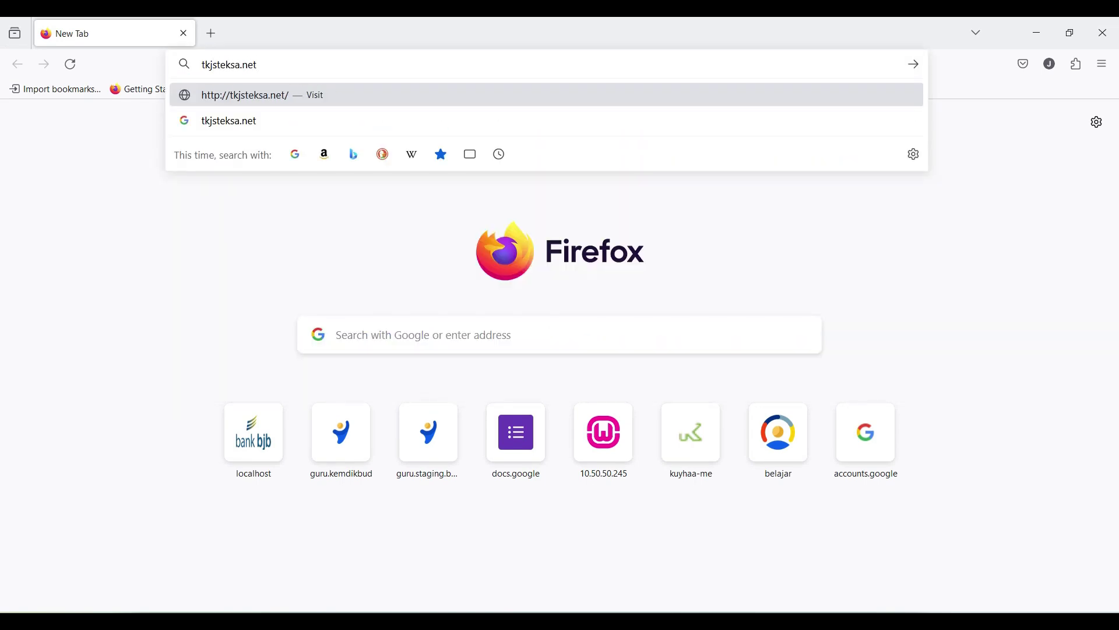
key("Return")
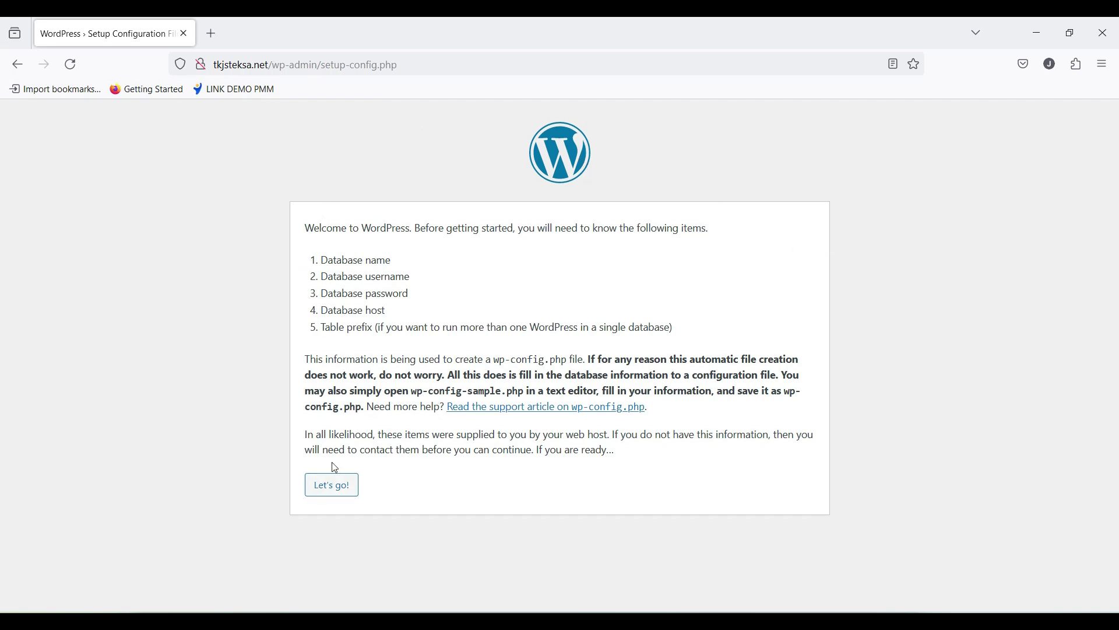
Step: Submit database name wordpress, user adminuser and its password, declining Firefox's save-password offer
left_click(327, 484)
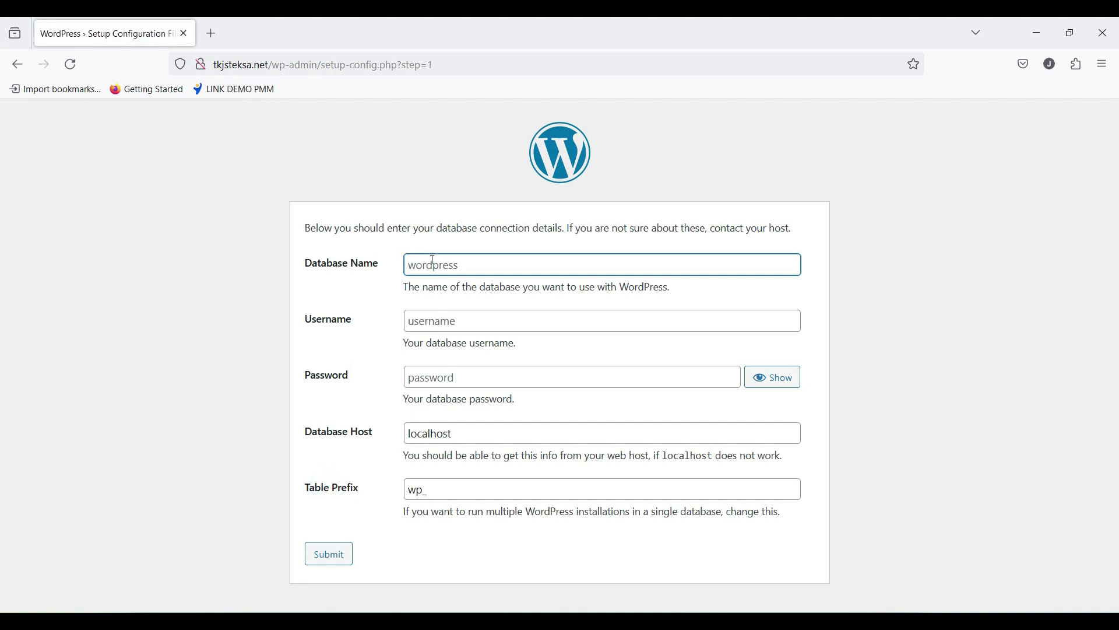
type("wordpress")
left_click(470, 318)
type("admin")
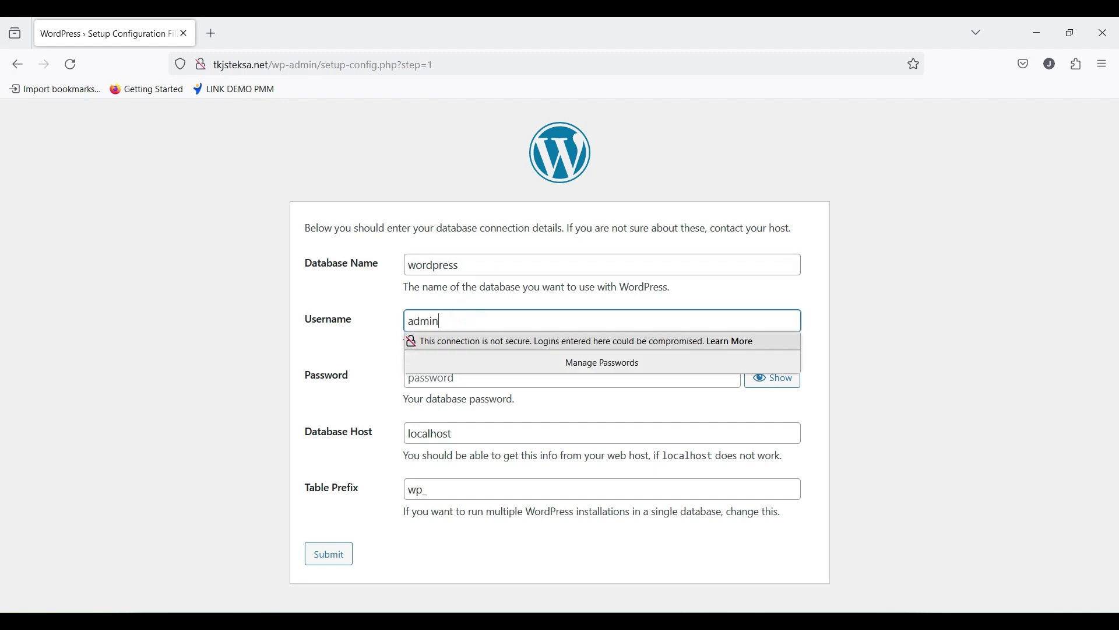
type("user")
left_click(379, 393)
left_click(441, 375)
type("1234")
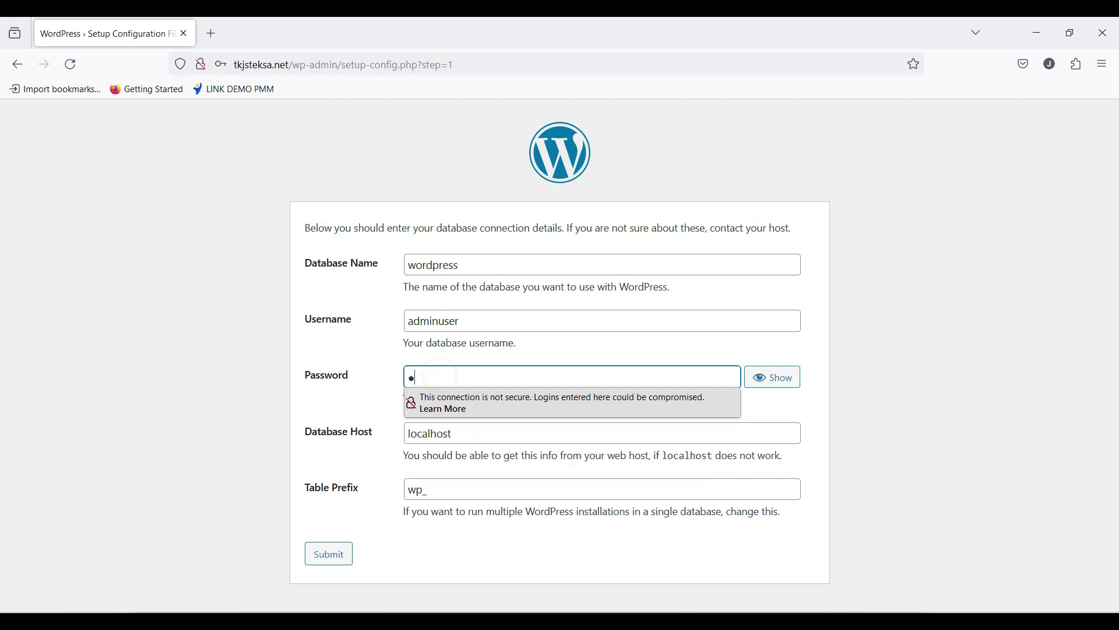
type("5")
left_click(781, 377)
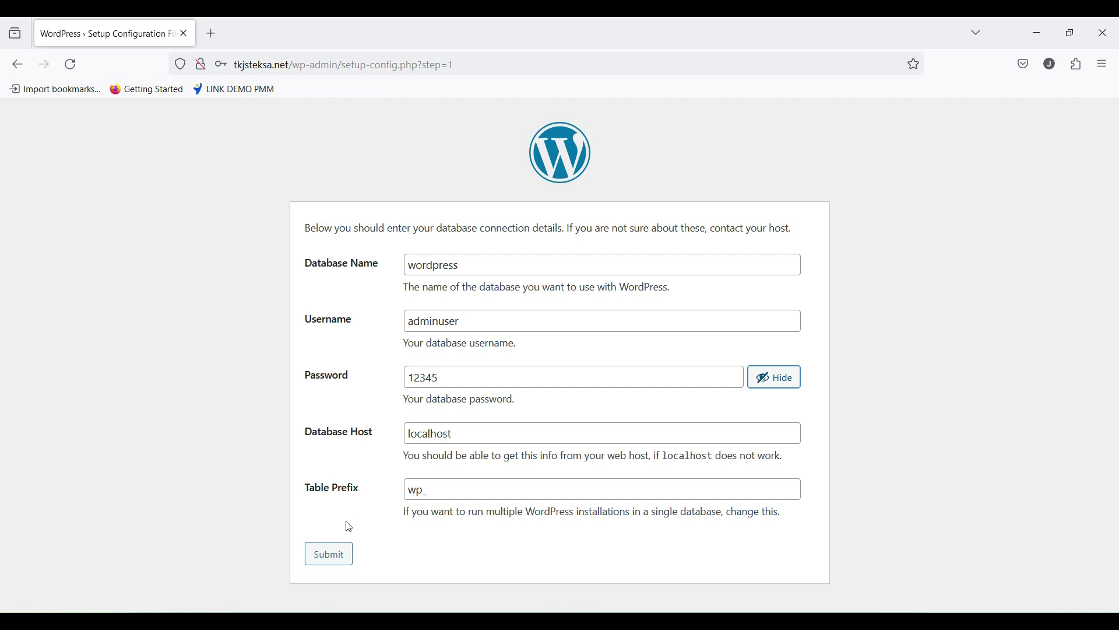
left_click(341, 554)
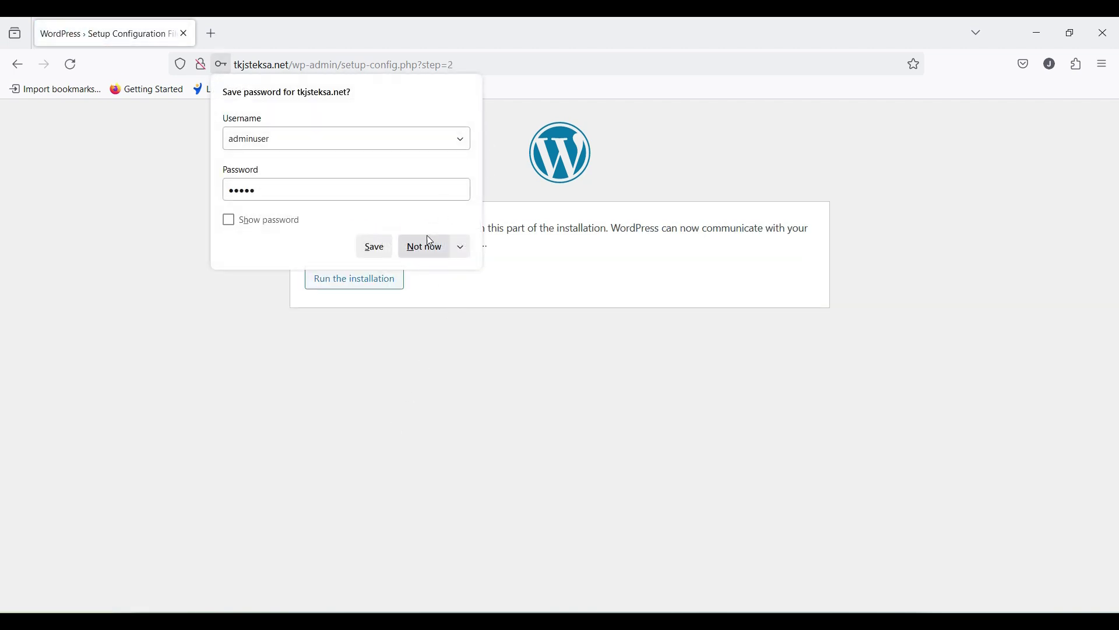
left_click(431, 246)
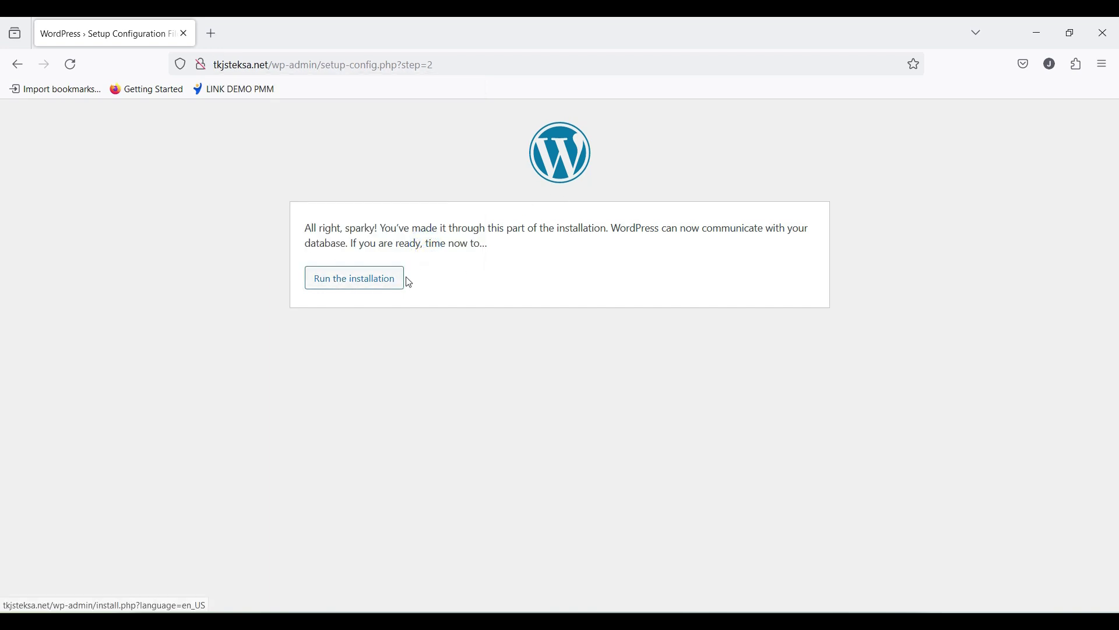
Step: Begin the installation and enter the site title TKJSTEKSA.NET
left_click(376, 283)
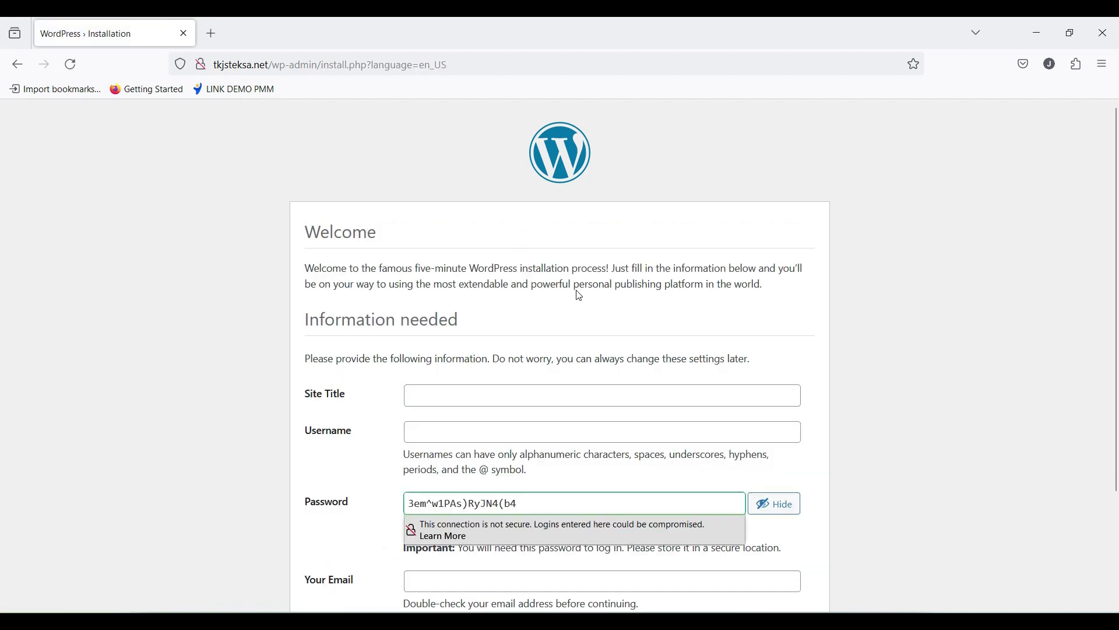
scroll(333, 322, "down", 2)
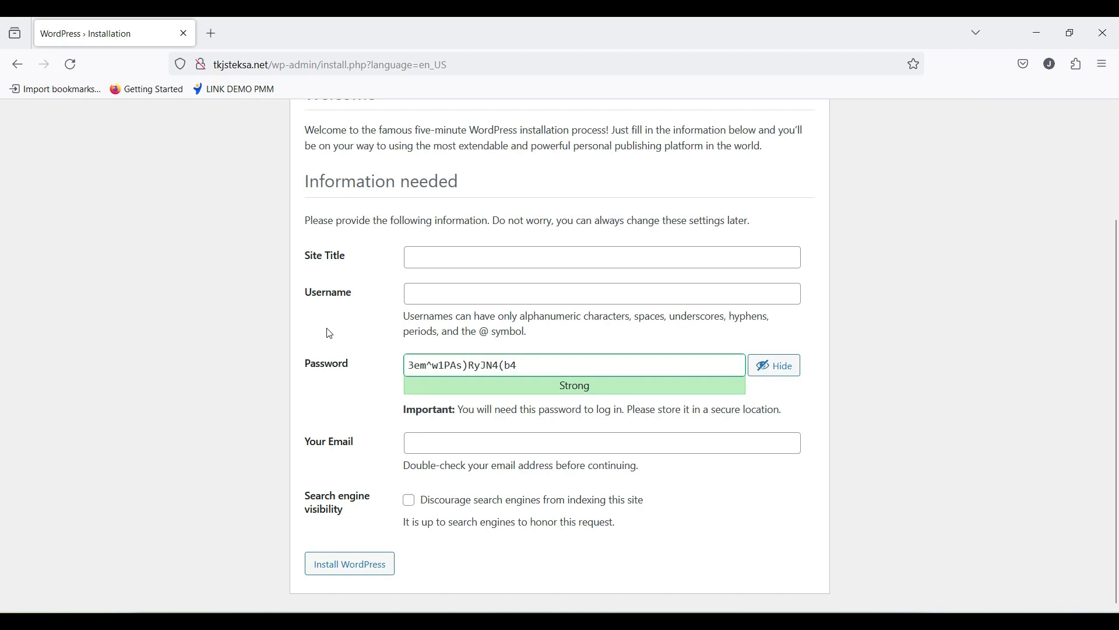
left_click(427, 252)
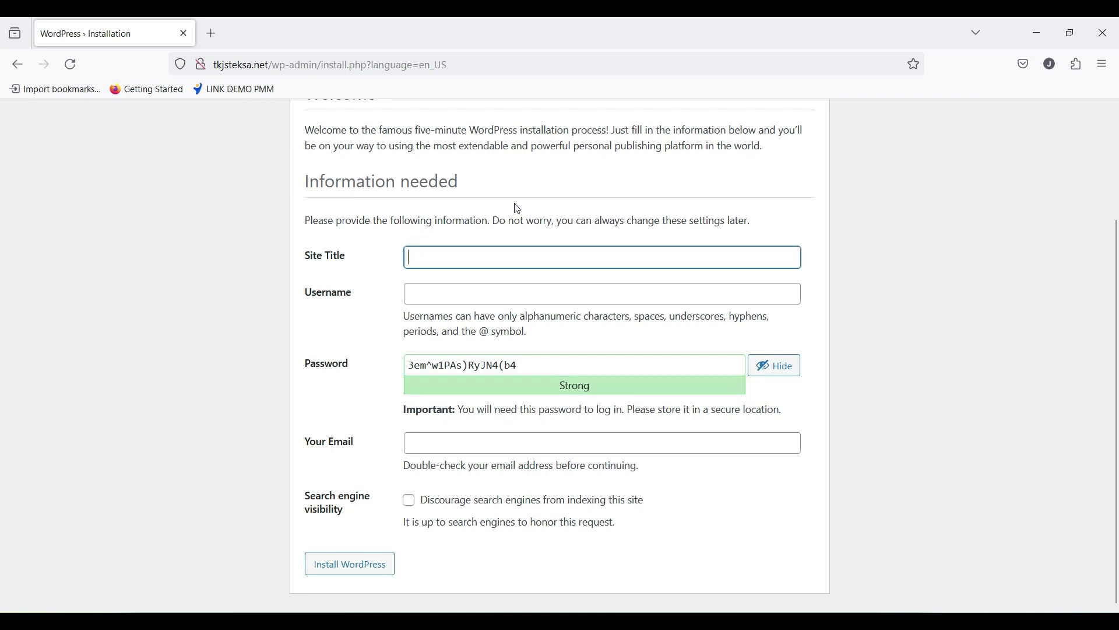
type("T")
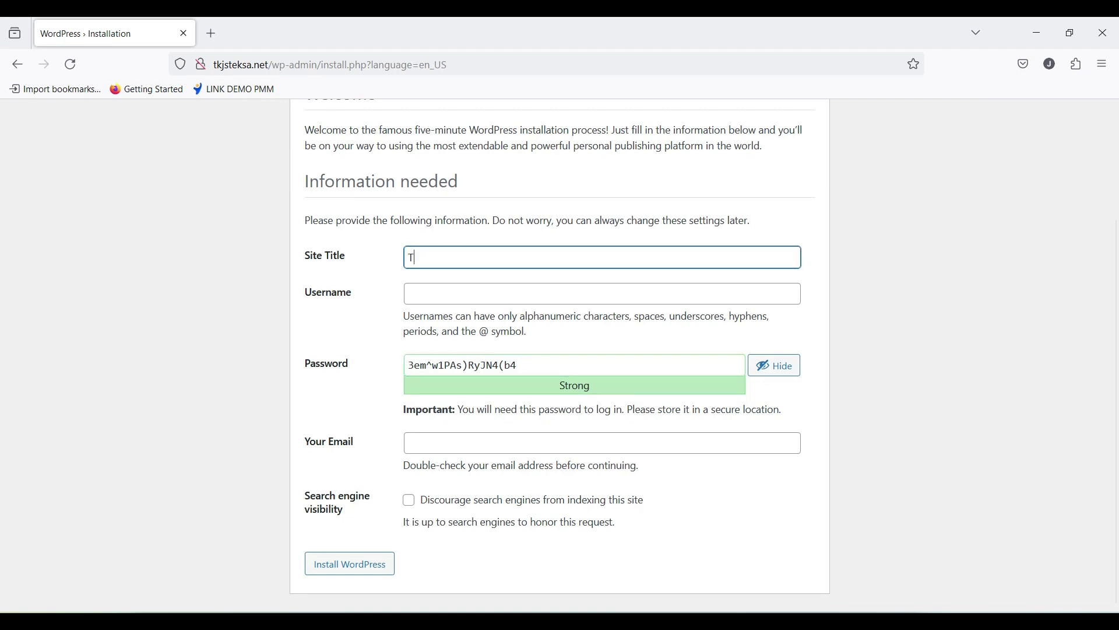
key("BackSpace")
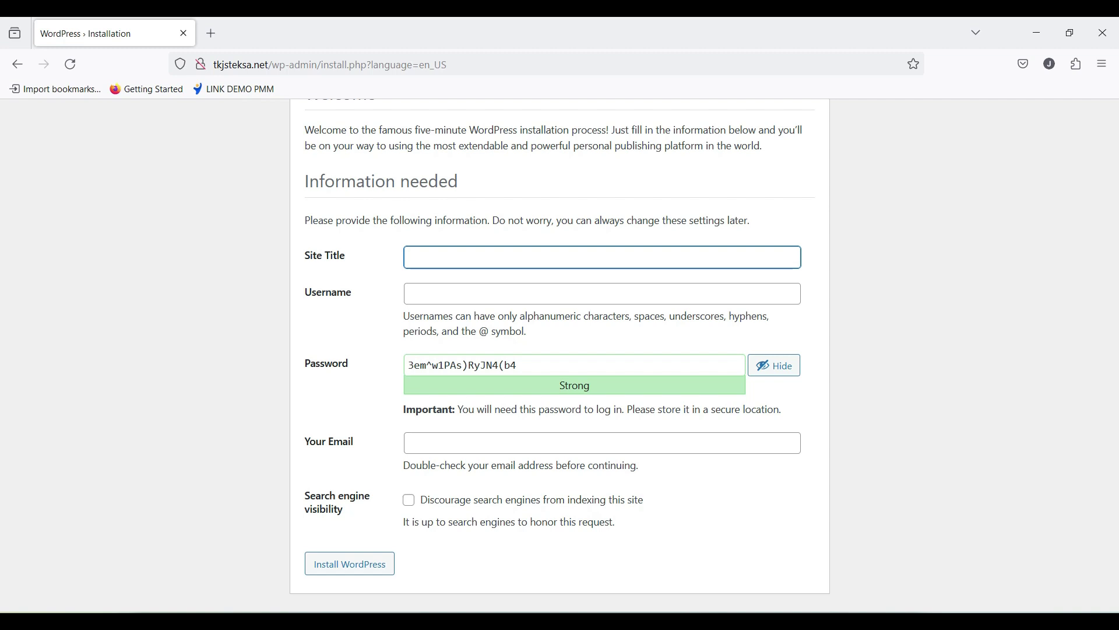
type("TKJST")
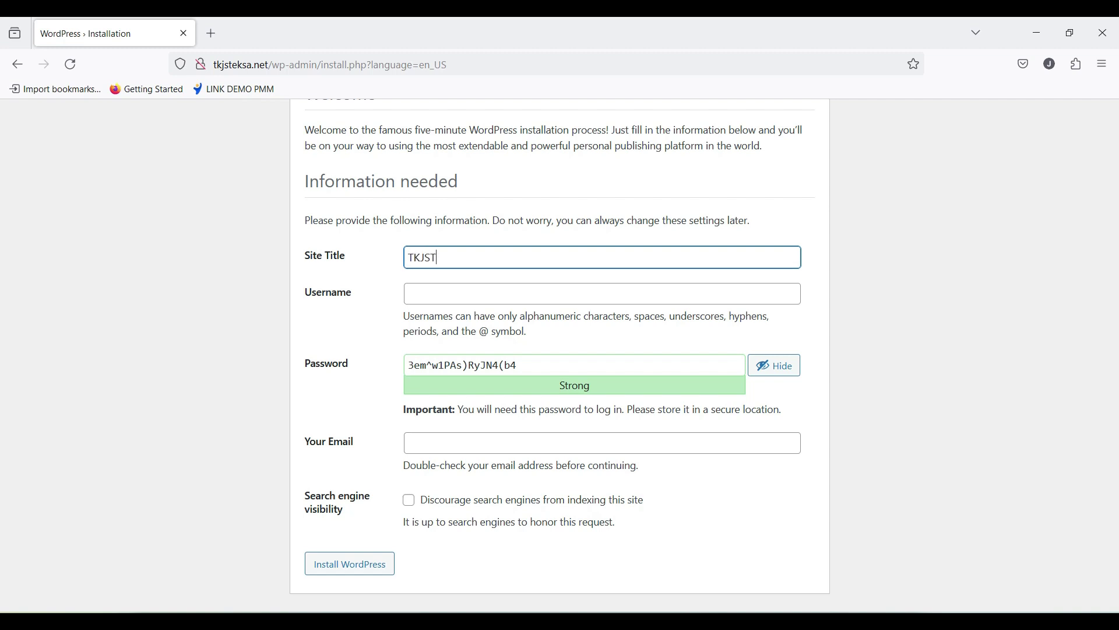
type("EKSA")
key("BackSpace")
type("NET")
Step: Enter admin username admin and replace the generated password with a weak one
left_click(431, 290)
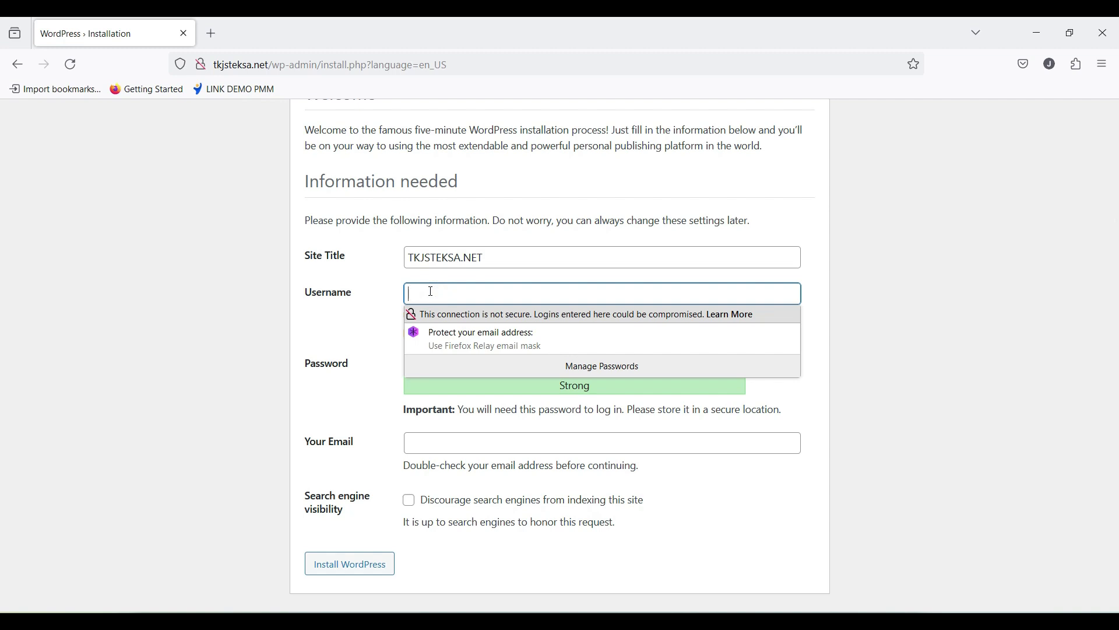
type("admin")
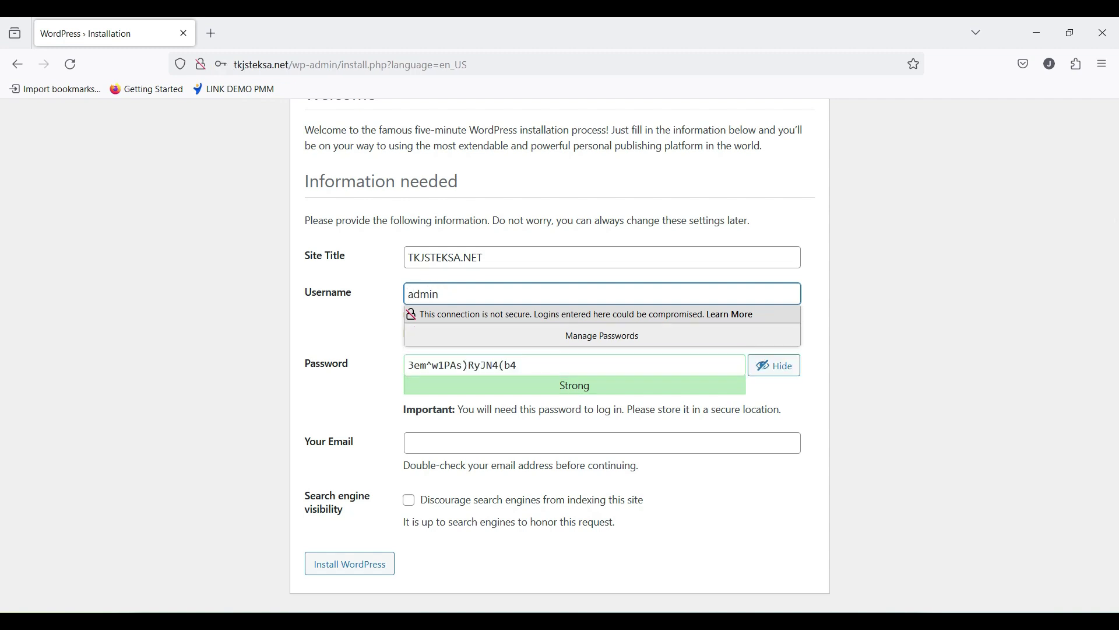
left_click_drag(526, 367, 411, 361)
type("admin")
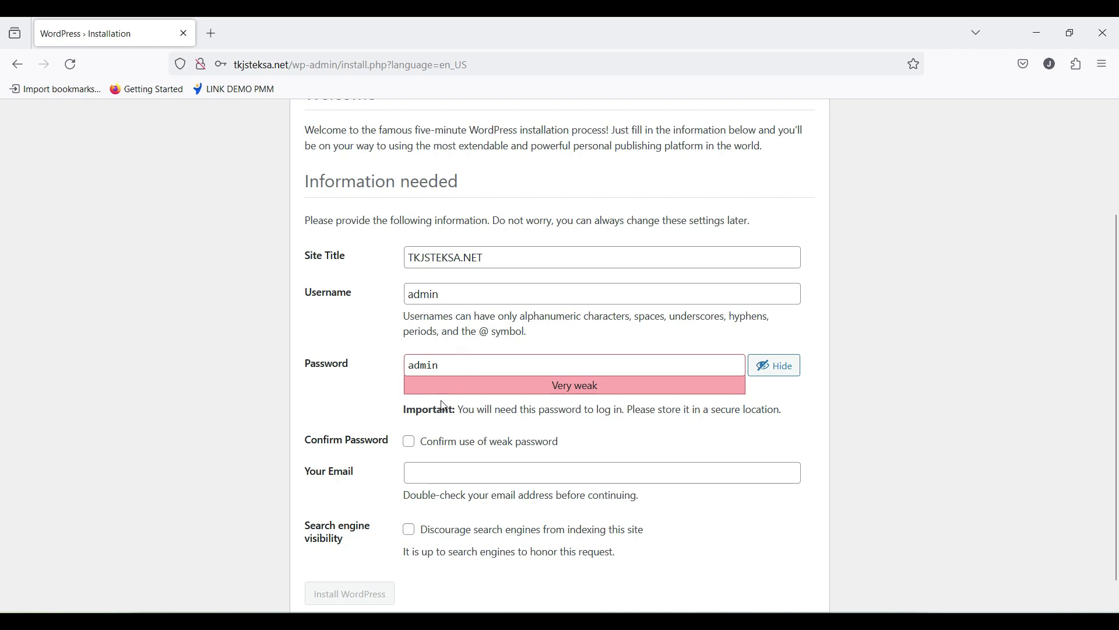
Step: Tick the weak-password confirmation and retry submitting, dismissing Firefox's save-password prompts
left_click(412, 446)
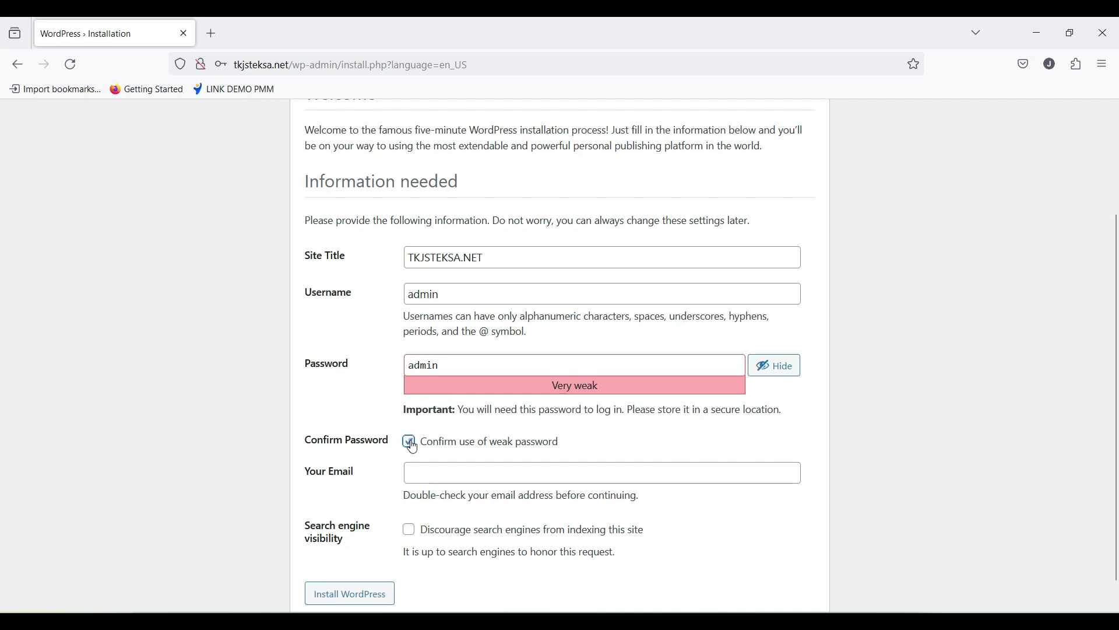
scroll(372, 524, "down", 1)
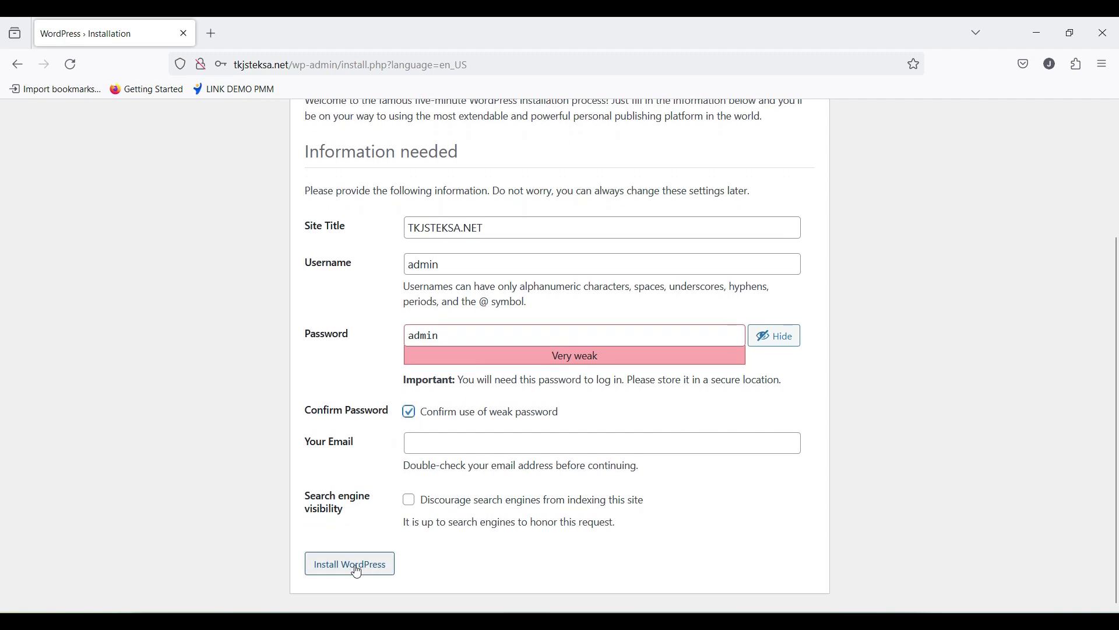
left_click(334, 567)
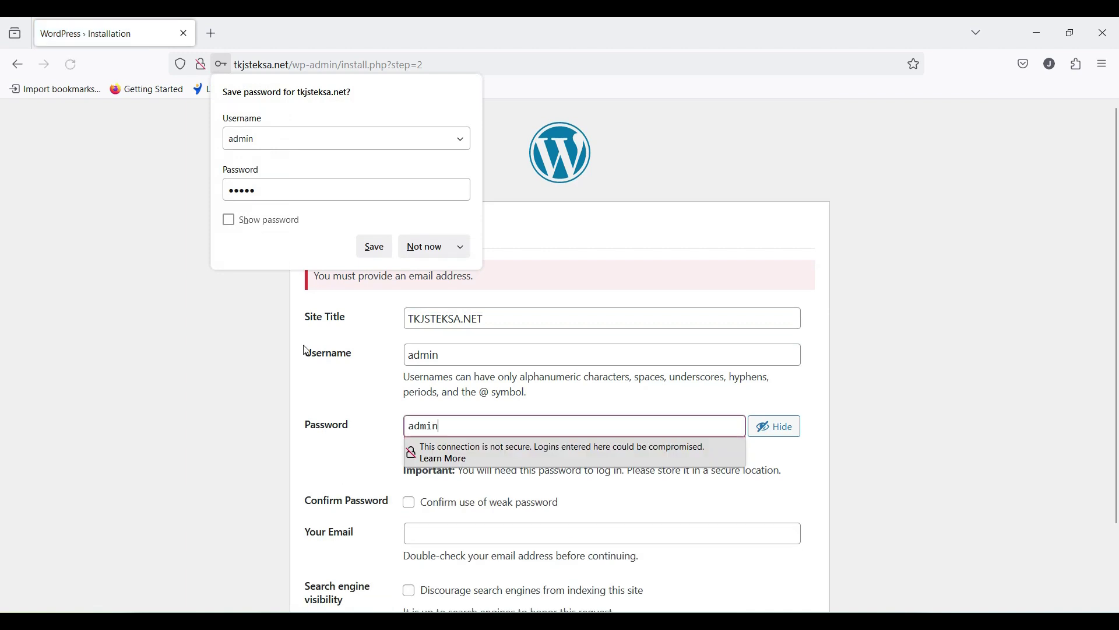
left_click(309, 388)
scroll(309, 393, "down", 2)
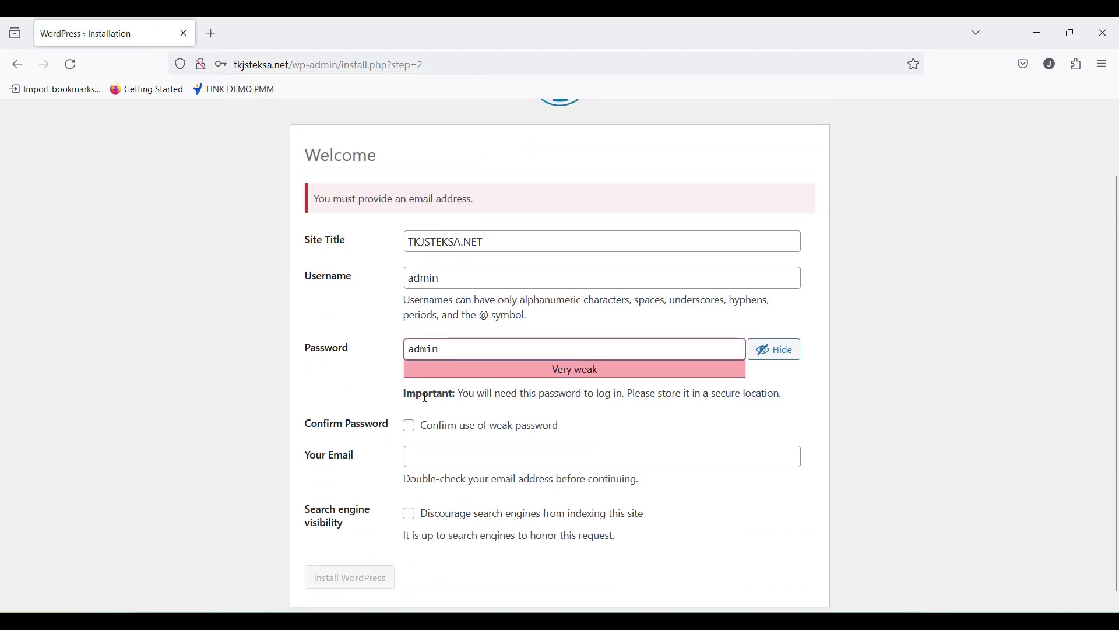
left_click(410, 430)
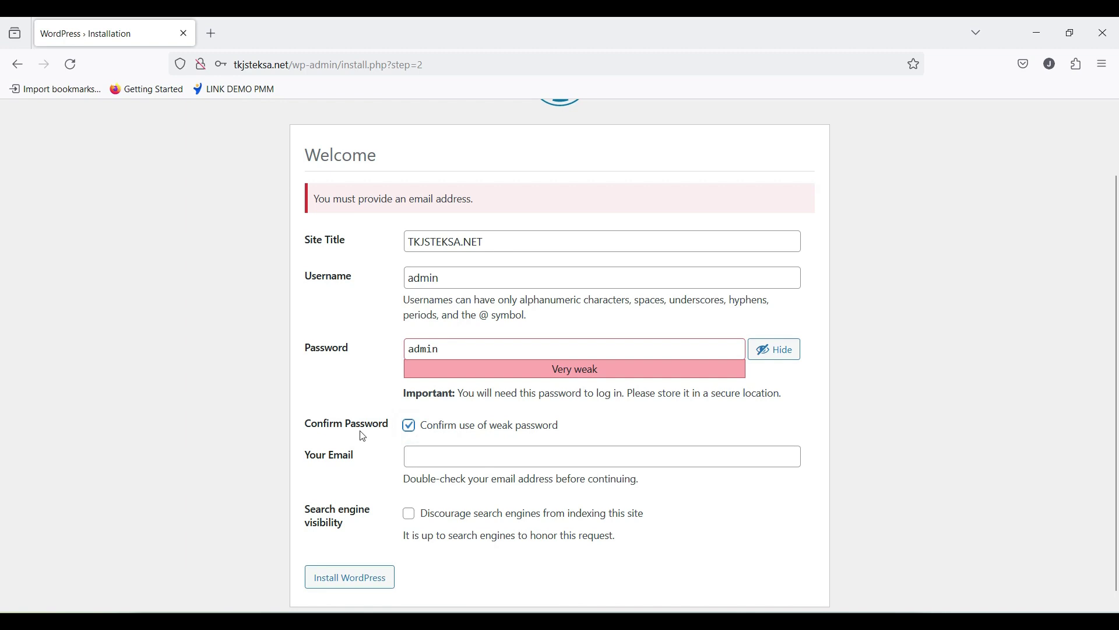
scroll(363, 437, "down", 1)
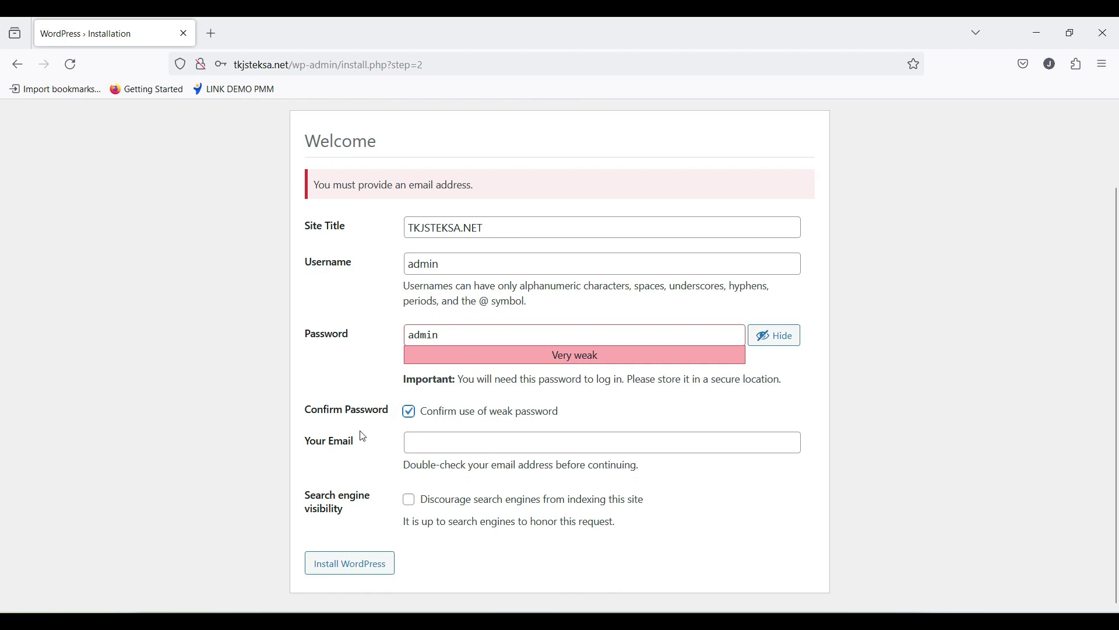
left_click(341, 568)
left_click(348, 563)
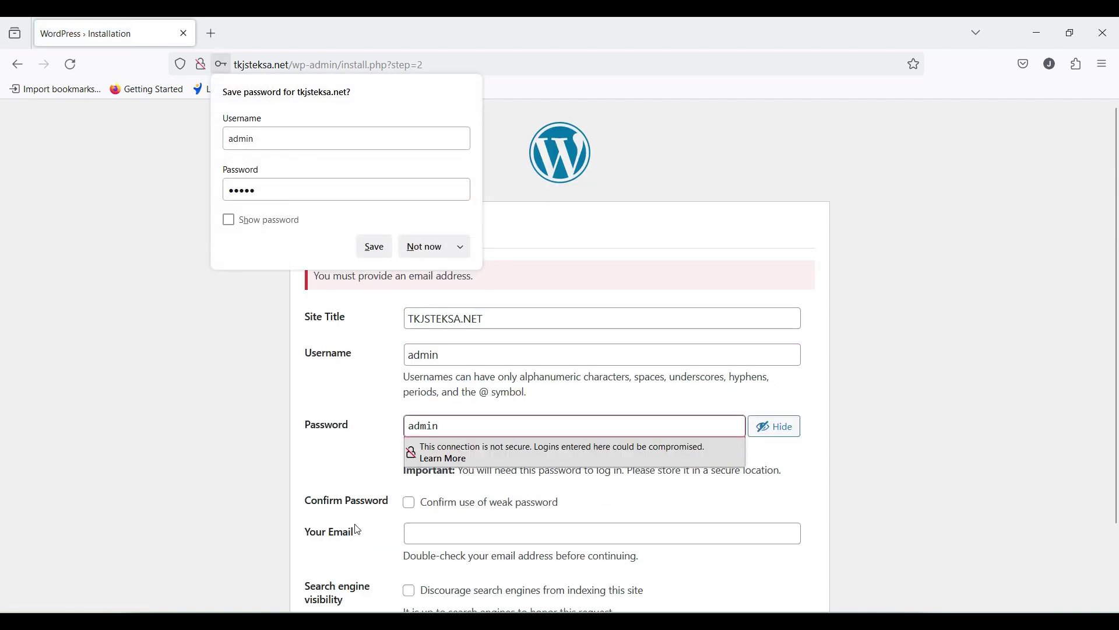
double_click(363, 348)
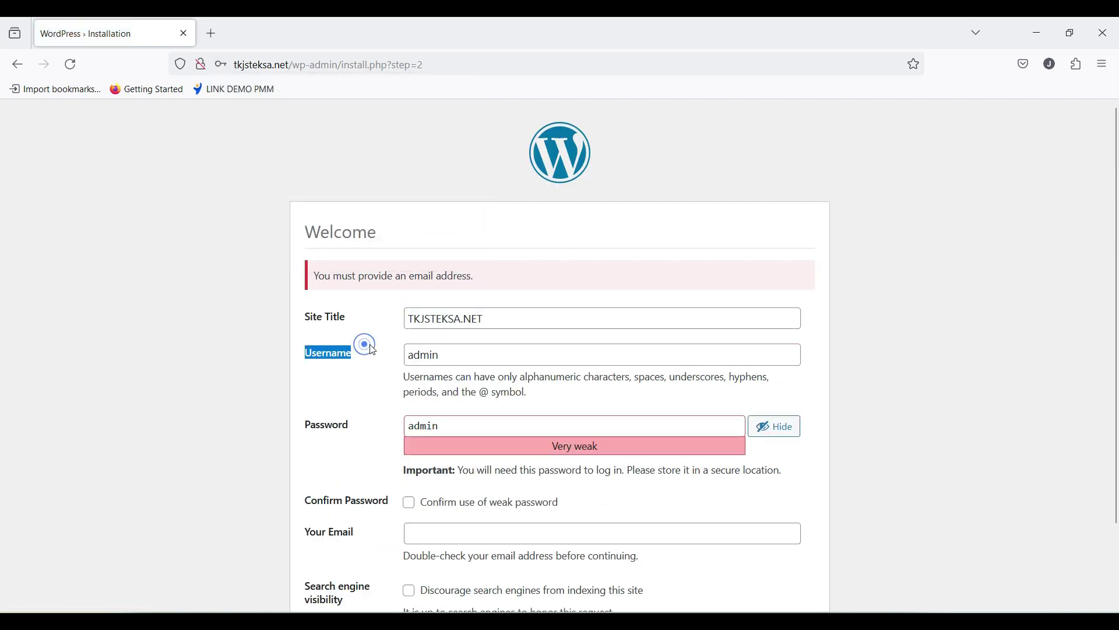
scroll(401, 350, "down", 2)
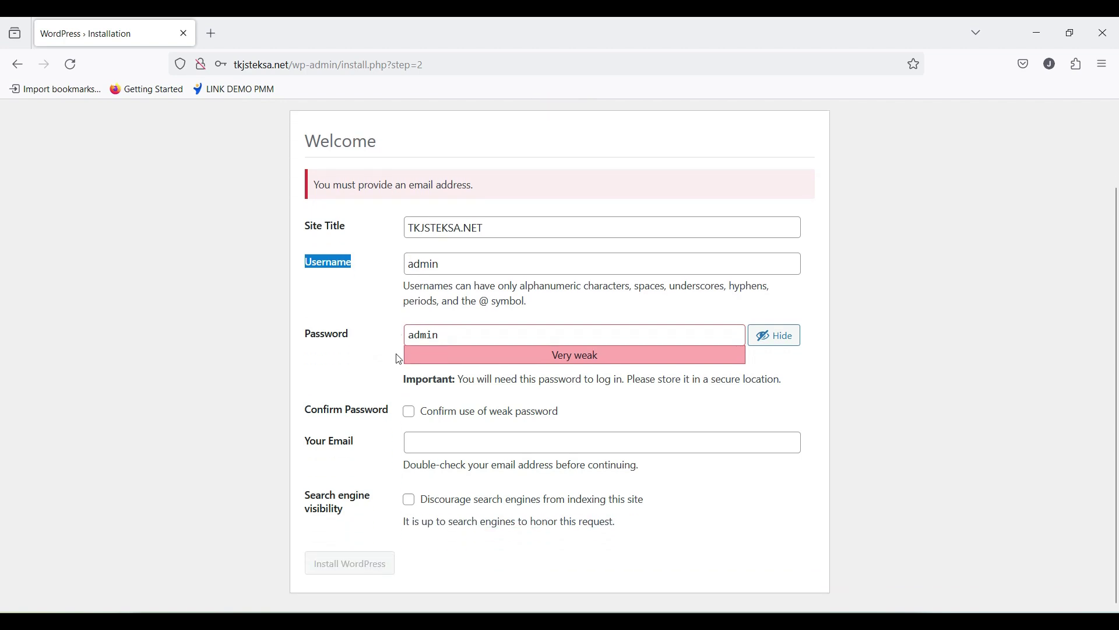
left_click(411, 416)
Step: Enter the admin e-mail address and install WordPress, declining the save-password offer
left_click(447, 440)
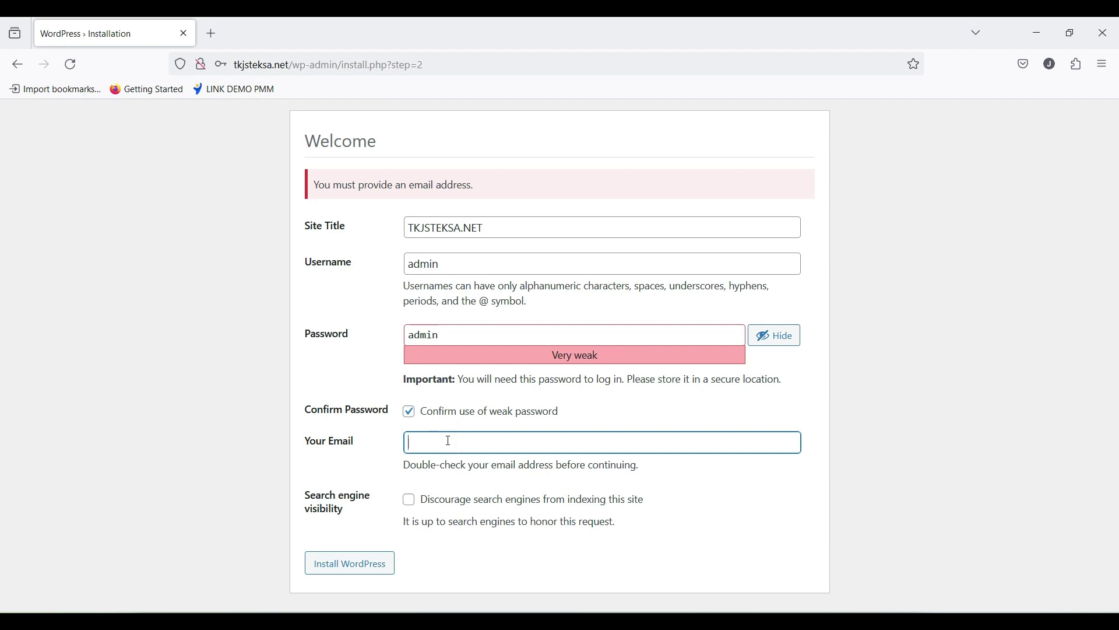
left_click(339, 570)
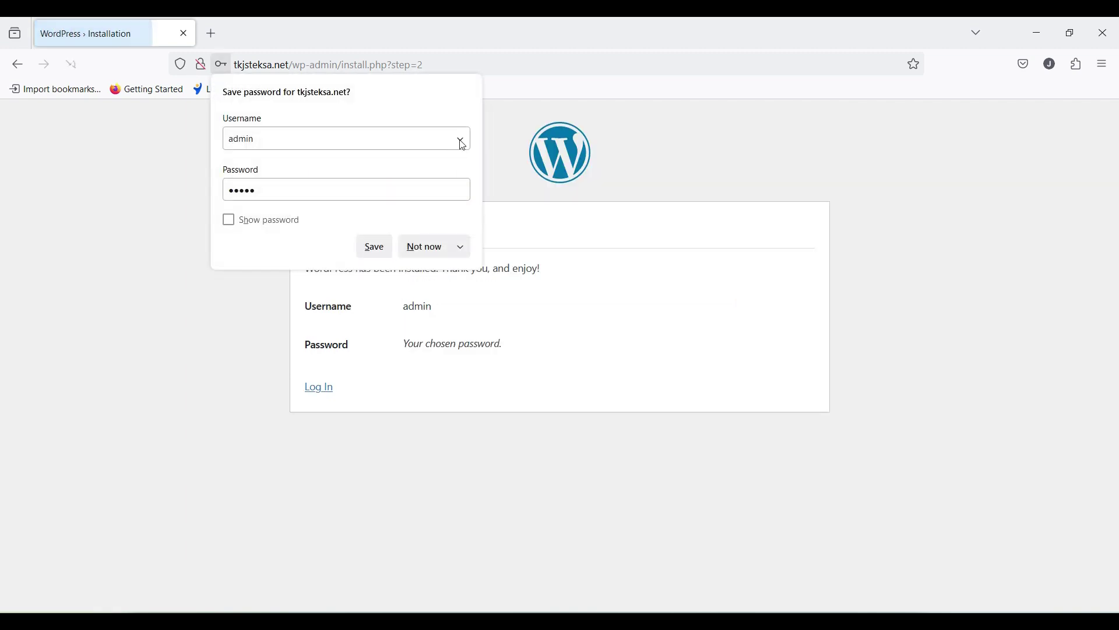
left_click(423, 245)
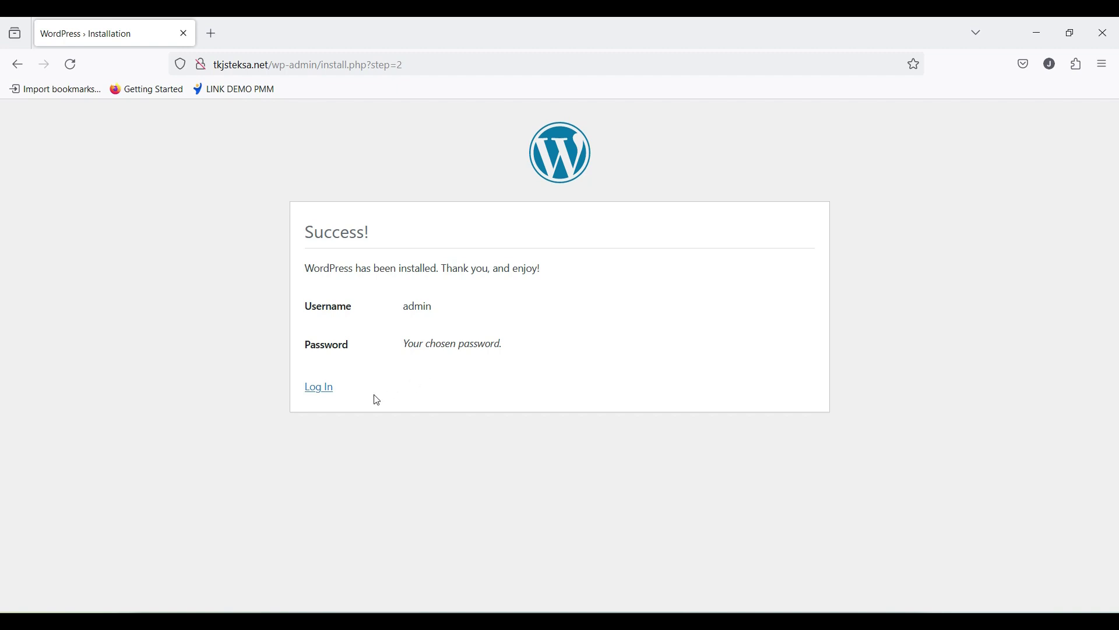
Step: Log in to tkjsteksa.net WordPress with the new admin account's credentials, declining to save the password
left_click(320, 388)
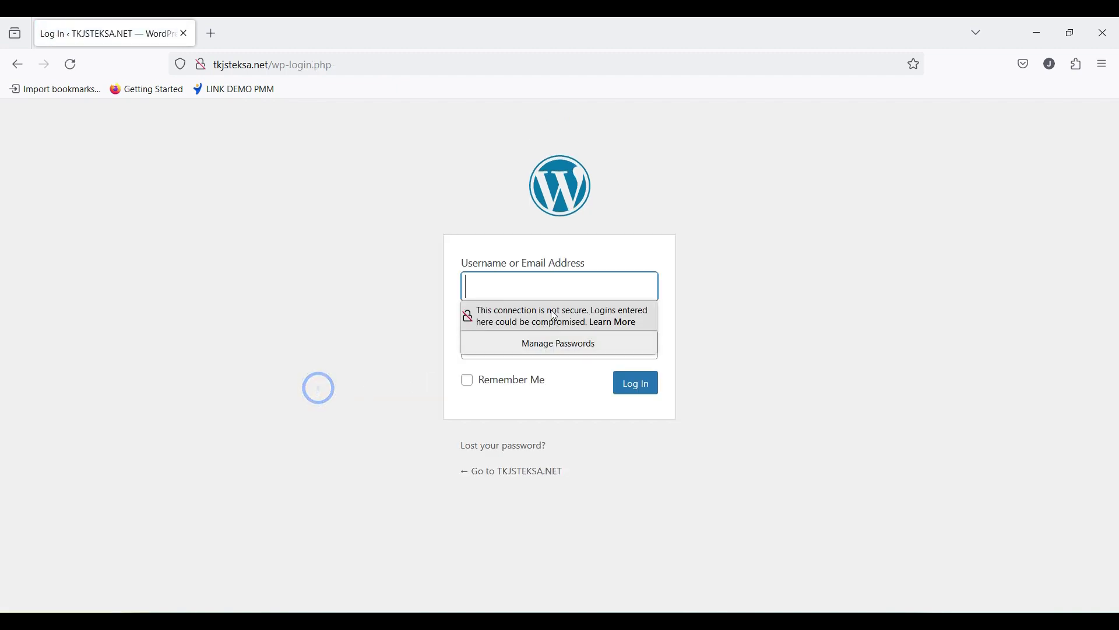
type("admin")
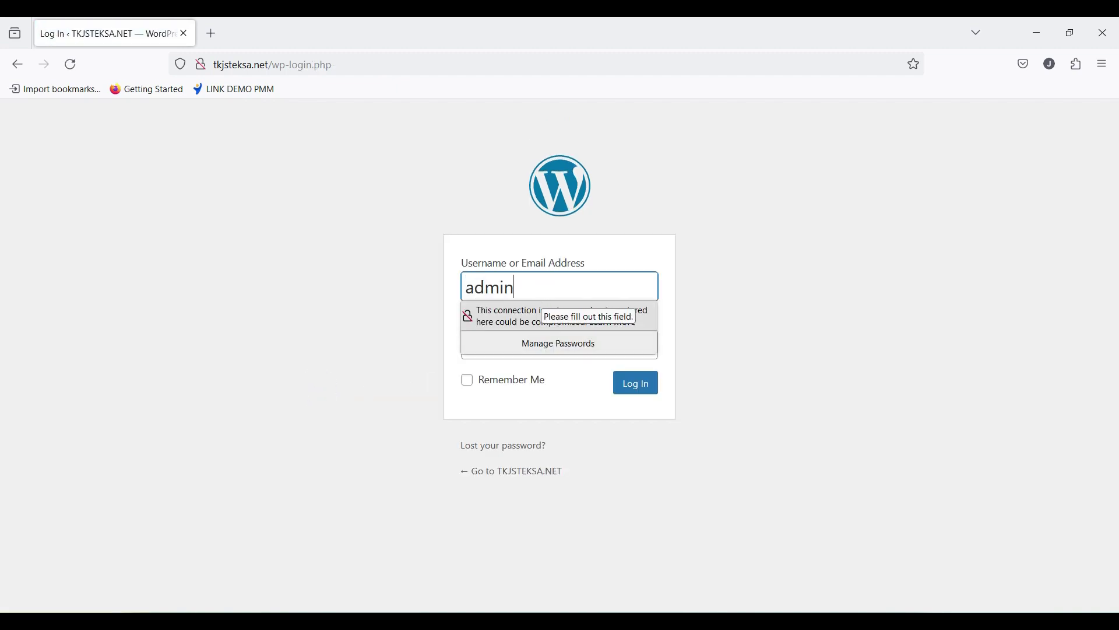
key("Tab")
type("admin")
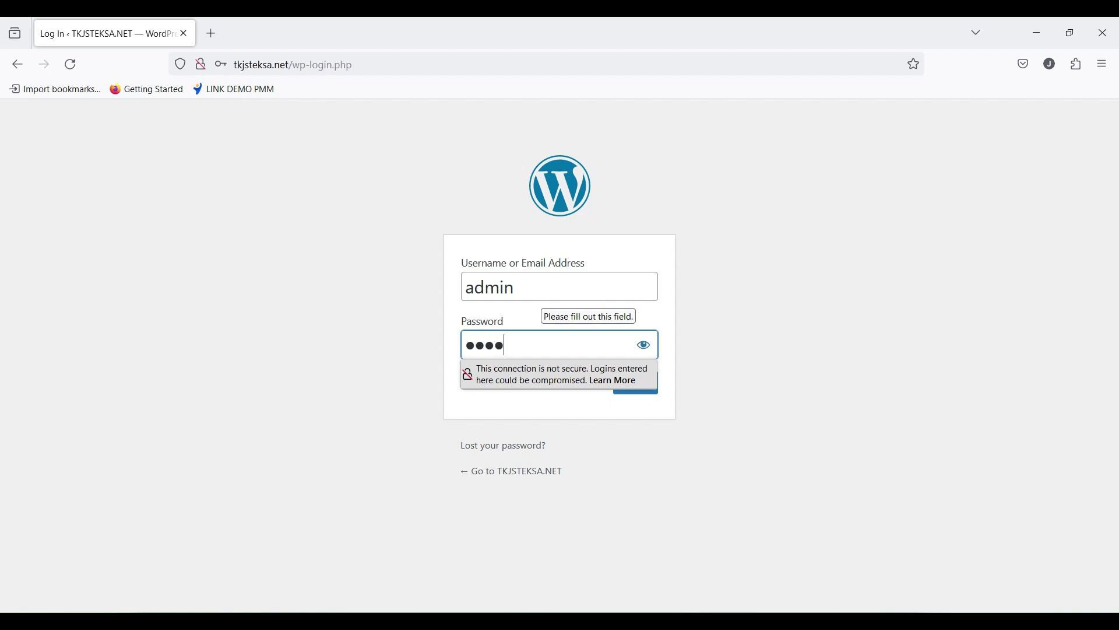
left_click(707, 349)
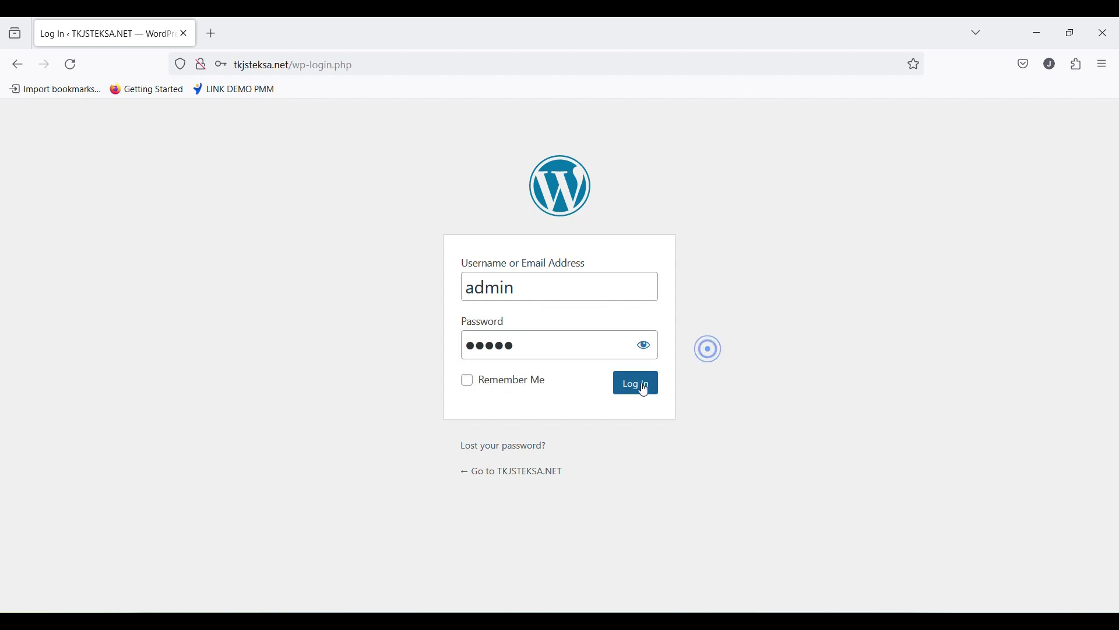
left_click(639, 387)
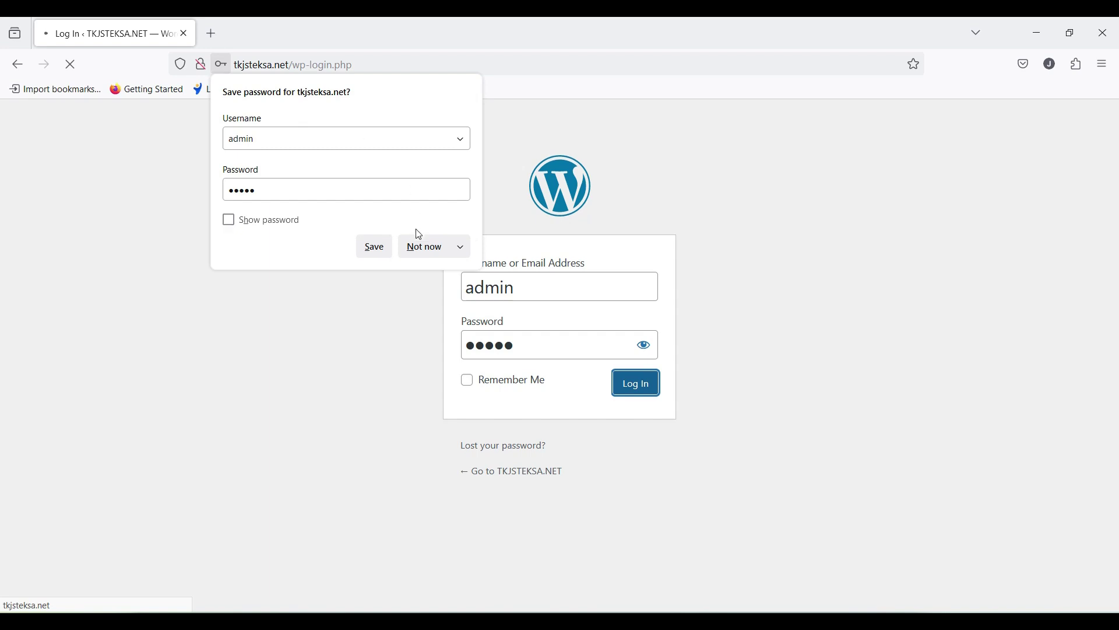
left_click(420, 247)
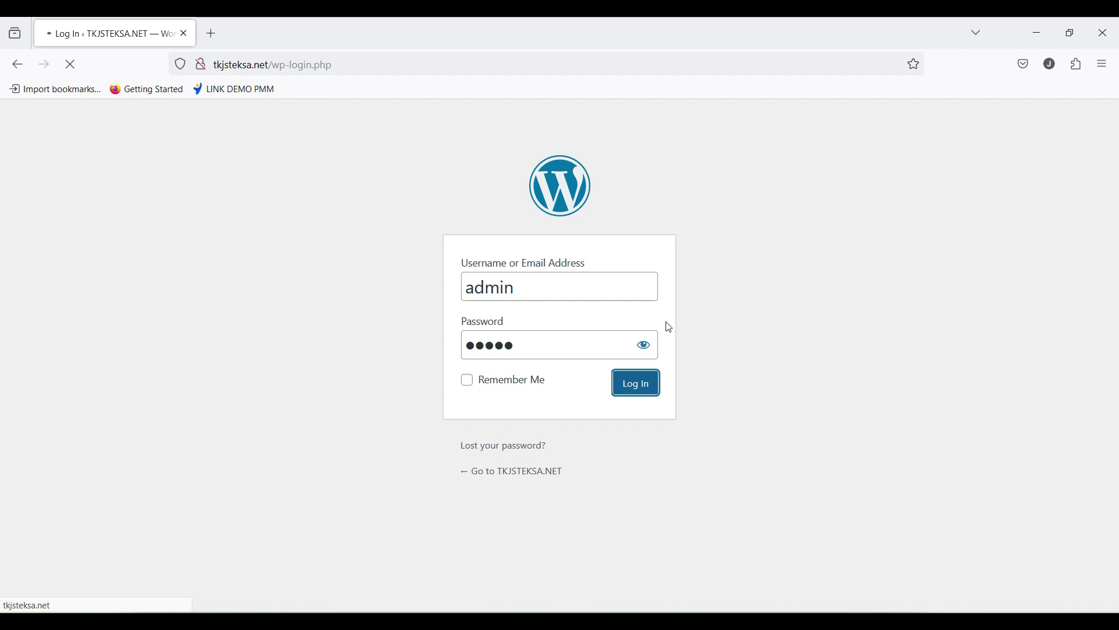
Step: Open the public TKJSTEKSA.NET site in a new tab from the dashboard's site link
scroll(402, 343, "down", 6)
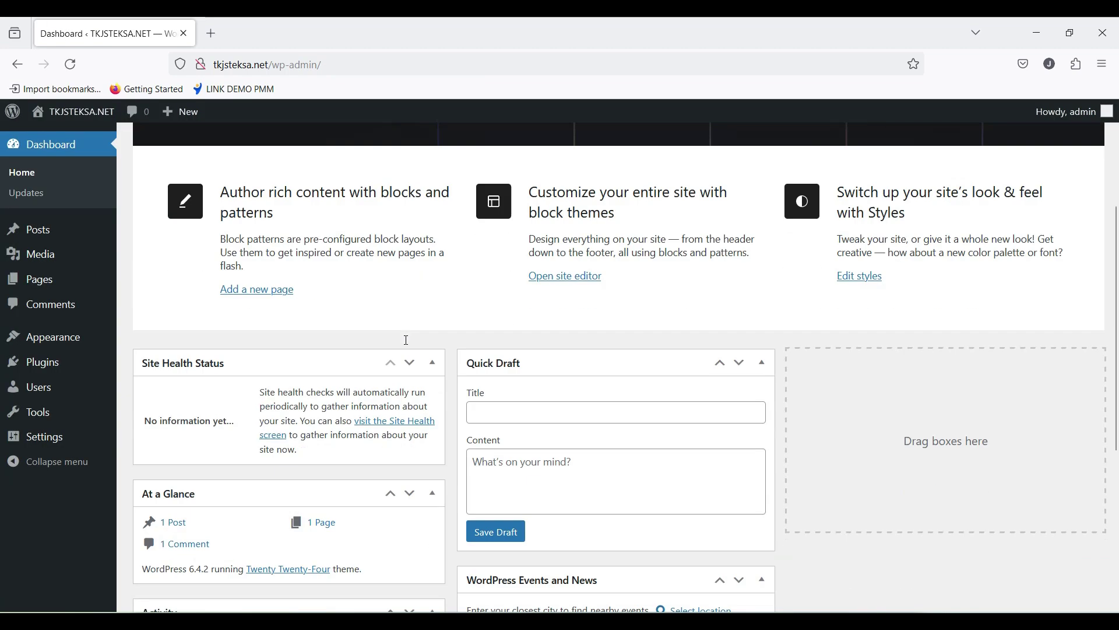
scroll(407, 313, "up", 6)
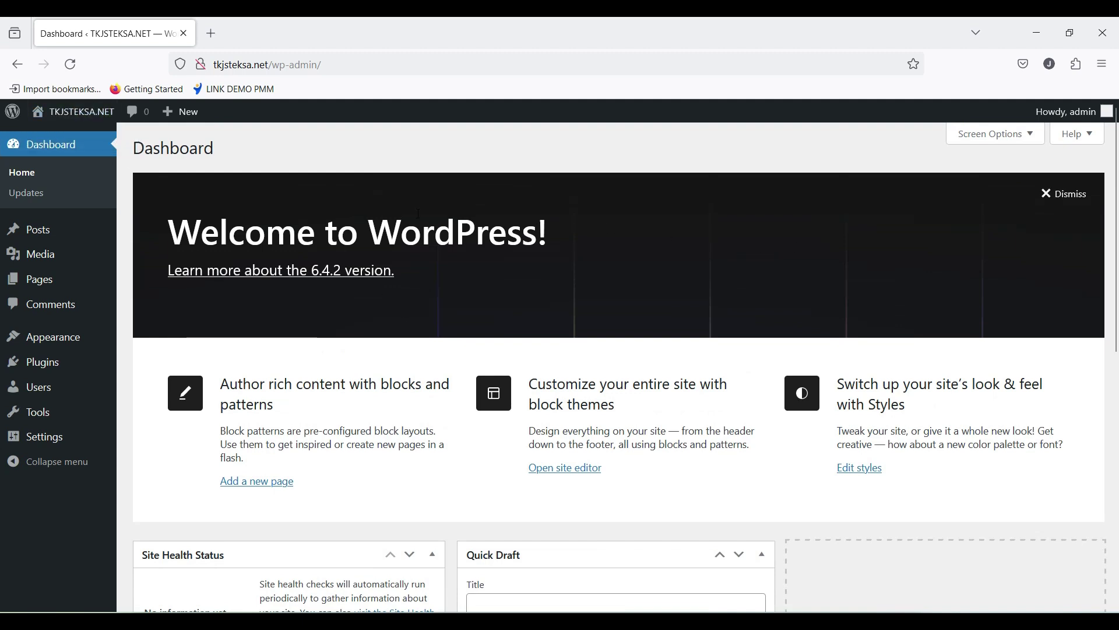
mouse_move(73, 111)
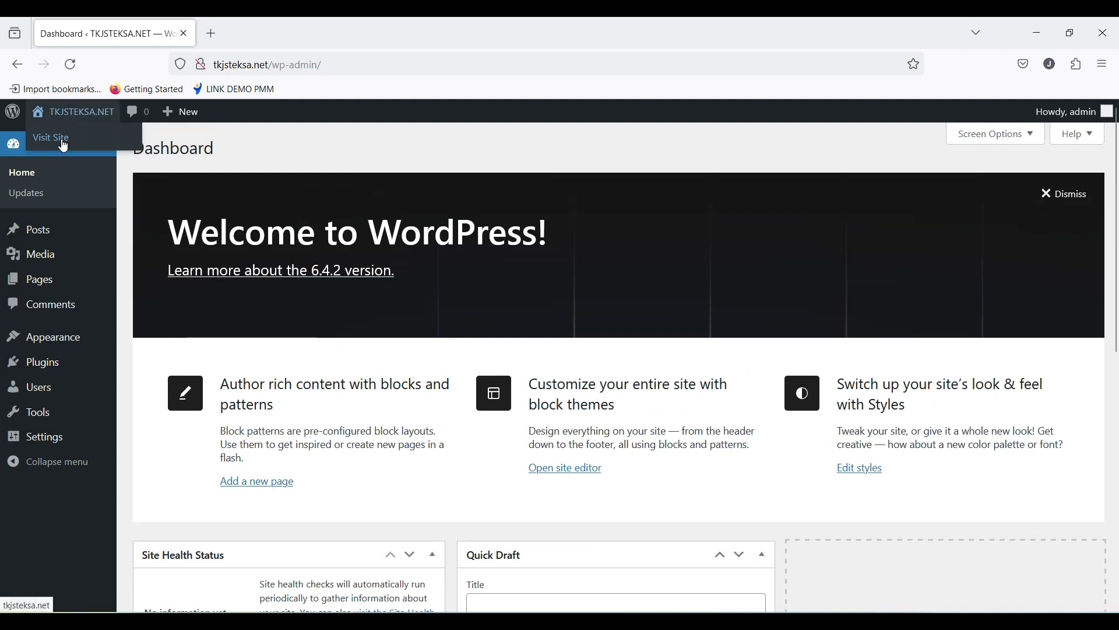
right_click(63, 145)
left_click(87, 152)
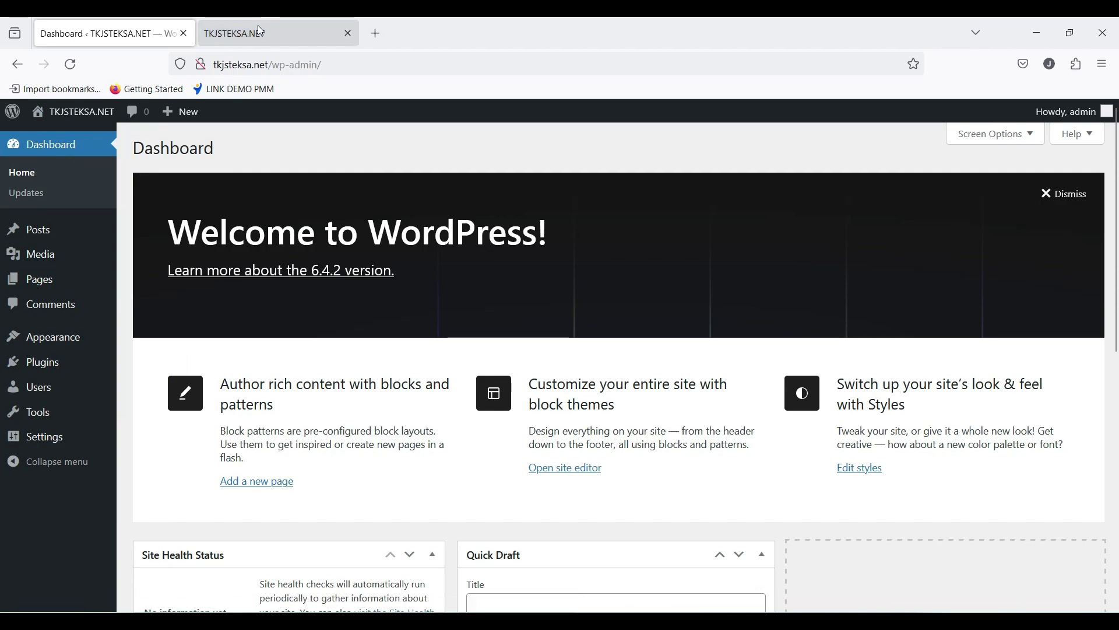
Step: Browse the TKJSTEKSA.NET homepage, glance at the Dashboard, then return to the front page
left_click(260, 30)
scroll(500, 390, "down", 15)
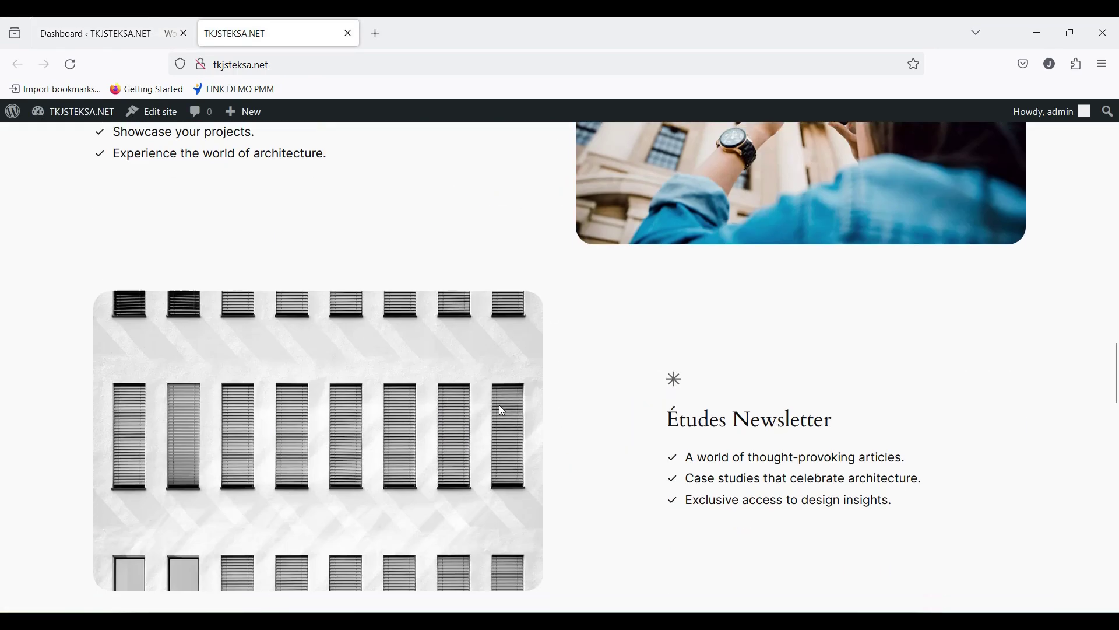
scroll(502, 408, "down", 5)
scroll(501, 408, "up", 12)
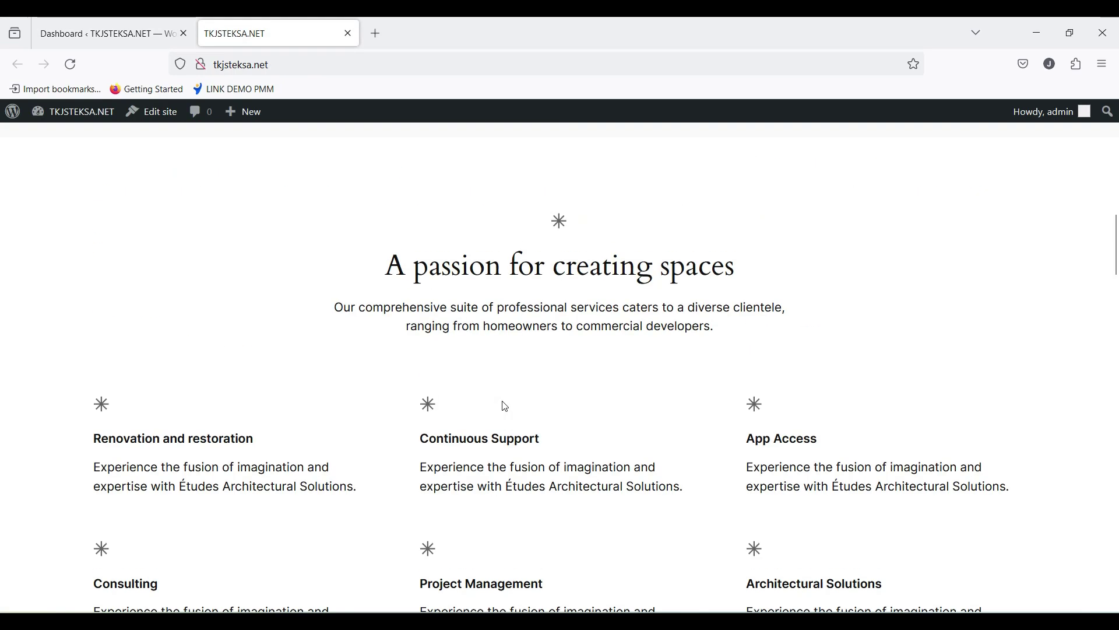
scroll(502, 401, "up", 10)
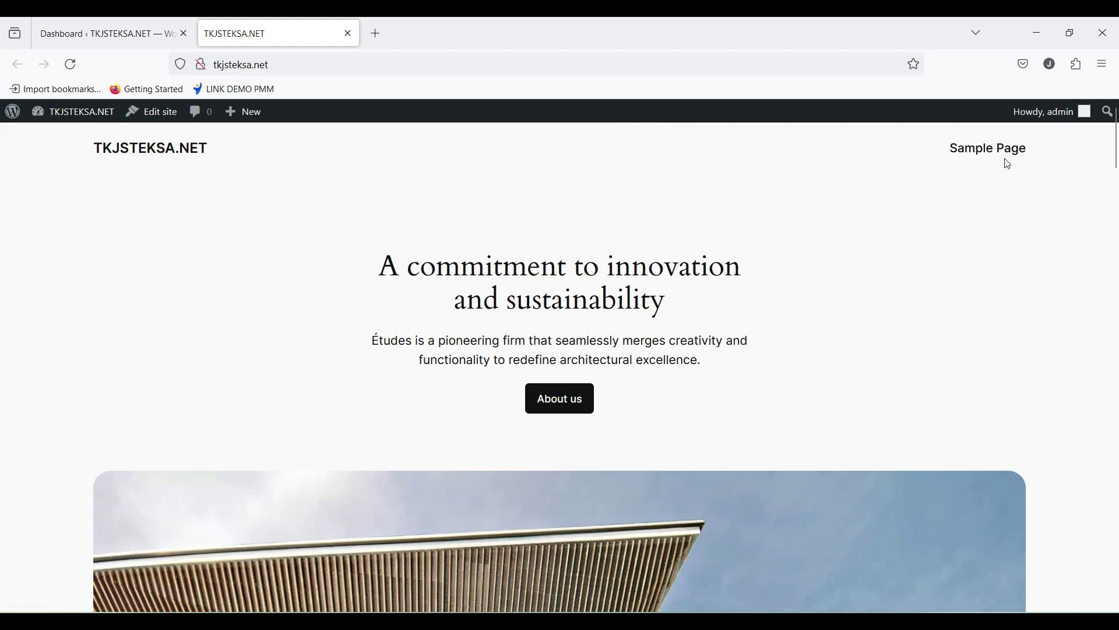
scroll(839, 393, "down", 5)
scroll(839, 393, "up", 4)
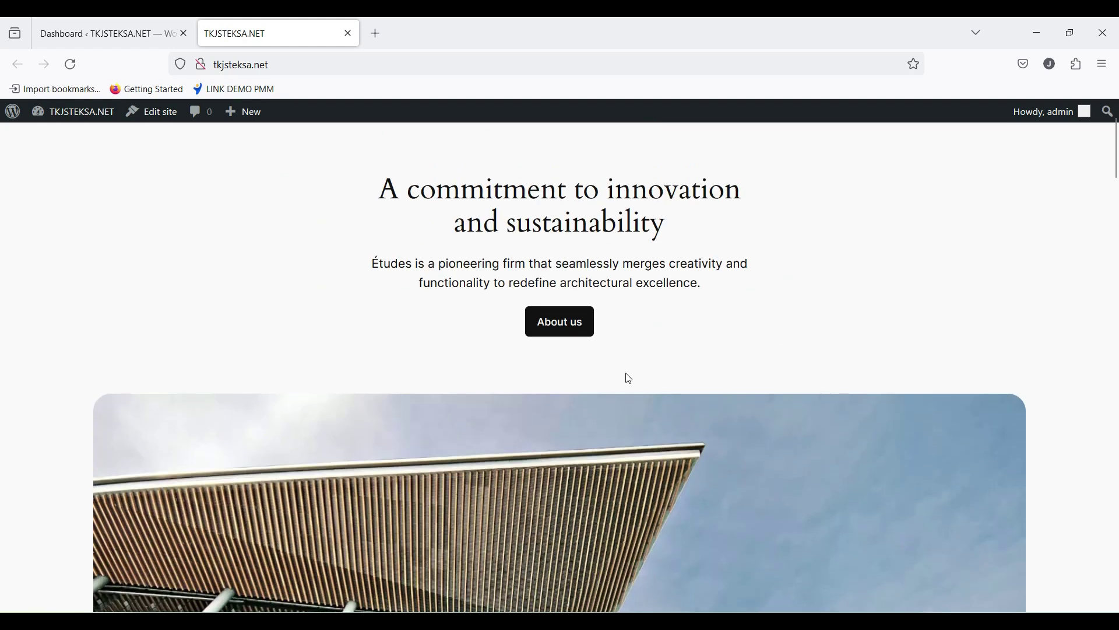
scroll(627, 385, "down", 6)
scroll(624, 387, "up", 10)
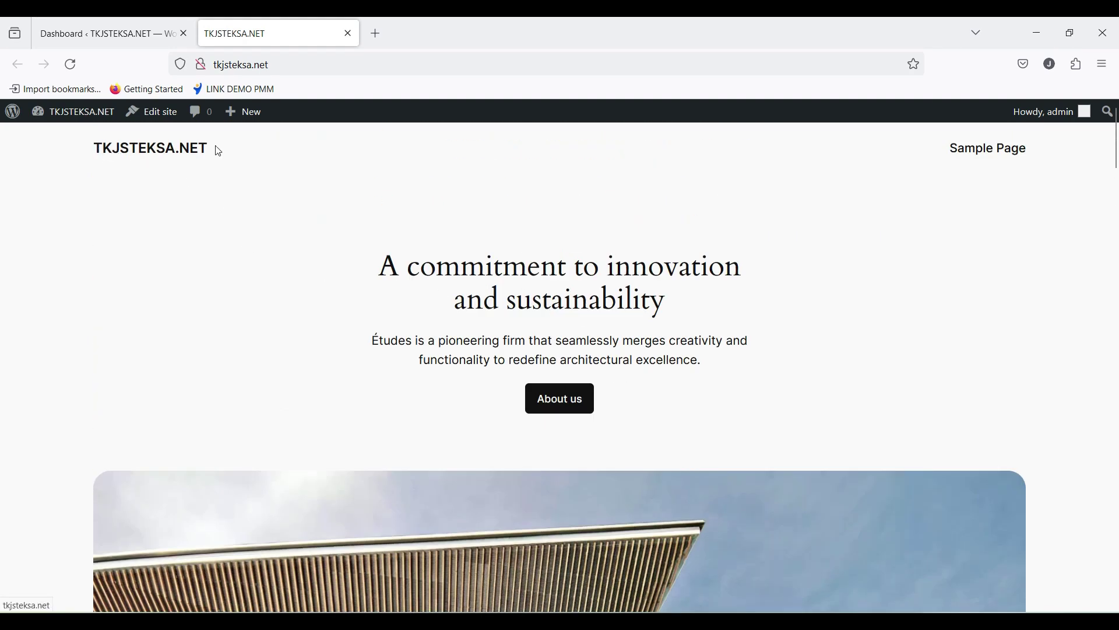
left_click(136, 35)
left_click(246, 33)
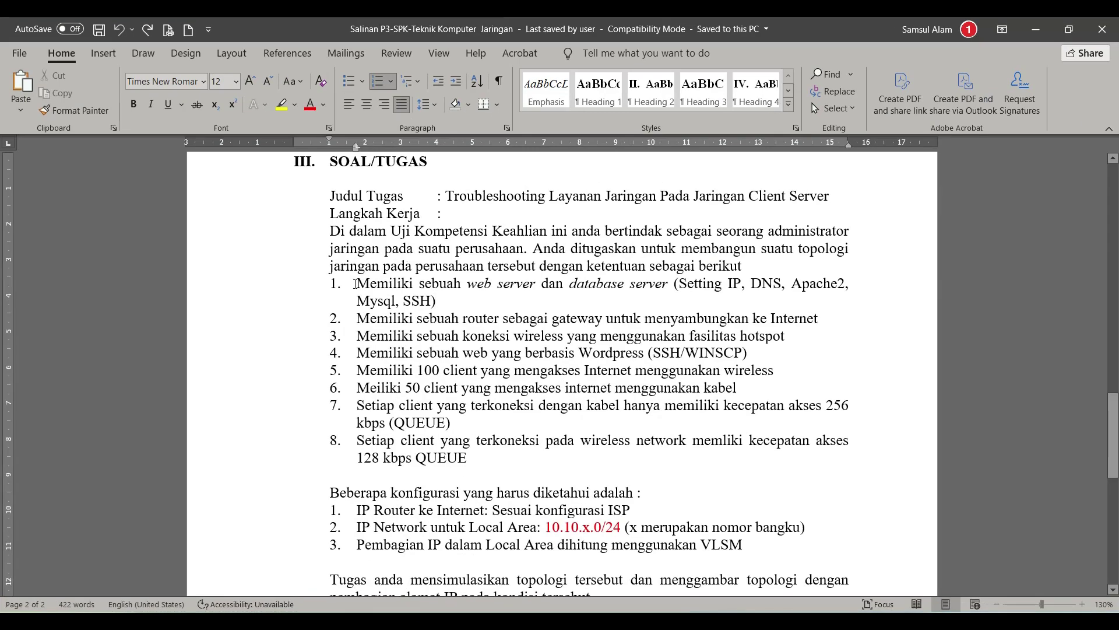
Step: Highlight task items 1 (web server) and 4 (WordPress site) in yellow, then minimise Word
triple_click(356, 283)
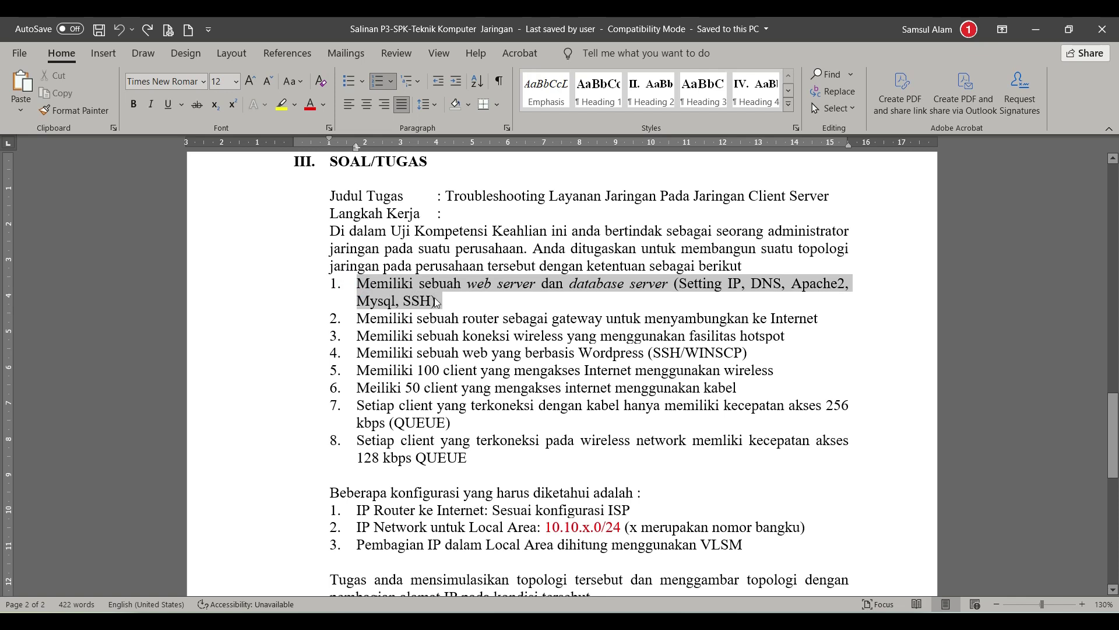
left_click(281, 103)
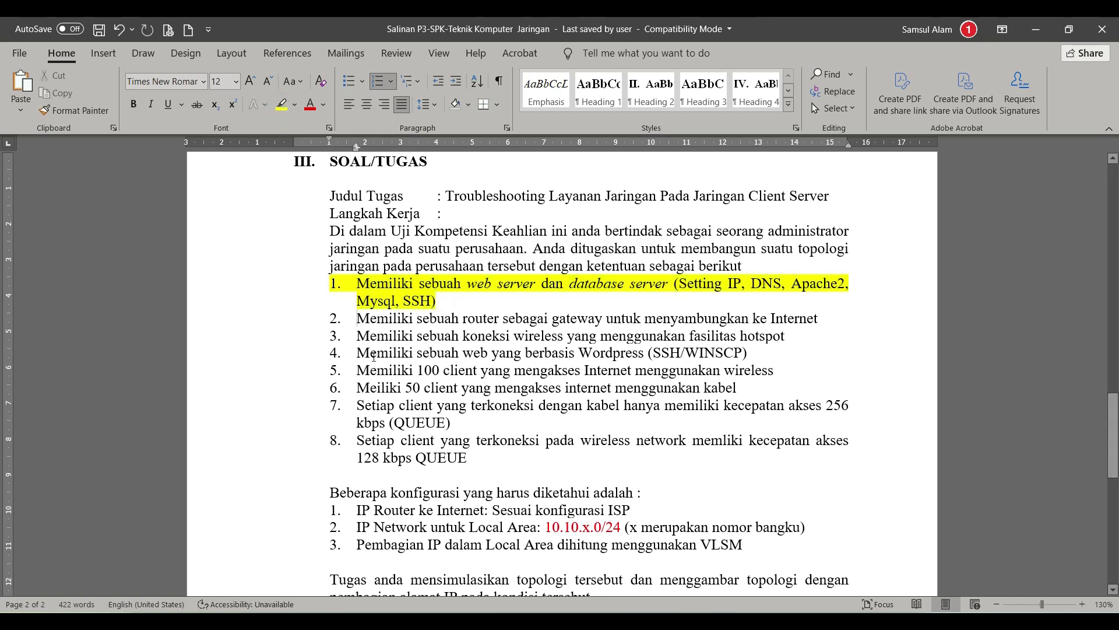
left_click_drag(357, 354, 535, 353)
left_click(550, 353)
left_click_drag(356, 353, 751, 353)
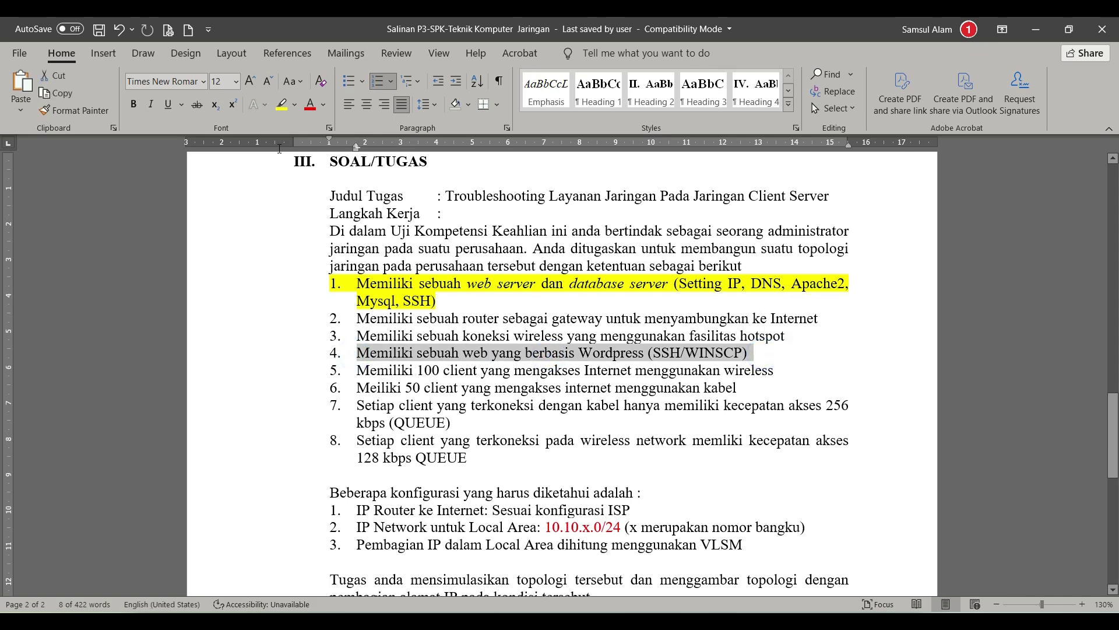
left_click(281, 105)
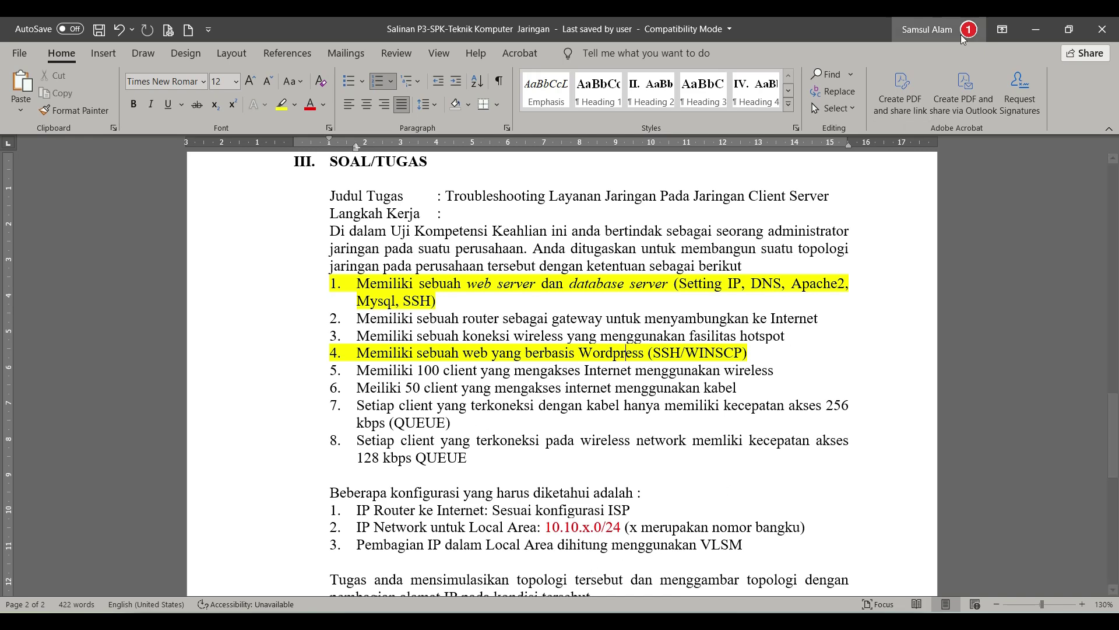
left_click(1036, 29)
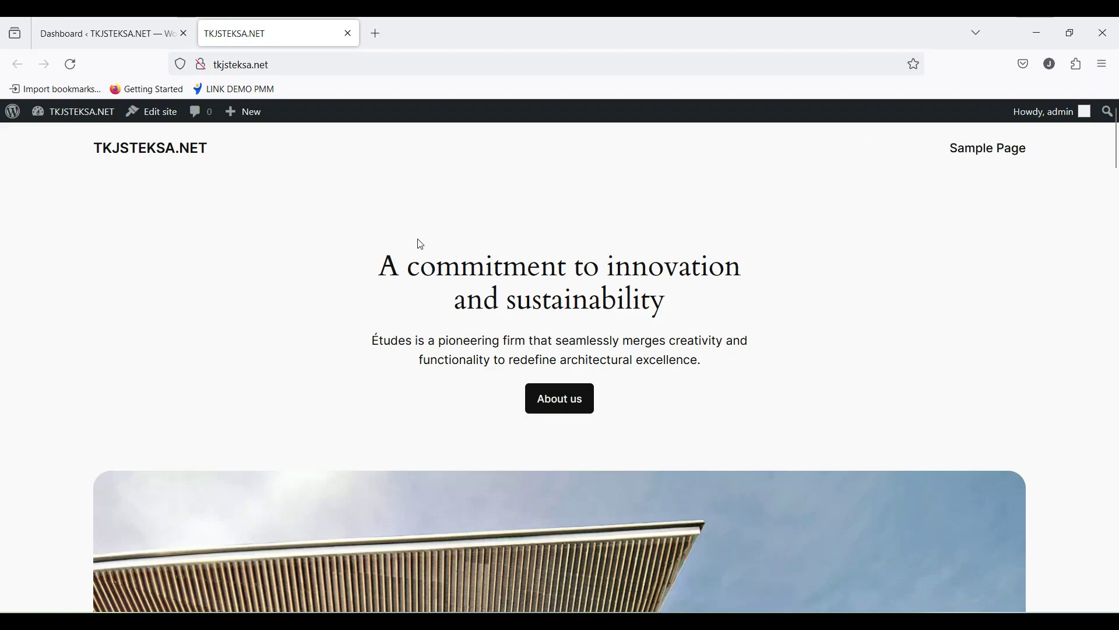
Step: Minimise Firefox, the VirtualBox server console and WinSCP to bring WinBox forward
scroll(472, 316, "down", 4)
scroll(472, 316, "up", 4)
left_click(1042, 33)
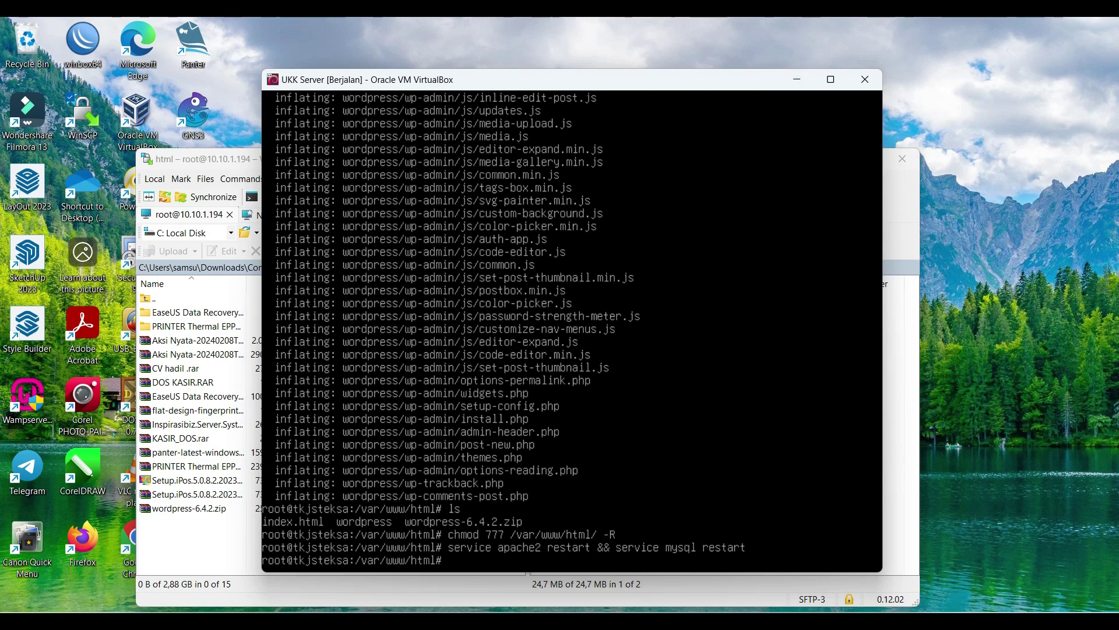
left_click_drag(513, 79, 490, 83)
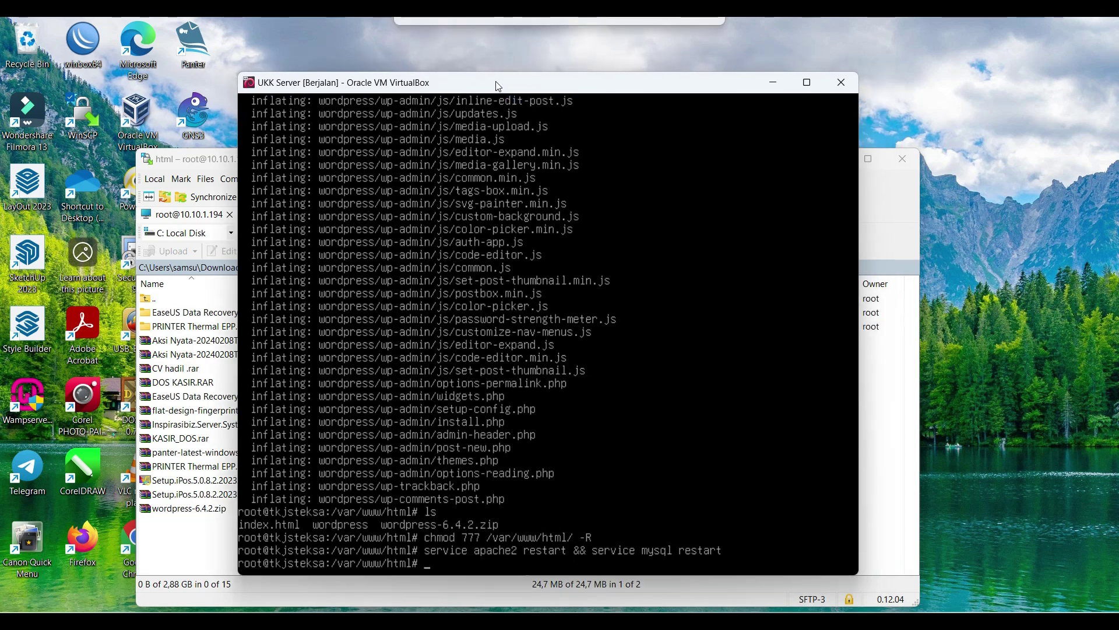
left_click(774, 82)
left_click(833, 158)
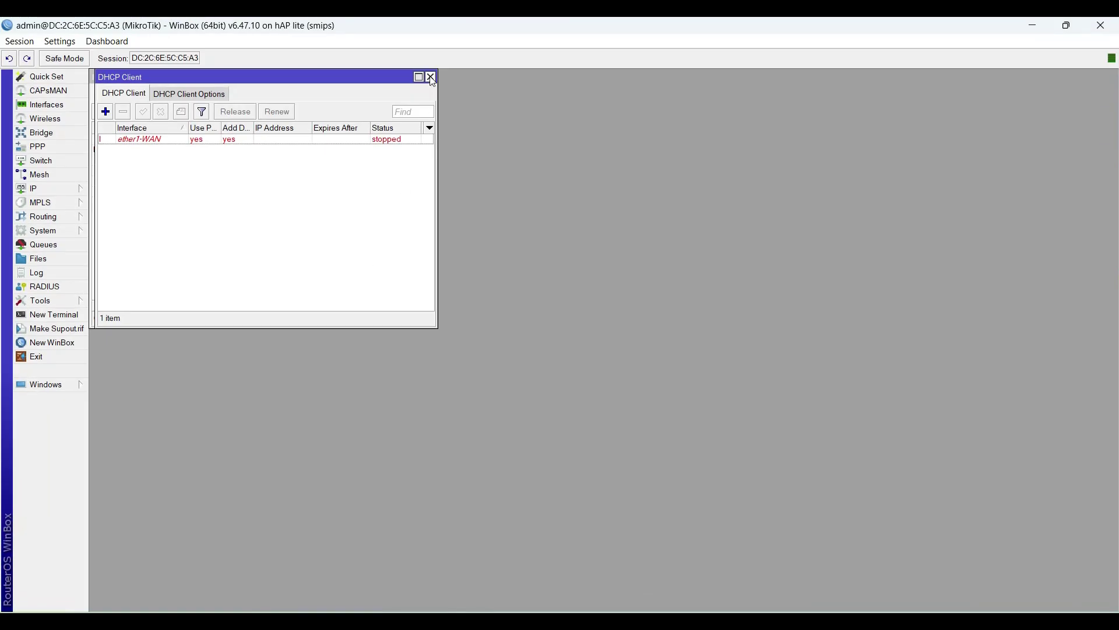
Step: Close the DHCP Client, Interface List and Address List windows in WinBox
left_click(431, 77)
left_click(431, 77)
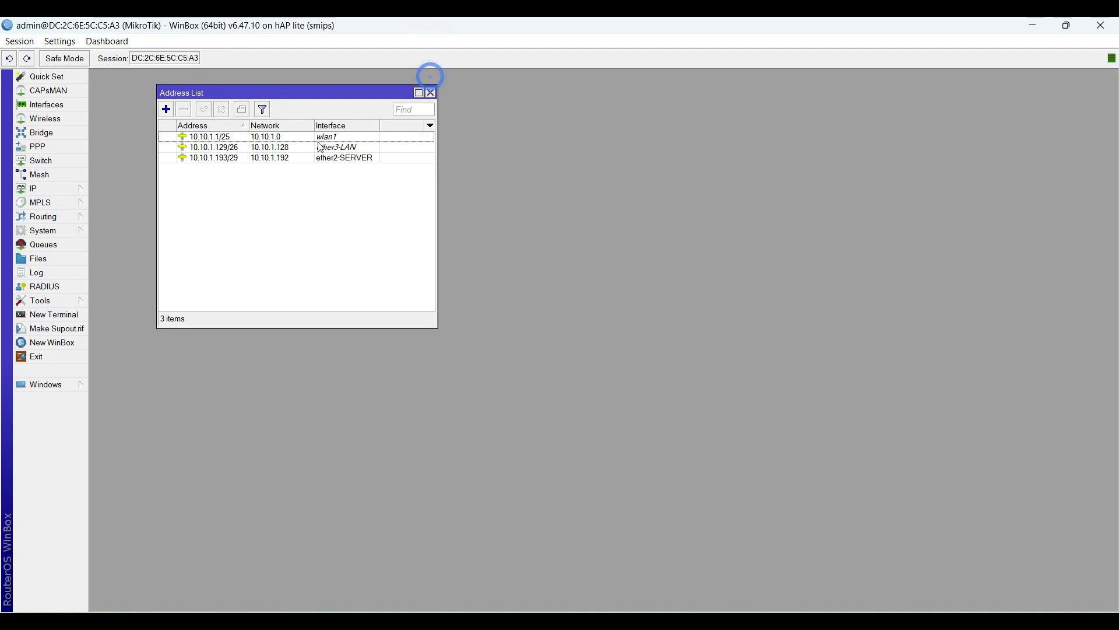
left_click(431, 92)
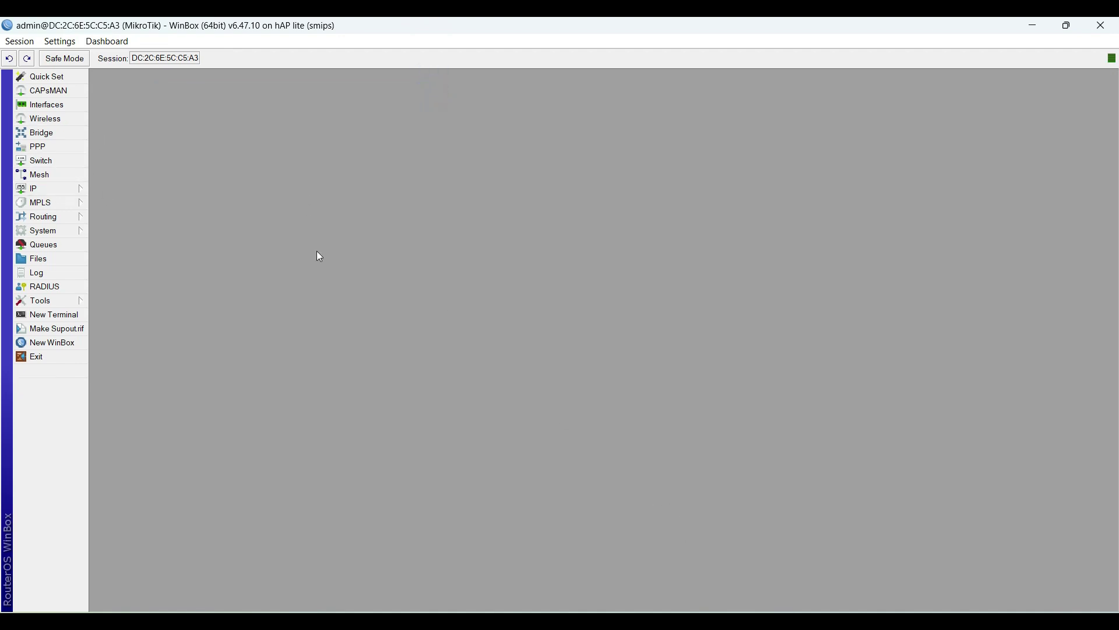
Step: Reopen the IP > Addresses list, then switch back to the Word task sheet
left_click(80, 189)
left_click(124, 219)
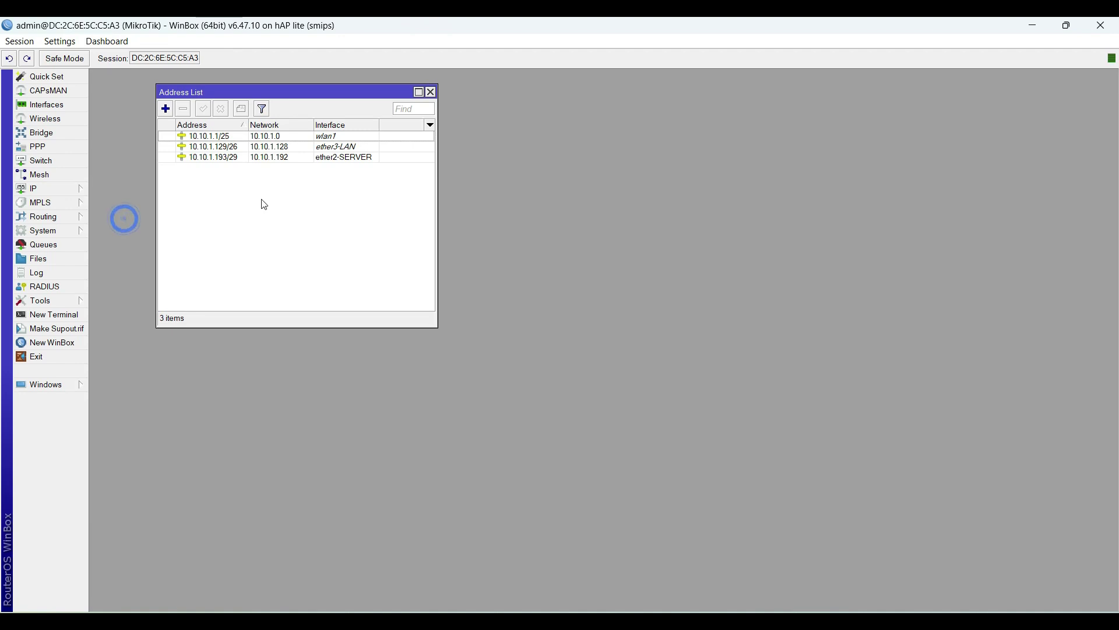
left_click_drag(287, 92, 233, 80)
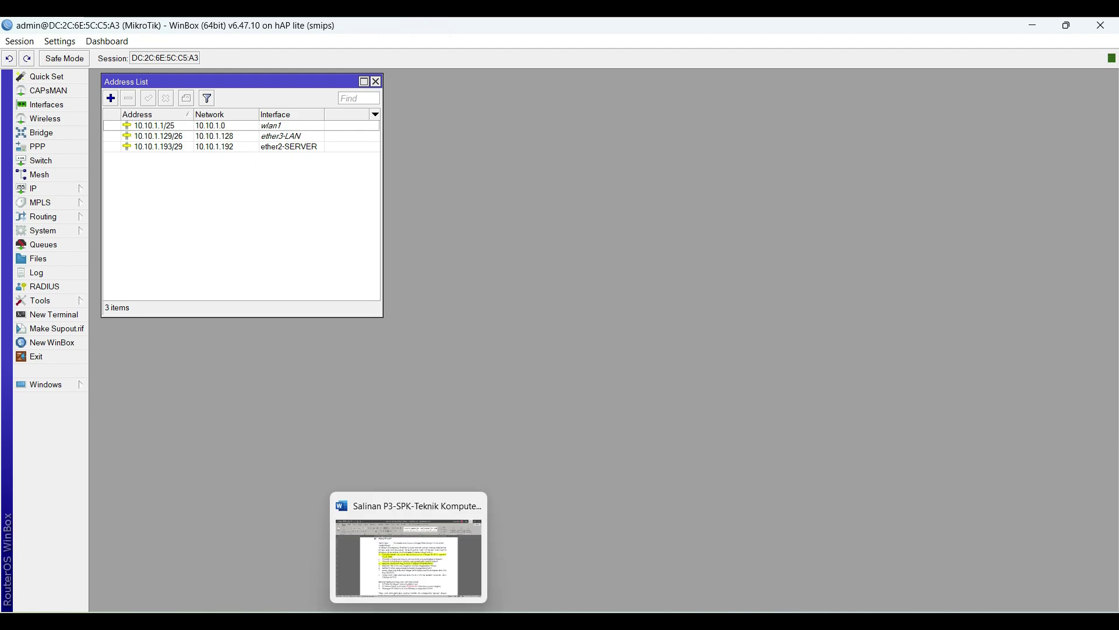
left_click(430, 570)
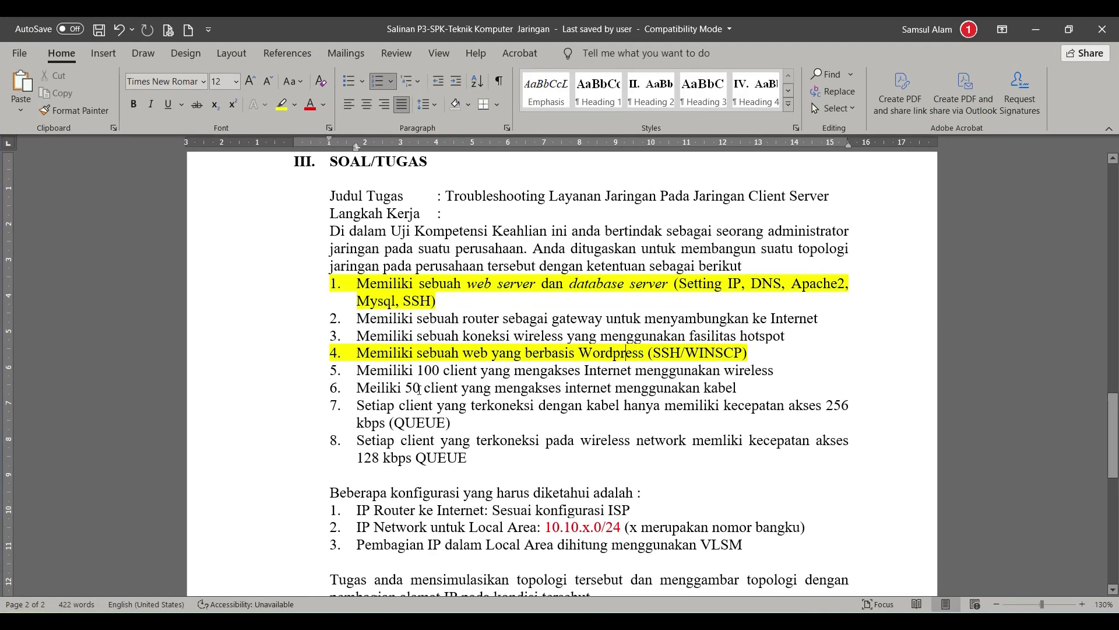
Step: Correct 'Meiliki' to 'Memiliki' in item 6, save the document, and minimise Word
scroll(419, 387, "down", 1)
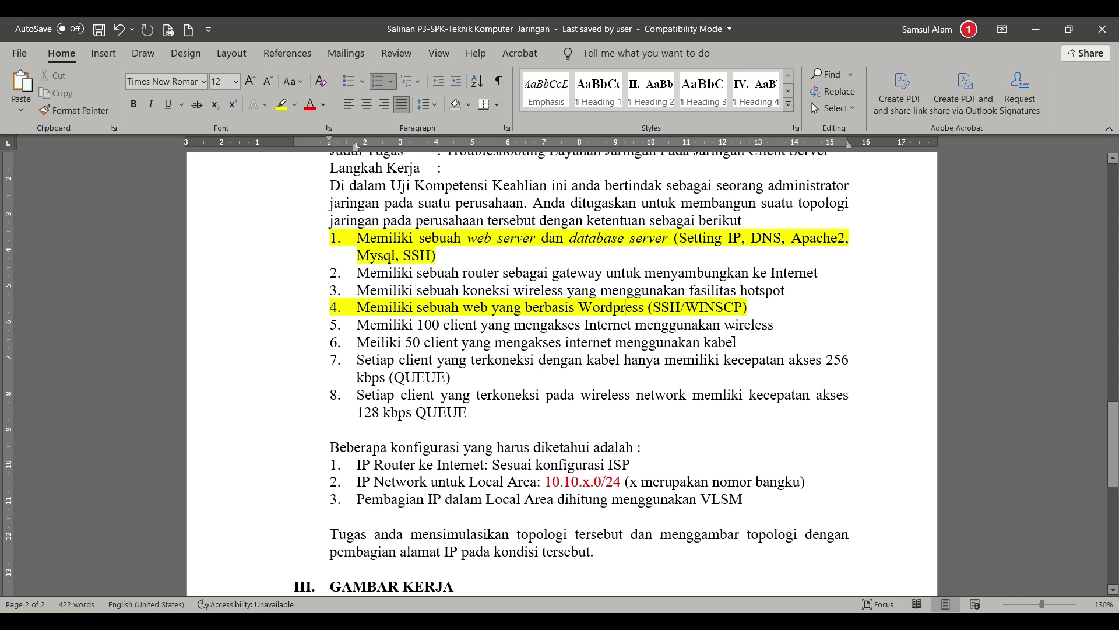
left_click(751, 324)
left_click(491, 343)
left_click(735, 342)
left_click(377, 343)
type("m")
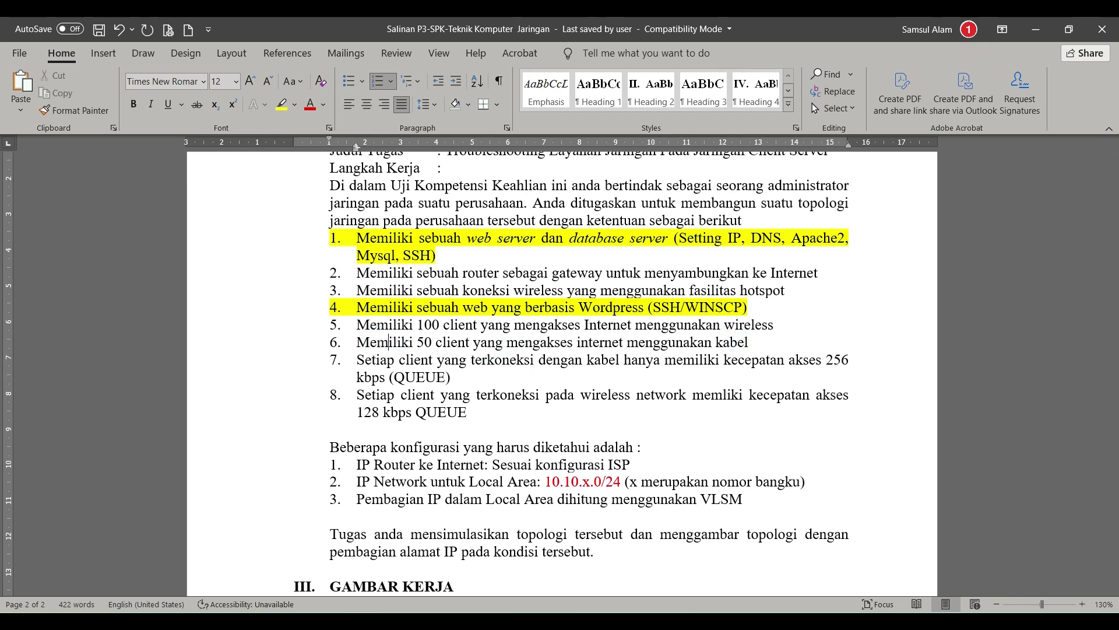
key("ctrl+s")
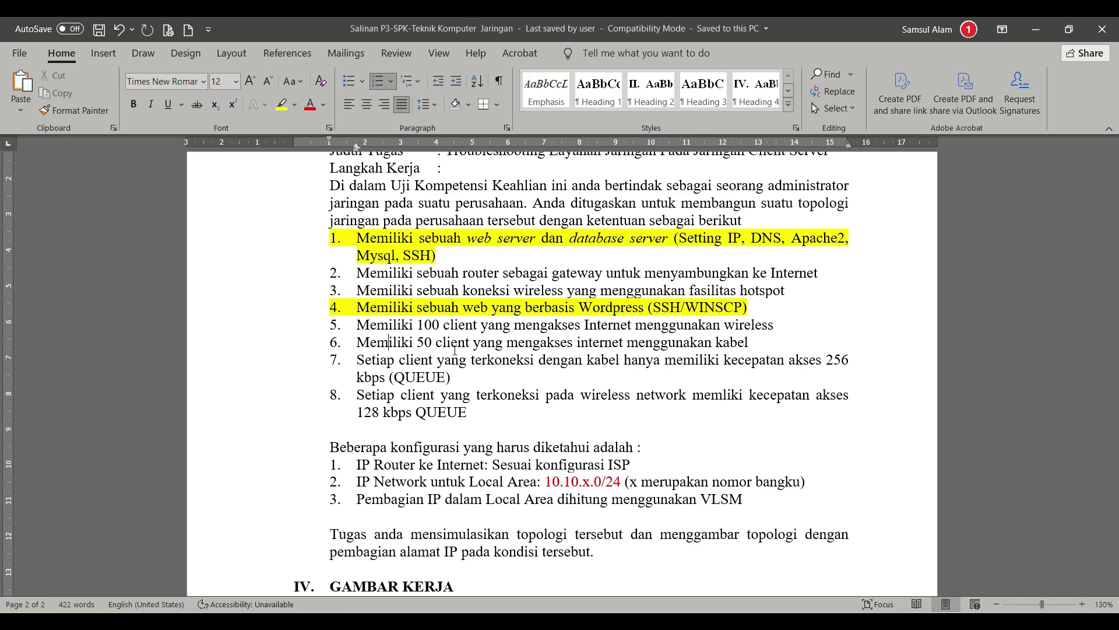
left_click(1037, 23)
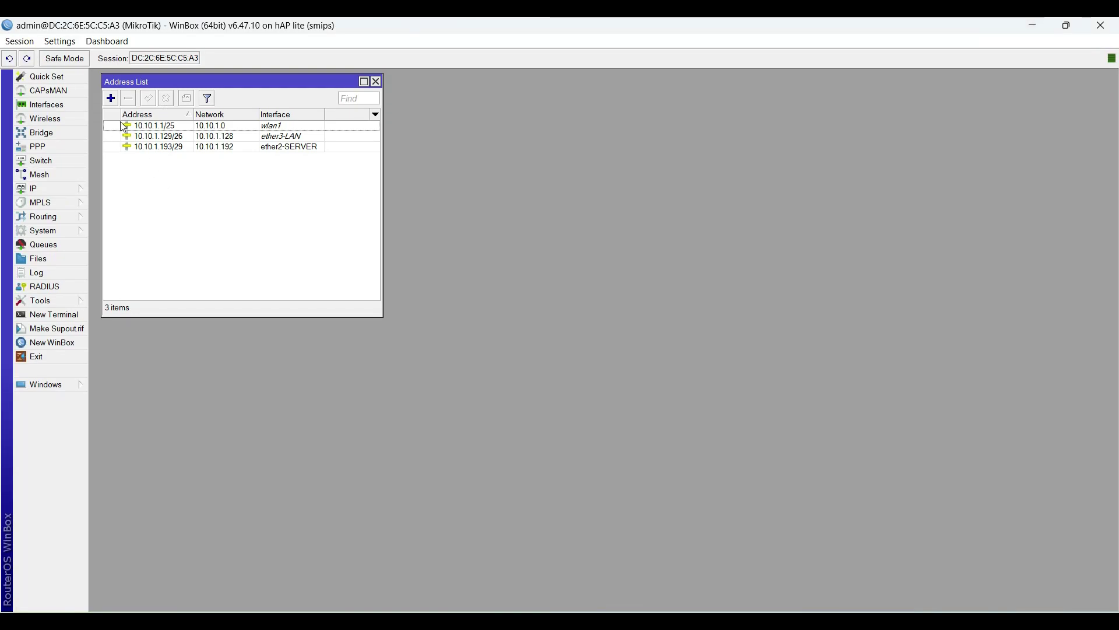
Step: Select 10.10.1.129/26 and run DHCP Setup on ether3-LAN through to the address-space step
left_click_drag(228, 82, 224, 82)
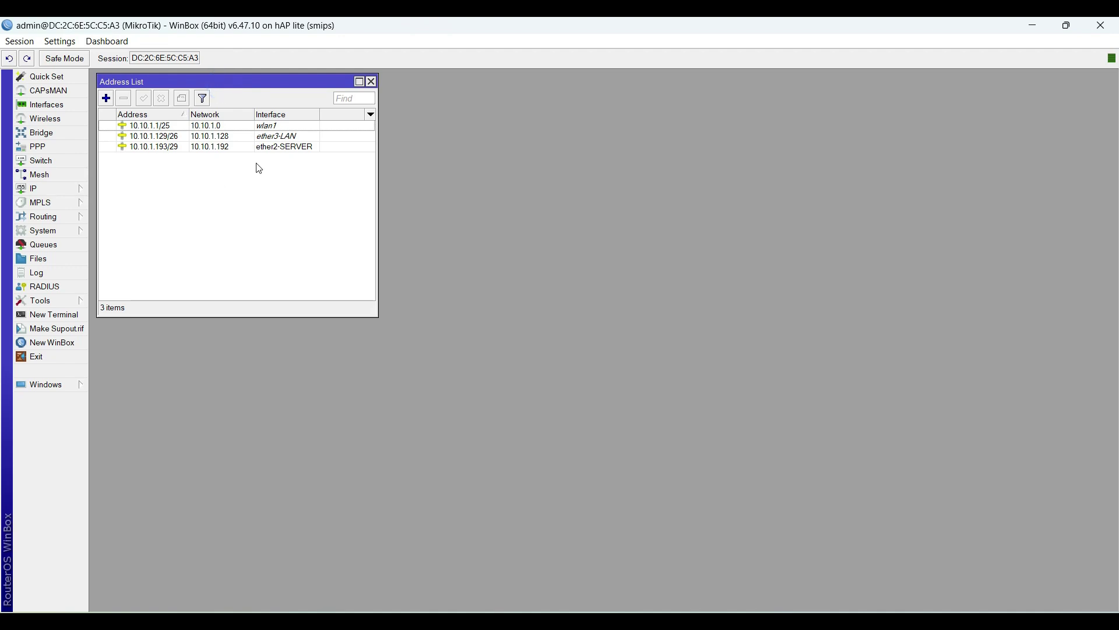
left_click(275, 137)
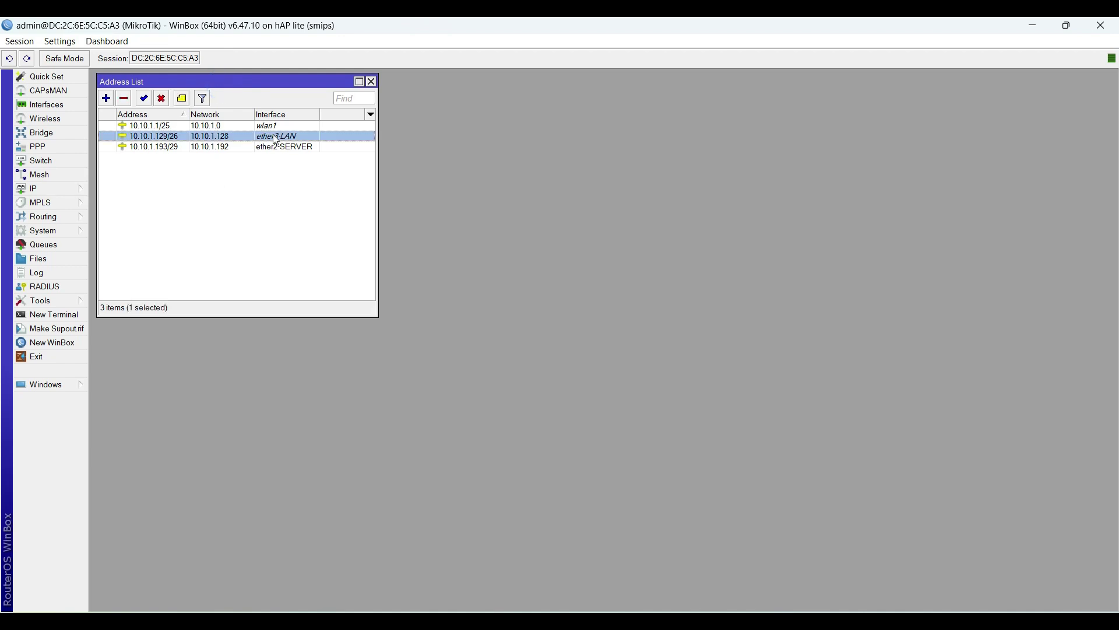
left_click(63, 192)
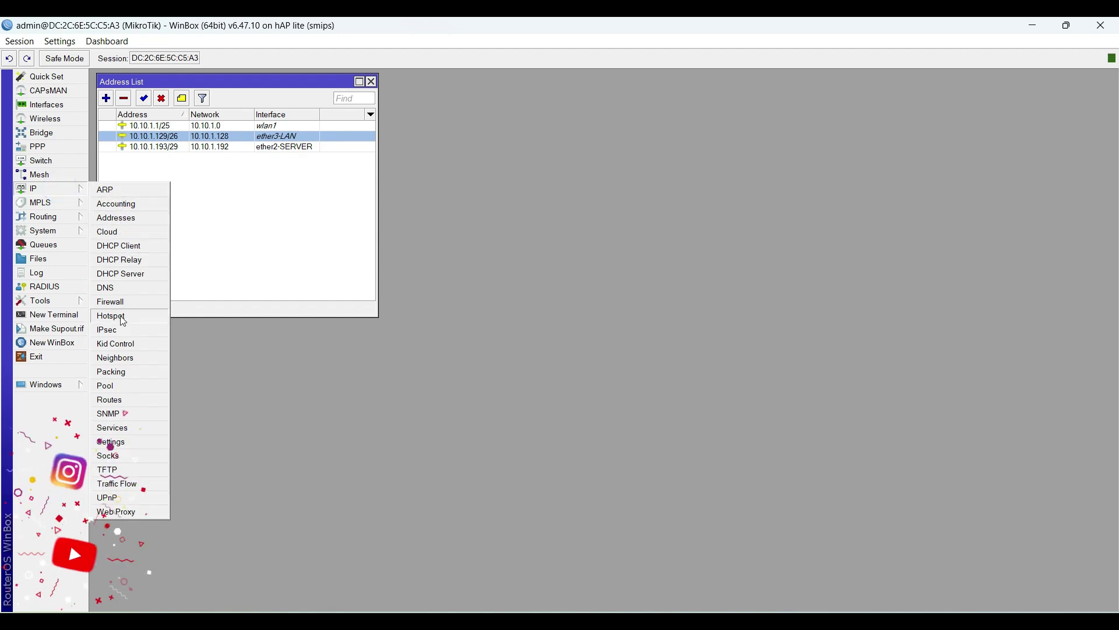
left_click(126, 274)
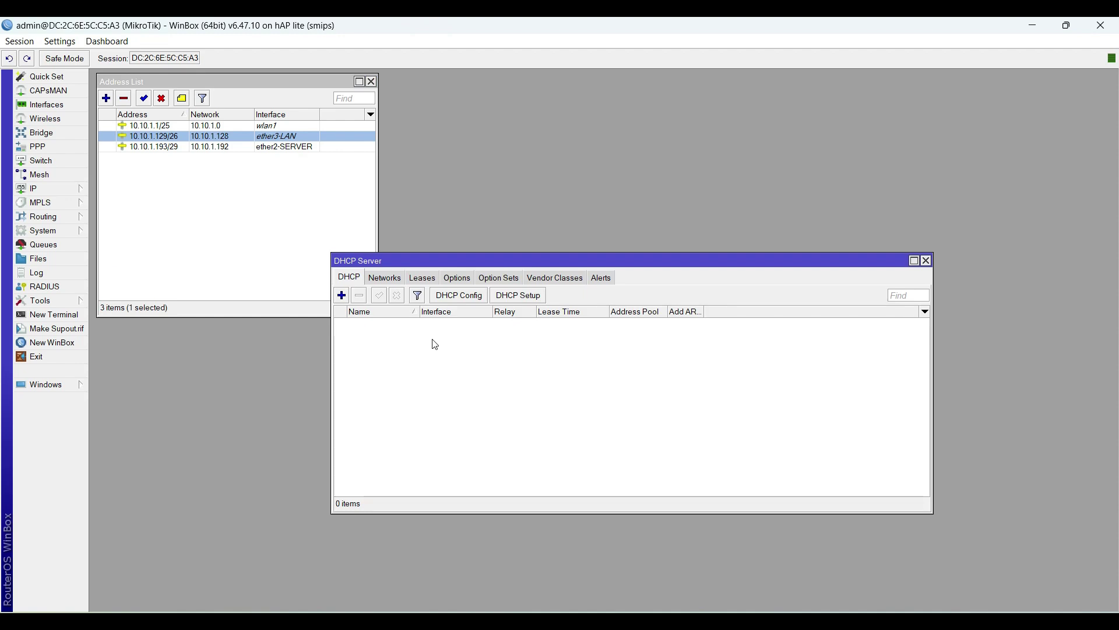
left_click(535, 299)
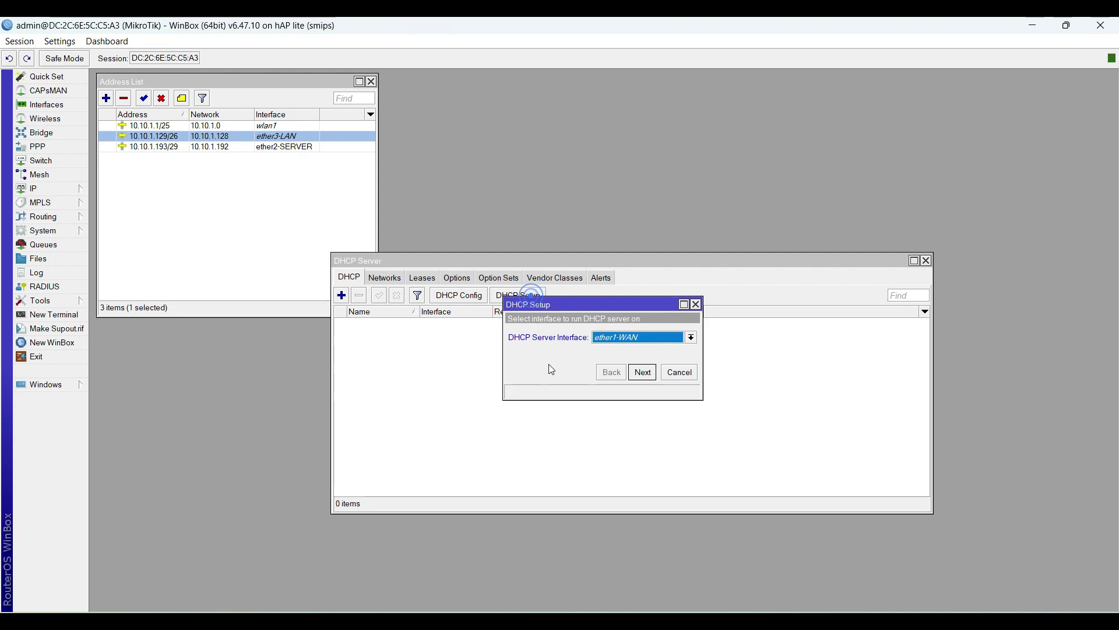
left_click(616, 337)
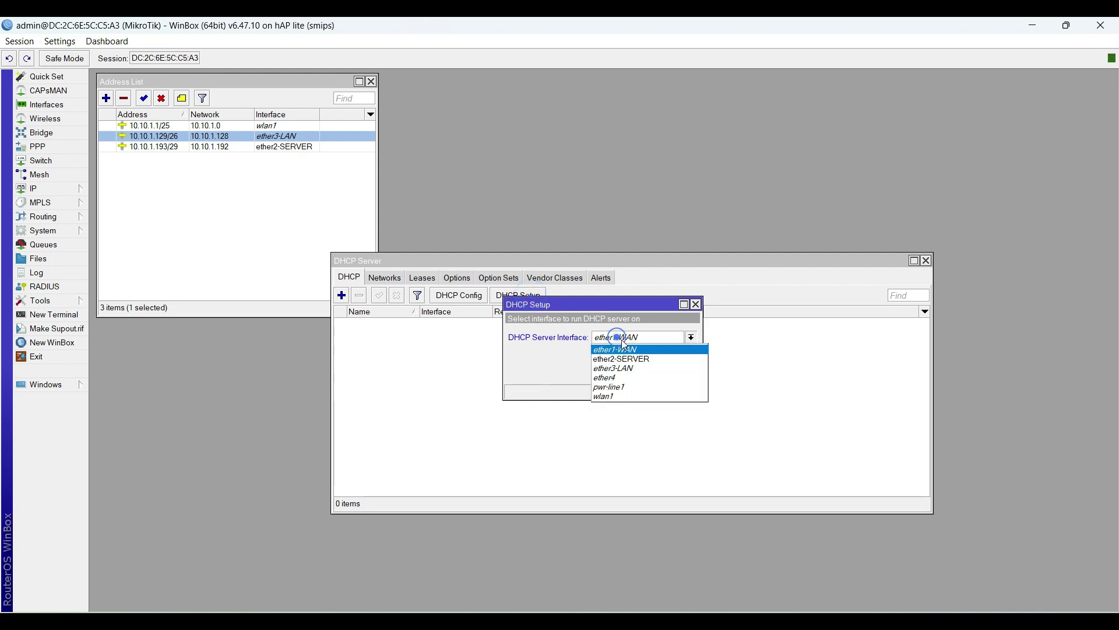
left_click(633, 368)
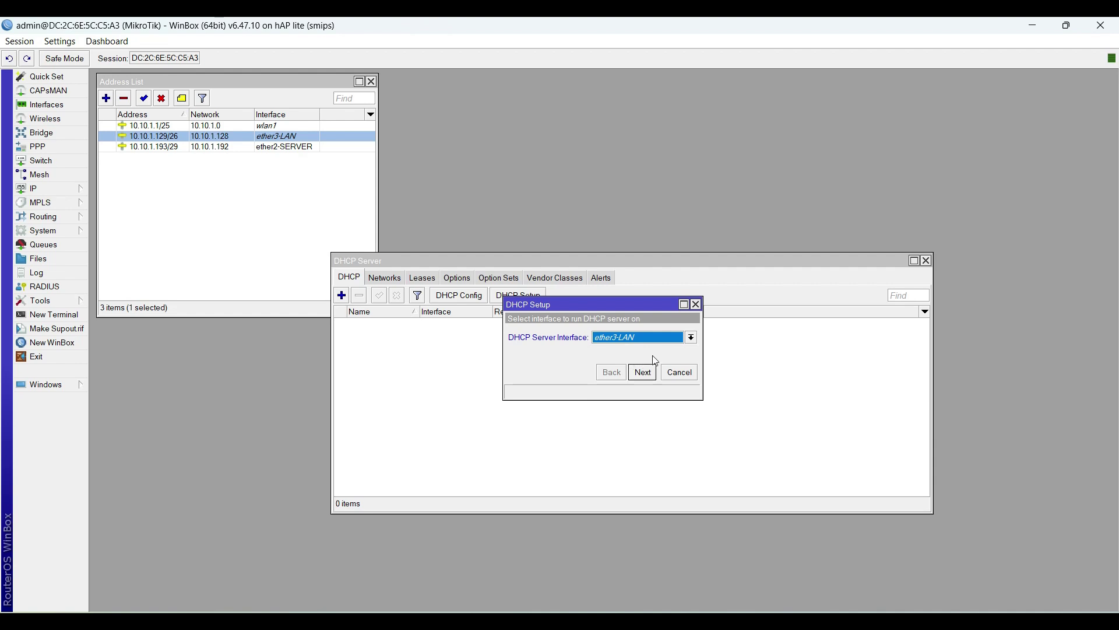
left_click(644, 373)
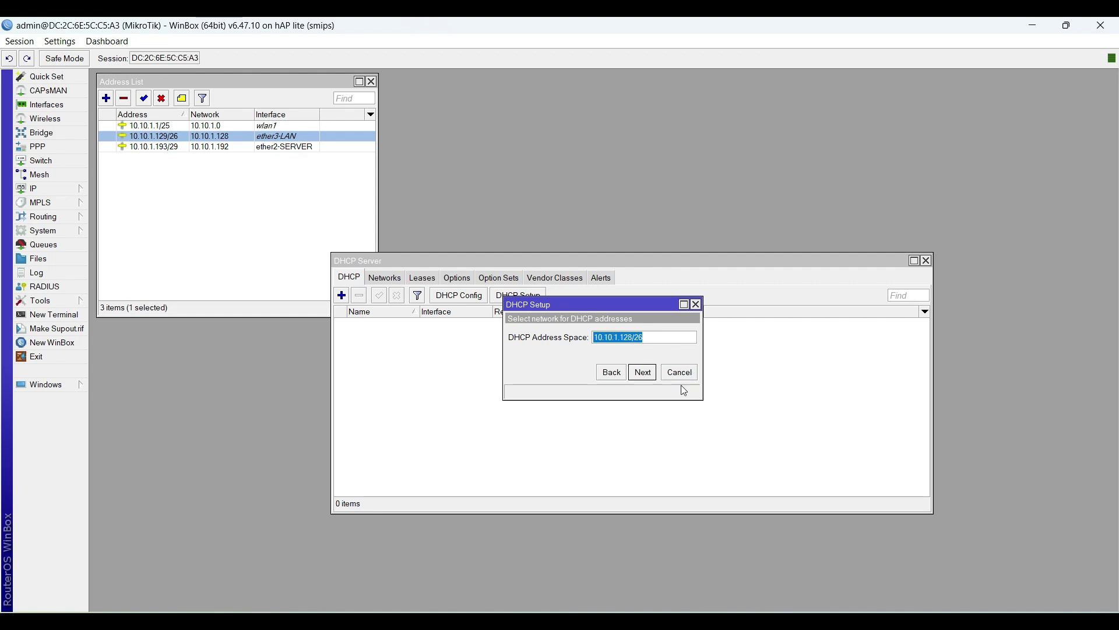
Step: Accept 10.10.1.128/26 and gateway 10.10.1.129, then shorten the pool to 10.10.1.130–10.10.1.180
left_click(643, 373)
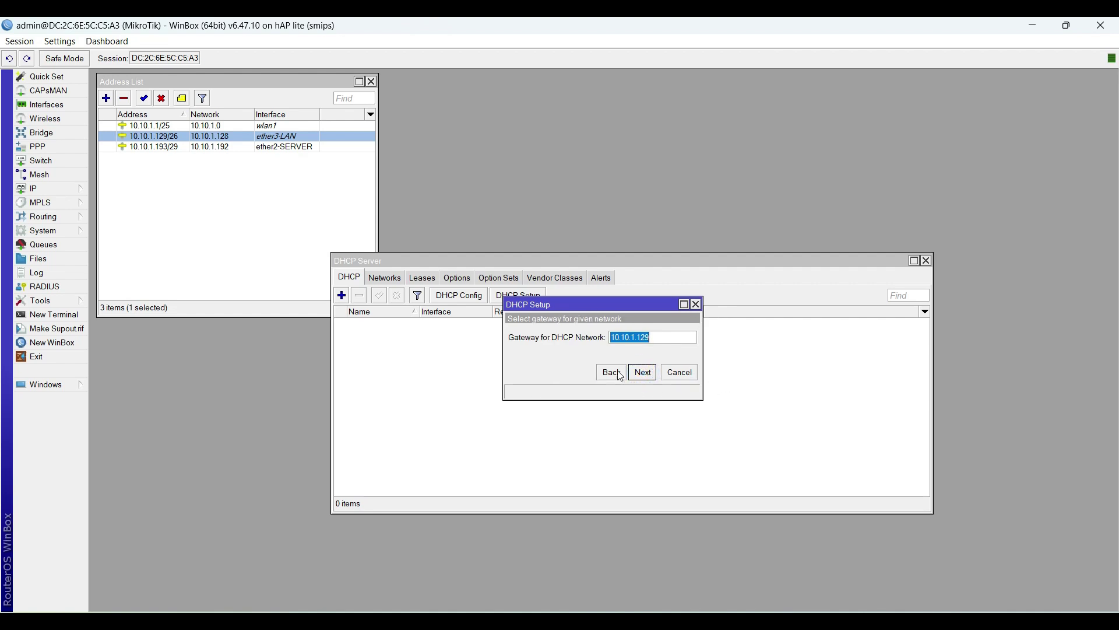
left_click(648, 376)
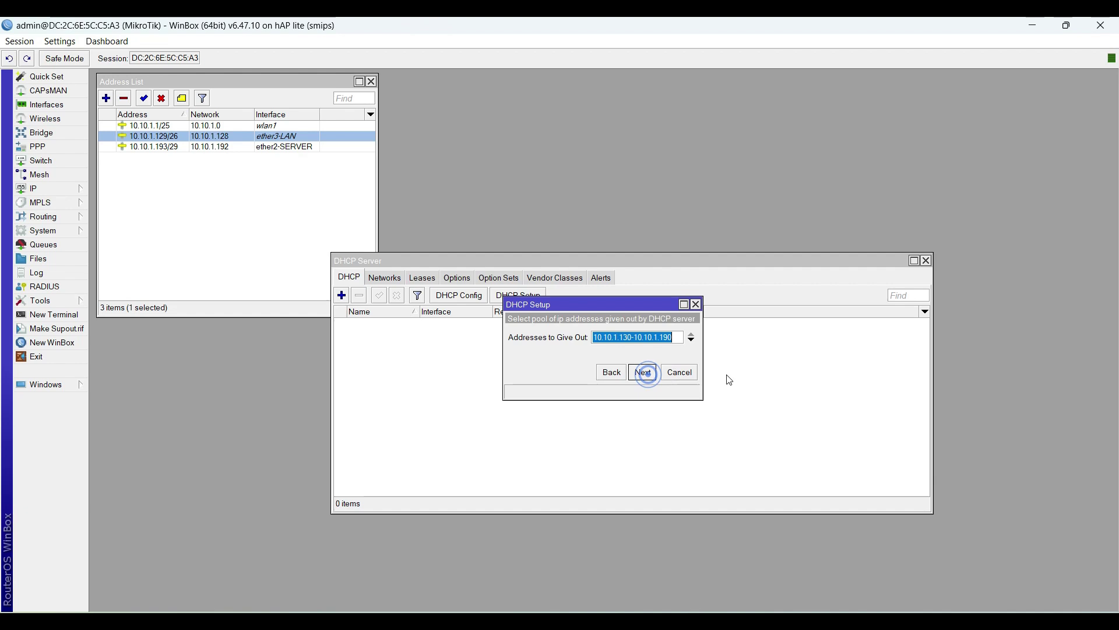
left_click(674, 337)
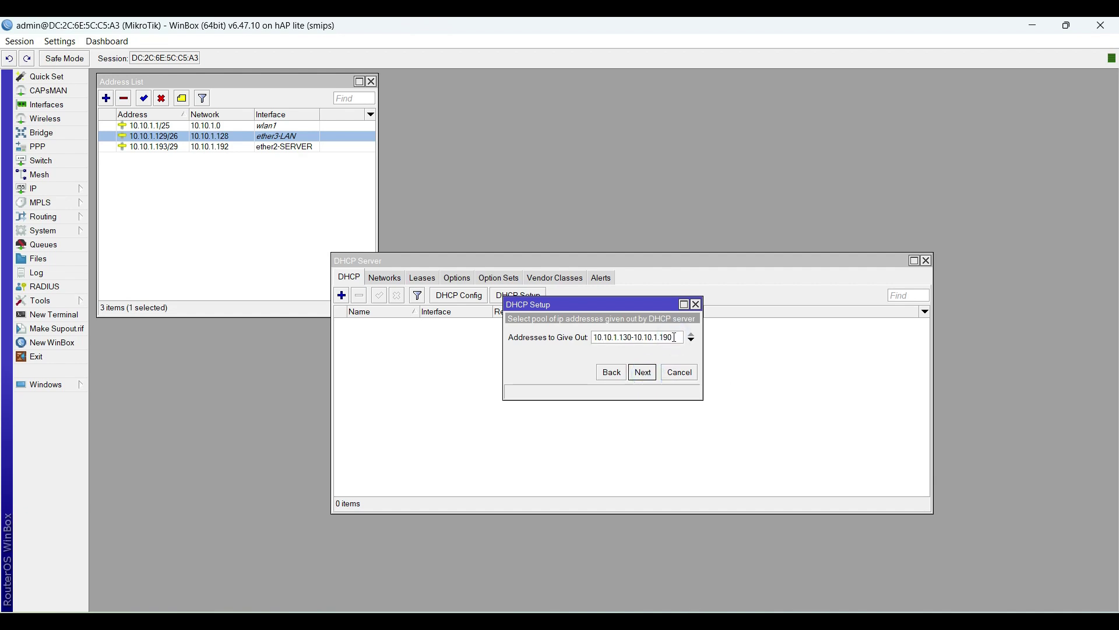
left_click_drag(675, 337, 665, 337)
left_click(625, 338)
left_click(619, 337)
left_click(598, 338)
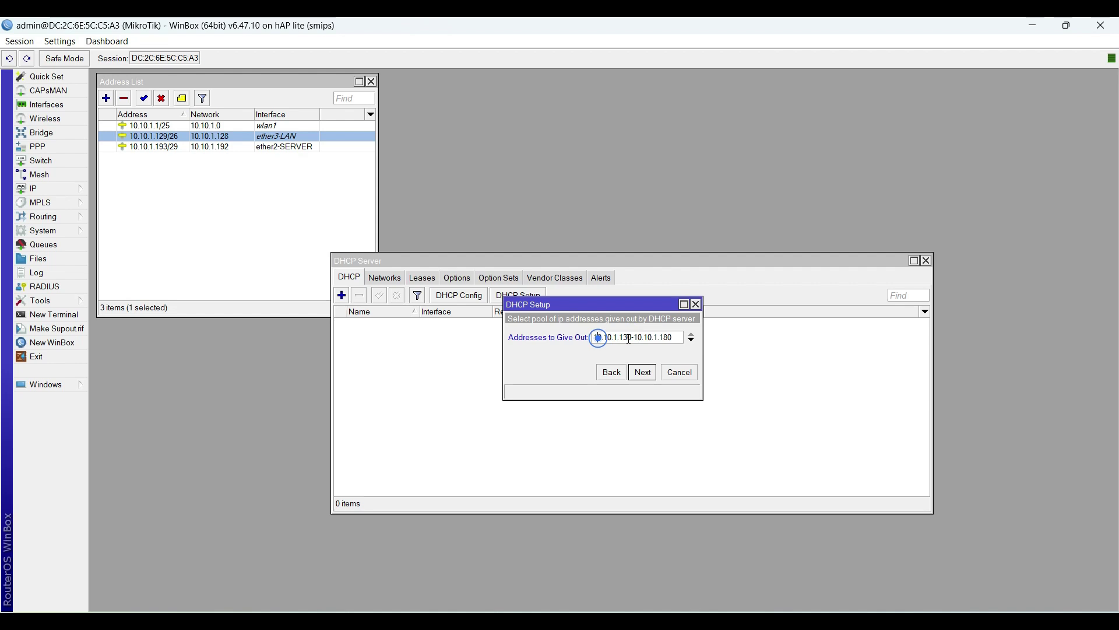
left_click(628, 338)
left_click(628, 337)
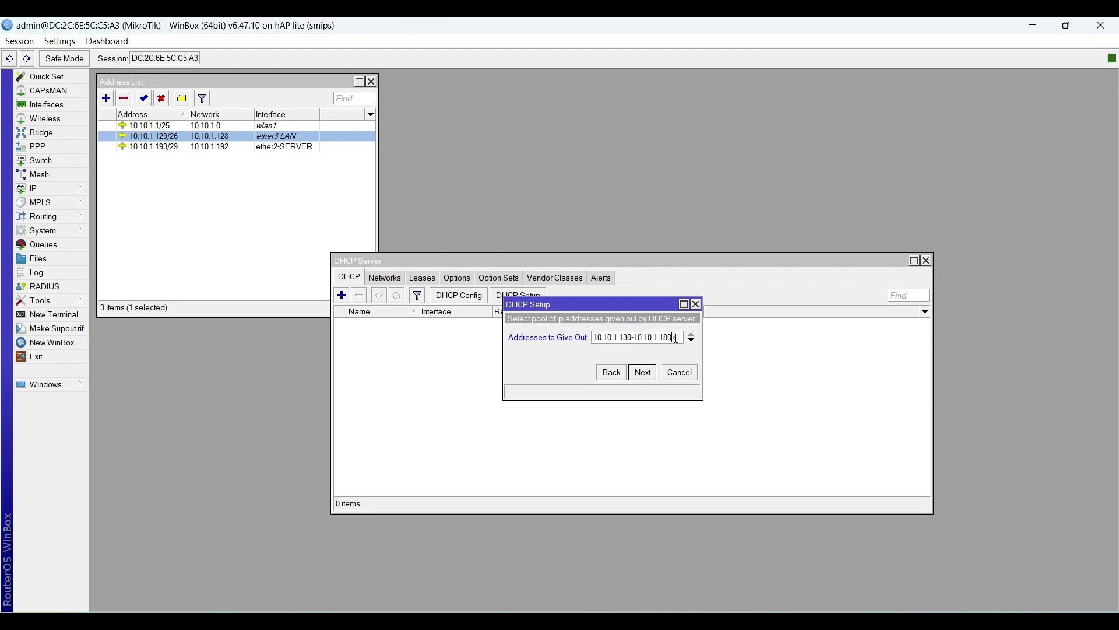
left_click(672, 340)
left_click(644, 374)
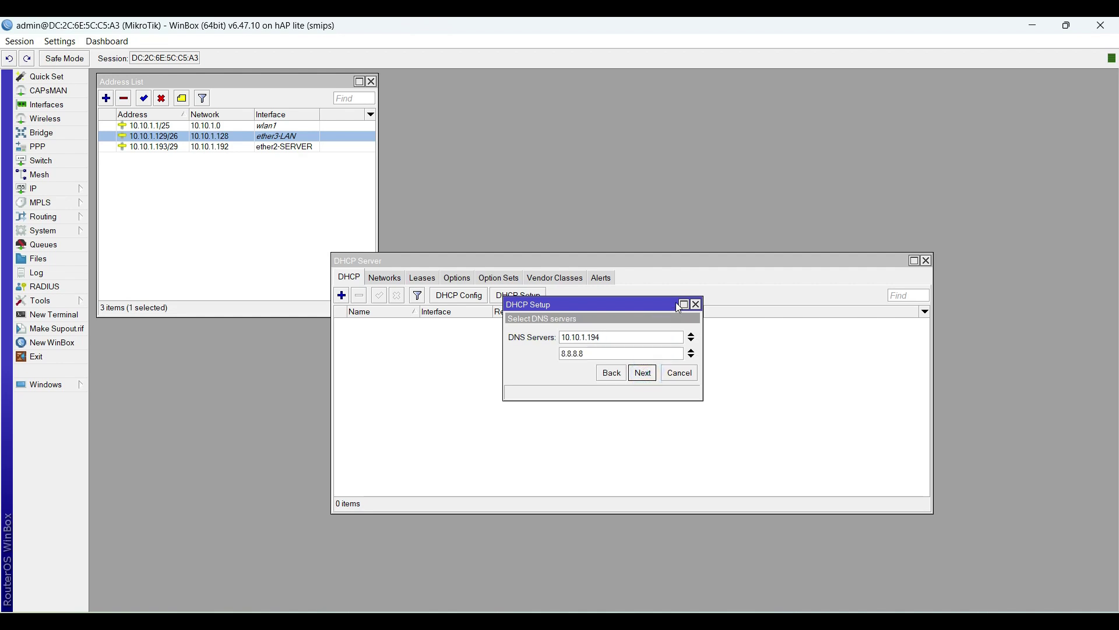
Step: Remove DNS server 8.8.8.8 leaving 10.10.1.194, keep the 00:10:00 lease, and finish creating dhcp1
left_click(584, 353)
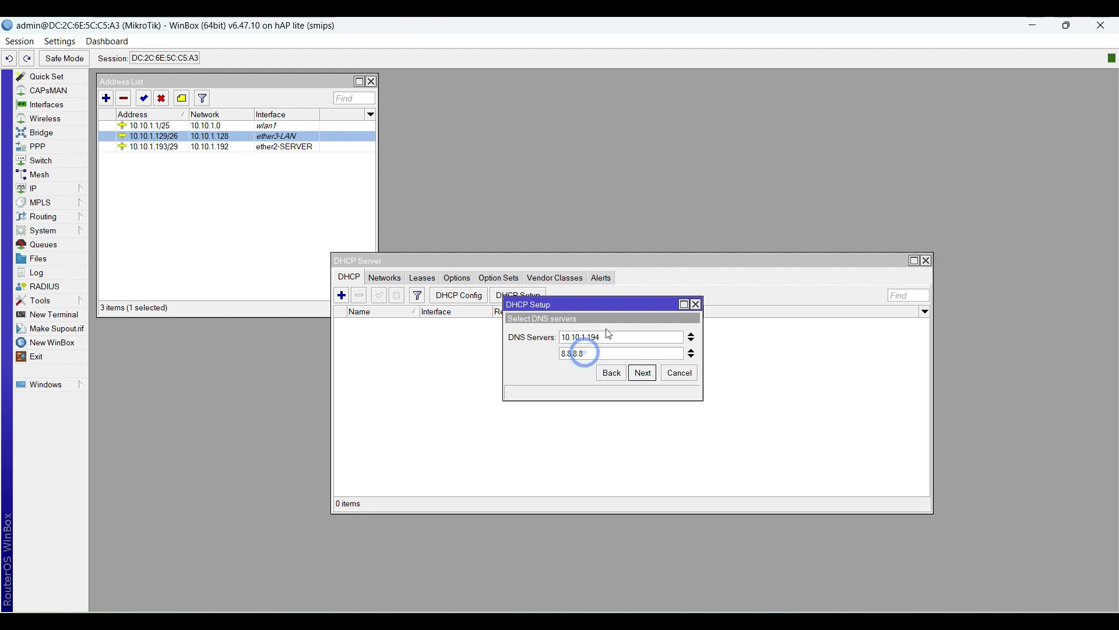
left_click(599, 334)
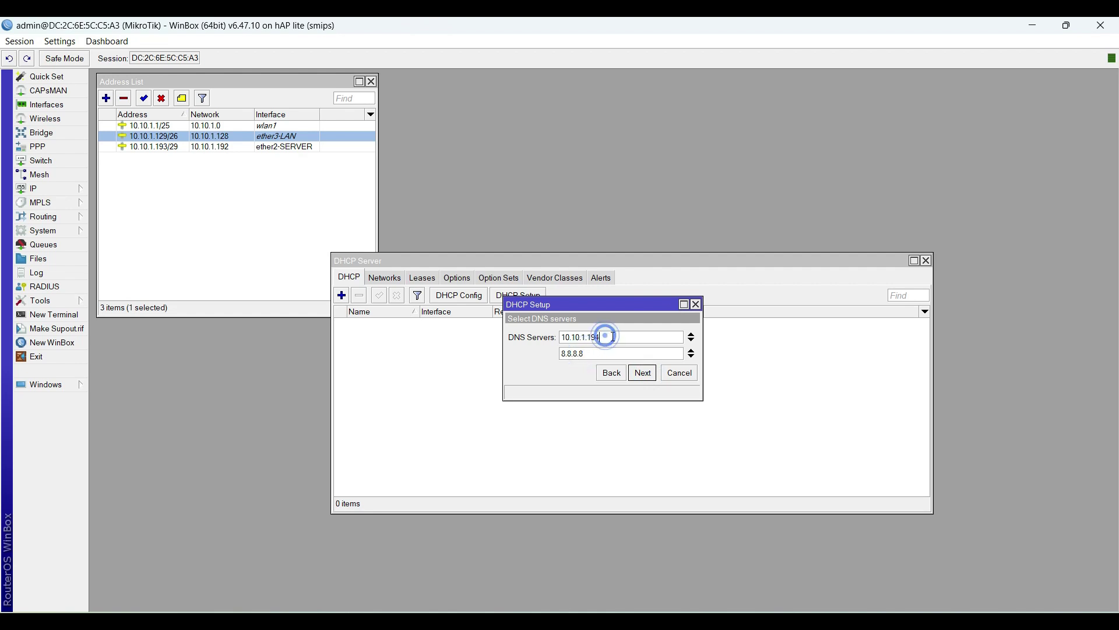
left_click_drag(620, 335, 562, 350)
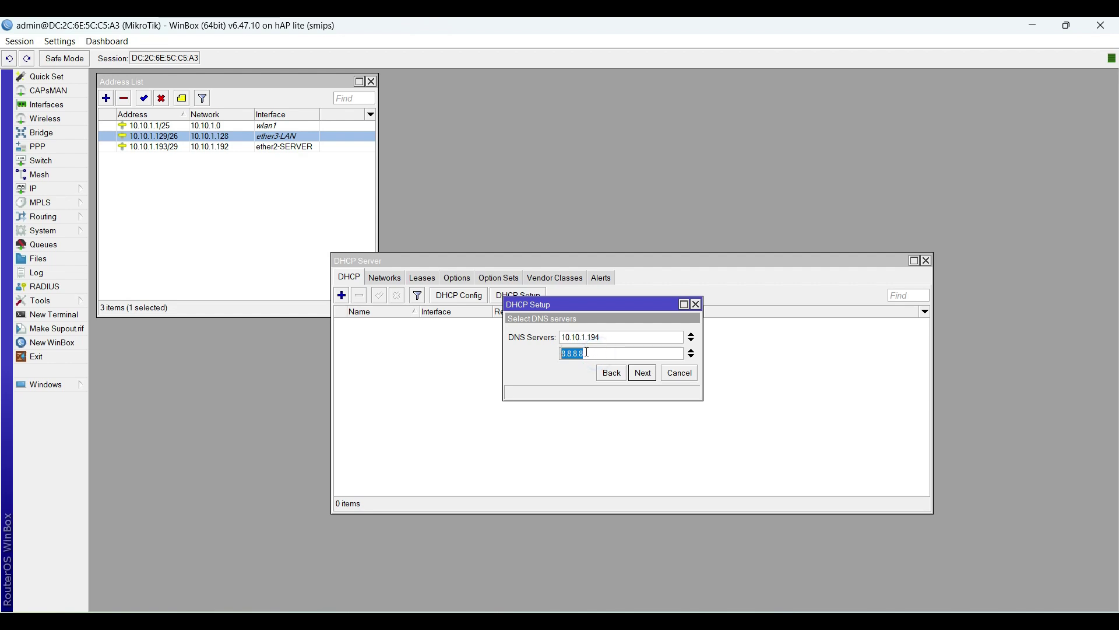
left_click(692, 351)
left_click(612, 336)
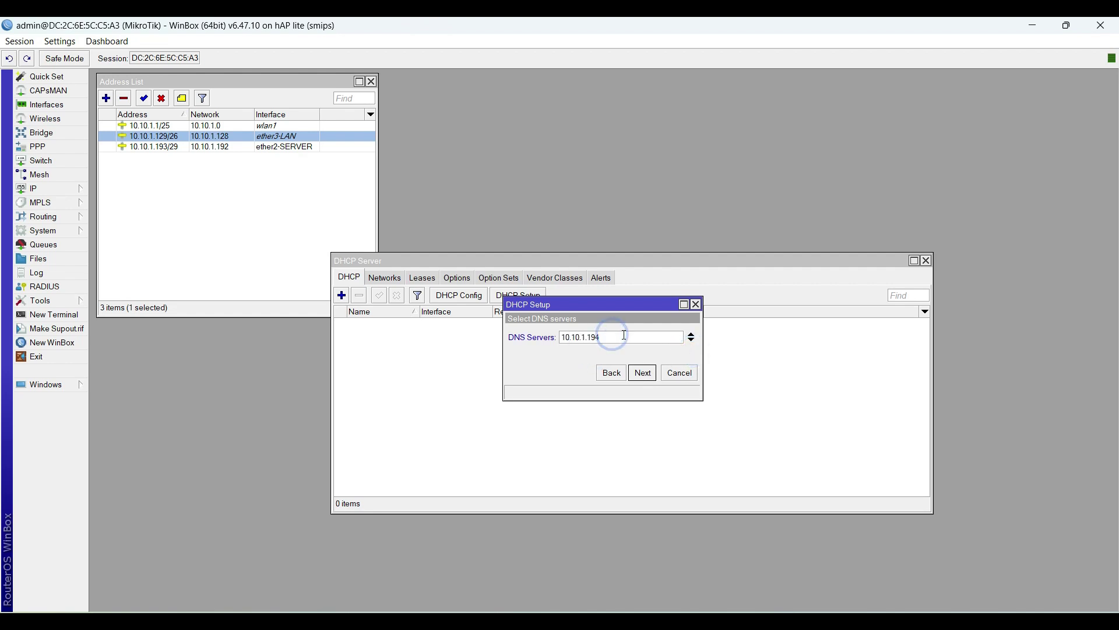
left_click(559, 359)
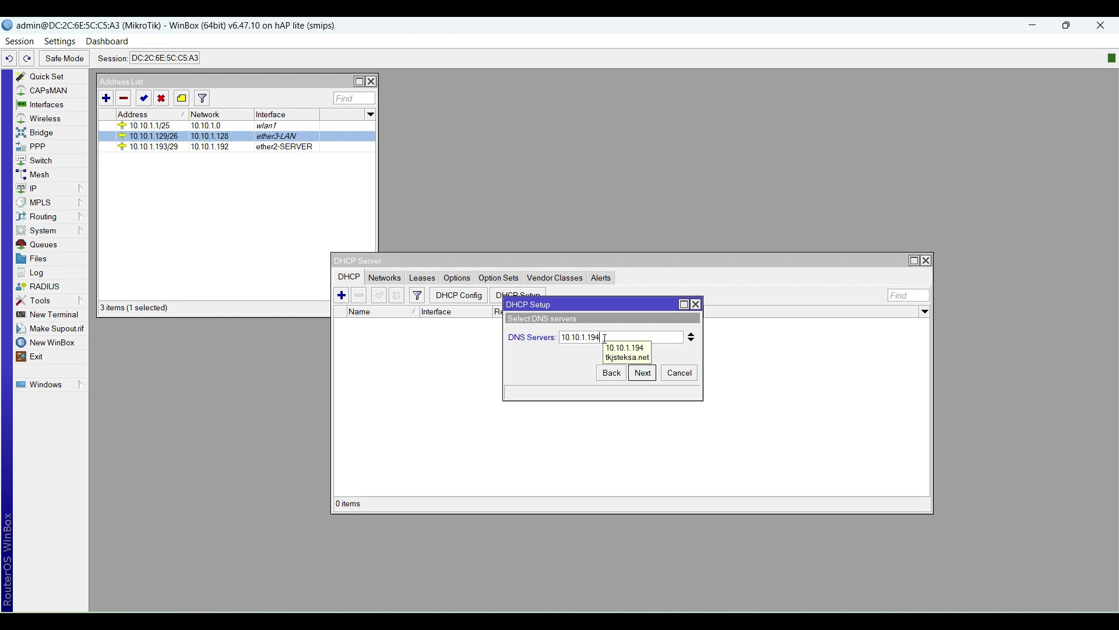
left_click(644, 381)
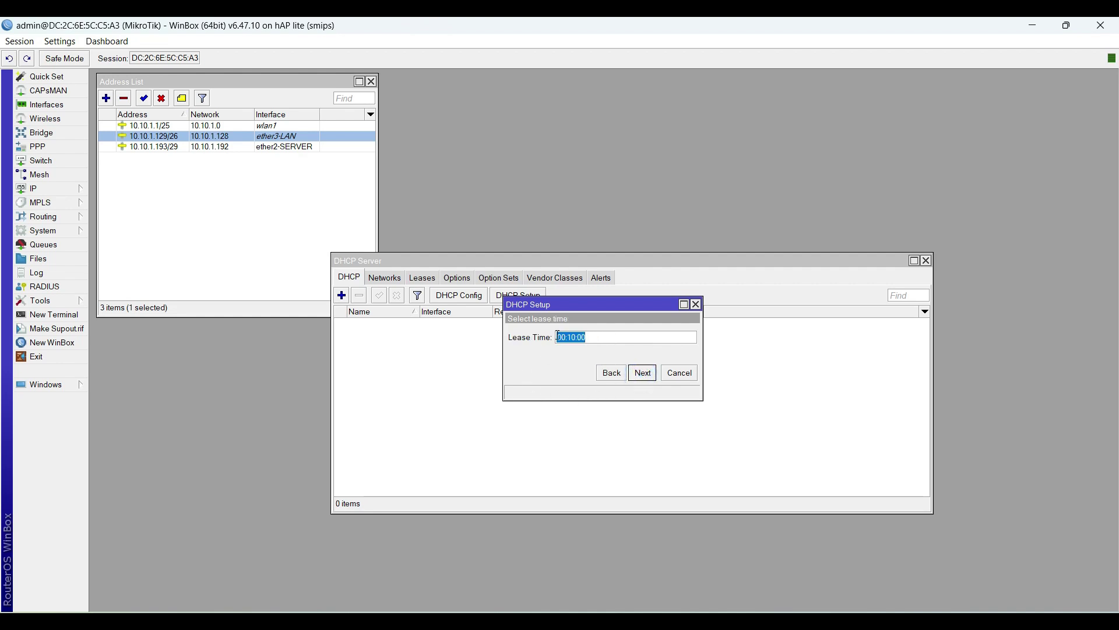
left_click(650, 378)
left_click(611, 335)
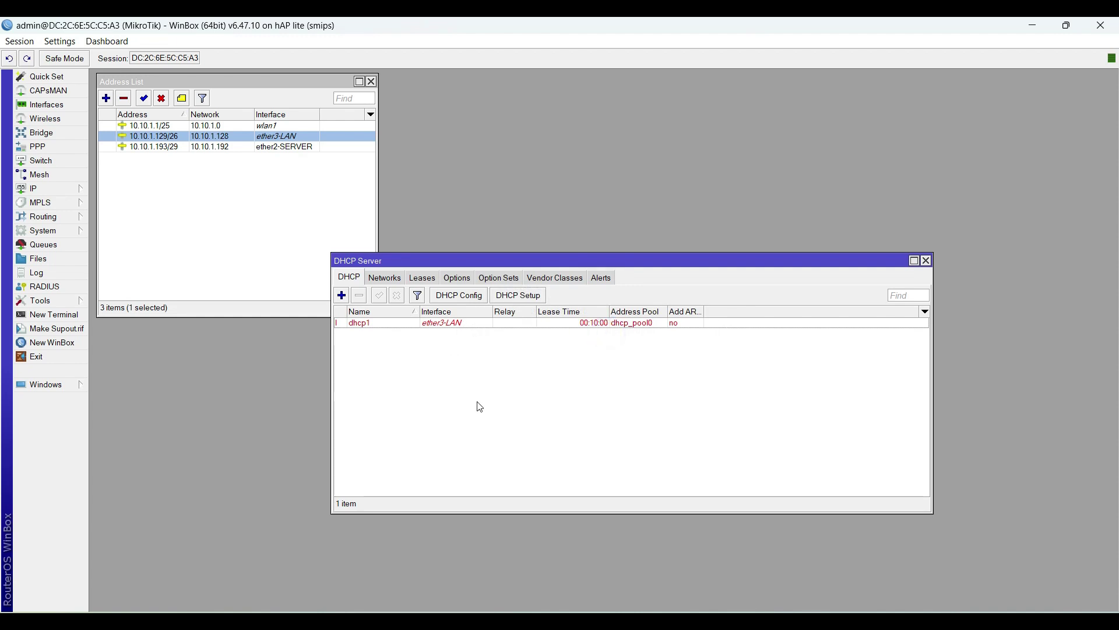
Step: Open the IP > Hotspot window and position it on screen
left_click(456, 324)
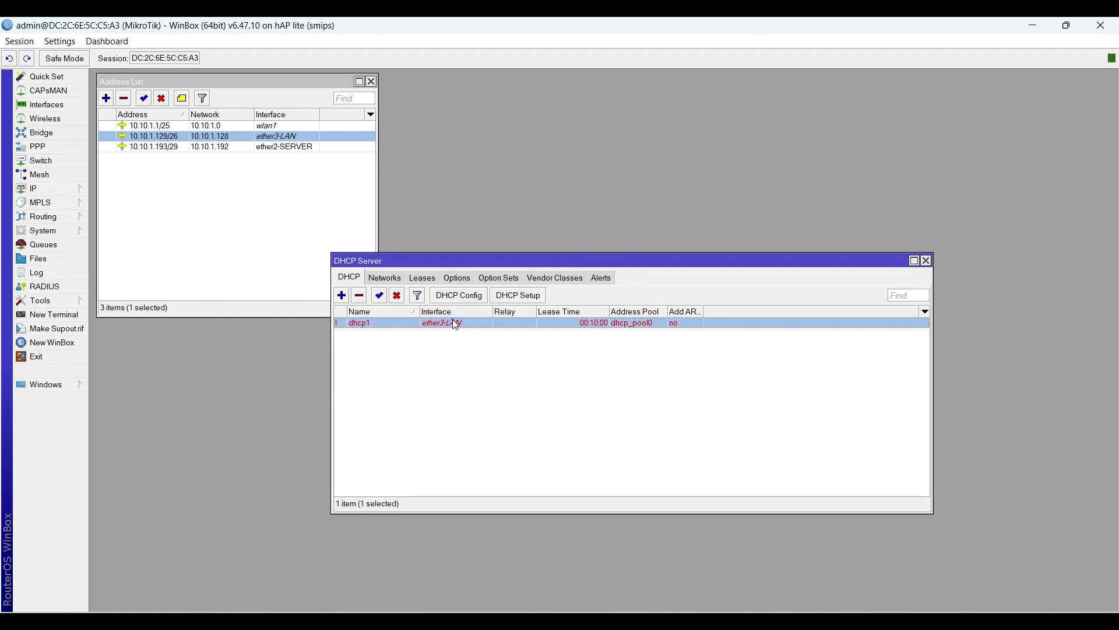
left_click(557, 355)
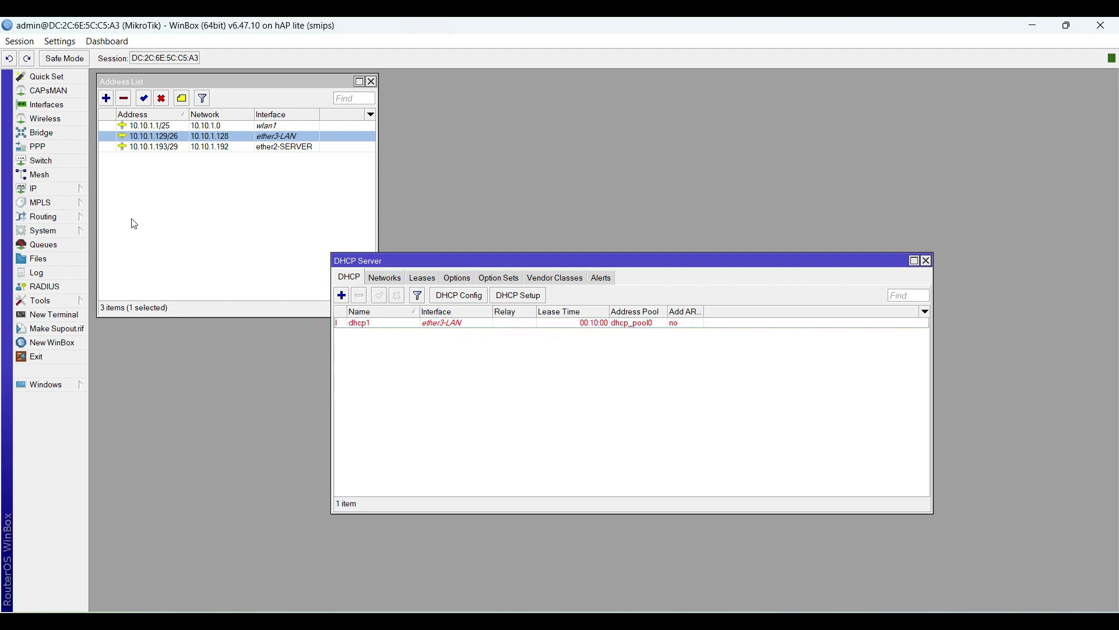
left_click(67, 191)
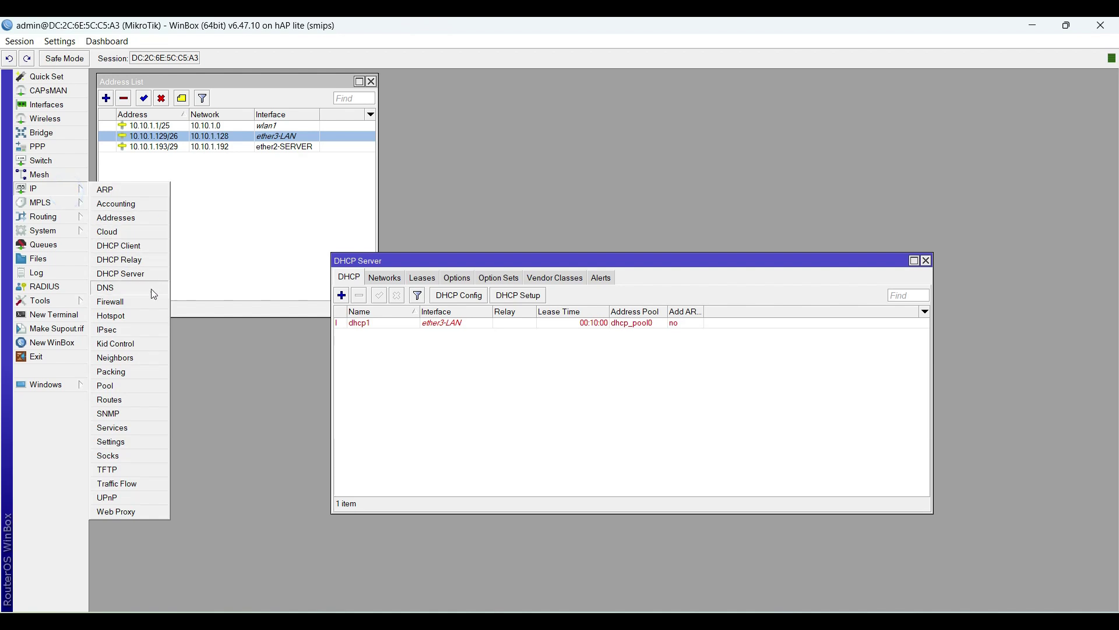
left_click(141, 316)
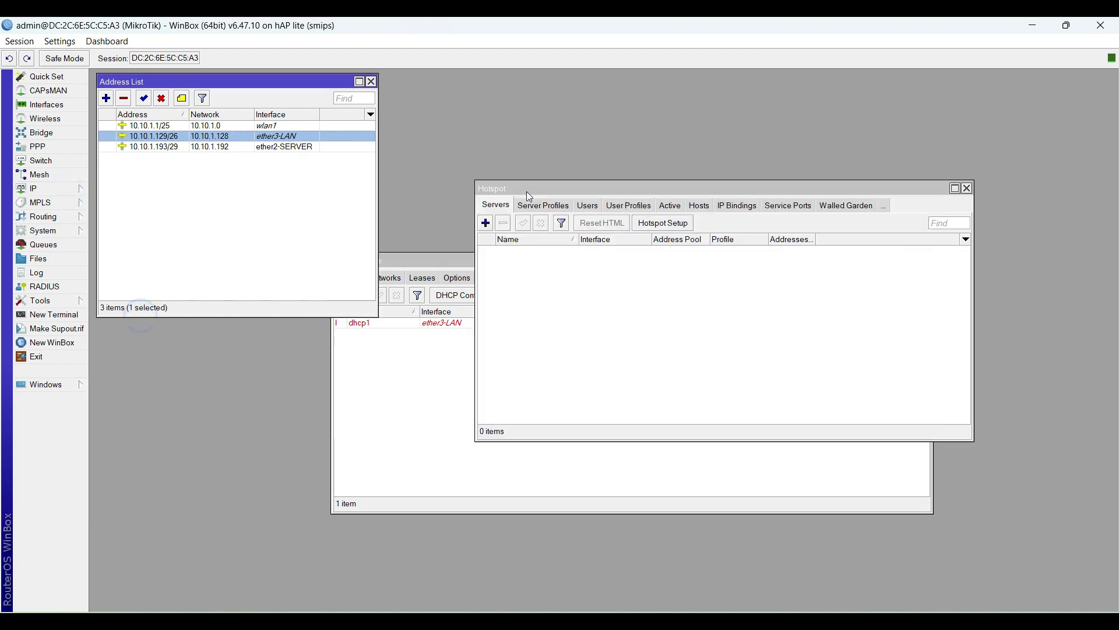
left_click_drag(527, 194, 433, 88)
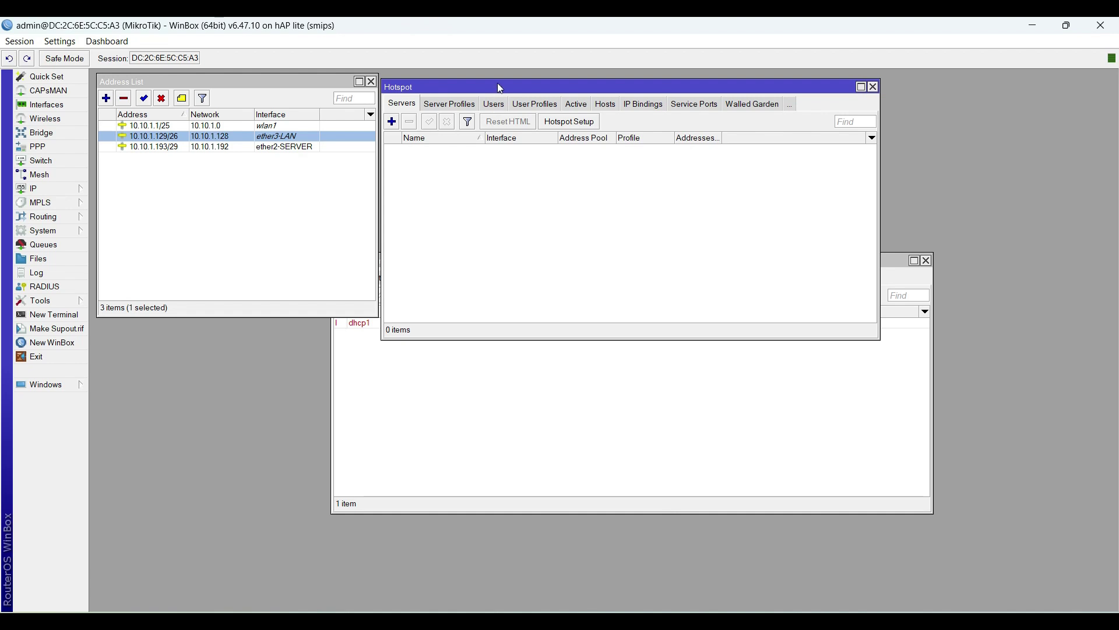
left_click_drag(496, 85, 502, 163)
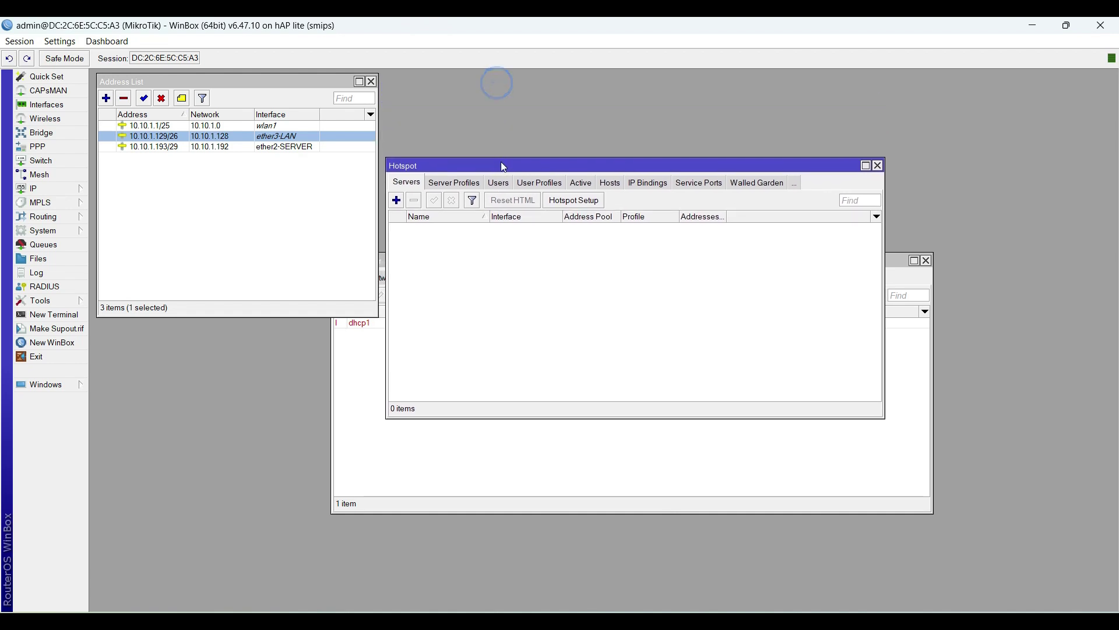
Step: Run Hotspot Setup on wlan1 with local address 10.10.1.1/25, then show the Visio topology diagram
left_click(594, 201)
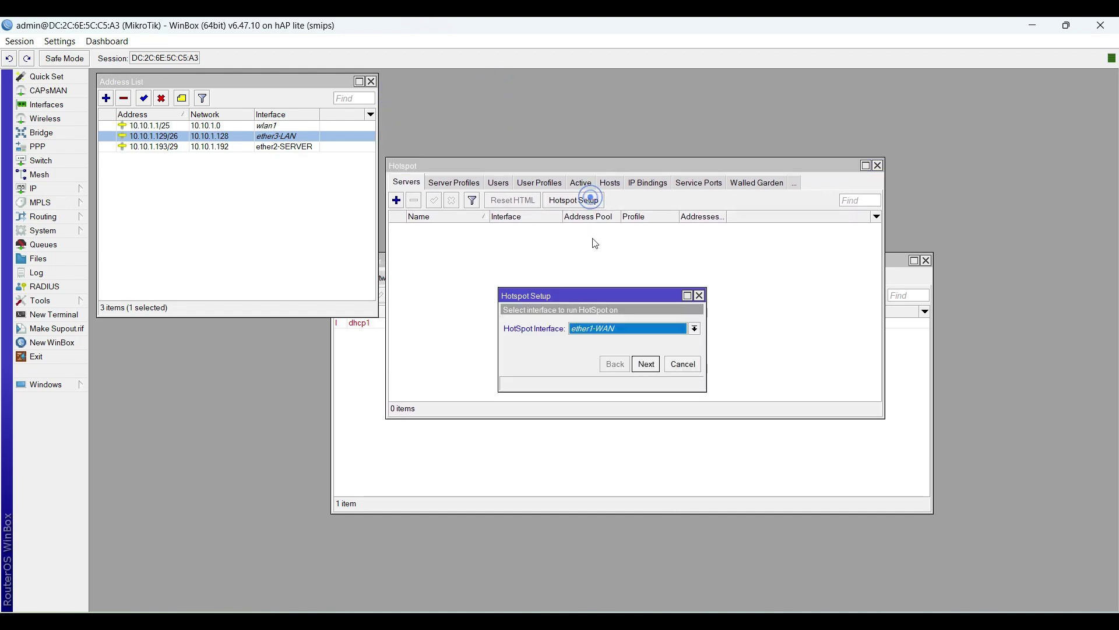
left_click(606, 334)
left_click(606, 385)
left_click(654, 367)
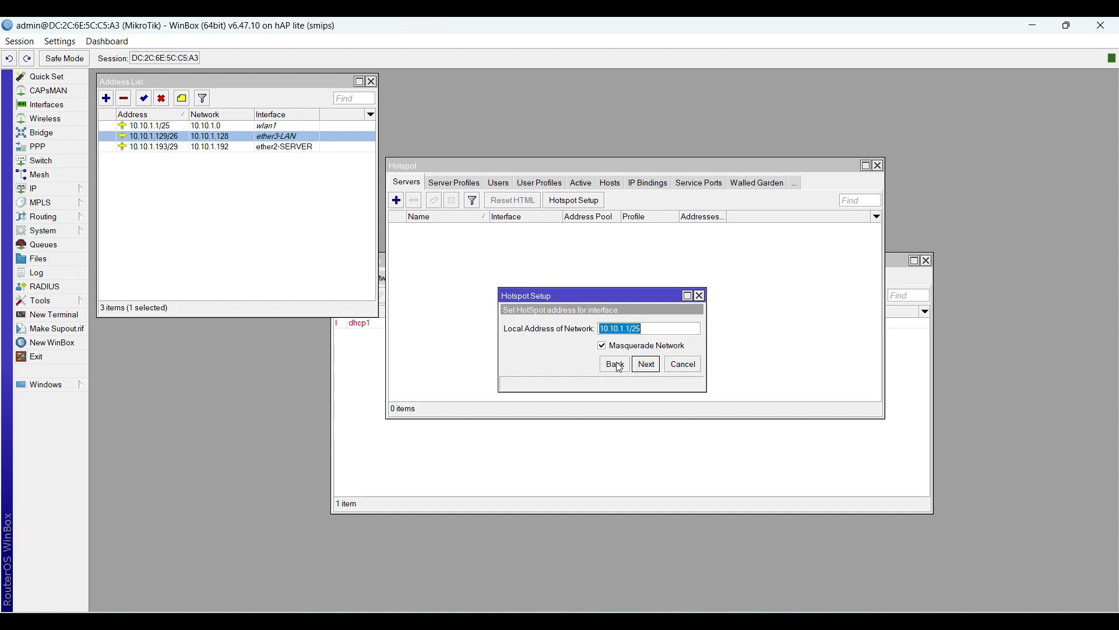
left_click(662, 370)
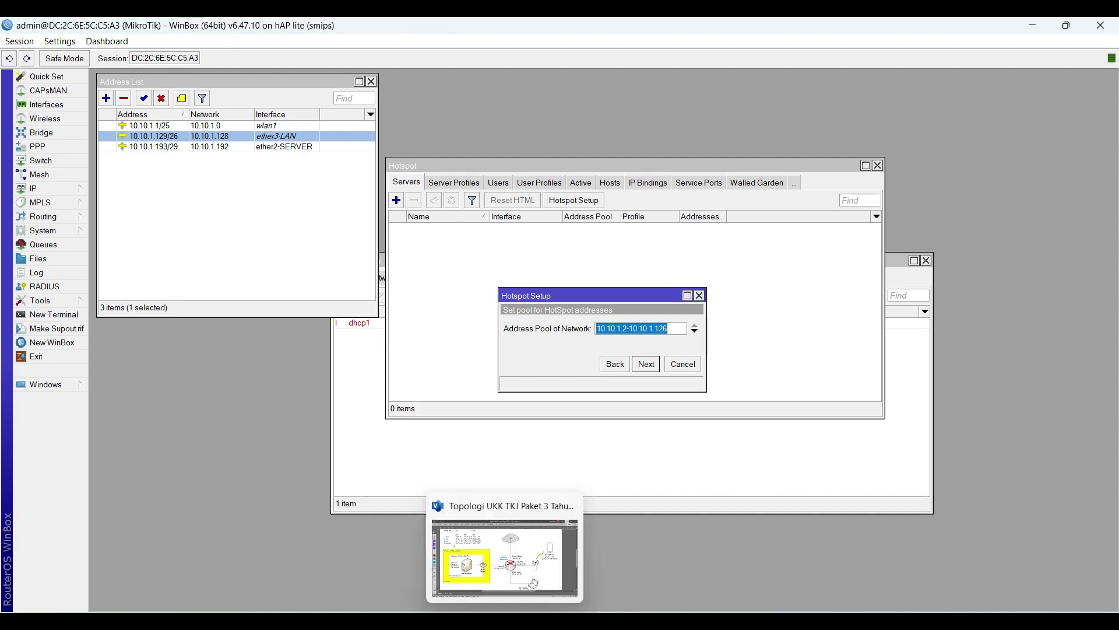
left_click(505, 621)
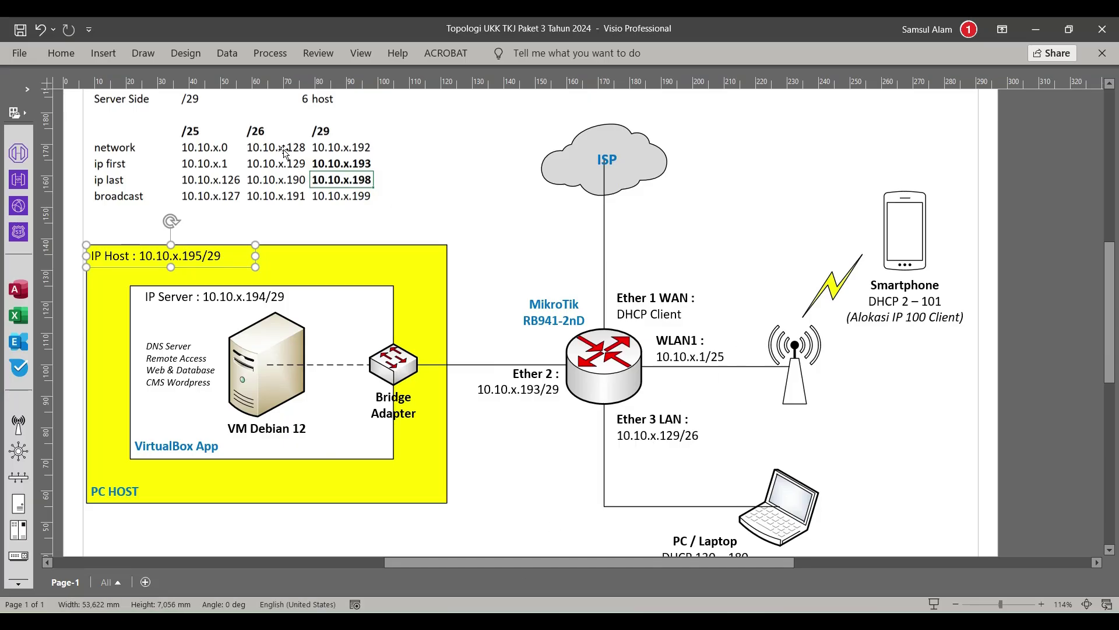
scroll(228, 179, "up", 1)
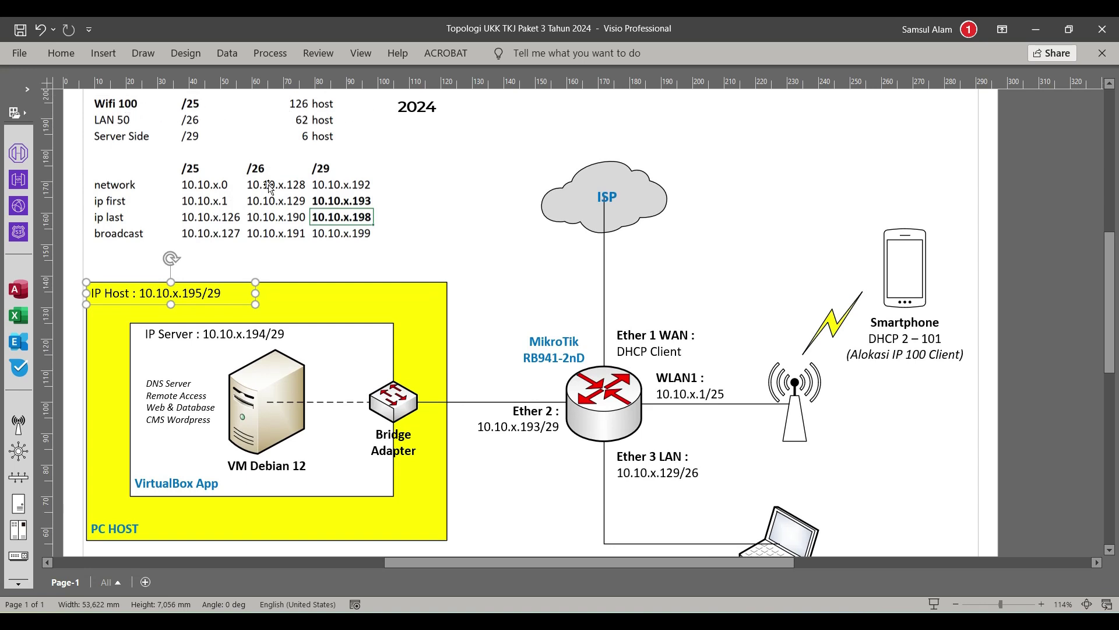
scroll(282, 207, "down", 2)
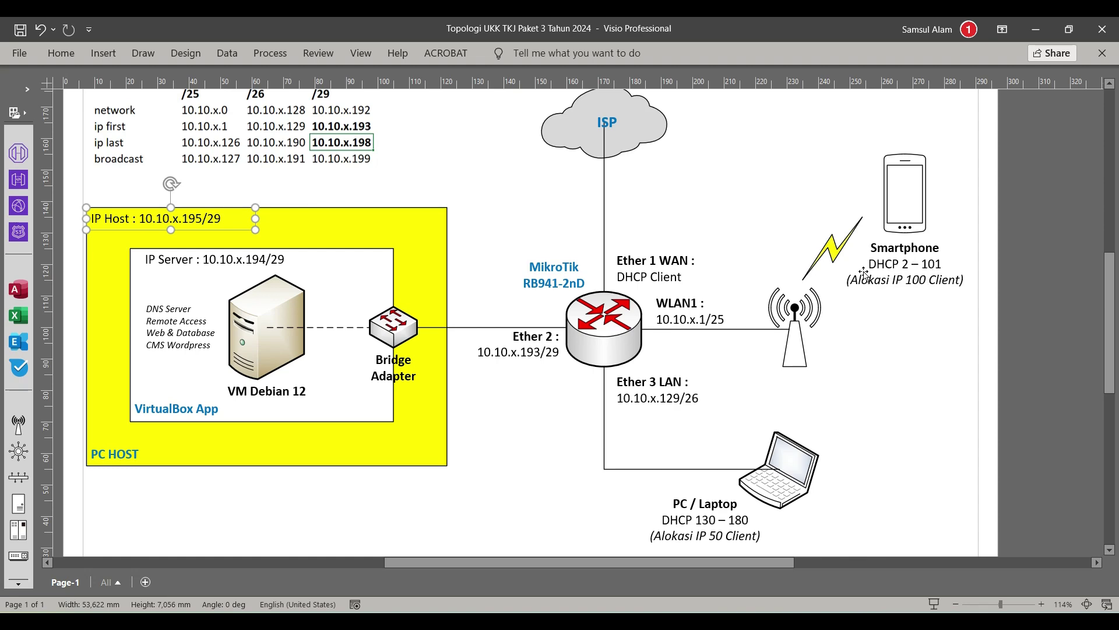
Step: Change the hotspot address pool end so it reads 10.10.1.2-10.10.1.101
left_click(1035, 23)
left_click(676, 330)
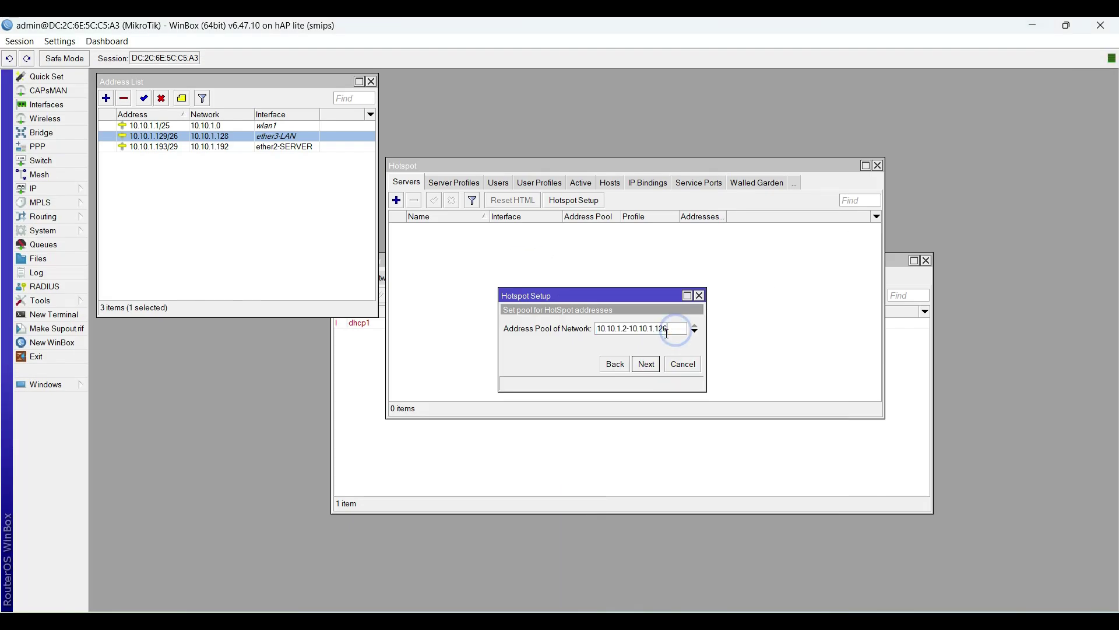
key("BackSpace")
key("BackSpace")
type("01")
left_click(647, 365)
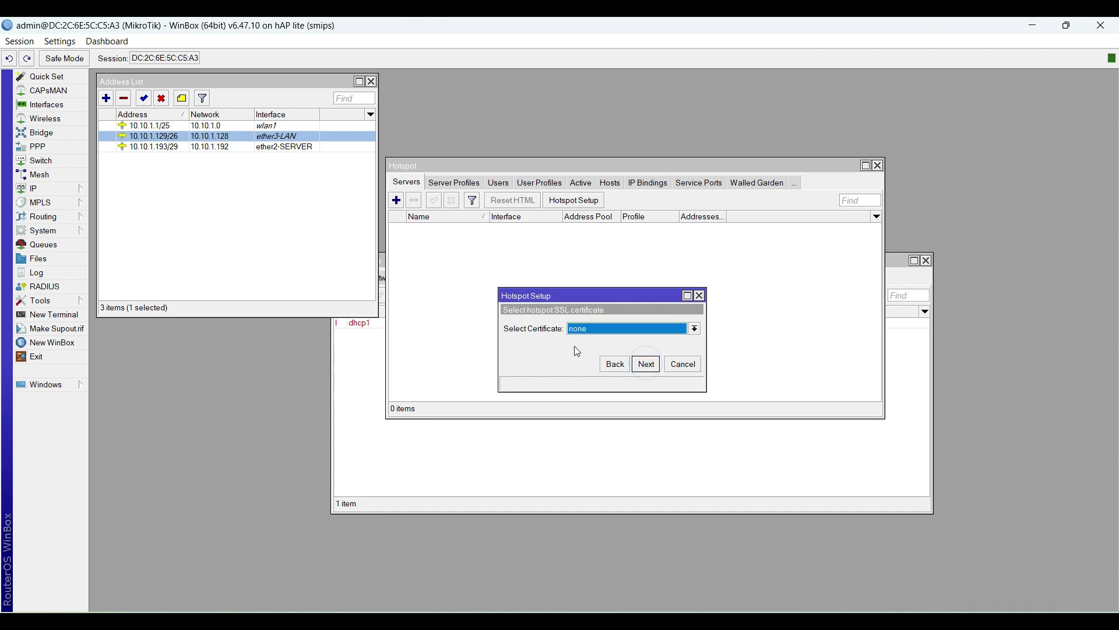
Step: Skip the SSL certificate and SMTP server, and edit the DNS server value
left_click(642, 361)
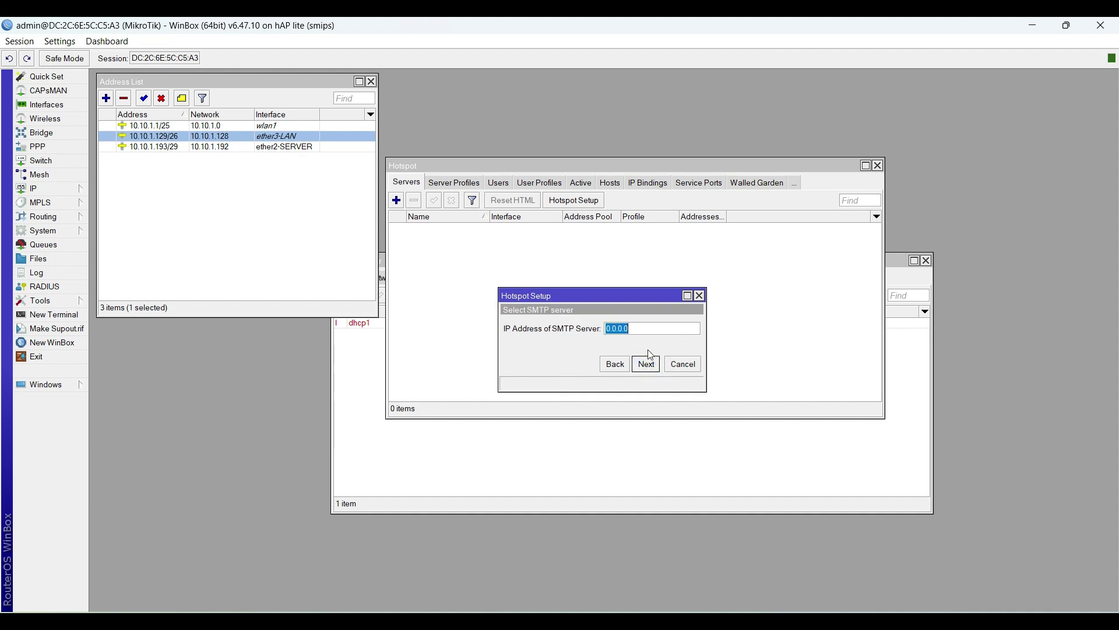
left_click(647, 366)
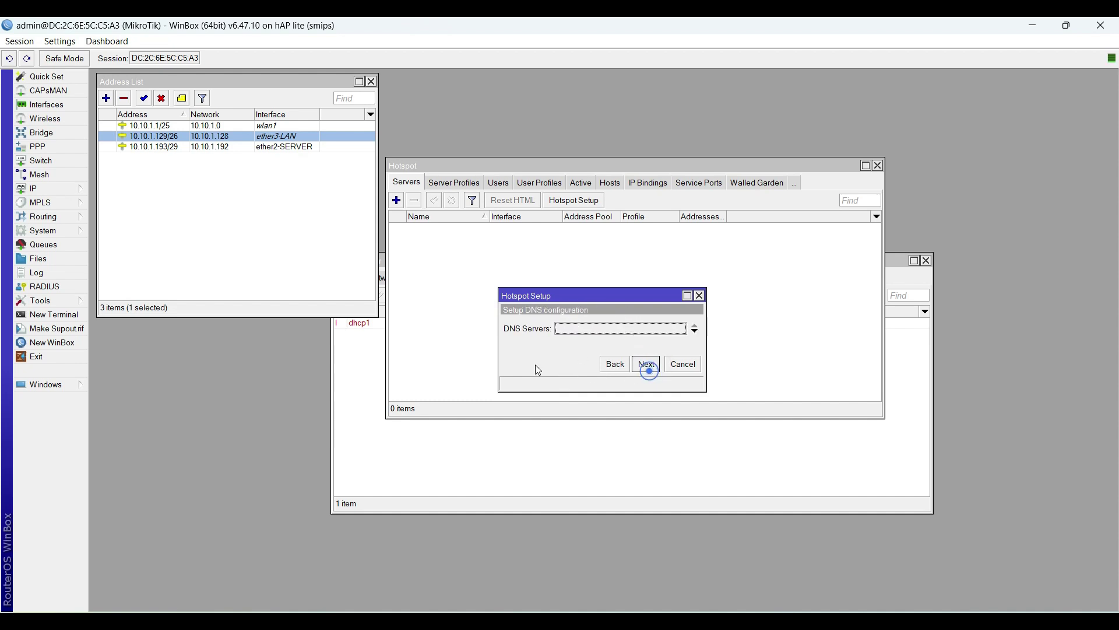
left_click(574, 328)
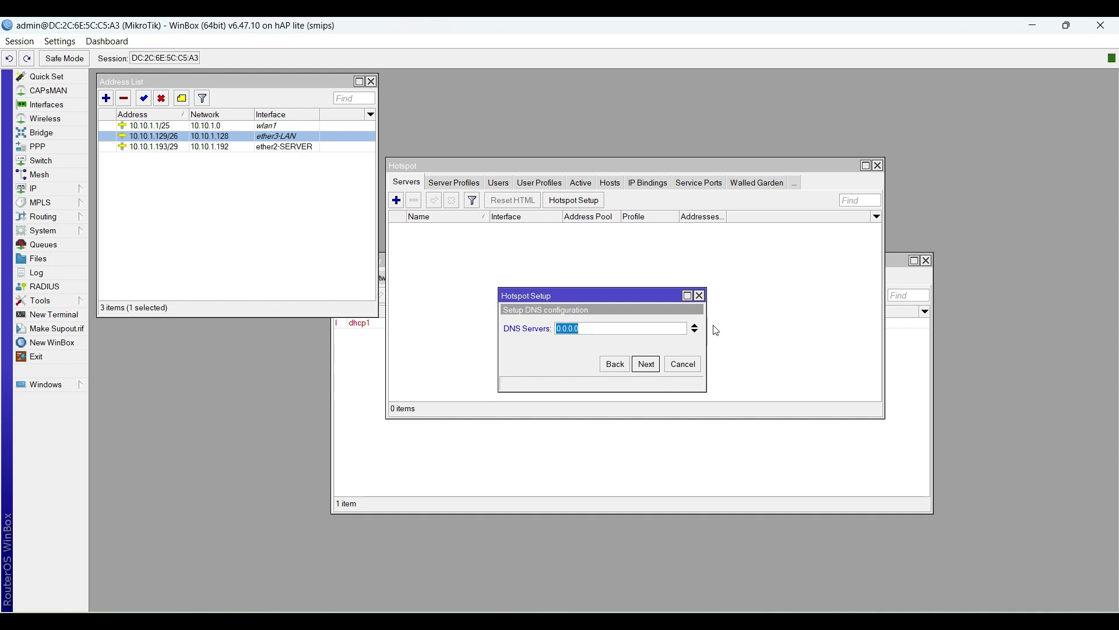
type("192")
key("BackSpace")
key("BackSpace")
left_click(647, 364)
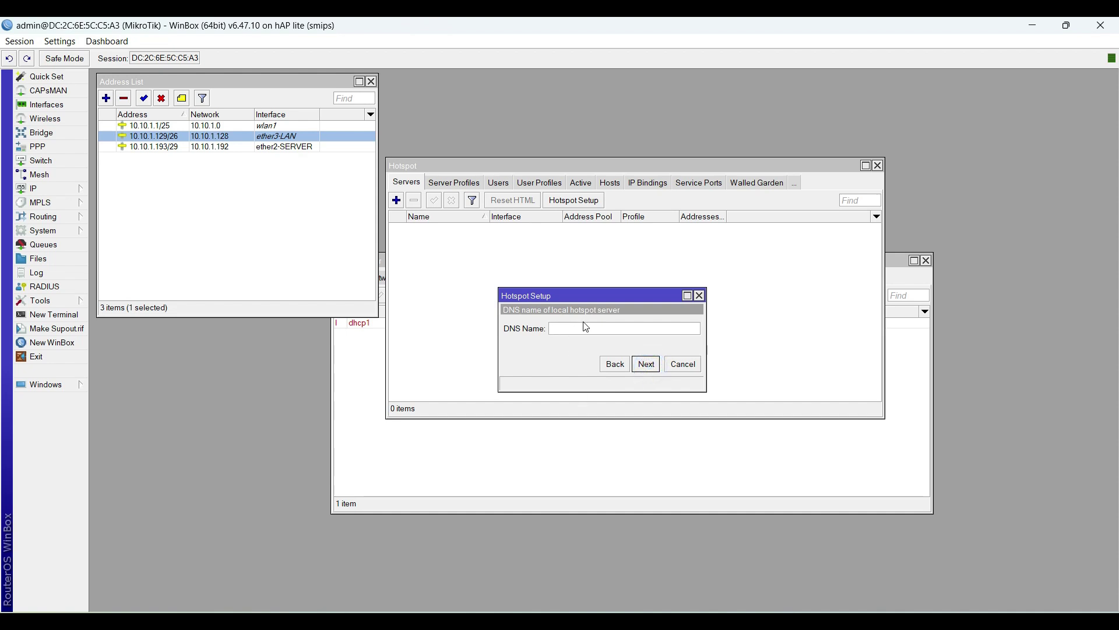
Step: Set the hotspot DNS name to tkjsteksa.hotspot and create a local hotspot user with password
type("tkjsteksa.hotspot")
left_click(645, 363)
left_click(630, 347)
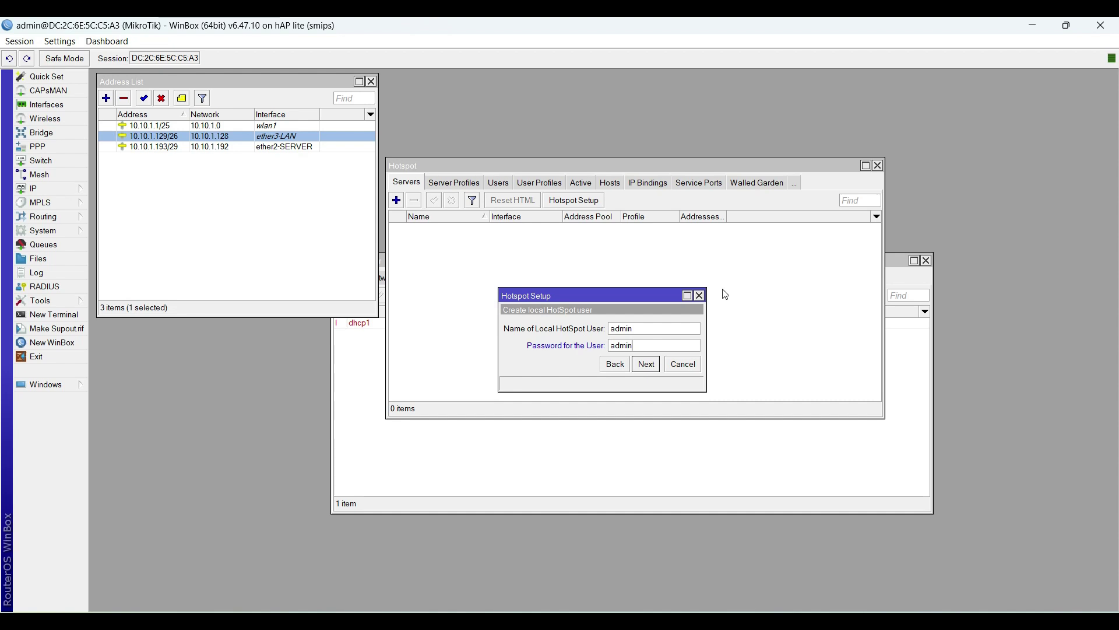
left_click(645, 364)
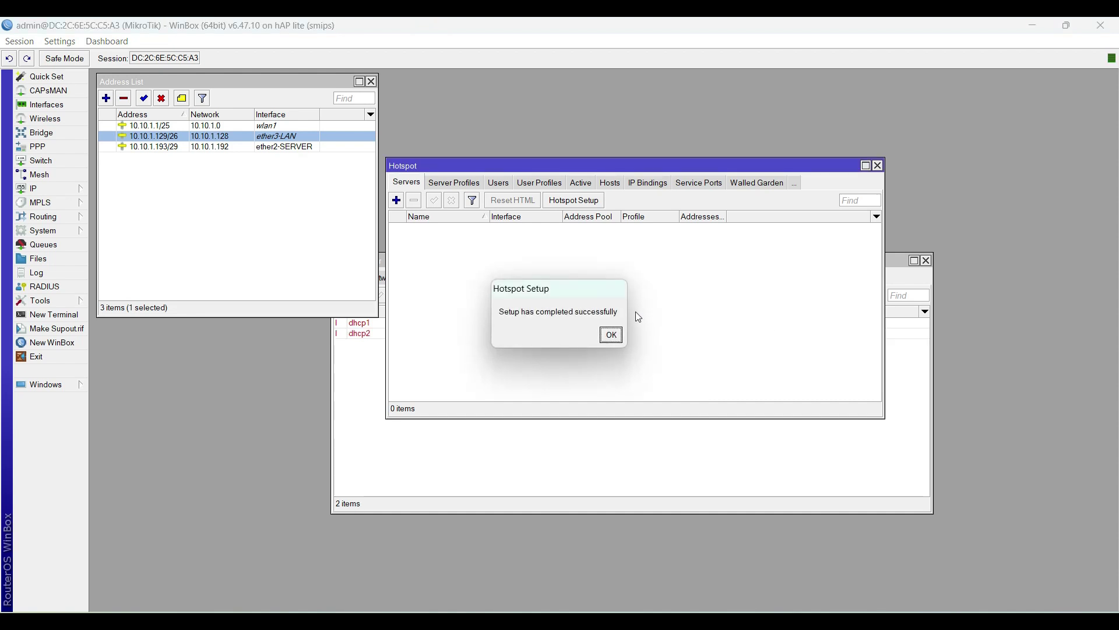
Step: Dismiss the setup message and open the wlan1 interface from the Wireless table
left_click(607, 335)
left_click_drag(580, 168, 684, 159)
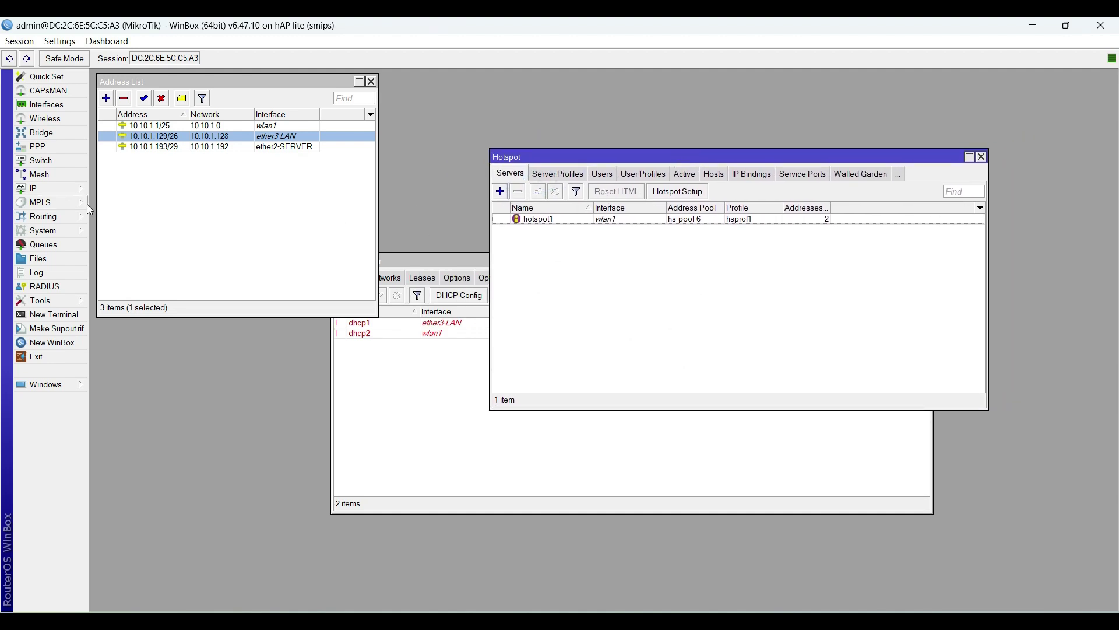
left_click(72, 118)
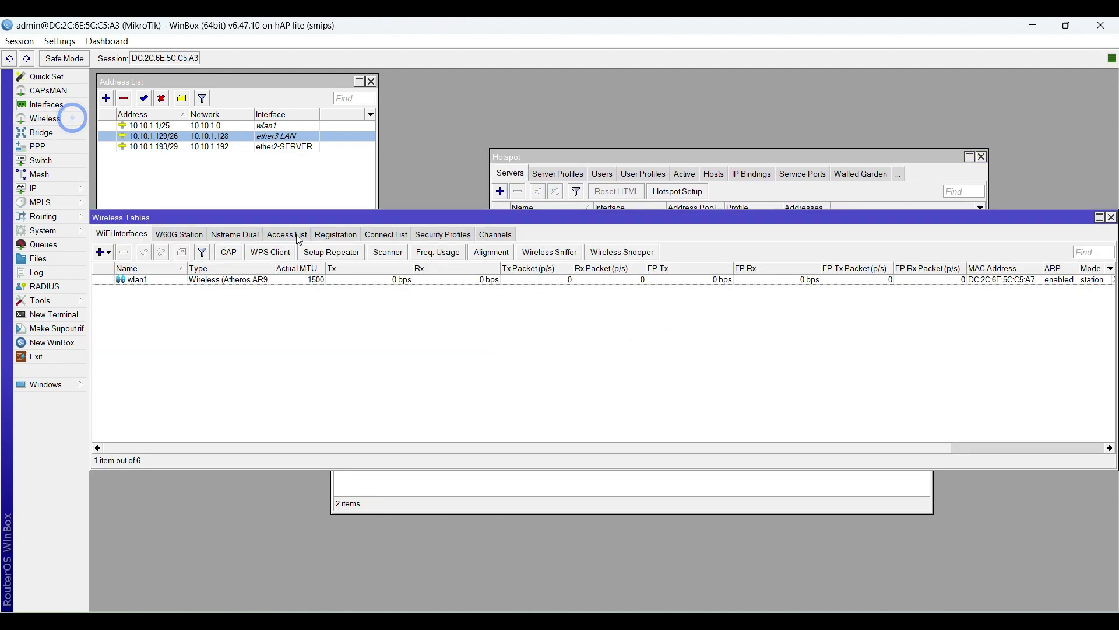
left_click_drag(289, 218, 338, 218)
double_click(318, 280)
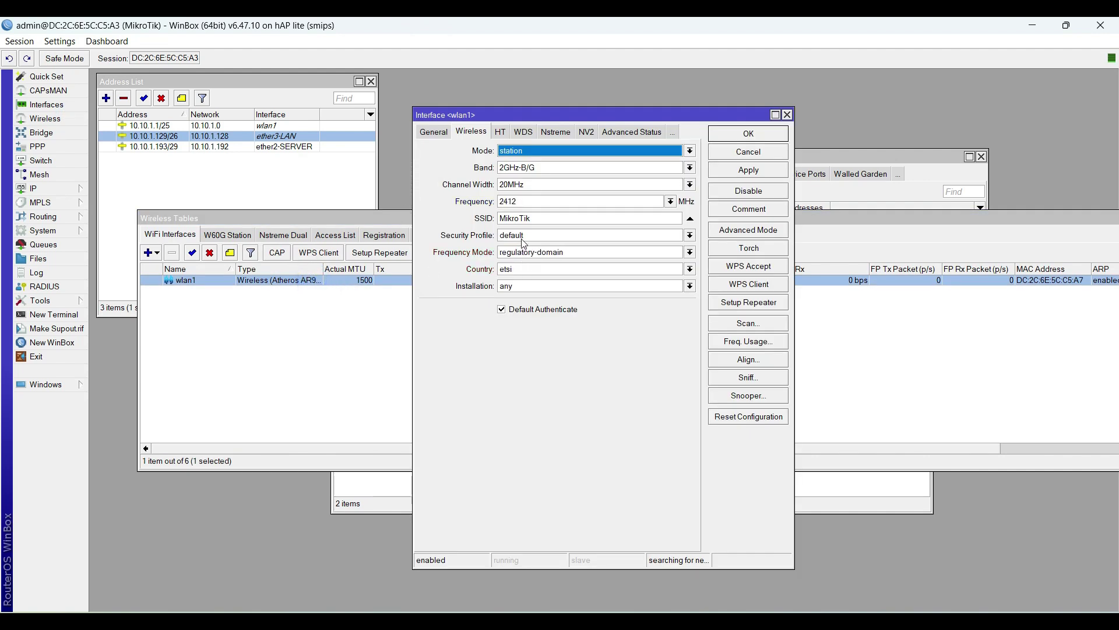
Step: Set wlan1 to ap bridge mode, band 2GHz-B/G/N, SSID tkjsteksa@UKK, and apply
left_click(518, 151)
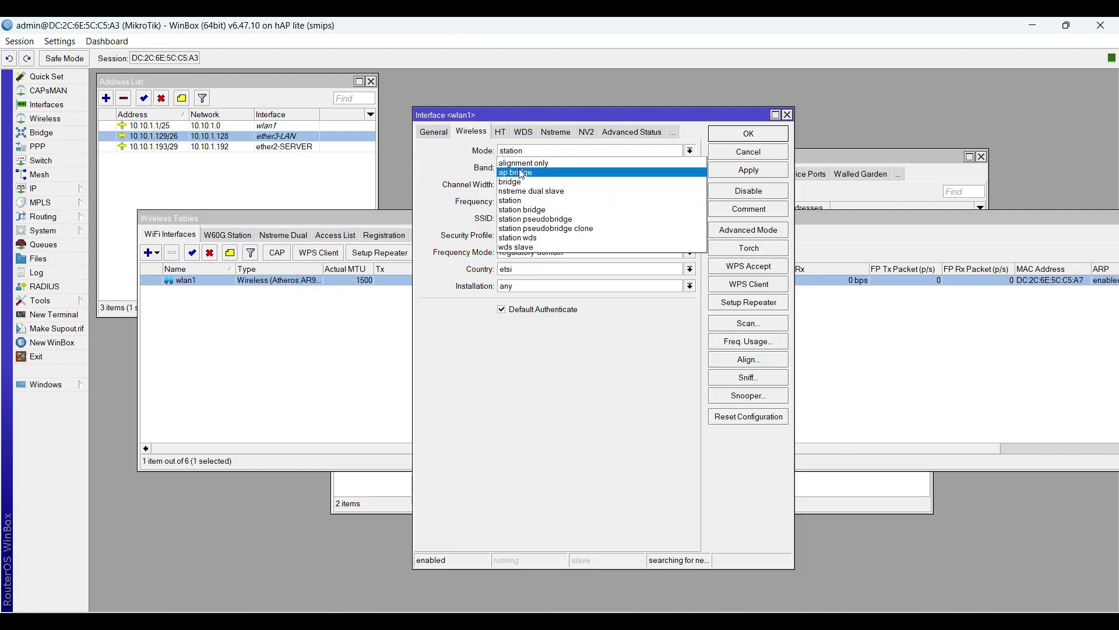
left_click(519, 172)
left_click(595, 169)
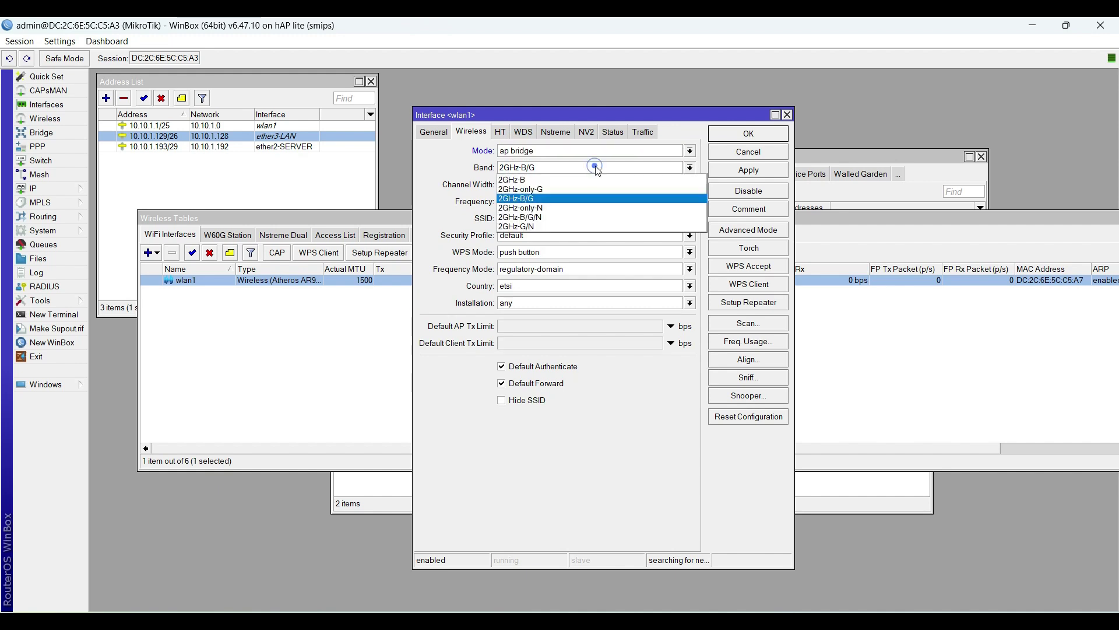
left_click(590, 217)
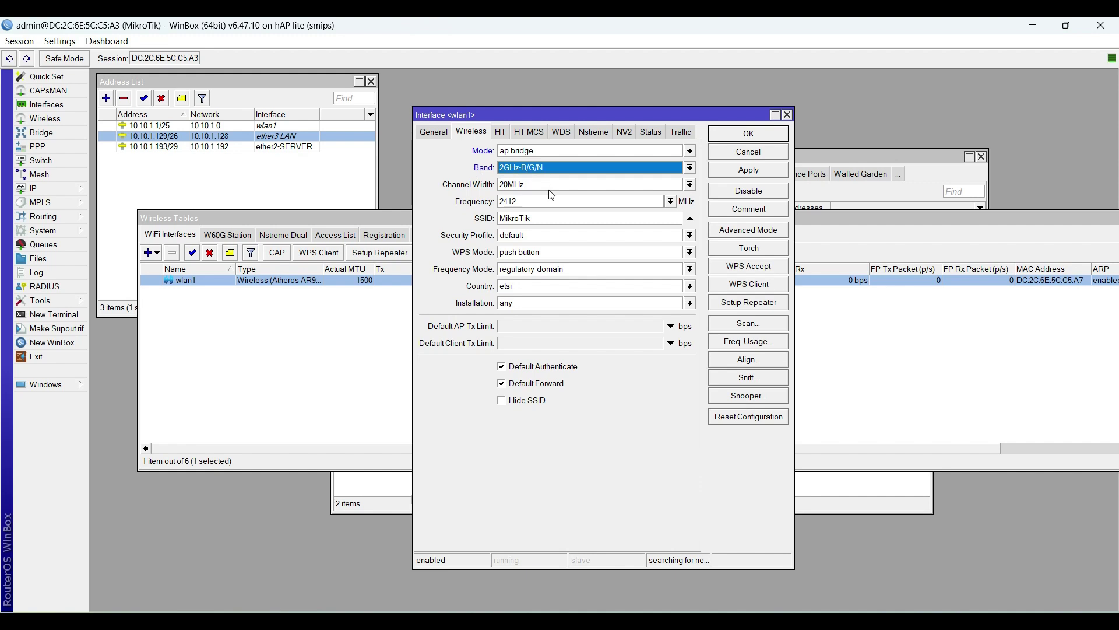
left_click_drag(551, 213, 390, 222)
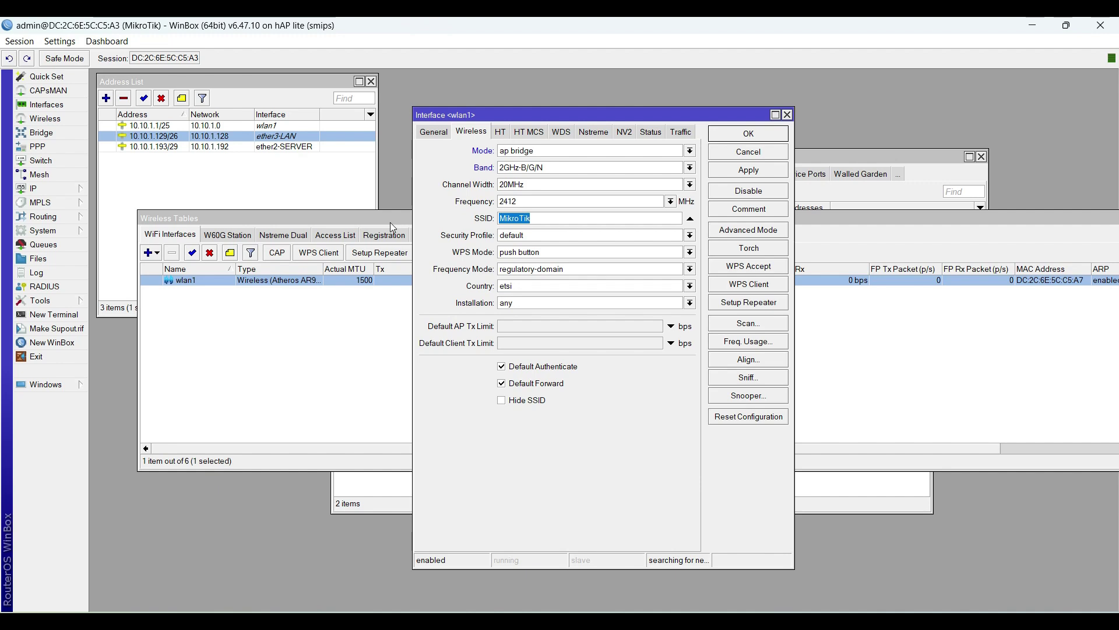
type("tkjste")
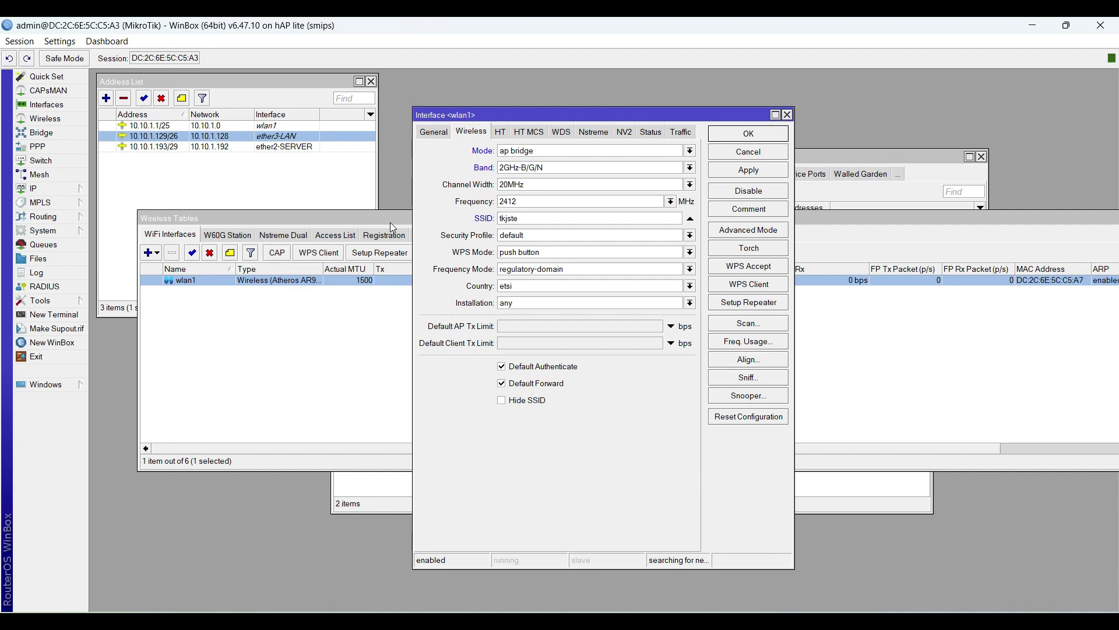
type("ksa@UKK")
left_click(736, 173)
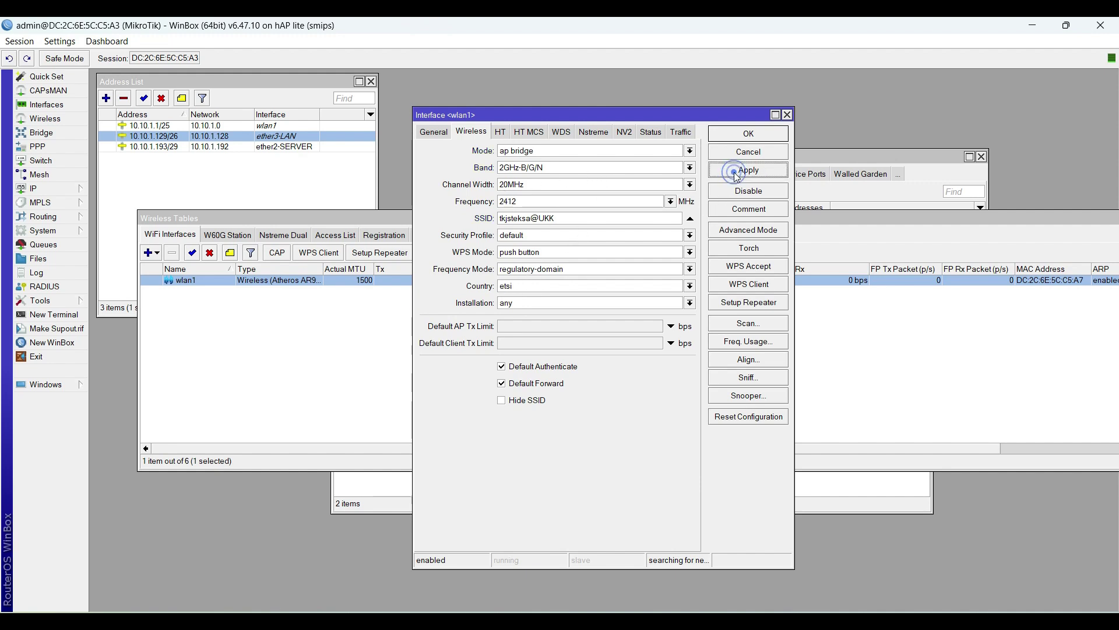
left_click(748, 135)
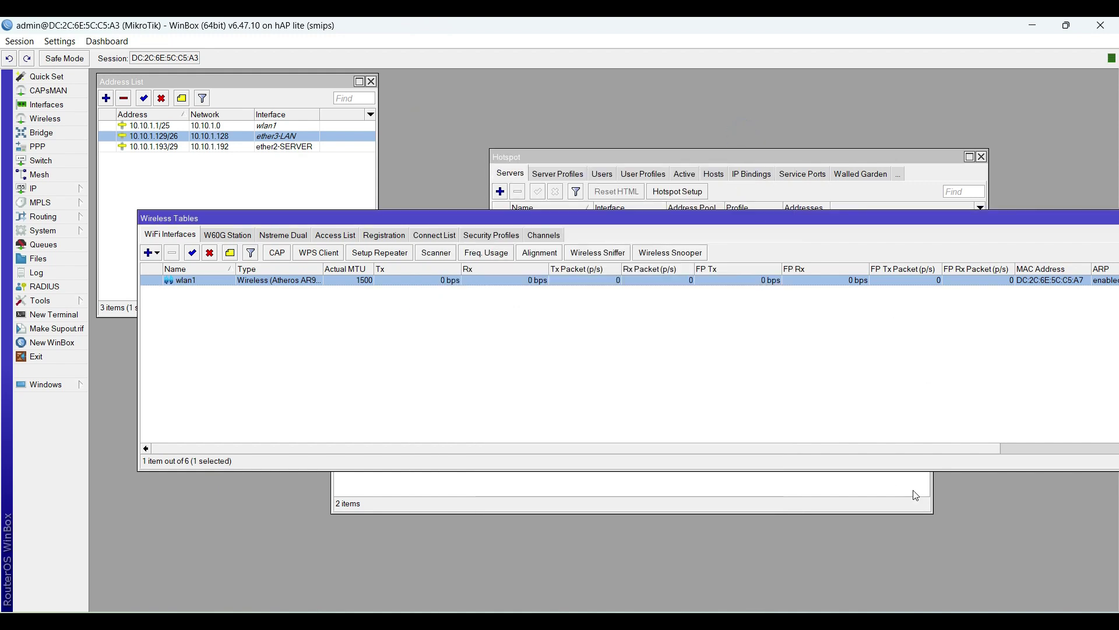
Step: Turn Windows Wi-Fi on, disconnect from KIA.NET and select the tkjsteksa@UKK network
left_click_drag(818, 215, 770, 199)
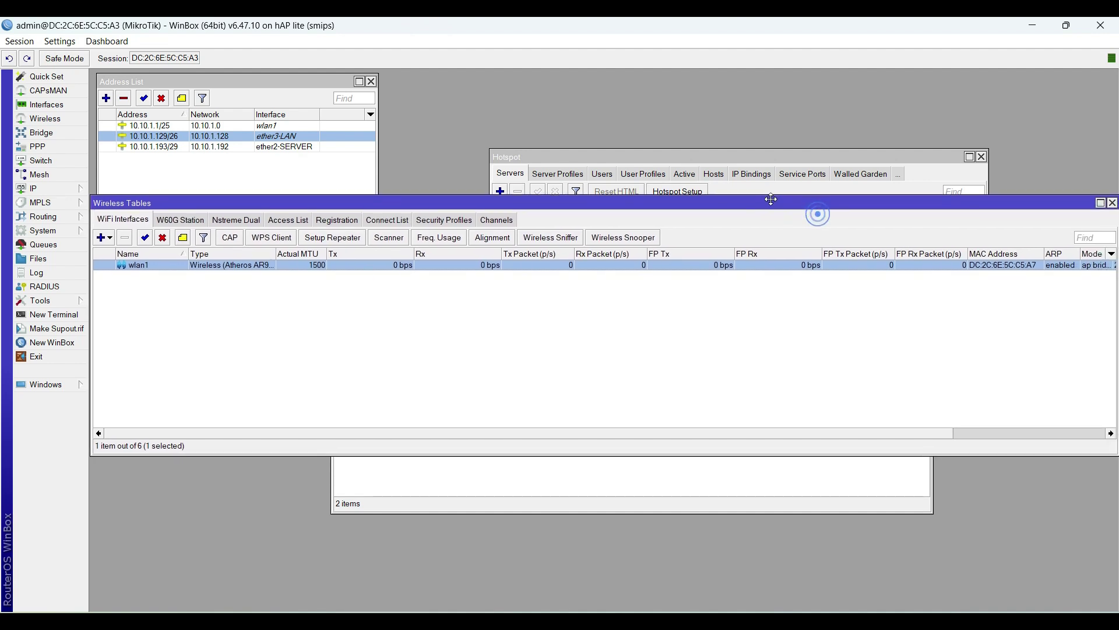
left_click(1043, 621)
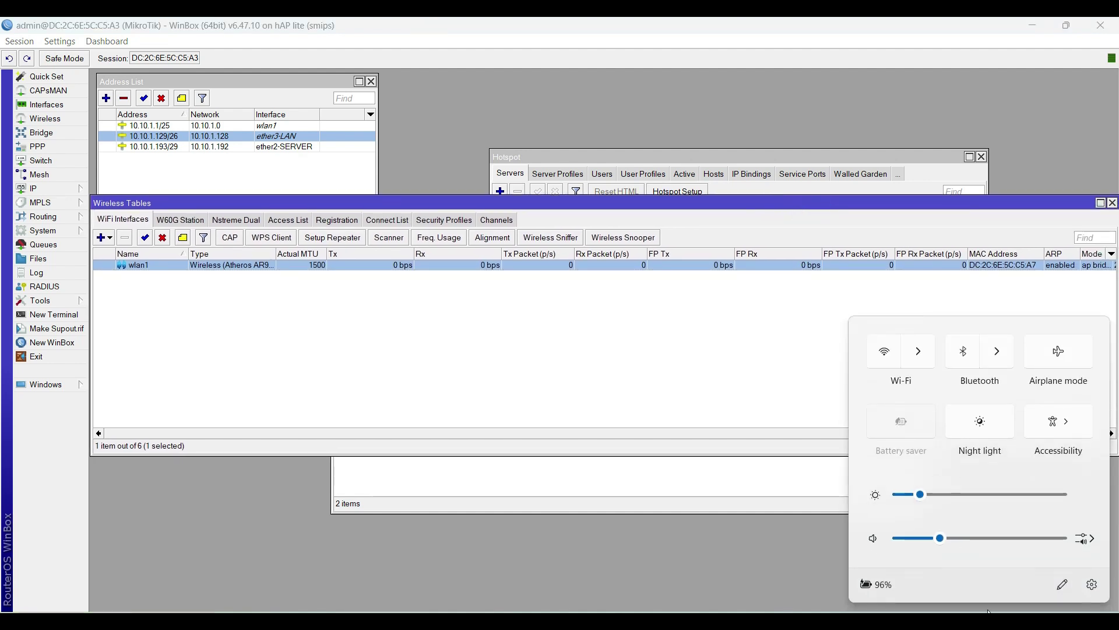
left_click(927, 359)
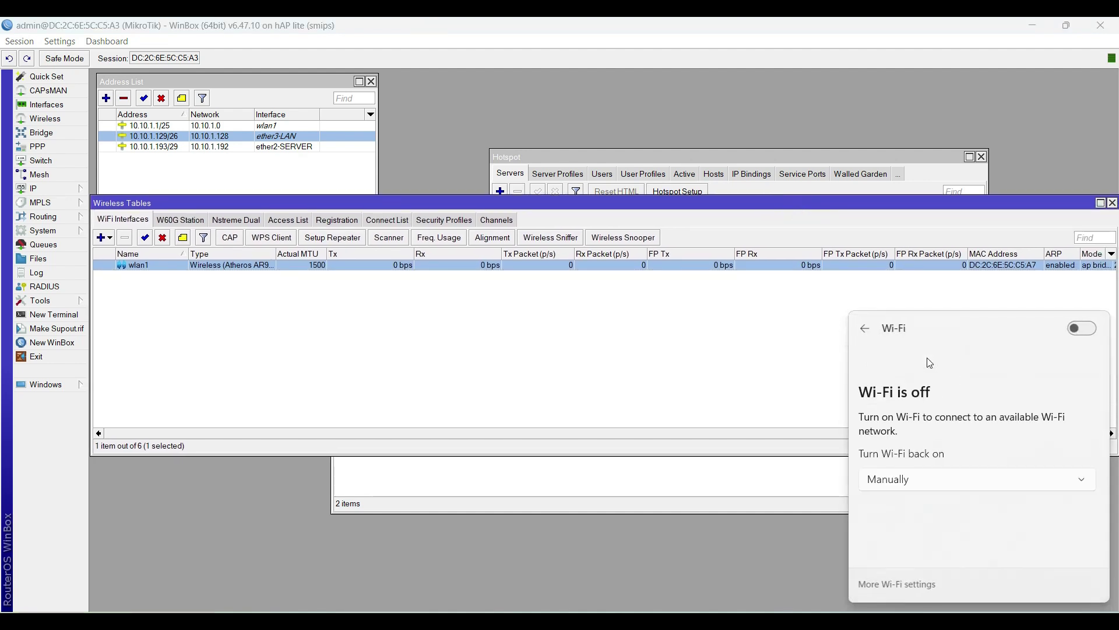
left_click(1083, 328)
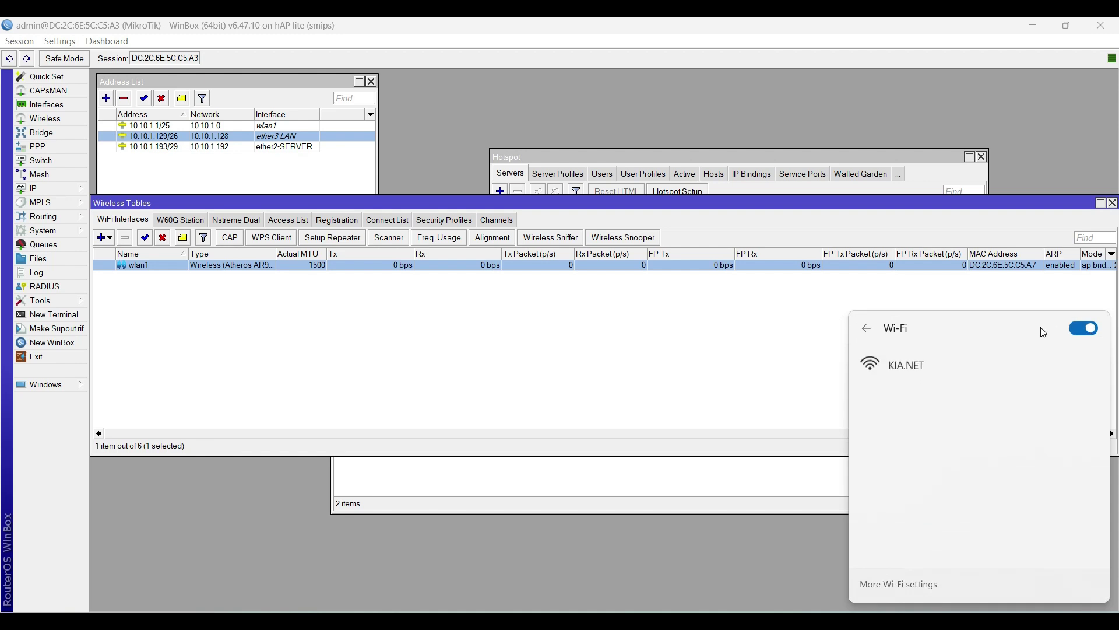
left_click(970, 364)
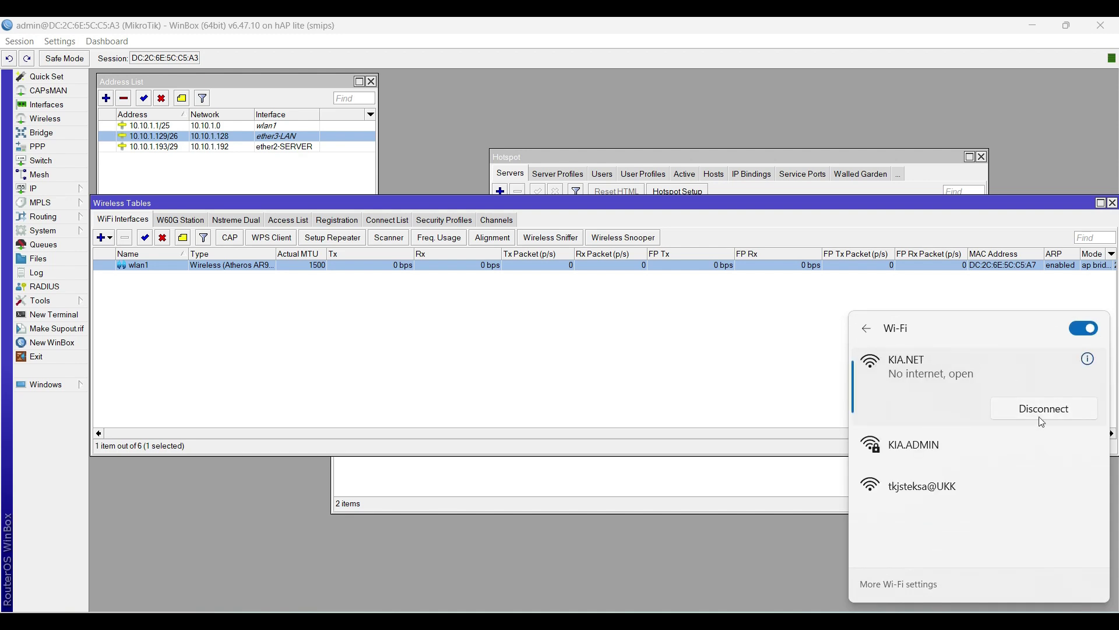
left_click(1045, 409)
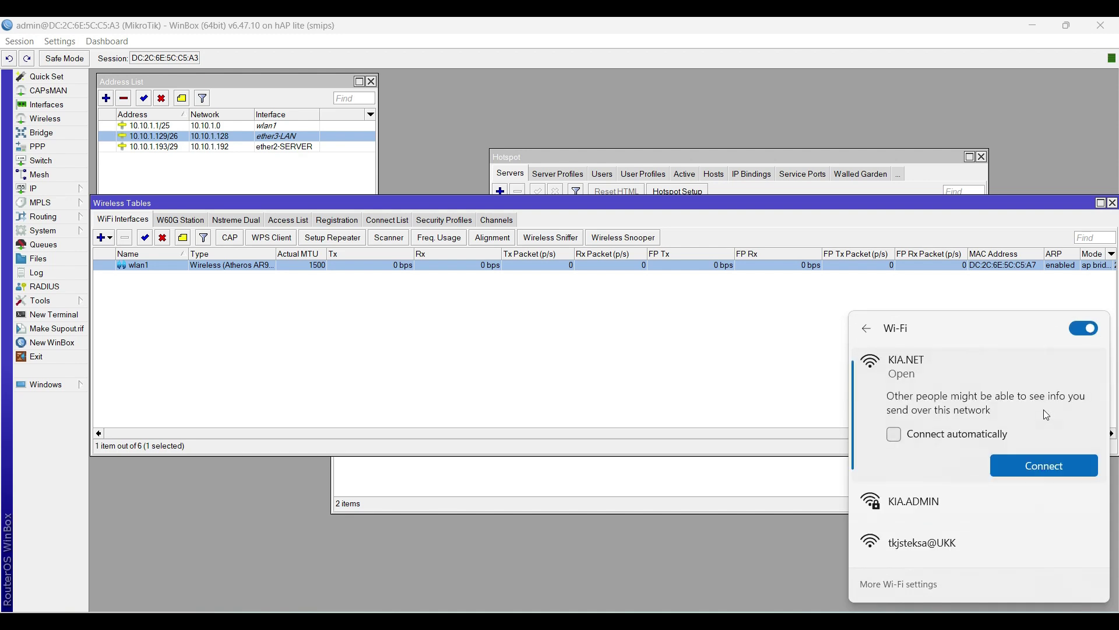
left_click(959, 531)
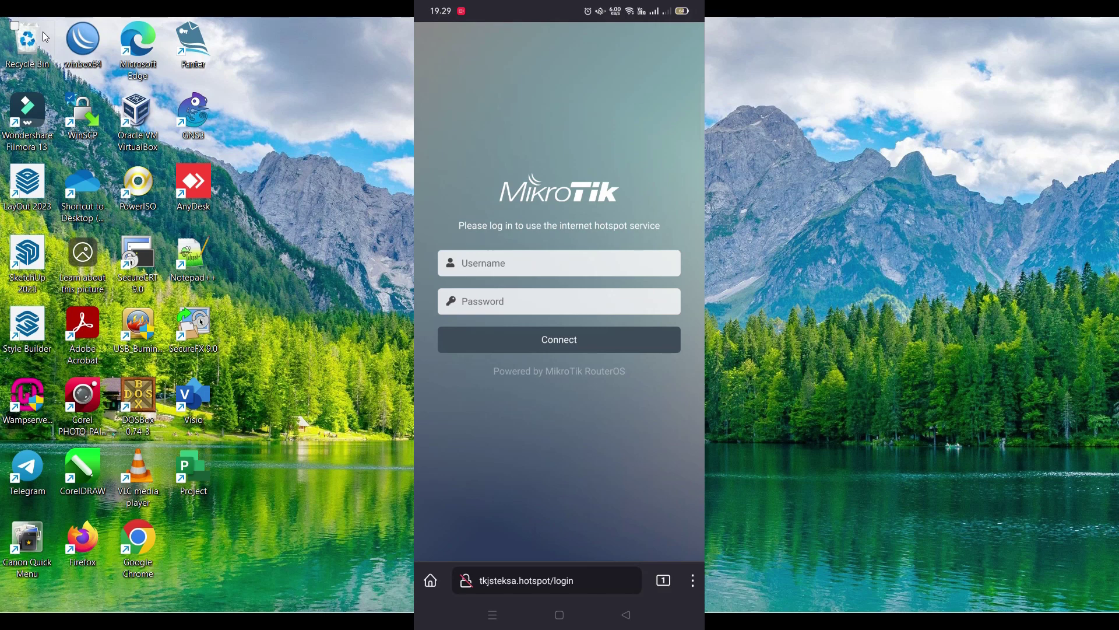
Step: Log in to the hotspot page with the username and password, dismissing the save-password prompt
left_click(559, 263)
type("admin")
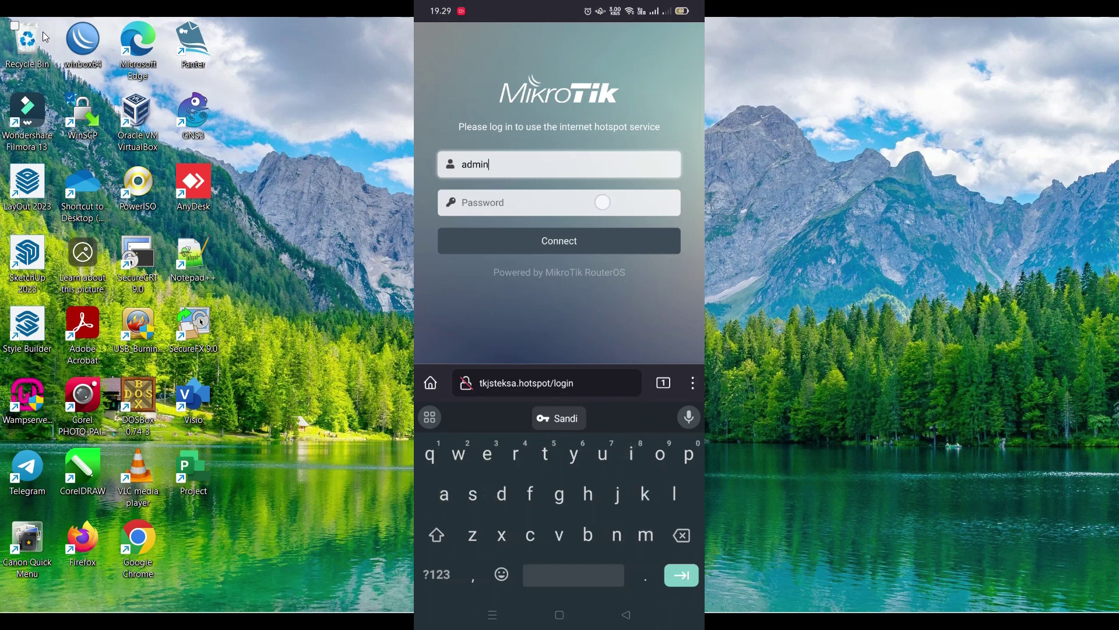
key("Tab")
type("admi")
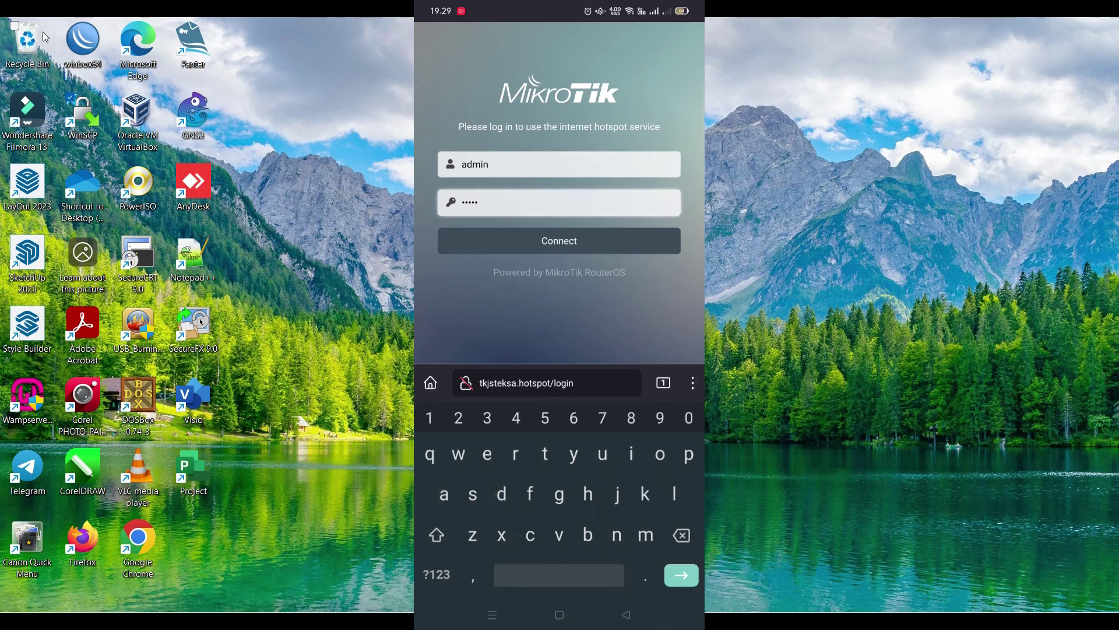
type("n")
key("Return")
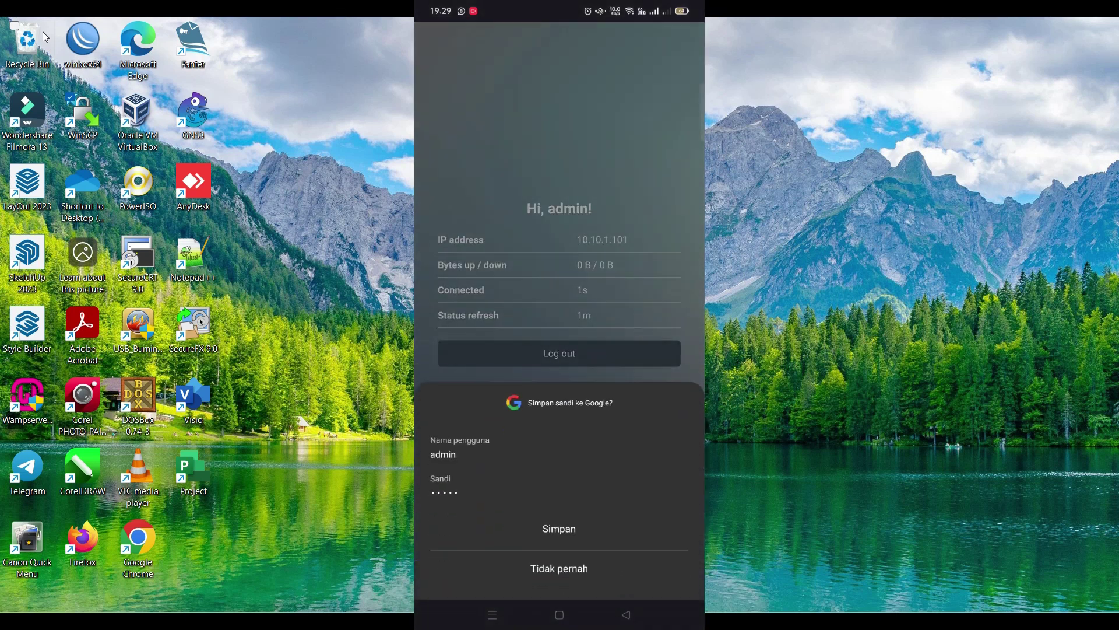
key("Escape")
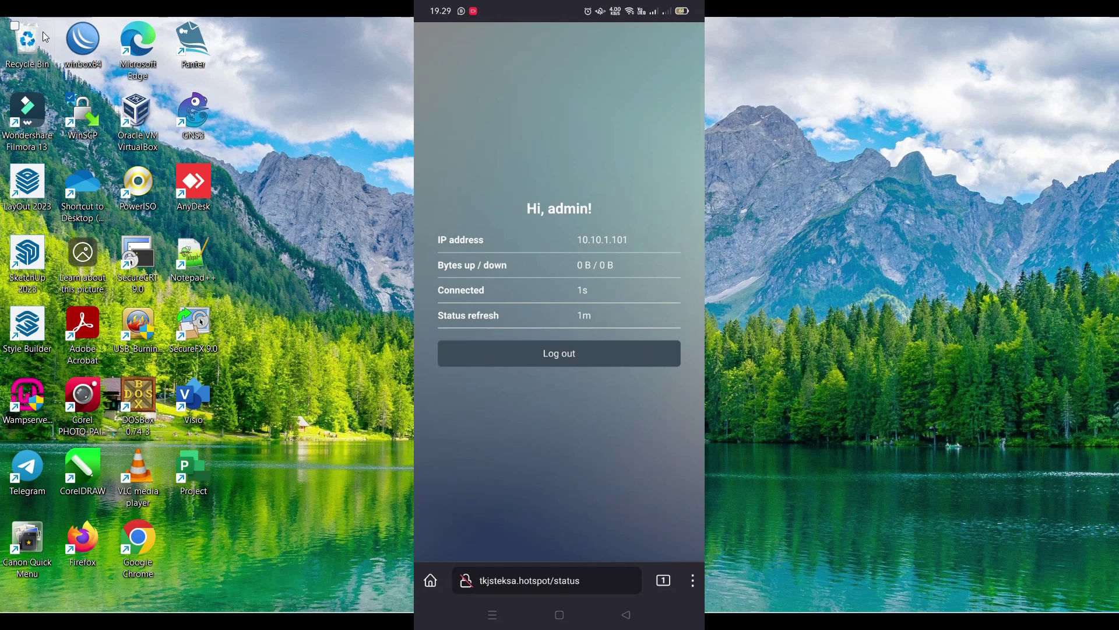
key("Menu")
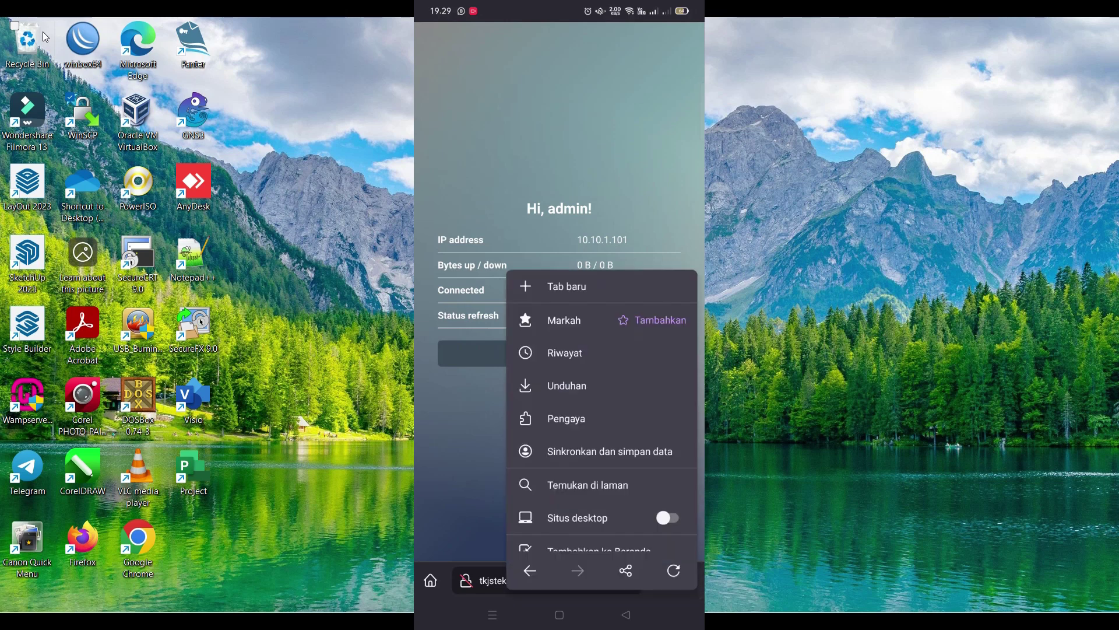
Step: Load tkjsteksa.net in a new tab and scroll through its homepage
key("Down")
key("Return")
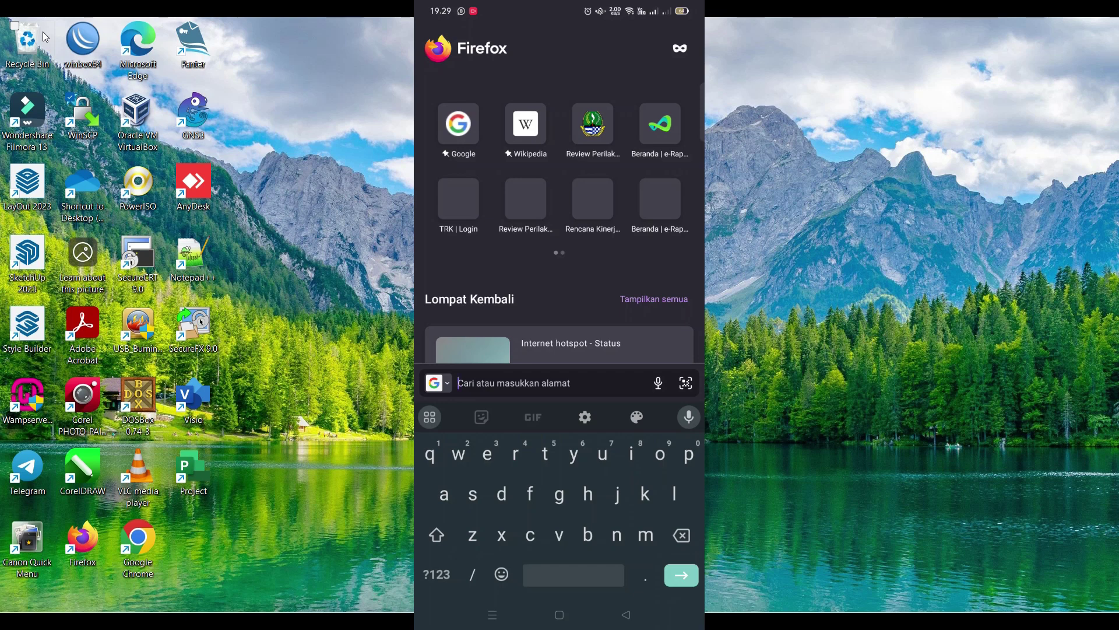
type("tkj")
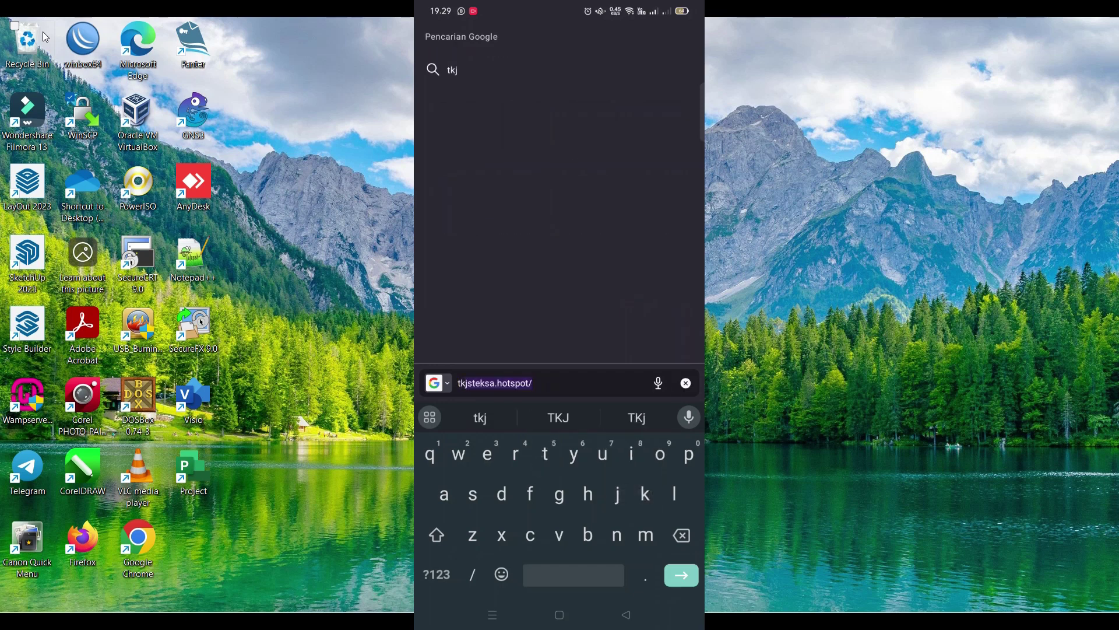
type("steksa")
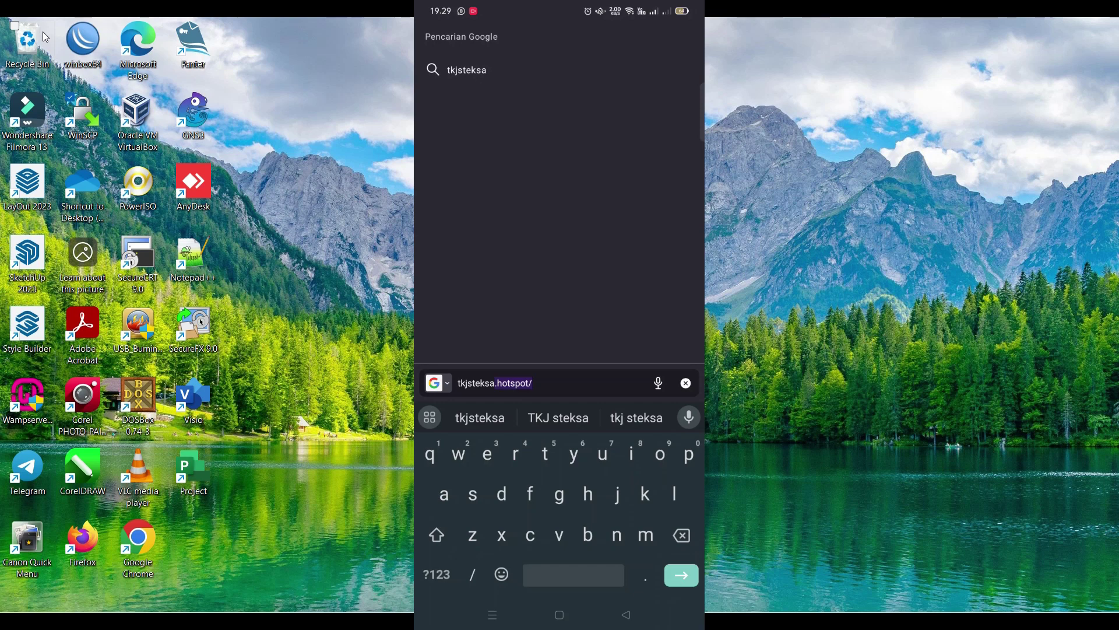
type(".net")
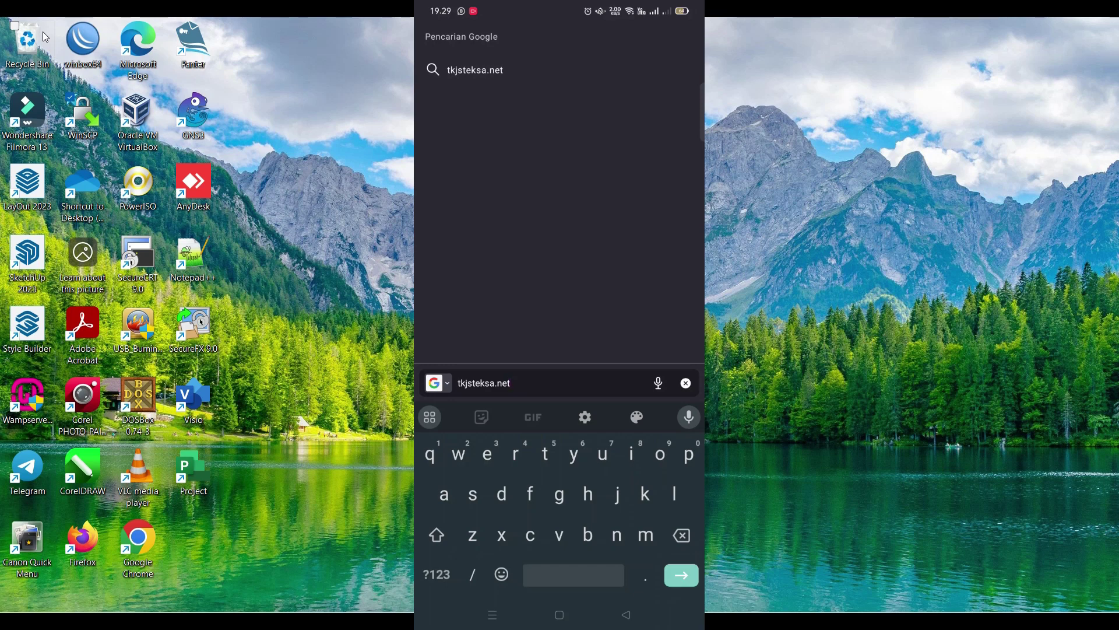
key("Return")
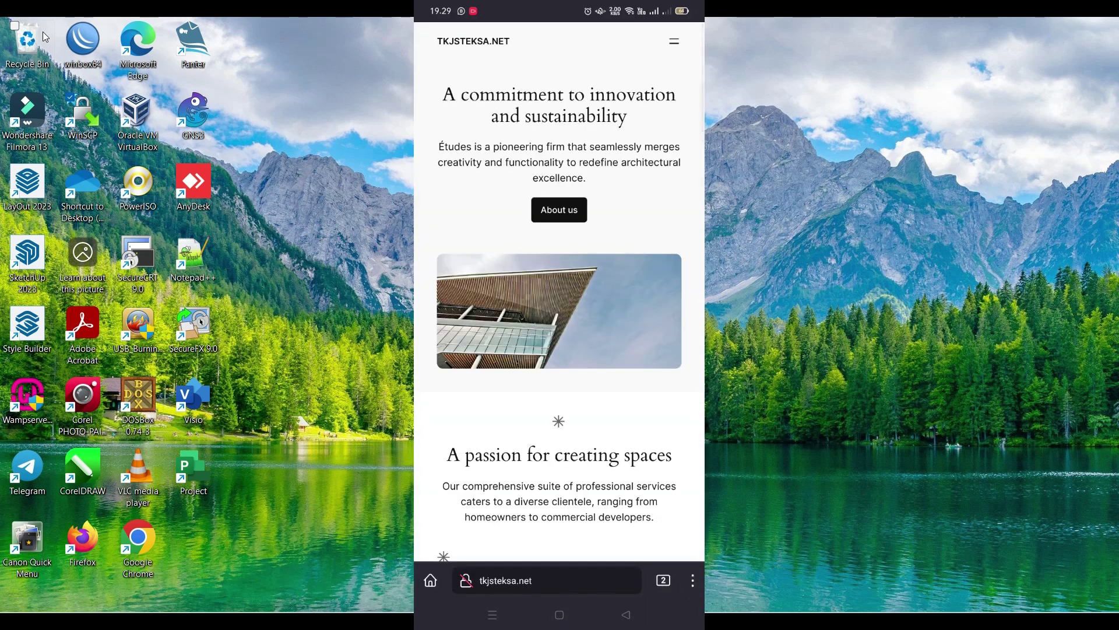
scroll(559, 309, "down", 10)
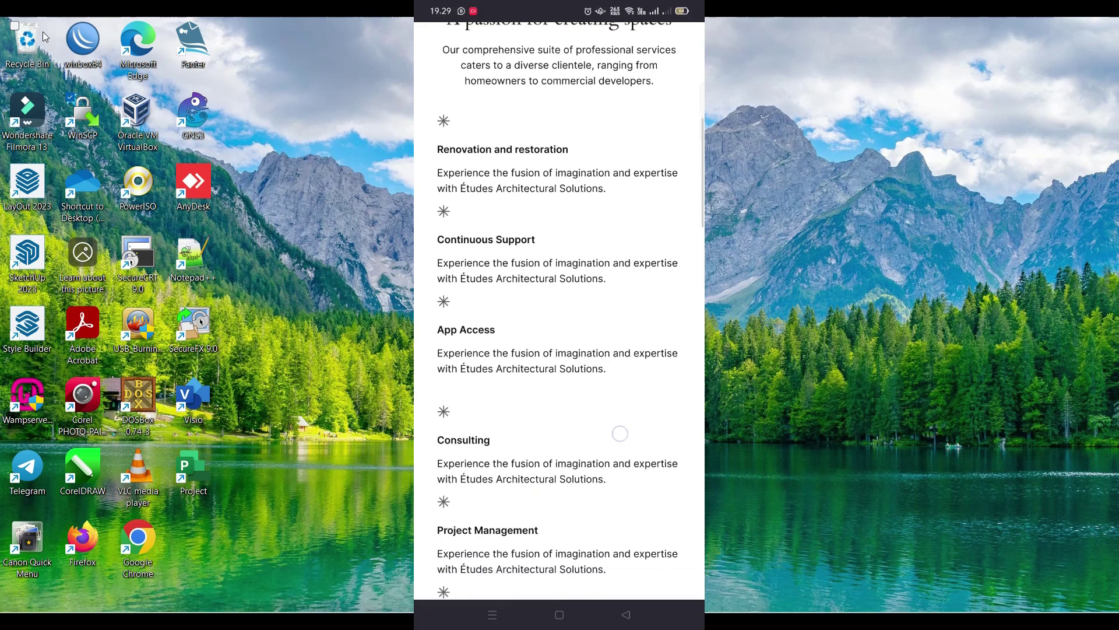
scroll(559, 309, "down", 10)
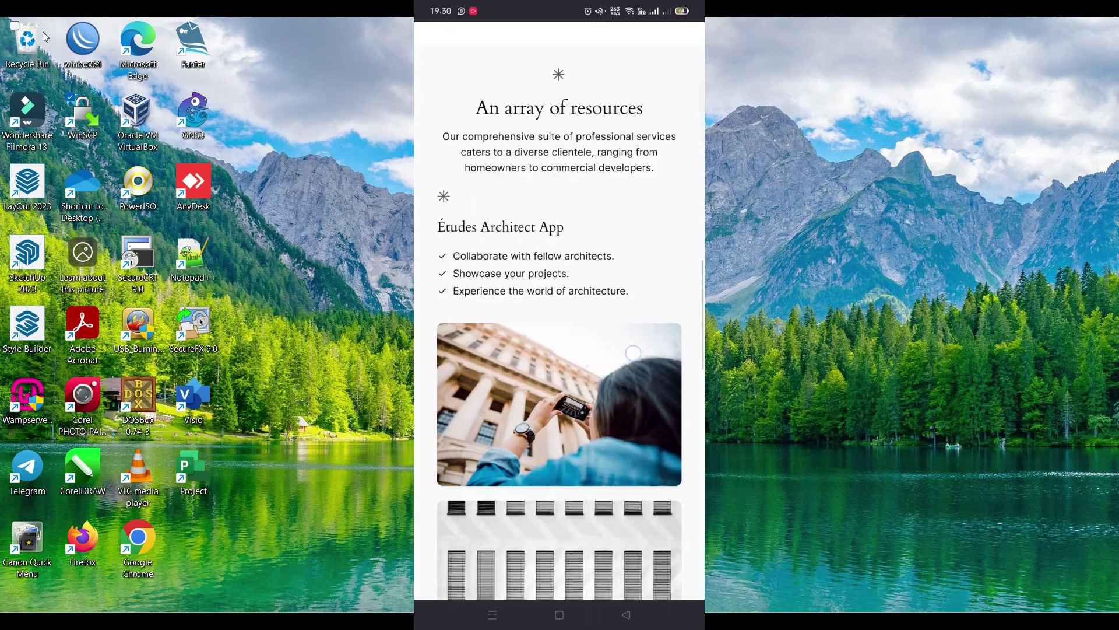
scroll(559, 309, "up", 10)
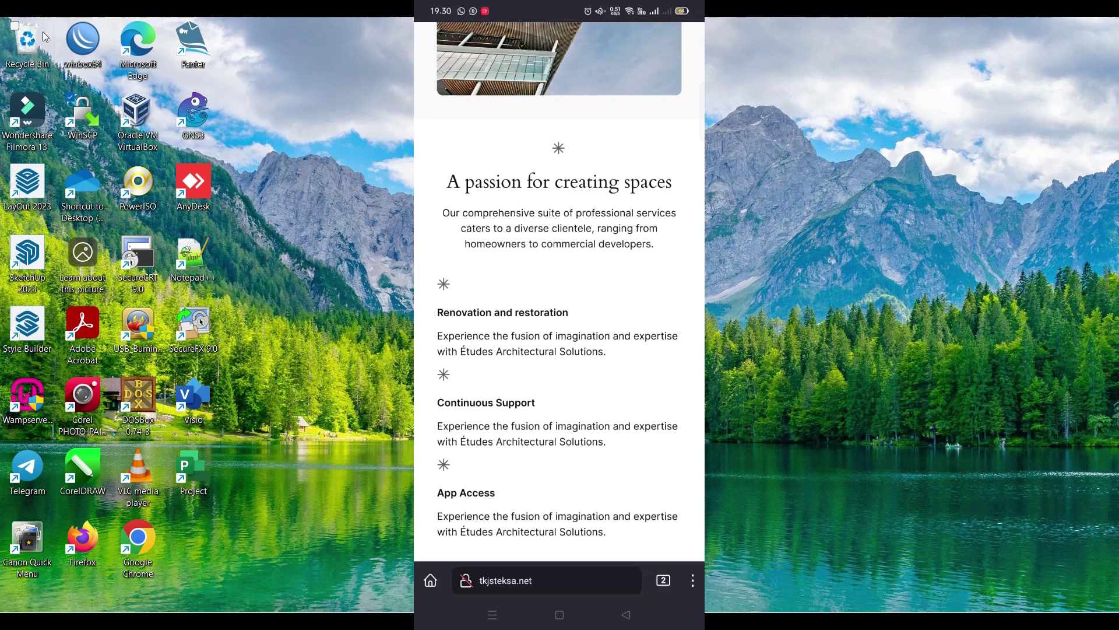
scroll(559, 291, "up", 5)
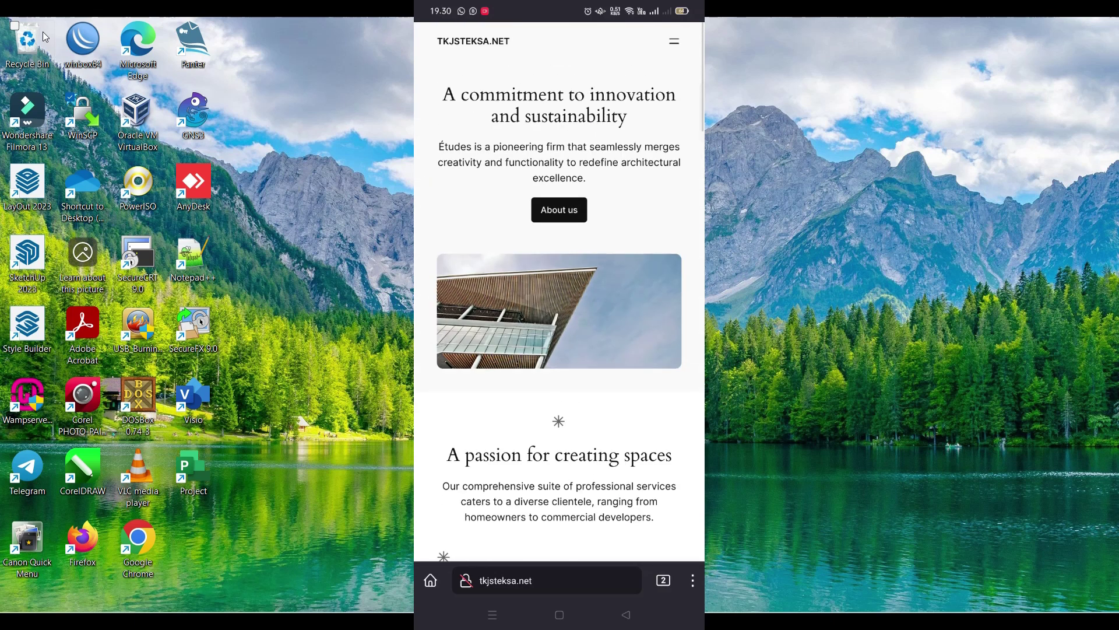
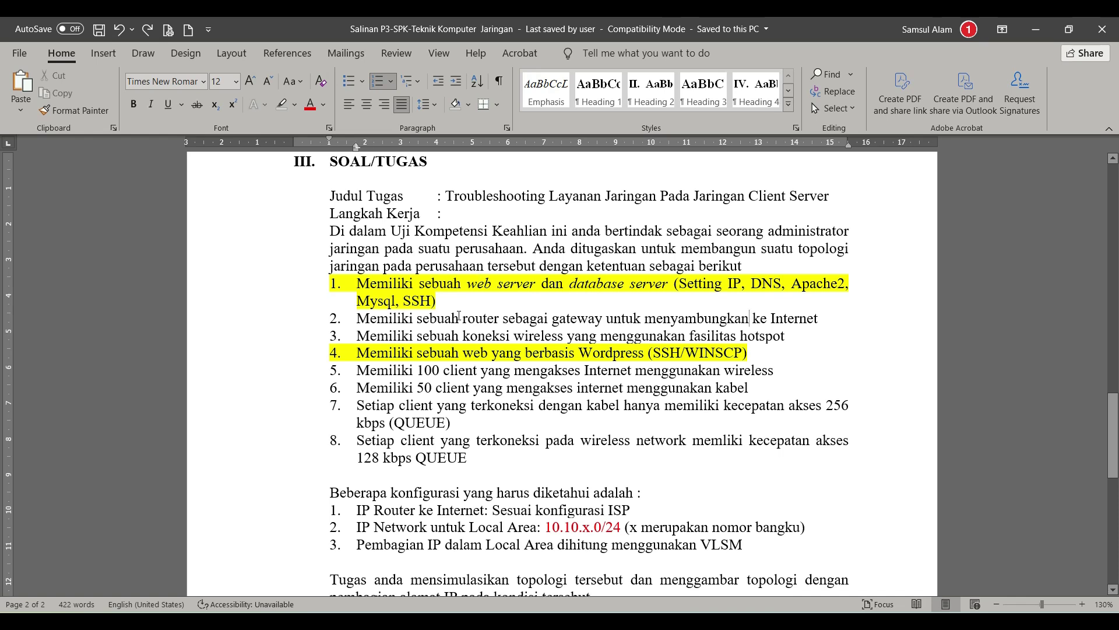
Step: Highlight task item 3 in yellow
left_click(456, 300)
left_click(358, 336)
left_click(790, 336, "shift")
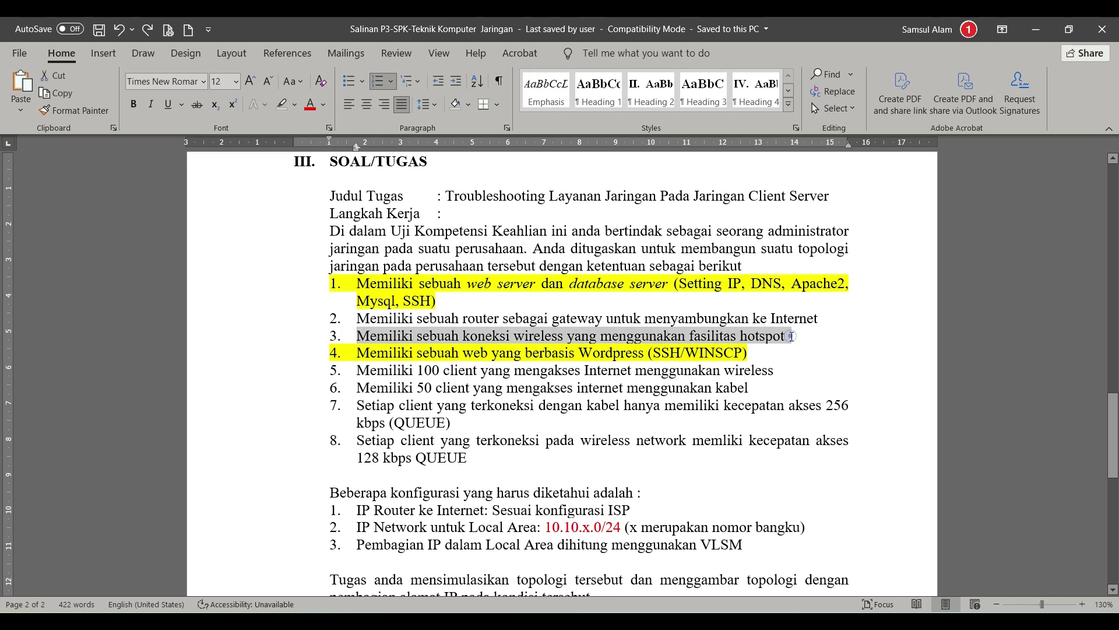
left_click(294, 104)
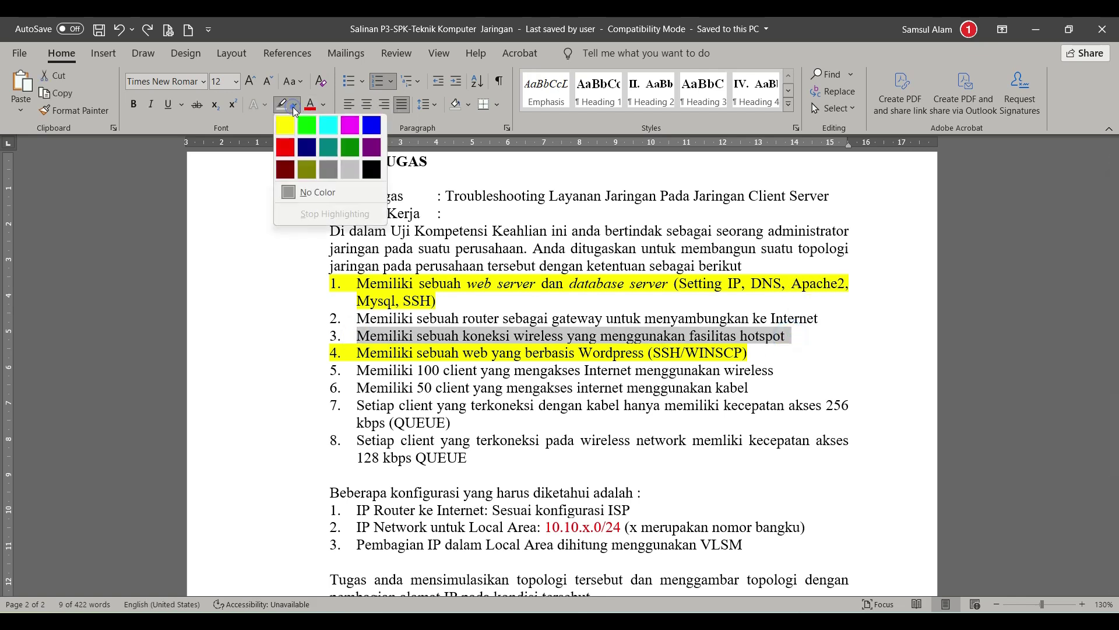
left_click(287, 124)
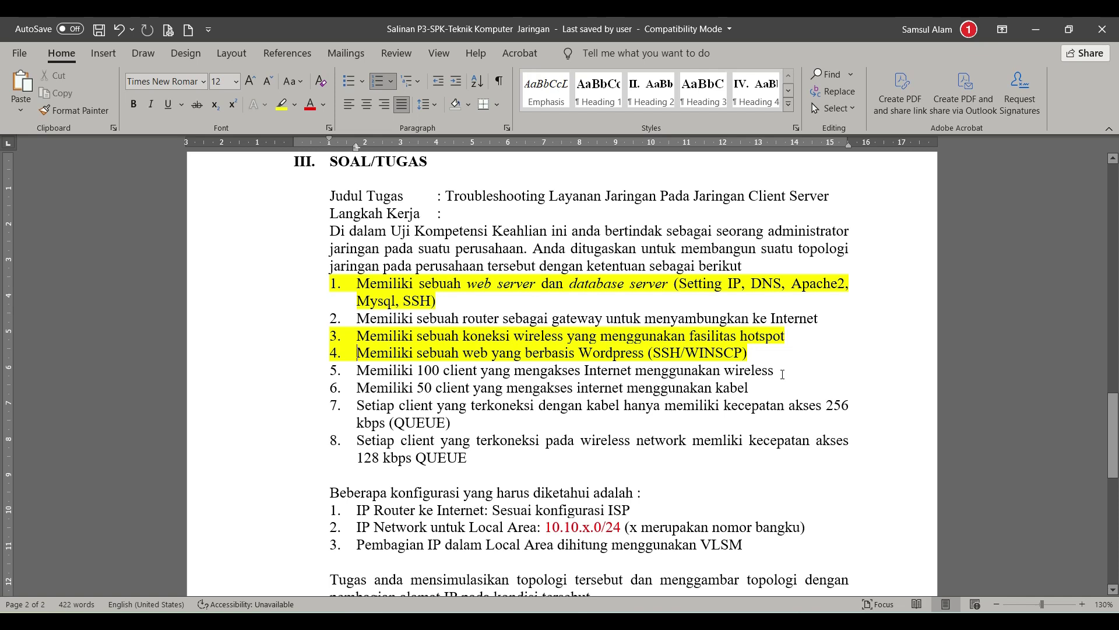
Step: Highlight task items 5 and 6 in yellow, then minimize the Word document
left_click(775, 372)
left_click(358, 370, "shift")
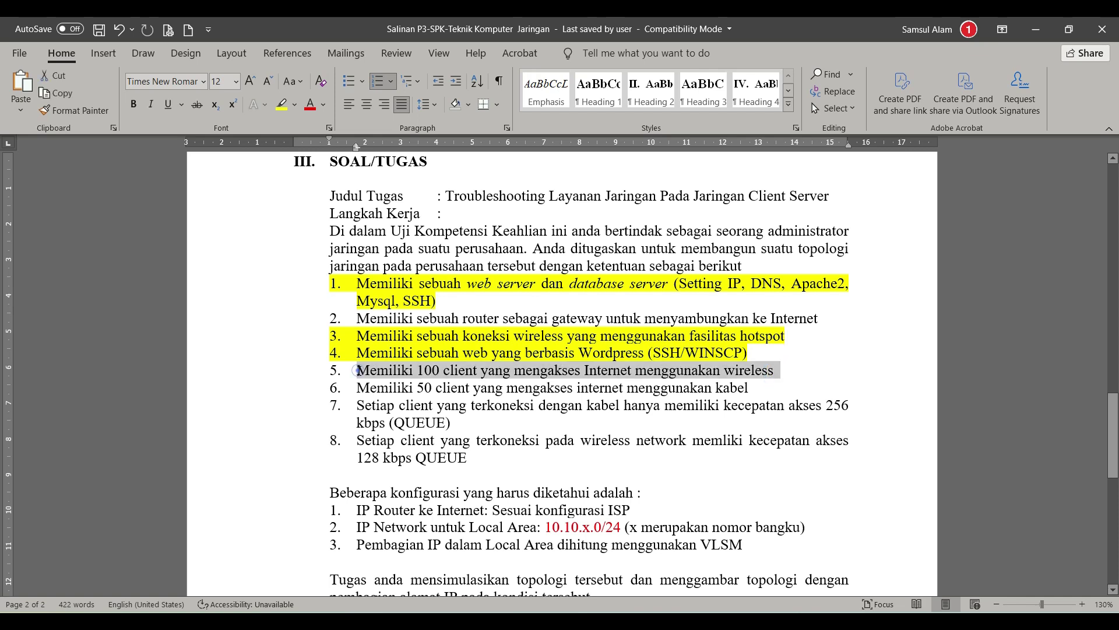
left_click(282, 105)
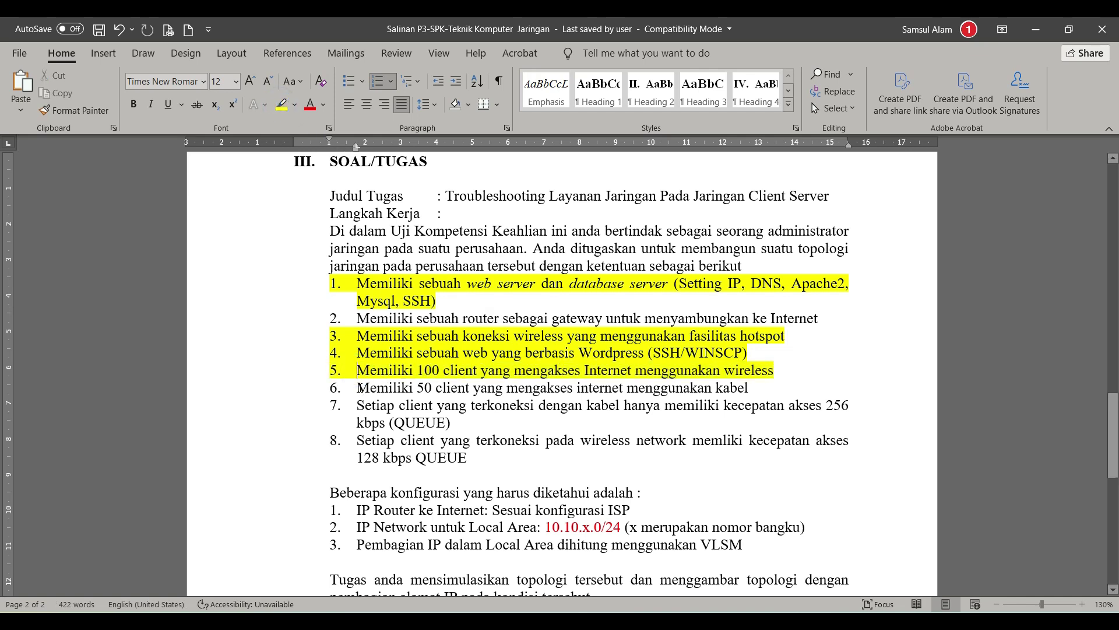
left_click(358, 387)
left_click(756, 387, "shift")
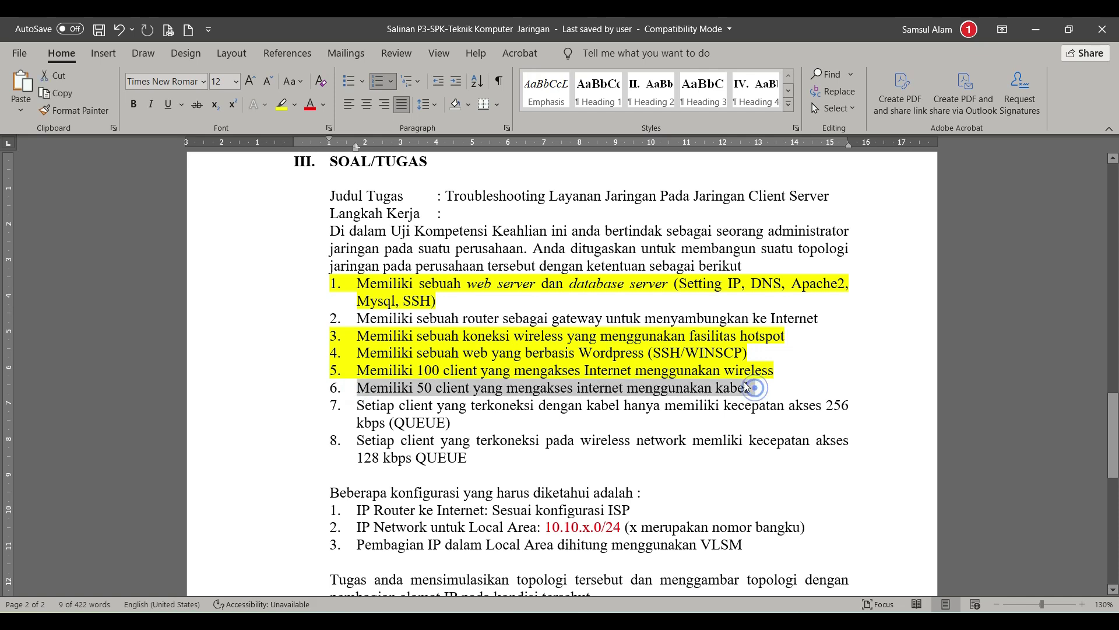
left_click(282, 104)
key("Right")
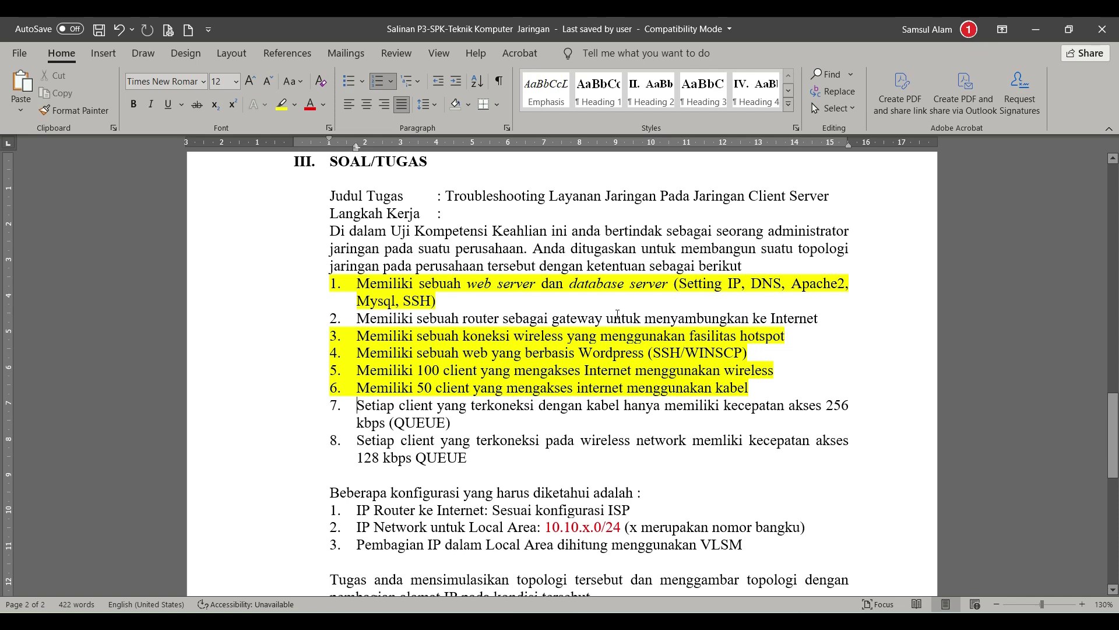
left_click(1037, 31)
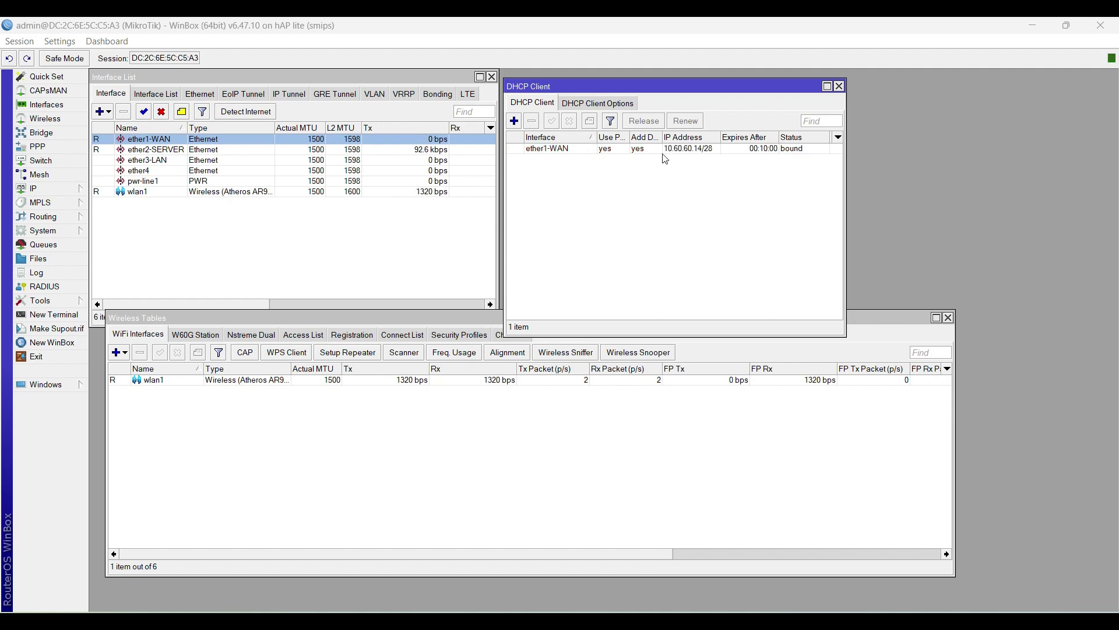
Step: Select the ether1-WAN DHCP client, bound to 10.60.60.14/28, and nudge its window
left_click(720, 150)
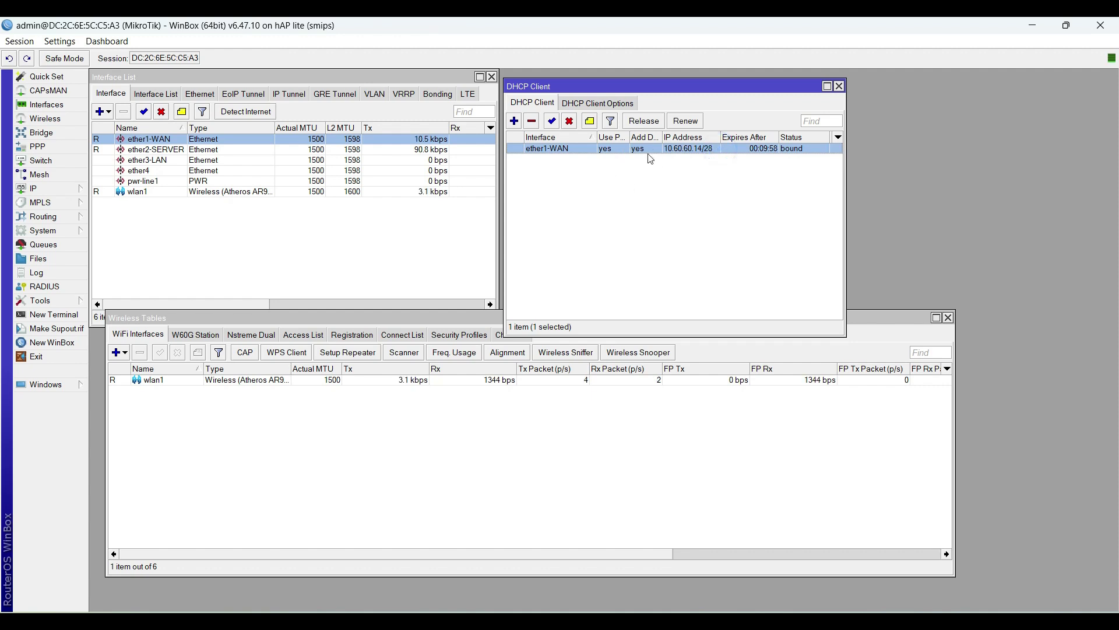
left_click_drag(655, 84, 652, 78)
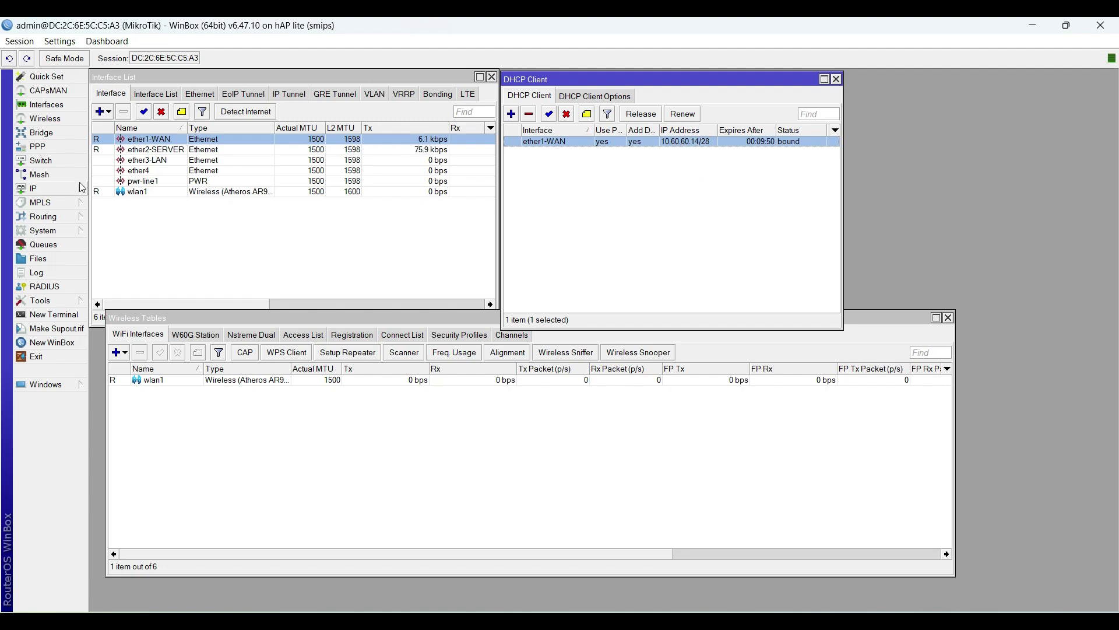
left_click(57, 315)
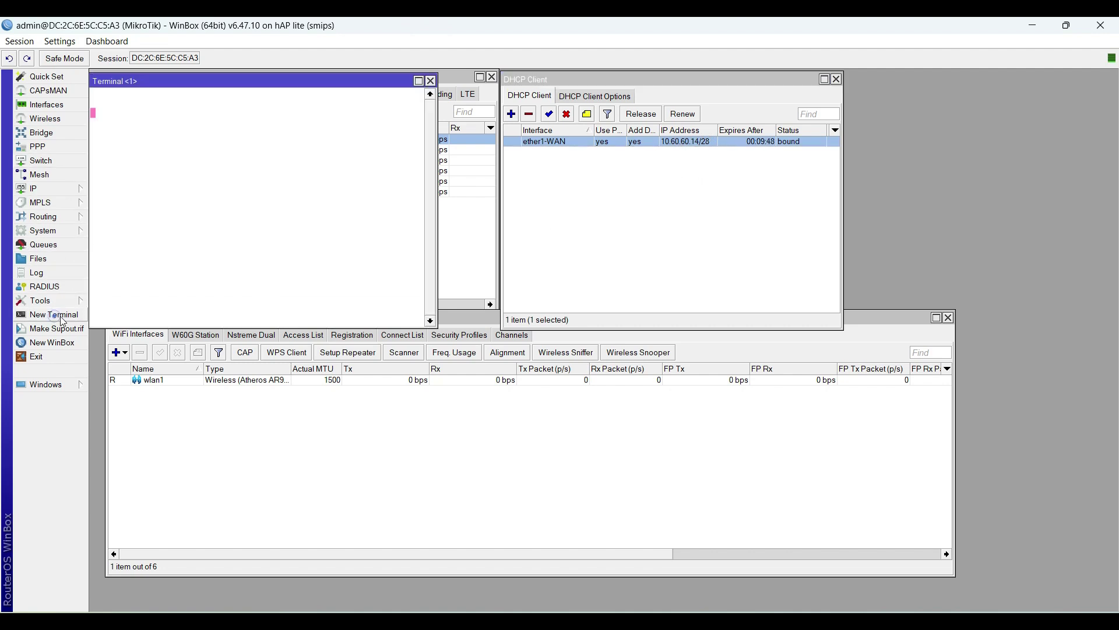
left_click_drag(288, 89, 720, 288)
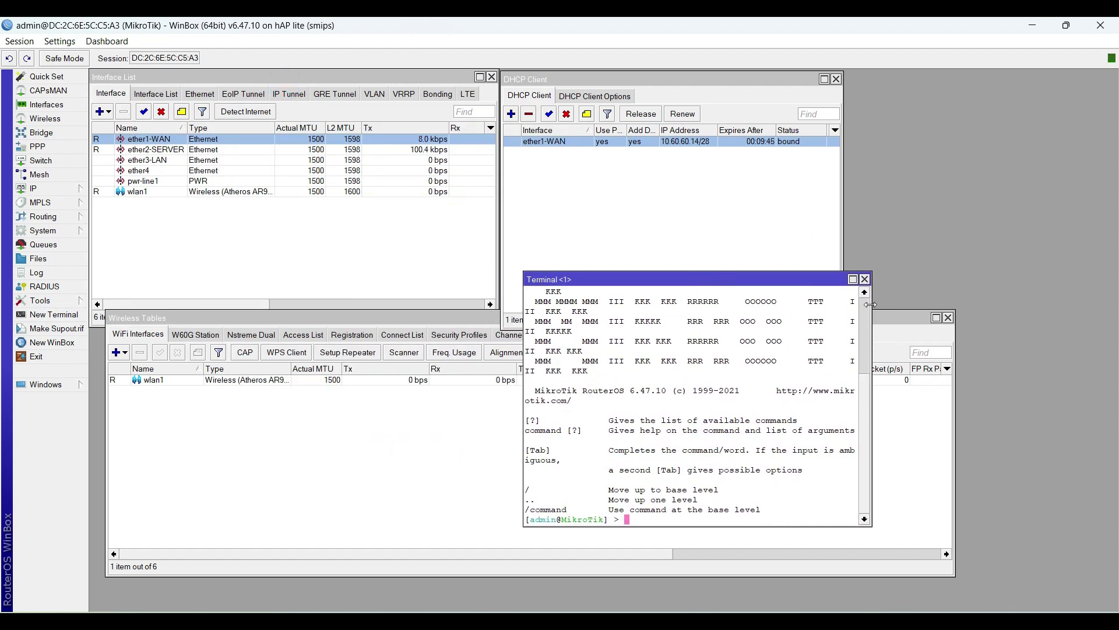
left_click_drag(872, 305, 959, 300)
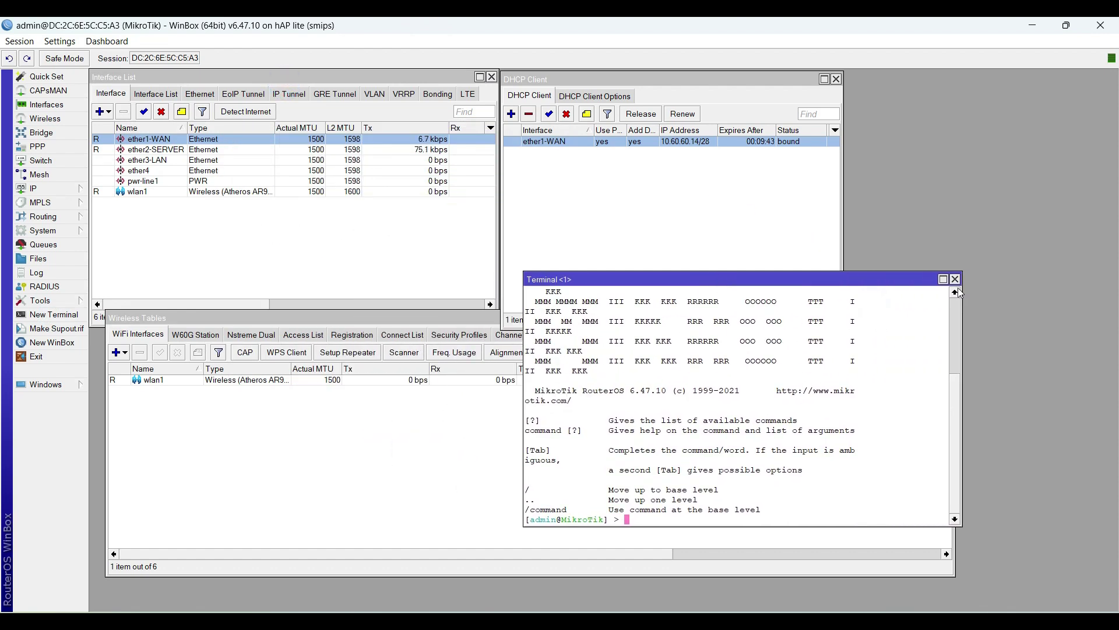
type("ping google.com")
key("Return")
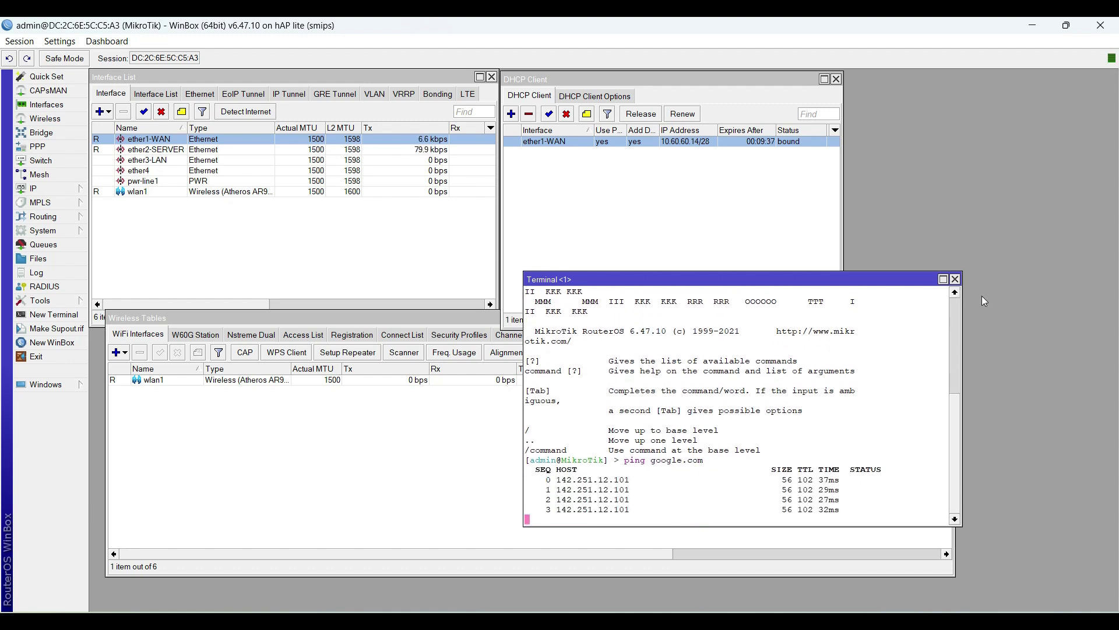
key("ctrl+c")
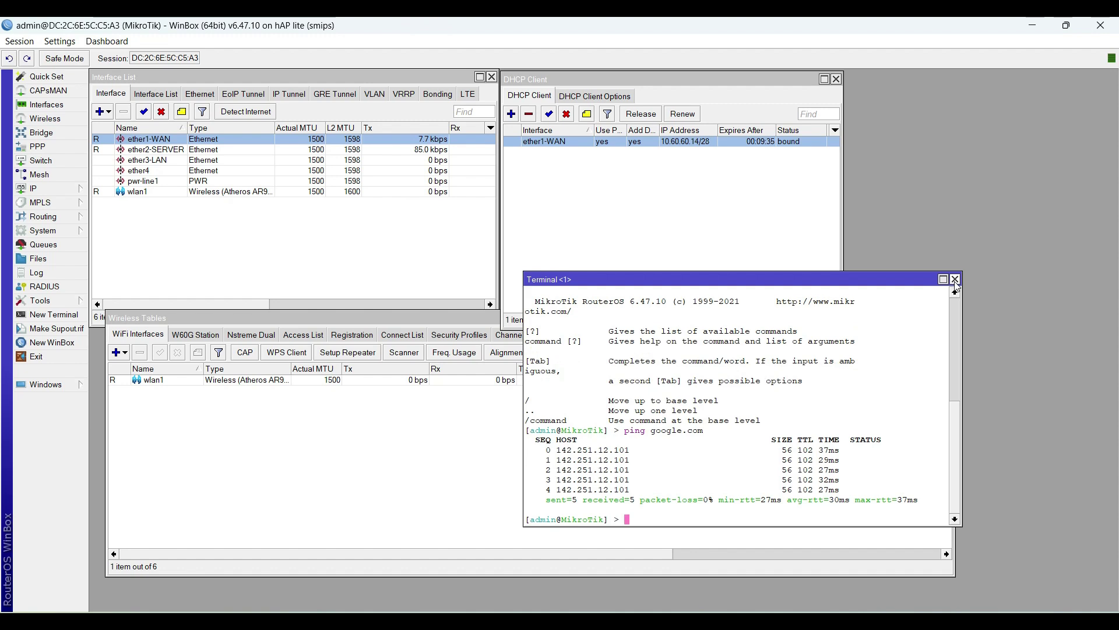
left_click(955, 280)
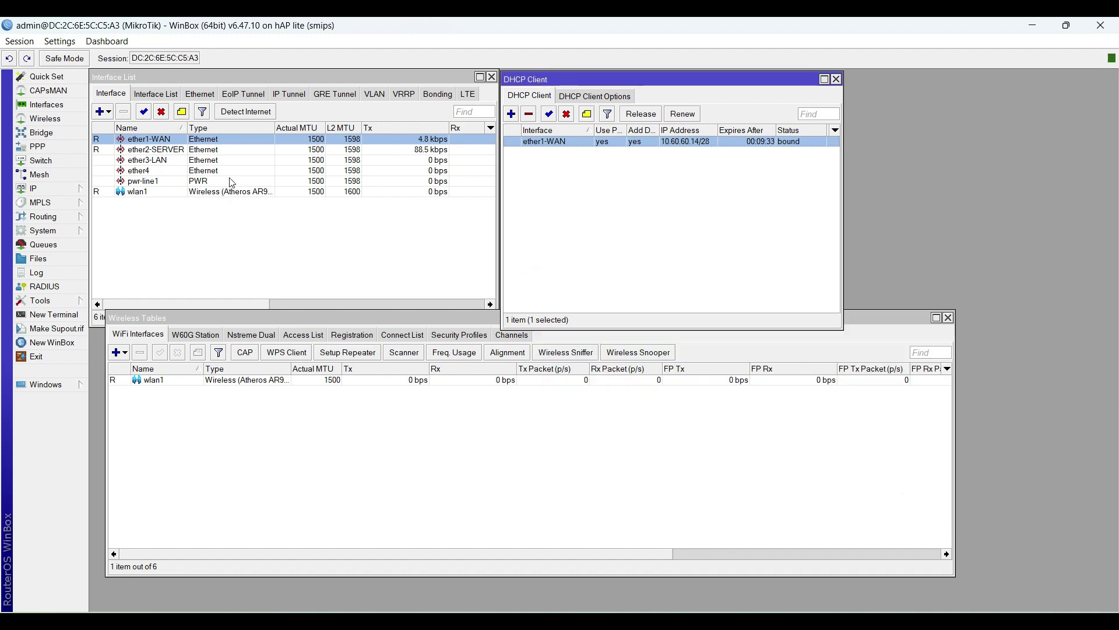
Step: Set the router DNS server to 10.10.1.194 with Allow Remote Requests enabled, and confirm
left_click_drag(258, 318, 248, 331)
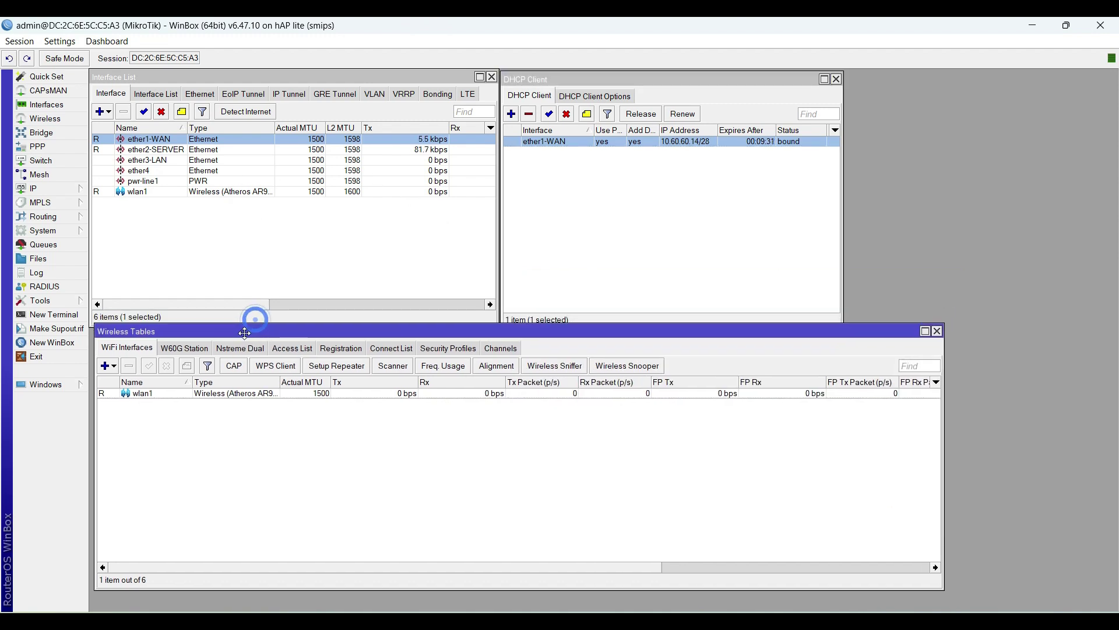
left_click(56, 189)
left_click(137, 286)
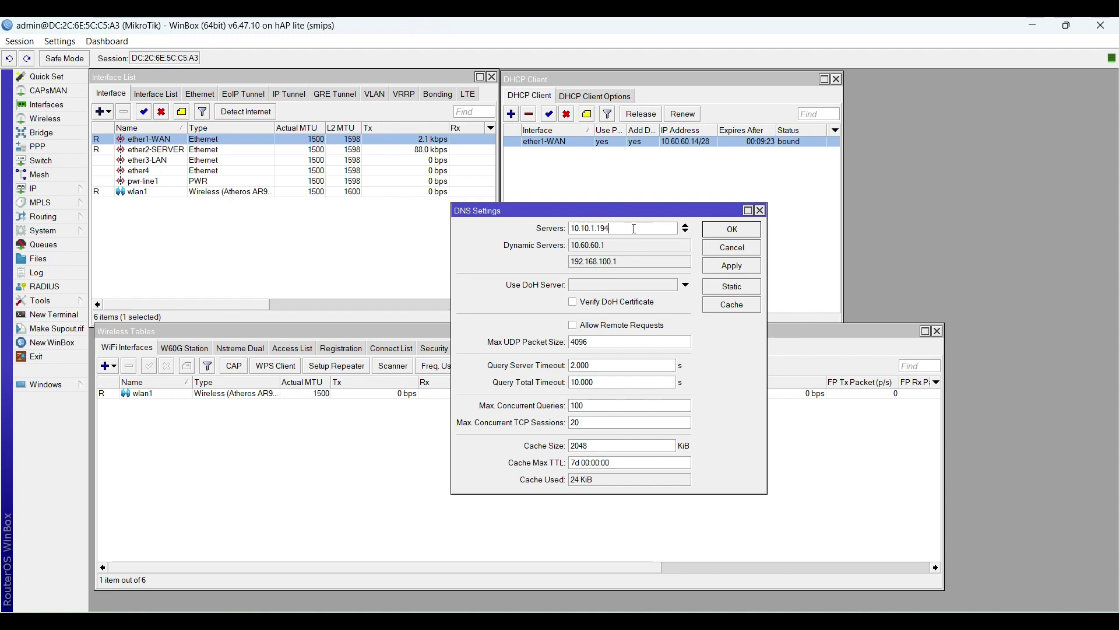
left_click_drag(632, 228, 568, 229)
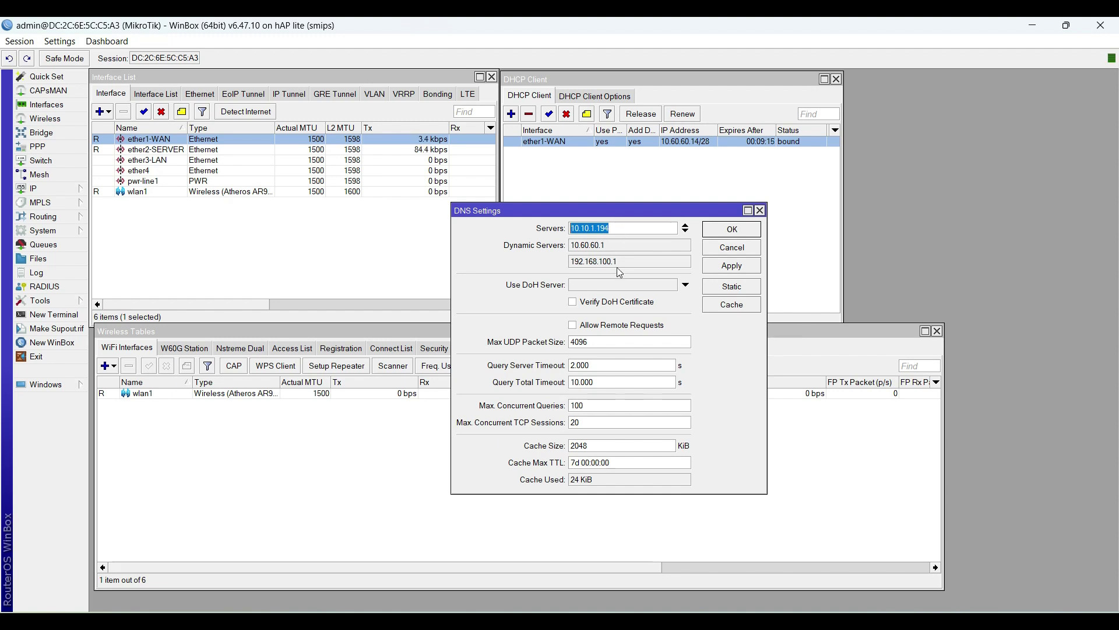
left_click(573, 324)
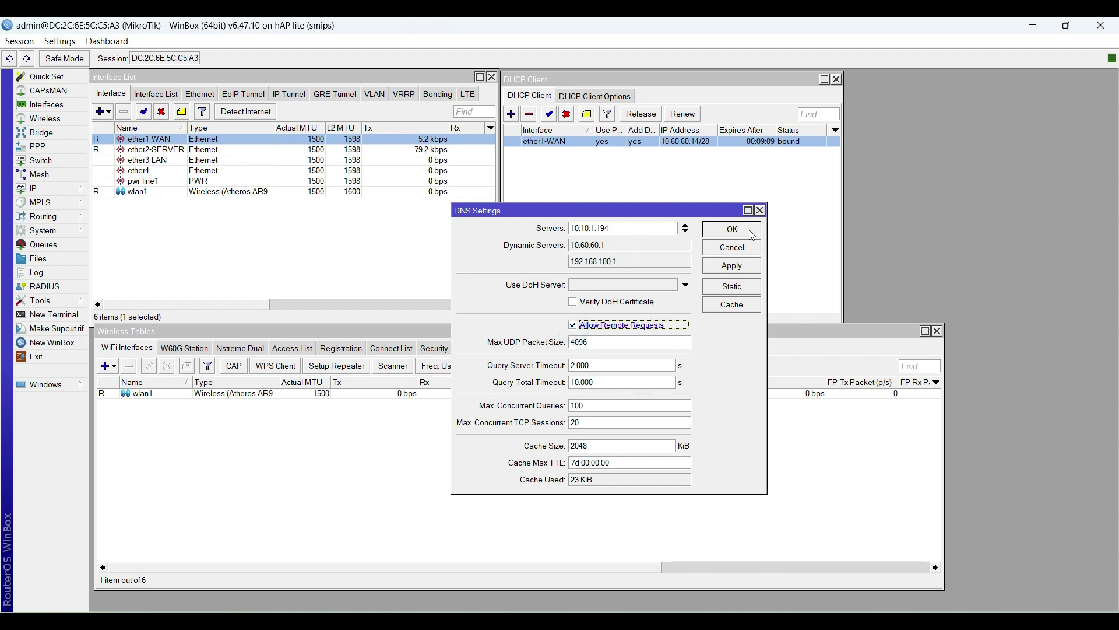
left_click(743, 269)
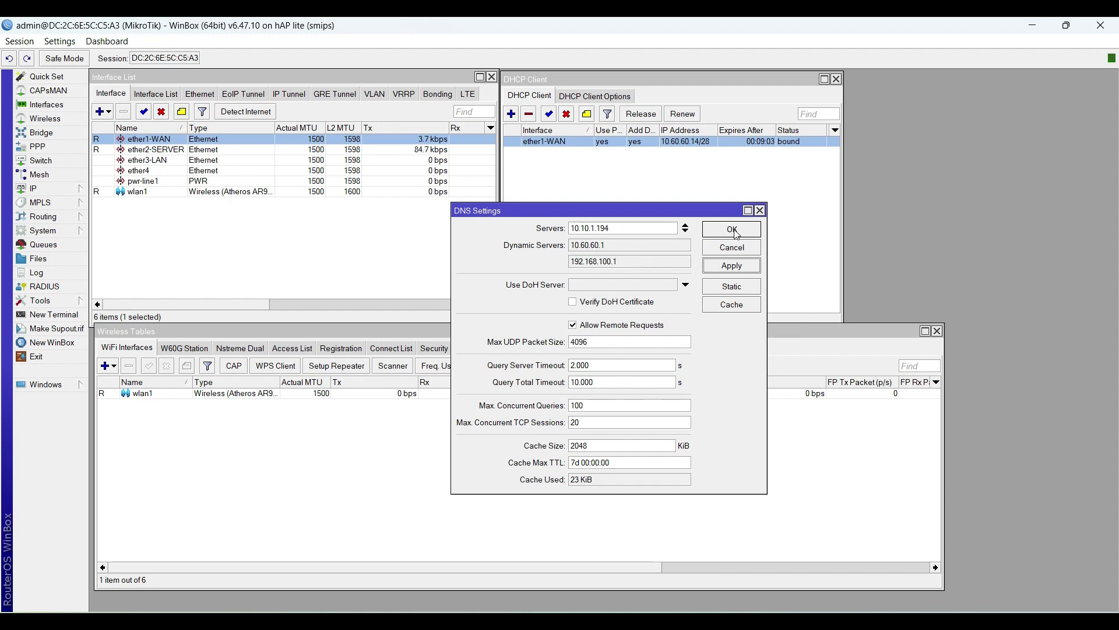
left_click(631, 230)
double_click(618, 228)
left_click(630, 229)
left_click(735, 230)
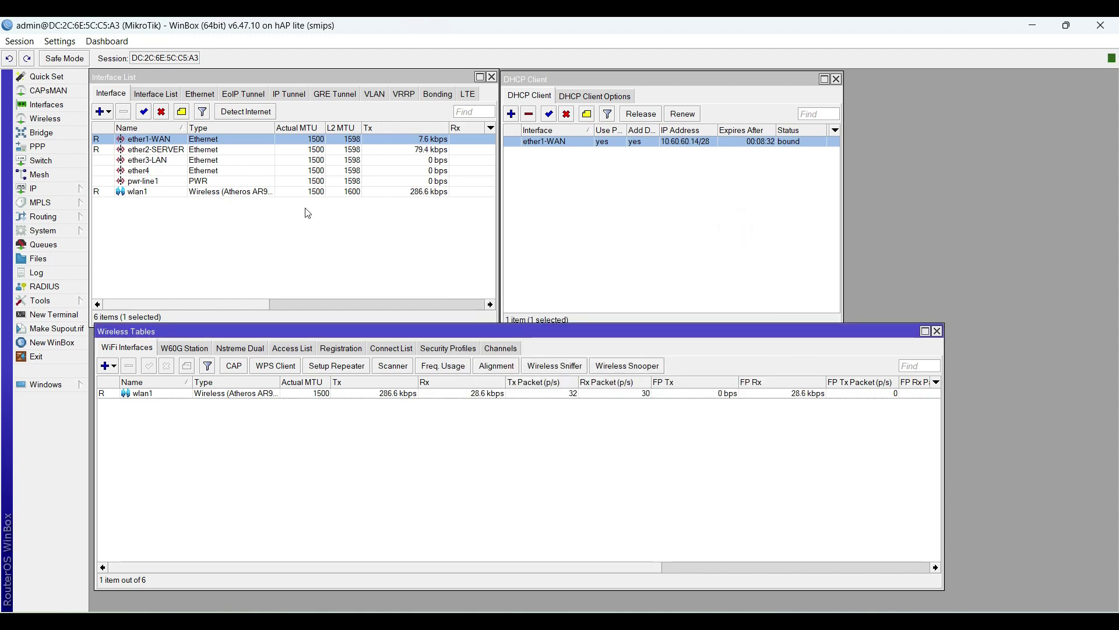
Step: Show IP > Firewall NAT rules and select masquerade rule 15 for the hotspot network
left_click(624, 178)
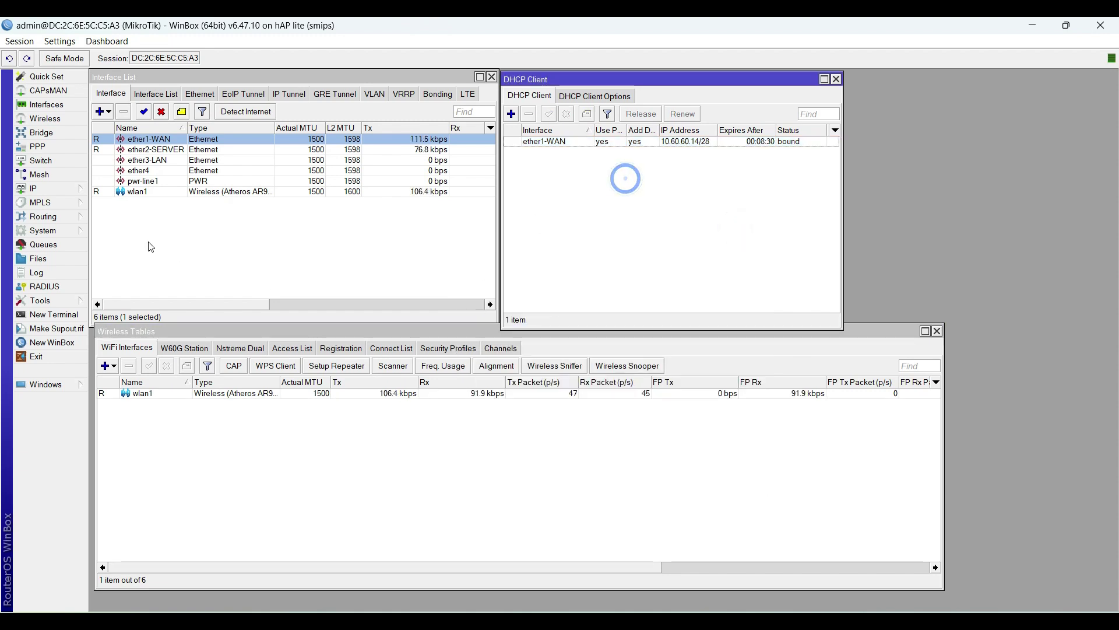
left_click(71, 187)
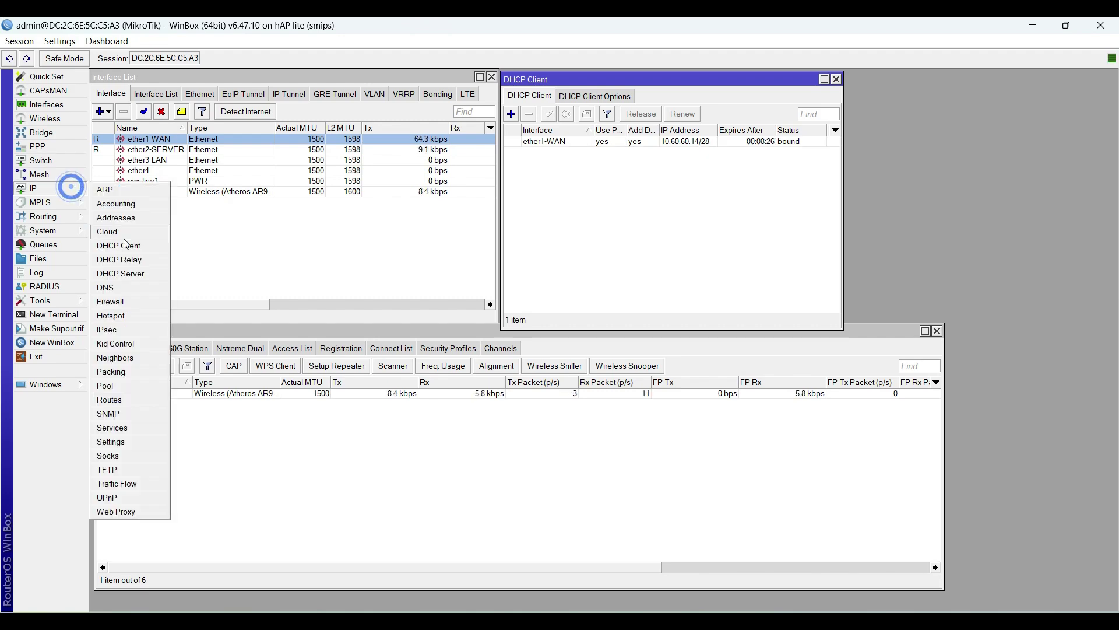
left_click(123, 301)
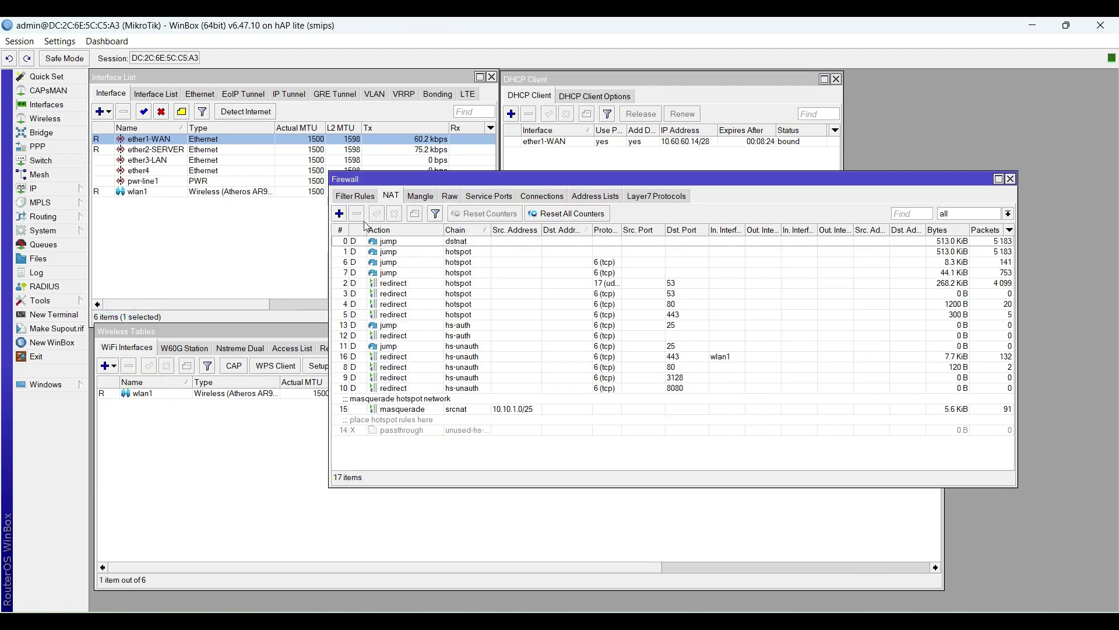
left_click(385, 197)
left_click(475, 411)
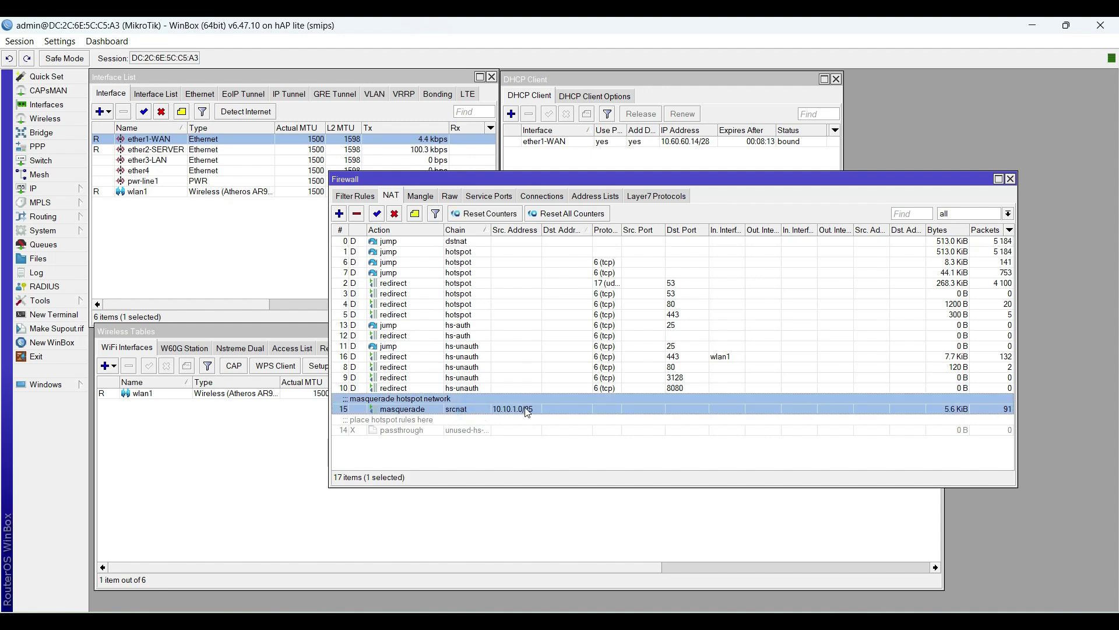
mouse_move(528, 413)
Step: In masquerade rule 15, clear Src. Address 10.10.1.0/25 and set Out. Interface to ether1-WAN
double_click(470, 399)
left_click_drag(624, 177, 647, 166)
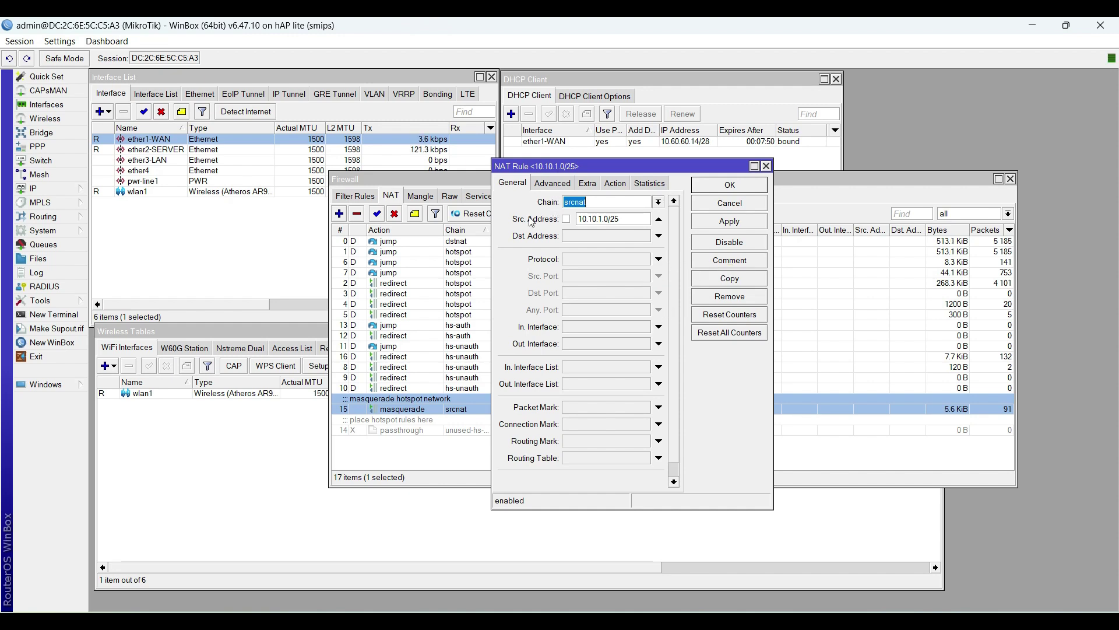
left_click(659, 220)
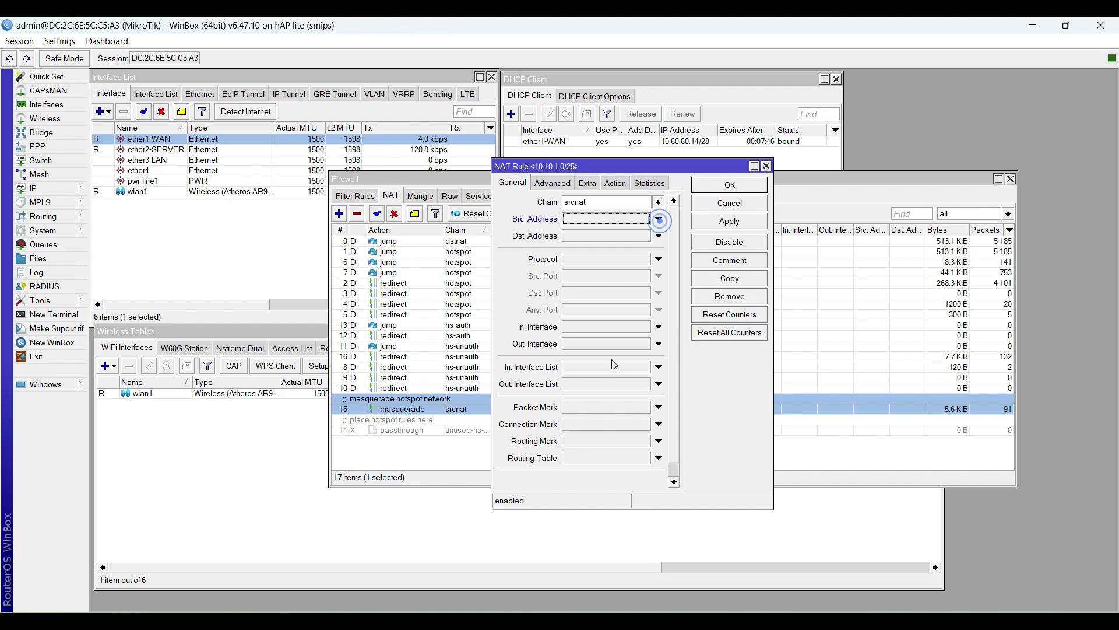
left_click(583, 344)
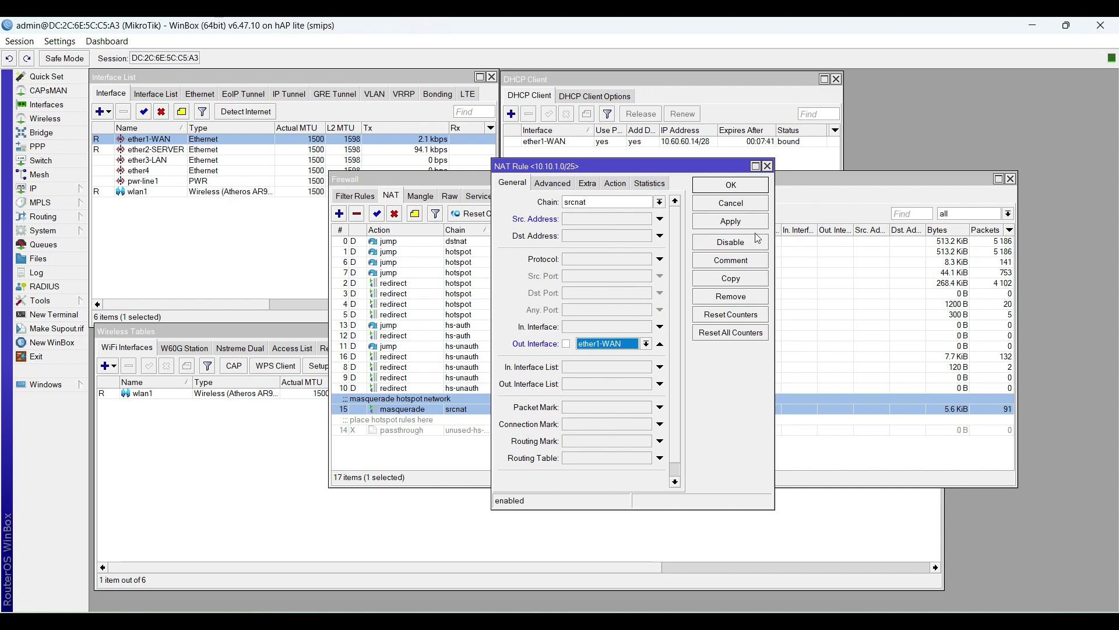
left_click(722, 225)
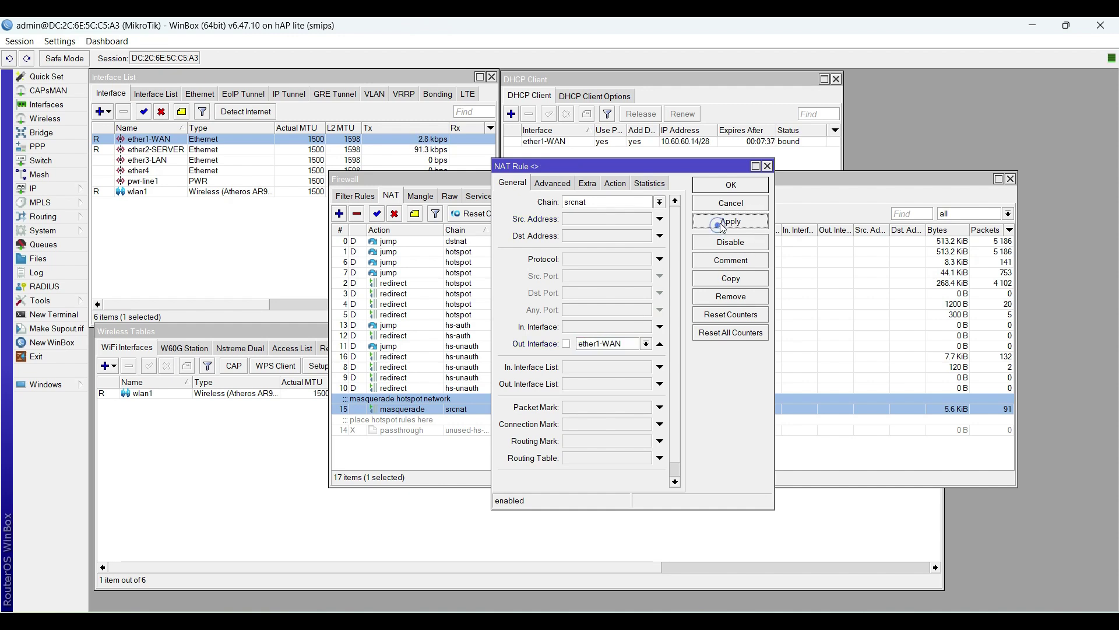
left_click(731, 185)
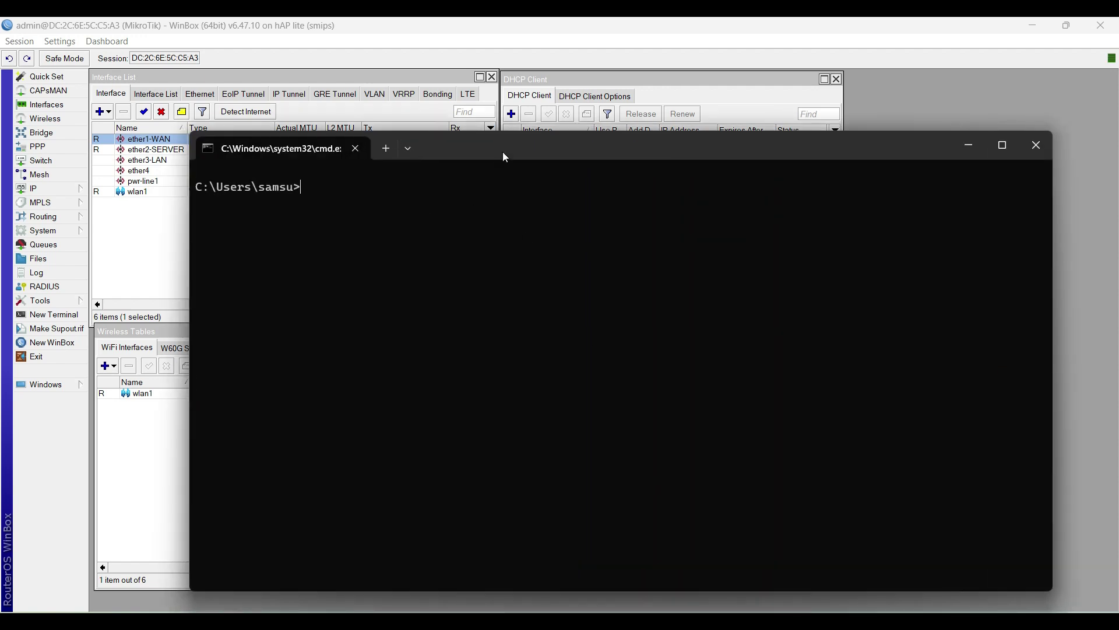
Step: Run 'ping google.com' in Command Prompt, which fails to find the host
left_click_drag(504, 153, 419, 88)
type("pi")
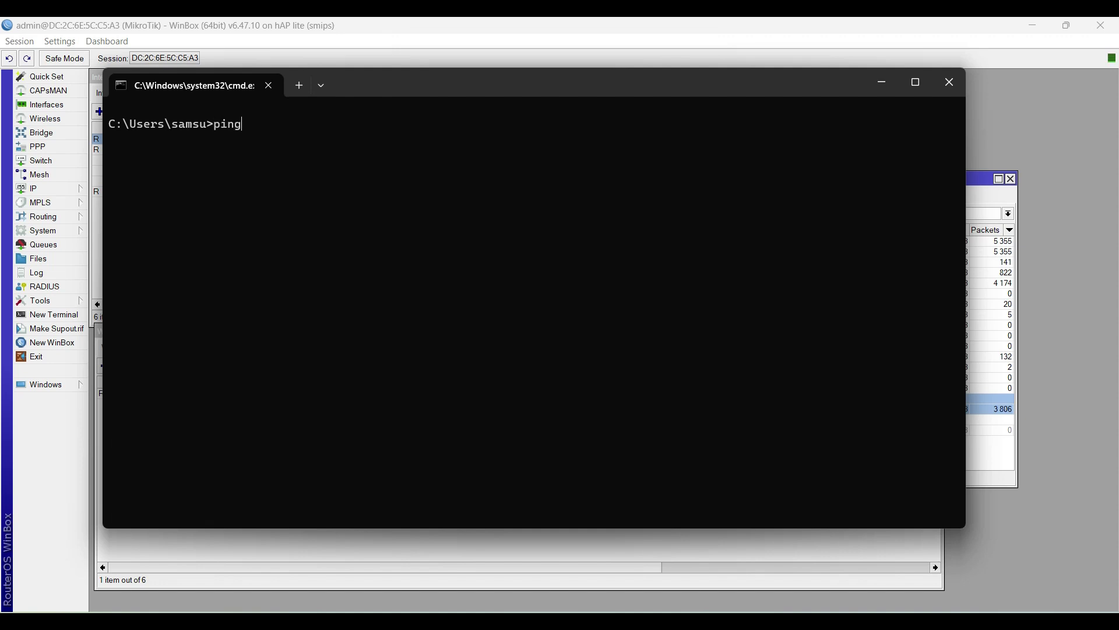
type("ng google.com")
key("Return")
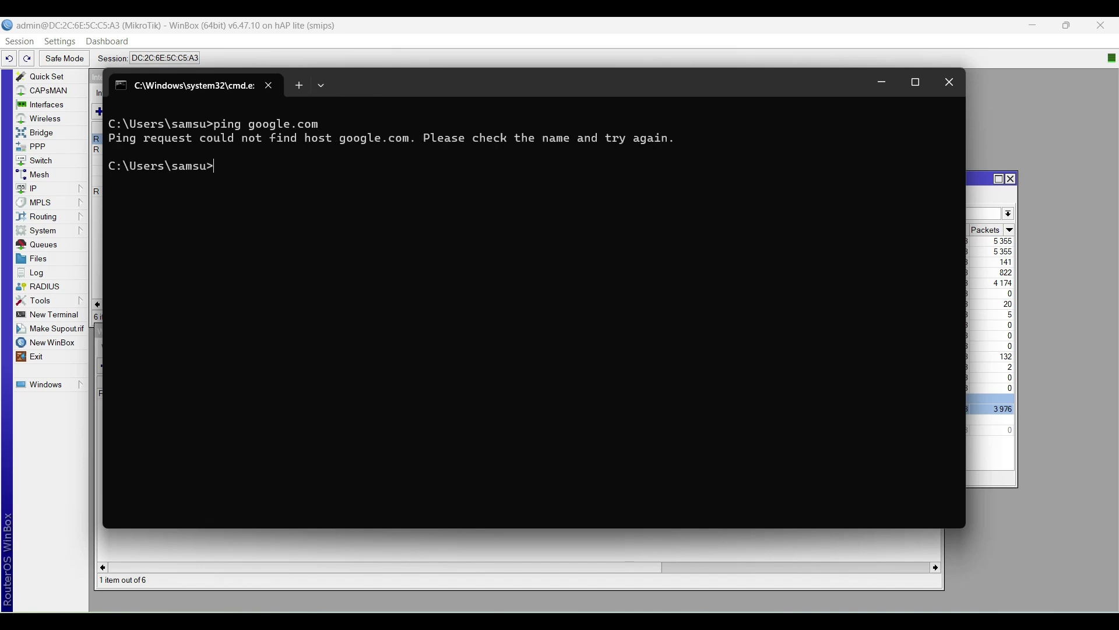
mouse_move(601, 621)
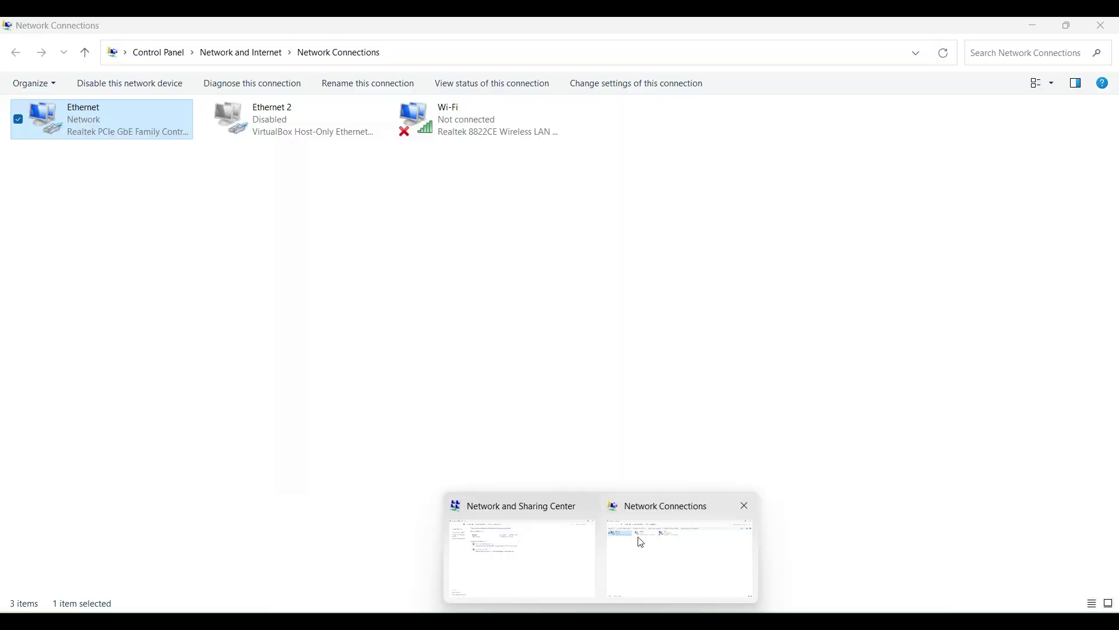
Step: Add 8.8.8.8 as the Ethernet adapter's alternate IPv4 DNS server, keeping 10.10.1.194 preferred
left_click(641, 542)
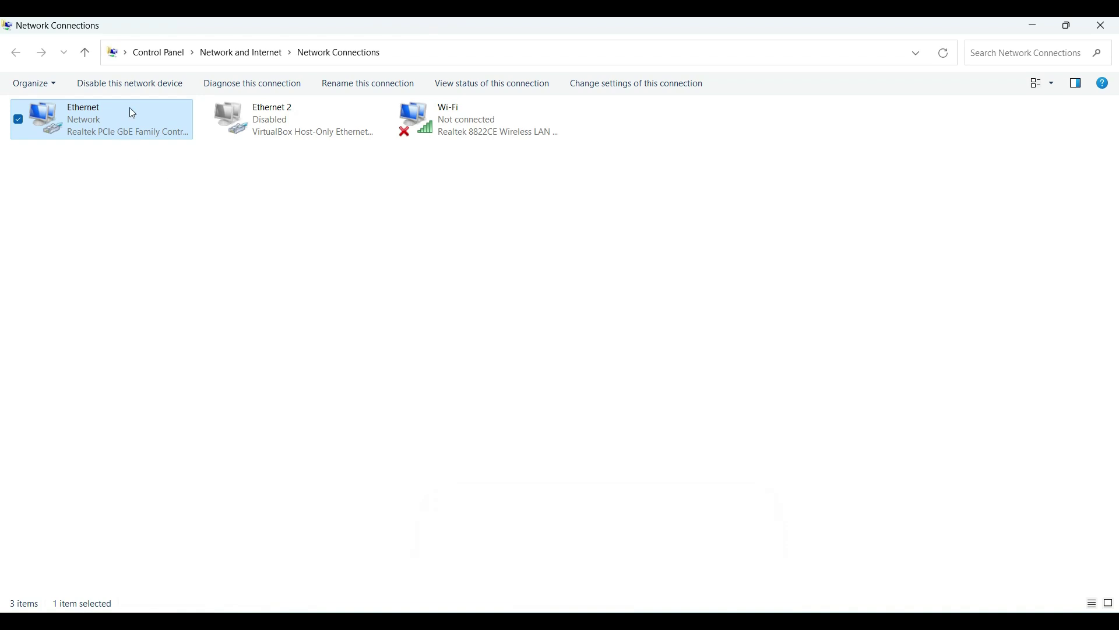
right_click(111, 120)
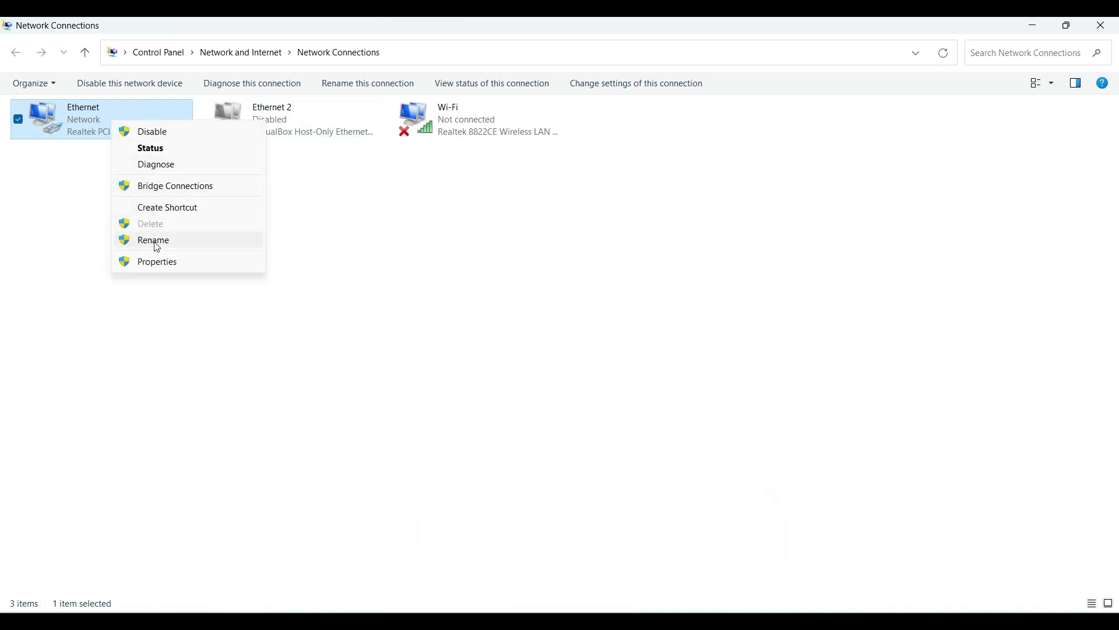
left_click(158, 264)
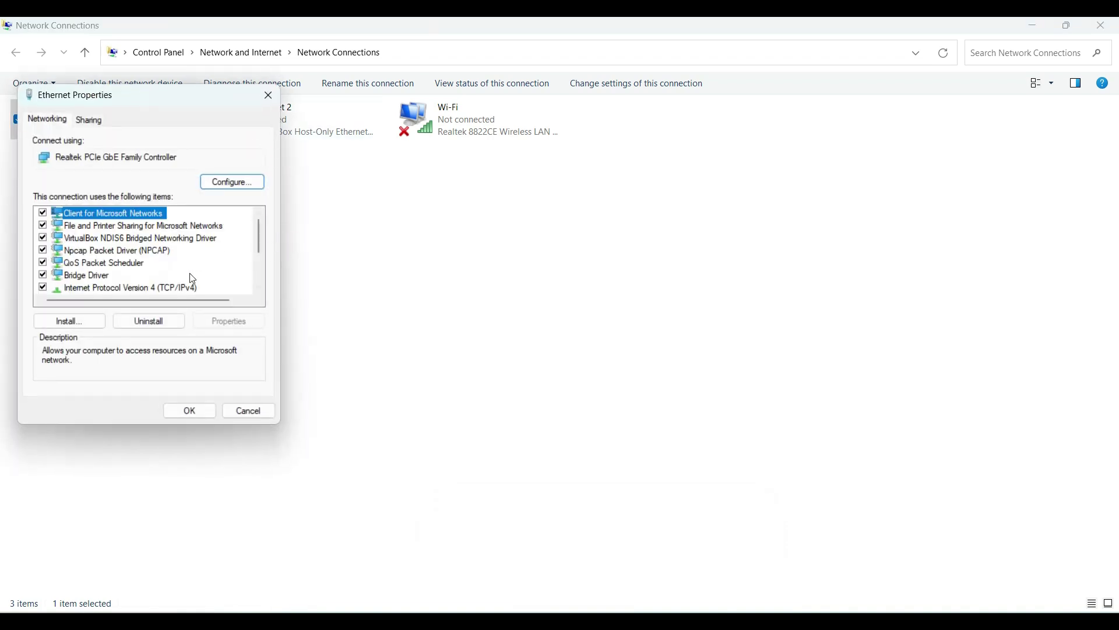
left_click(176, 286)
double_click(162, 286)
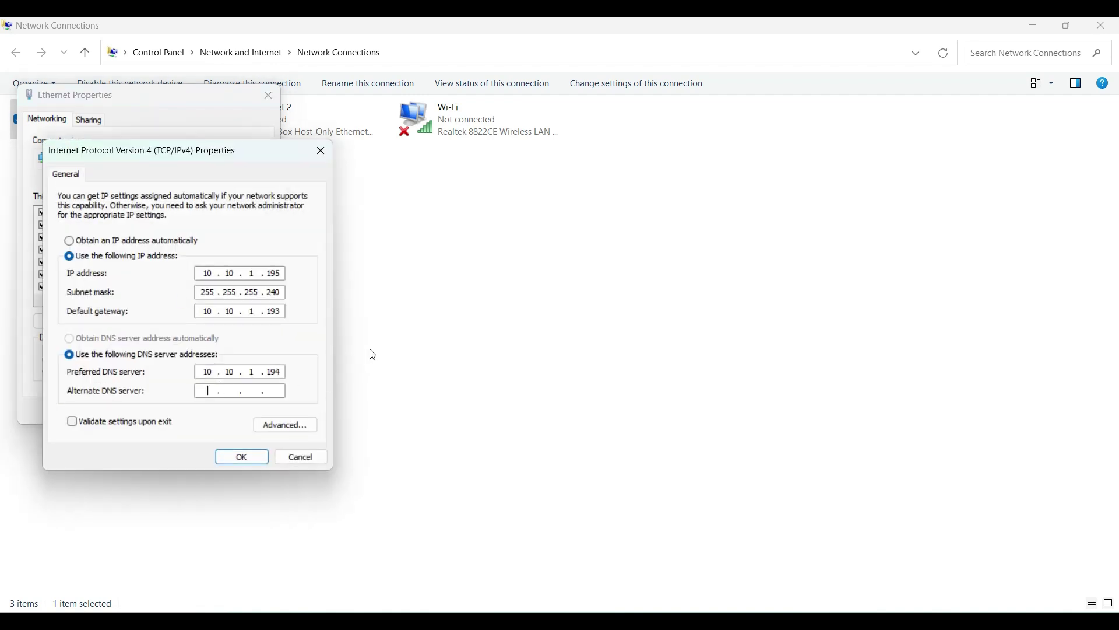
type("8 . 8 . 8 . 8")
left_click(282, 371)
left_click(252, 457)
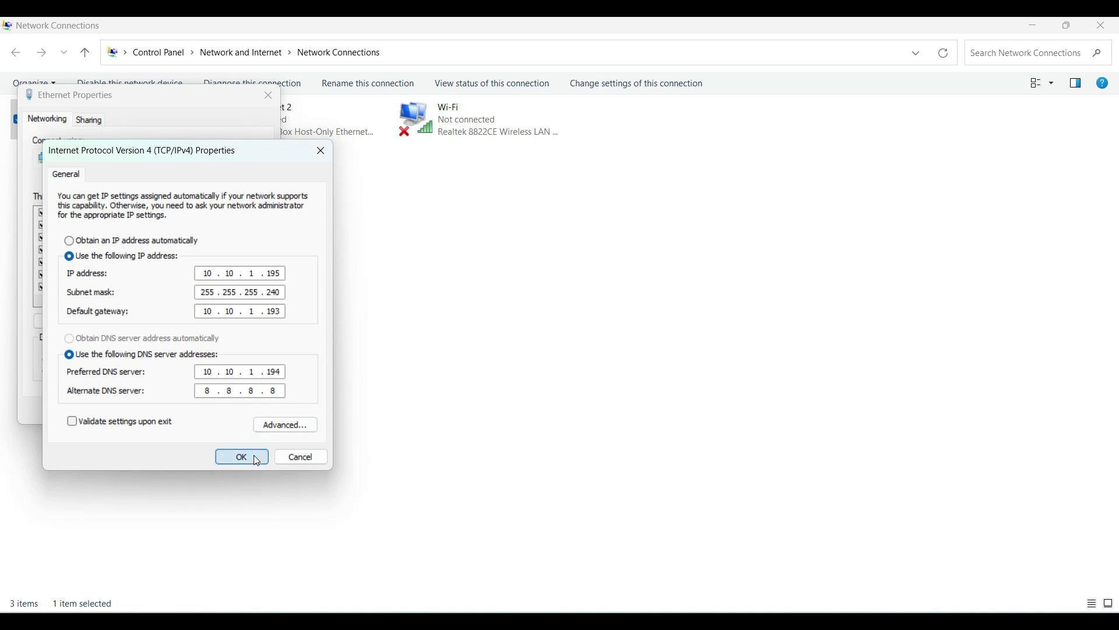
left_click(194, 411)
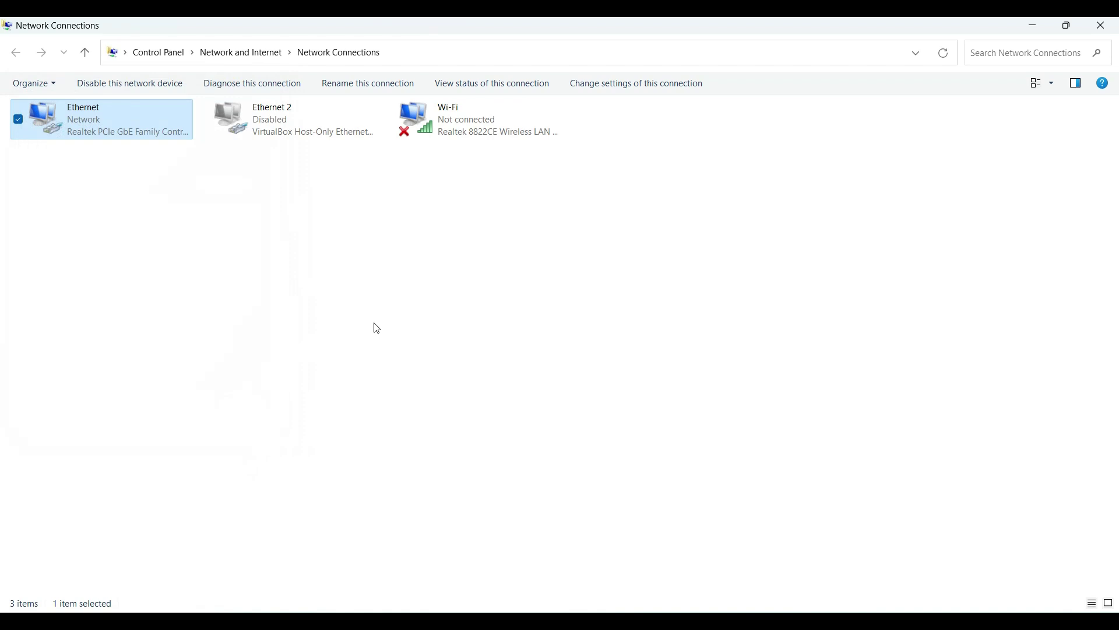
Step: Rerun ping google.com for 4/4 replies with 0% loss, then switch to the UKK Server VM
mouse_move(639, 586)
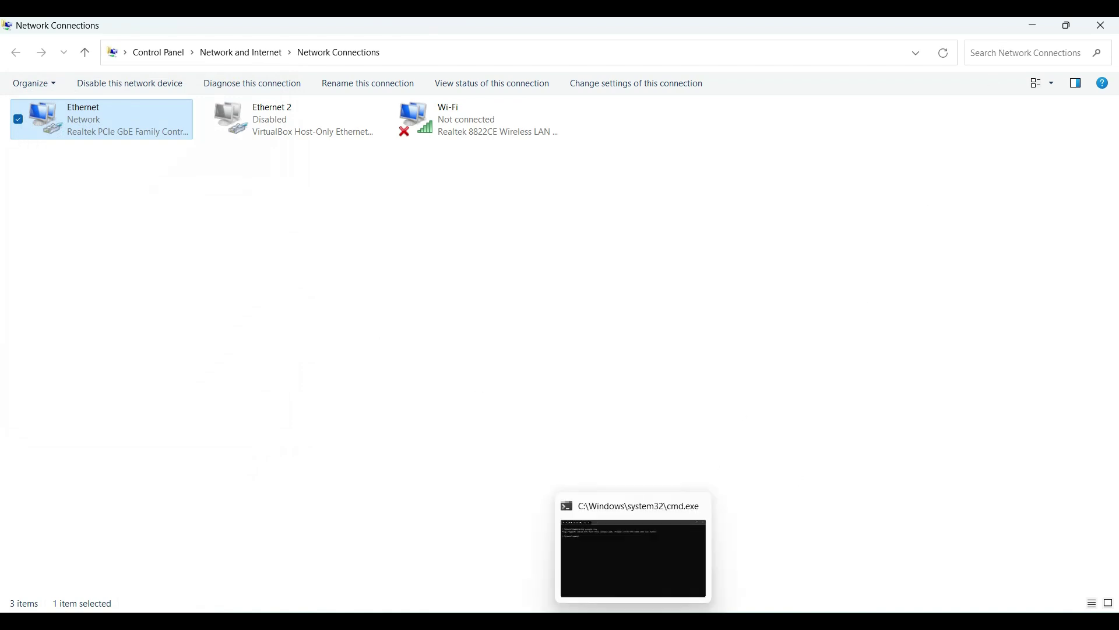
left_click(635, 548)
key("Up")
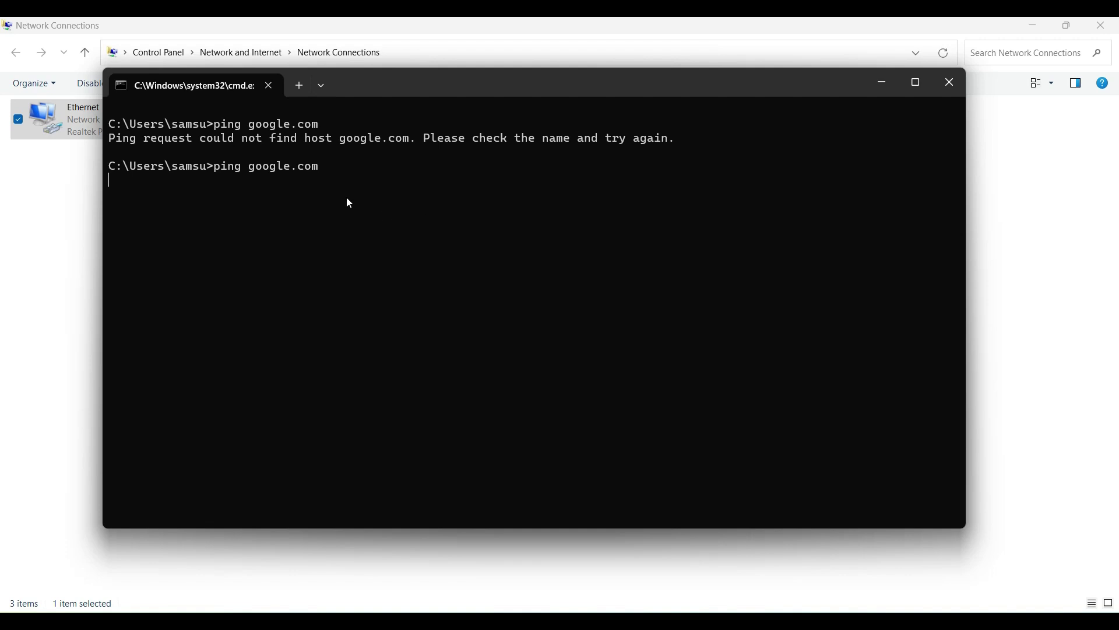
double_click(489, 93)
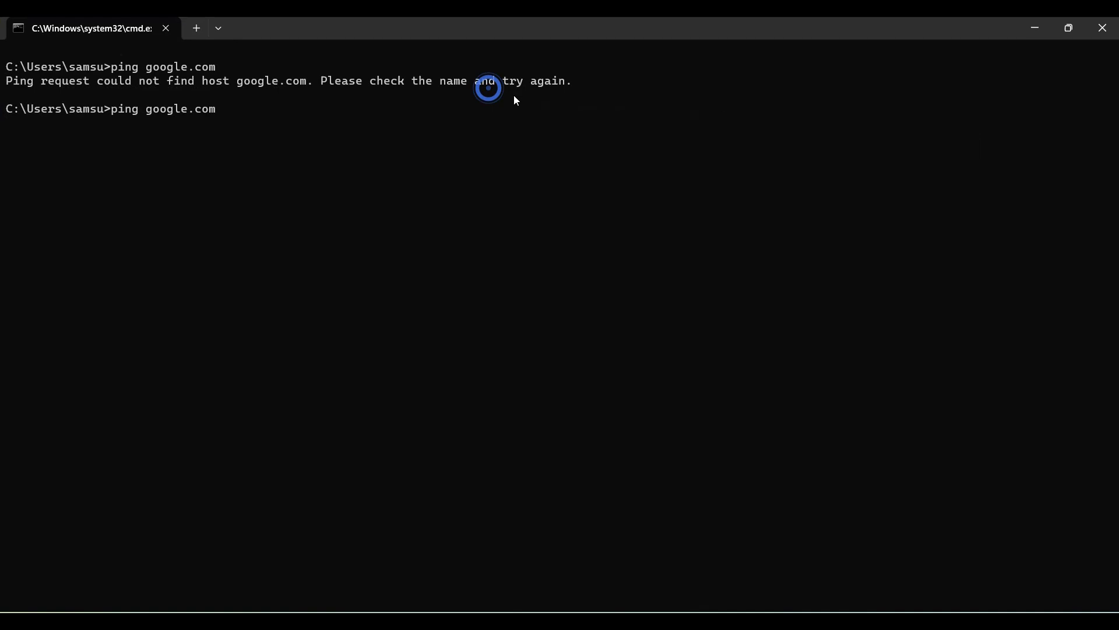
double_click(564, 28)
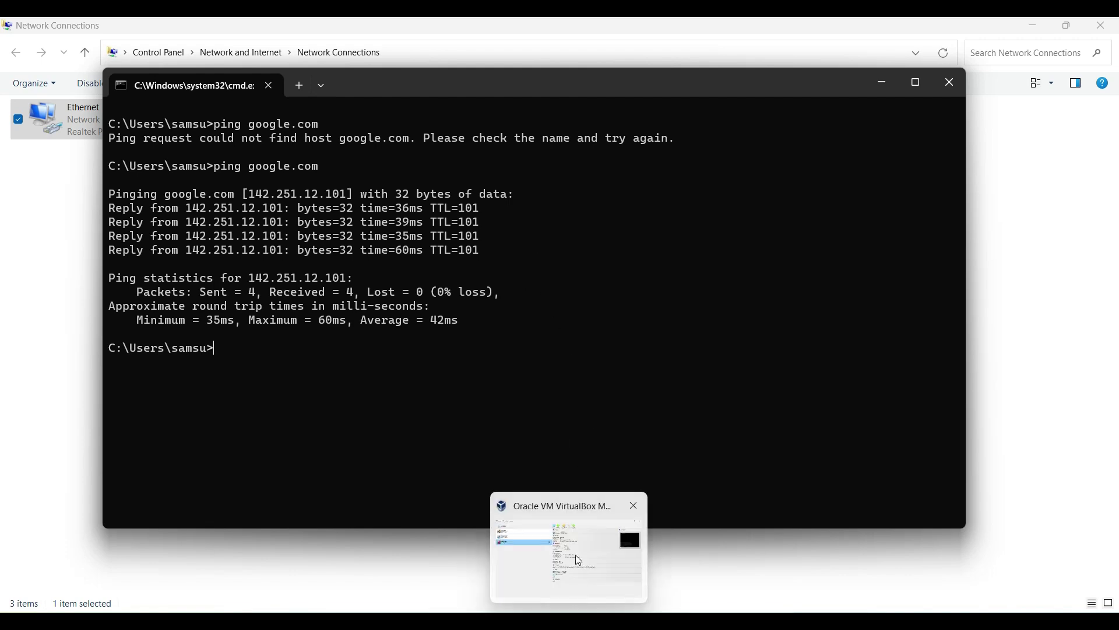
left_click(741, 619)
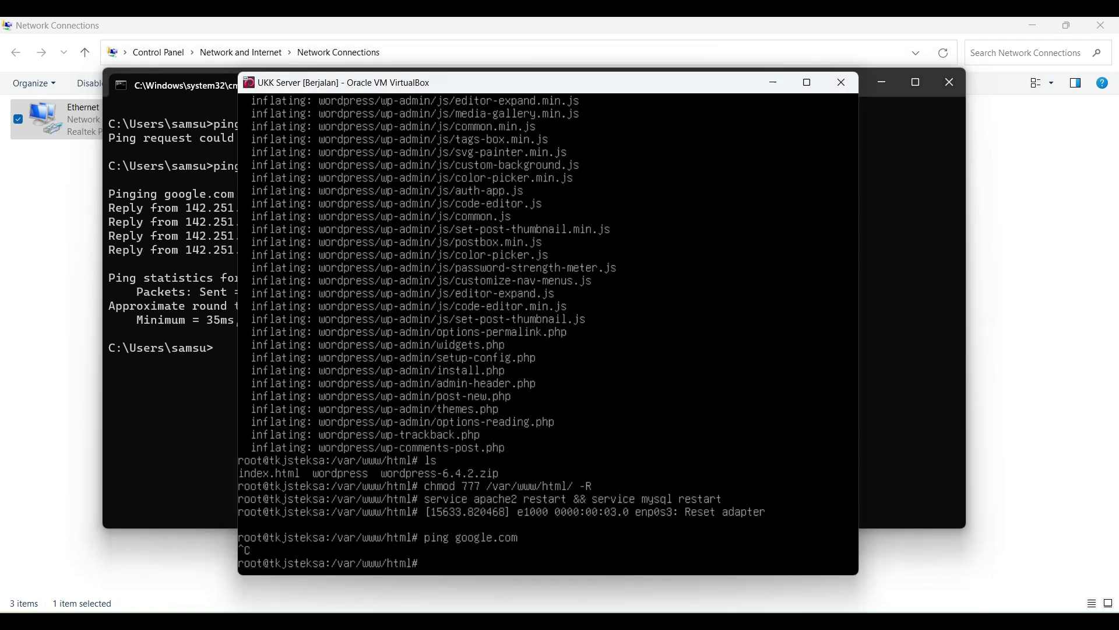
Step: Add 'nameserver 8.8.8.8' to /etc/resolv.conf in nano and save it
left_click(643, 439)
type("clear")
key("Return")
type("na")
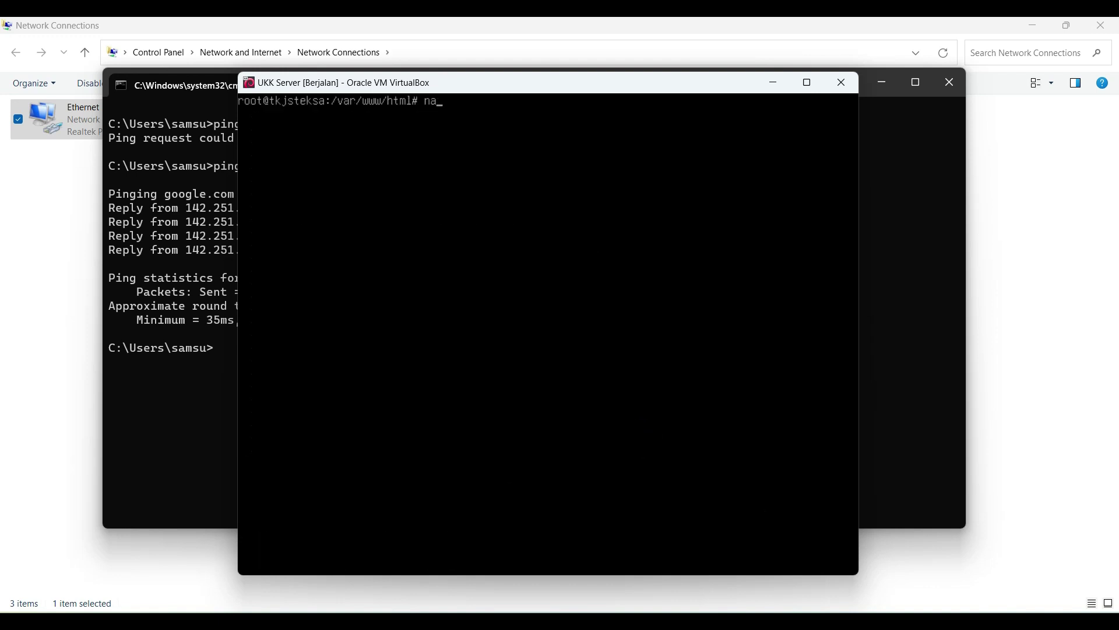
type("no /etc/res")
key("Tab")
key("Return")
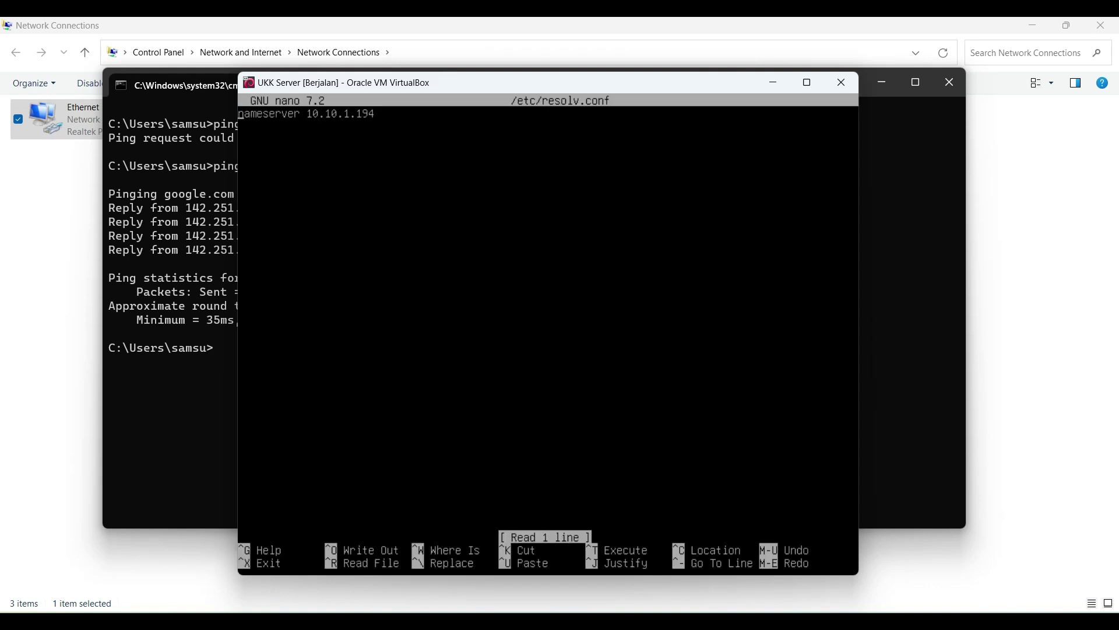
key("Down")
type("nameserver 8.8.8.8")
key("ctrl+x")
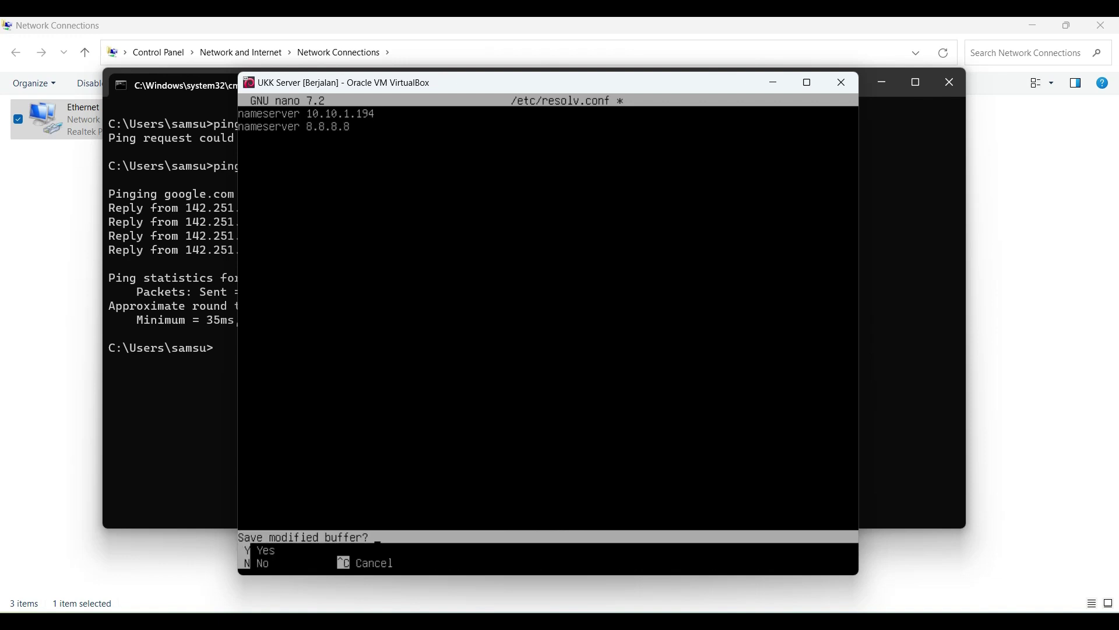
key("y")
key("Return")
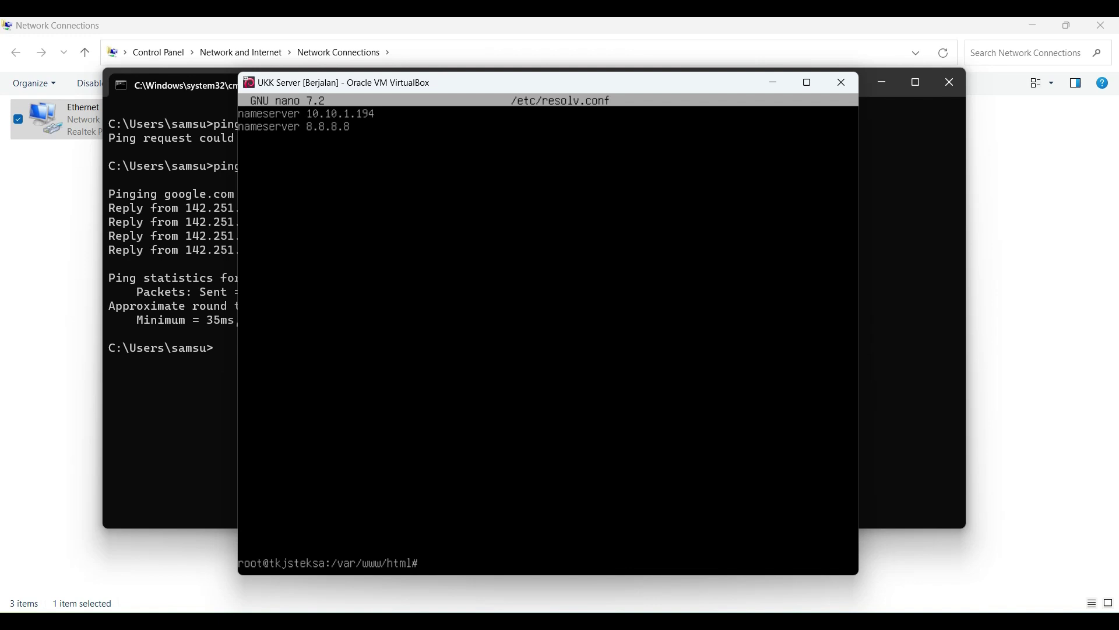
Step: Ping google.com from the server until it shows 2/2 packets received, 0% loss
type("ping google.com")
key("Return")
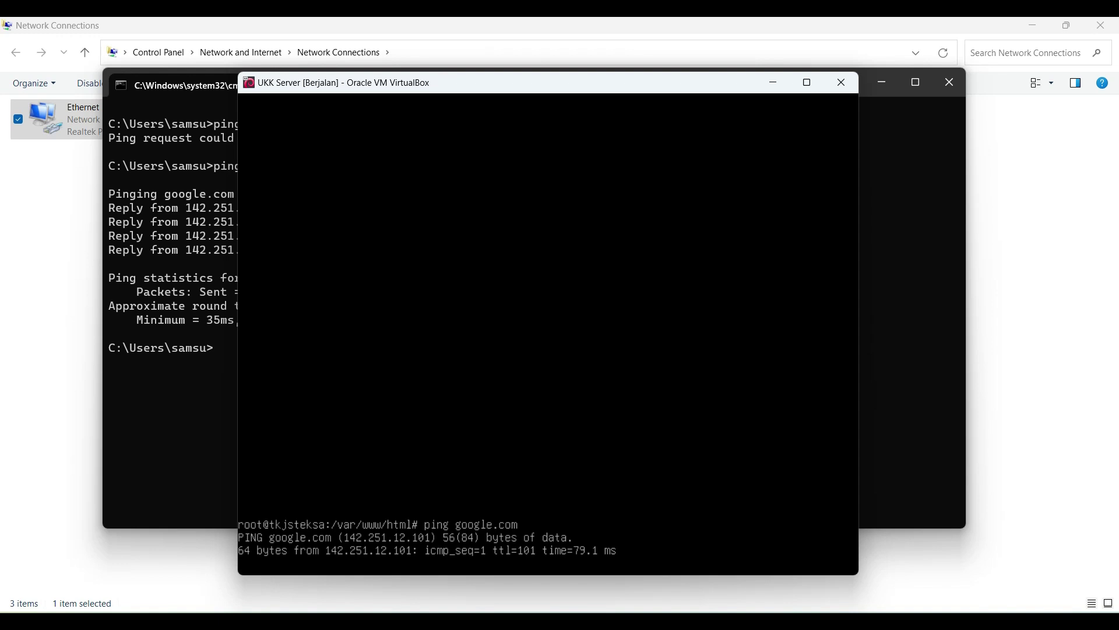
key("ctrl+c")
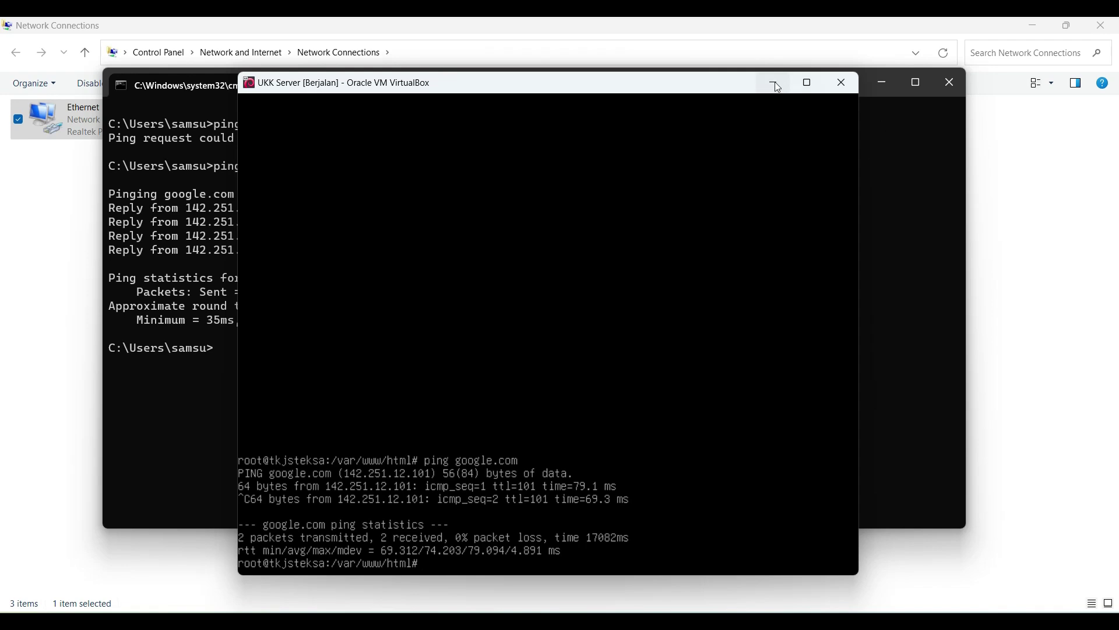
Step: Highlight task item 2, the router-as-gateway requirement, in yellow in the task document
mouse_move(504, 621)
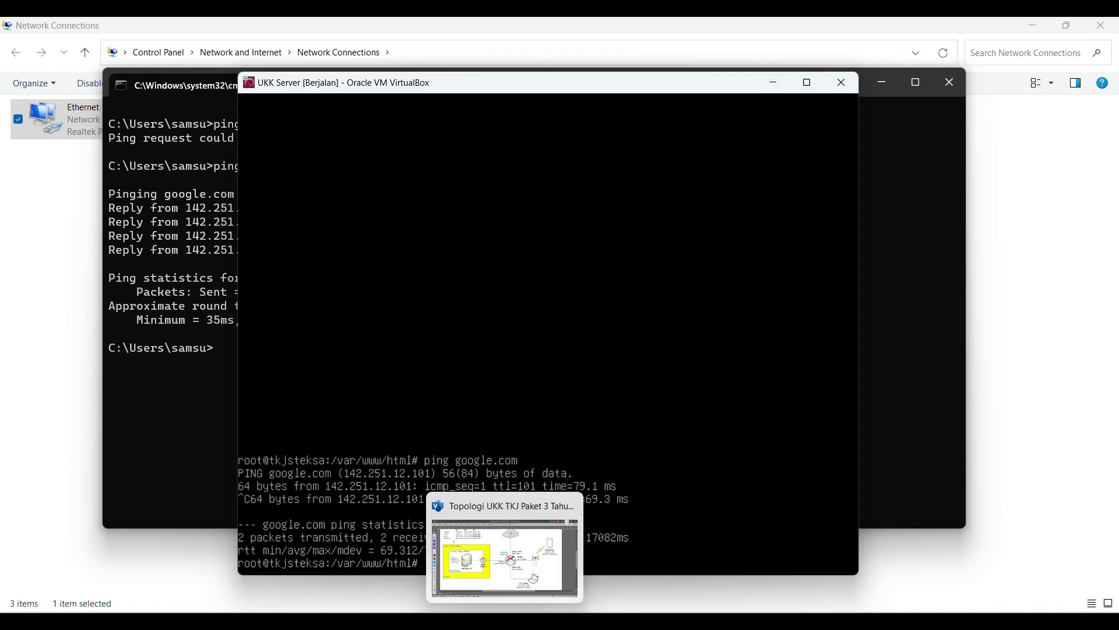
left_click(504, 556)
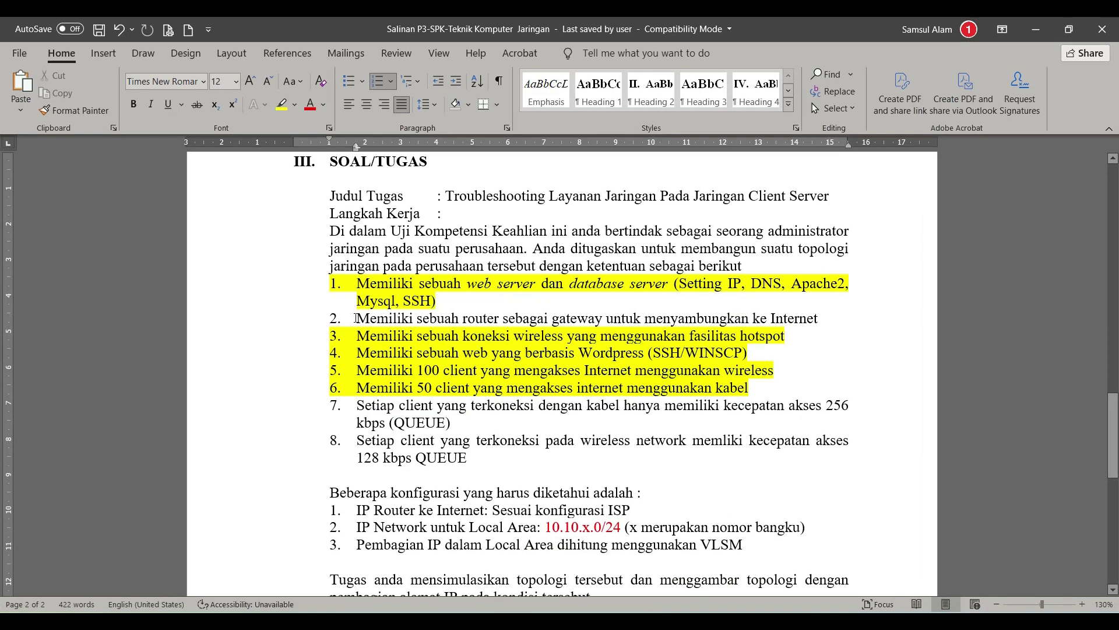
left_click(356, 318)
left_click(821, 319, "shift")
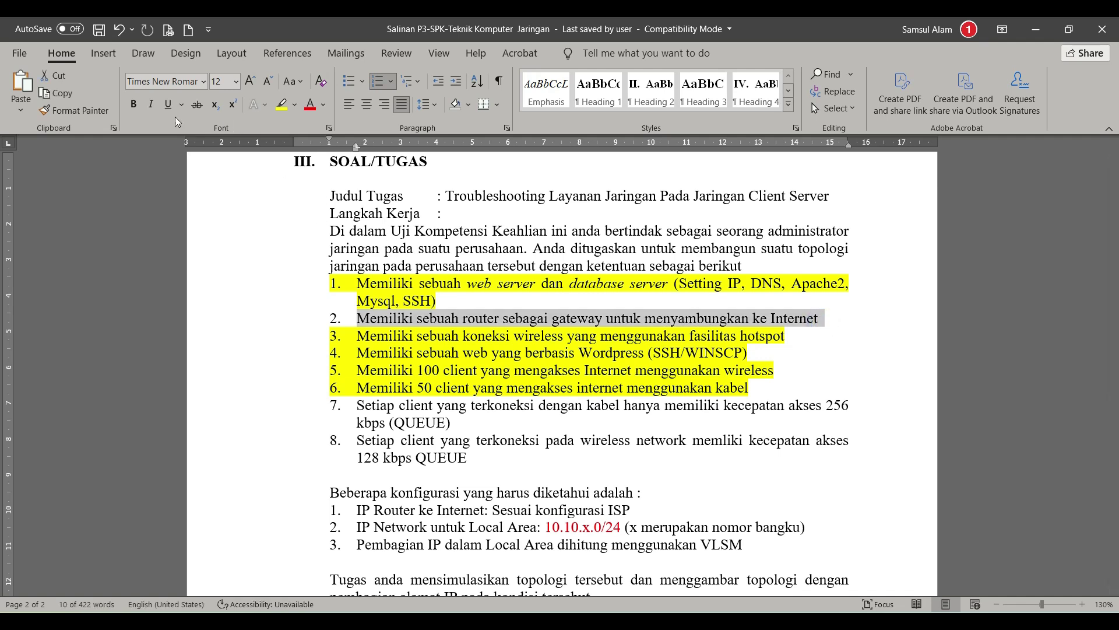
left_click(281, 105)
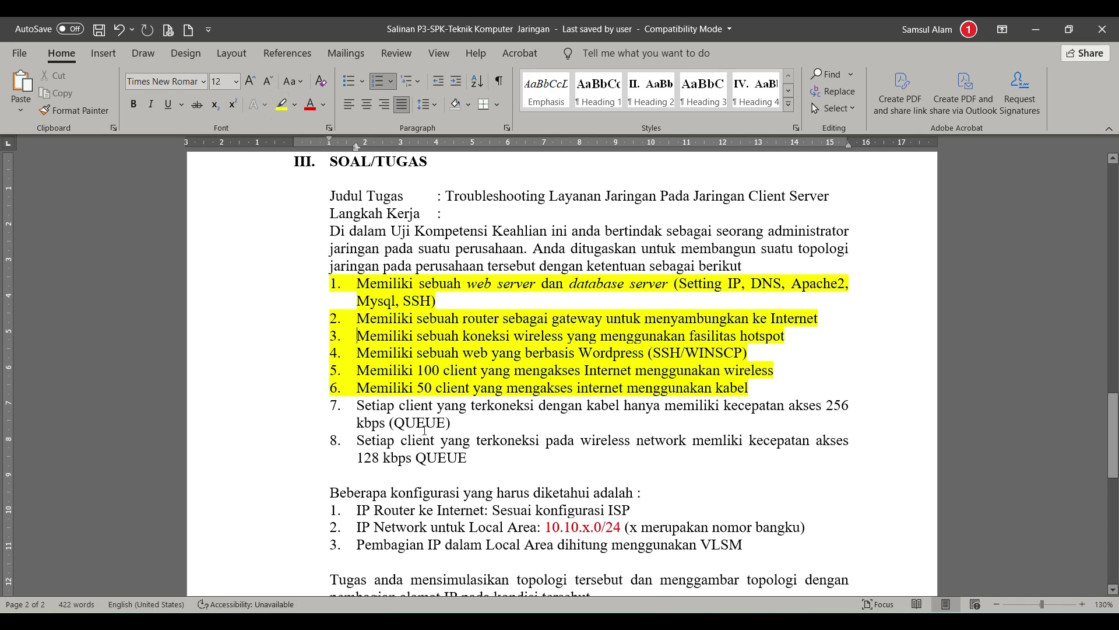
left_click(477, 420)
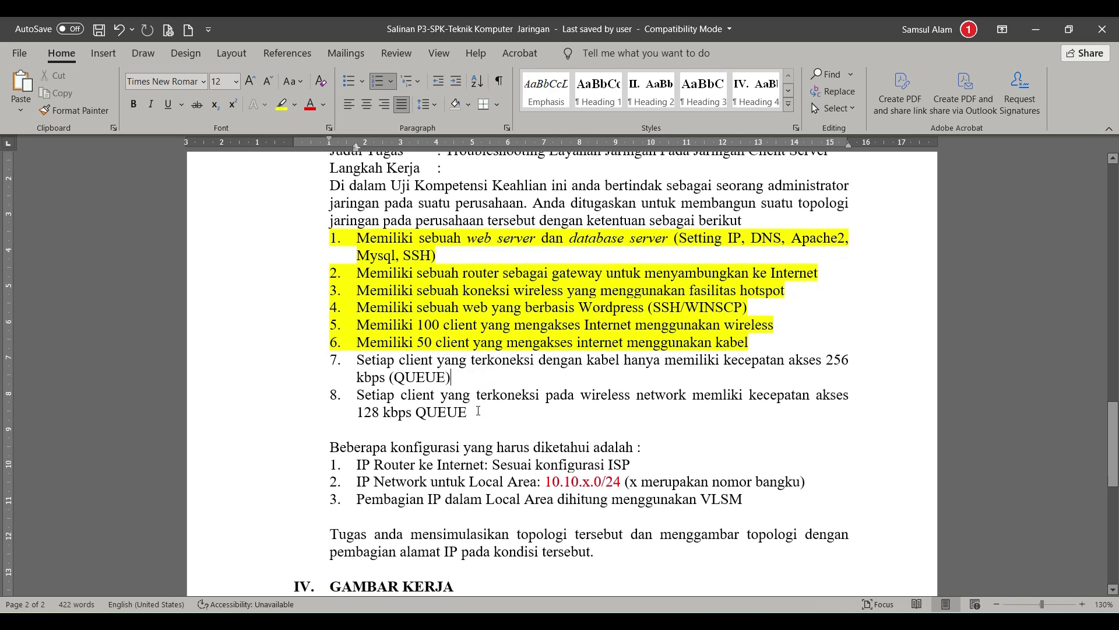
scroll(478, 411, "down", 1)
scroll(478, 411, "up", 1)
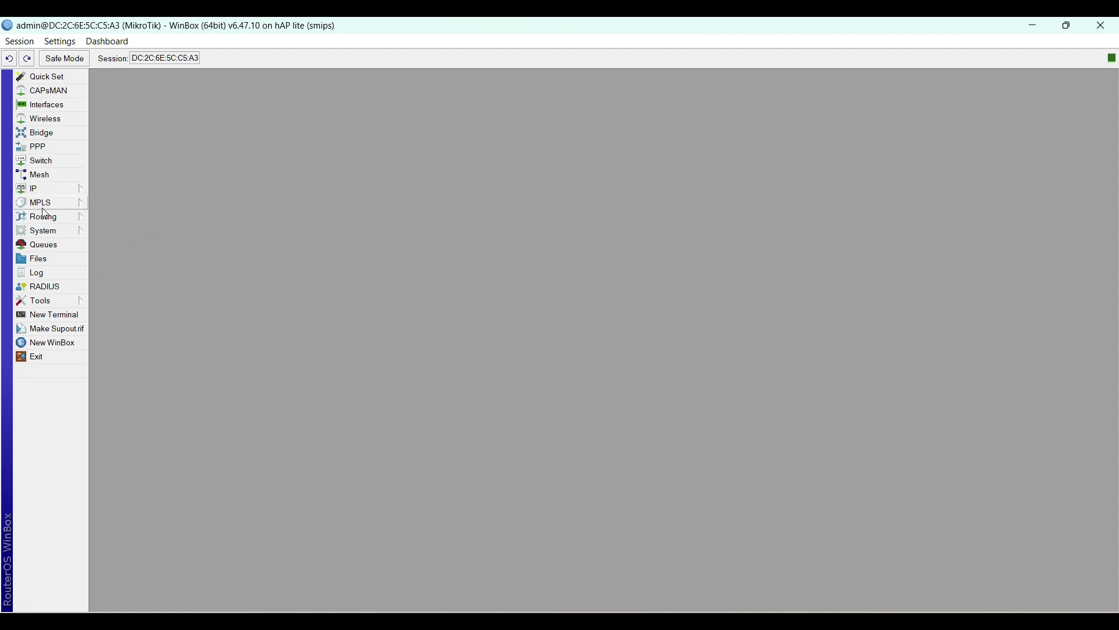
Step: Add a new simple queue named Limit-LAN with target 10.10.1.128/26
left_click(42, 251)
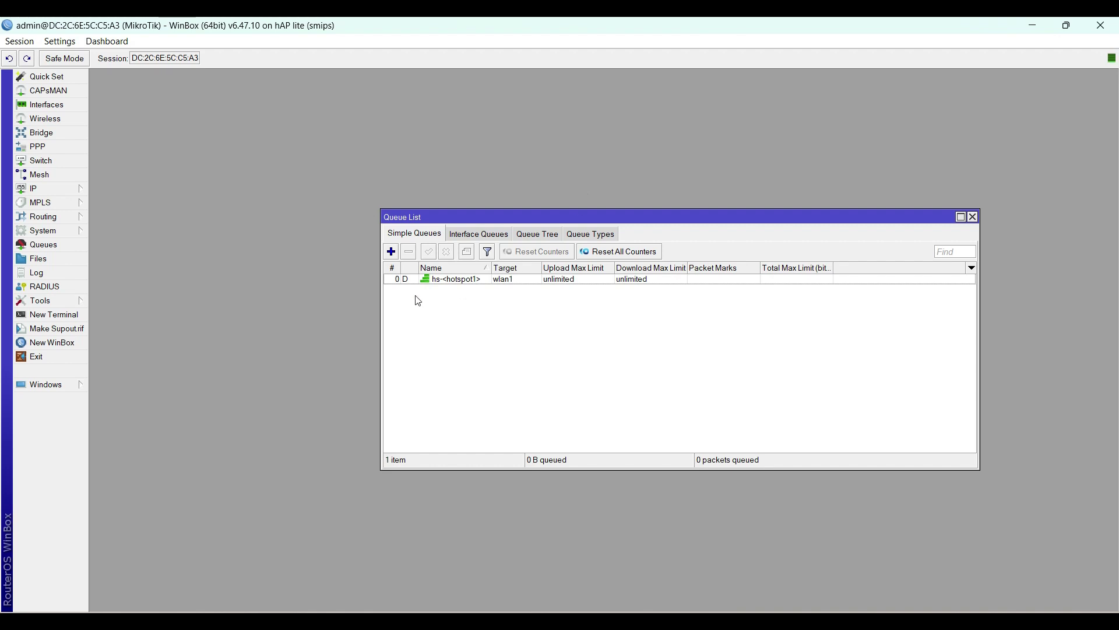
left_click(392, 251)
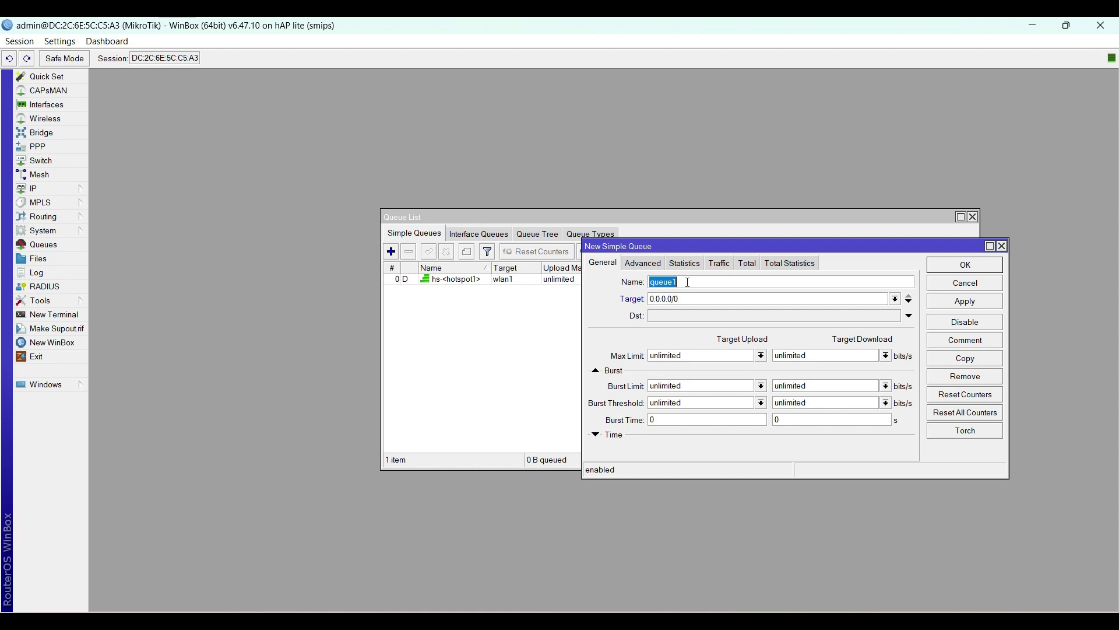
type("Limit-LAN")
left_click_drag(681, 297, 649, 299)
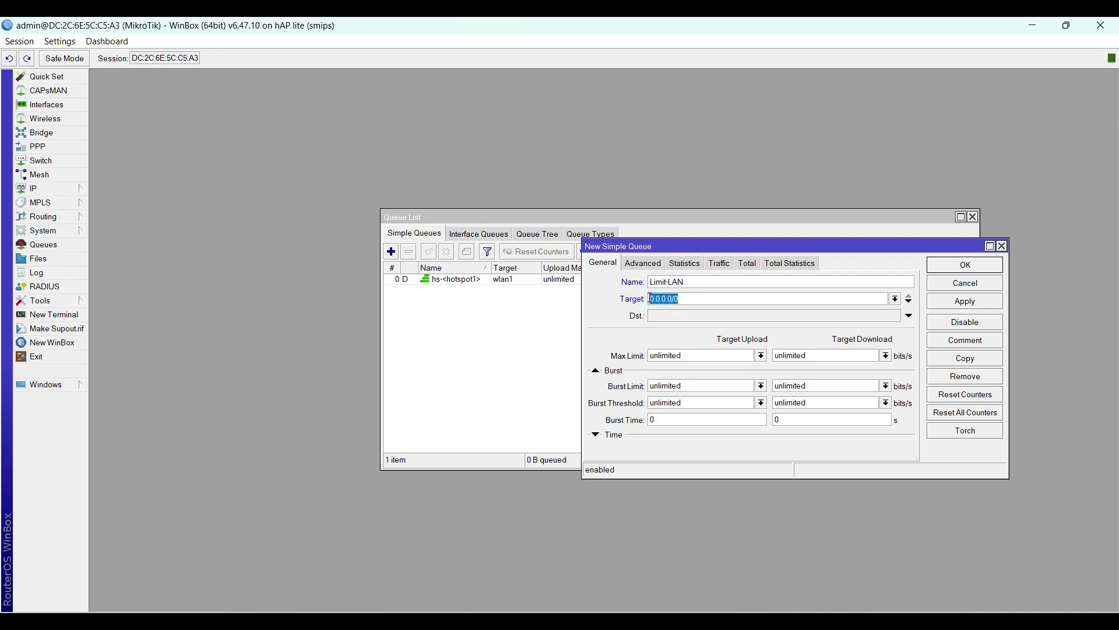
type("10.10.1.128/26")
Step: Append '/ 512 kbps' to Word task item 7 and make 512 kbps bold
left_click(761, 357)
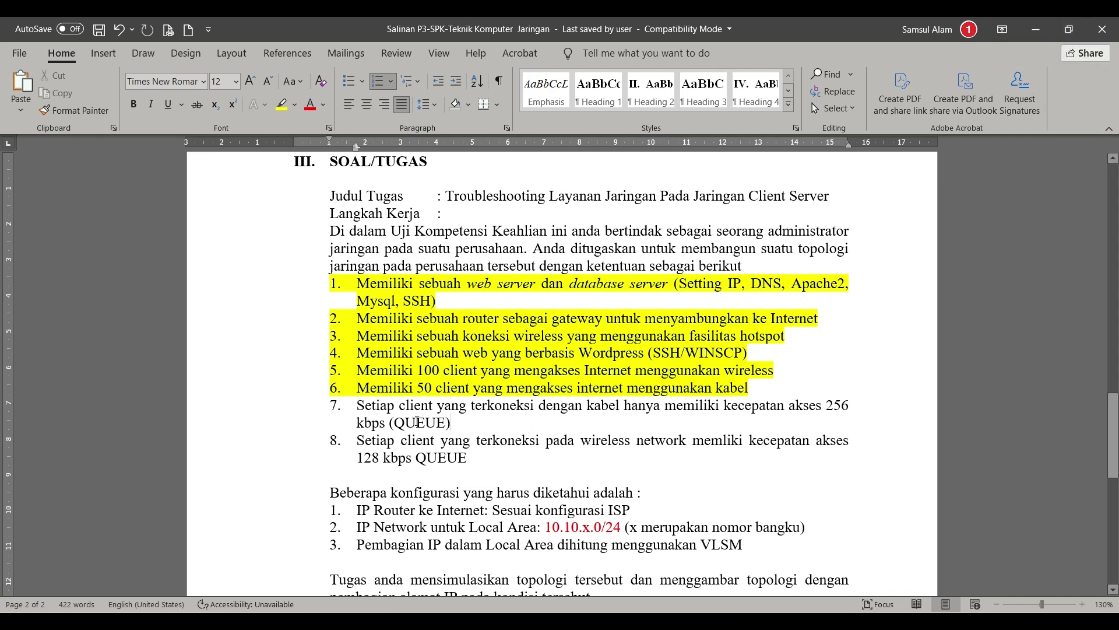
left_click(826, 405)
left_click(389, 424)
type("/ 5")
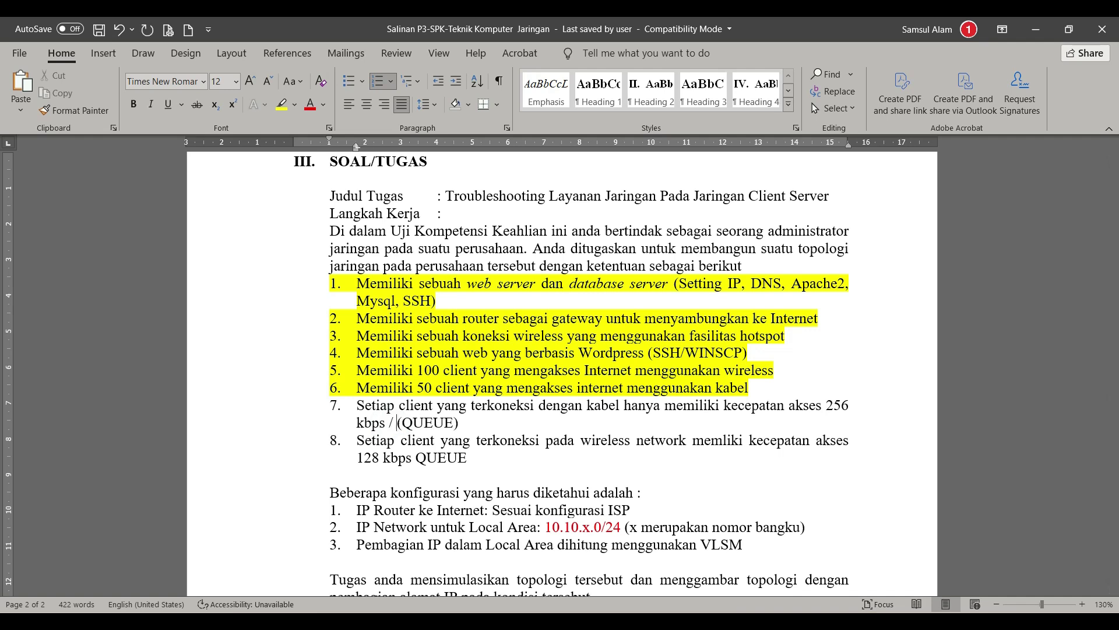
type("12 kbps")
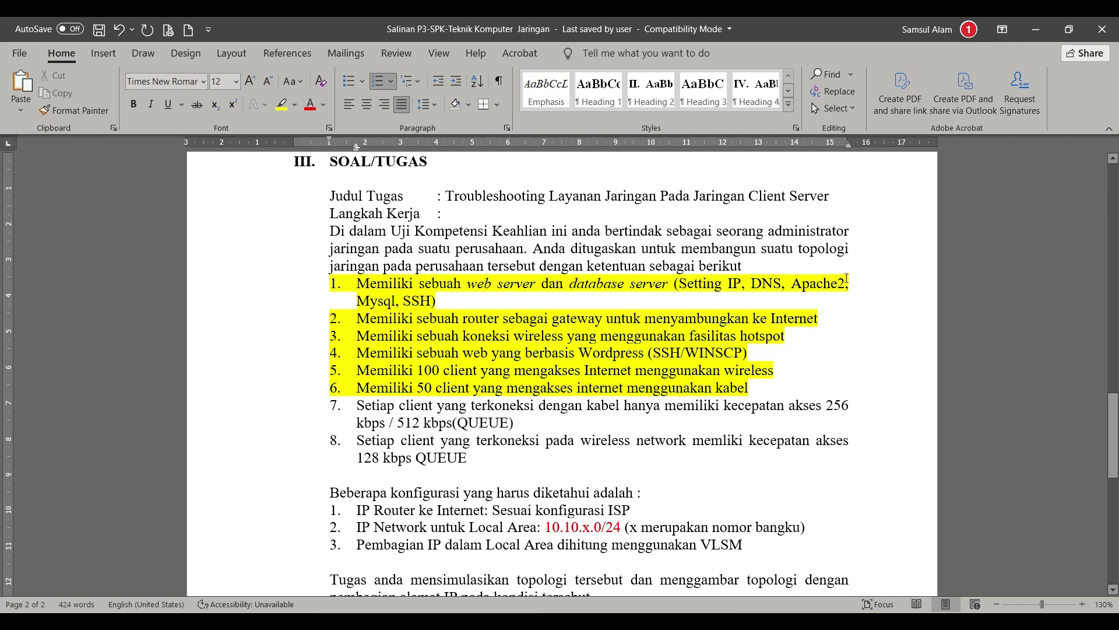
left_click_drag(397, 423, 454, 423)
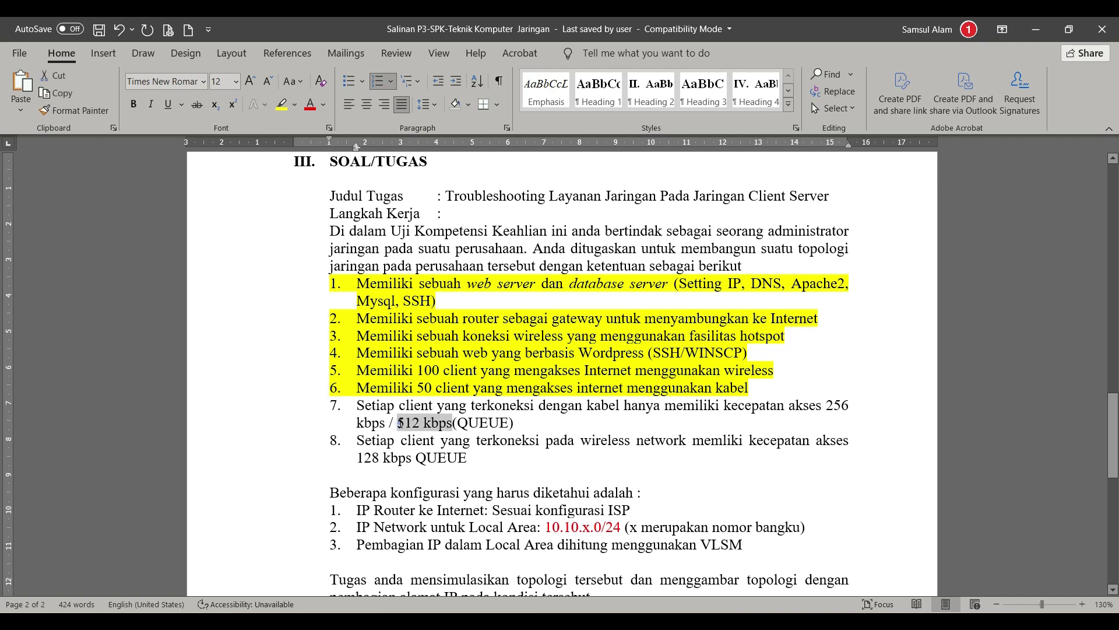
key("ctrl+b")
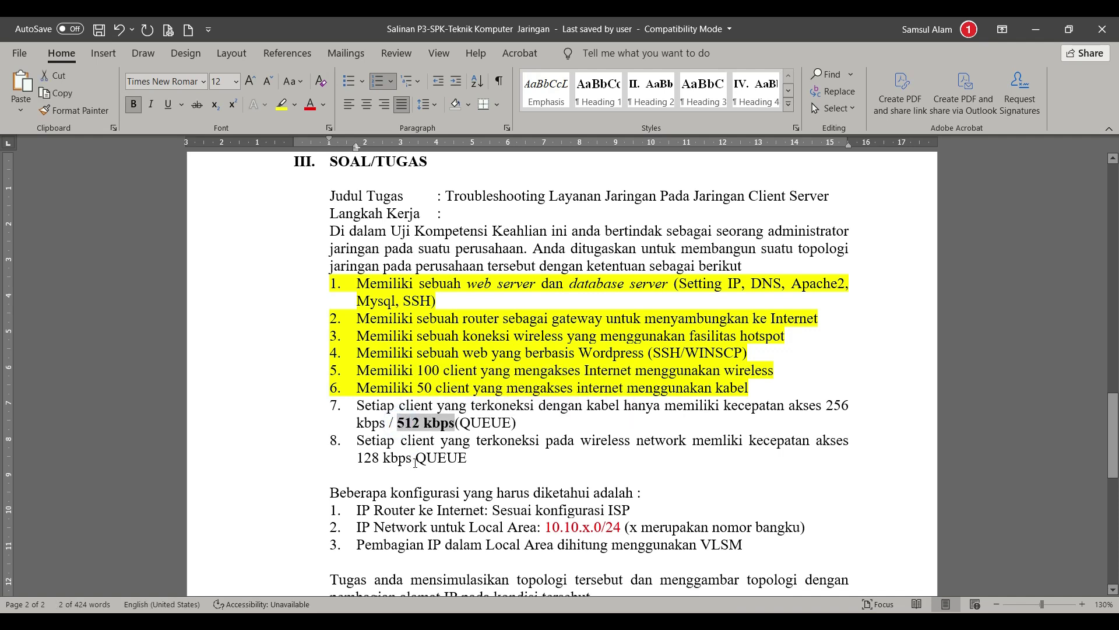
Step: Append '/ 1 Mbps' to item 8 and delete the QUEUE notes from items 7 and 8
left_click(415, 461)
type("/ ")
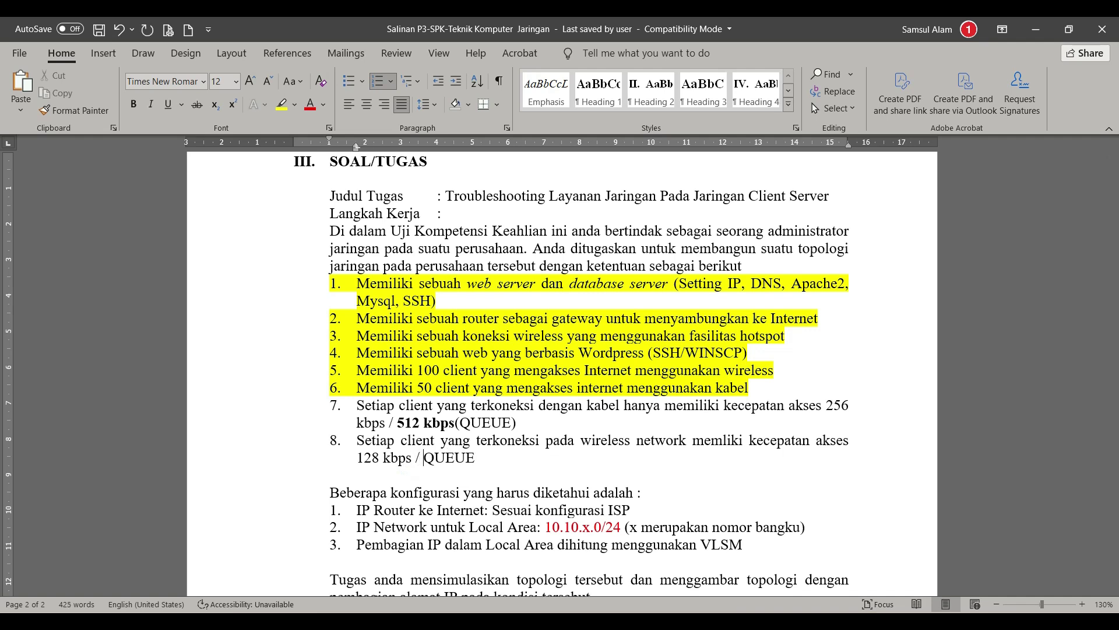
type("1 Mbps")
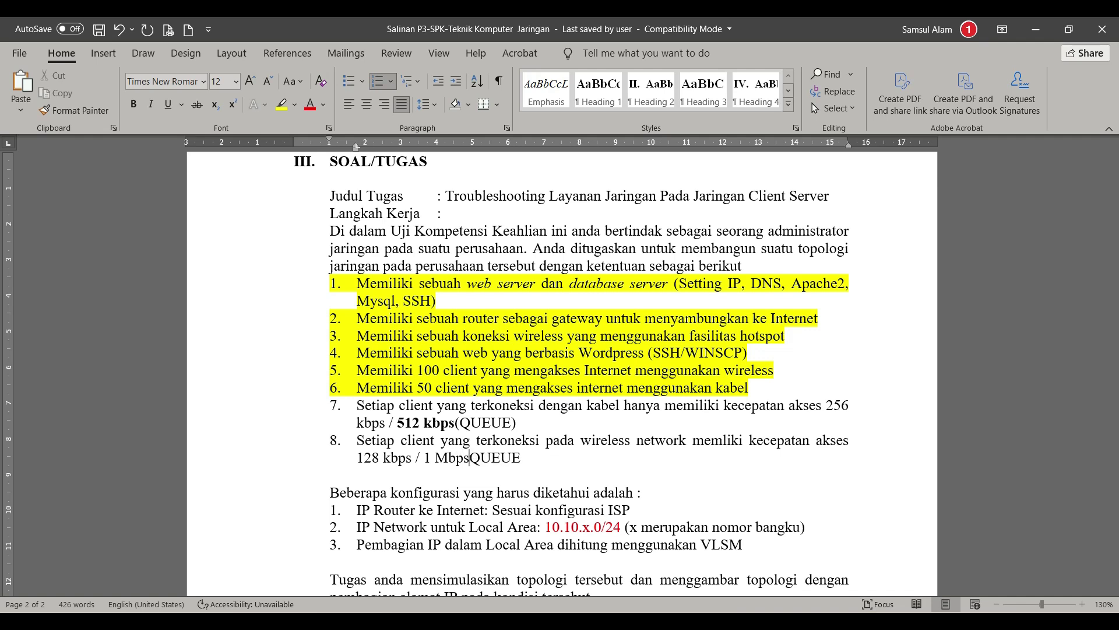
key("Delete")
key("Delete")
key("Delete")
key("Delete")
key("Delete")
left_click(533, 420)
key("BackSpace")
key("BackSpace")
key("BackSpace")
key("BackSpace")
key("BackSpace")
key("BackSpace")
key("BackSpace")
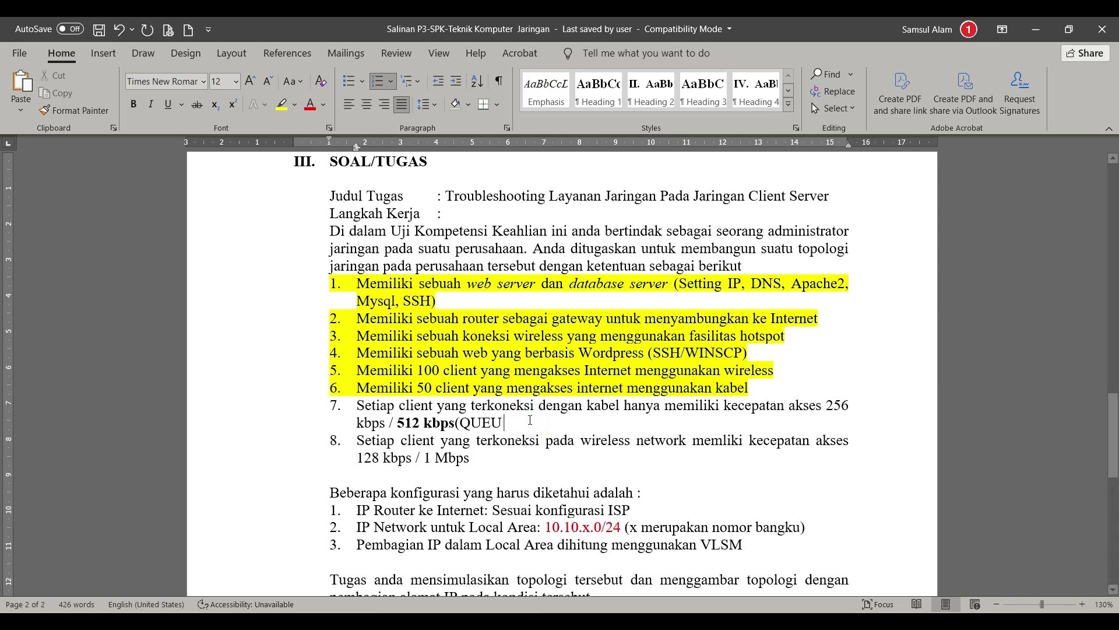
left_click_drag(423, 457, 475, 455)
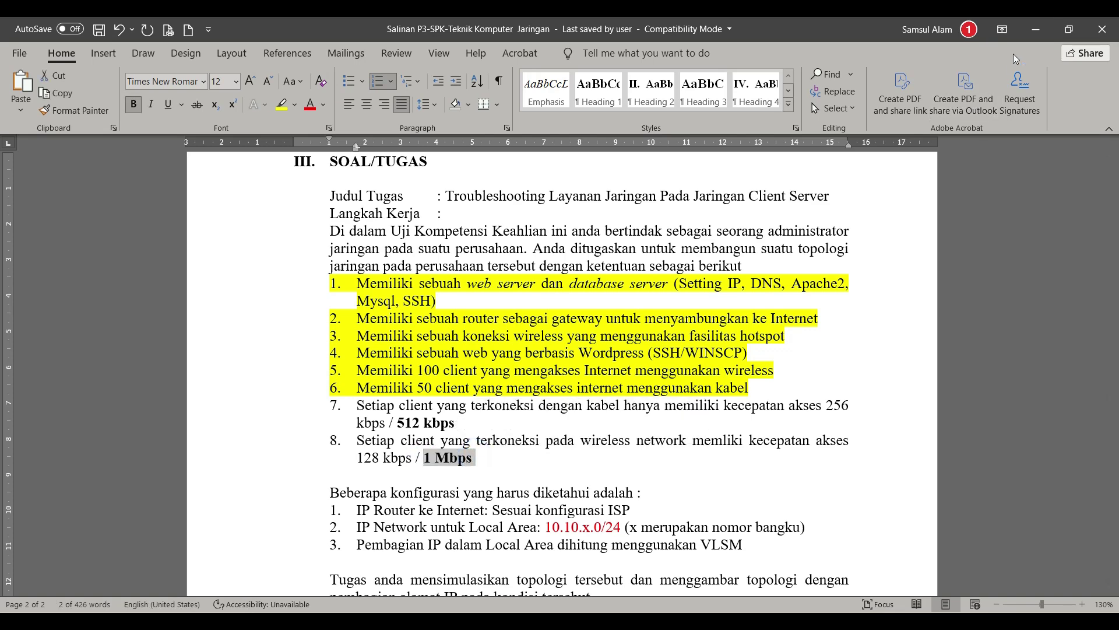
left_click(1036, 29)
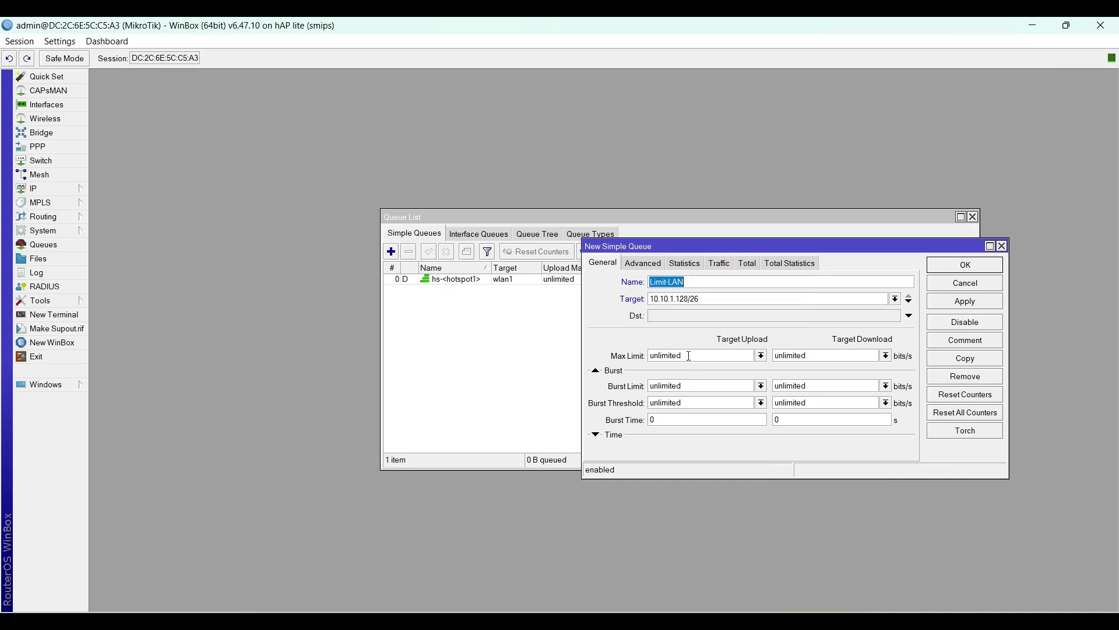
Step: Give the Limit-LAN queue 512k upload and 512k download limits, then apply and save it
left_click(761, 356)
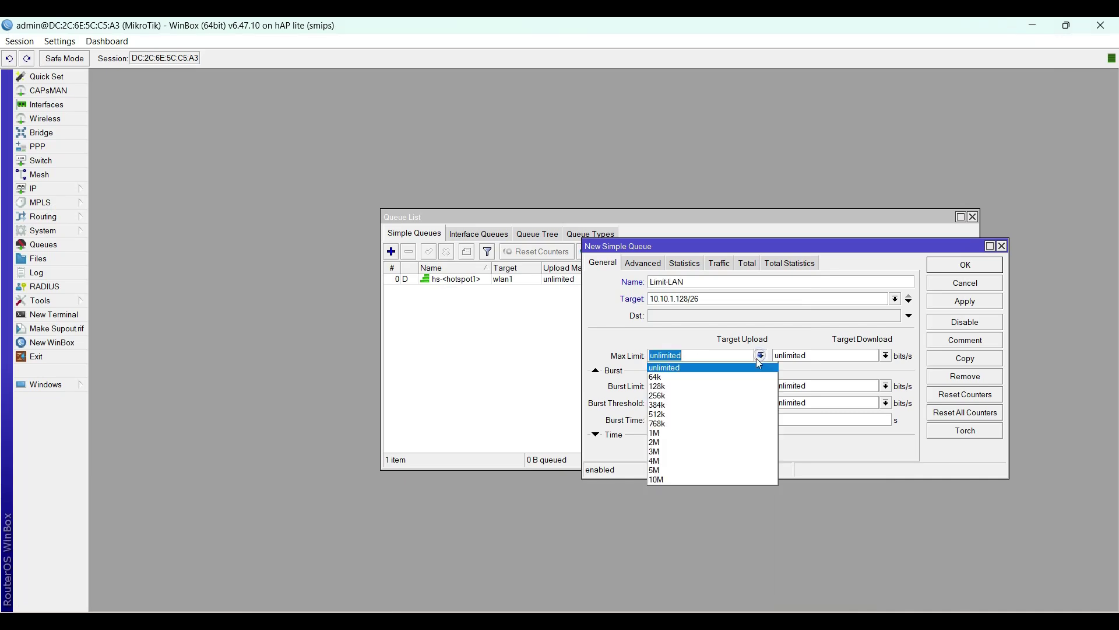
left_click(736, 413)
left_click(886, 355)
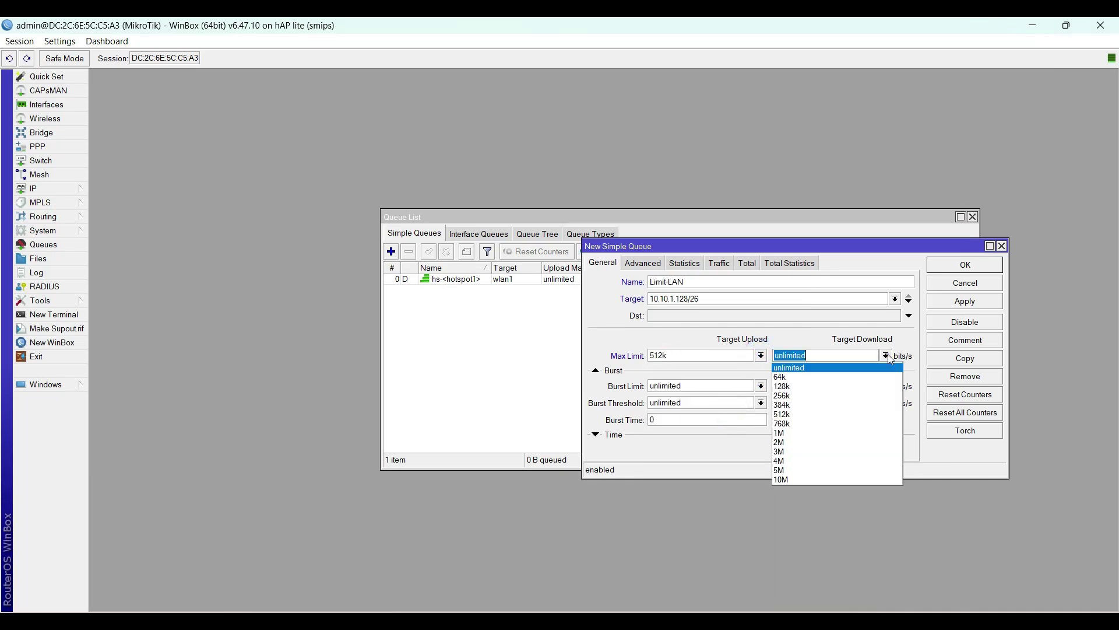
left_click(844, 413)
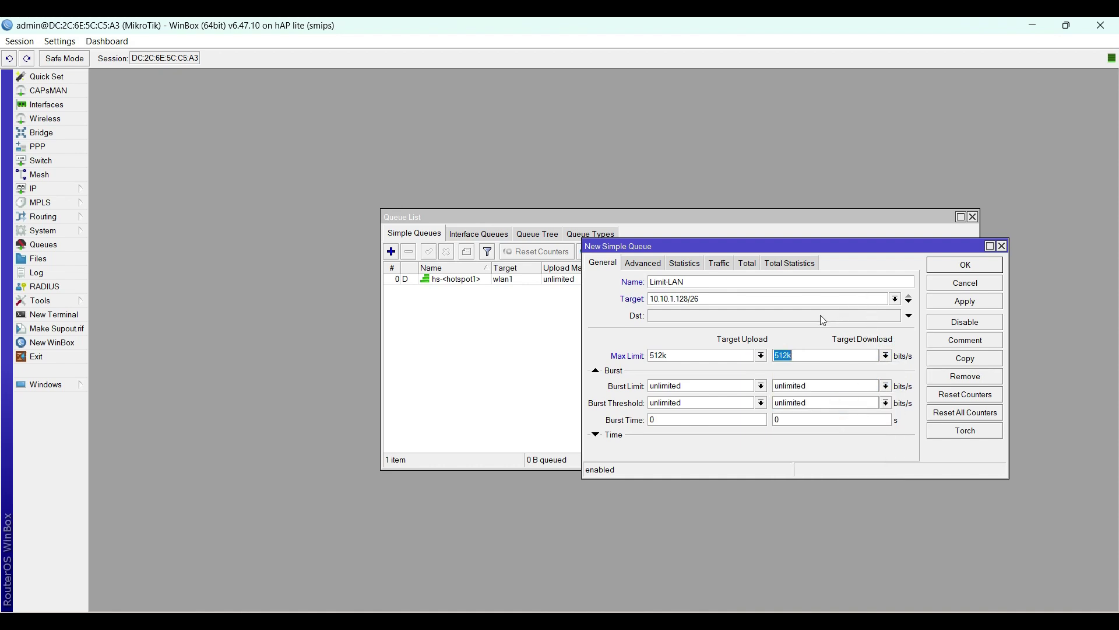
left_click(947, 304)
left_click(974, 266)
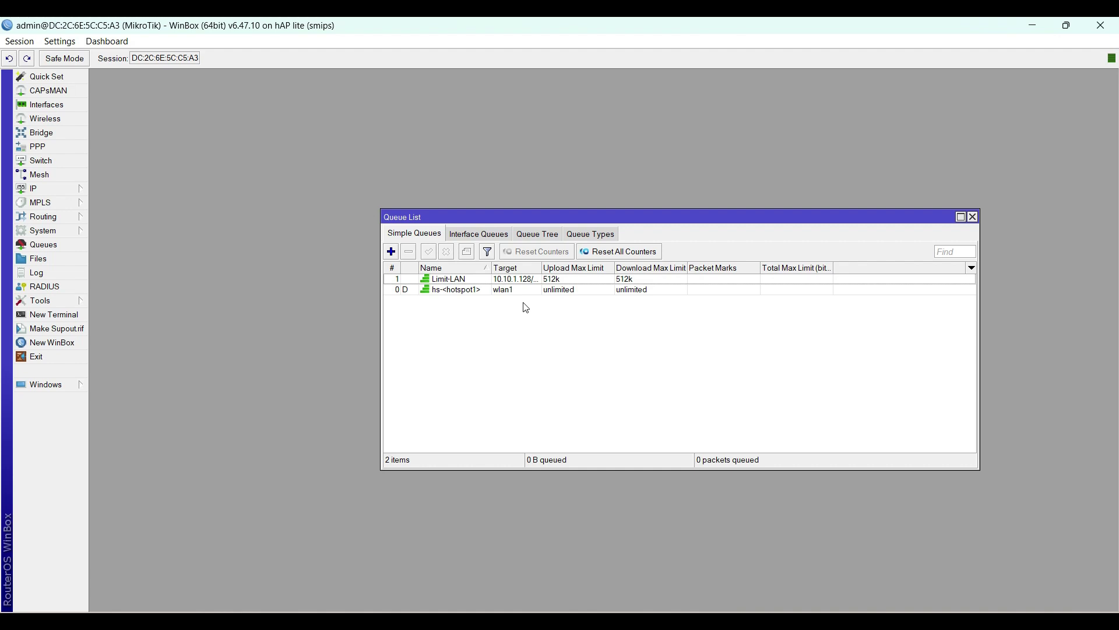
Step: Open the IP > Hotspot user profiles beside the queue list and widen the Hotspot window
left_click_drag(544, 216, 364, 170)
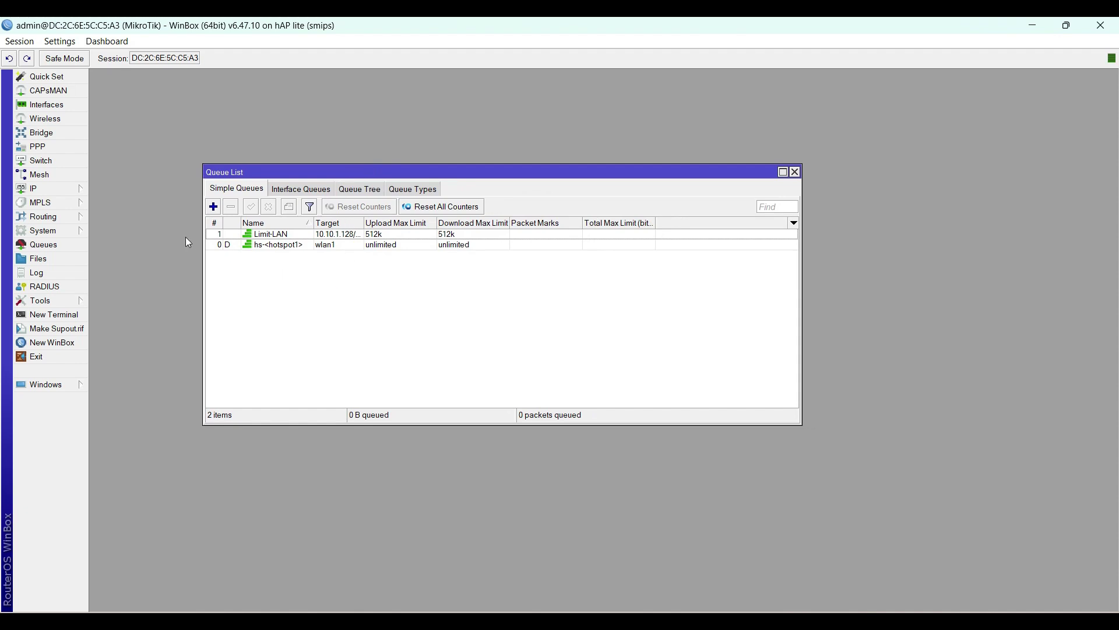
left_click(74, 188)
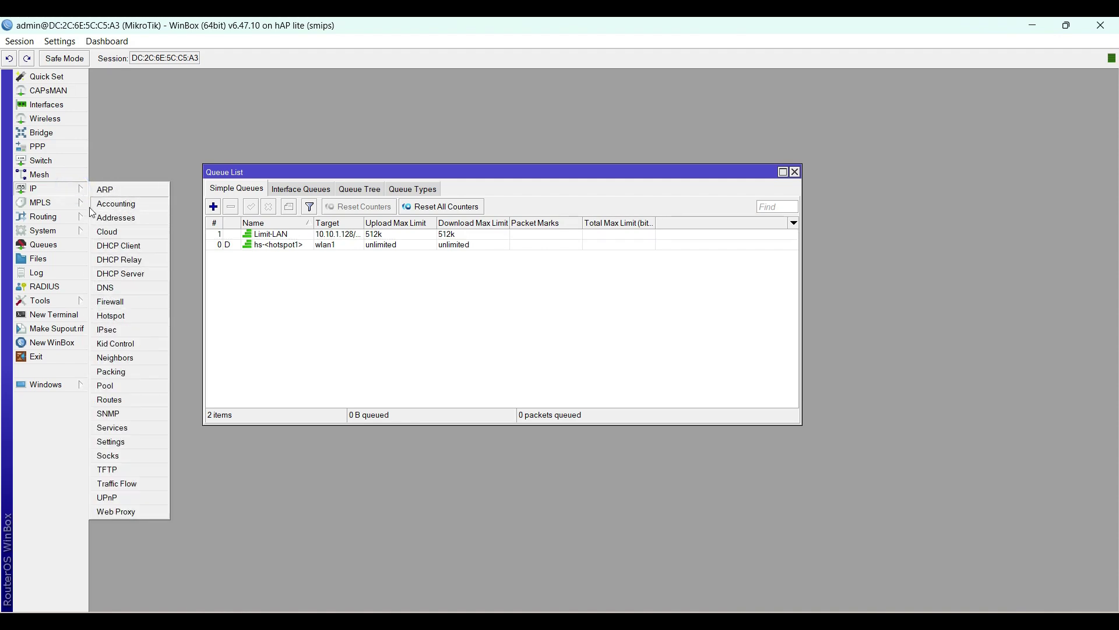
left_click(123, 316)
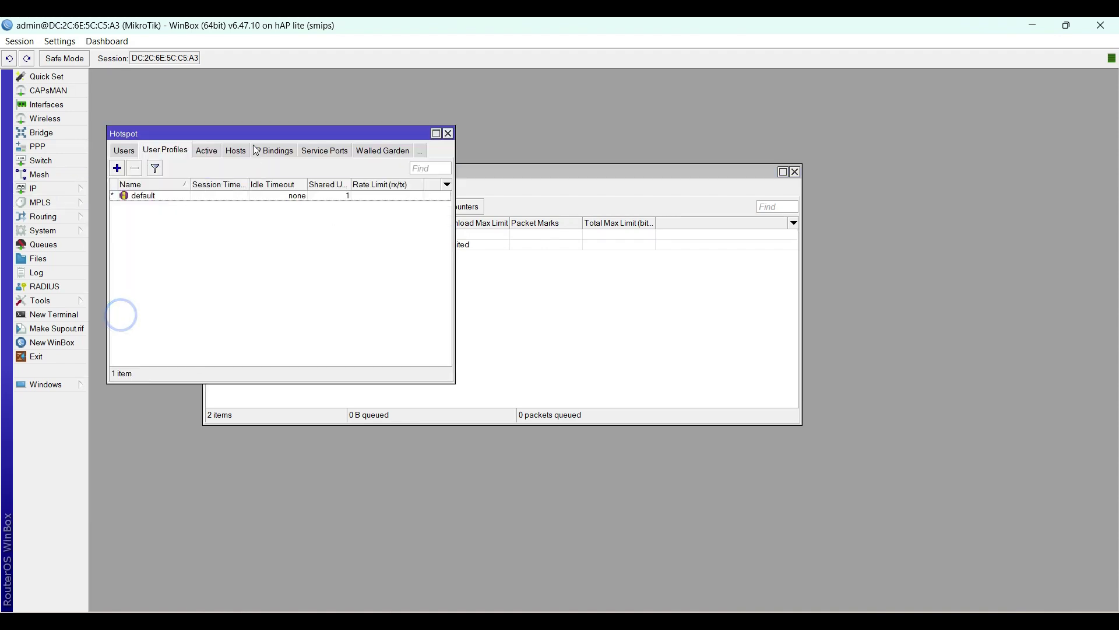
left_click_drag(253, 137, 424, 116)
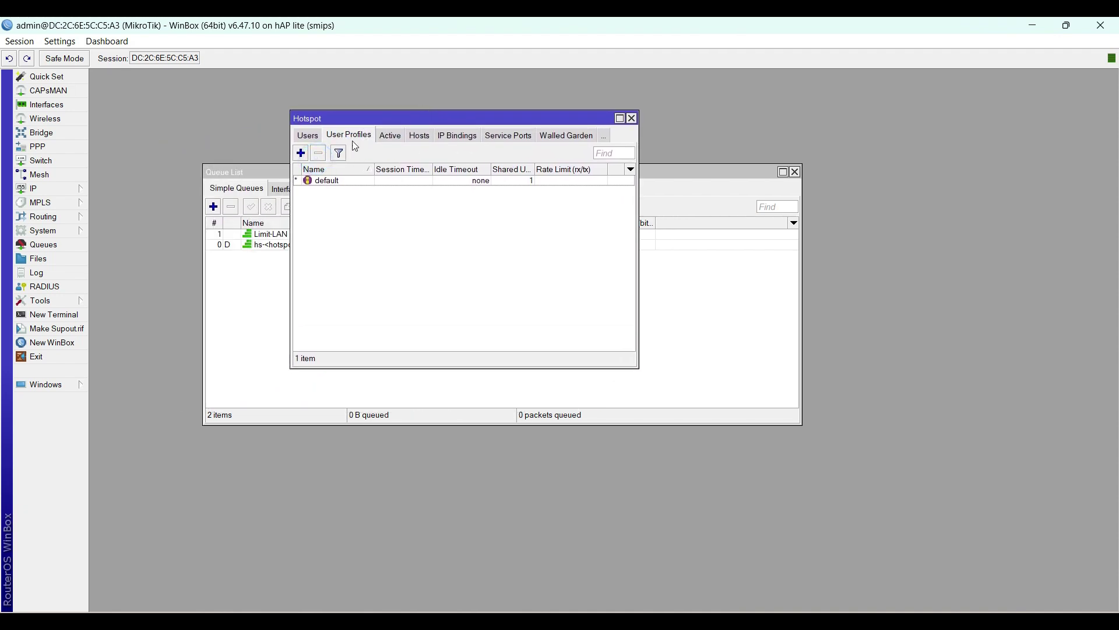
left_click(642, 207)
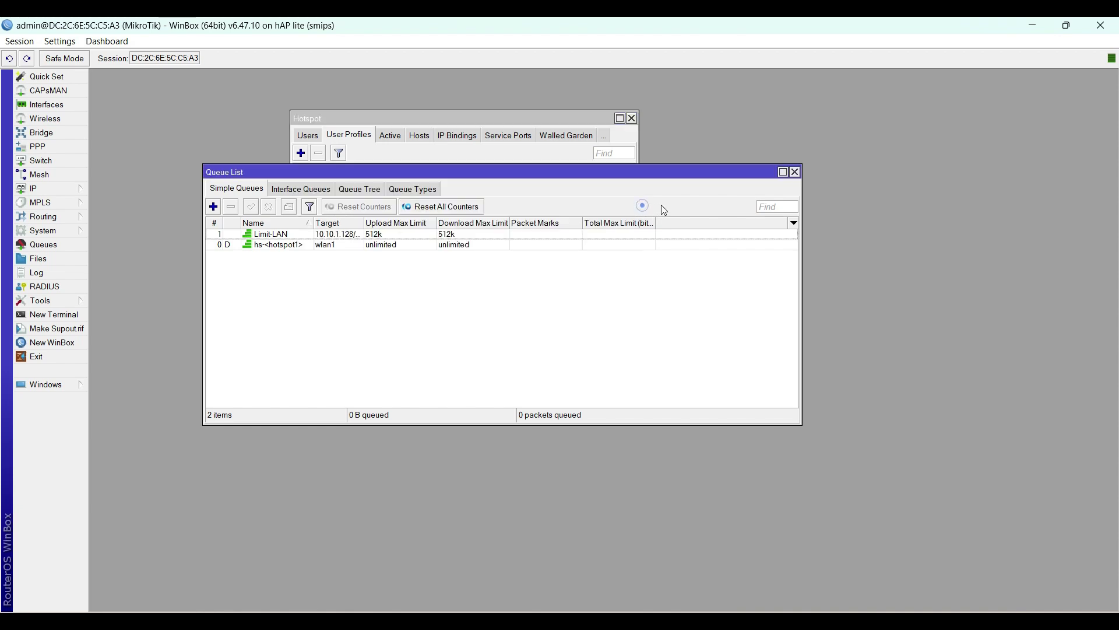
left_click(572, 122)
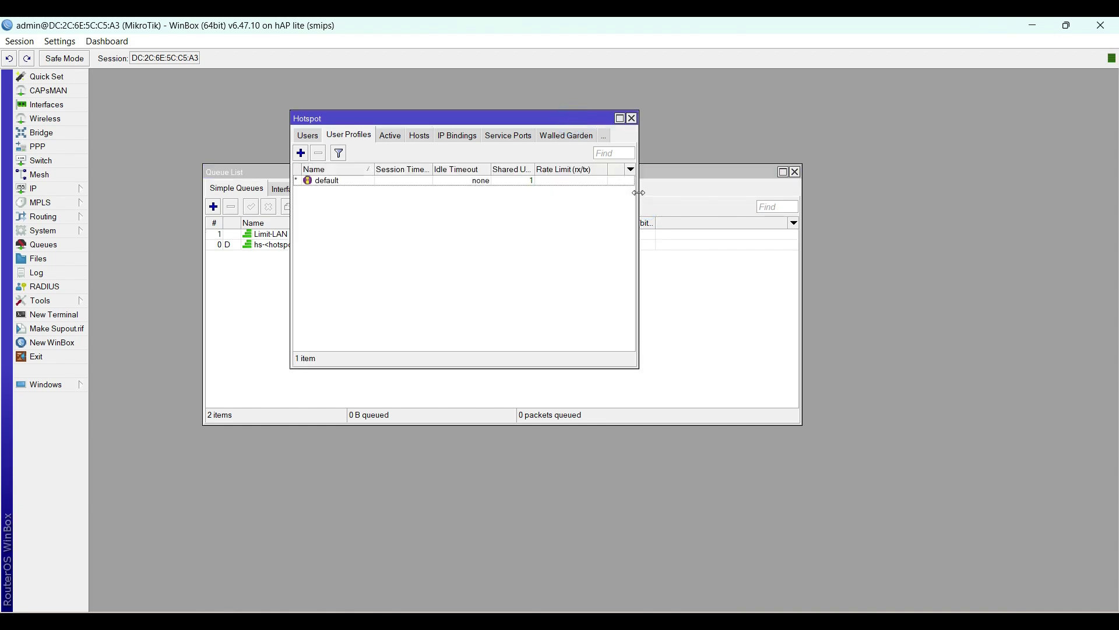
left_click_drag(639, 199, 763, 195)
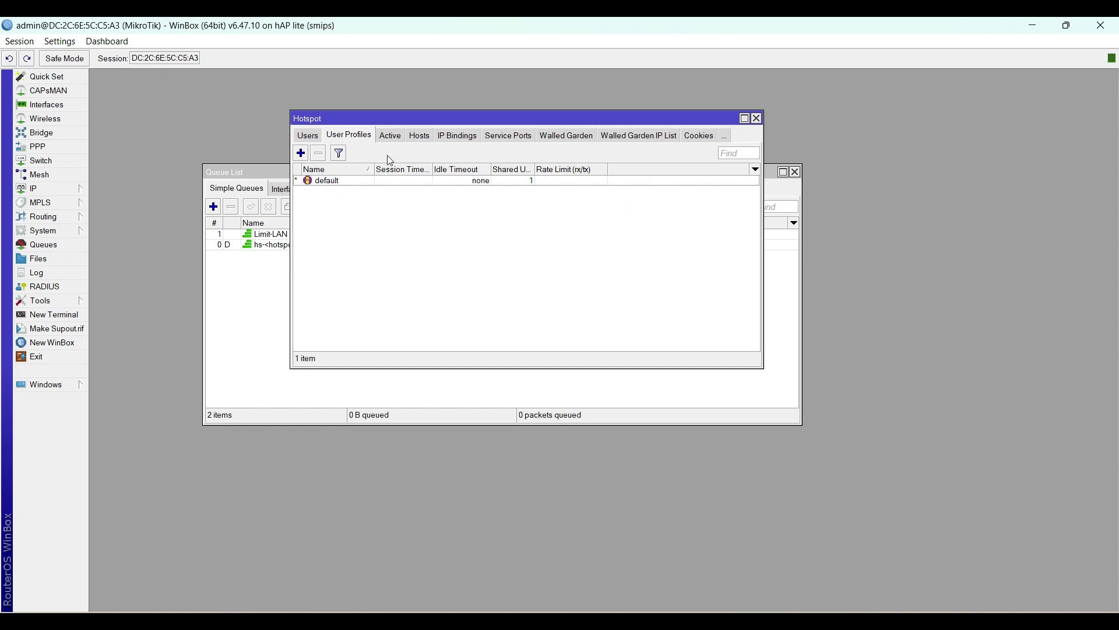
Step: Set the default hotspot user profile's rate limit to 1M/1M and save it
double_click(353, 183)
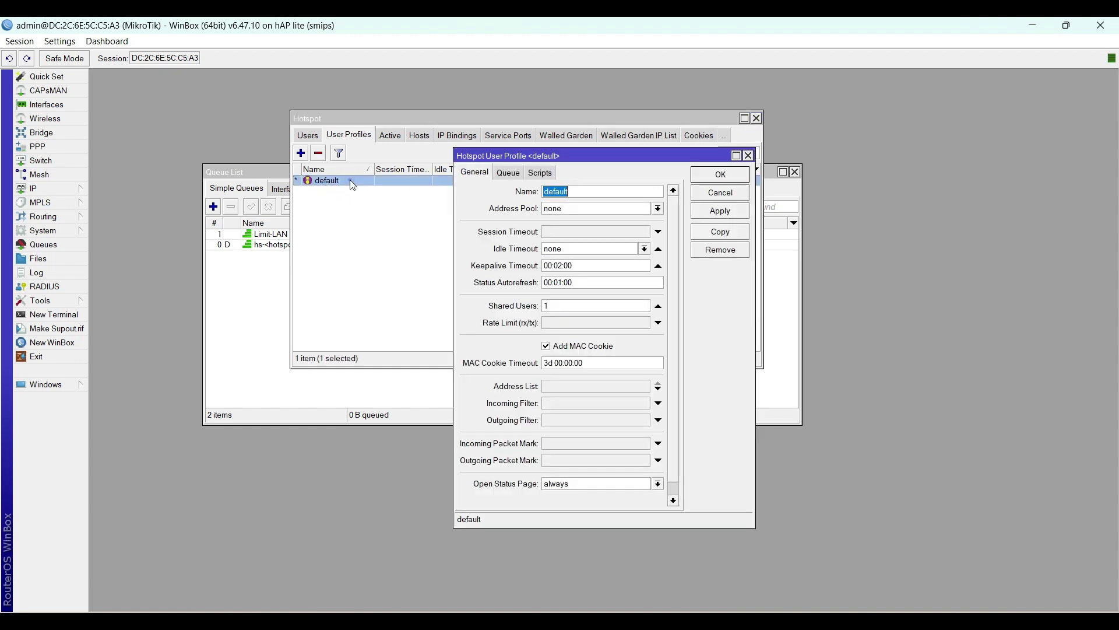
left_click(549, 324)
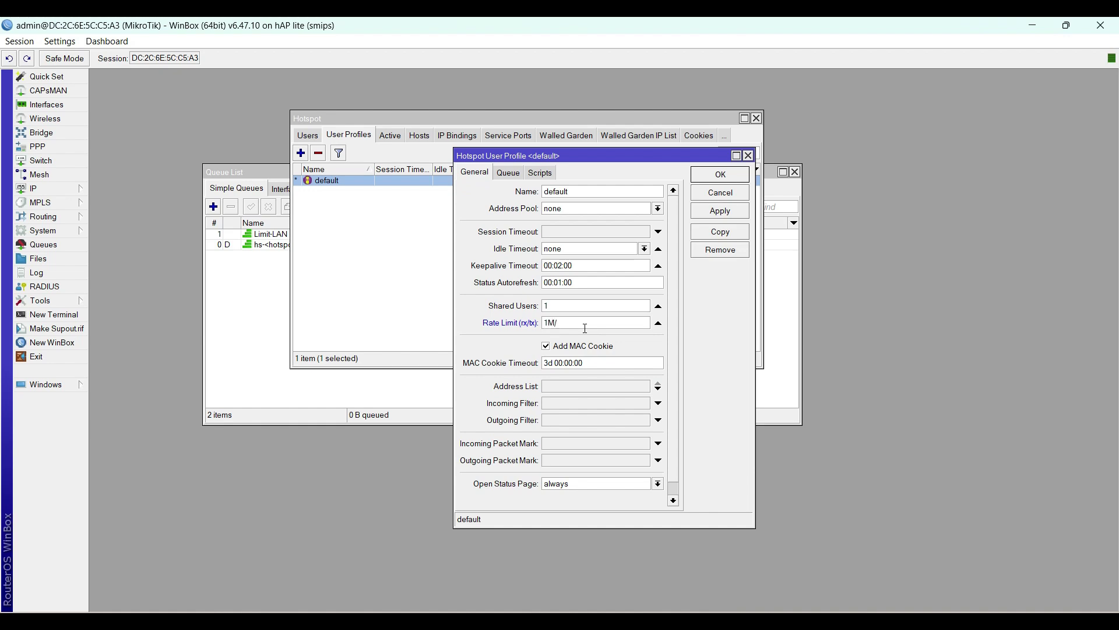
type("1M/1M")
left_click(717, 212)
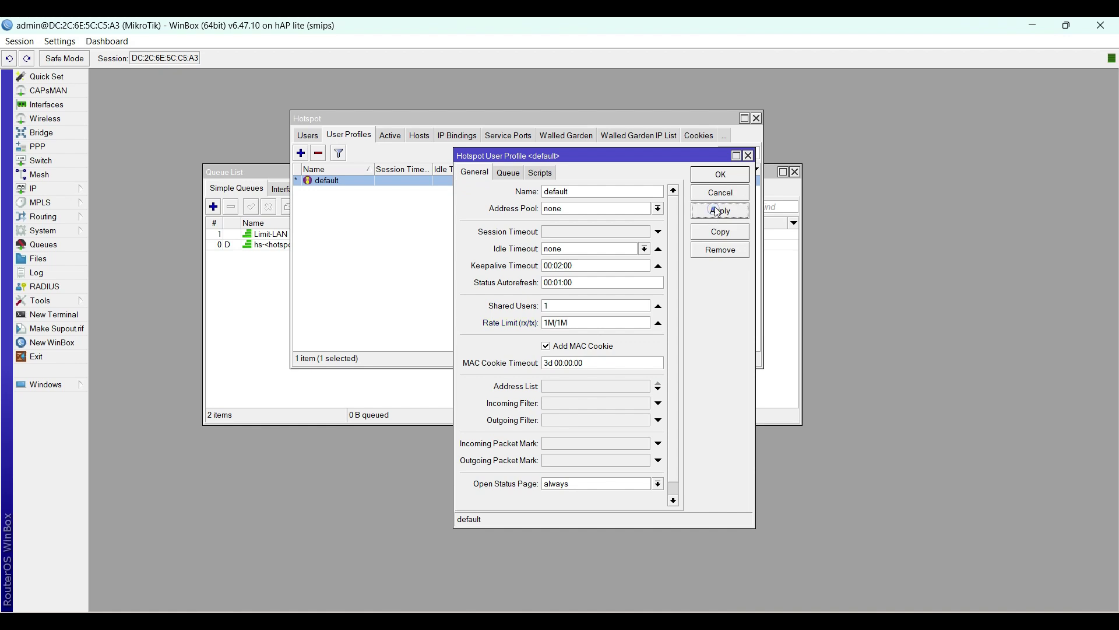
left_click(720, 173)
Step: Rearrange the queue list and Hotspot windows so both are visible
left_click(274, 169)
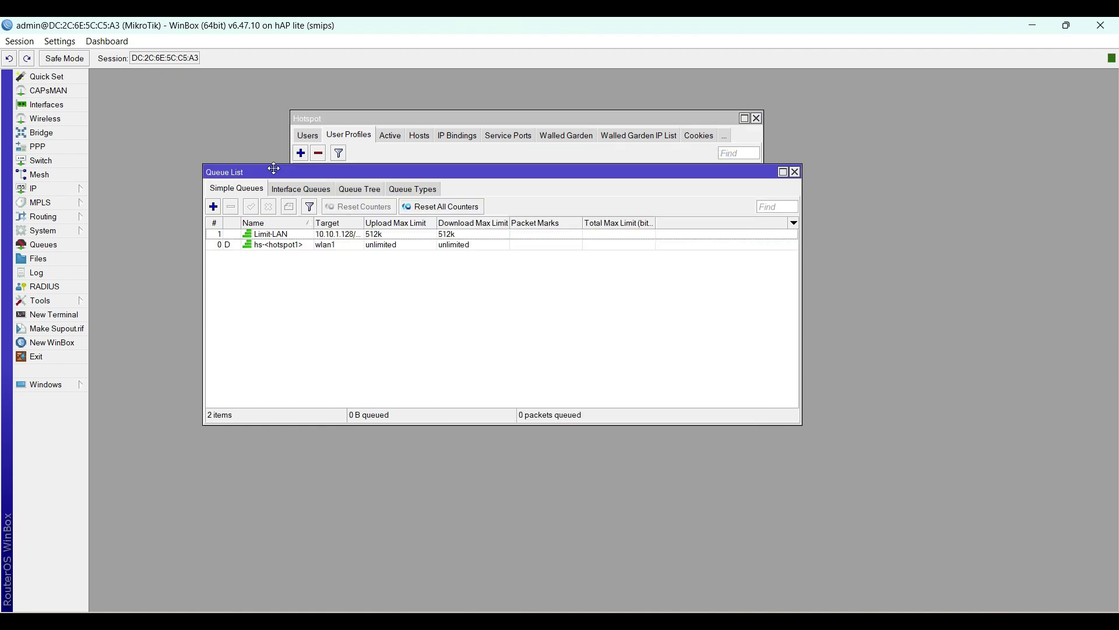
left_click_drag(335, 173, 293, 329)
left_click_drag(346, 119, 217, 77)
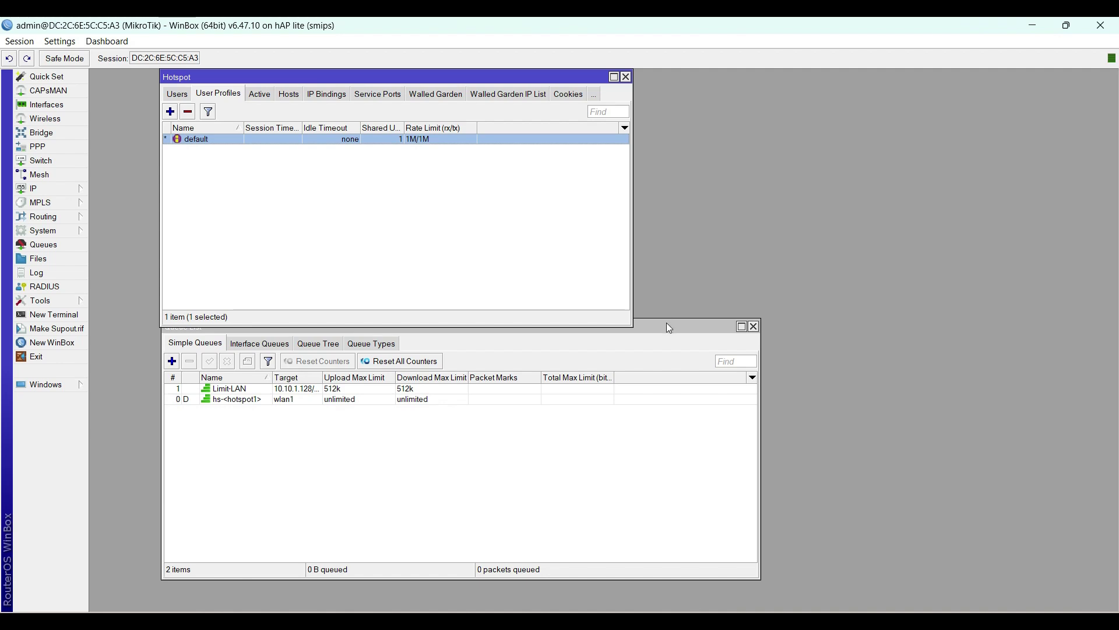
left_click_drag(666, 324, 665, 338)
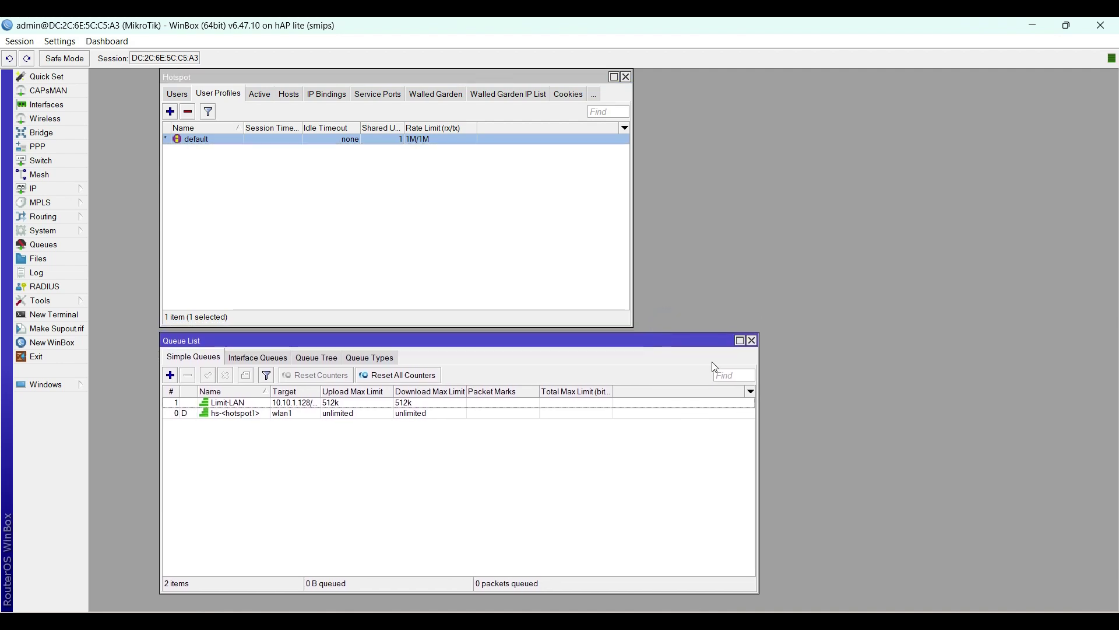
left_click_drag(758, 412, 634, 414)
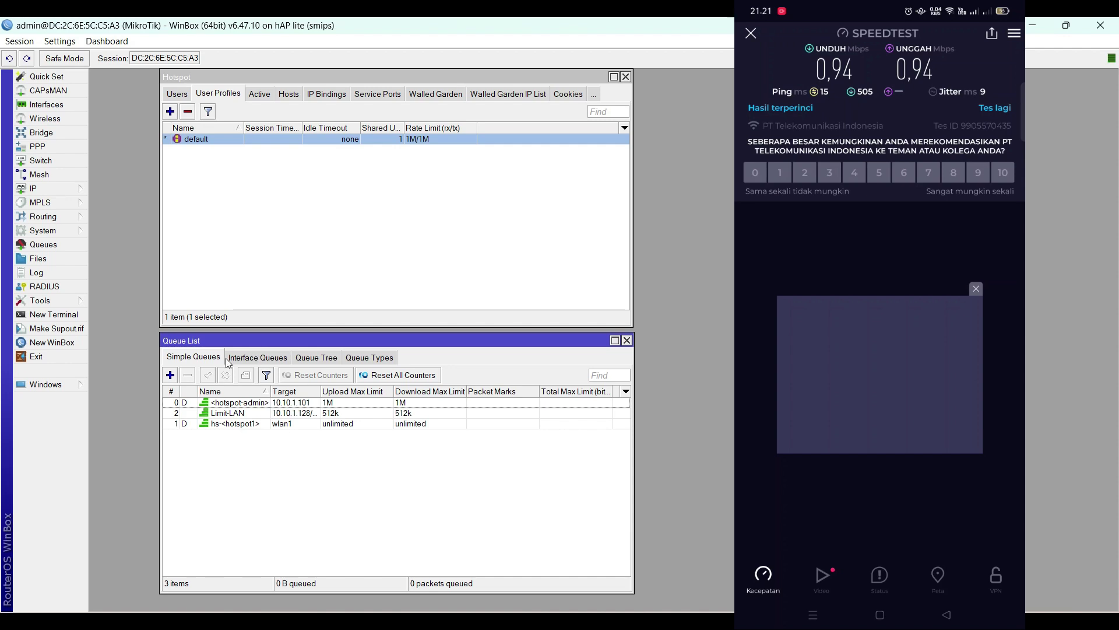
Step: Select the hotspot client's new dynamic queue to confirm its 1M/1M limit
left_click(419, 405)
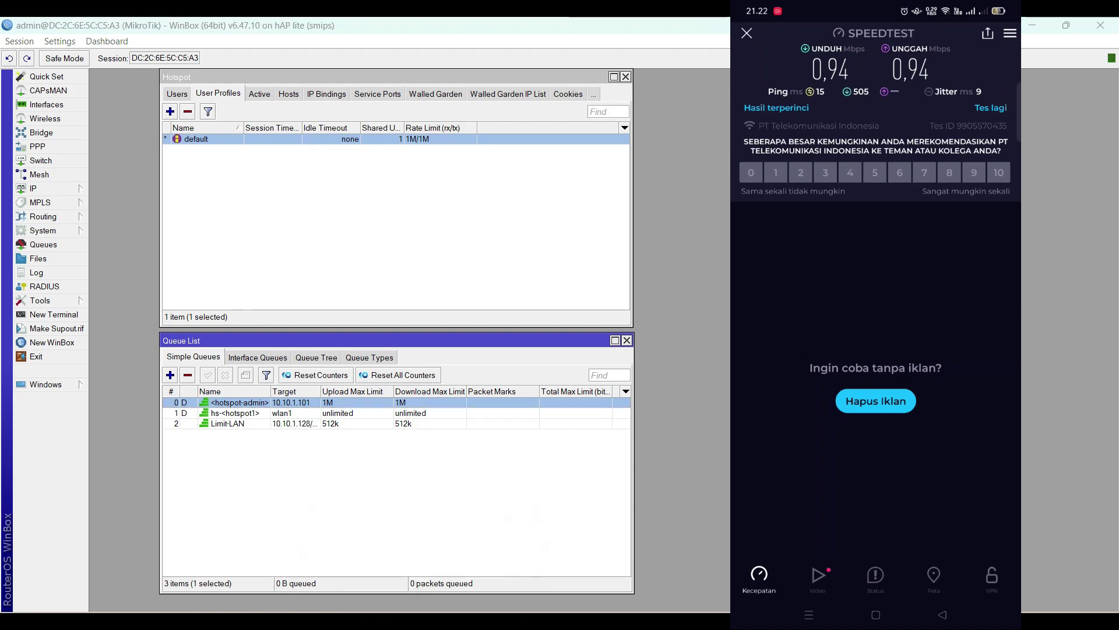
Step: Highlight task items 7 and 8 in yellow in the Word document
key("alt+Tab")
left_click(384, 421)
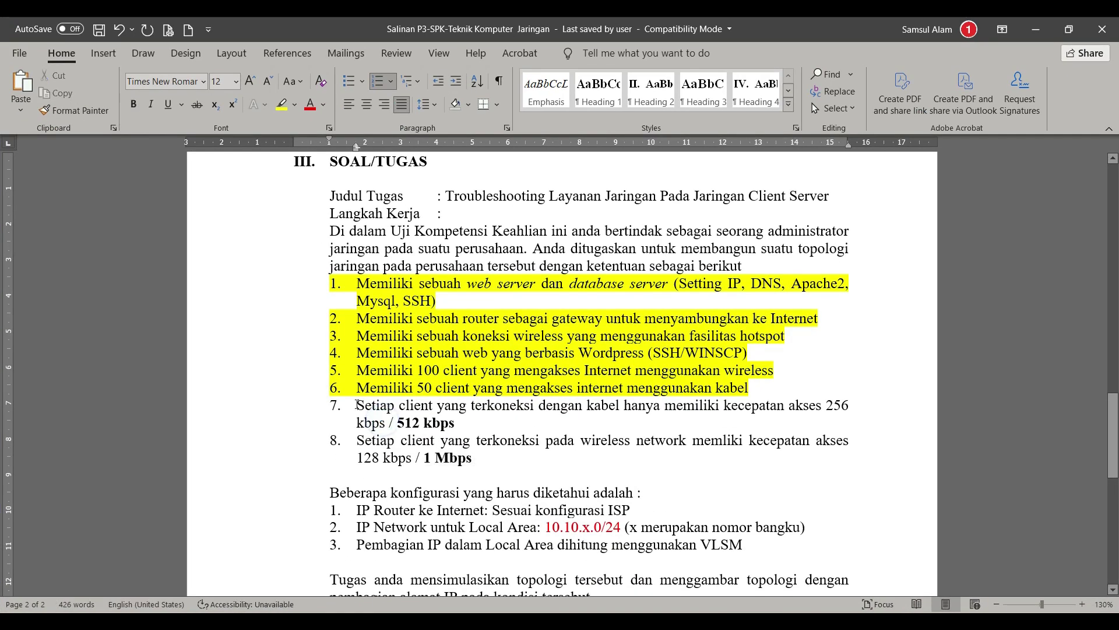
left_click_drag(358, 404, 456, 417)
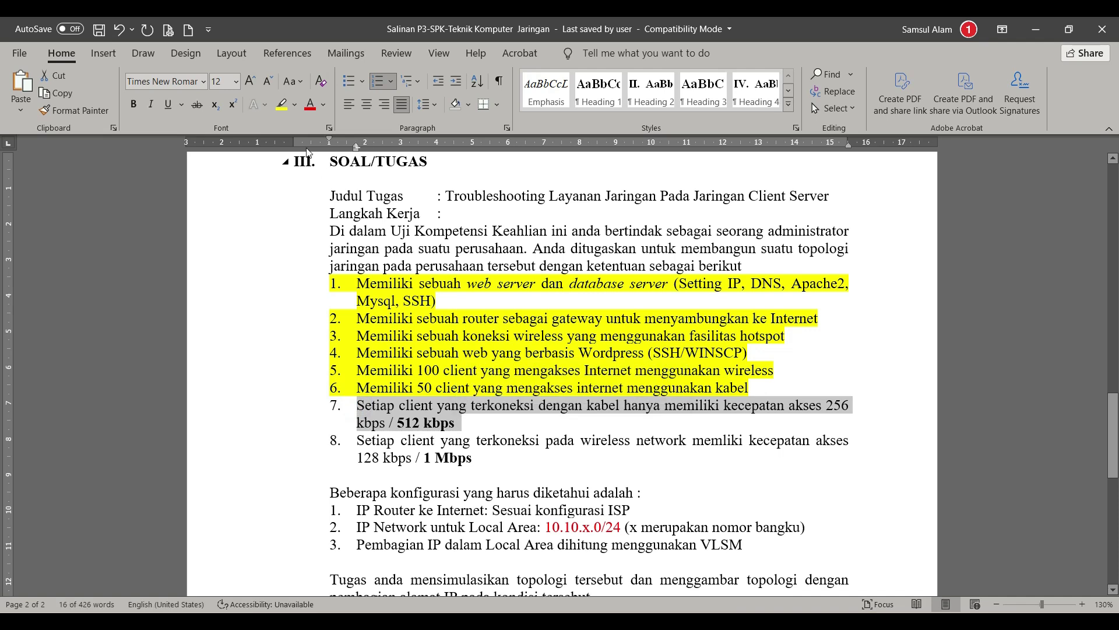
left_click(293, 105)
left_click(286, 125)
left_click(358, 442)
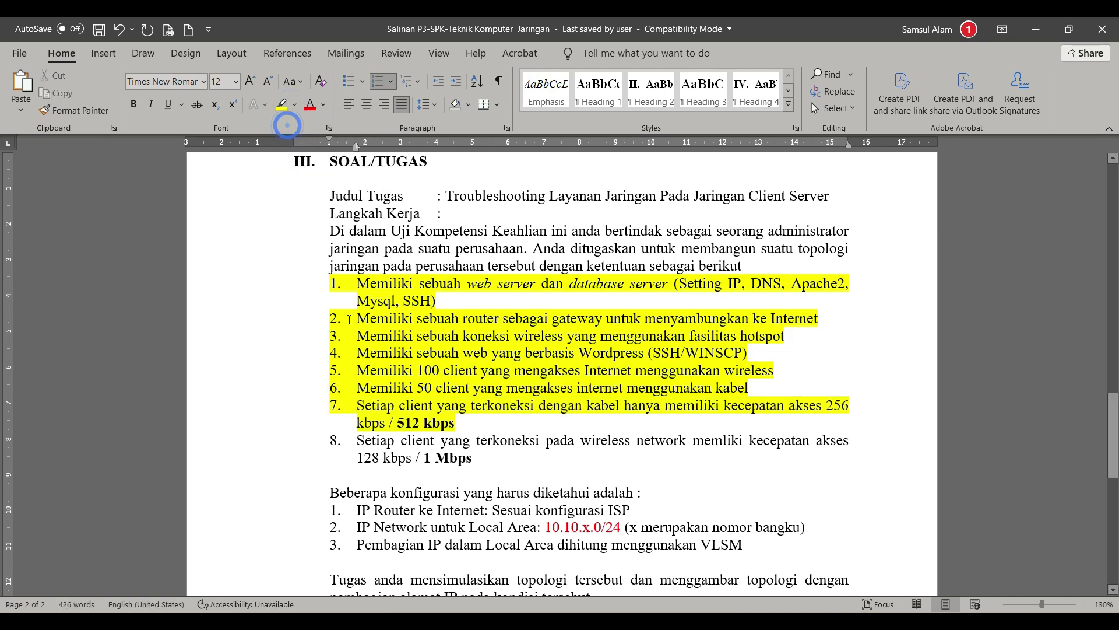
left_click_drag(357, 441, 481, 459)
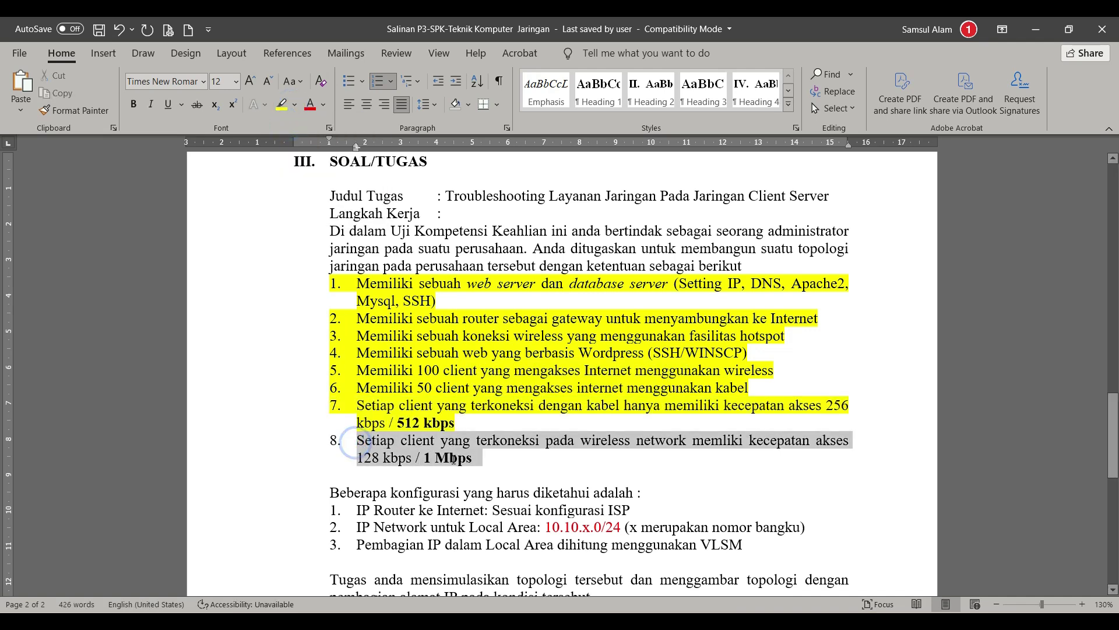
left_click(283, 105)
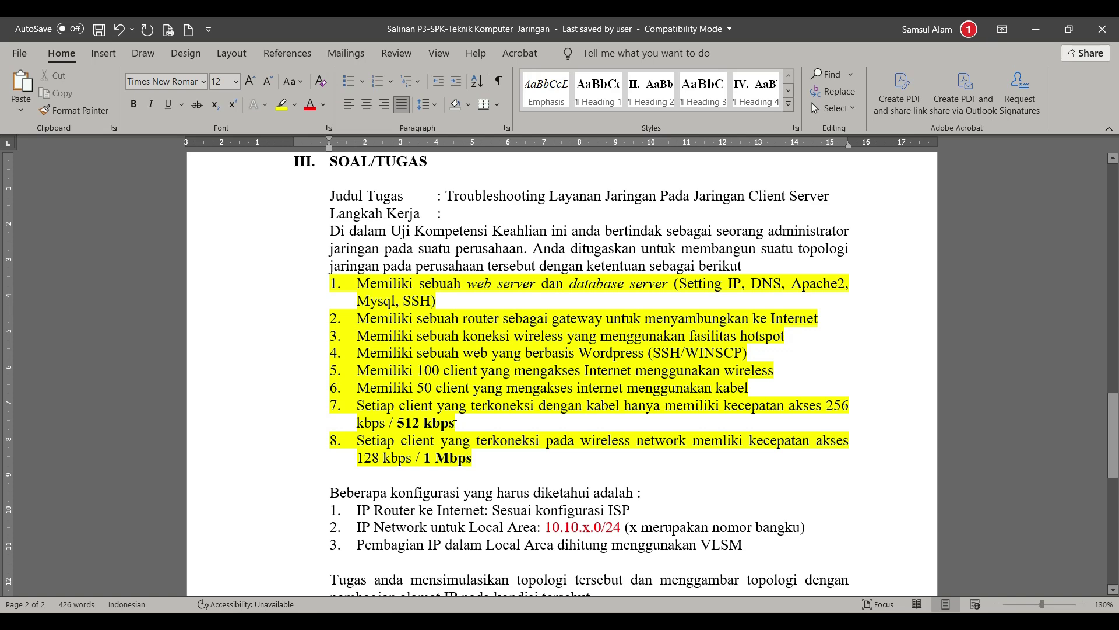
scroll(455, 424, "down", 1)
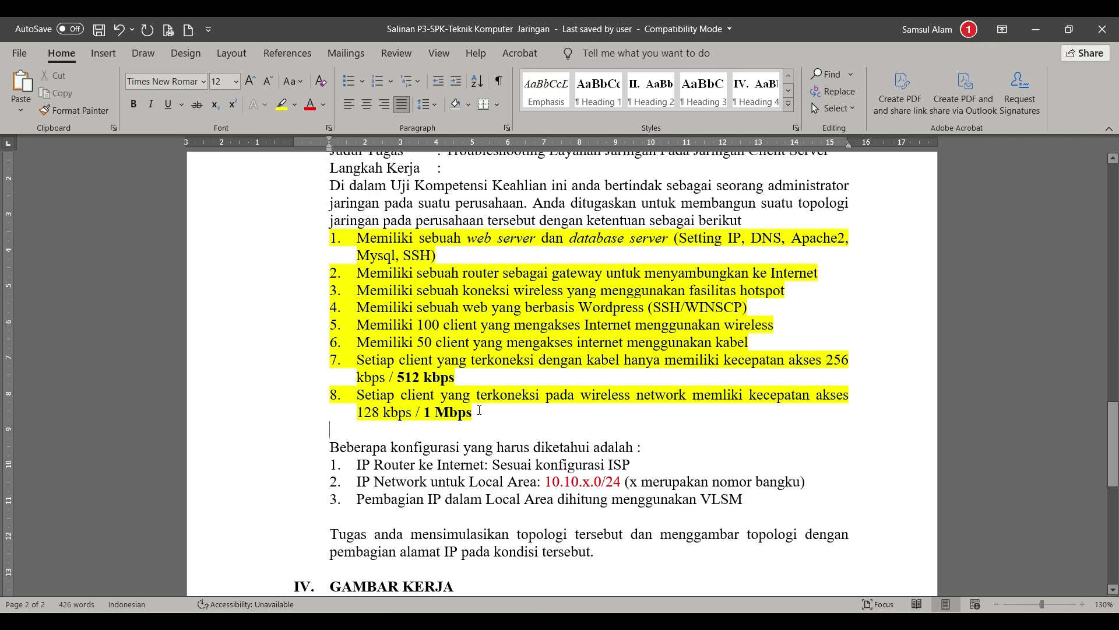
scroll(480, 410, "up", 1)
scroll(479, 411, "up", 1)
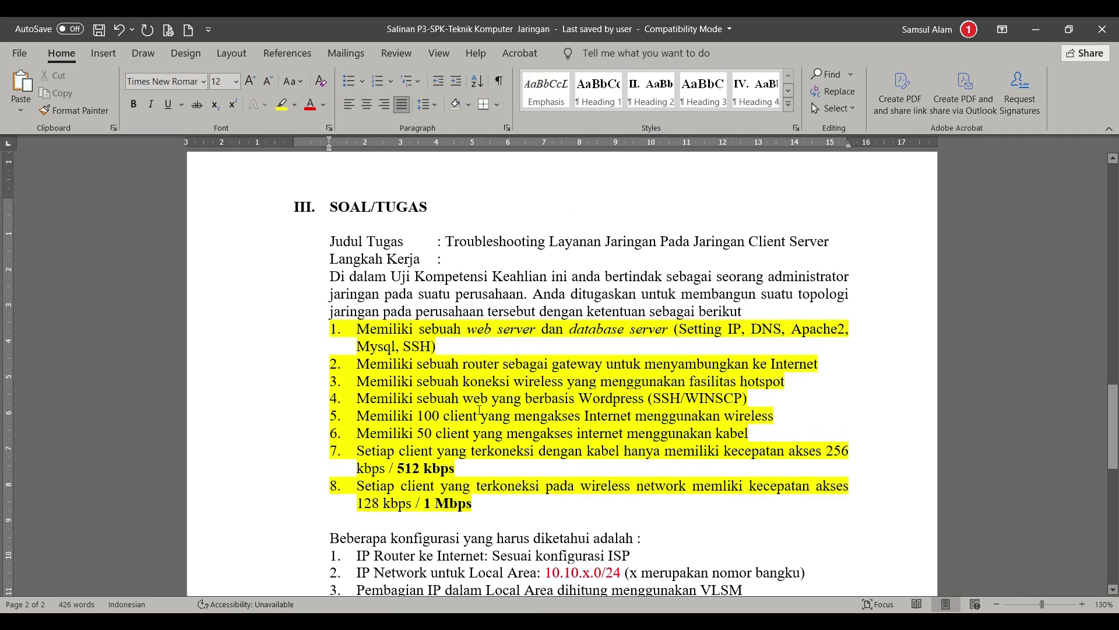